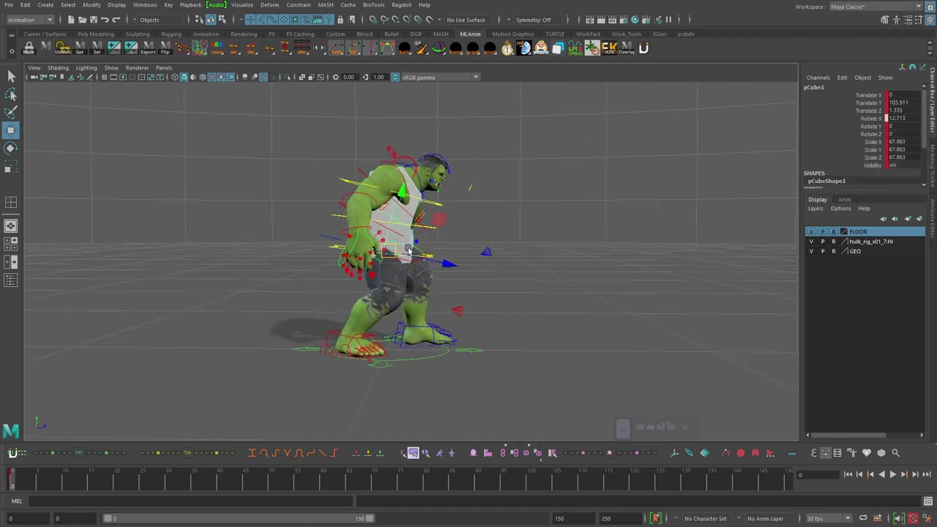
Rotate the cube forward to 45 degrees in X at frame 5
left_click(37, 479)
key("e")
left_click_drag(420, 207, 437, 228)
middle_click_drag(431, 212, 387, 220, "alt")
Turn off step snapping for the Rotate tool and refine the cube's forward tilt at frame 5
double_click(11, 149)
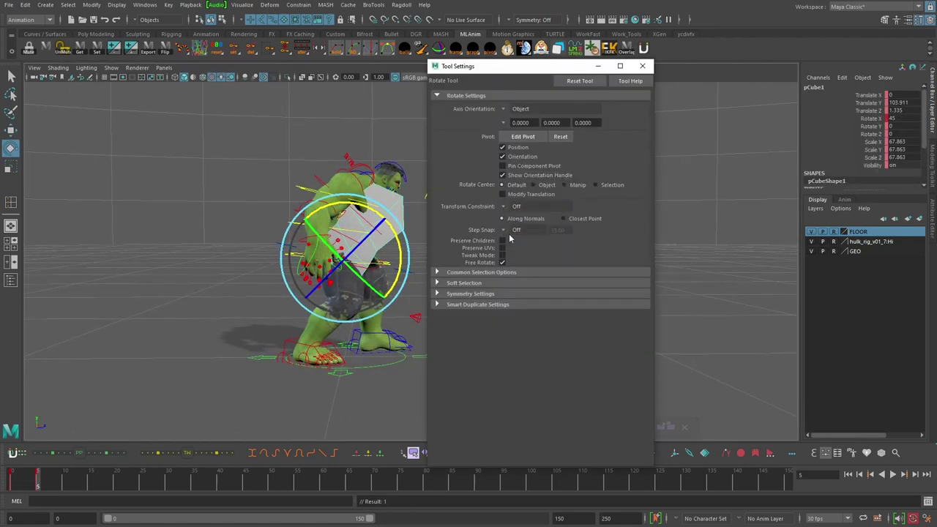
left_click(654, 66)
left_click_drag(425, 208, 473, 208)
left_click(643, 66)
middle_click_drag(436, 228, 445, 240)
Move the cube down and slightly forward at frame 9, to about Y 93 and Z 24
left_click(59, 479)
key("w")
left_click_drag(345, 258, 368, 262)
key("ctrl+z")
key("ctrl+z")
key("w")
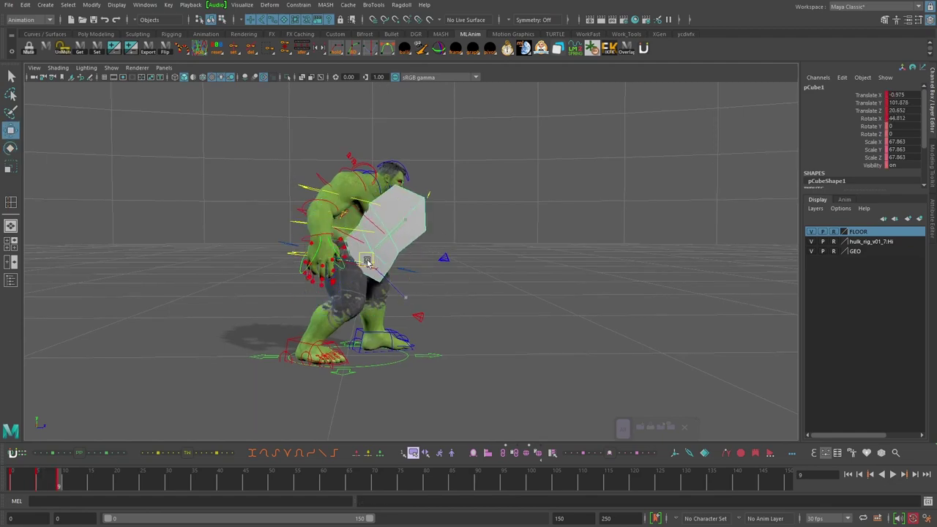
left_click(57, 481)
Throw the cube upward and forward at frame 14, to about Y 368 and Z 148, and adjust its tilt
left_click(86, 481)
key("w")
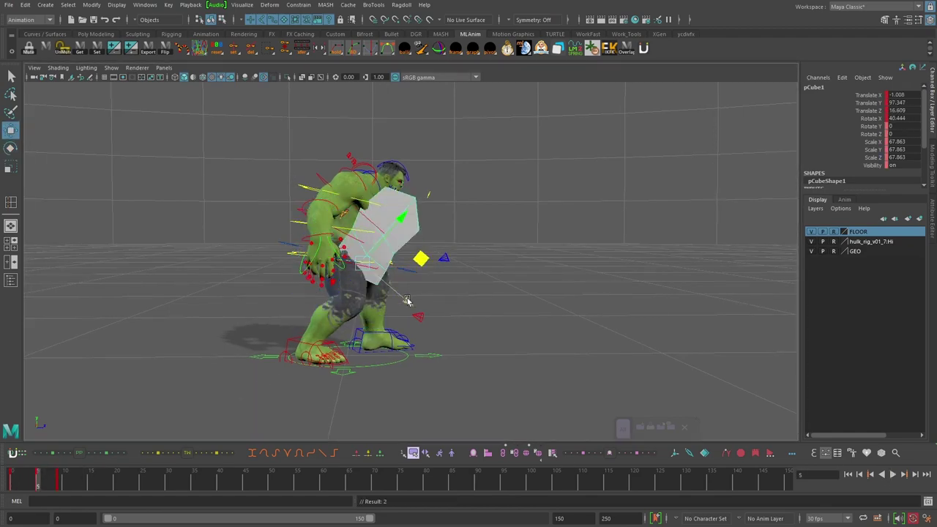
left_click_drag(408, 301, 399, 293, "alt")
right_click_drag(399, 293, 375, 283, "alt")
left_click_drag(380, 265, 463, 138)
key("e")
left_click_drag(439, 219, 456, 190, "alt")
key("w")
right_click_drag(505, 212, 487, 218, "alt")
Move the cube farther up and forward along the throw to create its pose at frame 19
key("alt+period")
key("alt+period")
key("alt+period")
key("alt+period")
key("alt+period")
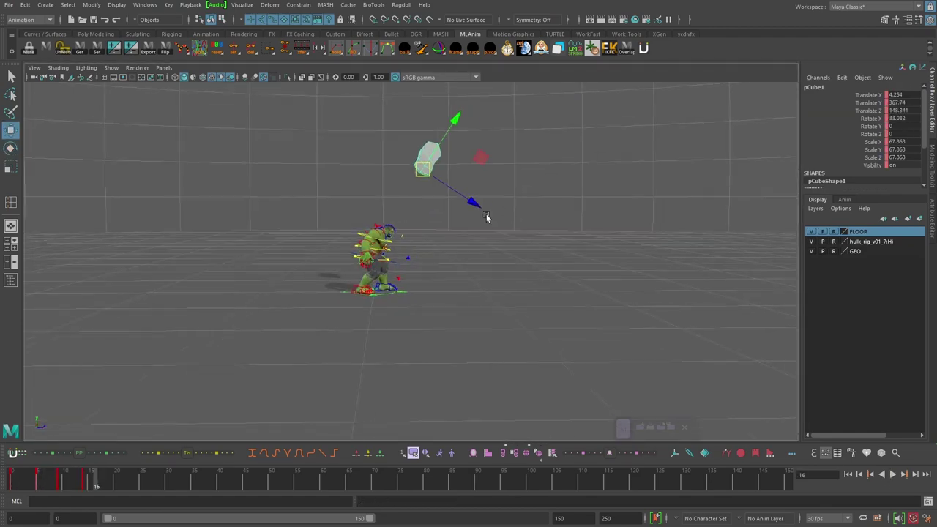
left_click_drag(433, 165, 504, 101)
left_click_drag(504, 146, 517, 164, "alt")
left_click_drag(500, 103, 504, 101)
right_click_drag(503, 132, 475, 167, "alt")
Pose the cube at frame 25 at about Y 693 and Z 1046, rotated about 41 degrees in X
key("alt+comma")
key("alt+comma")
left_click_drag(474, 167, 438, 195, "alt")
key("e")
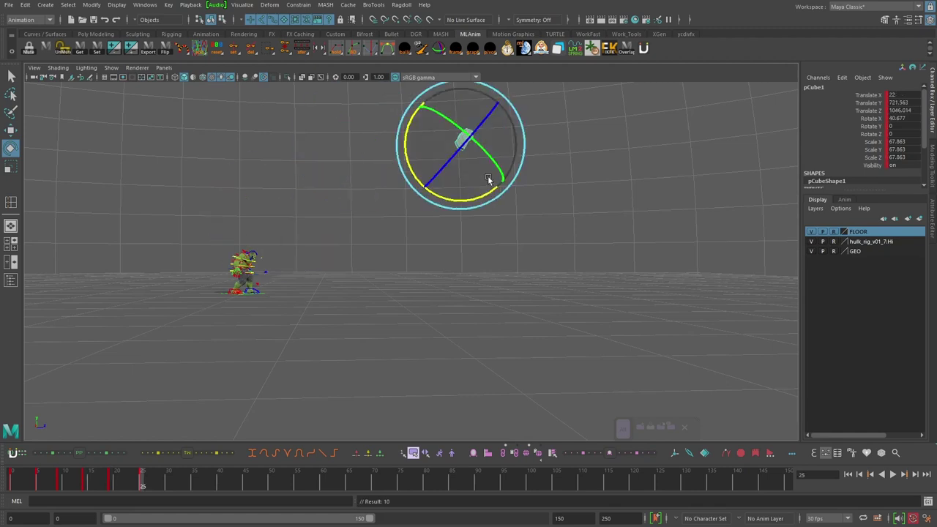
left_click_drag(489, 178, 505, 180, "alt")
key("w")
left_click(848, 474)
left_click(904, 474)
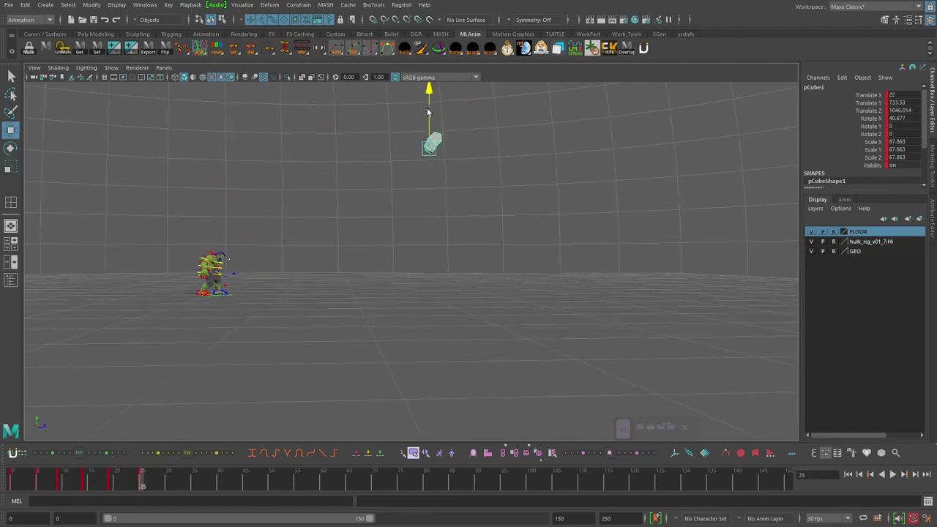
left_click_drag(428, 112, 428, 115)
Lower the cube to about Y 168 and Z 1434 at frame 30 and rotate it to about -11 degrees in X
key("alt+period")
key("alt+period")
key("alt+period")
key("alt+period")
key("alt+period")
left_click_drag(430, 139, 490, 152, "alt")
left_click_drag(455, 121, 455, 225)
left_click_drag(447, 285, 457, 297, "alt")
key("e")
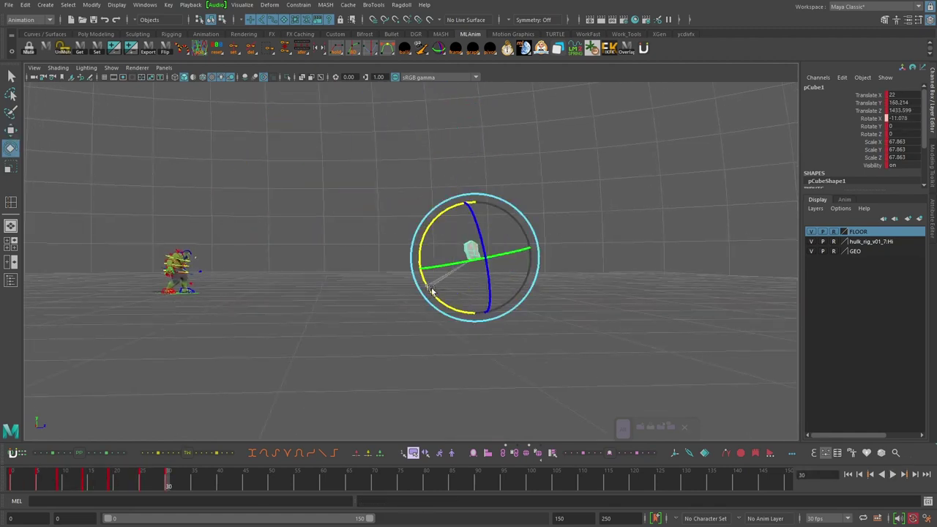
key("comma")
Scrub and step through the throw, and shift the cube's landing key to frame 32
key("w")
left_click_drag(352, 311, 476, 307, "alt")
left_click_drag(133, 483, 36, 483)
key("e")
left_click_drag(533, 268, 588, 237, "alt")
key("period")
right_click_drag(572, 235, 540, 243, "alt")
key("period")
right_click_drag(593, 220, 549, 235, "alt")
key("period")
key("period")
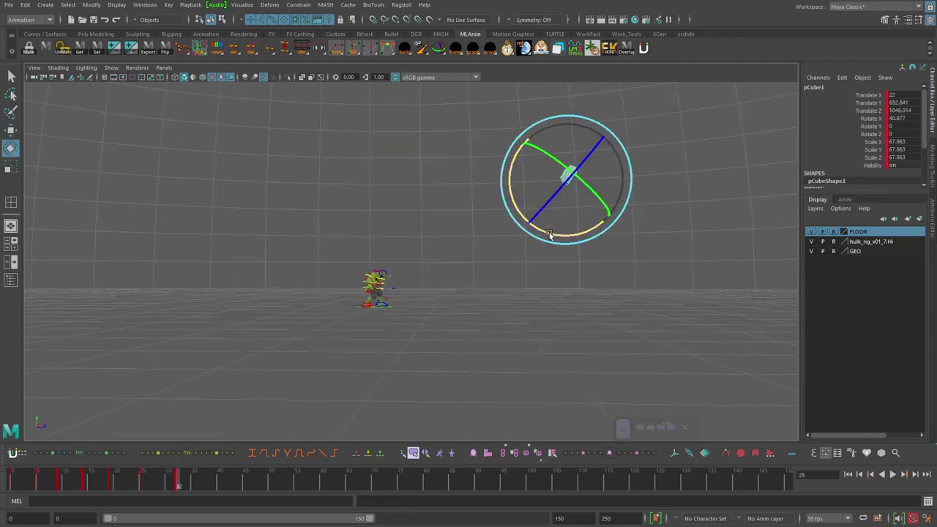
Play the throw back and display the cube's motion trail
left_click(120, 476)
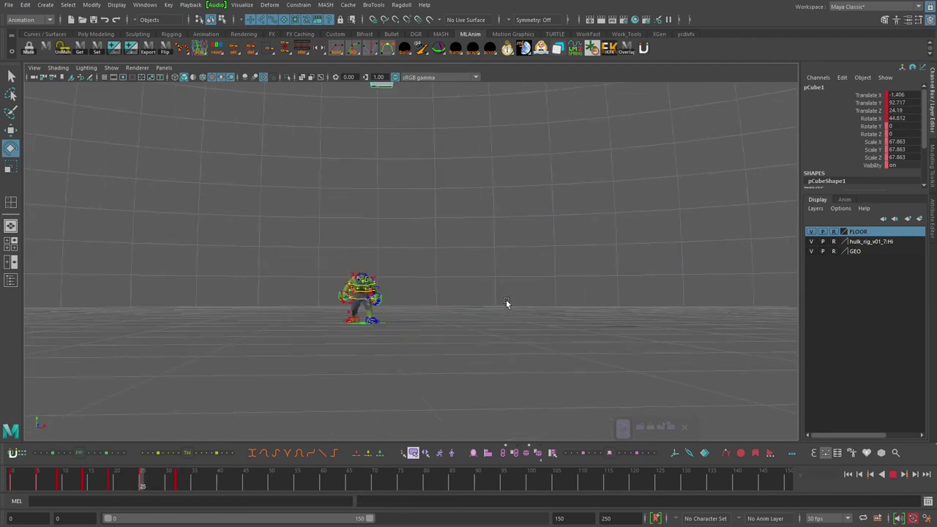
left_click_drag(506, 305, 578, 311, "alt")
key("alt+v")
left_click_drag(443, 270, 466, 268, "alt")
key("w")
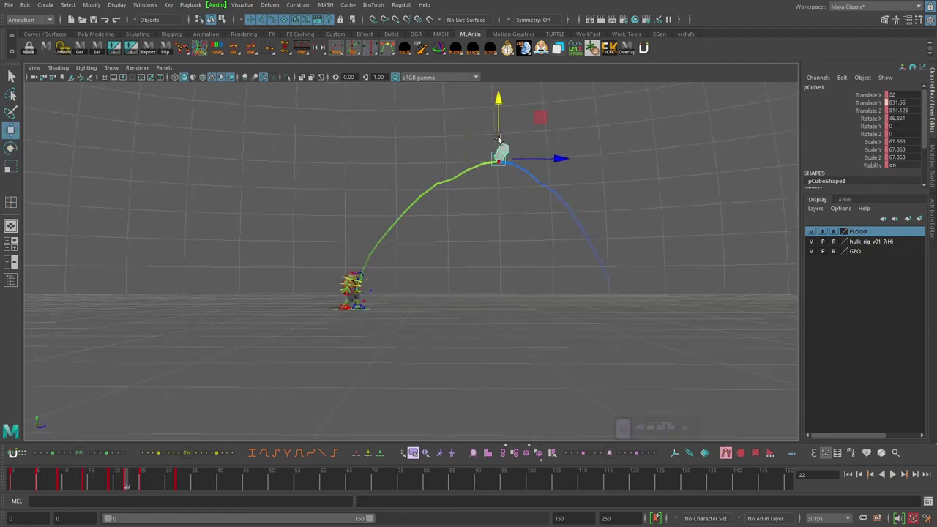
Raise the cube near the arc's peak using the motion trail, and push its frame 32 landing forward to about Z 1590
key("period")
key("period")
key("period")
left_click_drag(476, 205, 498, 202, "alt")
left_click_drag(493, 154, 492, 144)
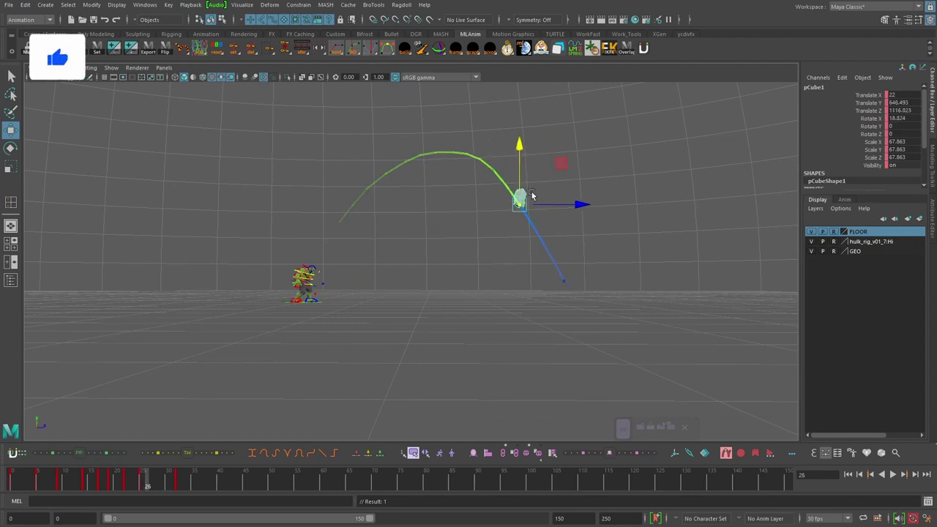
key("alt+v")
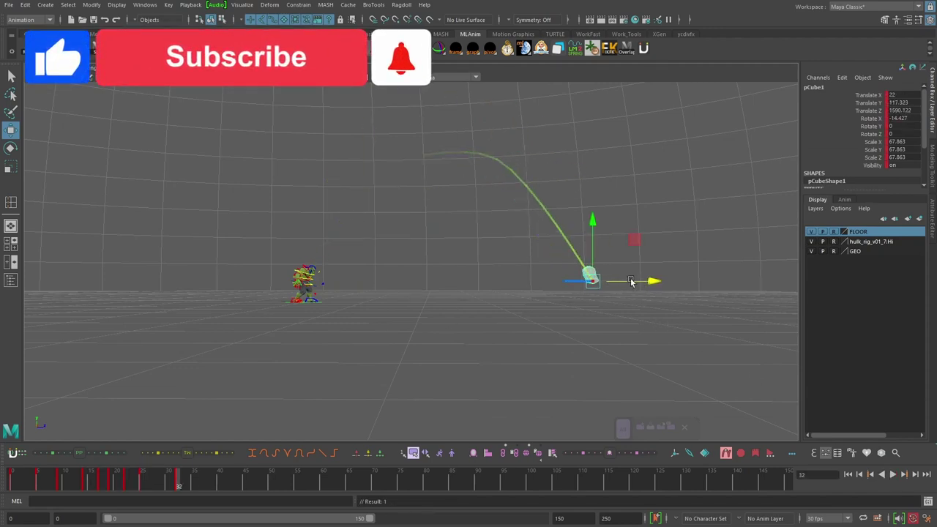
Raise the cube slightly around the peak and step back through the frames to even out the arc
key("period")
key("period")
left_click_drag(442, 110, 442, 106)
left_click_drag(464, 187, 512, 188, "alt")
key("comma")
key("comma")
key("comma")
left_click_drag(343, 281, 439, 355, "alt")
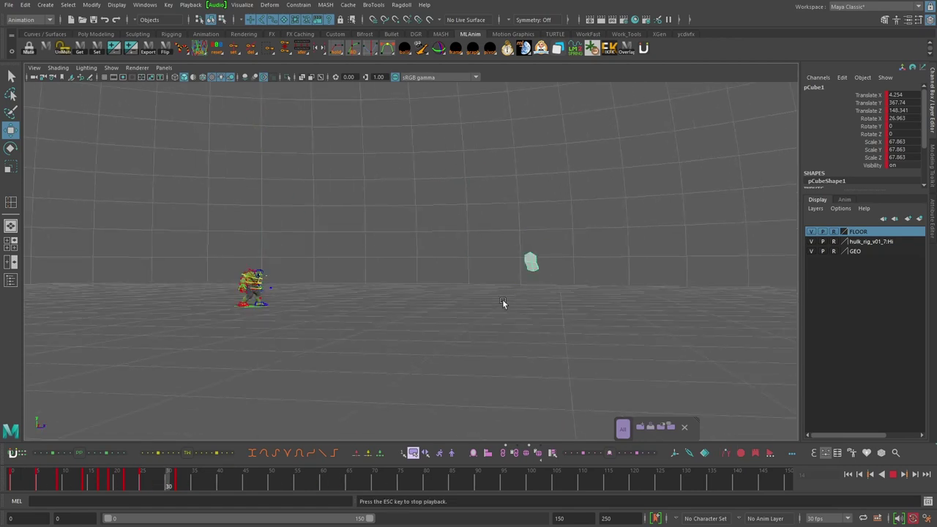
Play the throw and retime the flight keys so the cube lands at frame 35
left_click_drag(502, 301, 485, 313, "alt")
key("alt+v")
left_click(892, 474)
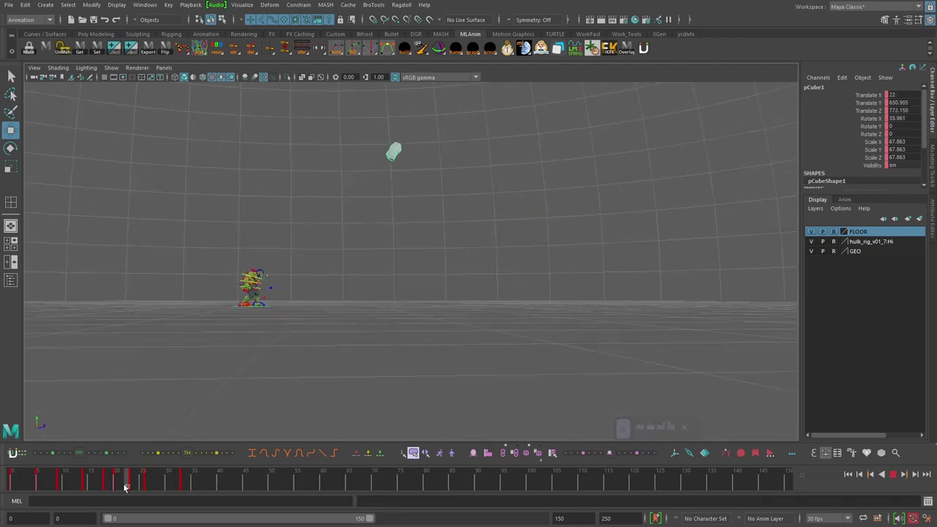
key("alt+comma")
key("alt+comma")
key("alt+v")
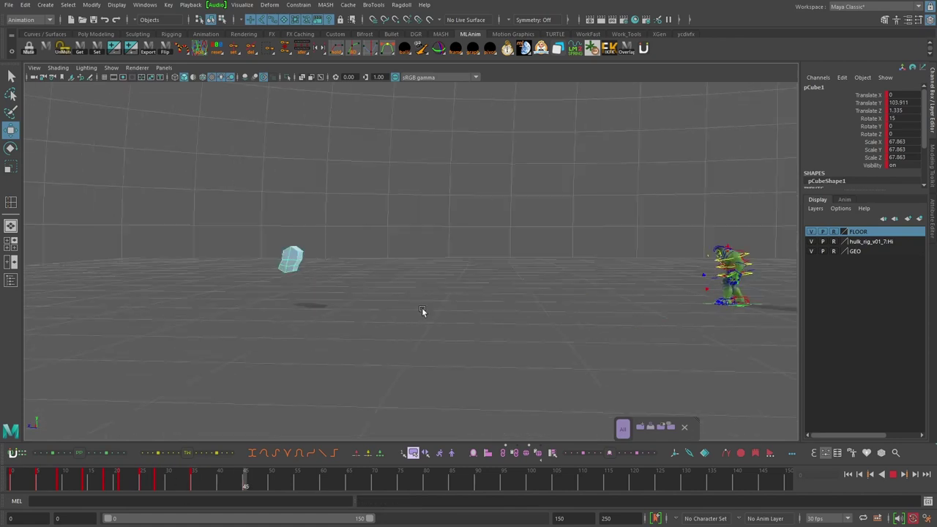
Pose the cube's bounce after landing with keys at frames 39, 43, 48 and 52
left_click(196, 477)
key("comma")
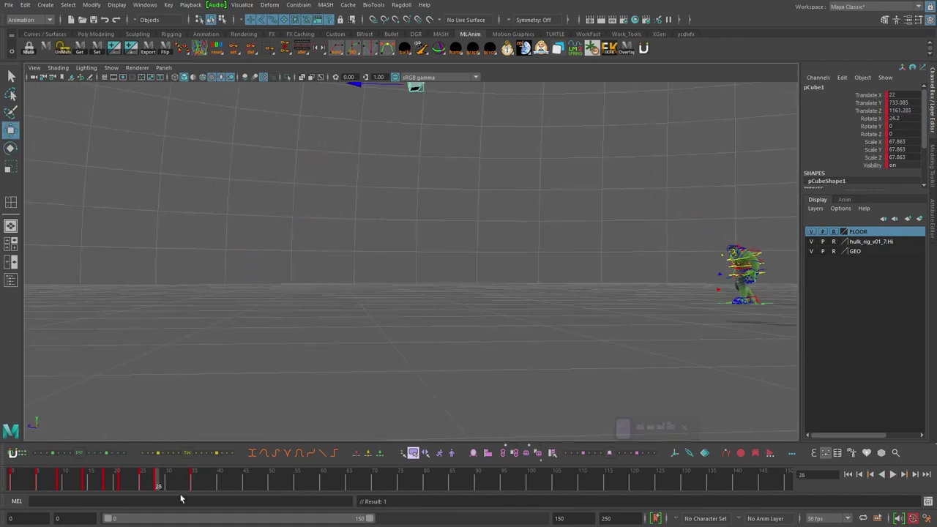
key("period")
key("alt+period")
left_click(237, 286)
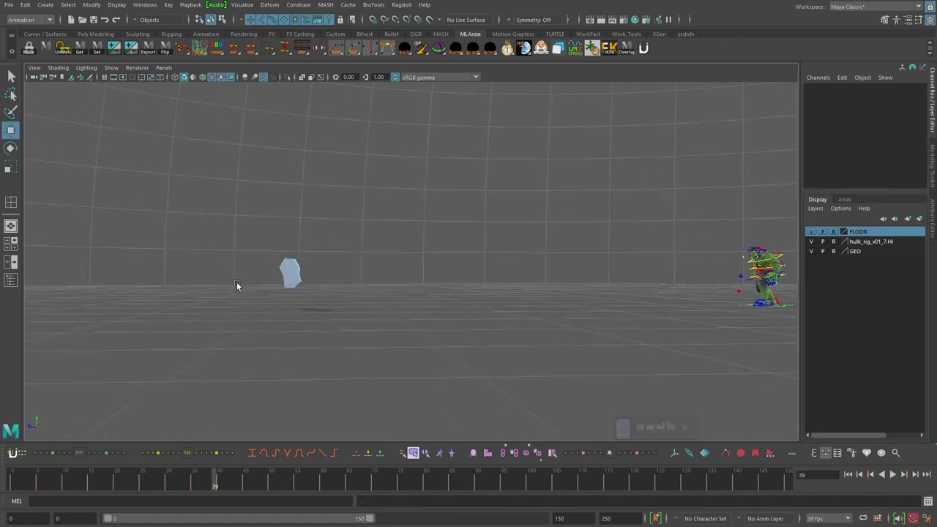
left_click(299, 280)
key("alt+period")
key("alt+period")
middle_click_drag(278, 260, 308, 251, "alt")
key("e")
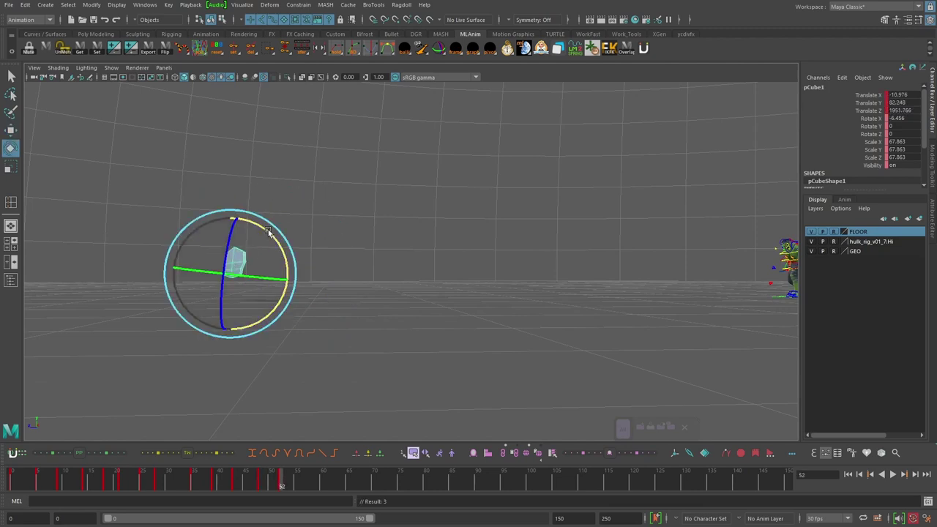
Add smaller settling poses for the cube at frames 56, 60 and 66, and scrub through the bounce
key("w")
left_click_drag(245, 266, 231, 261)
key("e")
key("w")
key("comma")
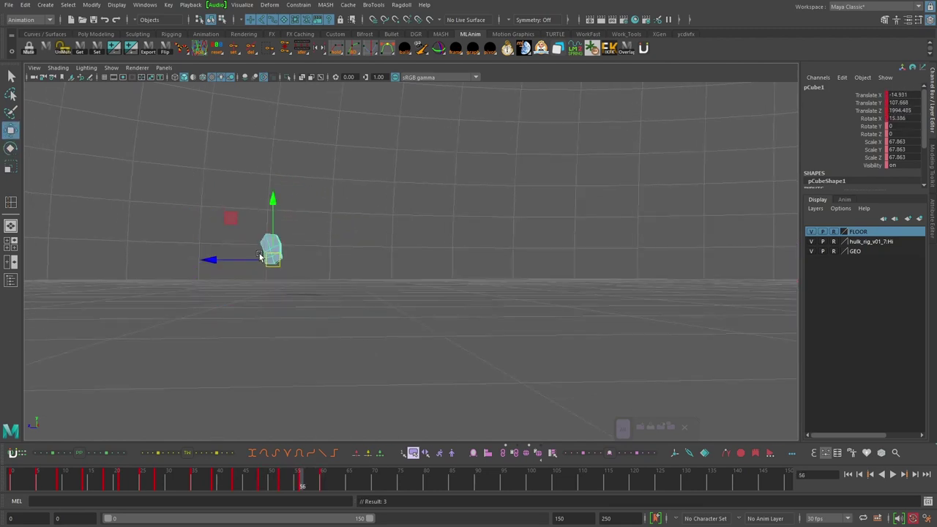
left_click_drag(525, 311, 389, 346, "alt")
left_click_drag(339, 479, 218, 479)
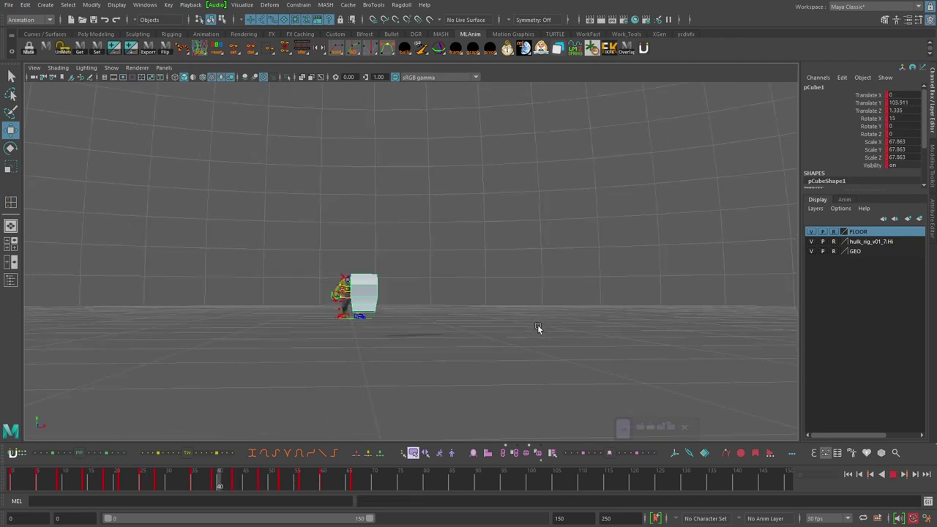
Stop the playback and open the Graph Editor for the cube
key("Escape")
left_click_drag(467, 296, 461, 388, "alt")
left_click(145, 6)
mouse_move(193, 59)
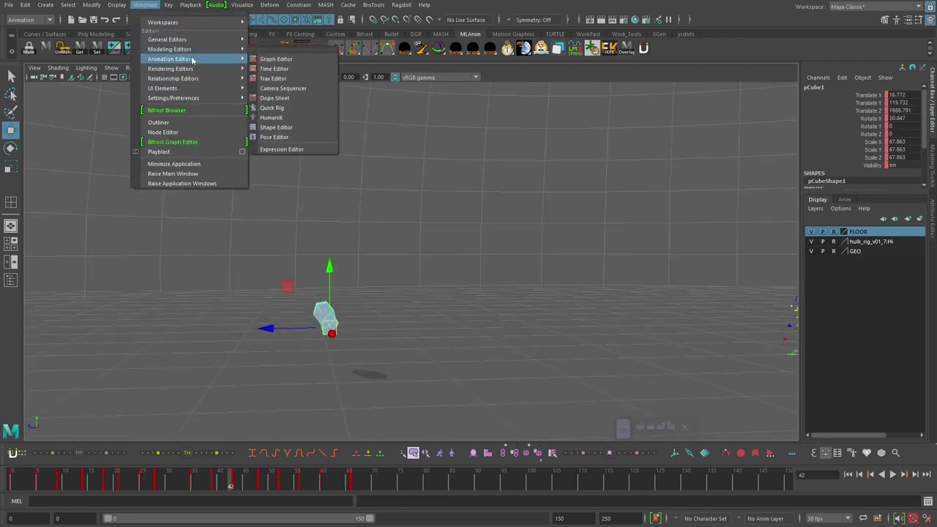
left_click(276, 58)
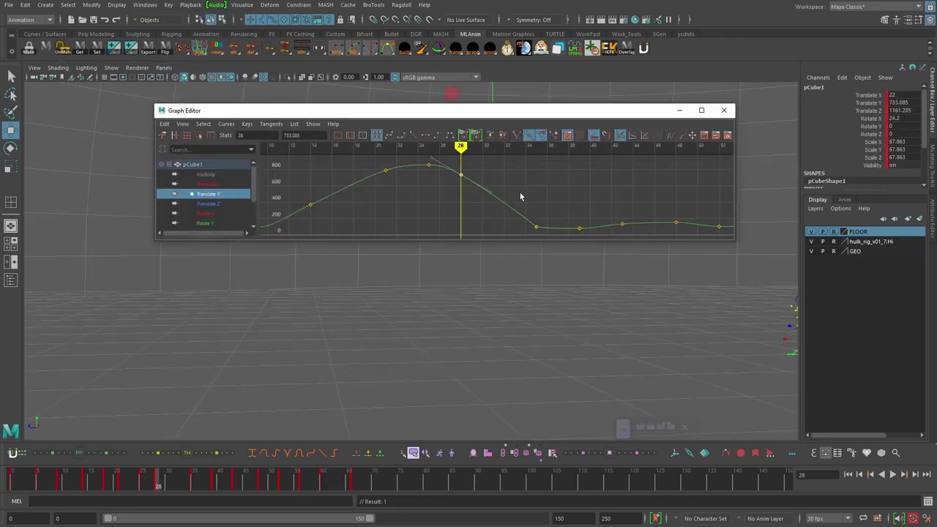
Shift the cube's Translate Y key from frame 28 to frame 29 and examine the resulting arc
scroll(520, 196, "down", 2)
left_click_drag(410, 110, 466, 69)
key("alt+period")
key("alt+period")
key("alt+period")
key("alt+period")
key("alt+period")
key("alt+period")
key("alt+period")
right_click_drag(578, 166, 617, 143, "alt")
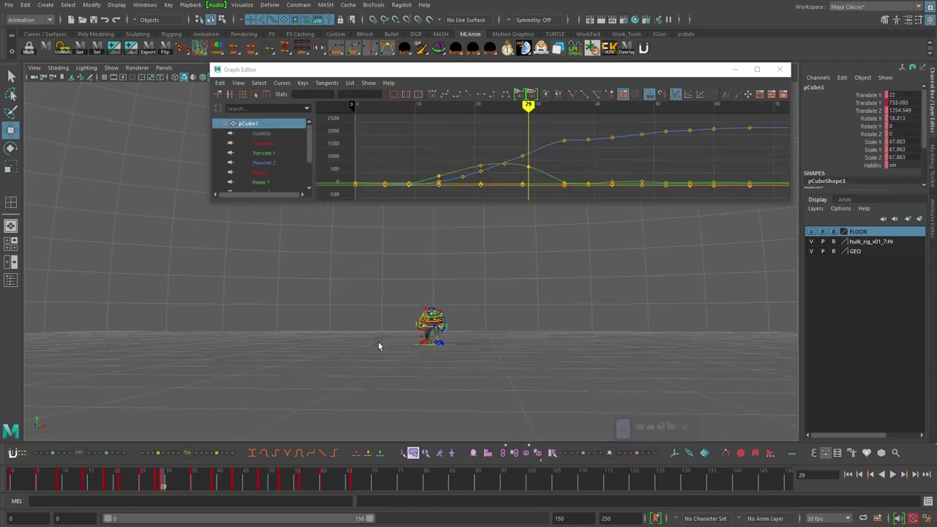
Tilt the cube sideways across its bounce keys, with about -1.4 degrees in Y and -6.6 degrees in Z at frame 48
key("e")
key("period")
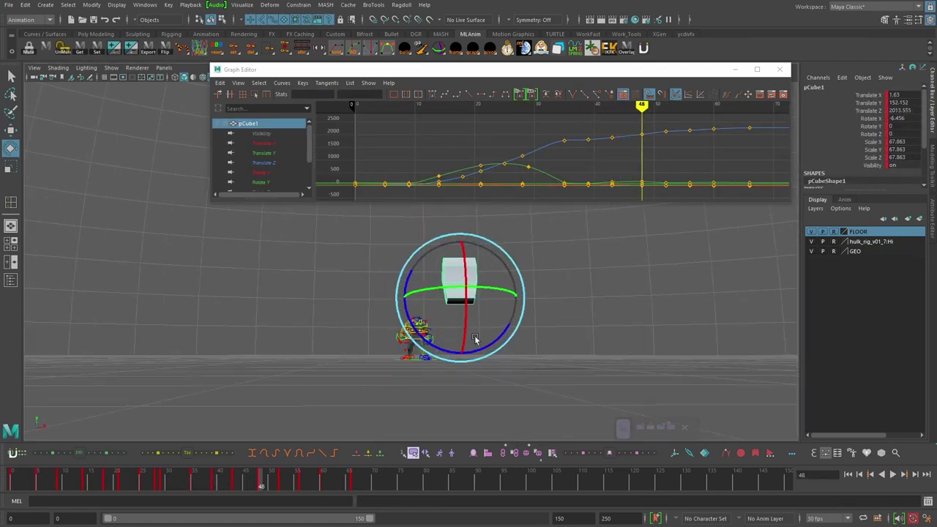
key("period")
key("comma")
key("comma")
key("period")
key("period")
key("period")
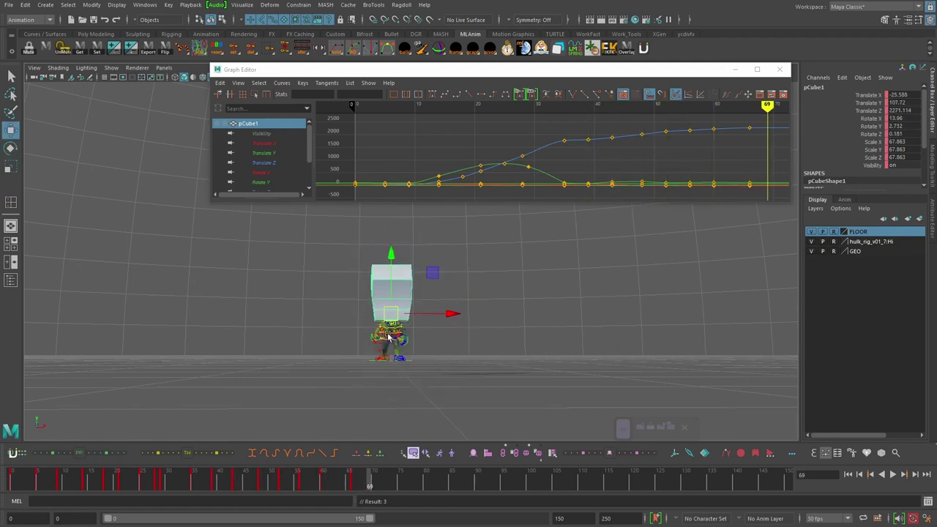
Scrub the end of the bounce from several angles to examine how the cube settles
left_click_drag(520, 345, 476, 355, "alt")
key("Escape")
middle_click_drag(435, 336, 278, 339, "alt")
left_click_drag(347, 481, 385, 481)
left_click_drag(424, 359, 293, 355, "alt")
left_click_drag(385, 483, 324, 485)
left_click_drag(434, 328, 322, 329, "alt")
Rotate the cube at frame 64 and shift its last settling key to about frame 69
left_click_drag(323, 484, 342, 484)
key("e")
left_click_drag(410, 331, 395, 335)
mouse_move(343, 485)
left_mouse_down()
mouse_move(319, 485)
mouse_move(350, 485)
left_mouse_up()
left_click_drag(350, 486, 359, 485, "shift")
left_click_drag(355, 485, 365, 484)
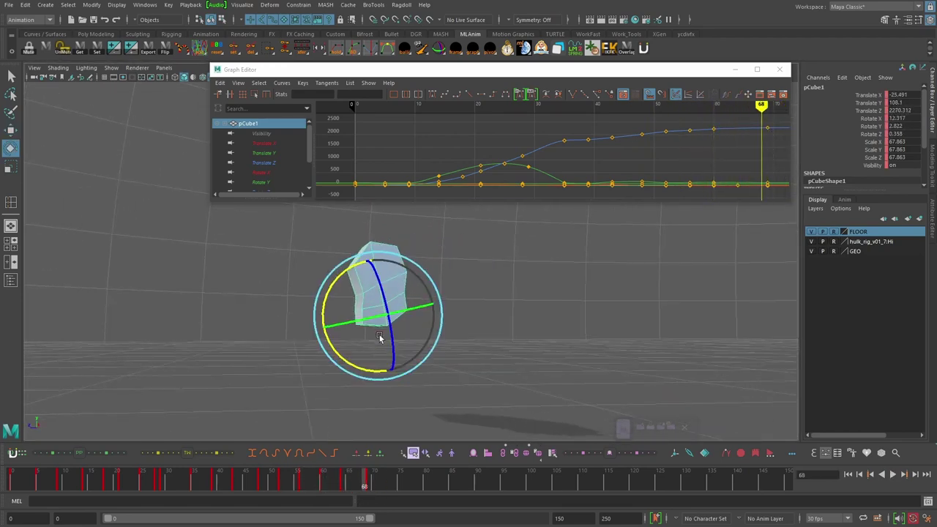
Add final settling rotations to the cube near frames 77 and 87, and play the animation
key("e")
left_click_drag(462, 483, 409, 483)
left_click_drag(362, 328, 398, 324, "alt")
left_click_drag(409, 483, 462, 483)
key("alt+v")
left_click_drag(435, 359, 519, 341, "alt")
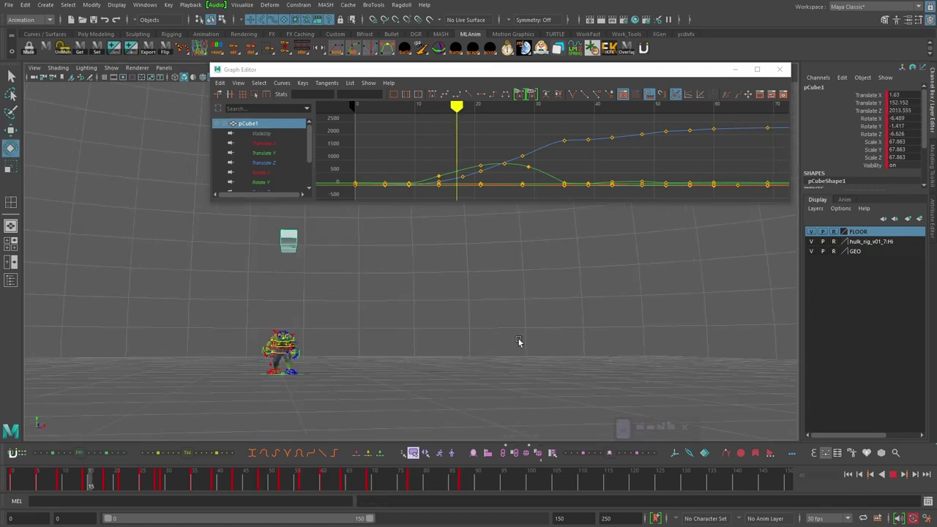
Retime the cube's bounce keys after landing about two frames earlier, and review the motion by playing and scrubbing
left_click_drag(198, 343, 443, 329, "alt")
key("alt+v")
key("w")
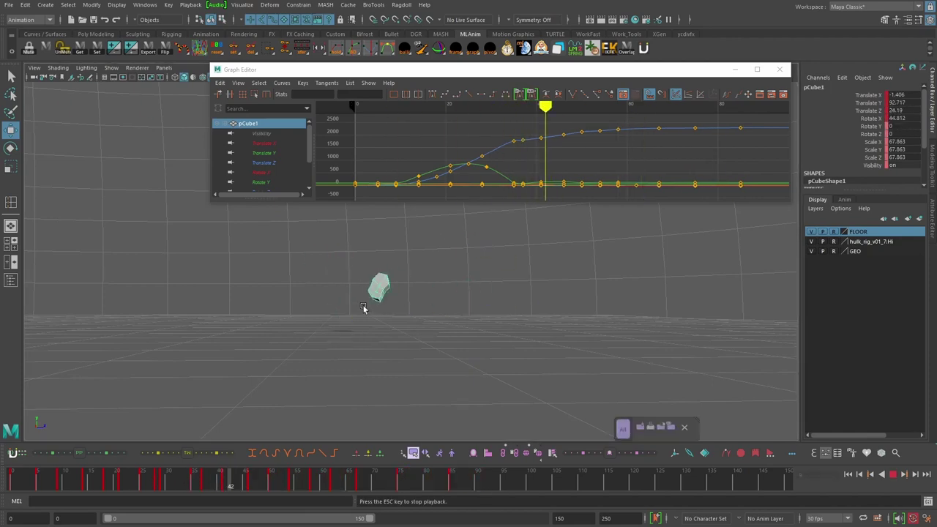
left_click_drag(364, 308, 410, 439, "alt")
left_click(893, 474)
left_click_drag(314, 483, 251, 483)
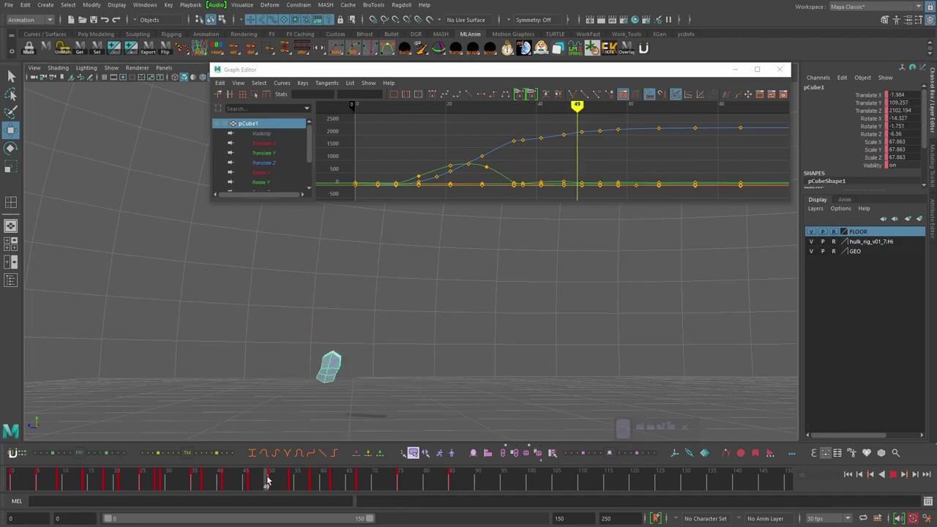
left_click_drag(483, 357, 454, 342, "alt")
left_click(893, 475)
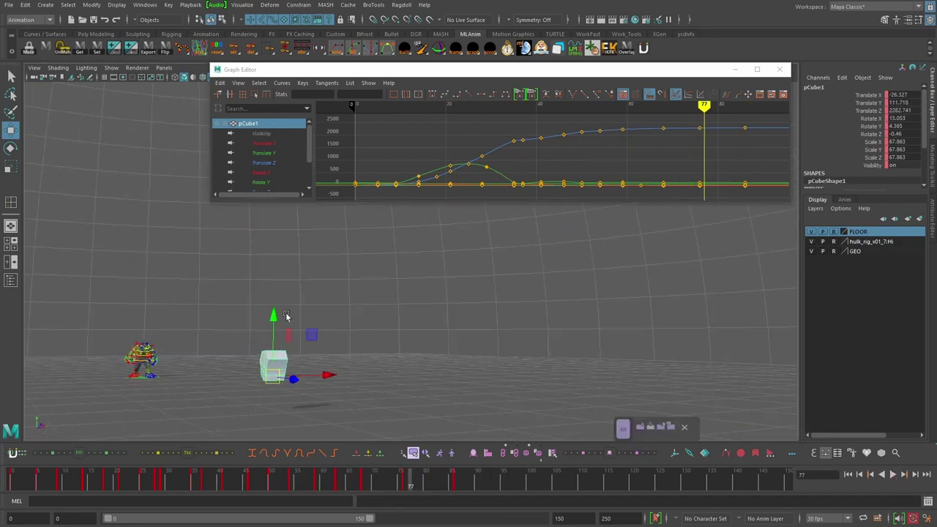
At frame 0, make the rig's root control follow the proxy cube, and play the animation to check the body's motion
left_click(12, 481)
left_click_drag(315, 330, 521, 347, "alt")
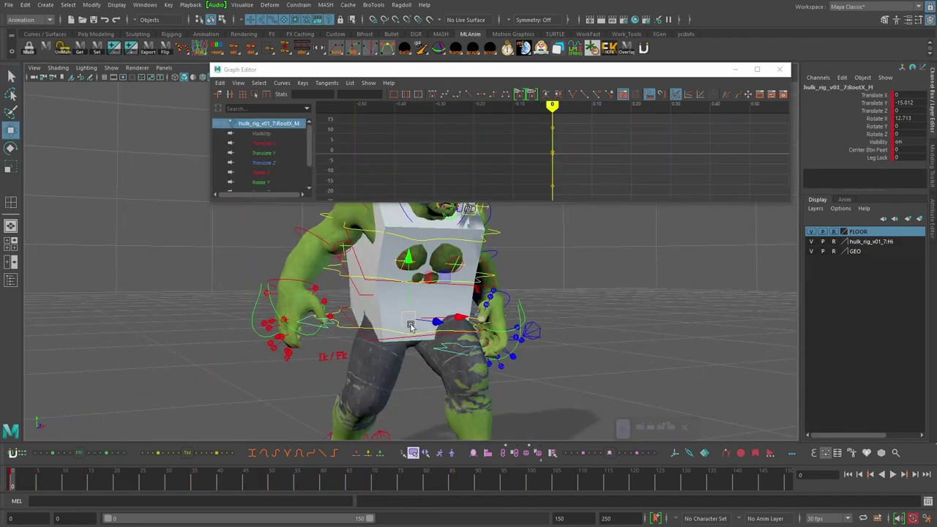
scroll(439, 336, "down", 5)
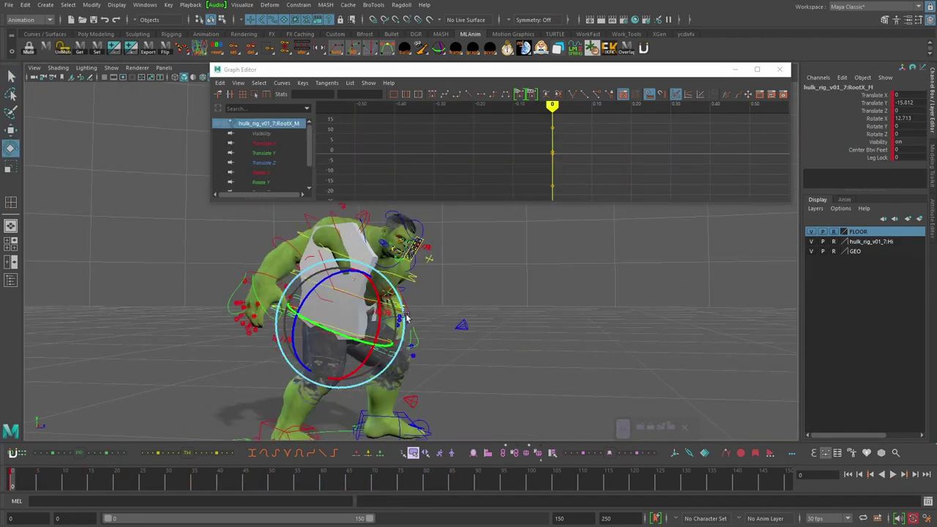
left_click_drag(439, 337, 351, 322, "alt")
scroll(329, 333, "up", 4)
left_click(352, 294)
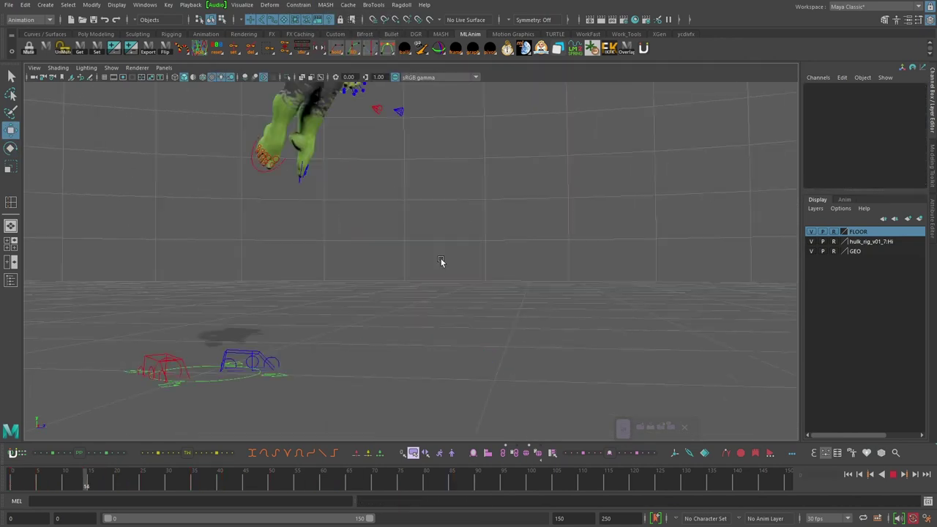
left_click_drag(512, 293, 650, 278, "alt")
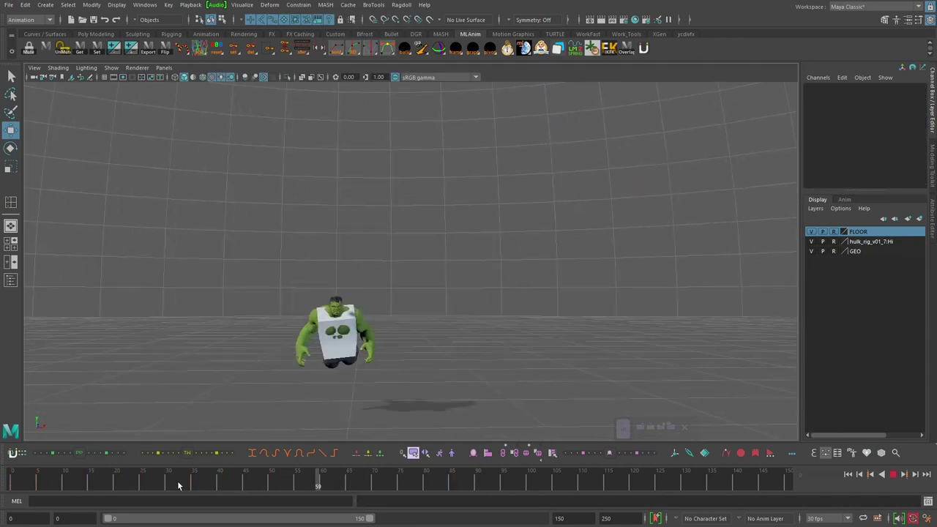
left_click(357, 267)
left_click(184, 480)
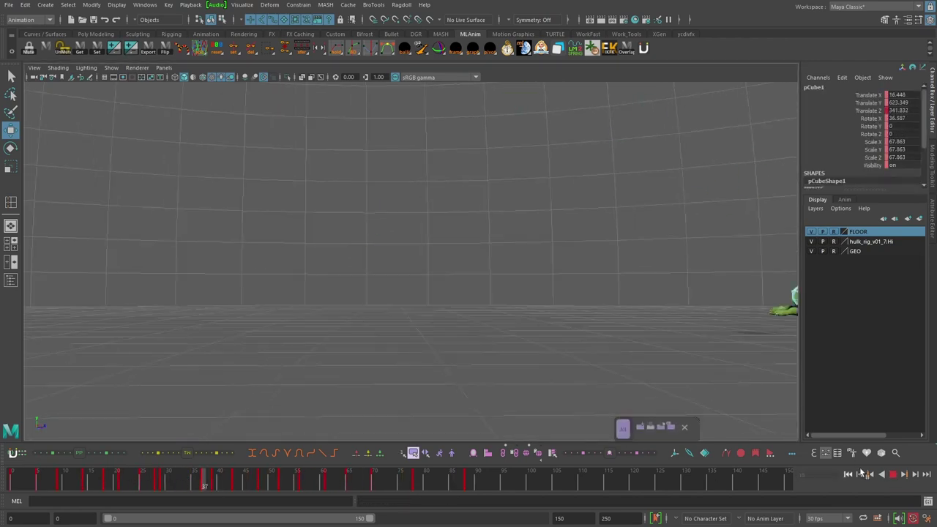
left_click(892, 474)
Lower the cube at frame 5 to about 91 in Translate Y and play the start of the jump
left_click(58, 479)
key("e")
key("comma")
key("w")
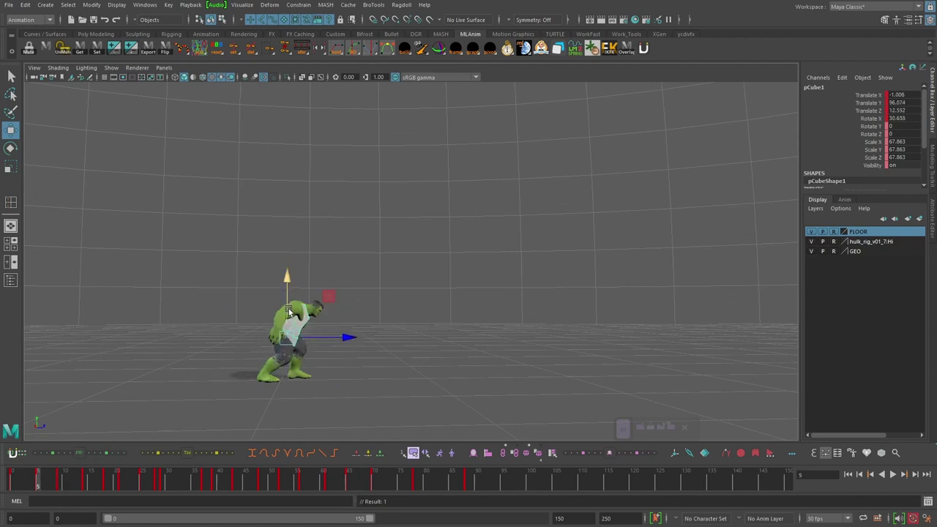
left_click_drag(288, 311, 288, 278)
key("comma")
left_click(892, 474)
key("Escape")
scroll(379, 321, "up", 4)
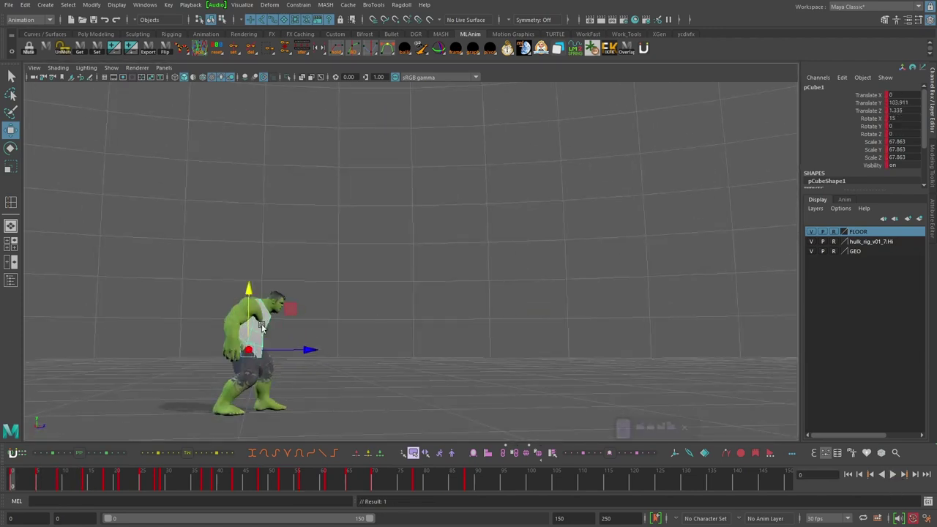
key("alt+v")
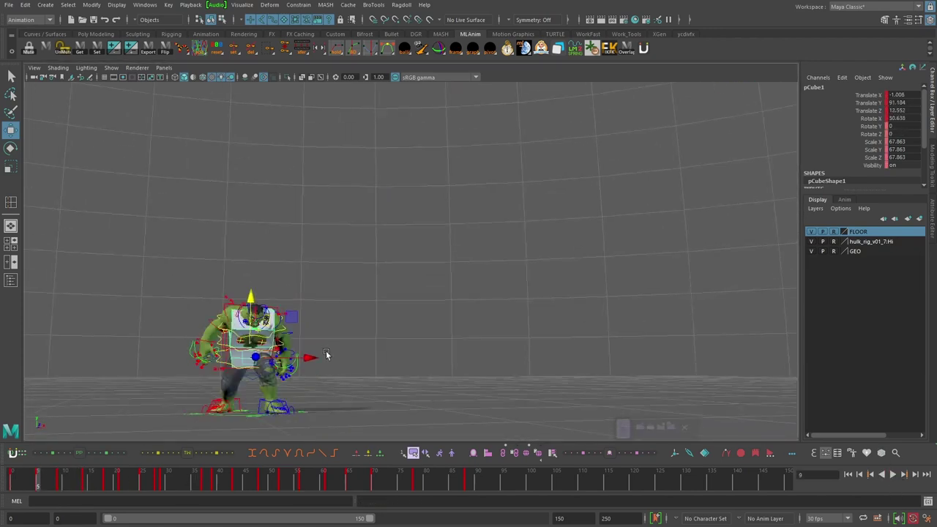
scroll(435, 362, "down", 4)
Select both IK foot controls and key them at frames 0, 5, 9, 14 and 18 to match the cube's keys
left_click(848, 474)
scroll(432, 381, "up", 4)
left_click(437, 385)
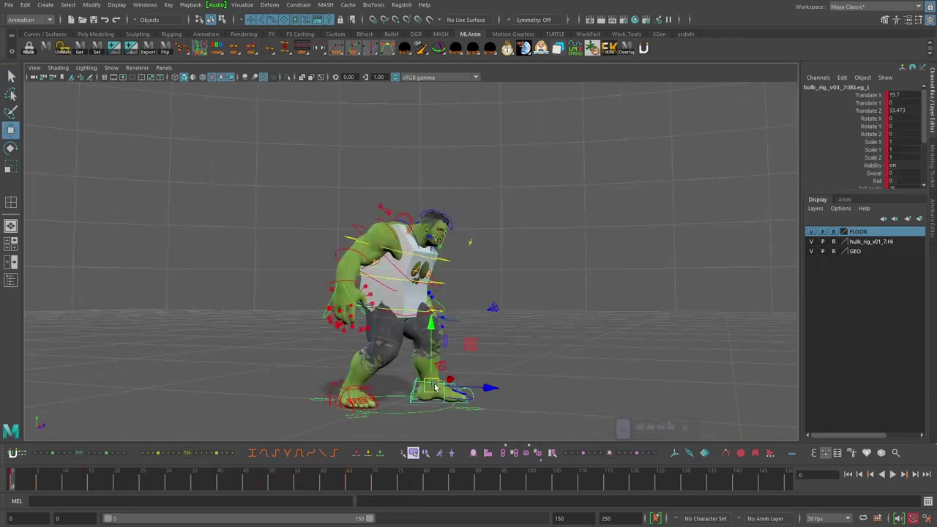
middle_click_drag(437, 385, 363, 377, "alt")
left_click(275, 388, "shift")
left_click(360, 297)
key("period")
key("period")
key("period")
key("comma")
key("comma")
key("comma")
key("period")
key("period")
Lift the right foot off the ground at frame 11 and rotate it so the toes point down
left_click(330, 382)
mouse_move(439, 377)
left_mouse_down("alt")
mouse_move(330, 377)
mouse_move(453, 375)
left_mouse_up("alt")
left_click(258, 392)
key("e")
left_click_drag(352, 355, 257, 346, "alt")
key("w")
key("e")
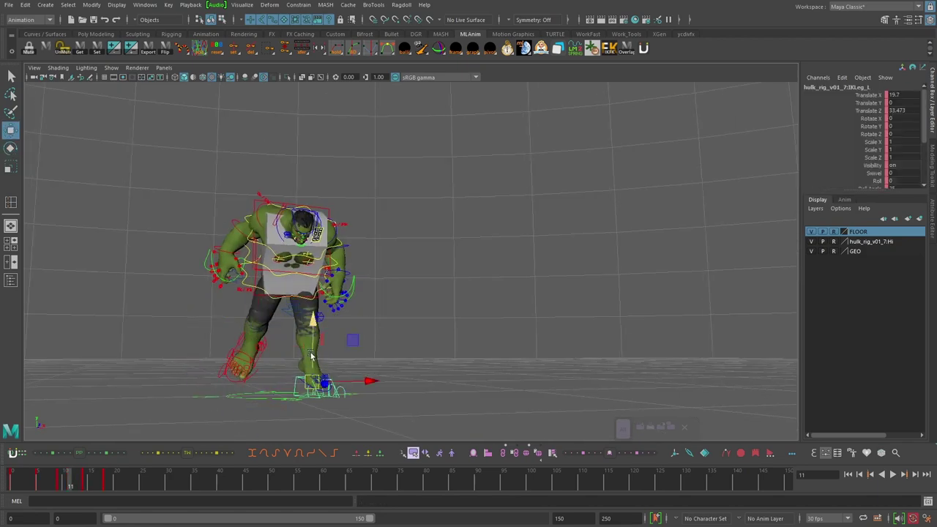
Lift the left foot at frame 11 to about 30 in Translate Y and tilt it about 40 degrees in Rotate X
left_click_drag(328, 341, 417, 343, "alt")
key("w")
left_click_drag(359, 352, 342, 353)
key("e")
left_click_drag(306, 300, 325, 355)
left_click(256, 337)
left_click(314, 359)
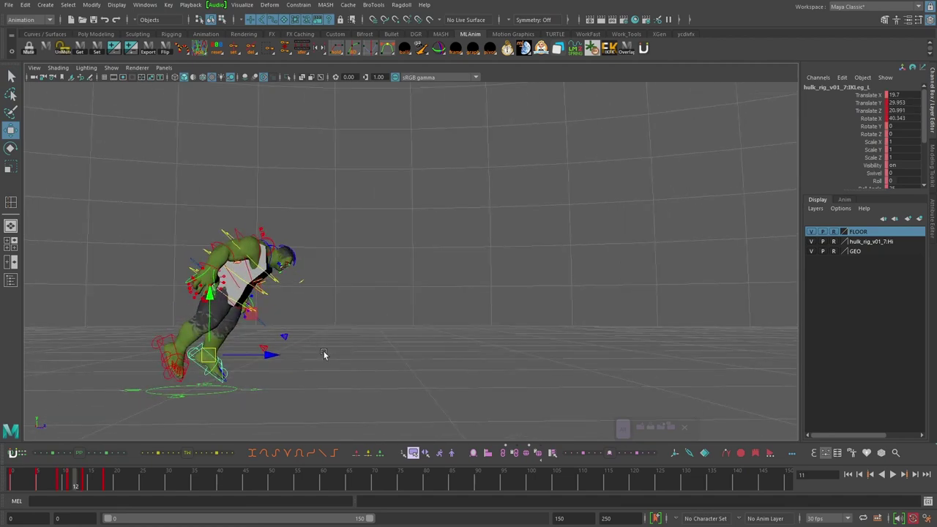
Raise both feet up under the airborne body at frame 14 and adjust each foot's position and rotation
key("period")
middle_click_drag(324, 366, 328, 198, "shift")
left_click_drag(250, 246, 273, 194)
key("e")
left_click_drag(274, 193, 157, 245, "alt")
key("w")
left_click(254, 218)
left_click_drag(254, 217, 315, 212, "alt")
left_click_drag(288, 201, 192, 205)
left_click(189, 211)
key("w")
left_click_drag(189, 211, 351, 280, "alt")
key("q")
Refine both feet on frames 12 and 13 so the legs trail below the rising body
key("alt+comma")
key("alt+comma")
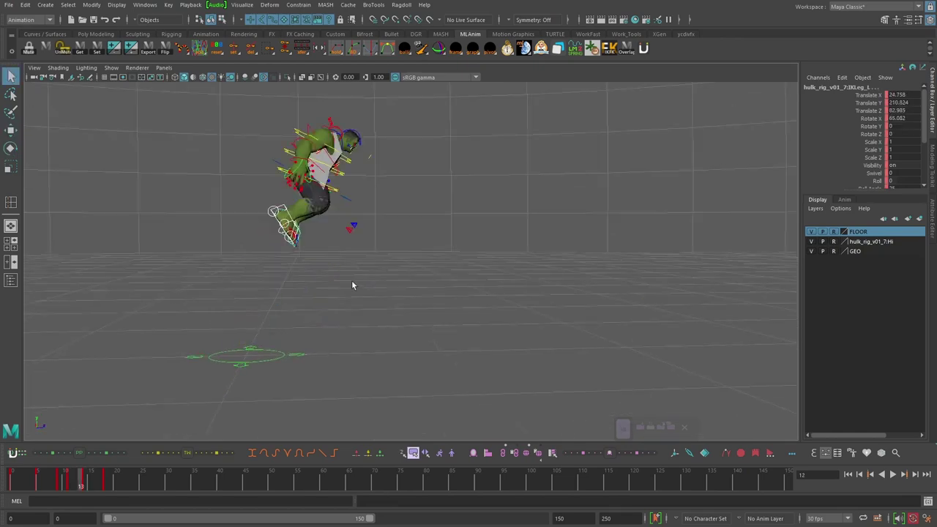
left_click(251, 308, "shift")
key("w")
left_click_drag(249, 237, 250, 248)
left_click_drag(279, 171, 205, 220, "alt")
left_click(205, 233)
left_click(251, 211)
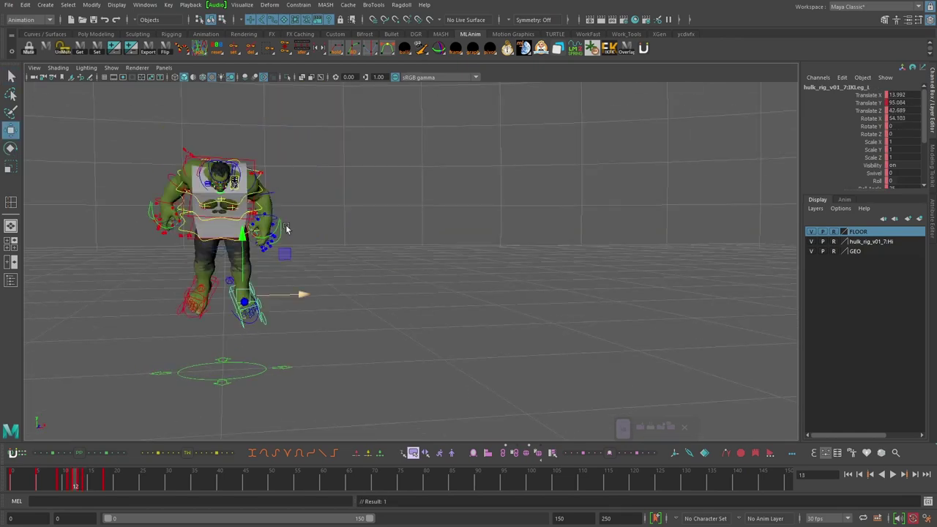
key("alt+period")
key("q")
left_click(231, 235, "shift")
left_click_drag(285, 224, 314, 105, "alt")
Pose the left foot at frame 18 at about 525 in Translate Y, tilted about 70 degrees in Rotate X
key("period")
key("w")
left_click_drag(370, 140, 279, 183, "alt")
key("e")
key("e")
left_click_drag(228, 231, 216, 216)
left_click_drag(188, 196, 259, 205, "alt")
middle_click_drag(259, 205, 381, 230, "alt")
key("w")
left_click_drag(236, 208, 231, 203)
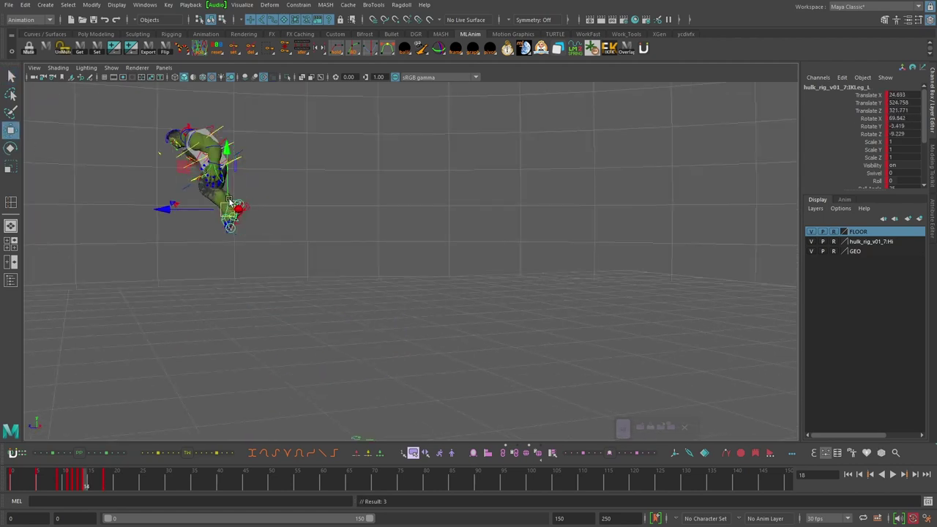
Pull the right foot back at frame 18 to about 280 in Translate Z
key("q")
mouse_move(455, 219)
left_mouse_down("alt")
mouse_move(384, 231)
mouse_move(450, 235)
left_mouse_up("alt")
key("w")
middle_click_drag(451, 235, 380, 272, "alt")
left_click_drag(409, 243, 382, 244)
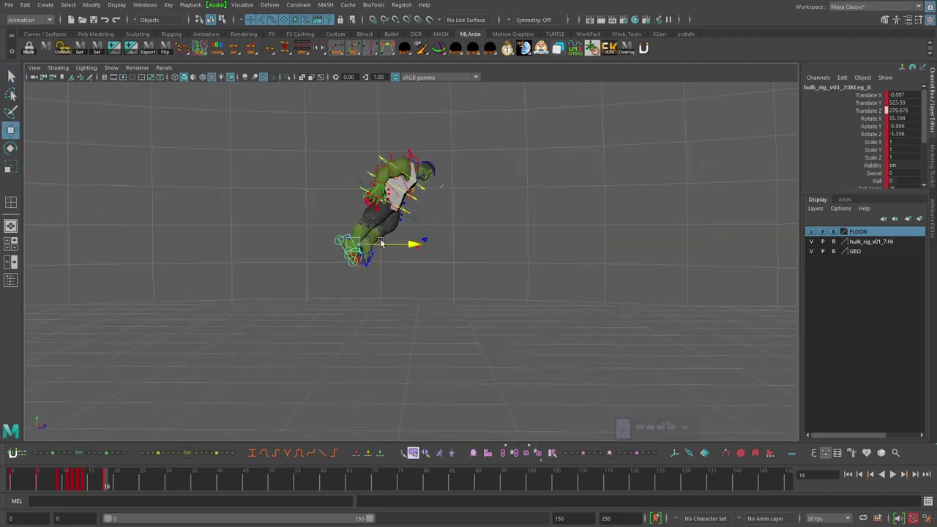
Put the proxy cube on a new display layer and hide that layer
left_click(382, 198)
key("w")
left_click_drag(420, 219, 435, 238)
right_click_drag(366, 231, 390, 230, "alt")
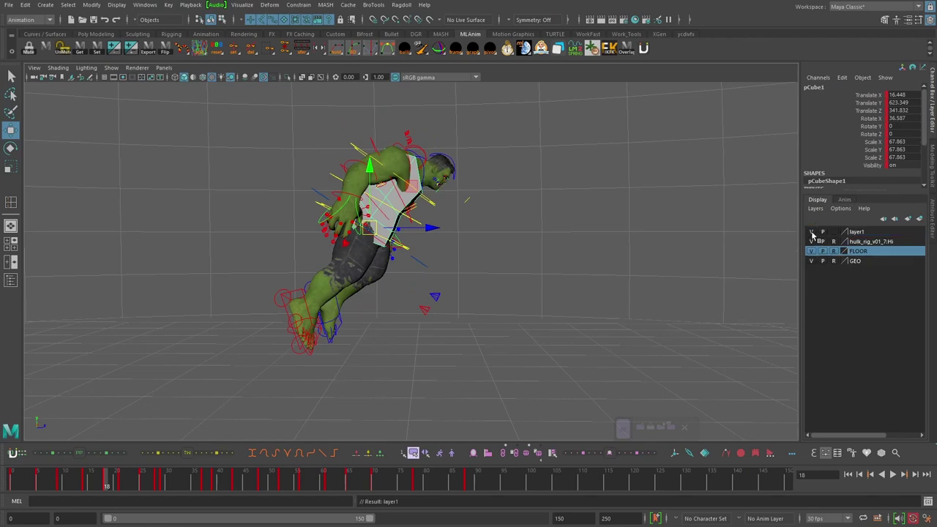
left_click(812, 233)
Reposition both feet at frame 16 and rotate the left foot to about 102 degrees in Rotate X
right_click_drag(454, 249, 399, 264, "alt")
key("alt+comma")
key("alt+comma")
left_click(347, 311)
key("q")
left_click_drag(382, 308, 390, 308, "alt")
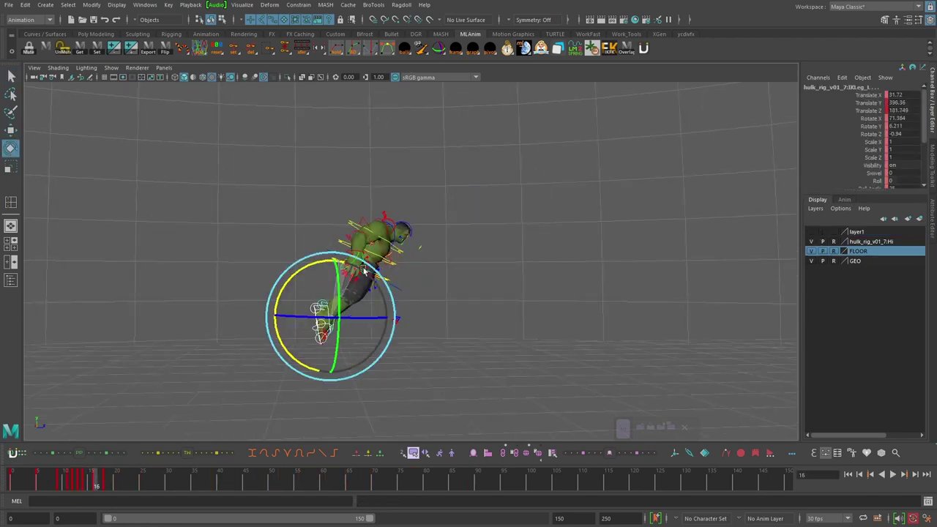
left_click_drag(364, 269, 290, 263, "alt")
left_click(226, 317)
key("w")
left_click_drag(238, 321, 366, 315)
key("w")
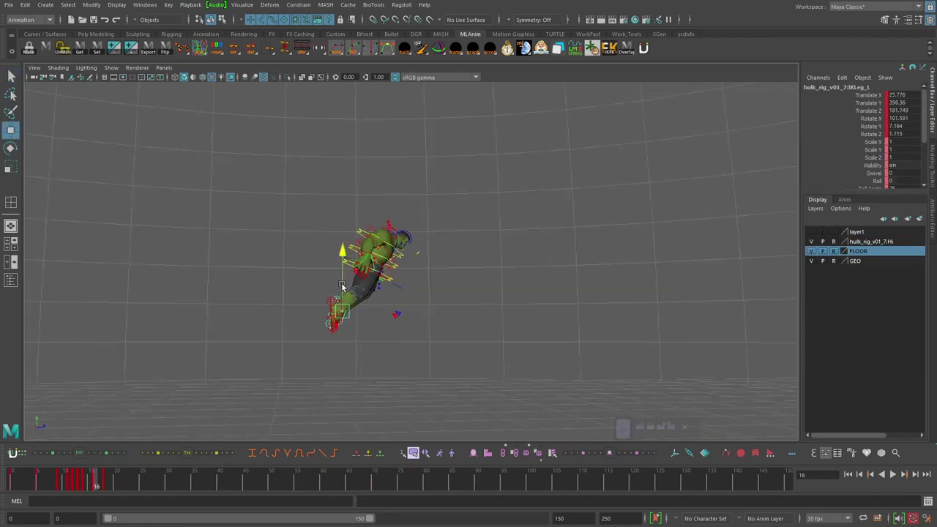
left_click_drag(343, 282, 344, 256)
Nudge the left foot forward just before frame 16 and play the jump from the start
key("alt+comma")
left_click_drag(329, 364, 345, 364)
left_click_drag(412, 326, 329, 325, "alt")
key("alt+shift+v")
key("alt+v")
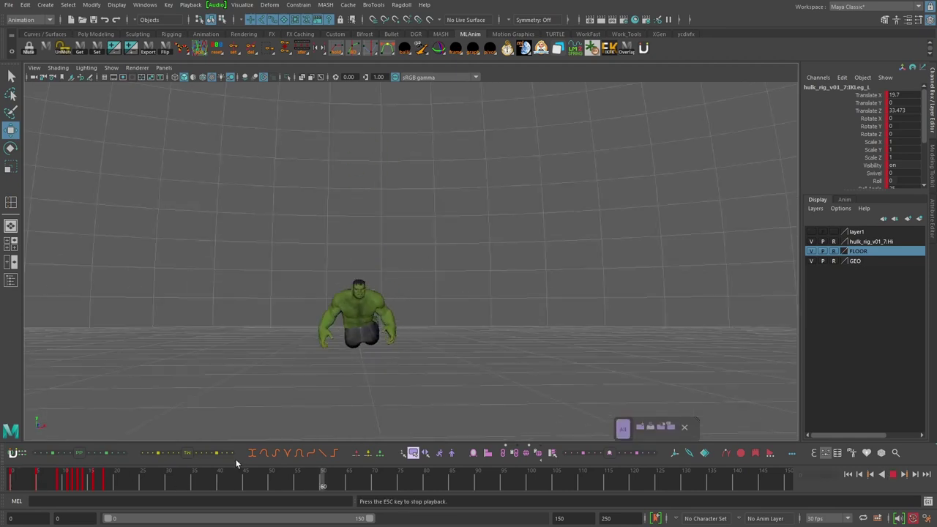
mouse_move(351, 293)
left_mouse_down("alt")
mouse_move(359, 316)
mouse_move(351, 293)
left_mouse_up("alt")
left_click(893, 474)
Raise both feet at frame 22 to follow the body, with the left foot at about 744 in Y and 628 in Z
key("comma")
key("comma")
key("period")
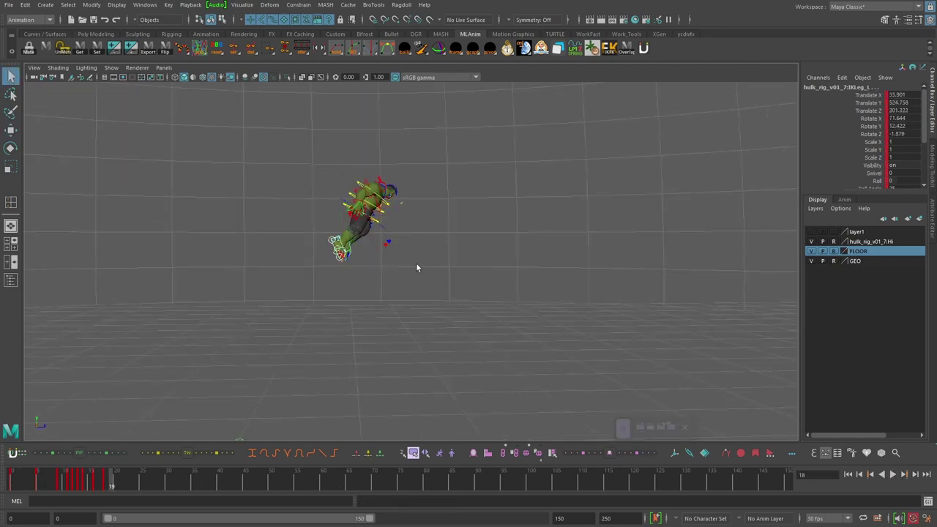
left_click_drag(441, 227, 455, 177)
left_click_drag(505, 191, 290, 202, "alt")
key("e")
key("w")
key("f")
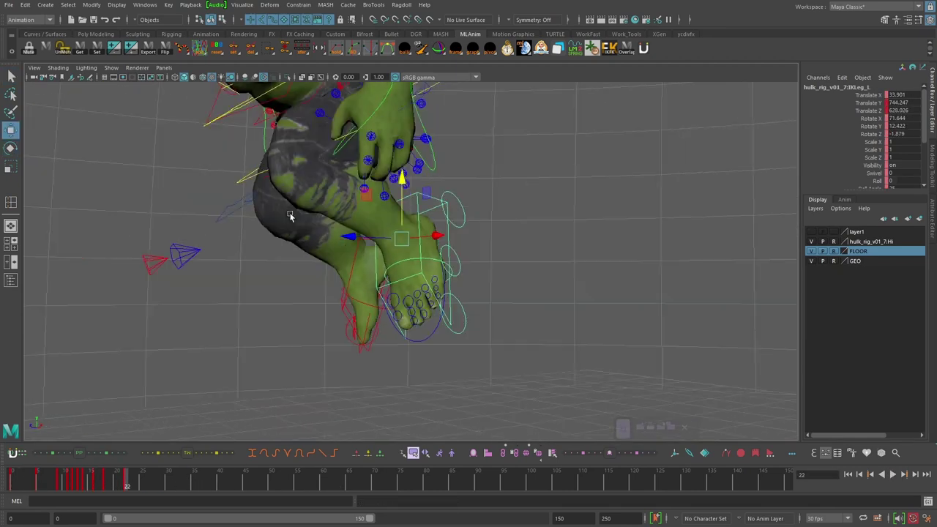
Rotate the right foot at frame 22 to about 74 degrees in Rotate X and -26 in Rotate Y
right_click_drag(291, 215, 234, 227, "alt")
key("e")
left_click_drag(423, 268, 416, 256)
left_click_drag(418, 264, 557, 265, "alt")
key("w")
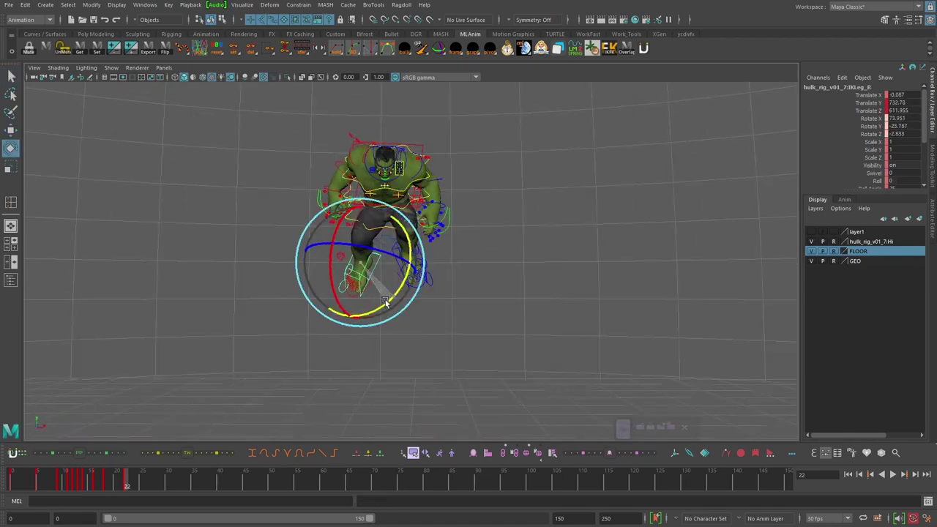
key("w")
Step back through the jump frame by frame and play it to examine the foot motion
left_click_drag(386, 302, 724, 401, "alt")
key("alt+comma")
key("alt+comma")
key("alt+comma")
key("alt+comma")
key("alt+comma")
key("alt+comma")
key("alt+comma")
key("alt+comma")
key("alt+comma")
key("alt+comma")
key("alt+comma")
key("alt+comma")
key("alt+v")
left_click_drag(578, 293, 401, 275, "alt")
key("Escape")
key("alt+v")
key("alt+v")
Move the right foot back at frame 22 to about 588 in Z and -2.5 in X
key("comma")
key("alt+period")
key("alt+period")
left_click_drag(399, 177, 417, 245, "alt")
key("q")
key("alt+comma")
key("alt+comma")
key("w")
key("f")
key("comma")
key("comma")
key("q")
left_click(110, 347)
key("w")
left_click_drag(126, 340, 122, 334)
key("period")
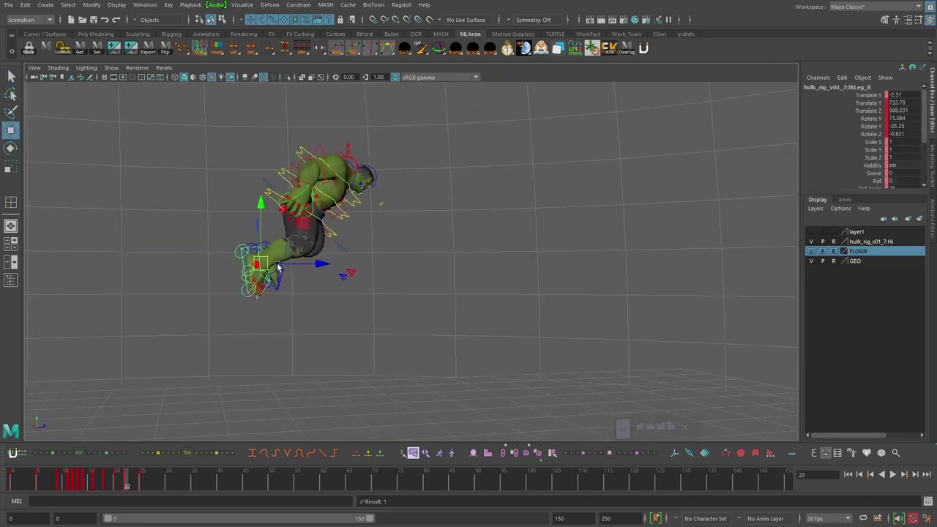
Carry both feet down and forward with the body at frame 29, the left foot to about 666 in Y and 1194 in Z
mouse_move(322, 265)
left_mouse_down("alt")
mouse_move(268, 273)
mouse_move(322, 271)
left_mouse_up("alt")
key("period")
left_click_drag(305, 187, 318, 189, "alt")
left_click(240, 196, "shift")
left_click_drag(284, 182, 278, 181)
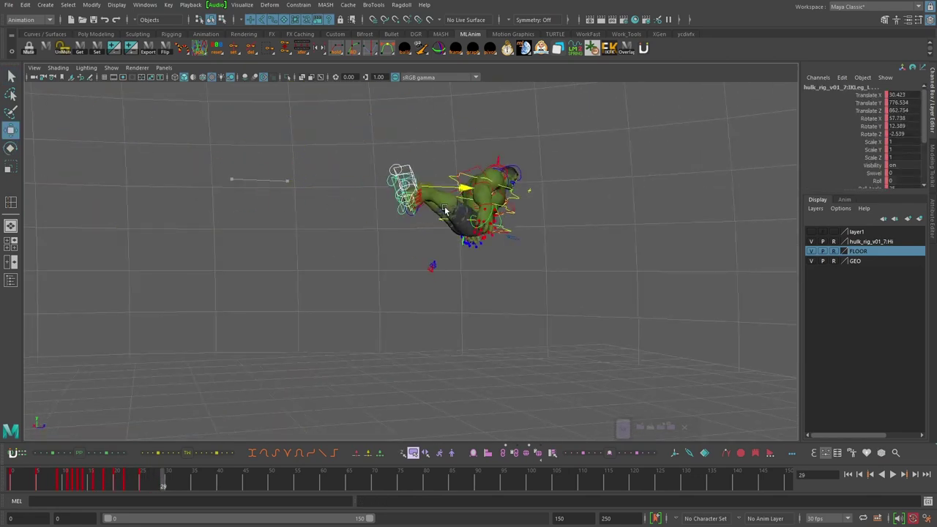
left_click_drag(444, 210, 448, 211)
left_click_drag(414, 139, 415, 209)
left_click_drag(469, 256, 521, 257)
Rotate the feet in mid-air, with the left foot at about 45 degrees in Rotate X at frame 25 and 57 at frame 29
key("e")
left_click_drag(352, 241, 237, 278, "alt")
key("w")
left_click_drag(296, 232, 236, 230, "alt")
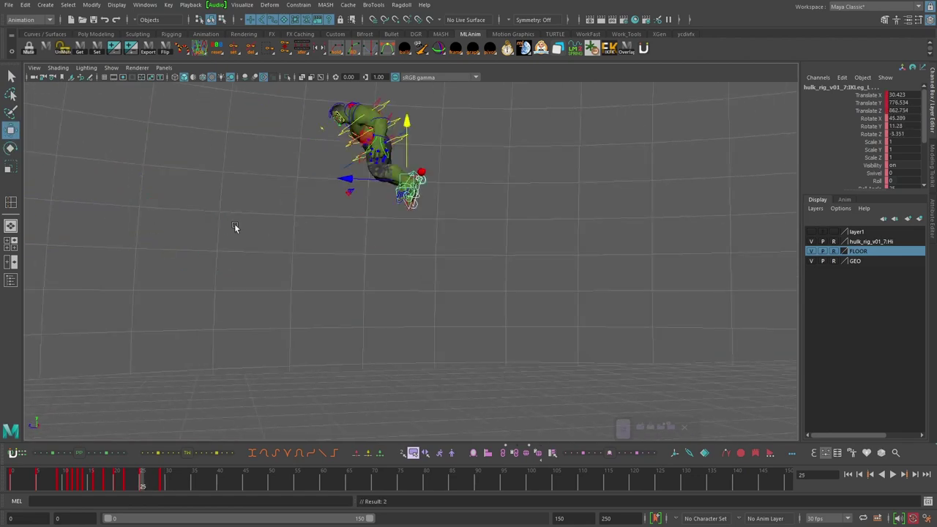
key("period")
left_click(210, 258)
key("e")
left_click_drag(207, 261, 285, 264, "alt")
left_click_drag(373, 232, 387, 234)
key("w")
left_click_drag(388, 234, 275, 237, "alt")
left_click(384, 240)
key("comma")
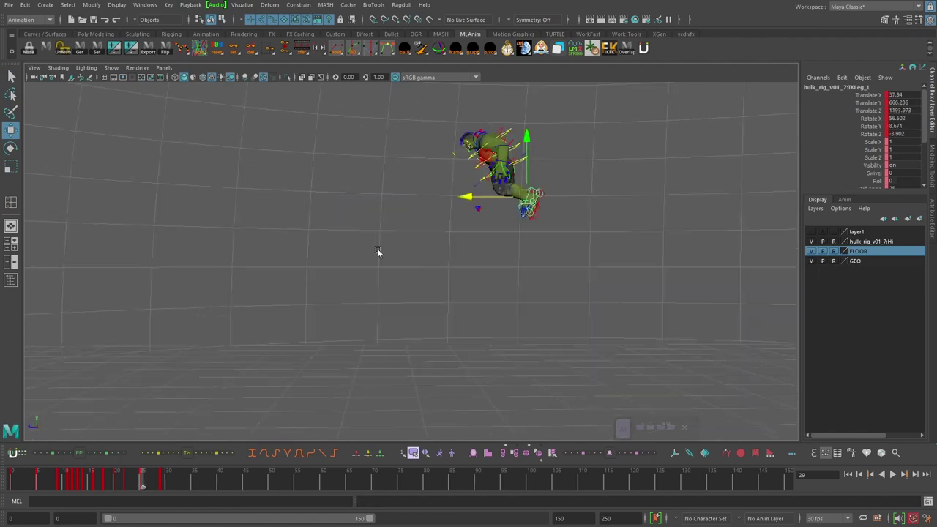
Lower both feet at frame 32 to follow the falling body, the left foot to about 469 in Y and 1490 in Z
left_click_drag(362, 263, 358, 265, "alt")
key("alt+period")
key("alt+period")
key("alt+period")
left_click(345, 269, "shift")
key("w")
left_click(408, 293)
left_click_drag(248, 326, 328, 290, "alt")
key("alt+v")
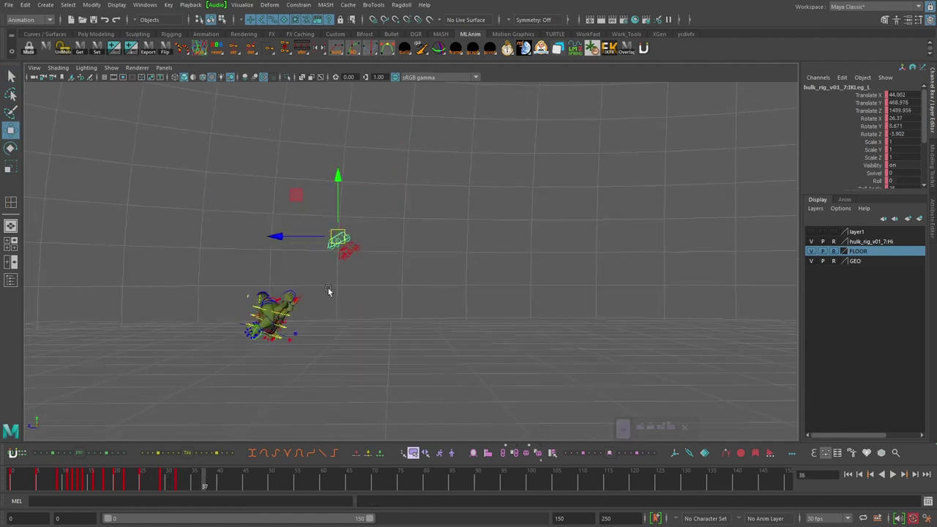
Bring both feet down to the floor under the body at frame 37 and set their Rotate X and Rotate Z to 0
left_click_drag(349, 228, 350, 380)
left_click_drag(289, 397, 177, 398)
left_click_drag(177, 395, 410, 293, "alt")
key("e")
left_click(897, 119)
type("0")
left_click(898, 134)
type("0")
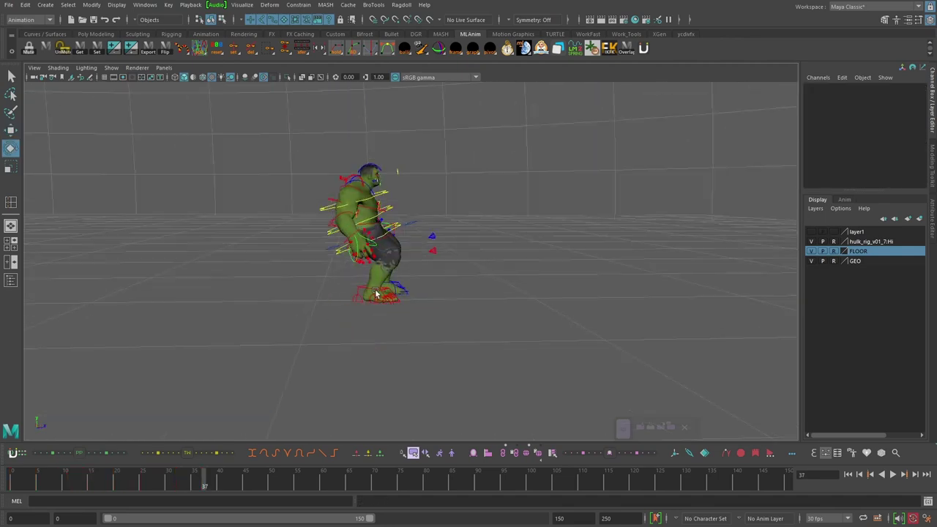
Stagger the feet at frame 37, with the right foot at about 1743 in Z and the left at 1816
left_click(387, 296)
key("w")
left_click_drag(483, 292, 395, 271, "alt")
key("comma")
key("period")
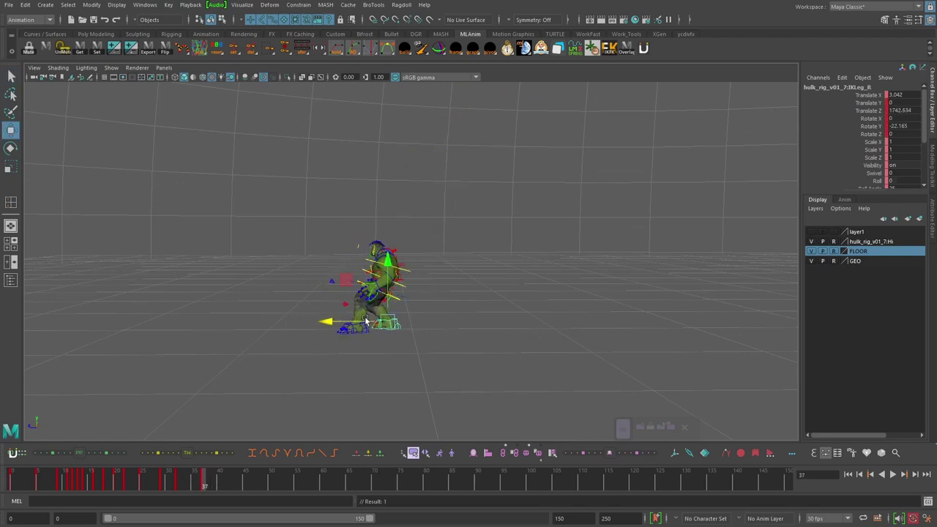
key("e")
left_click_drag(364, 316, 420, 307, "alt")
left_click(402, 380)
key("w")
left_click_drag(436, 374, 426, 375)
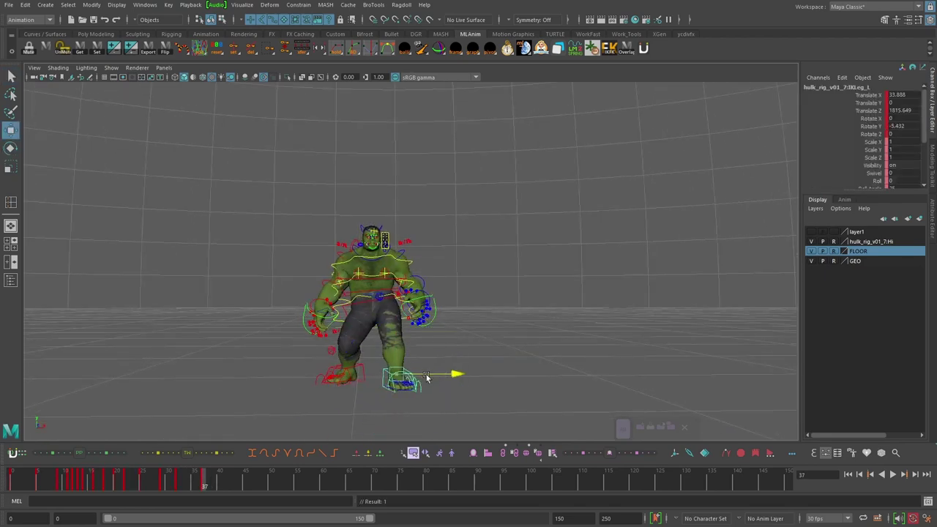
Key both feet a few frames after the frame 37 landing to hold the planted pose
key("q")
left_click_drag(366, 374, 322, 362, "alt")
key("alt+v")
key("Escape")
left_click(354, 400)
left_click(322, 404, "shift")
key("alt+period")
key("alt+period")
key("alt+period")
key("s")
left_click_drag(214, 483, 209, 480)
Lift the right foot just after the landing and adjust its in-between pose around frame 39
left_click_drag(292, 365, 374, 370, "alt")
key("w")
left_click(362, 371)
key("ctrl+z")
left_click_drag(317, 315, 319, 280)
key("e")
key("alt+period")
key("alt+period")
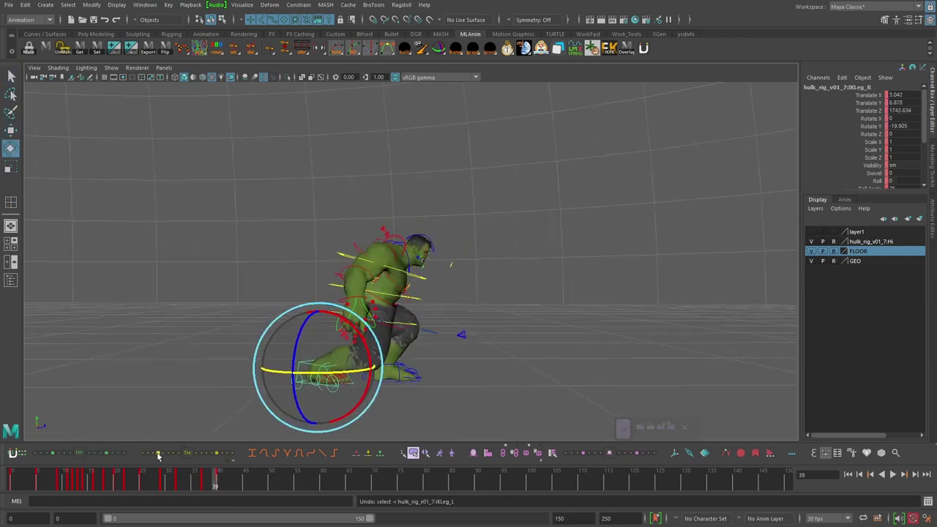
left_click(158, 455)
left_click(220, 477)
key("w")
left_click_drag(432, 322, 482, 299, "alt")
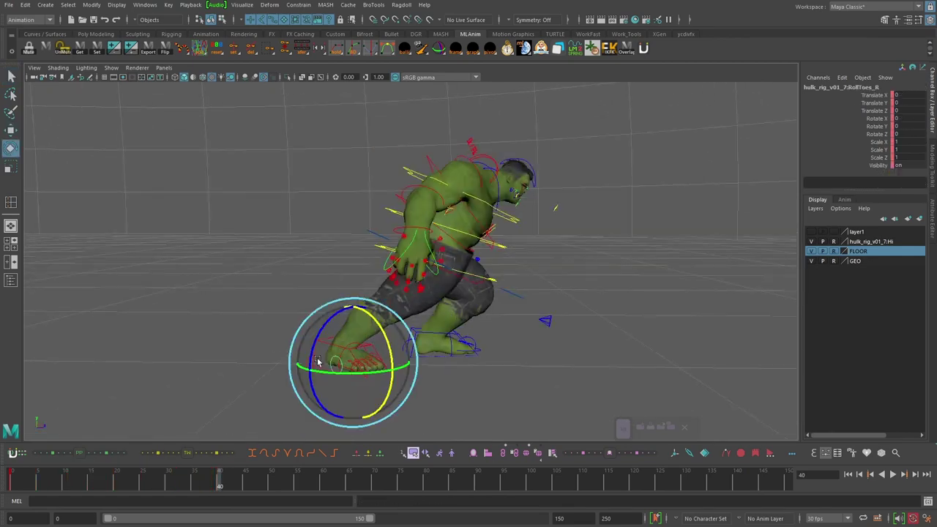
Rotate the right foot onto its toes at frame 40 as it starts to push off
left_click(869, 158)
middle_click_drag(498, 238, 537, 237)
left_click(328, 345)
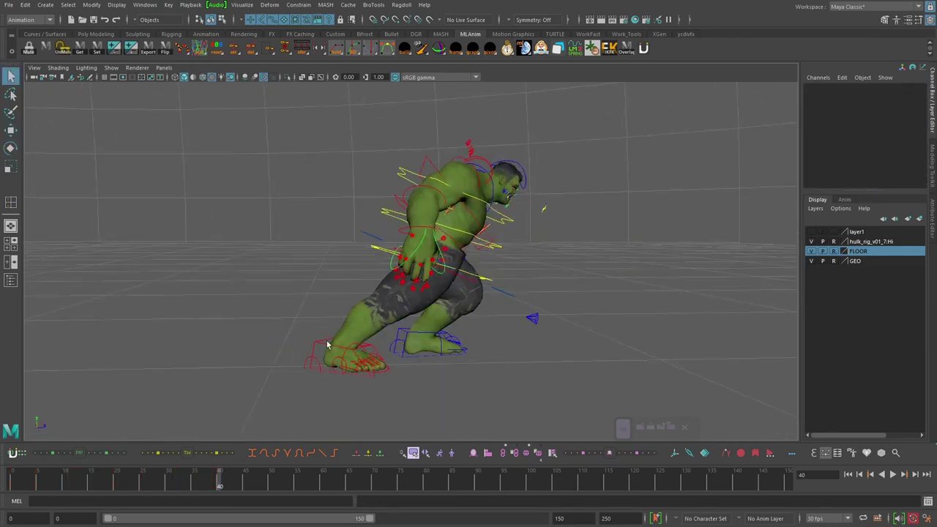
left_click(319, 352)
key("e")
left_click_drag(382, 300, 399, 319)
key("w")
Rotate the raised right foot at frame 43 to continue its swing off the floor
left_click_drag(505, 315, 391, 259, "alt")
key("alt+period")
key("alt+period")
key("alt+period")
mouse_move(395, 263)
left_mouse_down("alt")
mouse_move(468, 264)
mouse_move(395, 271)
left_mouse_up("alt")
key("e")
left_click_drag(391, 300, 495, 297)
key("w")
key("comma")
key("period")
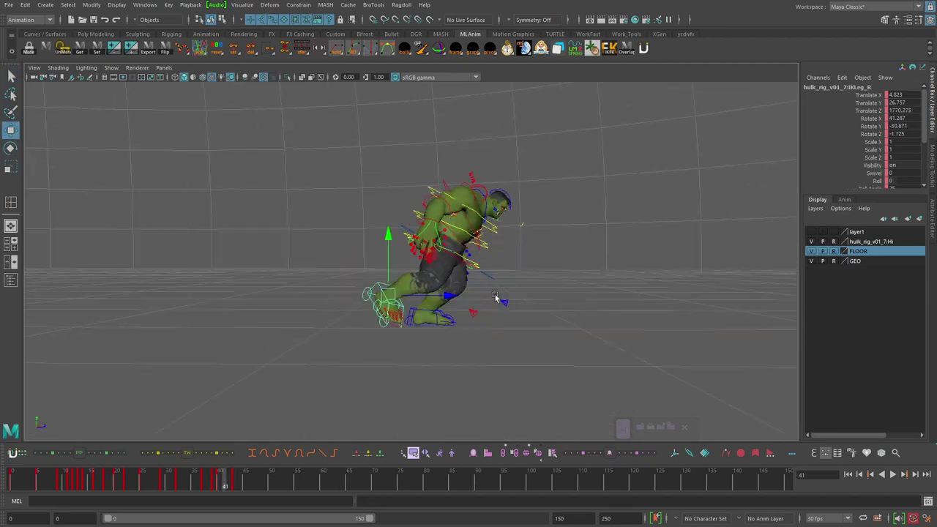
Move the right foot forward under the body at frame 49, to about 2015 in Z
key("alt+period")
key("alt+period")
key("alt+period")
key("alt+period")
key("alt+period")
key("alt+period")
left_click_drag(389, 278, 542, 284)
key("e")
left_click_drag(542, 284, 437, 294, "alt")
key("w")
left_click_drag(438, 294, 417, 265, "alt")
left_click_drag(417, 265, 426, 264)
Plant the right foot in front of the body at frame 51, at about 4 in Y and 2152 in Z, rotated -16 degrees in X
key("alt+comma")
key("alt+comma")
key("alt+comma")
key("alt+period")
key("alt+period")
key("alt+period")
key("alt+period")
key("alt+period")
left_click_drag(368, 220, 369, 261)
left_click_drag(434, 322, 521, 328, "alt")
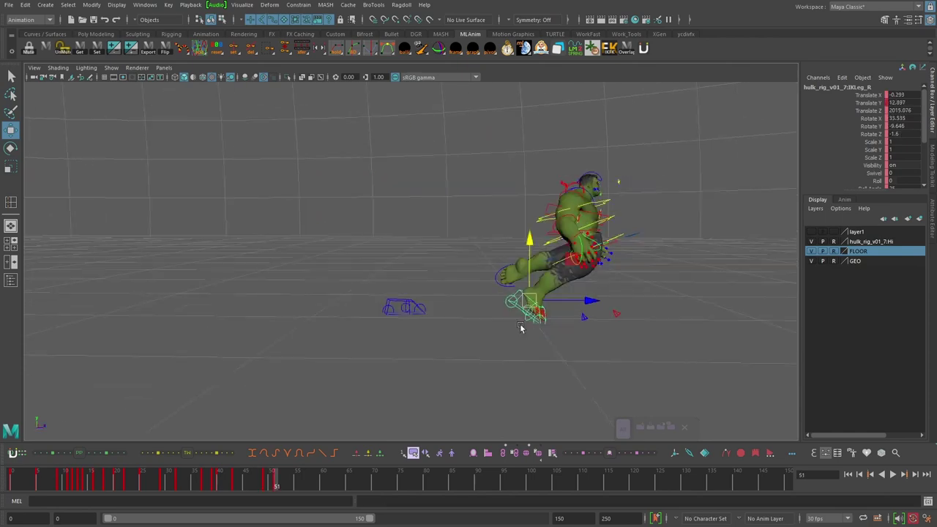
key("w")
left_click_drag(623, 303, 630, 316)
left_click_drag(518, 326, 431, 320, "alt")
key("e")
left_click_drag(384, 286, 384, 299)
left_click_drag(359, 299, 147, 313, "alt")
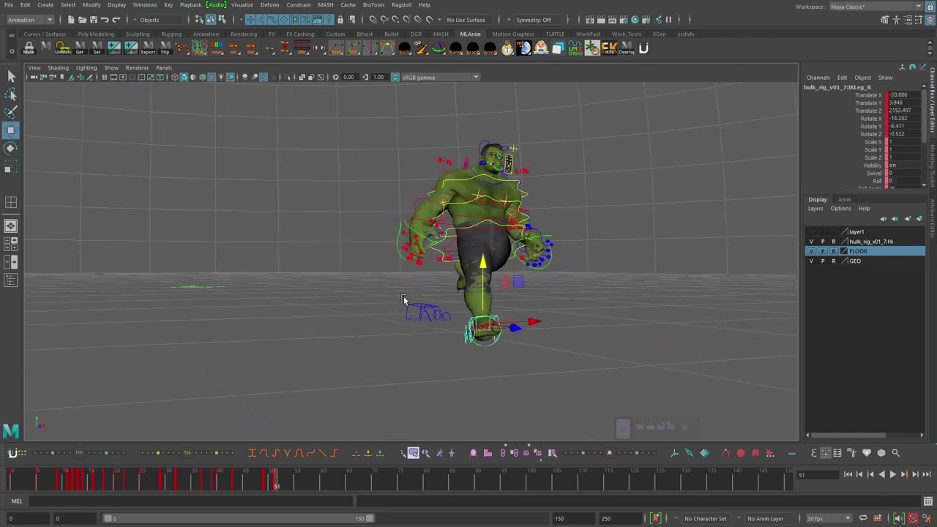
Play the animation to review the landing and the right foot's first step
left_click(189, 482)
key("alt+v")
left_click(894, 476)
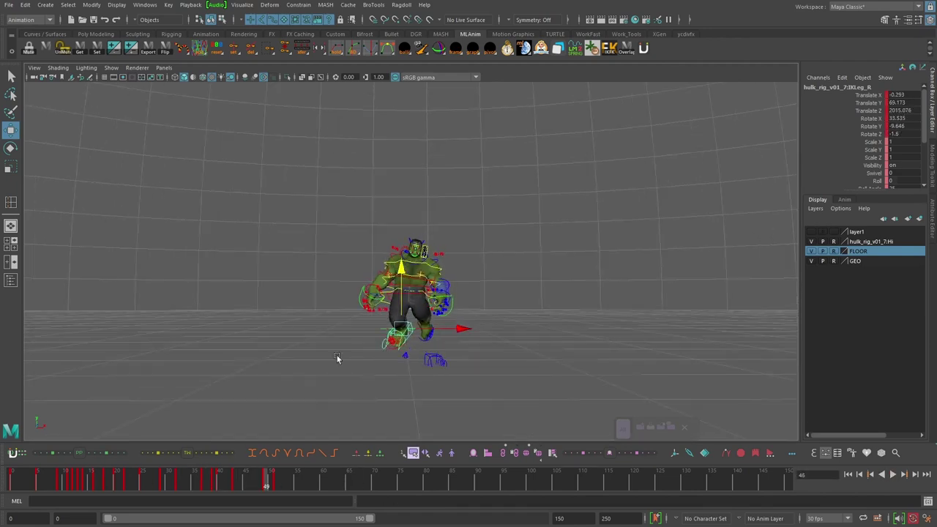
Replay the landing from the side, scrubbing around frames 46 to 49 to check the right foot's swing
left_click_drag(338, 357, 615, 344, "alt")
left_click(264, 486)
left_click(247, 486)
key("alt+v")
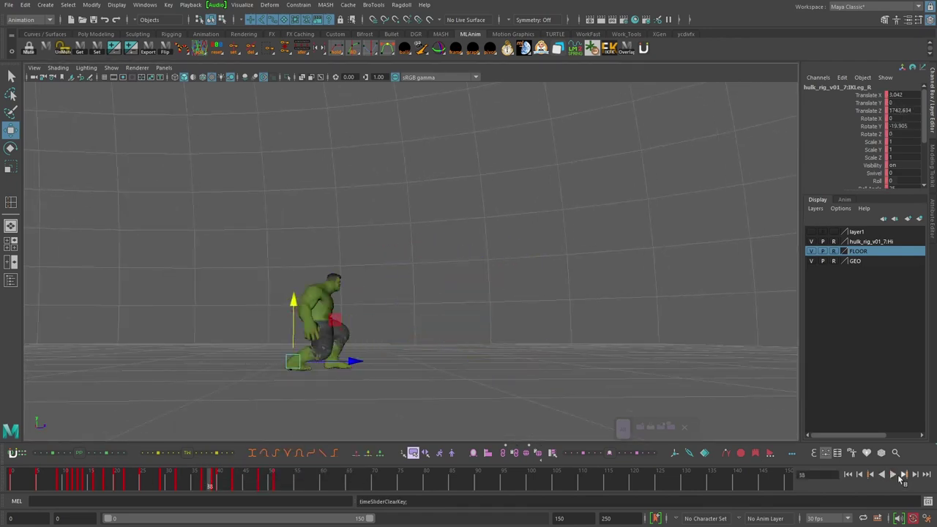
Flatten the right foot on the floor at frame 52 by zeroing its Translate Y, Rotate X and Rotate Z
left_click(279, 483)
left_click_drag(527, 322, 278, 322, "alt")
left_click(902, 119)
type("0")
key("Return")
middle_click_drag(523, 274, 652, 221, "alt")
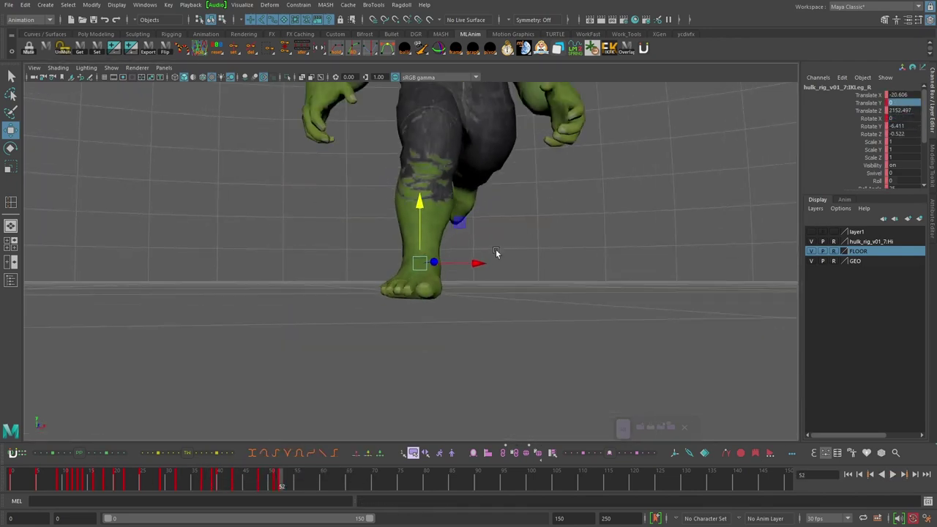
left_click(902, 134)
type("0")
key("Return")
Key the right foot's lift-off at frame 58, at about 3 in Y and 2156 in Z, tilted 6.7 degrees in X
left_click(527, 218)
left_click_drag(527, 217, 521, 256, "alt")
left_click(432, 273)
left_click(317, 480)
left_click_drag(337, 293, 505, 294, "alt")
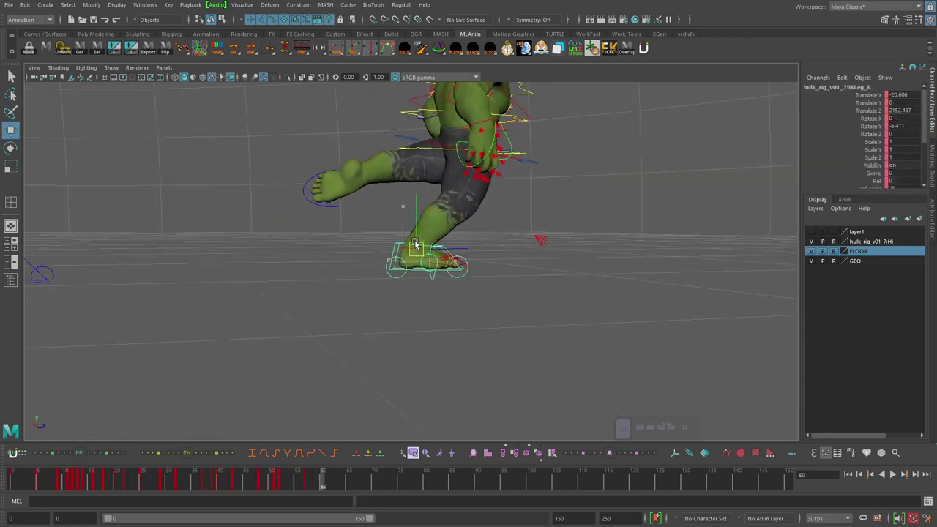
left_click_drag(476, 359, 297, 368, "alt")
left_click_drag(307, 301, 491, 300, "alt")
key("alt+period")
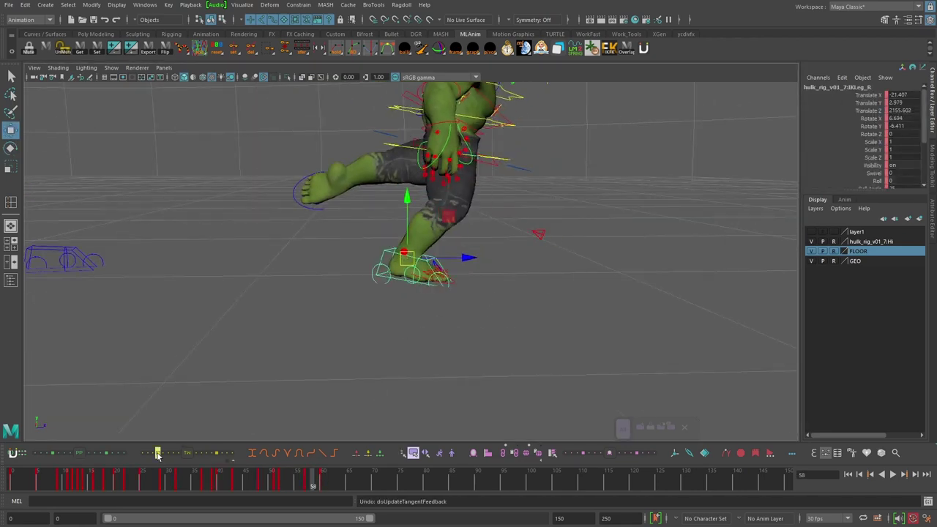
Pose the right foot through its next swing and plant it flat further forward, at about 2240 in Z
left_click_drag(449, 245, 450, 245)
key("e")
mouse_move(475, 300)
left_mouse_down("alt")
mouse_move(307, 300)
mouse_move(490, 293)
left_mouse_up("alt")
key("alt+period")
key("alt+period")
key("alt+period")
key("w")
key("w")
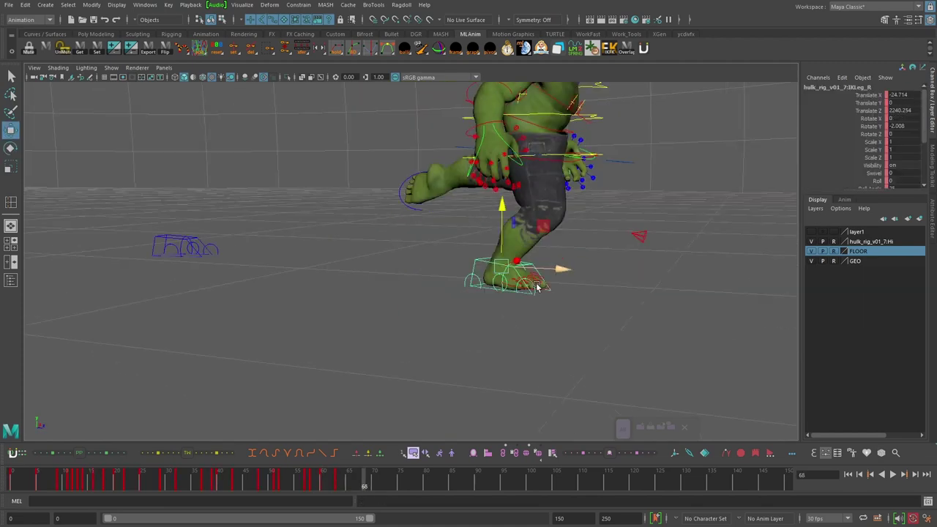
key("alt+v")
key("alt+v")
left_click_drag(562, 263, 576, 262)
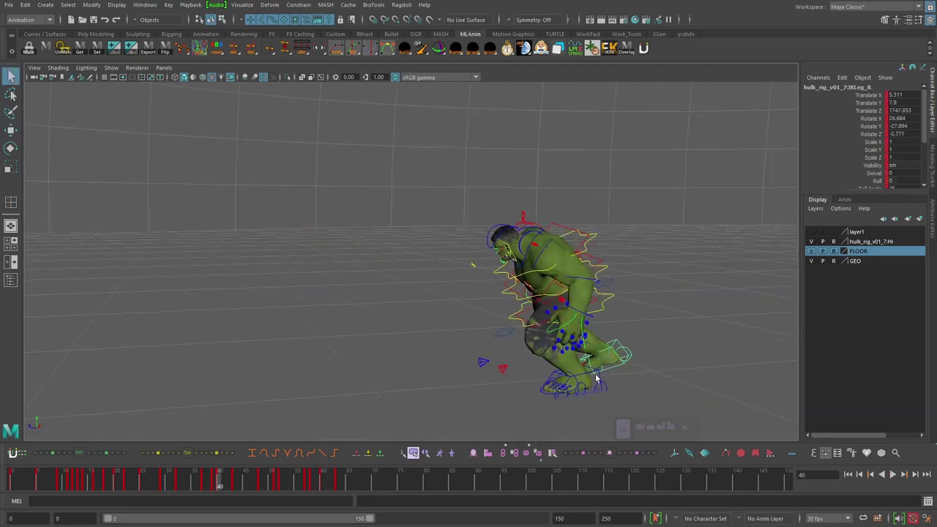
Angle the swinging right foot at frame 60 to about -5.6 degrees in Y and 6 degrees in Z, near -28.7 in X
key("e")
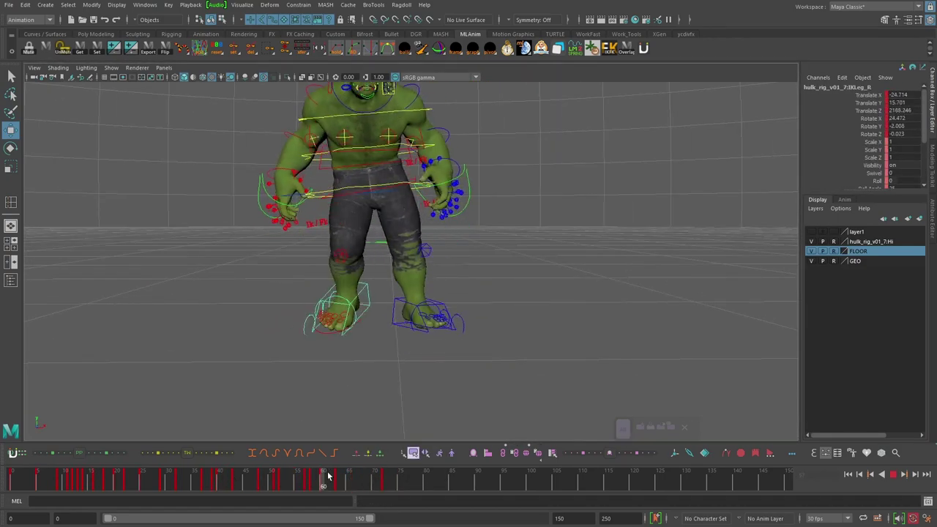
key("e")
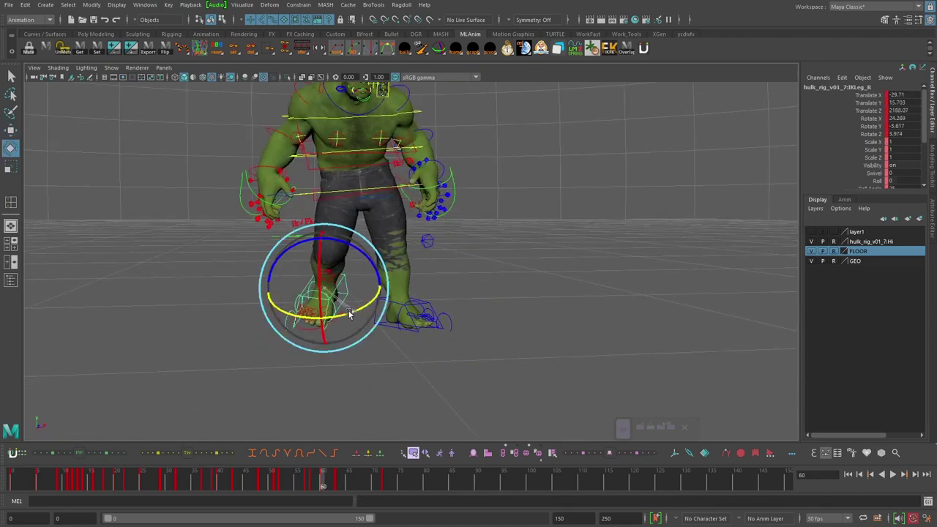
left_click_drag(383, 479, 204, 480)
Play and scrub the jump from several angles to review the right foot's steps
left_click(892, 474)
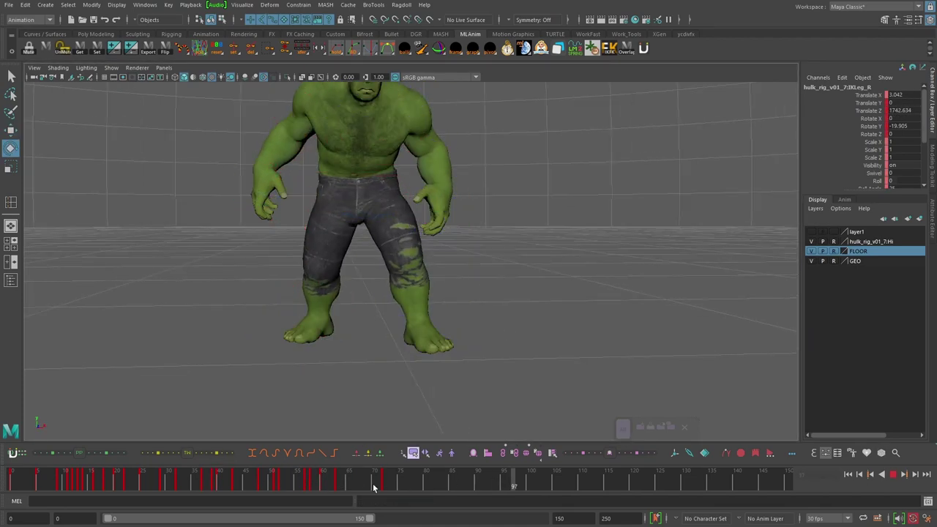
left_click_drag(373, 303, 252, 308, "alt")
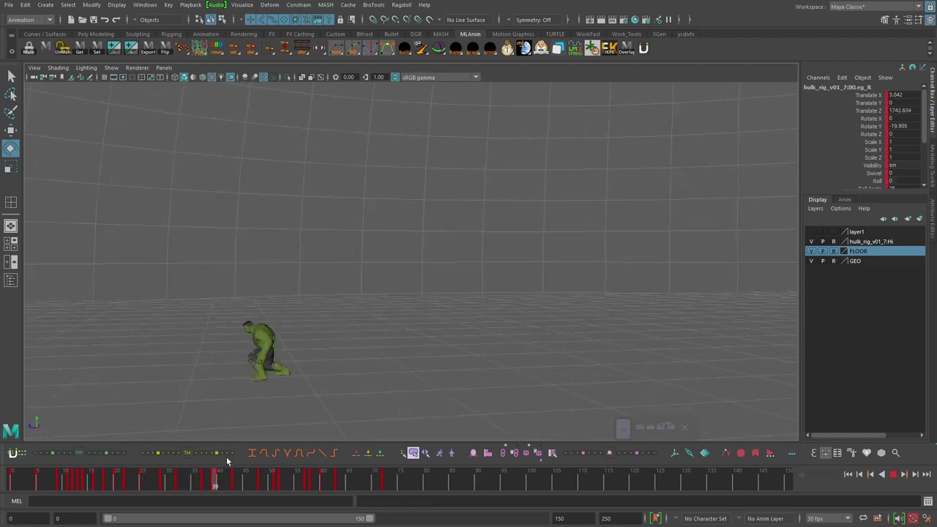
key("Escape")
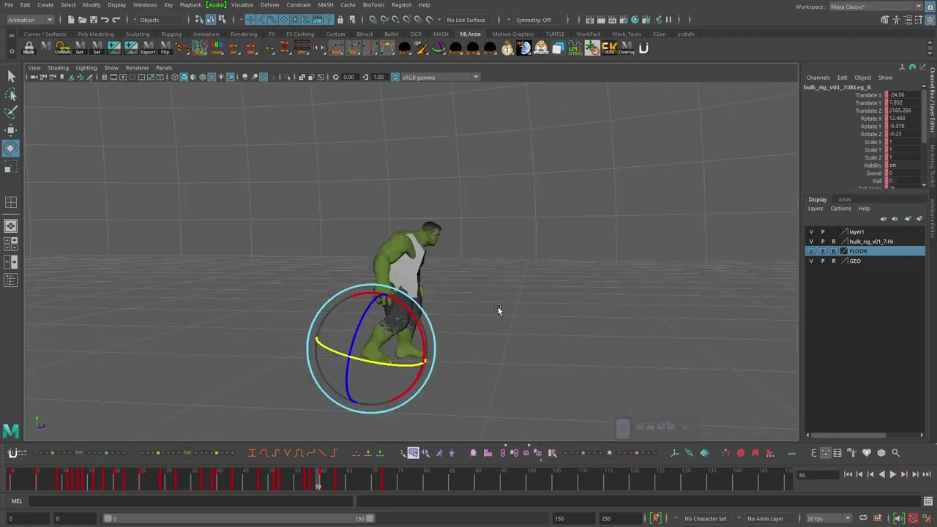
left_click_drag(335, 482, 265, 481)
left_click_drag(761, 340, 635, 338, "alt")
left_click_drag(293, 480, 319, 480)
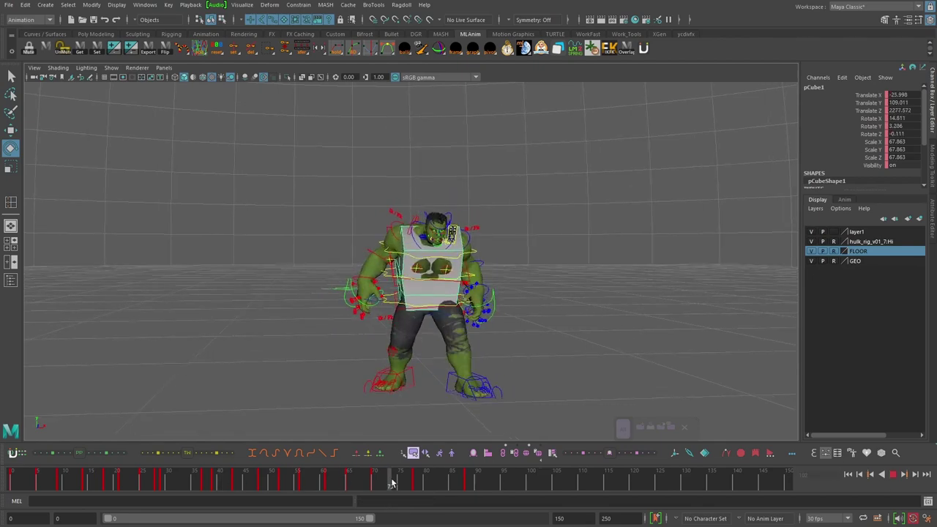
Rotate the body cube further forward as the body sinks toward its frame 78 pose
left_click_drag(429, 273, 555, 281, "alt")
left_click_drag(415, 481, 378, 482)
key("e")
left_click_drag(564, 315, 448, 296, "alt")
left_click_drag(375, 483, 398, 485)
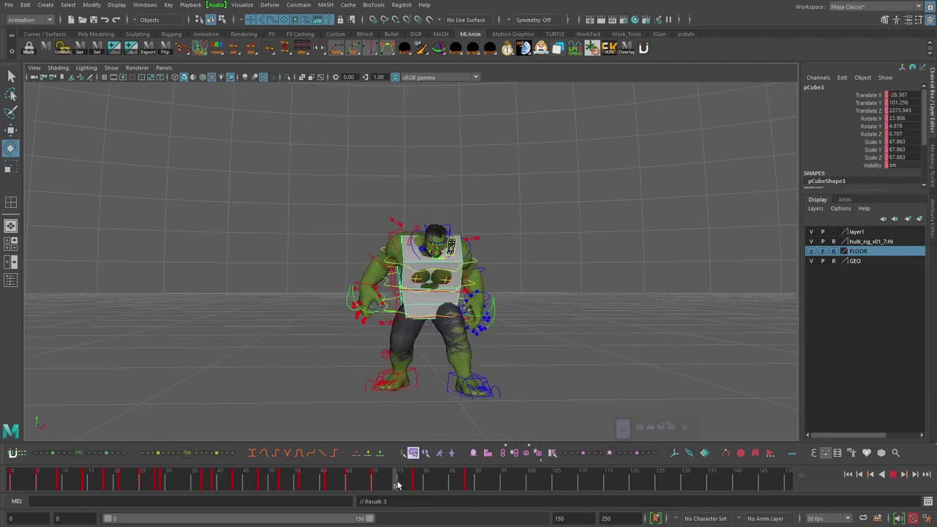
key("w")
key("comma")
mouse_move(436, 326)
left_mouse_down("alt")
mouse_move(507, 287)
mouse_move(436, 315)
left_mouse_up("alt")
key("alt+v")
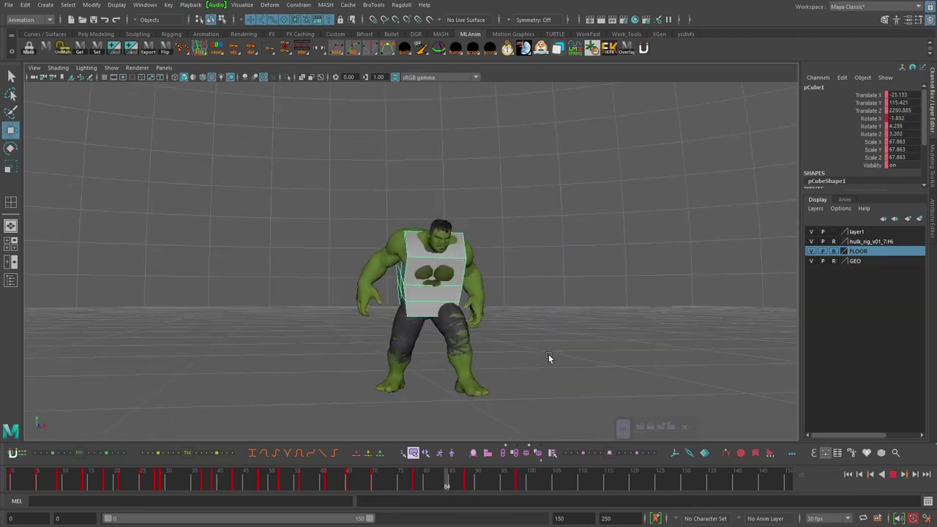
right_click_drag(548, 353, 914, 493, "alt")
key("ctrl+z")
Refine the body cube's position and rotation around the frame 88 key to shape the settle
key("e")
left_click_drag(479, 366, 411, 331, "alt")
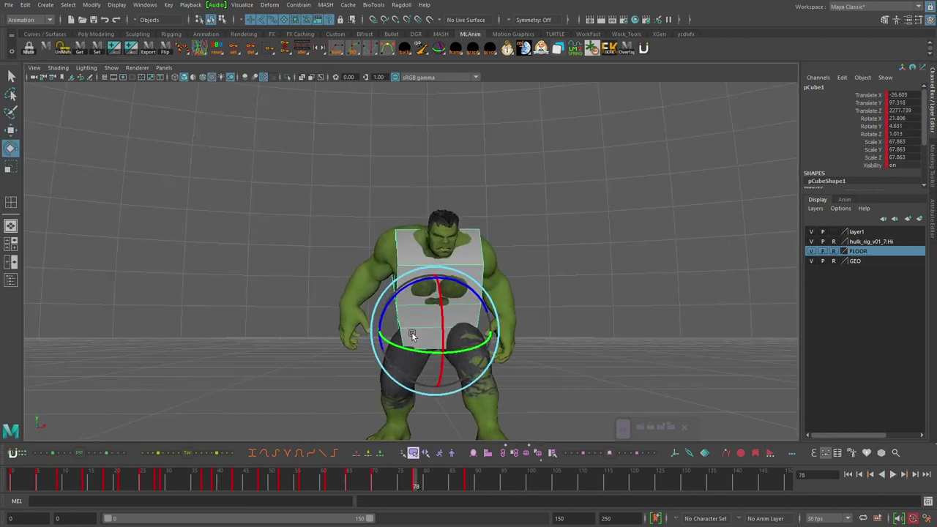
left_click_drag(349, 481, 464, 485)
left_click(471, 487, "shift")
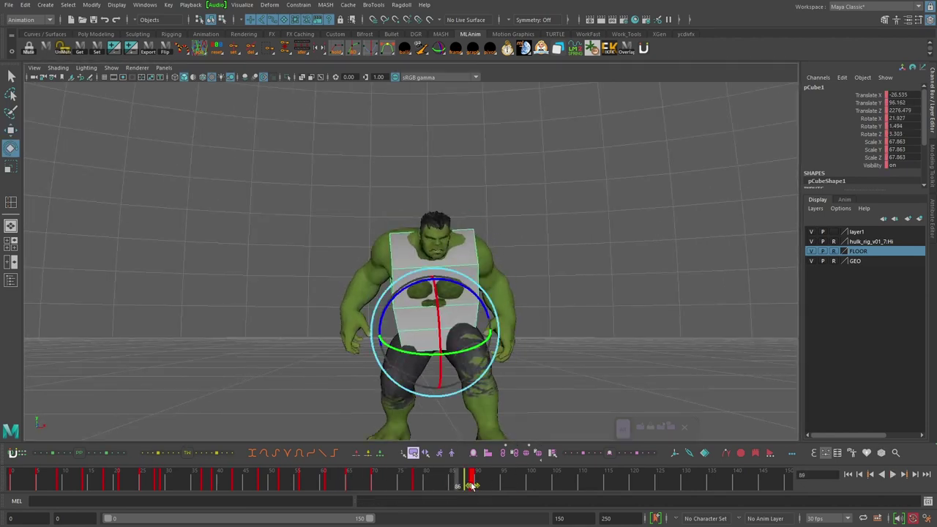
key("w")
key("period")
key("e")
left_click_drag(348, 486, 513, 489)
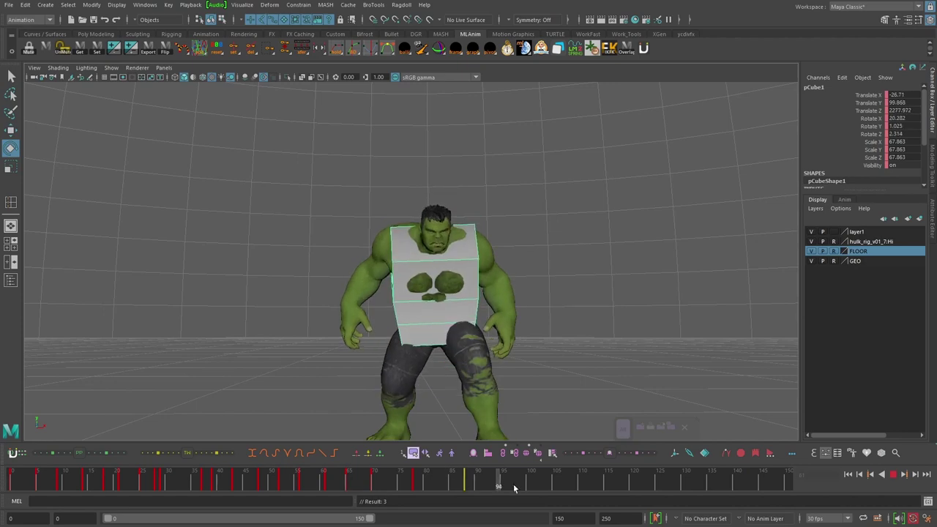
Play the animation from the front to review the body's settle after the steps
left_click_drag(434, 329, 441, 357, "alt")
left_click(349, 483)
left_click(893, 475)
left_click_drag(251, 399, 523, 318, "alt")
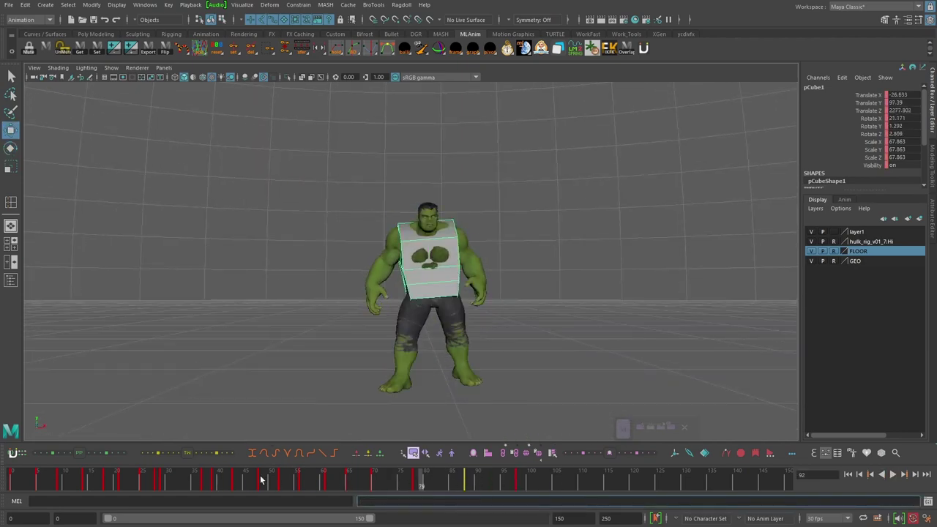
key("Escape")
Rotate the body cube at frame 65 to about -0.6 degrees in Y and adjust its following poses
left_click(516, 250)
left_click(432, 269)
key("period")
key("e")
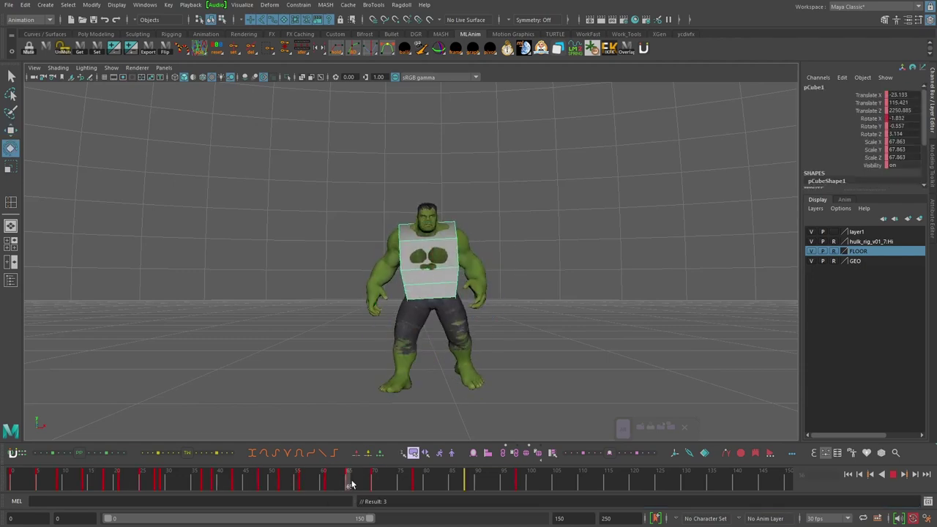
key("alt+v")
key("period")
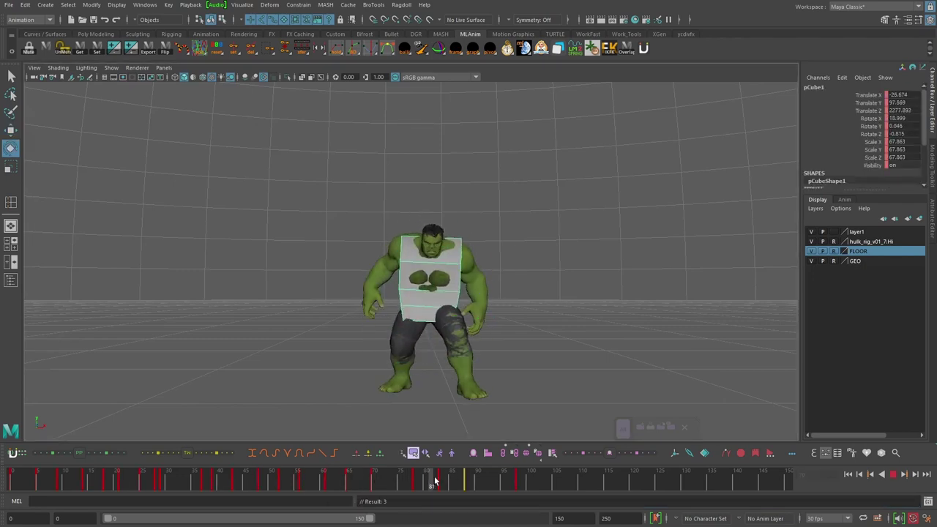
Undo the last body cube rotation and replay the animation
right_click_drag(561, 325, 376, 341, "alt")
left_click_drag(376, 341, 380, 322, "alt")
right_click_drag(380, 322, 506, 318, "alt")
key("ctrl+z")
key("period")
left_click(88, 480)
key("alt+v")
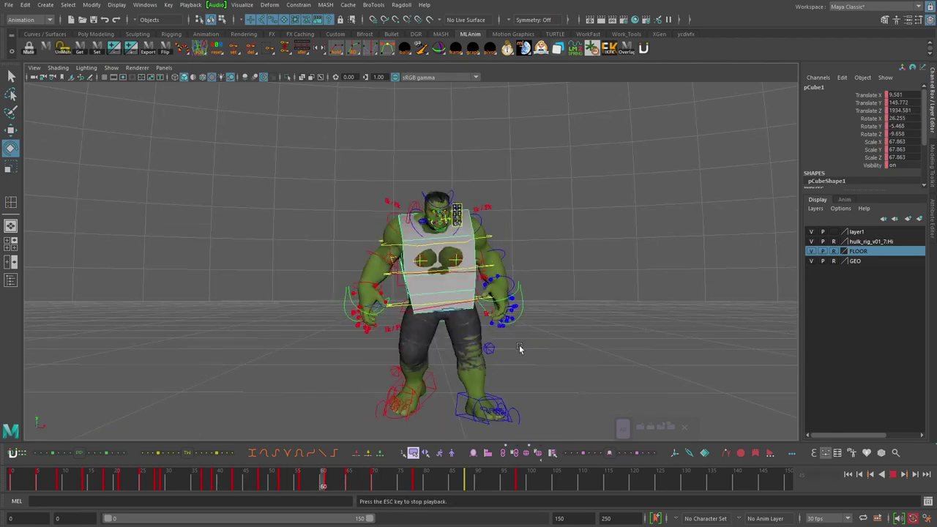
Lower the body cube at frame 56 and again at frame 70, to about 108 in Y
left_click(294, 475)
left_click_drag(294, 474, 301, 477)
key("w")
left_click_drag(446, 248, 446, 261)
left_click_drag(301, 481, 374, 482)
left_click_drag(432, 278, 433, 292)
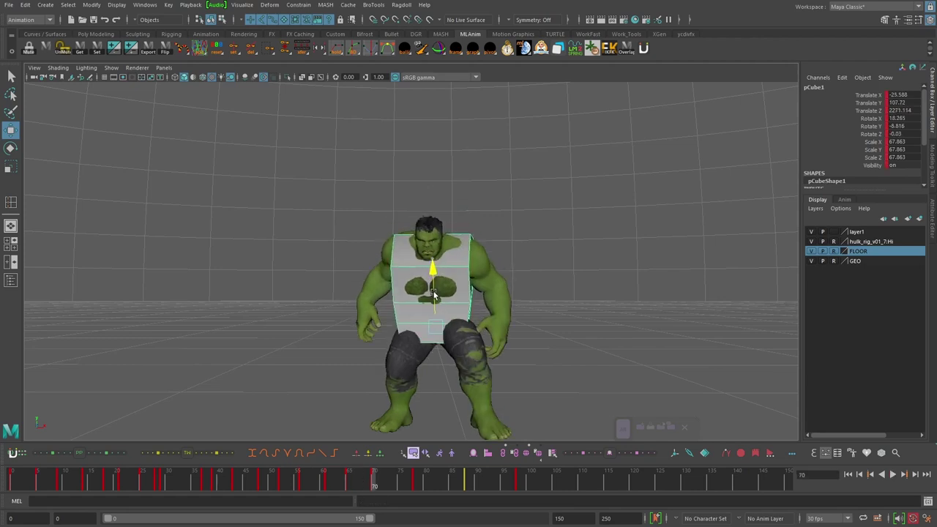
Replay the whole jump and landing to check the body's drop over the planted feet
left_click_drag(328, 481, 394, 487)
left_click(187, 476)
key("alt+v")
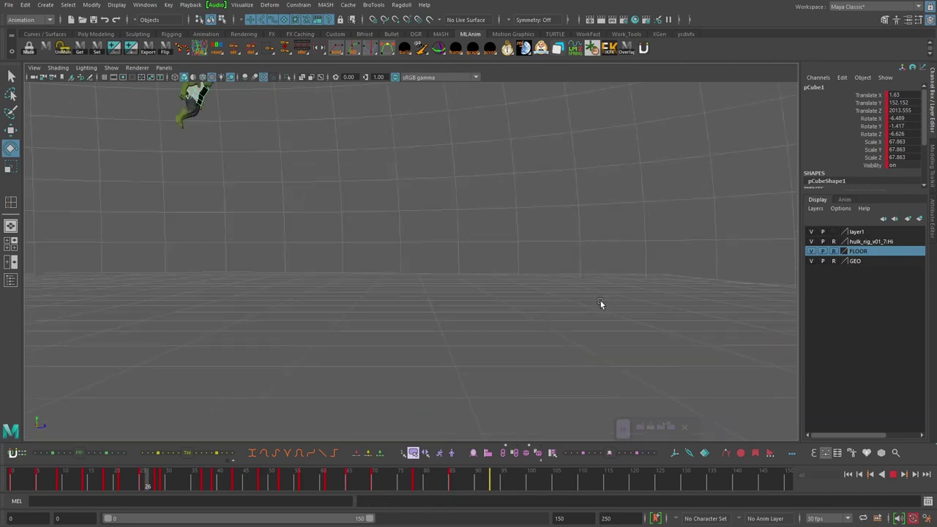
left_click_drag(600, 300, 507, 349, "alt")
key("alt+v")
Select the body cube together with the rig controls so their keys can be retimed as a group
left_click(665, 332)
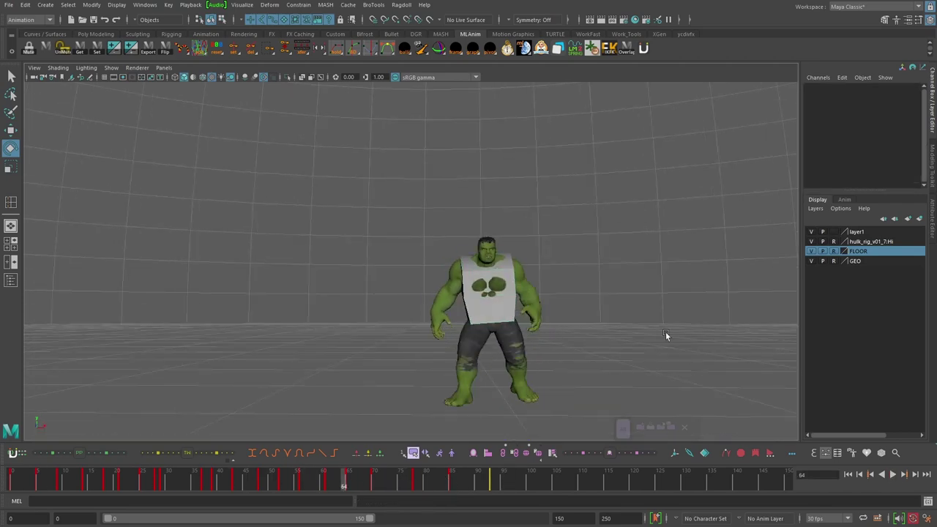
key("w")
scroll(631, 327, "up", 4)
middle_click_drag(631, 327, 555, 289, "alt")
left_click(435, 311, "shift")
key("q")
Shift the selected controls' keys from frame 65 onward one frame later and replay the result
left_click(892, 475)
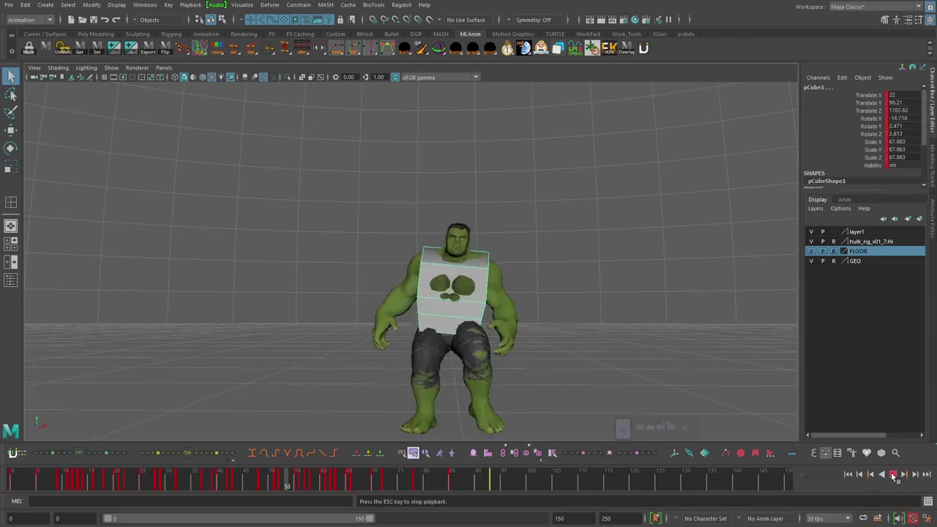
left_click(892, 474)
left_click_drag(363, 482, 213, 482)
key("alt+v")
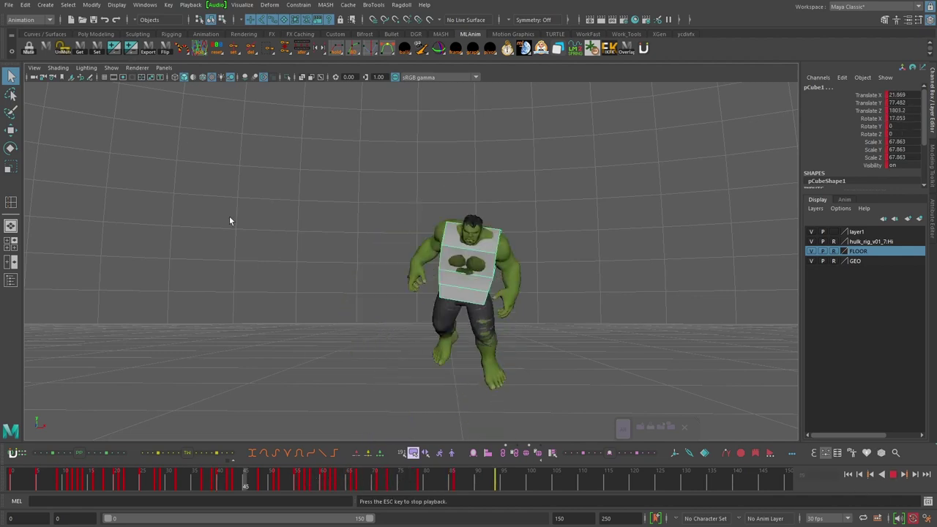
left_click_drag(202, 371, 187, 370, "alt")
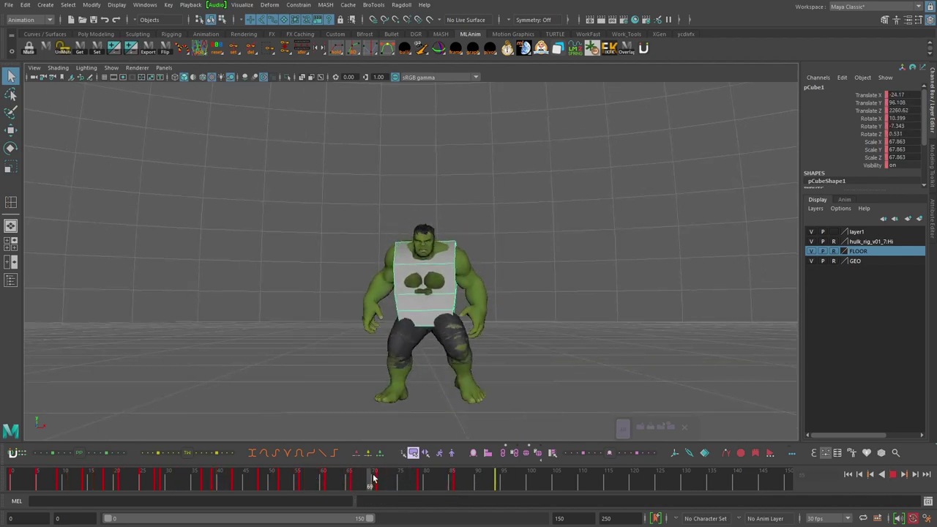
Lower and twist the body cube at frame 79 to about 90 in Y, rotated 24, -9.8 and -3.4 degrees
key("e")
left_click_drag(354, 481, 420, 480)
key("w")
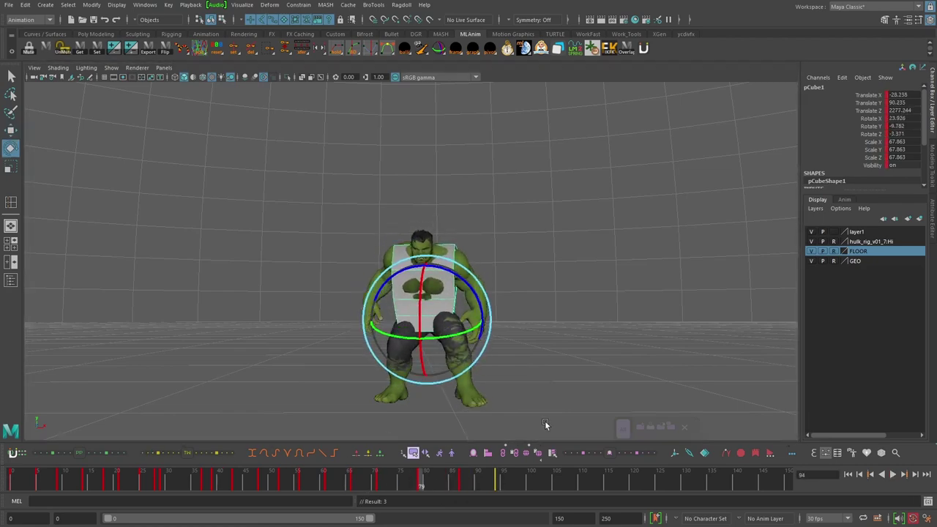
key("alt+v")
left_click_drag(512, 347, 410, 343, "alt")
key("Escape")
right_click_drag(495, 341, 535, 343, "alt")
Adjust the body cube's position and rotation at frame 93
key("comma")
key("w")
left_click_drag(334, 474, 494, 483)
key("e")
left_click_drag(424, 341, 526, 344, "alt")
Key the body cube leaning back at frame 105, at about 95 in Y, and retime that key to frame 102
key("w")
left_click_drag(494, 483, 554, 483)
key("e")
left_click_drag(527, 344, 425, 341, "alt")
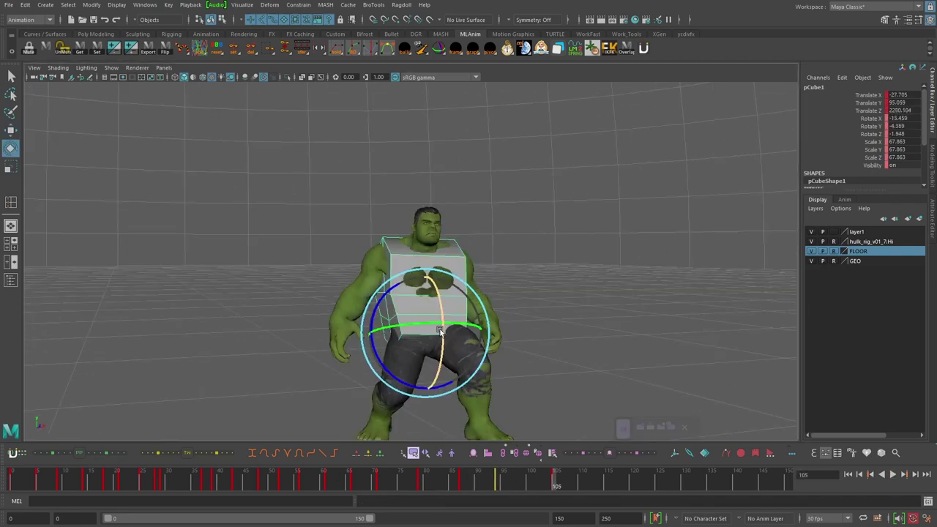
mouse_move(553, 483)
left_mouse_down()
mouse_move(462, 484)
mouse_move(538, 483)
left_mouse_up()
Deepen the crouch by moving the body cube at frame 79 to about 85 in Y and 2275 in Z
left_click_drag(462, 483, 422, 482)
left_click_drag(424, 341, 527, 344, "alt")
left_click_drag(423, 482, 446, 484)
left_click_drag(484, 344, 480, 373)
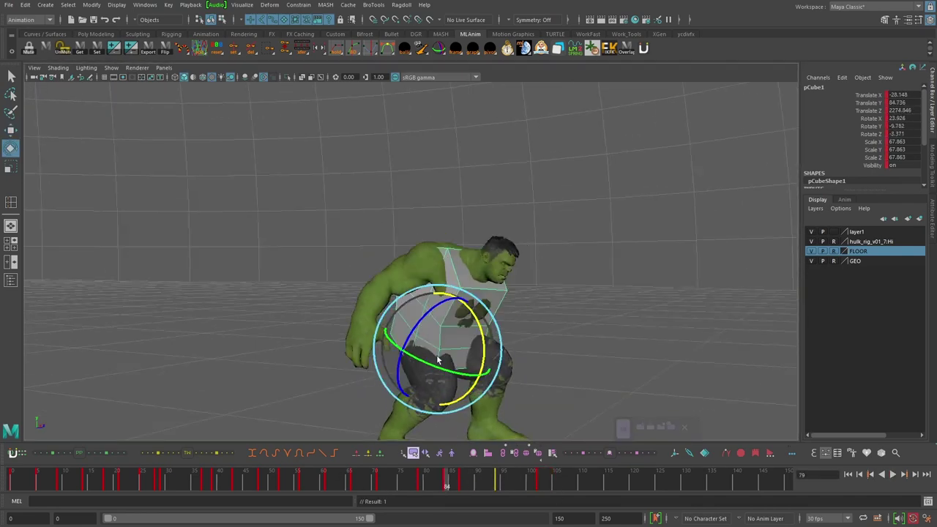
Scrub and play the settle from front and side to check the body's timing
left_click_drag(446, 484, 498, 483)
left_click_drag(478, 483, 493, 483)
key("alt+v")
key("alt+v")
left_click_drag(557, 333, 424, 348, "alt")
key("period")
key("alt+v")
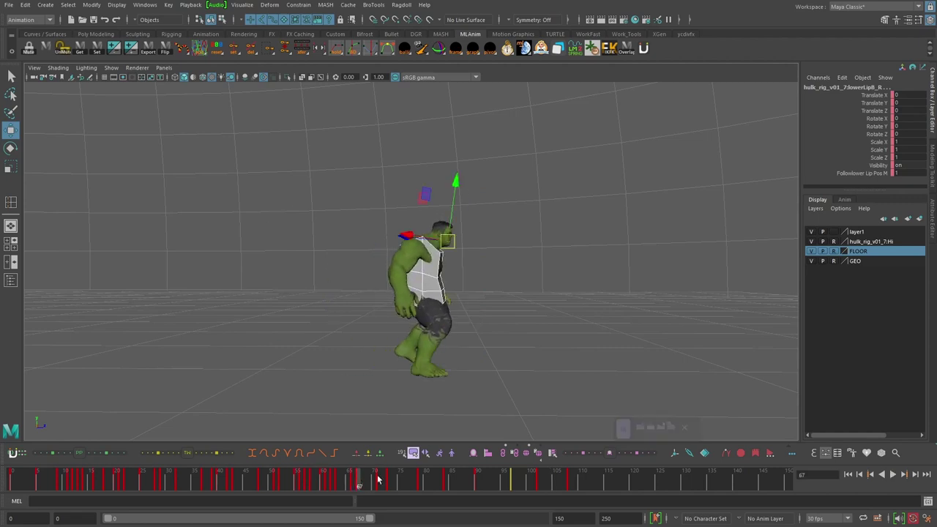
Shift the selected keys from about frame 84 onward ten frames earlier and review the new timing
left_click_drag(519, 487, 467, 486)
left_click_drag(305, 479, 255, 480)
key("alt+v")
left_click_drag(421, 485, 324, 479)
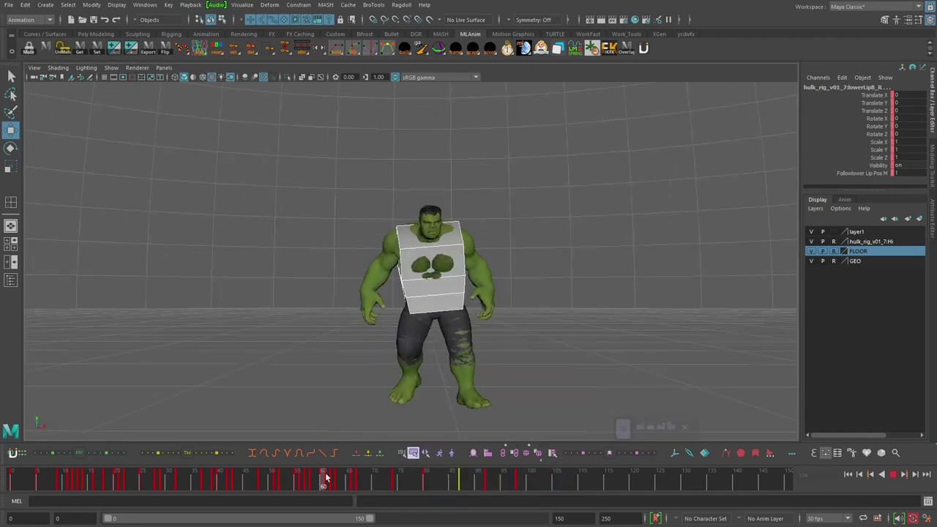
Rotate the body cube's poses at frames 67 and 87, reaching about -5.9 degrees in X at frame 87
left_click(432, 275)
left_click(360, 480)
key("e")
left_click_drag(432, 311, 434, 327)
left_click_drag(360, 483, 459, 480)
left_click(379, 485)
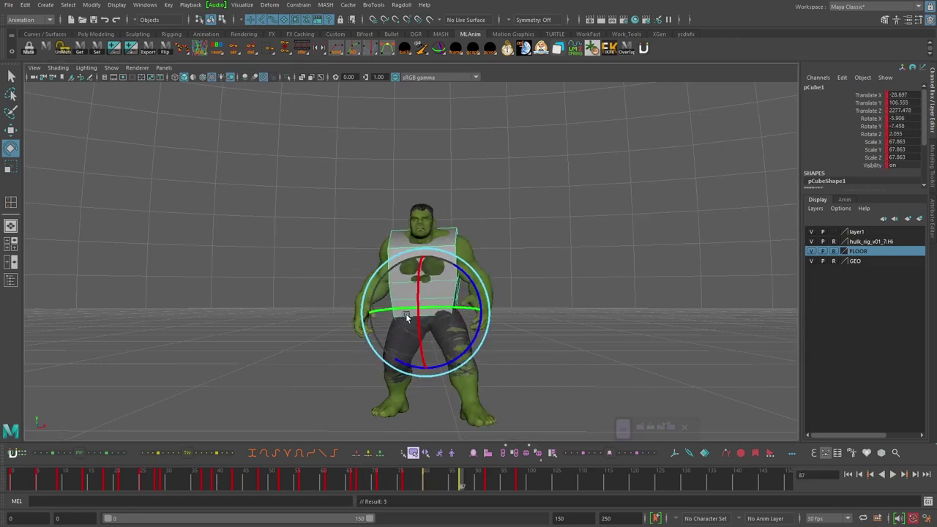
Lean the body cube further forward at frame 76, at about 89 in Y, checking it from the side
left_click_drag(483, 322, 588, 323)
key("alt+v")
key("comma")
key("comma")
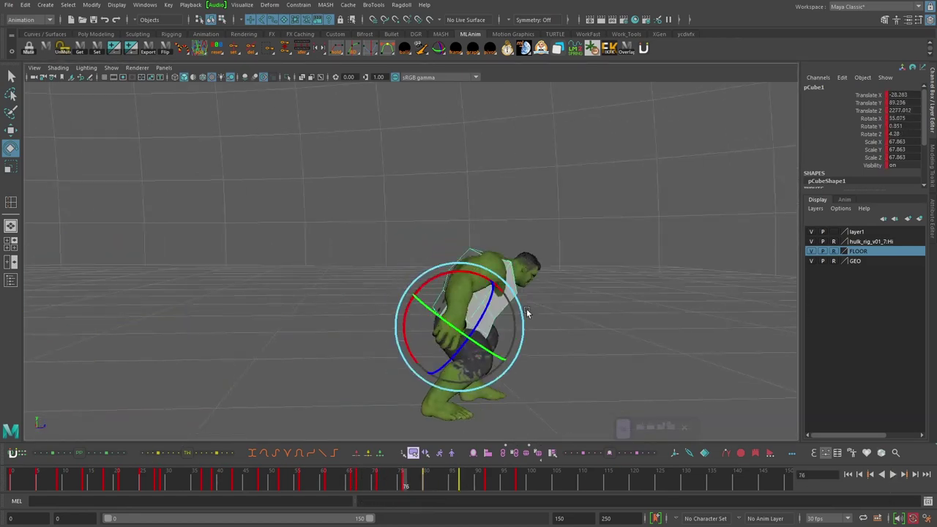
Raise the body cube at frame 92 to about 107 in Y with about -2.8 degrees in X, and play the settle
left_click_drag(527, 313, 514, 303, "alt")
key("period")
key("period")
key("period")
key("w")
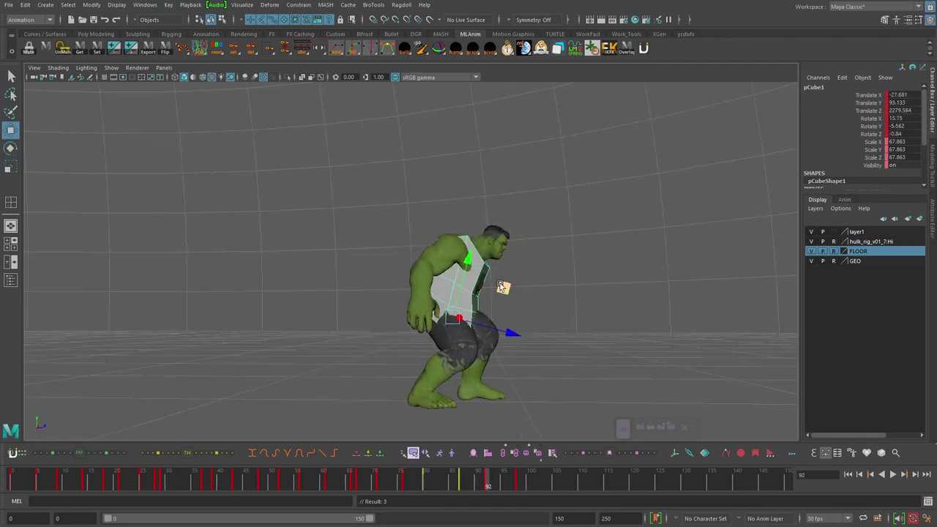
left_click(893, 475)
left_click_drag(549, 341, 437, 344, "alt")
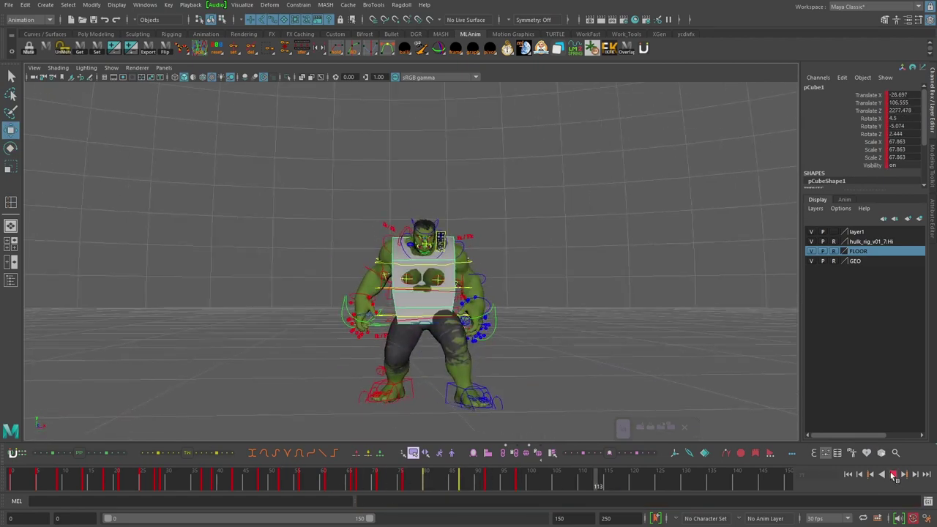
Stretch the body cube's keys from frames 92–101 out to about frame 111 and add an in-between at frame 98
left_click_drag(484, 484, 533, 483, "shift")
left_click_drag(533, 483, 587, 481)
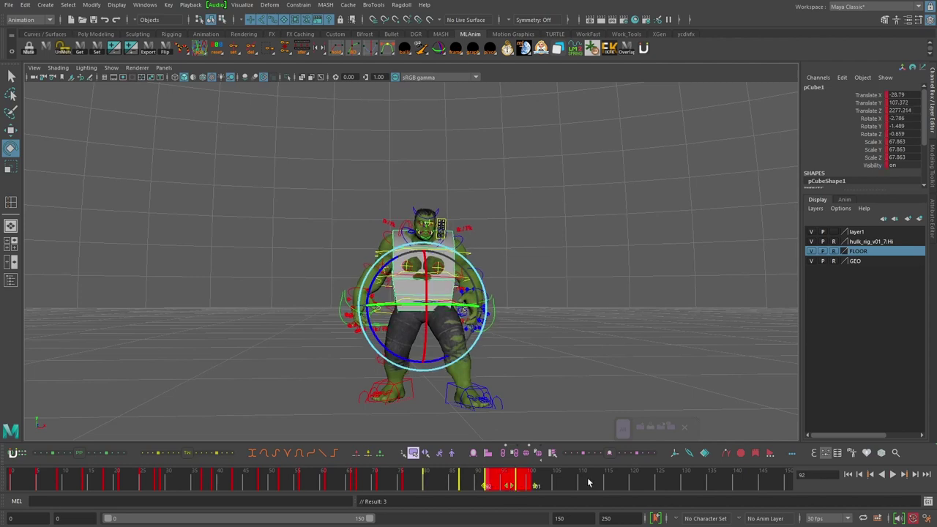
left_click(515, 477)
left_click(892, 474)
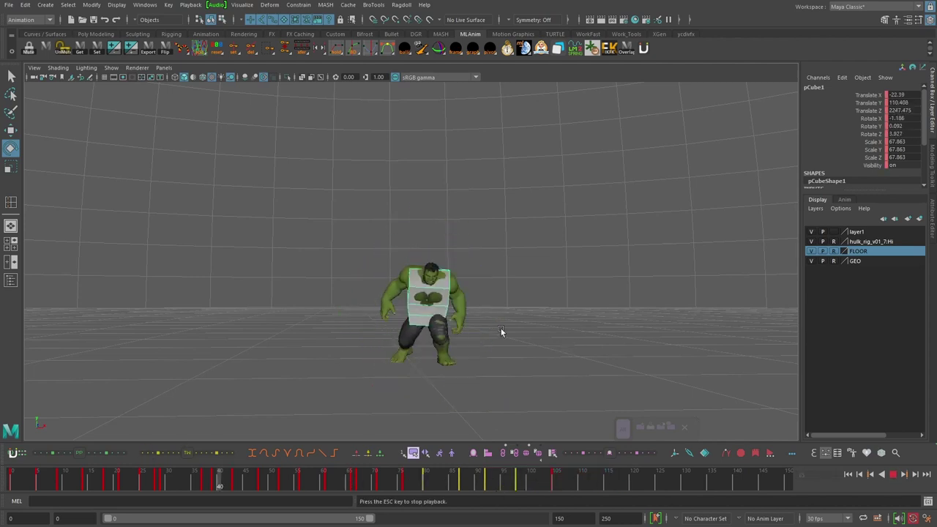
Pull the body cube back and down at frame 105, to about 93.3 in Y and 2233.9 in Z
left_click_drag(501, 330, 614, 340, "alt")
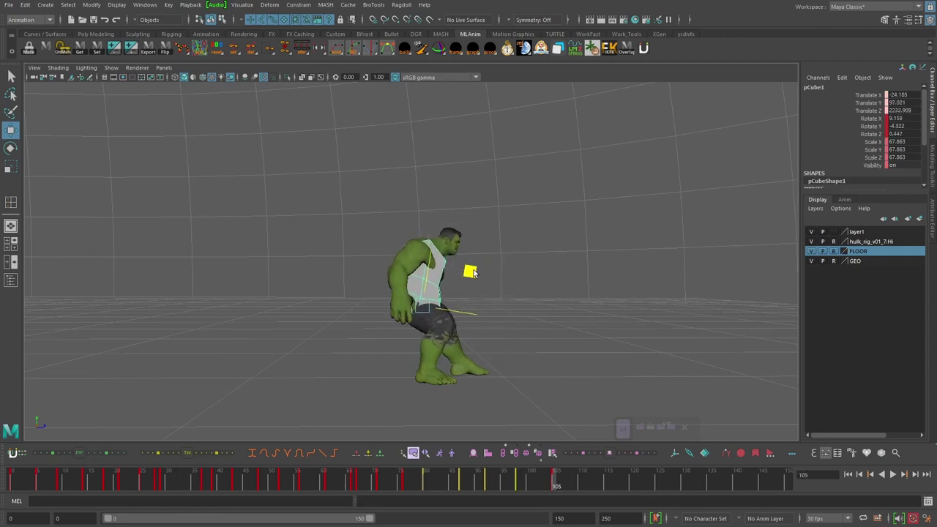
mouse_move(647, 325)
left_mouse_down("alt")
mouse_move(520, 337)
mouse_move(643, 320)
left_mouse_up("alt")
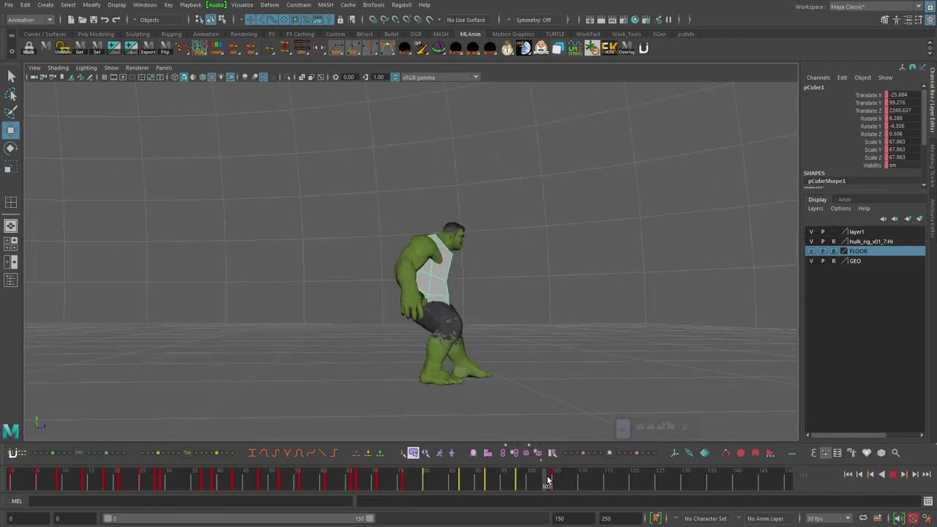
left_click(552, 479)
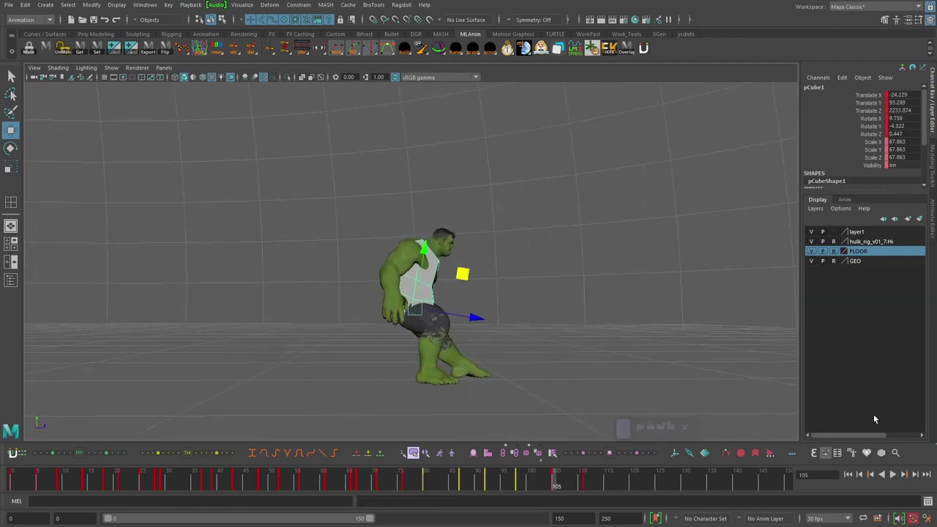
Key the body cube at about frame 111 near 94.9 in Y and 2241.7 in Z, and play it from the front
key("period")
left_click_drag(568, 367, 578, 374, "alt")
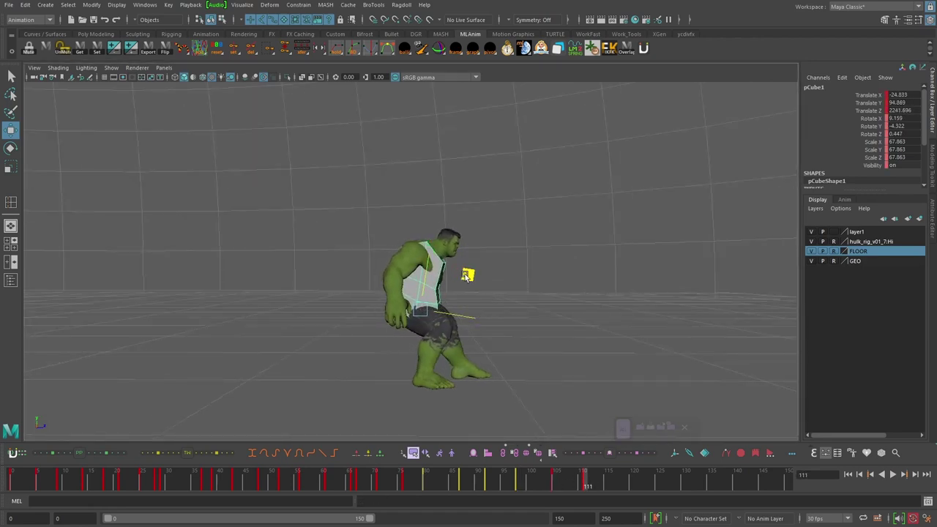
key("s")
key("alt+v")
left_click_drag(648, 322, 492, 288, "alt")
key("comma")
key("comma")
key("comma")
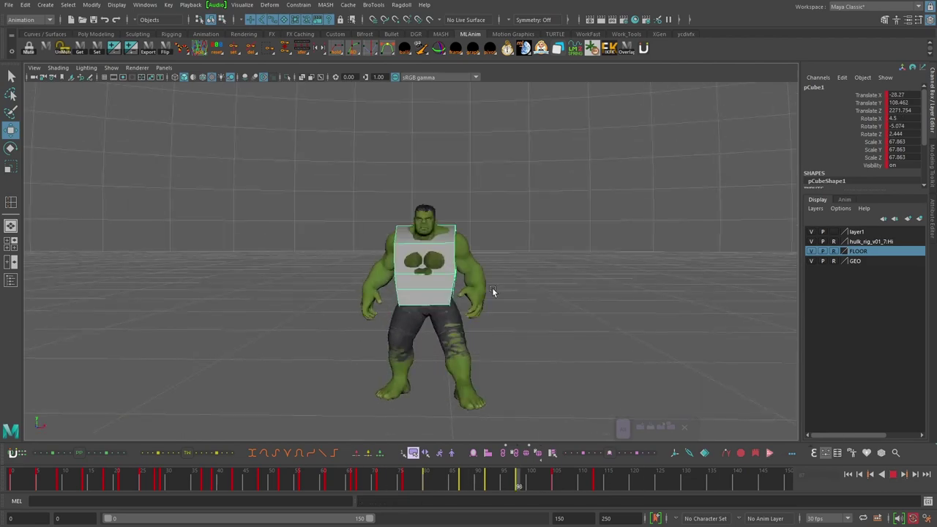
Rotate the body cube through the back step from the front, keying poses around frames 98 to 107, and play the motion
left_click_drag(493, 480, 275, 482)
key("e")
left_click_drag(348, 313, 344, 284, "alt")
left_click_drag(269, 481, 483, 483)
key("alt+v")
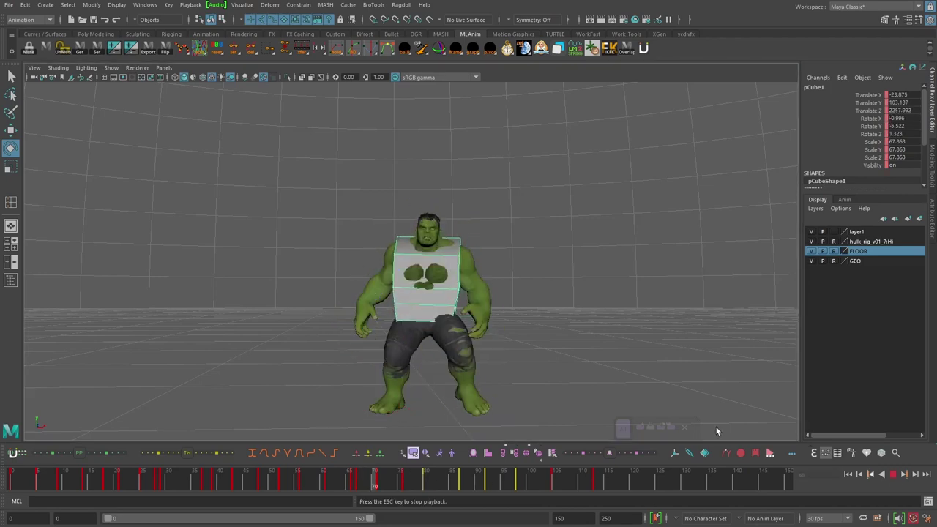
left_click_drag(453, 371, 455, 379)
mouse_move(540, 481)
left_mouse_down()
mouse_move(517, 480)
mouse_move(572, 480)
mouse_move(556, 480)
left_mouse_up()
key("alt+v")
scroll(566, 388, "up", 3)
left_click(896, 475)
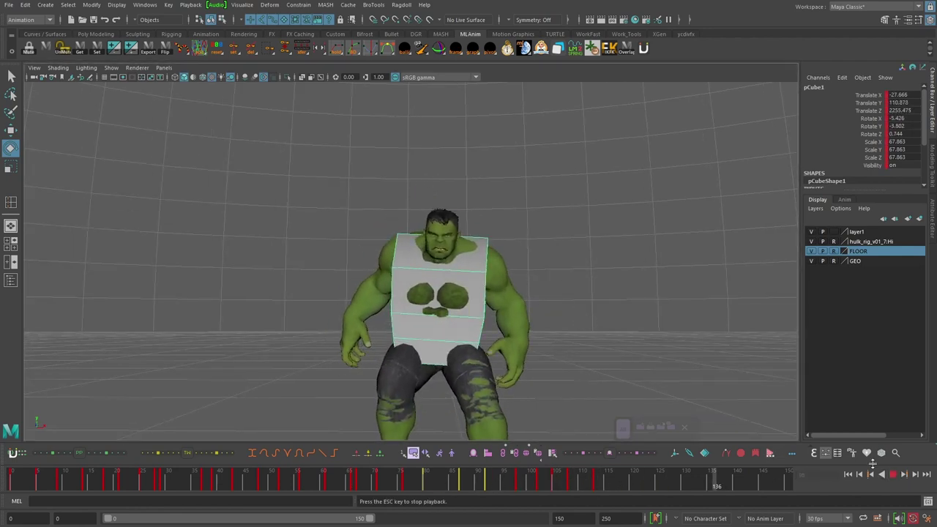
Rotate the body cube's final settle from about frame 113, keying an end pose at frame 129, and play it back
left_click(604, 484)
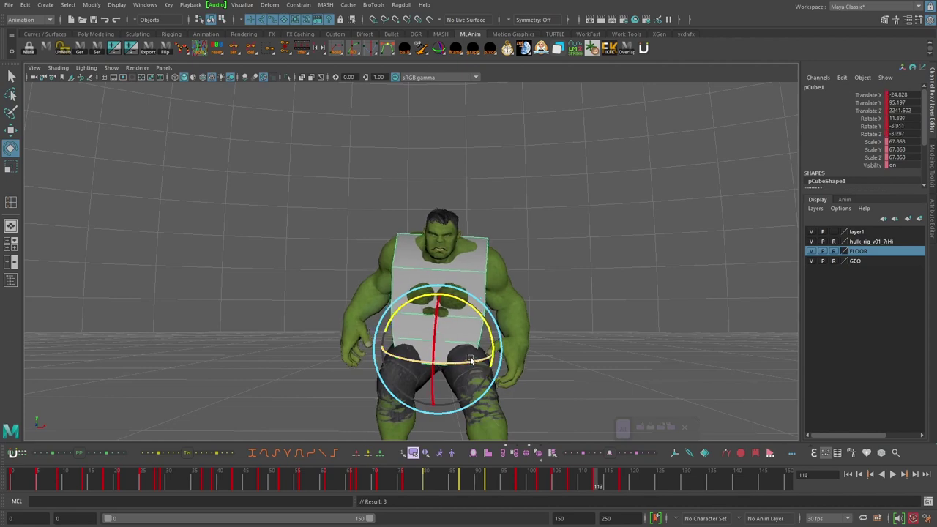
key("alt+v")
left_click_drag(649, 485, 361, 480)
left_click(660, 484)
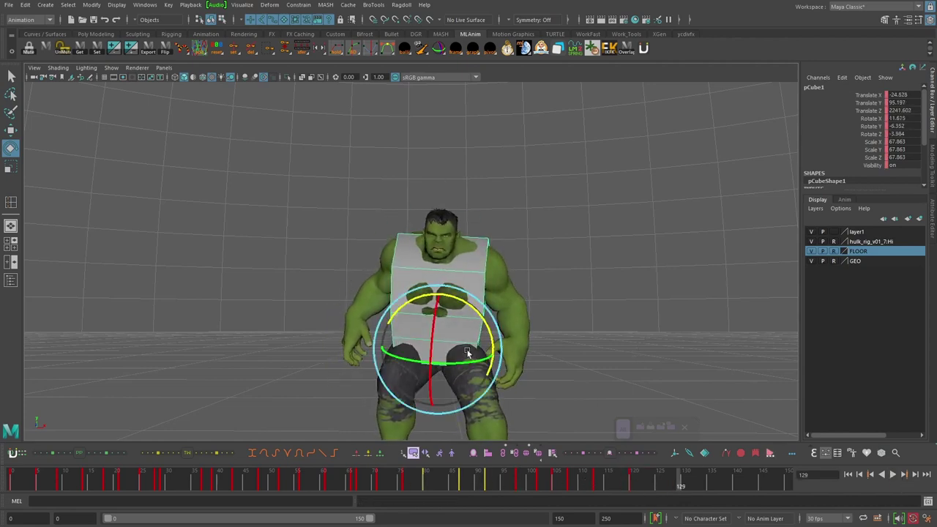
key("s")
key("alt+v")
left_click_drag(479, 350, 512, 362, "alt")
key("alt+v")
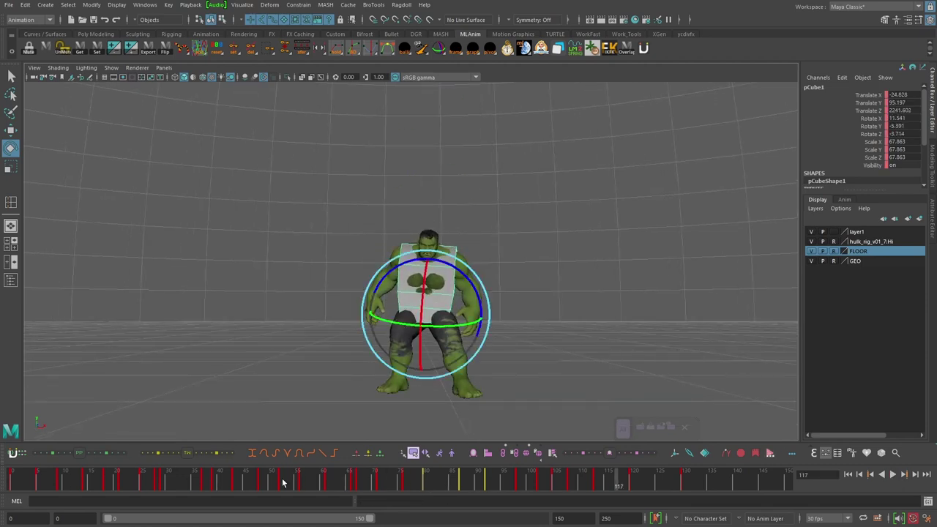
Rotate the body cube at frame 76 to about 12.9 degrees in X and review the settle in playback
left_click_drag(282, 483, 218, 481)
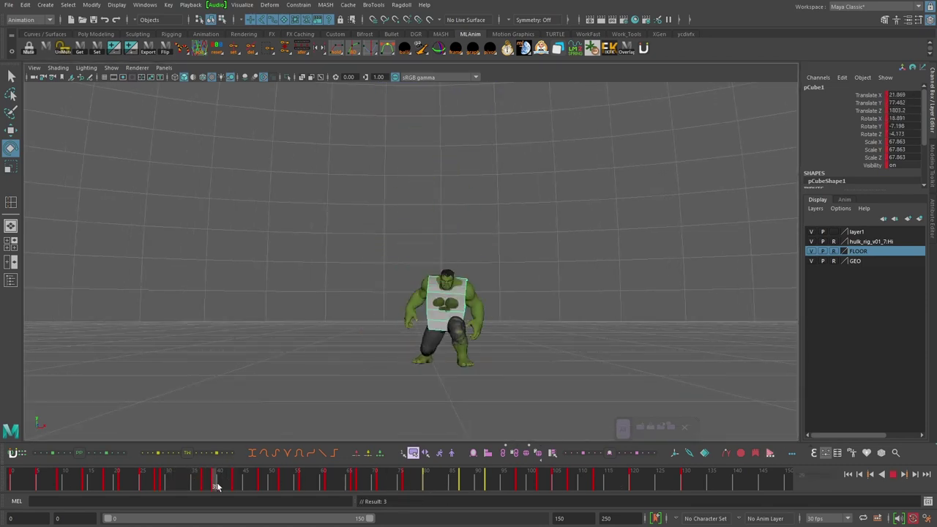
key("period")
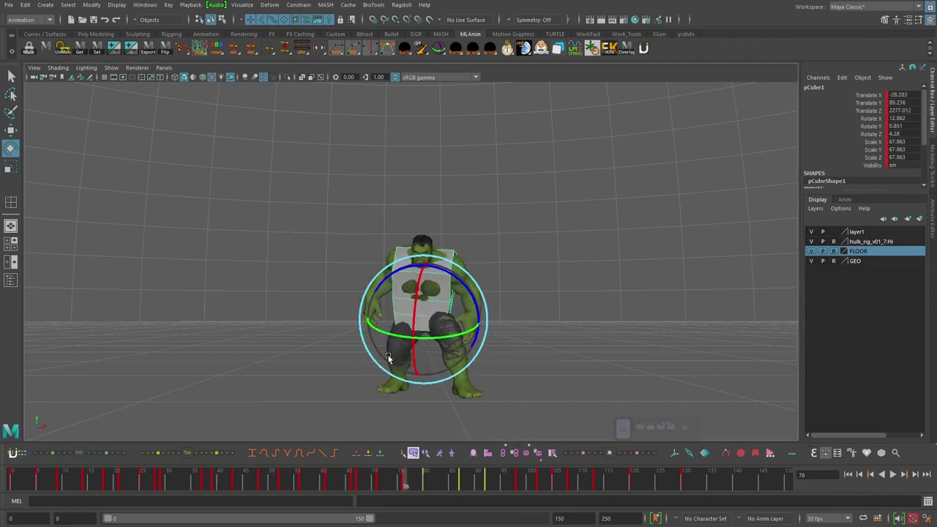
left_click_drag(439, 483, 452, 484)
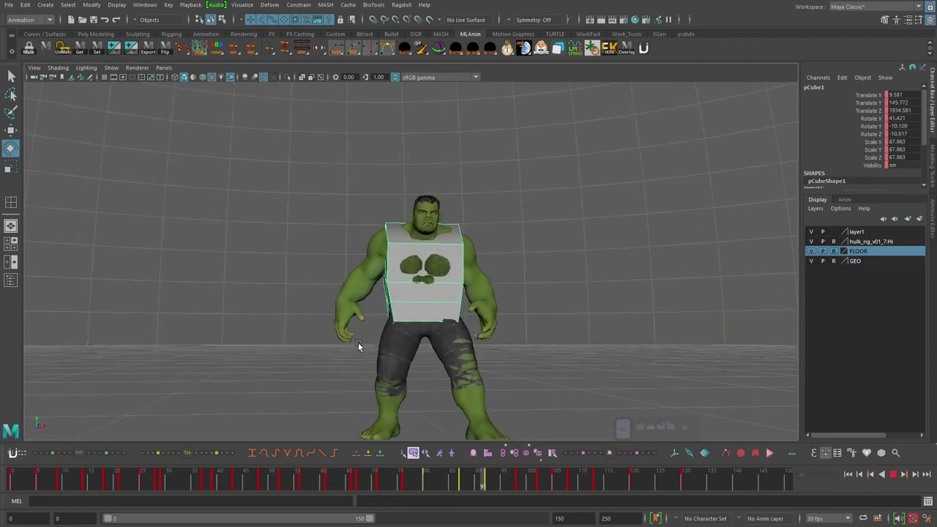
left_click_drag(644, 359, 499, 343, "alt")
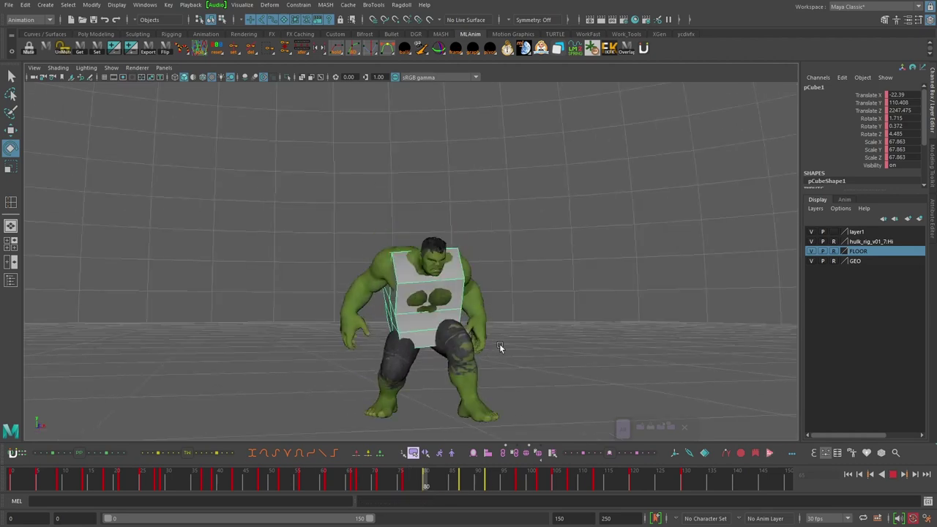
Stop the playback and undo the last three changes
key("Escape")
key("ctrl+z")
key("ctrl+z")
key("ctrl+z")
Retime the left foot's keys around frames 62 to 74, and step the foot back, planting it at frame 102 with Translate Y 0
left_click_drag(366, 484, 353, 485)
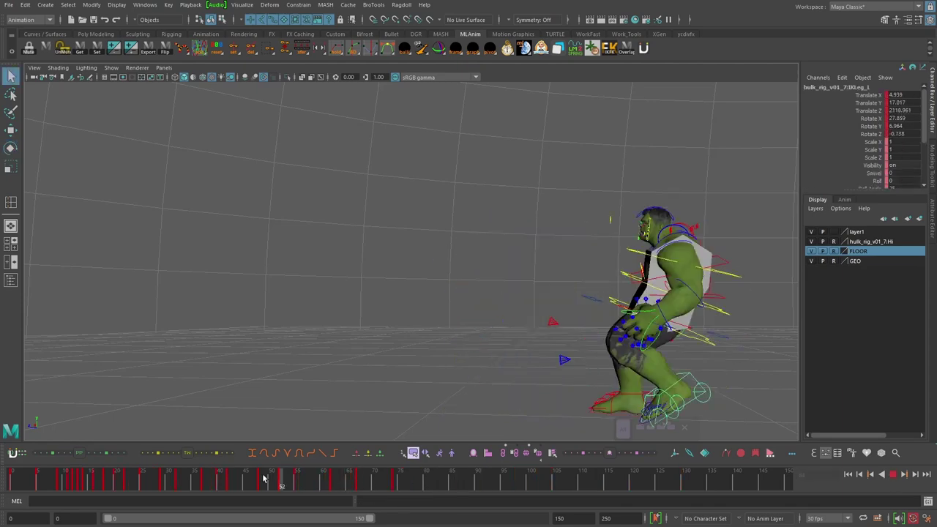
left_click_drag(396, 483, 332, 483, "shift")
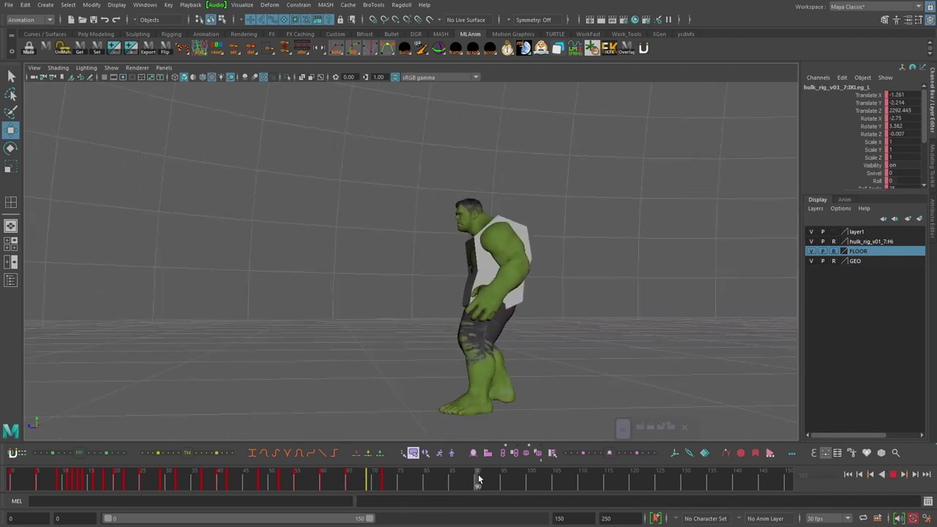
left_click_drag(478, 479, 503, 479)
key("e")
key("w")
left_click_drag(388, 356, 546, 366, "alt")
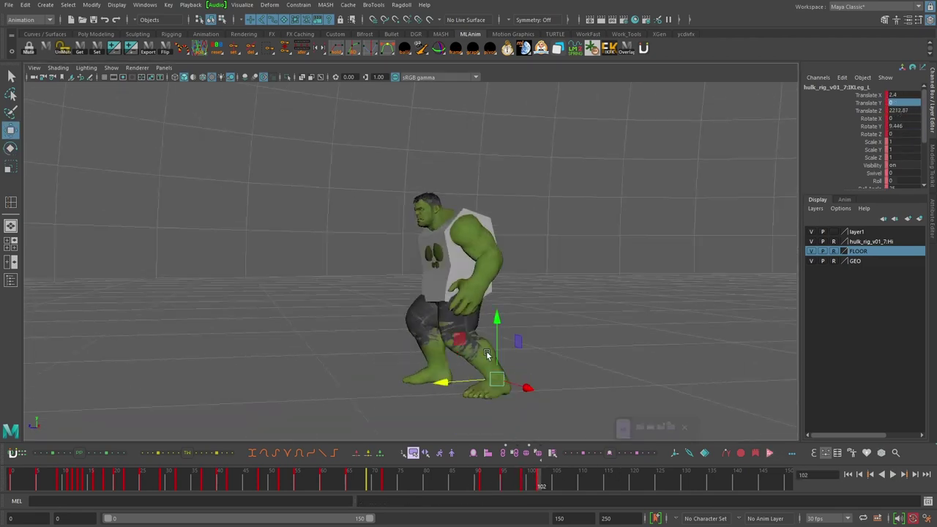
left_click_drag(486, 350, 362, 335, "alt")
key("alt+v")
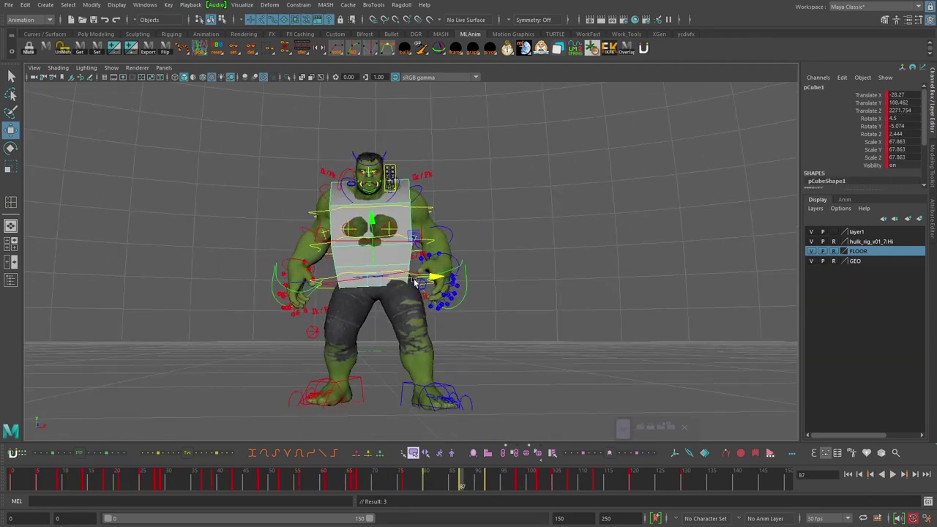
Scrub and play the body cube's settle and back step from the front with the rig controls hidden
left_click(477, 481)
key("alt+v")
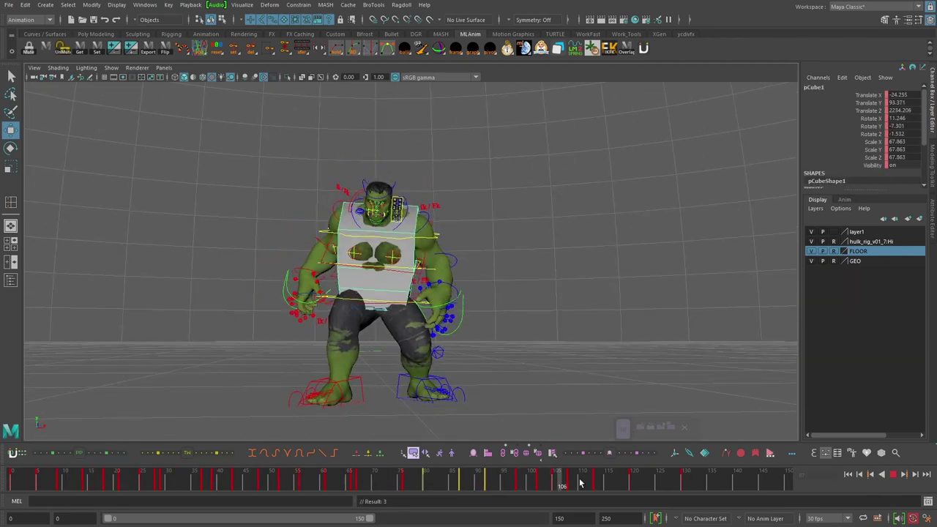
key("alt+1")
left_click_drag(645, 480, 486, 479)
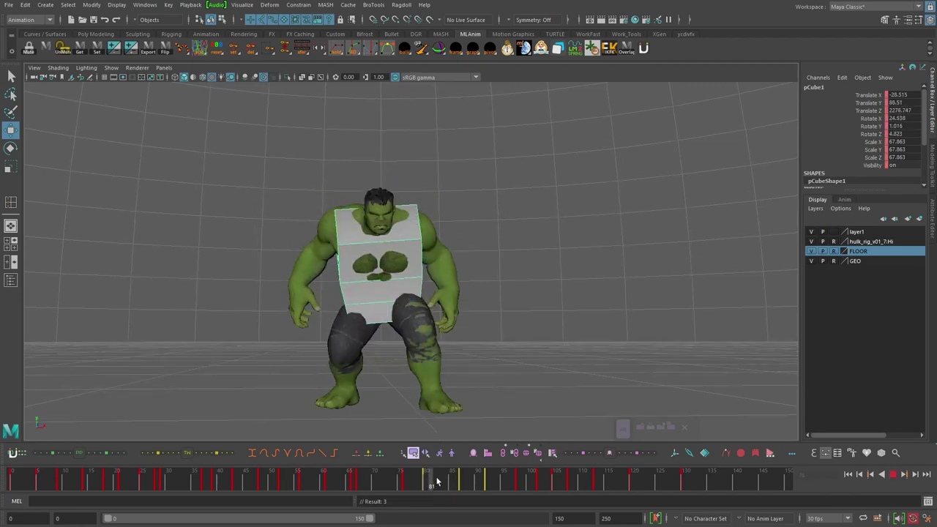
key("alt+v")
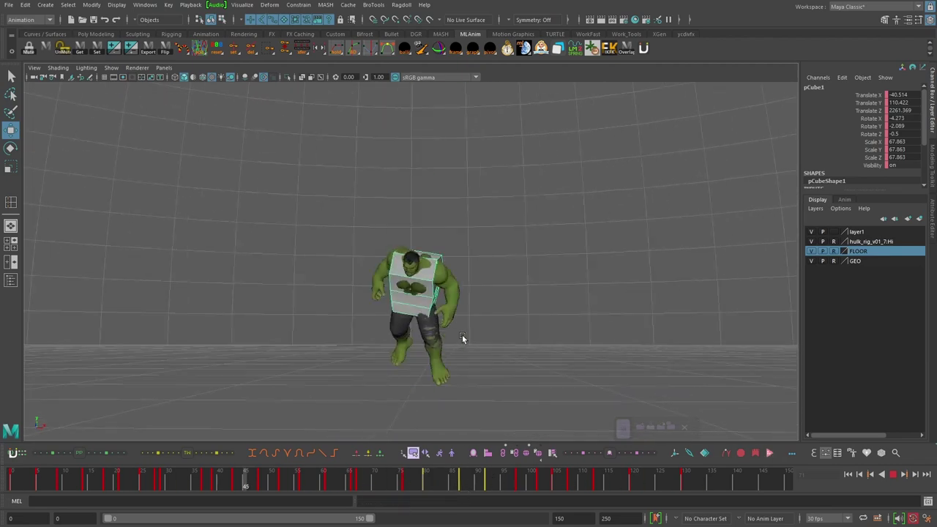
Select the left foot control, adjust its rotation along the airborne keys and play the landing from both sides
left_click_drag(172, 474, 234, 472)
left_click(388, 381)
key("period")
key("e")
key("period")
left_click_drag(444, 415, 273, 418, "alt")
left_click_drag(280, 483, 376, 480)
key("alt+v")
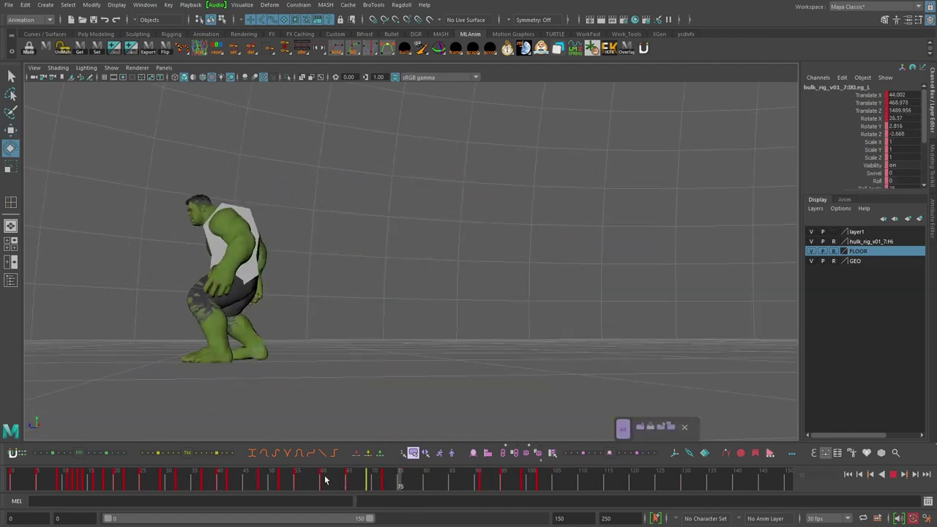
left_click_drag(190, 388, 356, 421, "alt")
left_click_drag(376, 357, 446, 348, "alt")
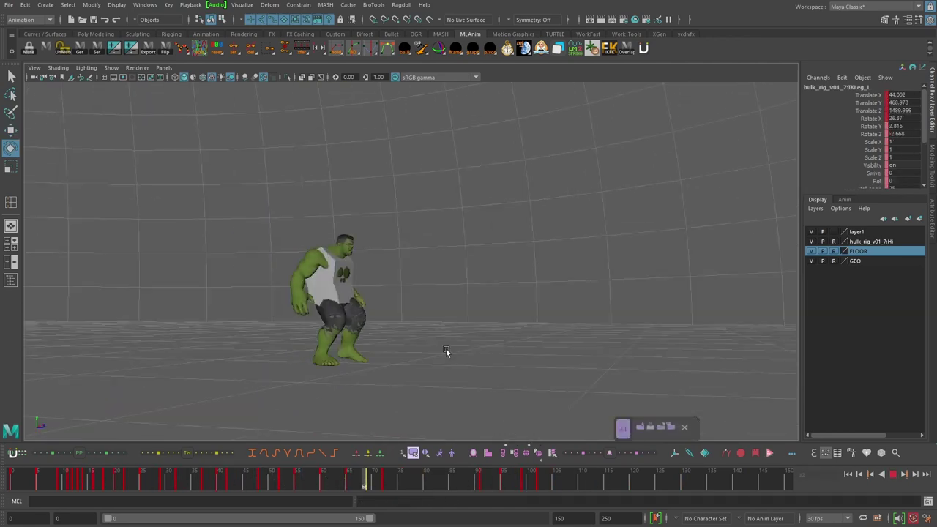
Select the body cube and frame its Rotate X curve in the Graph Editor
key("q")
left_click(326, 265)
left_click_drag(433, 391, 524, 362, "alt")
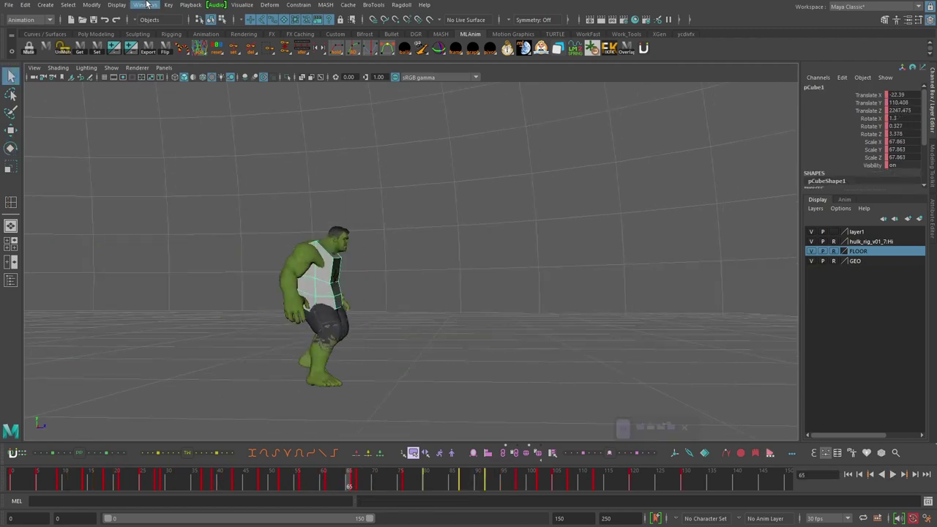
left_click(147, 4)
left_click(261, 172)
left_click_drag(598, 137, 523, 166)
key("f")
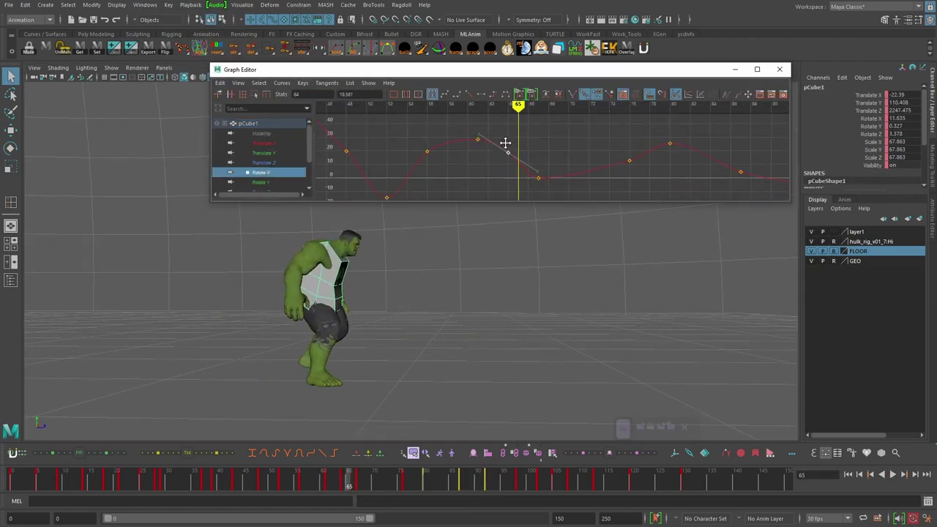
Smooth the body cube's Rotate X curve with a key of about 18.6 at frame 64 and one of 1.016 at frame 68
left_click(547, 177)
left_click(893, 475)
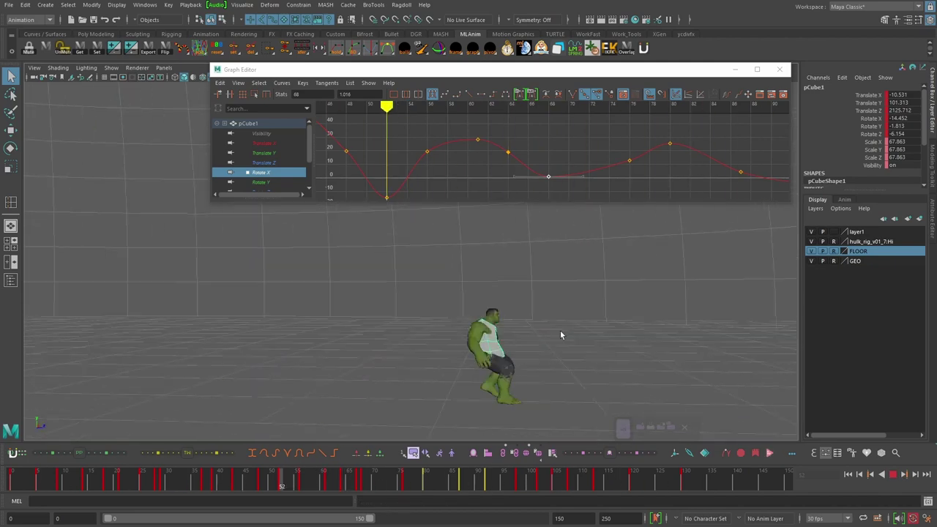
left_click(347, 476)
left_click_drag(314, 470, 278, 478)
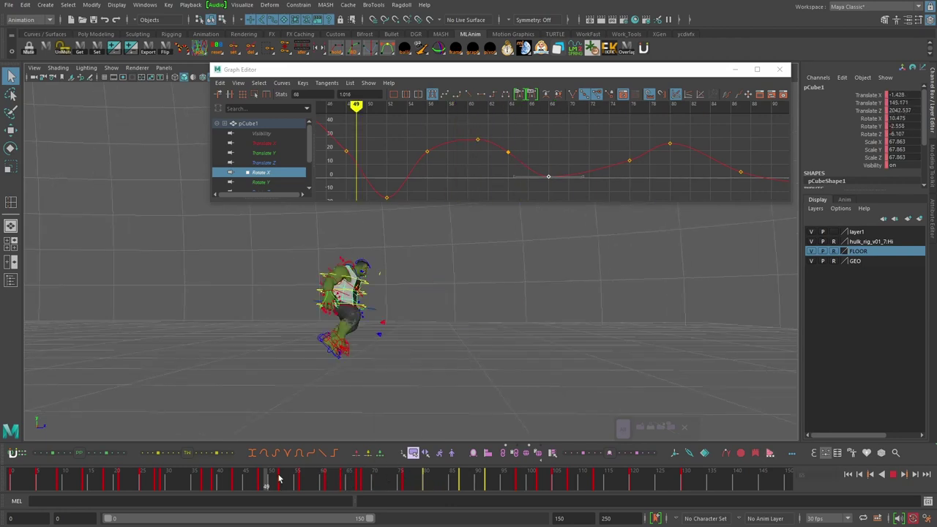
left_click(893, 475)
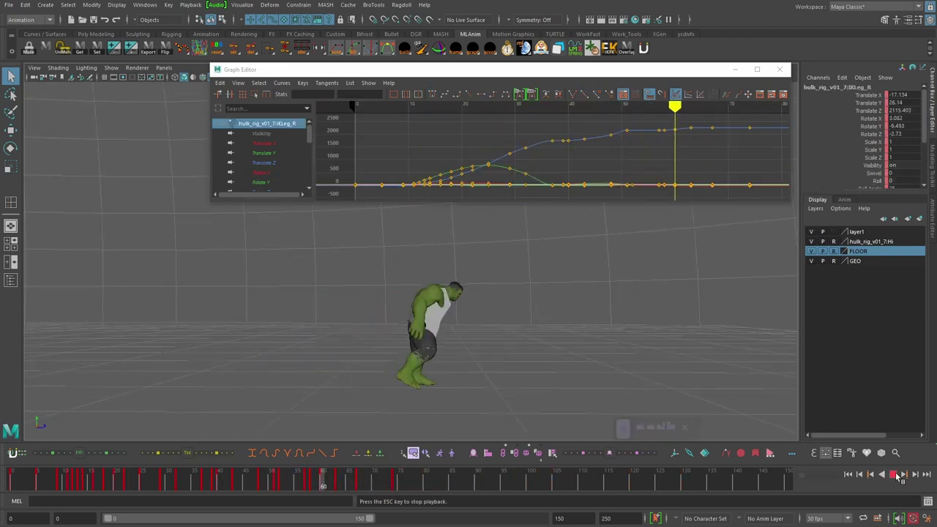
Select the body cube and rig controls together, delay their keys from about frame 57 onward, and review the new timing
left_click_drag(311, 480, 270, 480)
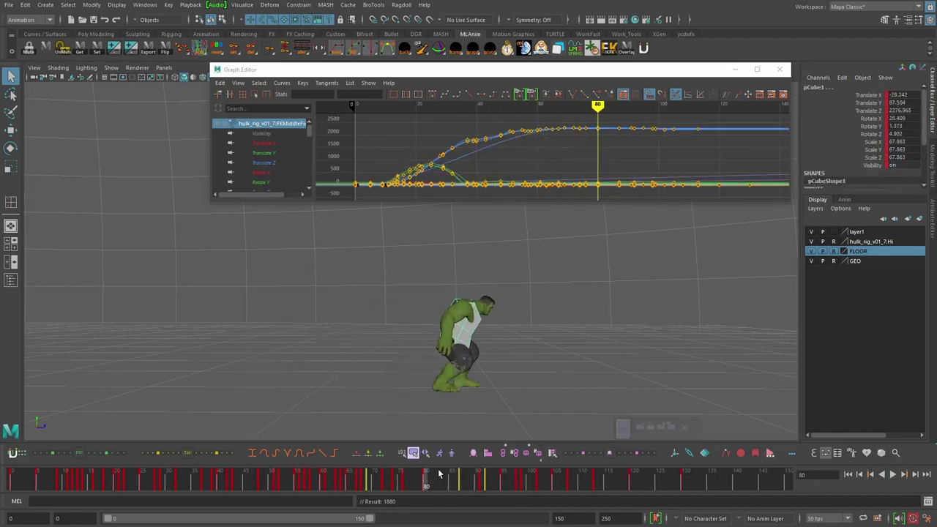
left_click_drag(716, 484, 304, 476, "shift")
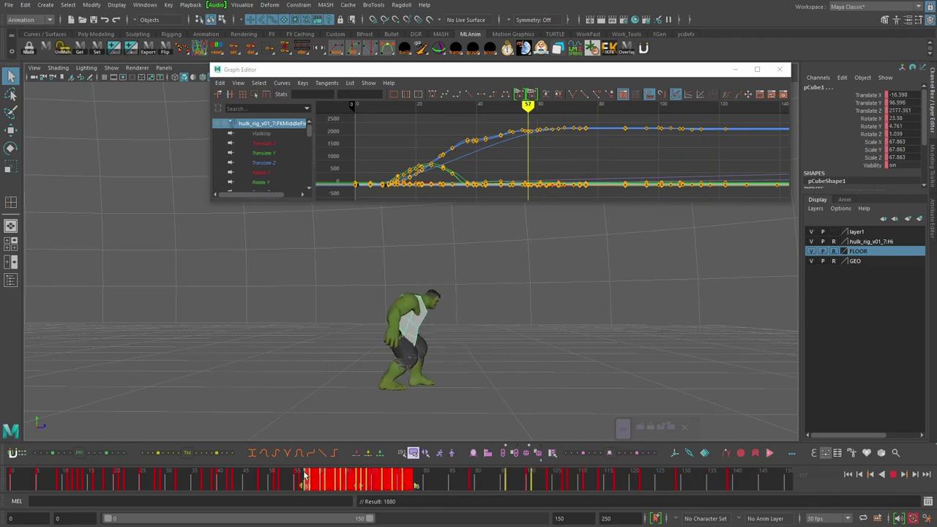
left_click_drag(558, 388, 504, 376, "alt")
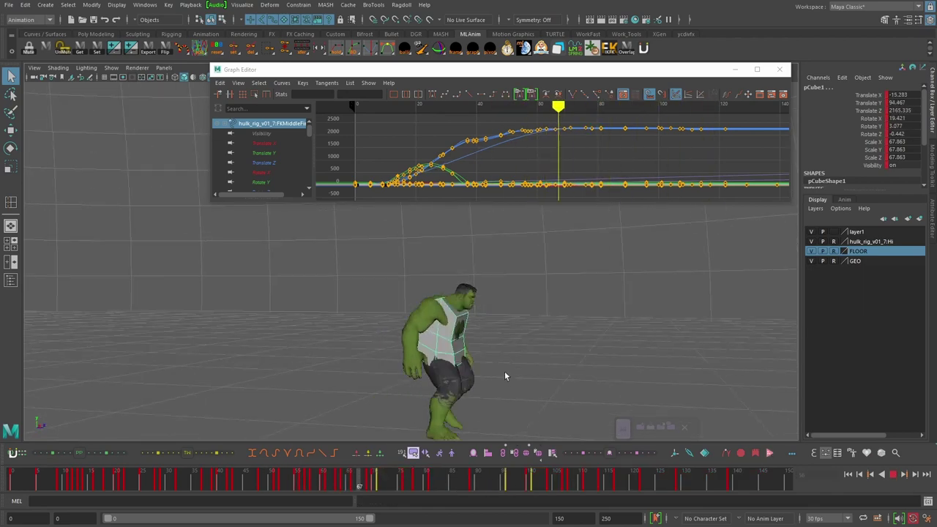
Scrub and play the landing around frames 59 to 73 to check the delayed timing of body and feet
left_click(892, 475)
left_click_drag(316, 479, 381, 479)
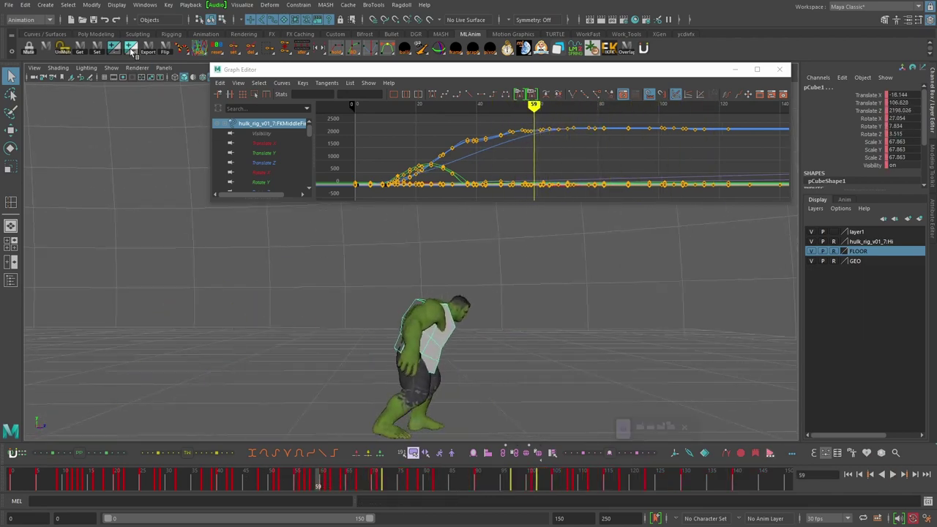
mouse_move(286, 480)
left_mouse_down()
mouse_move(347, 480)
mouse_move(293, 481)
left_mouse_up()
key("alt+v")
key("alt+v")
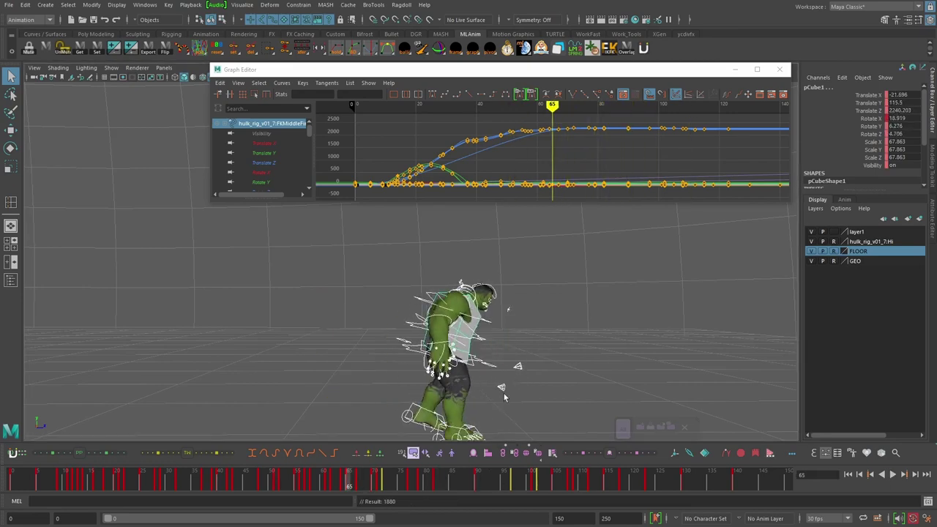
Shift the body and rig keys from about frame 88 onward roughly four frames earlier and replay the settle
left_click_drag(757, 483, 470, 483, "shift")
left_click_drag(613, 485, 593, 486)
left_click(473, 485)
left_click_drag(472, 486, 333, 483)
key("alt+v")
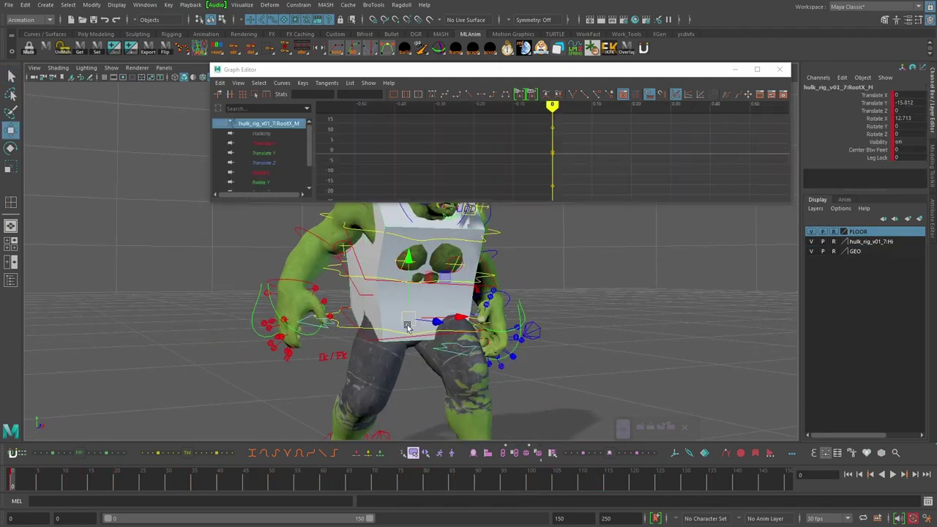
Select the body cube and review the cube-driven jump from the front and from the side
key("e")
left_click_drag(407, 327, 450, 281, "alt")
key("w")
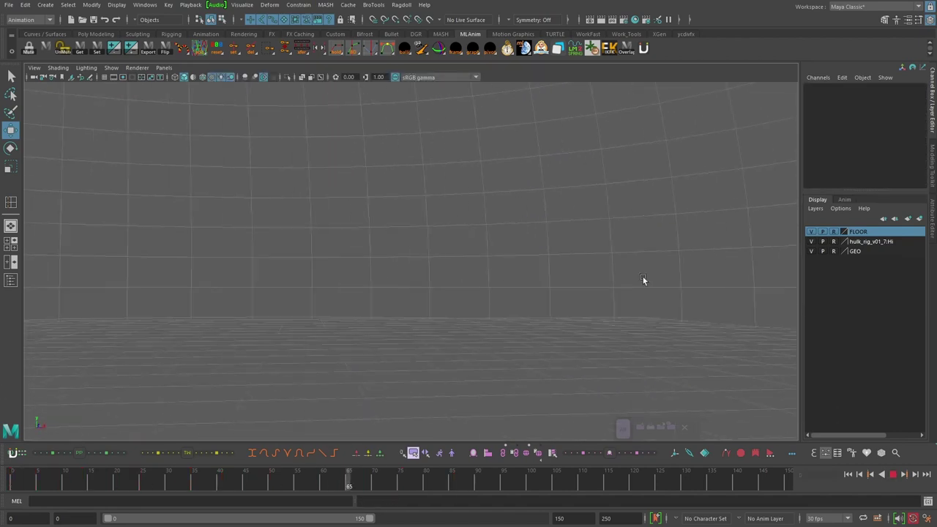
left_click(261, 478)
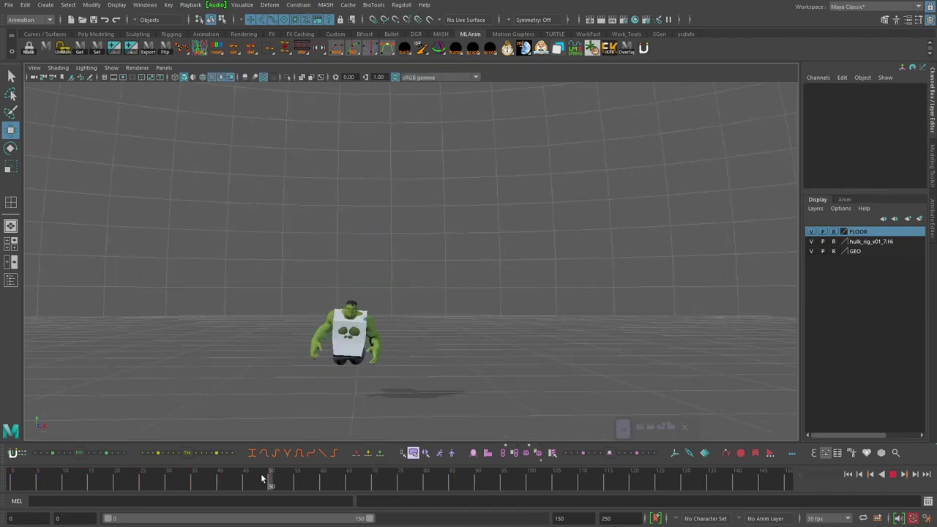
left_click(354, 264)
left_click(184, 479)
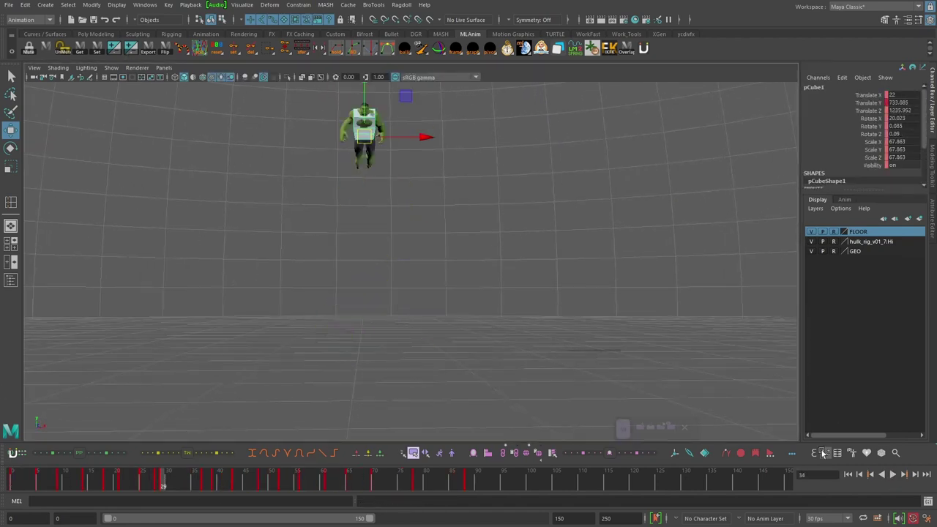
left_click_drag(351, 307, 485, 315, "alt")
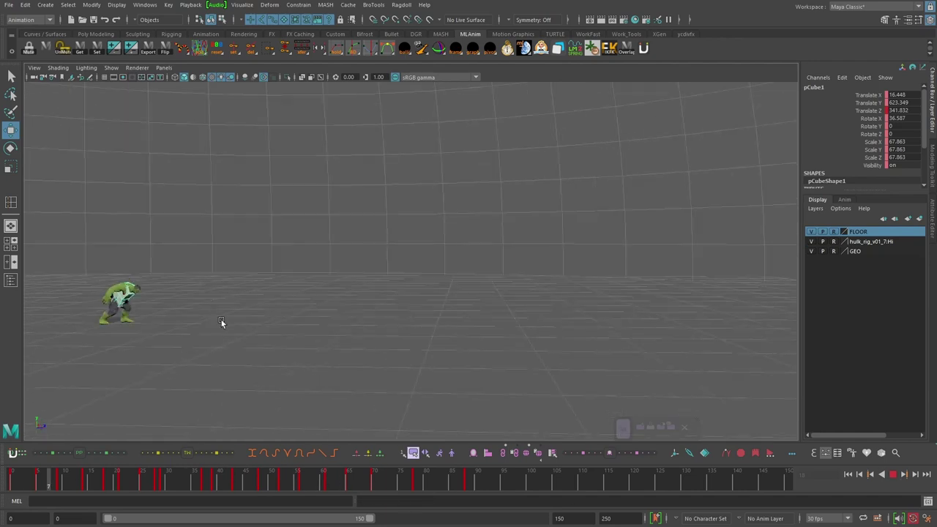
Adjust the body cube's tilt and position on its early takeoff keys, then return to frame 0
left_click(847, 473)
key("period")
key("period")
key("e")
left_click_drag(370, 328, 372, 336)
key("w")
key("comma")
key("period")
left_click_drag(307, 336, 293, 319)
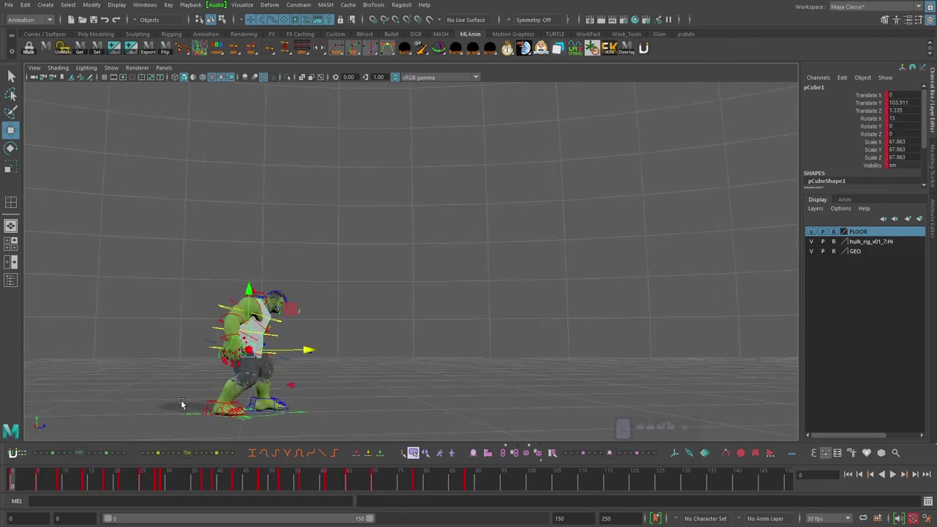
left_click(848, 474)
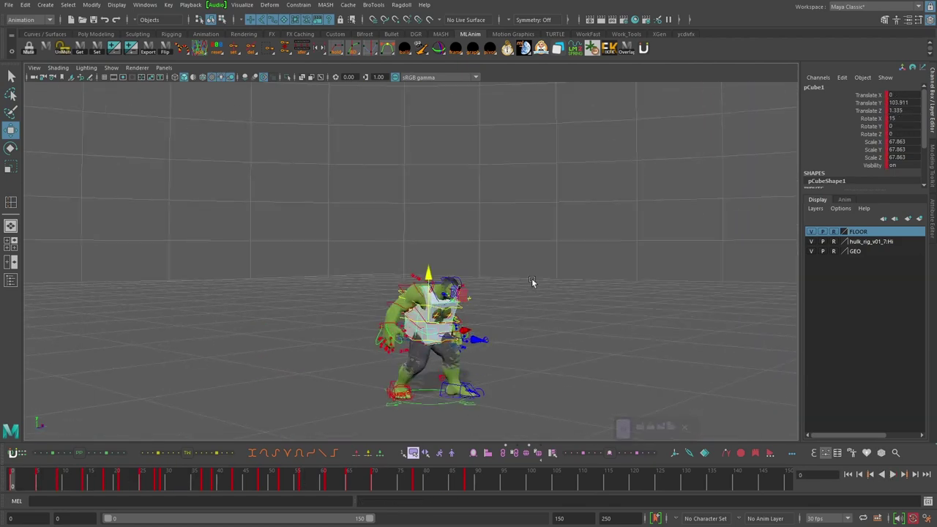
Select both foot controls, key them at frame 0 and check their pose at frame 14
left_click_drag(531, 278, 469, 252, "alt")
left_click(444, 388)
left_click(355, 396, "shift")
middle_click_drag(410, 366, 338, 355, "alt")
key("s")
left_click(84, 479)
left_click(12, 479)
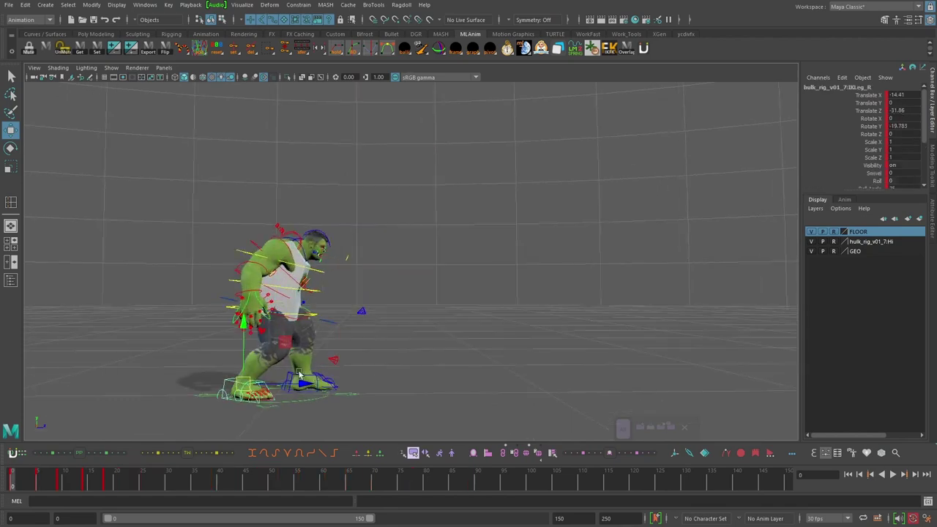
Lift and rotate the right foot at frame 11 so it follows the leg off the ground
left_click(58, 479)
left_click_drag(439, 366, 359, 372, "alt")
left_click(268, 386)
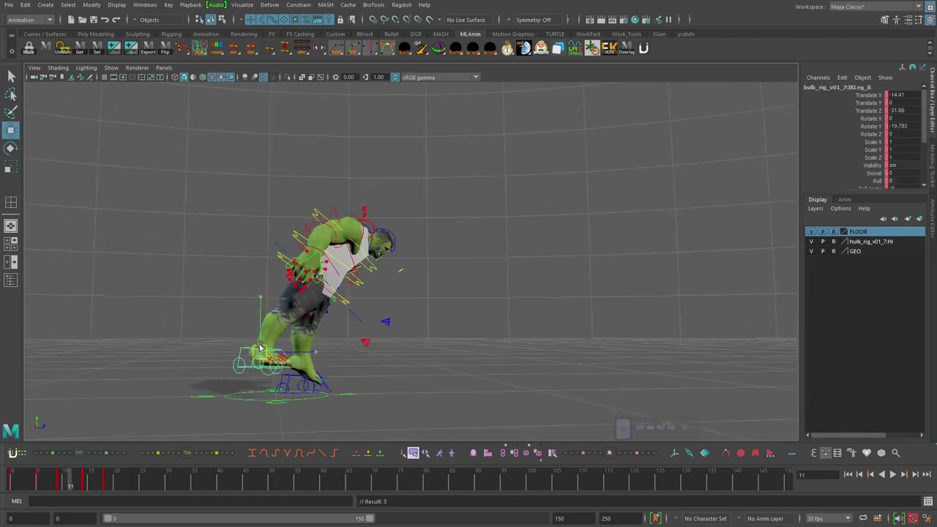
left_click_drag(260, 348, 261, 338)
key("e")
left_click_drag(351, 344, 384, 340, "alt")
Place the left foot at frame 11 at about 31 in Y and 33 in Z and adjust its rotation
key("w")
key("e")
key("w")
left_click_drag(363, 355, 341, 354)
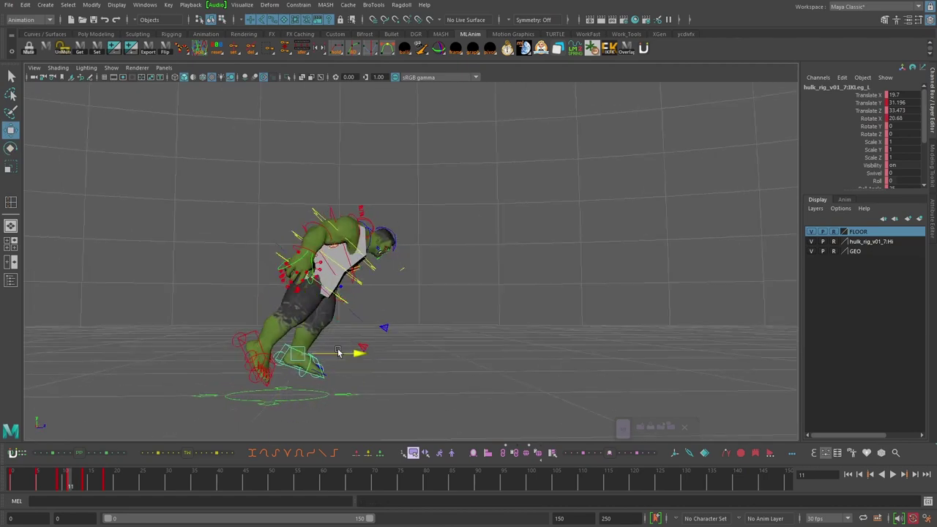
key("e")
left_click_drag(329, 312, 341, 334)
left_click_drag(341, 334, 325, 353, "alt")
Raise the feet under the legs at frame 14, placing the right foot at about 262 in Y and 99 in Z
left_click(259, 342)
left_click(314, 362)
key("period")
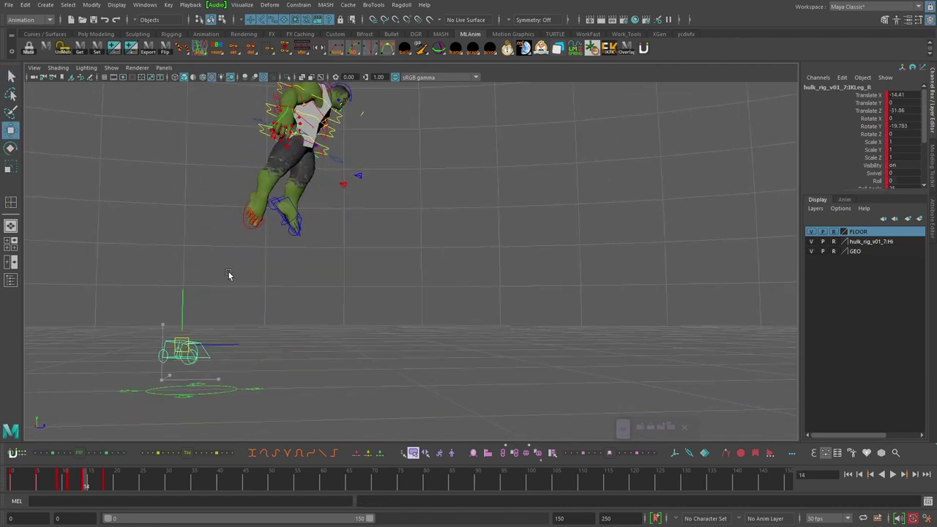
left_click_drag(229, 276, 256, 202)
key("e")
left_click_drag(256, 203, 205, 209, "alt")
key("w")
left_click(233, 217)
left_click(189, 217)
key("w")
left_click_drag(196, 208, 265, 209, "alt")
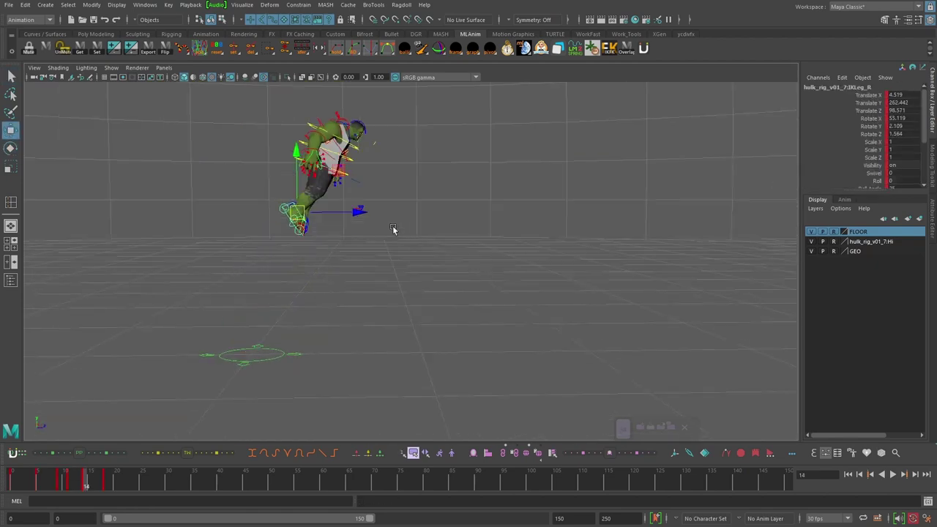
Reposition both feet at frames 12 and 13 so they trail the rising body
key("alt+comma")
key("alt+comma")
key("q")
left_click_drag(220, 260, 289, 314)
left_click_drag(351, 280, 325, 278, "alt")
key("w")
left_click_drag(279, 171, 209, 183, "alt")
left_click(205, 234)
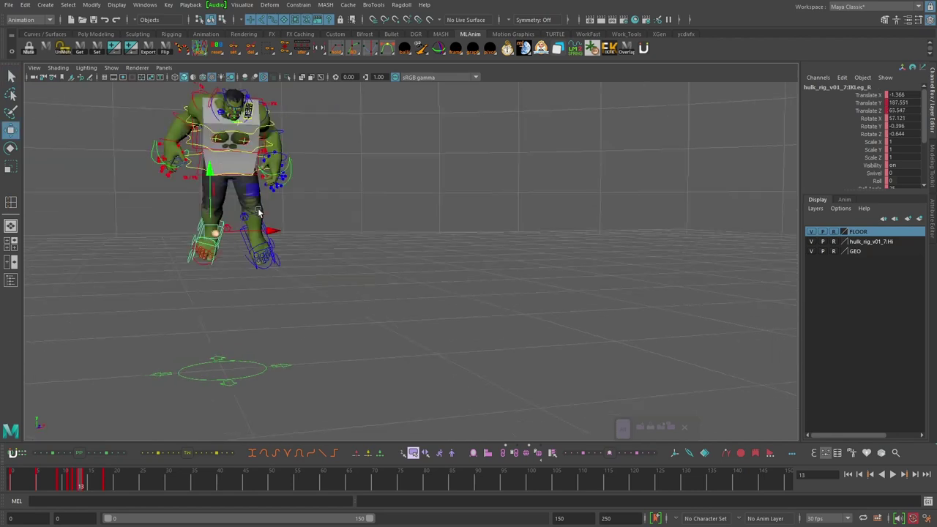
left_click(253, 235)
left_click_drag(284, 229, 351, 238, "alt")
Select both feet and move them forward and up to the body at frame 18
key("alt+period")
key("q")
right_click_drag(307, 249, 219, 256, "alt")
left_click_drag(212, 254, 291, 301)
key("period")
key("w")
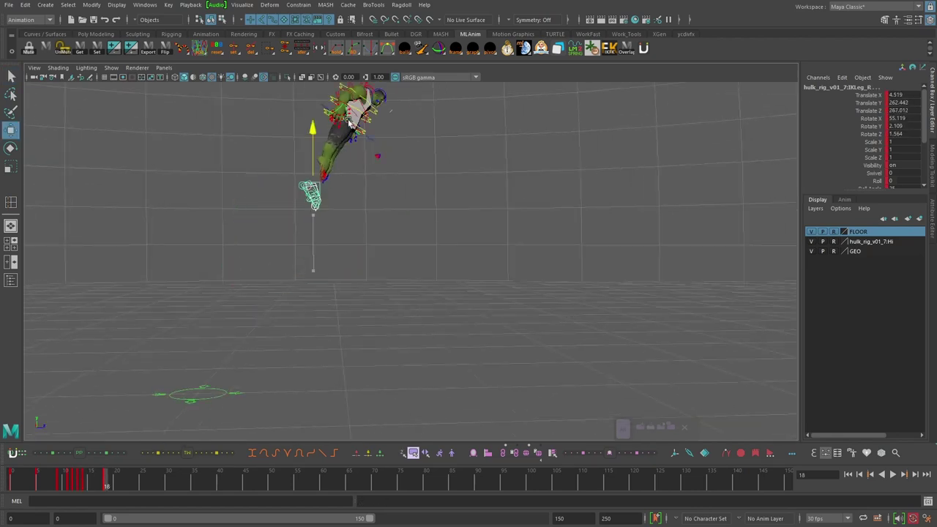
key("e")
key("w")
Rotate and reposition the left foot at frame 18 so it lines up with its leg
left_click_drag(360, 157, 333, 201, "alt")
left_click(227, 199)
key("e")
key("e")
left_click_drag(333, 201, 264, 203, "alt")
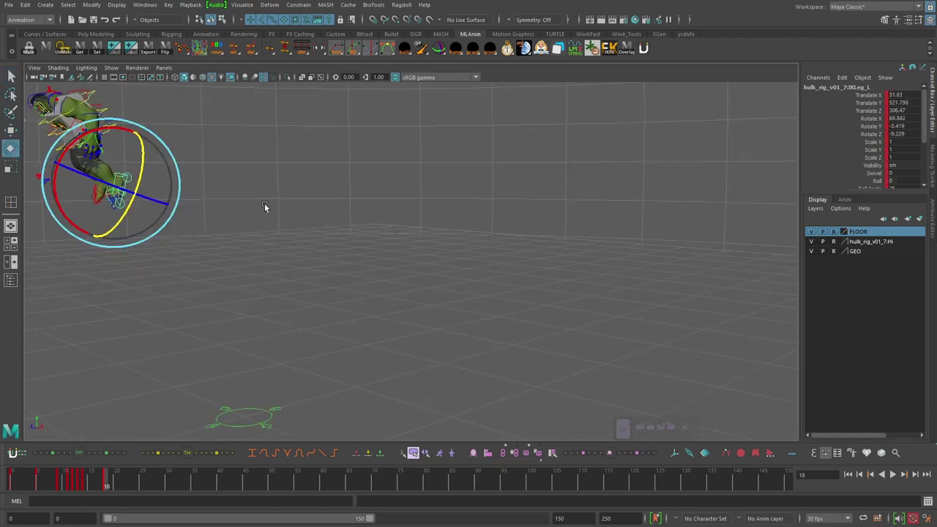
middle_click_drag(264, 203, 384, 224, "alt")
key("w")
left_click_drag(230, 204, 232, 201)
Select the right foot at frame 18 and shift it slightly back along Z
left_click_drag(311, 243, 383, 248, "alt")
key("q")
left_click(368, 207)
left_click_drag(368, 209, 296, 214, "alt")
key("w")
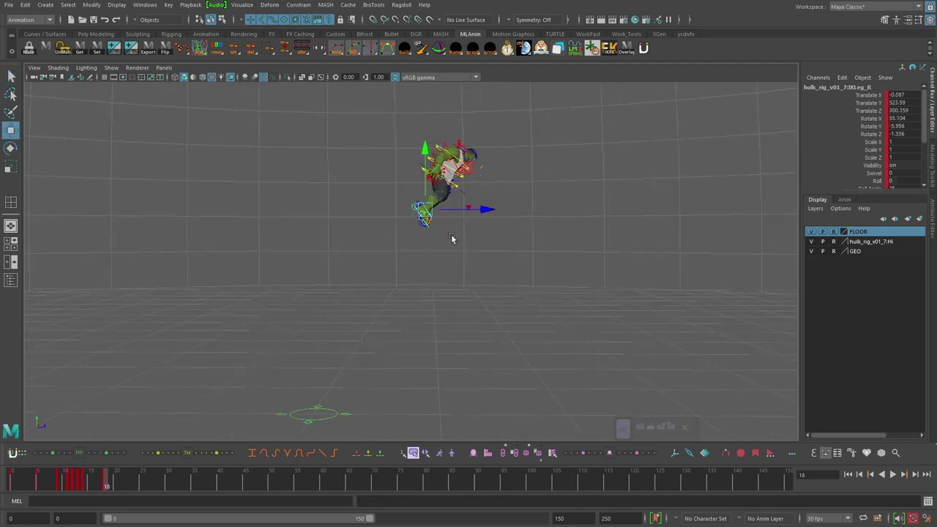
left_click_drag(489, 209, 483, 210)
Put the body cube on a new display layer and hide that layer
right_click_drag(439, 234, 490, 241, "alt")
left_click(401, 196)
key("w")
right_click_drag(437, 229, 490, 241, "alt")
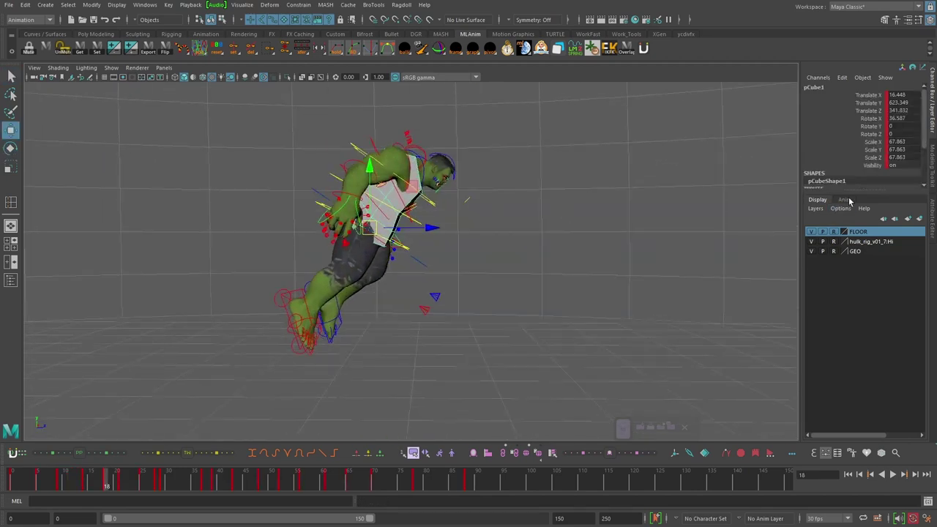
left_click(811, 232)
left_click(513, 241)
Select both feet at frame 16 and shift them back in Z and down in Y to follow the legs
key("alt+comma")
key("alt+comma")
right_click_drag(410, 314, 341, 329, "alt")
left_click(341, 322)
key("q")
key("w")
left_click_drag(378, 307, 370, 307)
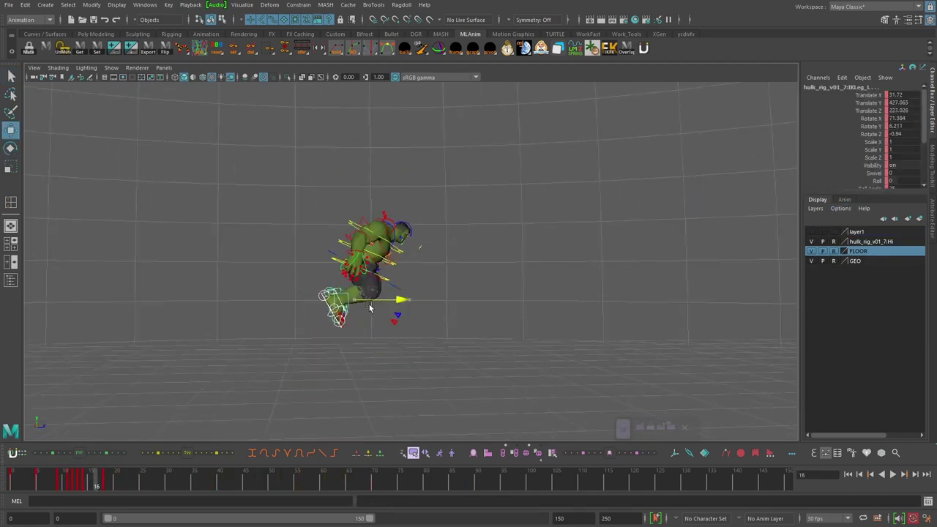
left_click(230, 322)
key("w")
mouse_move(360, 268)
left_mouse_down("alt")
mouse_move(287, 273)
mouse_move(358, 281)
left_mouse_up("alt")
key("w")
left_click_drag(341, 256, 343, 284)
Play the jump from the first frame to check the foot motion during takeoff
key("alt+comma")
key("alt+comma")
left_click_drag(398, 312, 498, 344)
key("alt+shift+v")
key("alt+v")
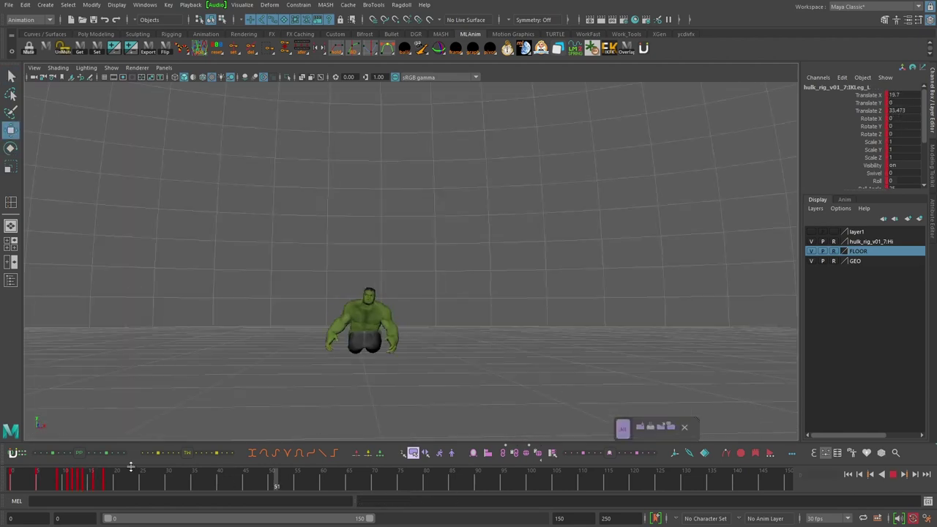
left_click_drag(282, 423, 355, 425, "alt")
left_click(894, 475)
Raise both feet to the body at frame 22, with the right foot at about 733 in Y and 612 in Z
key("comma")
key("comma")
key("period")
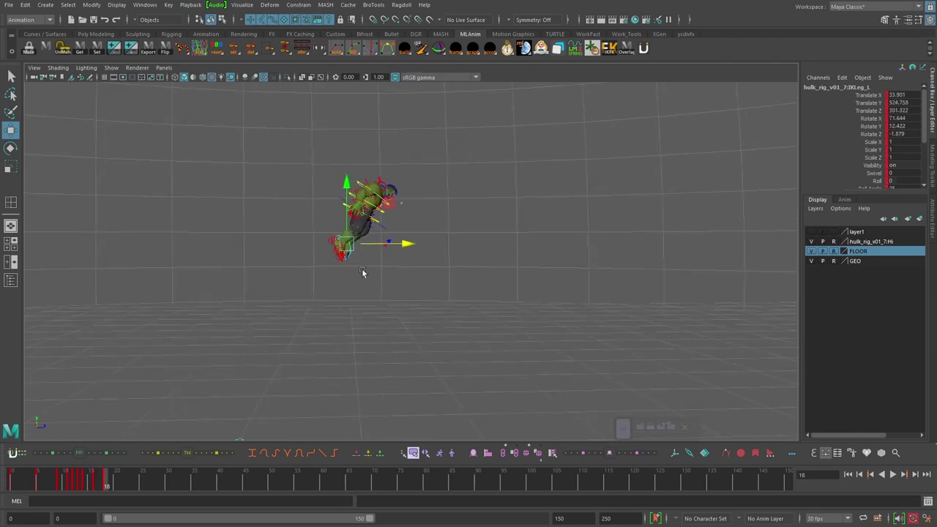
left_click_drag(444, 231, 461, 180)
left_click_drag(495, 183, 351, 202, "alt")
Rotate the right foot at frame 22 to about 71.1 in X, -22.9 in Y and 6.3 in Z
key("e")
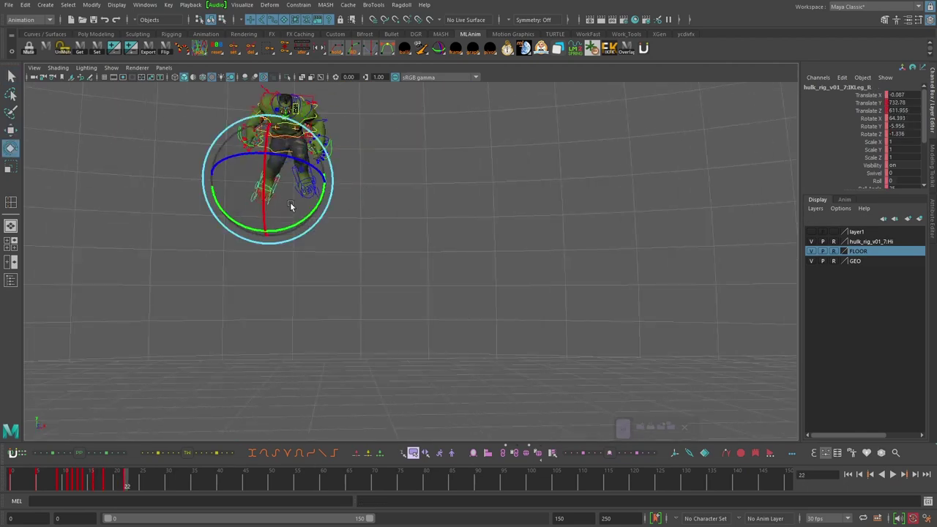
key("w")
key("f")
scroll(326, 215, "down", 5)
key("e")
key("w")
left_click_drag(430, 271, 506, 268, "alt")
key("e")
key("q")
left_click(377, 262)
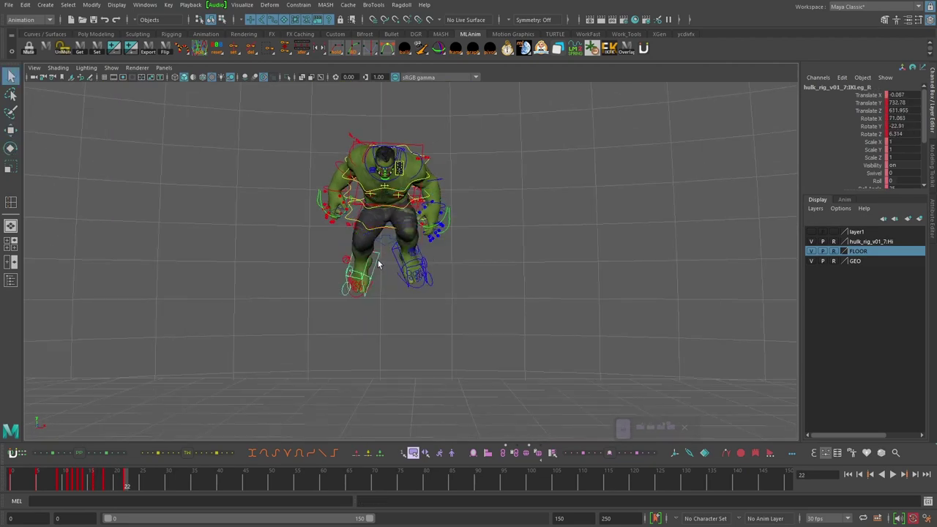
Compare the foot poses around frames 18 and 22 from the side and select both foot controls
key("w")
left_click_drag(385, 302, 493, 305, "alt")
key("alt+comma")
key("alt+comma")
key("alt+period")
key("alt+period")
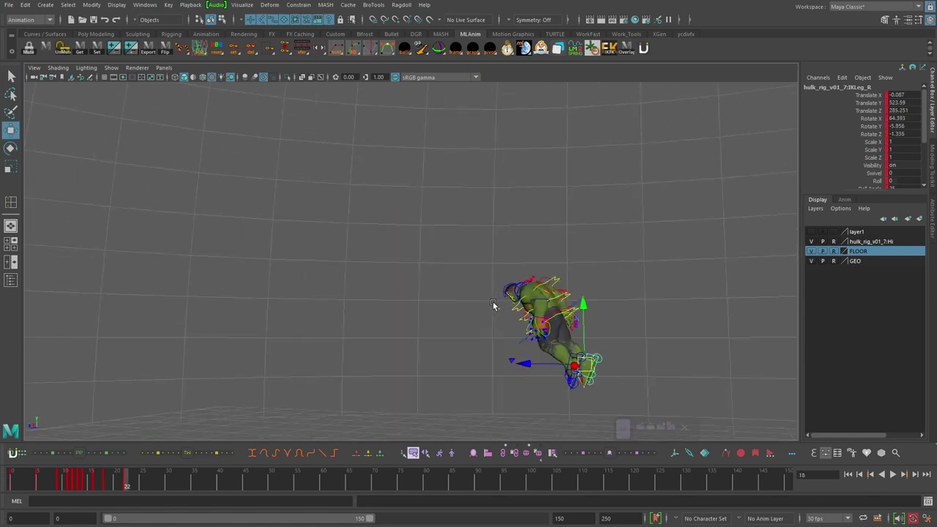
key("alt+comma")
key("alt+comma")
left_click(475, 304, "shift")
key("w")
left_click_drag(425, 293, 628, 355, "alt")
scroll(629, 355, "down", 4)
Step back through the takeoff frames and play the jump from the side to review both feet
key("alt+comma")
key("alt+comma")
key("alt+comma")
key("alt+comma")
key("alt+comma")
key("alt+comma")
key("alt+comma")
key("alt+comma")
key("alt+v")
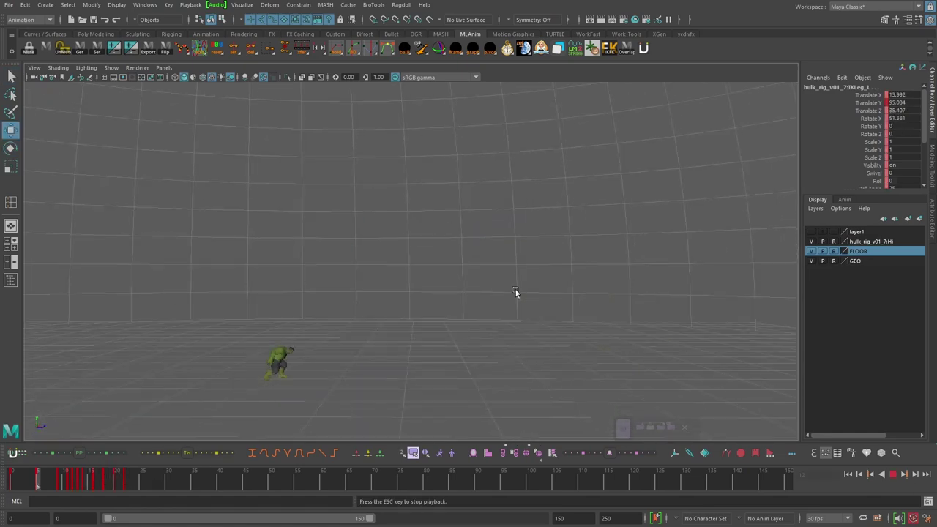
left_click_drag(515, 289, 366, 313, "alt")
key("Escape")
key("alt+v")
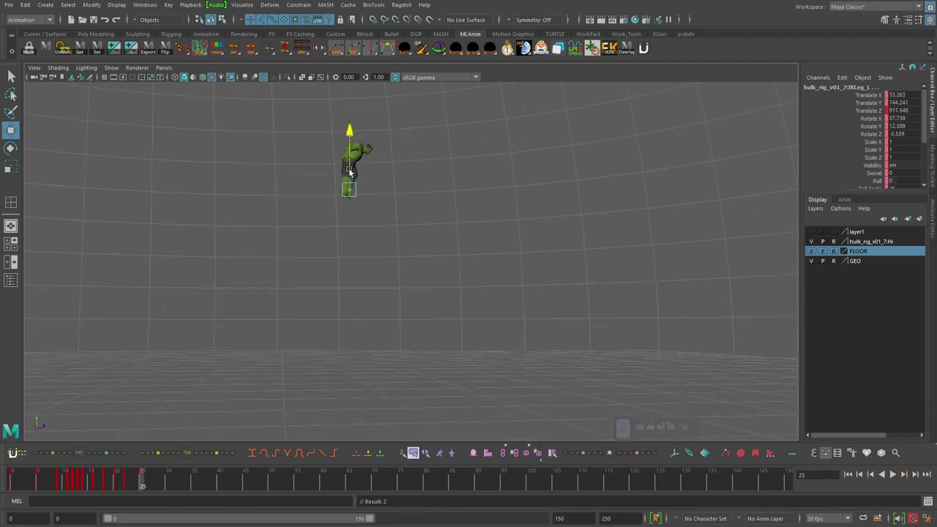
Step back from frame 25 through the flight frames to compare both feet with the body from several angles
left_click_drag(349, 172, 289, 173, "alt")
key("alt+c")
middle_click_drag(289, 174, 361, 196, "alt")
left_click_drag(361, 197, 252, 233, "alt")
key("q")
key("alt+comma")
key("alt+comma")
key("w")
key("alt+comma")
key("alt+comma")
key("alt+comma")
key("q")
Reposition the feet behind the body at frame 25, with the left foot at about X 30.4, Y 776.5 and Z 861.3
left_click(90, 353)
key("w")
left_click_drag(115, 341, 121, 336)
key("e")
key("period")
key("w")
left_click_drag(268, 272, 305, 196, "alt")
key("period")
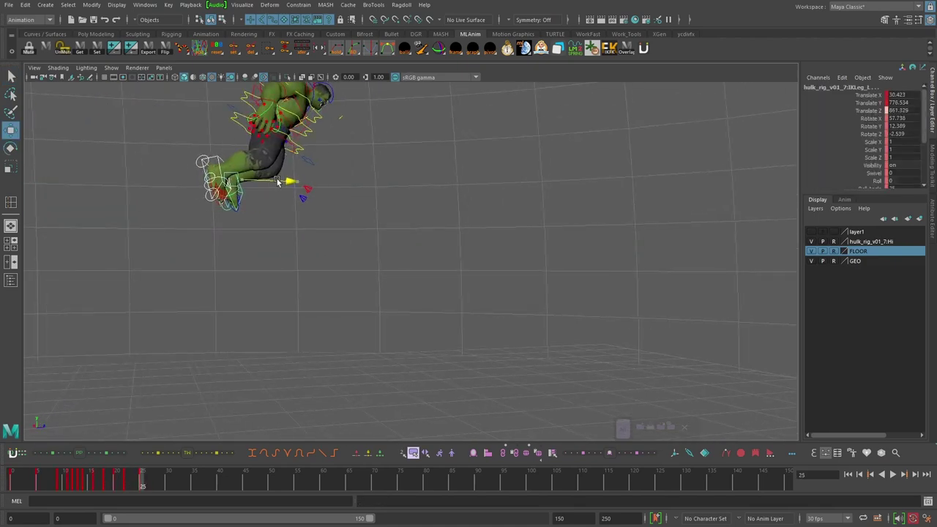
Bring both feet to the body at frame 29, placing the left foot at about Y 660, Z 1204 and rotating it to about 77.2 in X
left_click_drag(442, 211, 477, 212)
left_click_drag(439, 192, 418, 258)
key("e")
left_click_drag(187, 249, 194, 264)
key("w")
left_click_drag(329, 233, 267, 230, "alt")
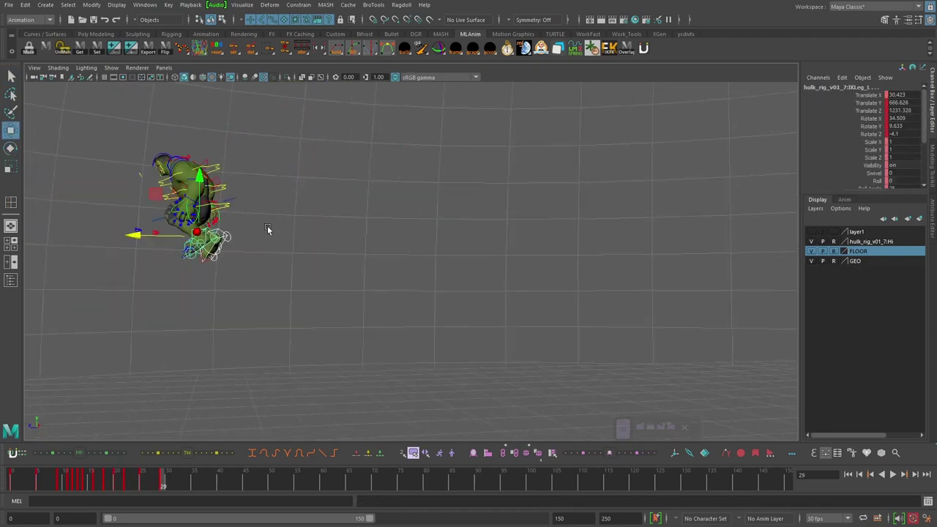
left_click_drag(189, 264, 446, 272, "alt")
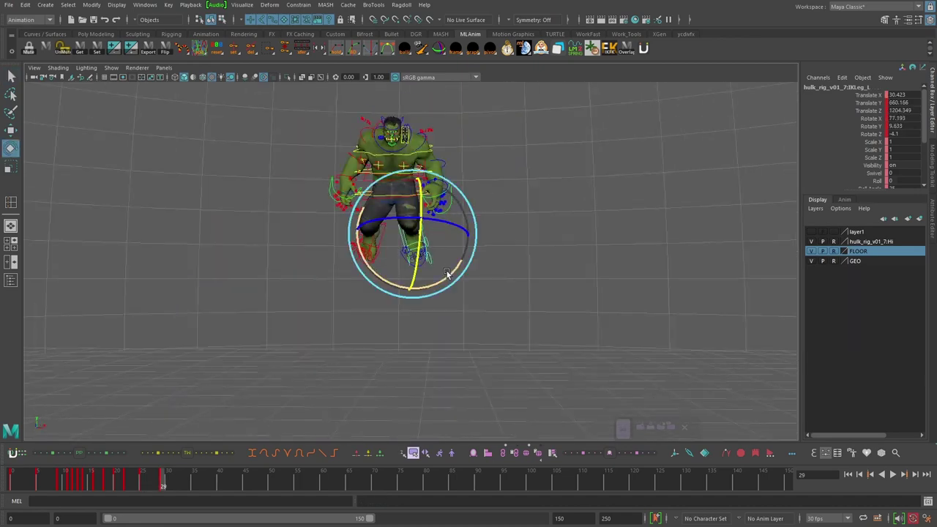
Refine the foot poses at frame 29 from the front, working on the right foot control
left_click_drag(381, 244, 384, 265)
key("w")
left_click_drag(384, 265, 359, 264, "alt")
left_click(370, 246)
key("e")
key("w")
Lower both feet to the body at frame 32, with the right foot at about 429 in Y and 1467 in Z
key("q")
left_click(350, 265, "shift")
key("w")
key("alt+period")
key("alt+period")
key("alt+period")
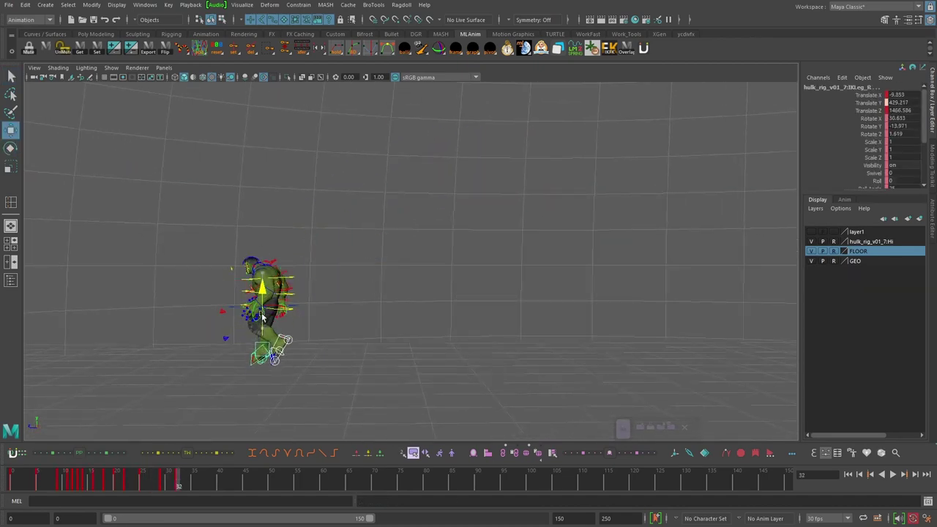
left_click_drag(262, 316, 262, 312)
Shift the left foot slightly outward in X from the front and check the descent in playback
left_click_drag(262, 312, 382, 294, "alt")
left_click(403, 292)
left_click_drag(406, 292, 416, 292)
left_click_drag(415, 293, 327, 291, "alt")
key("alt+v")
left_click_drag(352, 229, 388, 287)
Flatten the feet on the ground at frame 37 by setting their X rotation to 0
key("alt+comma")
key("e")
key("alt+period")
left_click(902, 119)
type("0")
left_click(502, 307)
left_click(375, 298)
key("w")
left_click(424, 294)
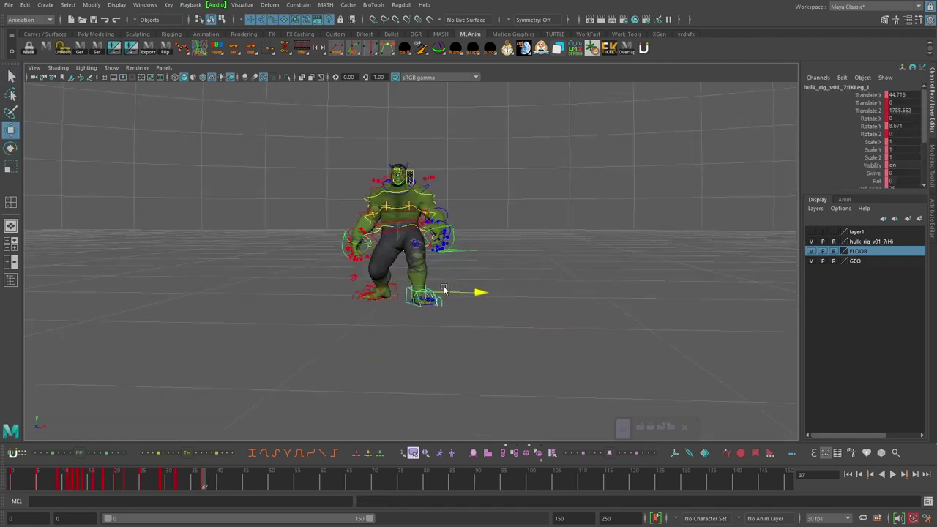
Stagger the feet at frame 37, with the right foot at about Z 1743 and the left foot at about X 36.3 and Z 1816
key("alt+comma")
left_click_drag(480, 286, 366, 320, "alt")
key("alt+period")
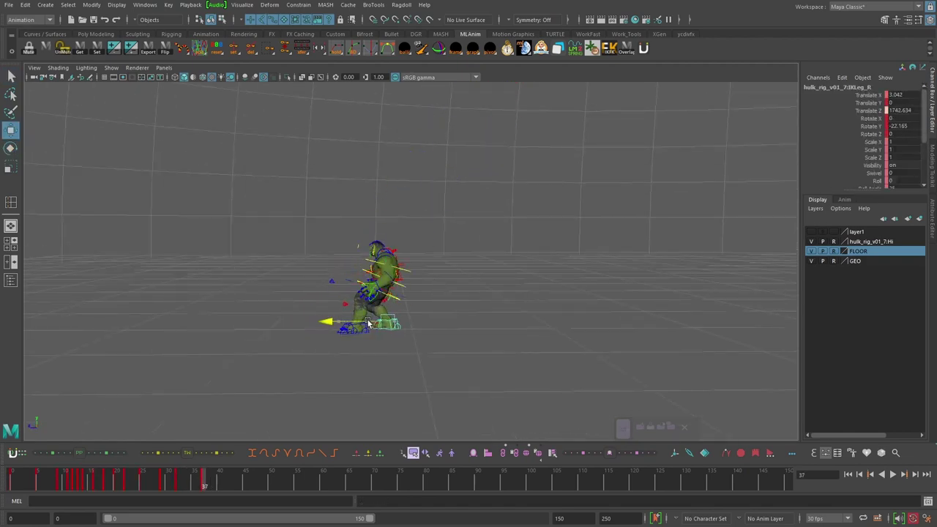
left_click_drag(366, 320, 458, 326, "alt")
key("e")
left_click_drag(373, 345, 395, 337)
left_click(410, 382)
key("w")
left_click_drag(368, 374, 380, 374)
Play the jump from the start and review the landing from the side
key("q")
left_click_drag(388, 359, 381, 322, "alt")
left_click(29, 477)
key("alt+v")
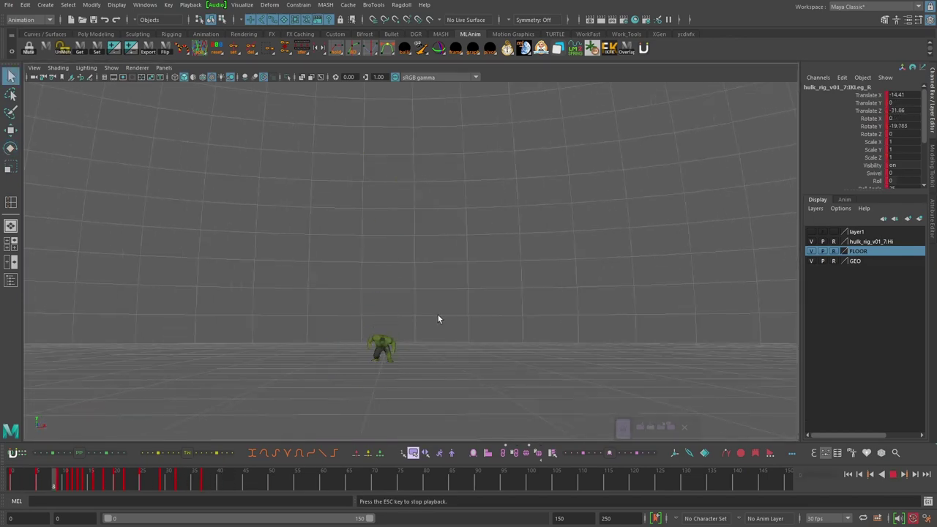
key("alt+v")
left_click_drag(197, 338, 339, 272, "alt")
right_click_drag(339, 272, 395, 292, "alt")
Select both foot controls and key them at frame 40, three frames after the landing
key("alt+1")
left_click(364, 391)
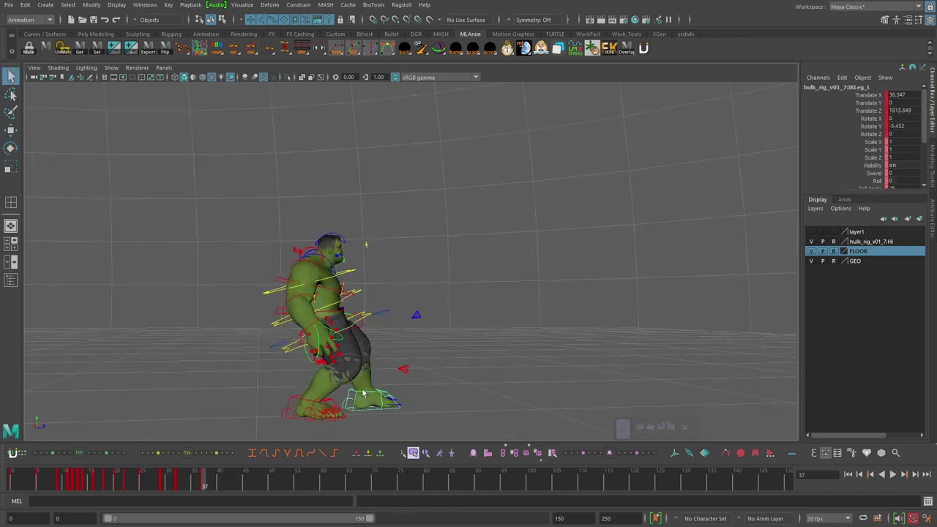
left_click(313, 415, "shift")
middle_click_drag(425, 366, 444, 342, "alt")
key("alt+period")
key("alt+period")
key("alt+period")
key("s")
Return to the landing and add an in-between key for the right foot at frame 39 with the tween slider
left_click_drag(427, 336, 315, 358, "alt")
left_click_drag(220, 483, 202, 479)
left_click_drag(271, 366, 376, 372, "alt")
left_click(319, 380)
key("w")
key("ctrl+z")
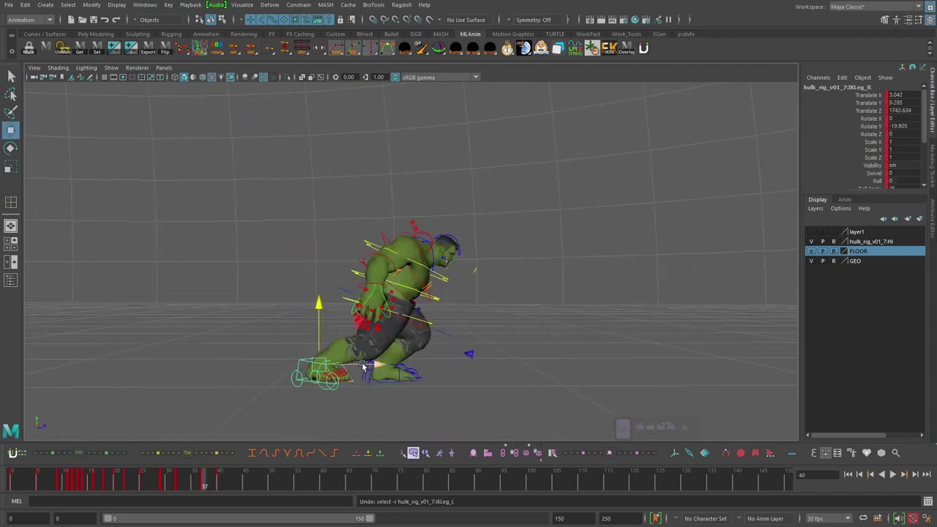
key("e")
key("alt+period")
key("alt+period")
left_click(158, 453)
key("alt+period")
key("w")
left_click_drag(409, 315, 487, 297, "alt")
right_click_drag(487, 297, 505, 300, "alt")
Try to raise the right heel at frame 40 with the foot's Roll attribute
key("q")
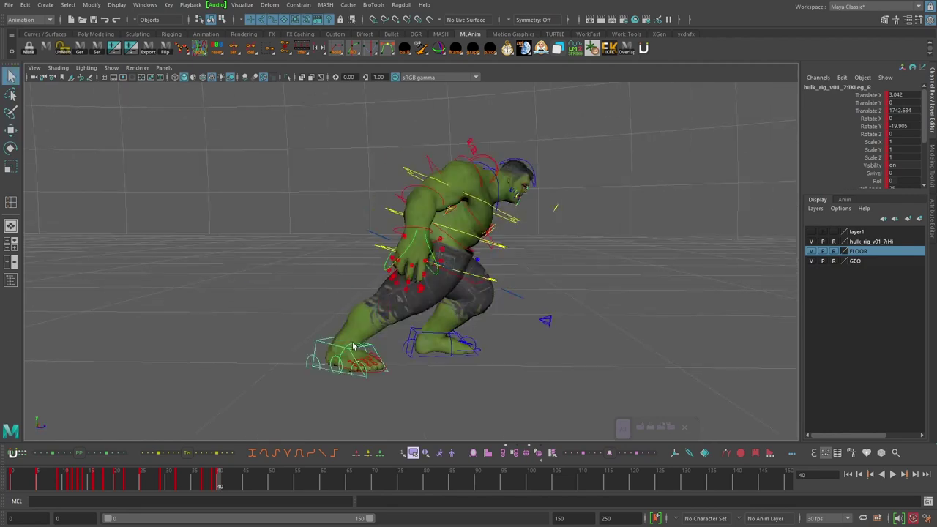
left_click(876, 159)
middle_click_drag(505, 240, 532, 239)
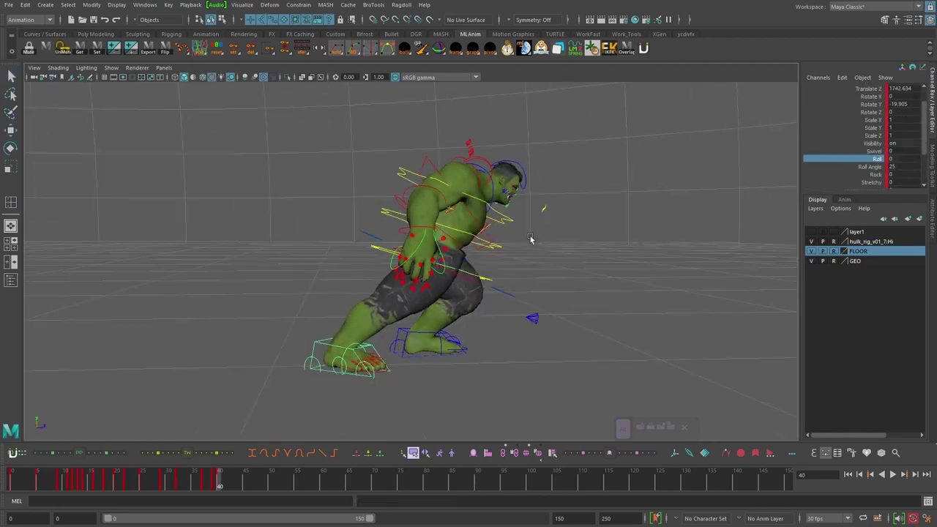
key("ctrl+z")
Lift the right foot off the ground and carry it forward with the body at frame 43
left_click(329, 340)
key("w")
key("e")
key("w")
left_click_drag(505, 308, 475, 319, "alt")
key("alt+period")
key("alt+period")
key("alt+period")
left_click_drag(410, 319, 432, 255)
Rotate the right foot toe-down at frame 43 so it trails behind the leg
key("e")
left_click_drag(461, 220, 476, 256)
left_click_drag(483, 271, 421, 284, "alt")
left_click_drag(421, 285, 496, 296)
key("w")
Compare the right foot's frames around the push-off and move it forward with the body at frame 49
key("alt+comma")
key("alt+comma")
key("alt+comma")
key("alt+period")
key("alt+period")
key("alt+period")
key("alt+period")
key("alt+period")
key("alt+period")
key("alt+period")
key("alt+period")
left_click_drag(390, 285, 472, 271)
key("e")
left_click_drag(513, 285, 453, 289, "alt")
Check the passing pose around frame 46 and move the right foot forward to about Z 2152 at frame 51
key("w")
key("alt+comma")
key("alt+comma")
key("alt+comma")
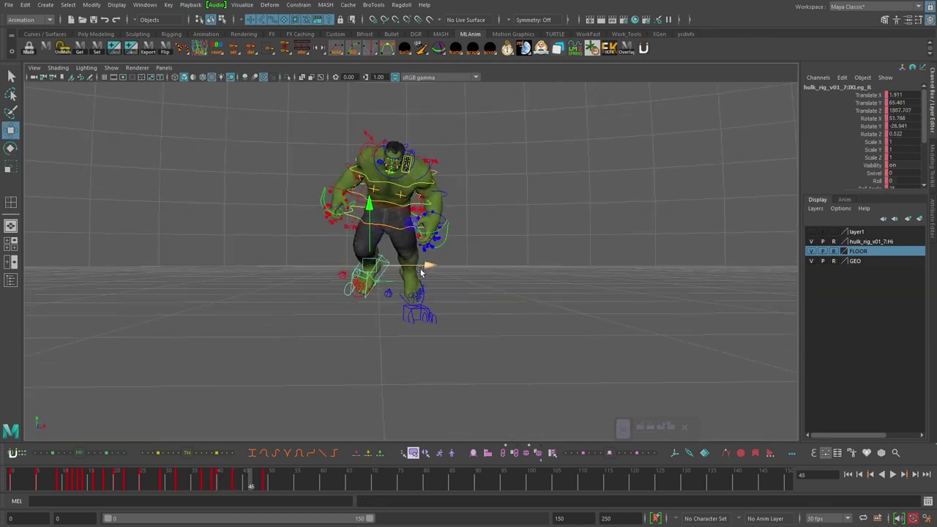
key("alt+period")
key("alt+period")
key("alt+period")
key("alt+period")
key("alt+period")
left_click_drag(403, 315, 470, 328, "alt")
left_click_drag(529, 314, 620, 301)
Tilt the right foot for a heel-first contact at frame 51 and lower it to about 3.9 in Y
key("e")
left_click_drag(630, 261, 644, 285)
left_click_drag(505, 308, 427, 316, "alt")
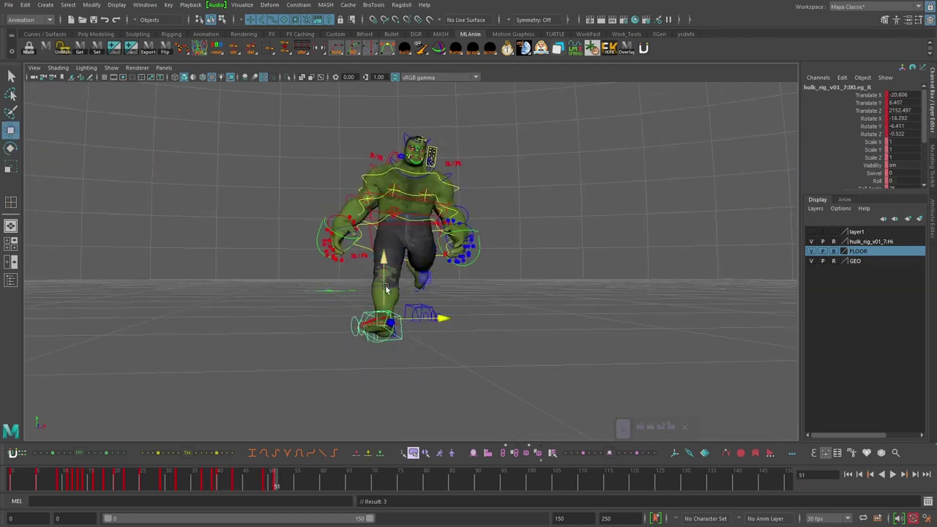
left_click_drag(385, 288, 387, 291)
Play the landing and following stride from frame 38 to review the right foot's motion
left_click_drag(341, 296, 388, 301, "alt")
left_click(209, 484)
key("alt+v")
left_click(892, 475)
middle_click_drag(405, 253, 405, 290, "alt")
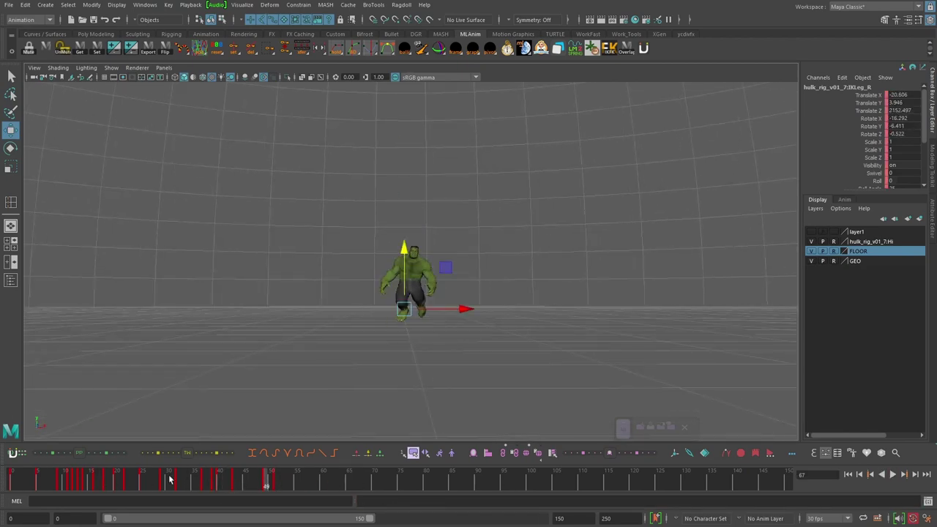
Scrub the stride from the side and shift the right foot's frame 49 key to frame 48
left_click_drag(171, 479, 261, 483)
left_click_drag(359, 361, 556, 341, "alt")
middle_click_drag(556, 342, 498, 349, "alt")
left_click(257, 486)
left_click_drag(264, 487, 245, 487)
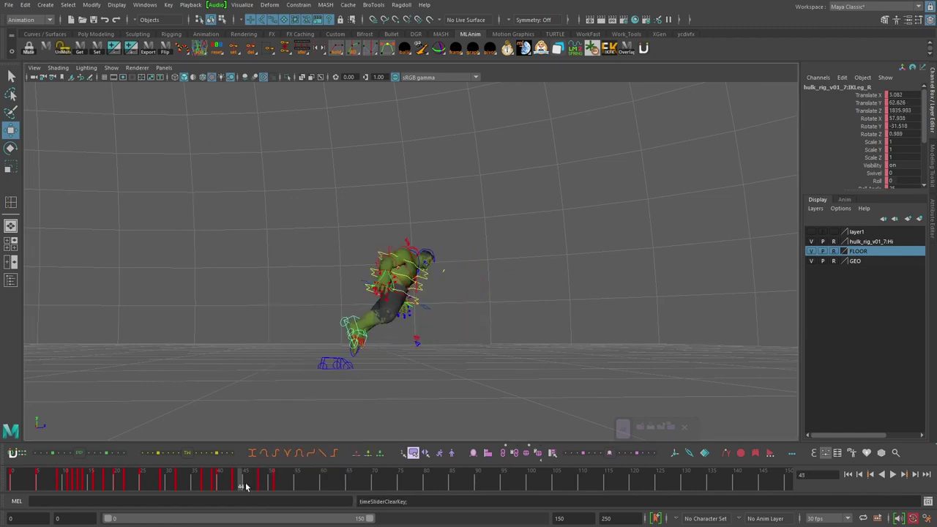
Set the right foot's Rotate Z to 0 at its planted key after the frame 51 contact
left_click(904, 477)
left_click(904, 476)
left_click(904, 476)
left_click_drag(644, 275, 522, 293, "alt")
left_click(904, 134)
type("0")
key("Return")
left_click(527, 215)
left_click(442, 275)
Step frame by frame to frame 60 to check the planted right foot against the body's forward travel
key("alt+period")
key("alt+period")
key("alt+period")
key("alt+period")
key("alt+period")
key("alt+period")
key("alt+period")
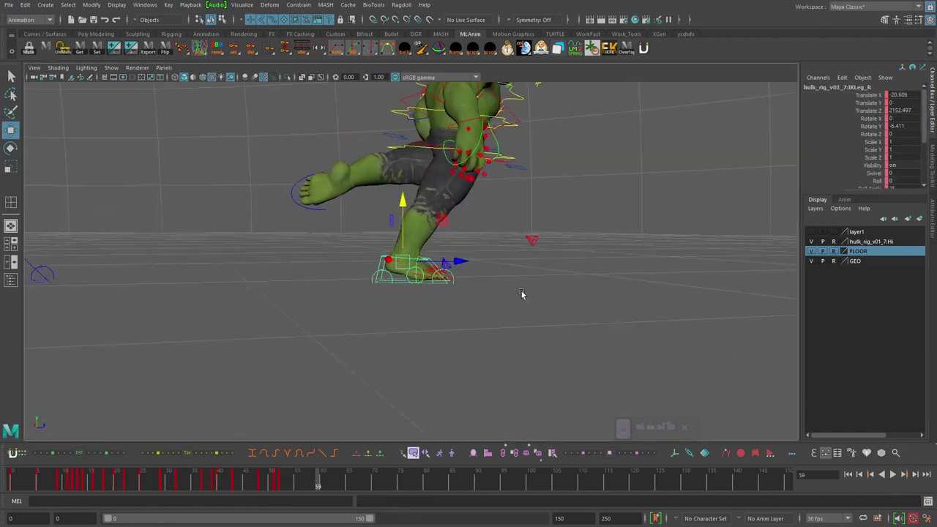
left_click_drag(465, 247, 490, 301, "alt")
key("alt+period")
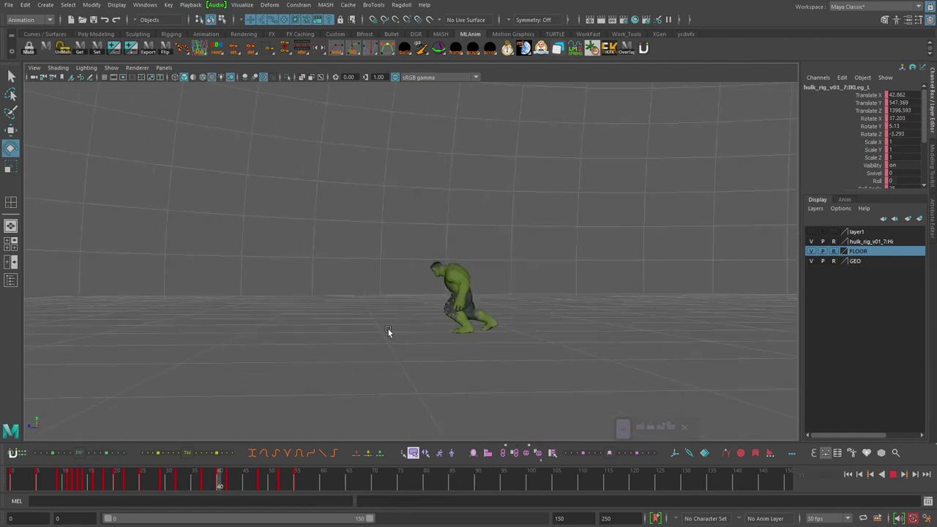
Play and scrub the landing and following steps from front and side to review both feet's motion
key("alt+v")
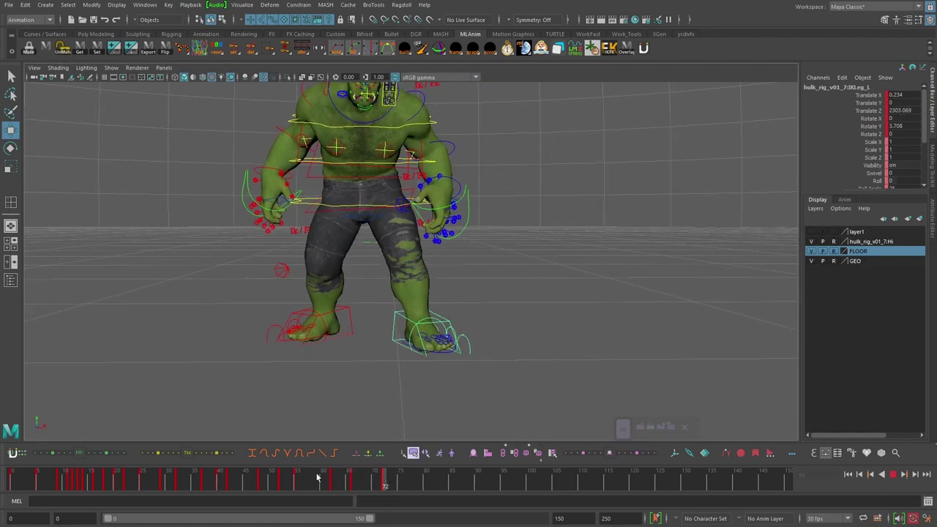
left_click_drag(268, 410, 211, 451, "alt")
key("comma")
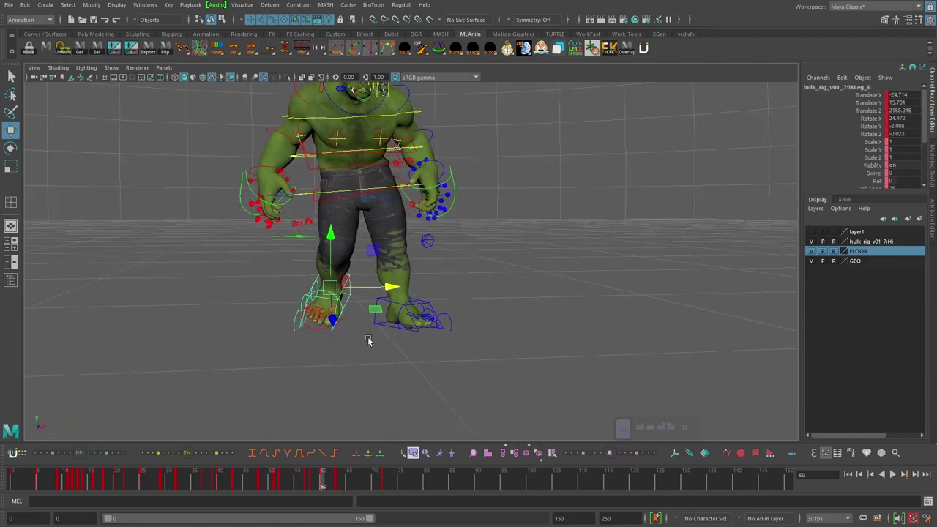
key("period")
key("period")
left_click_drag(382, 478, 203, 480)
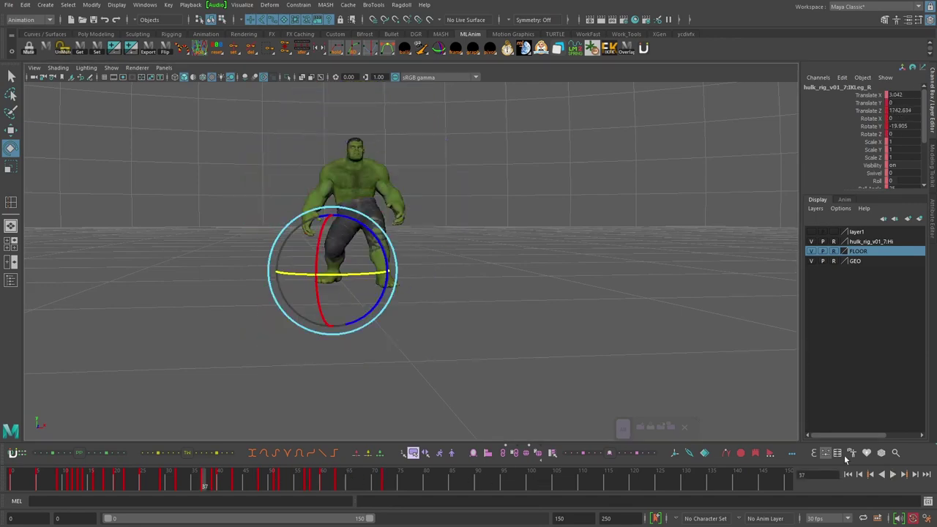
key("alt+v")
left_click_drag(351, 273, 346, 294, "alt")
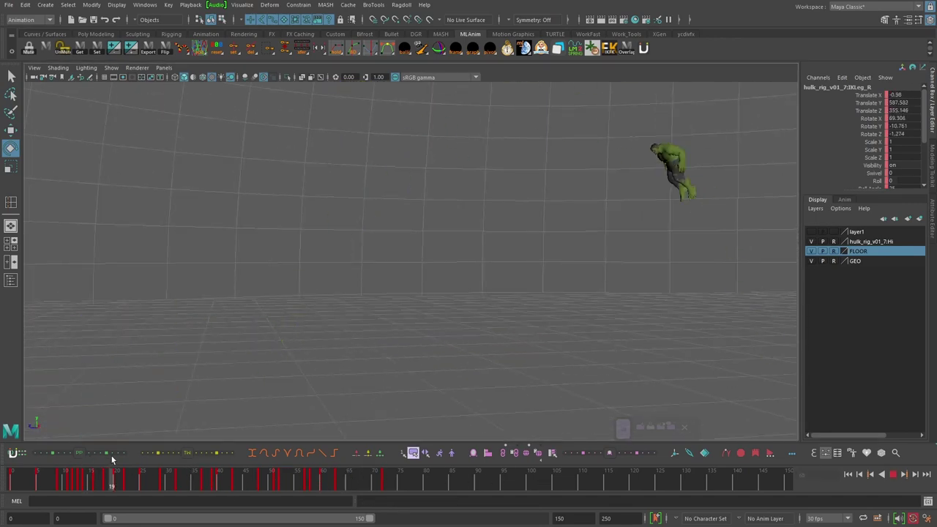
left_click_drag(220, 459, 469, 329, "alt")
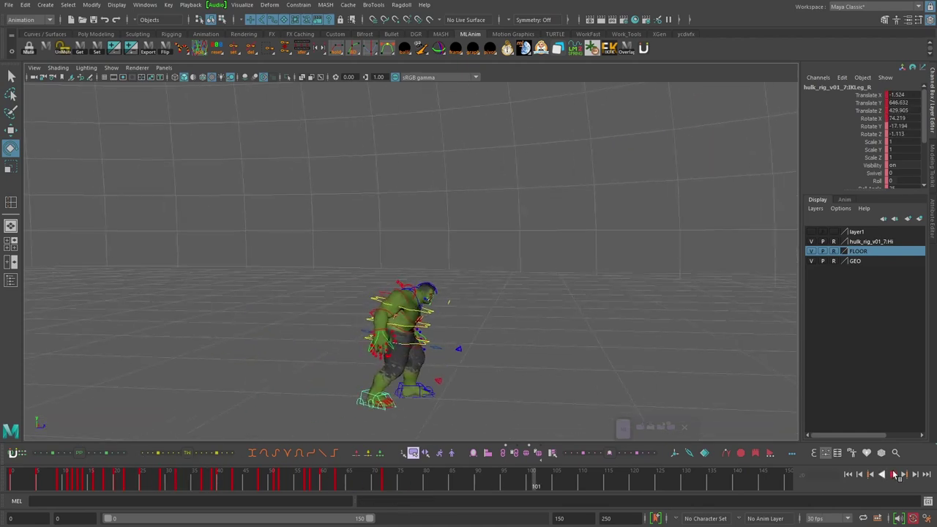
left_click(893, 474)
Show the body proxy cube's layer and scrub its motion through the steps after landing
left_click(811, 231)
left_click_drag(476, 293, 566, 275, "alt")
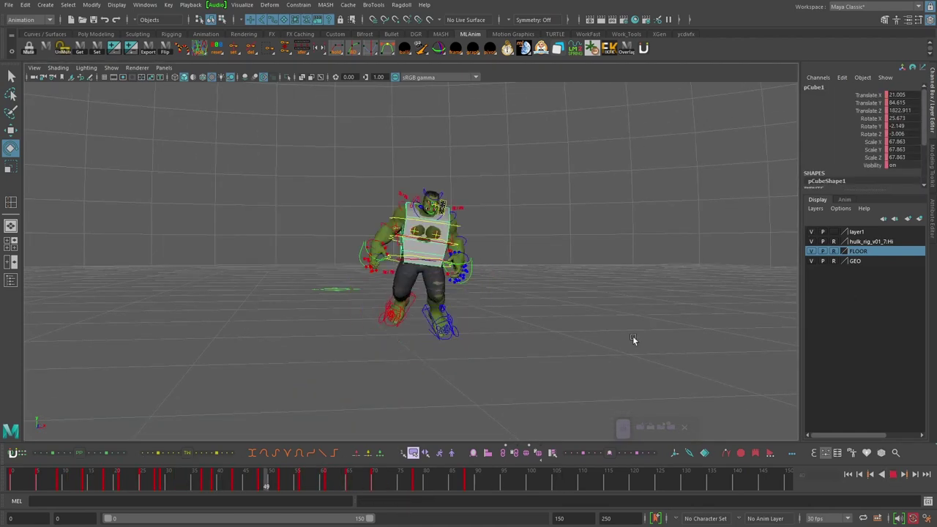
left_click_drag(296, 479, 392, 483)
left_click_drag(429, 272, 541, 275, "alt")
left_click_drag(416, 483, 376, 485)
Adjust the body cube's stopping motion around frames 70 to 88 and add a settle key at frame 98
key("e")
left_click_drag(541, 293, 443, 293, "alt")
left_click_drag(376, 483, 393, 485)
left_click_drag(466, 484, 518, 483)
left_click_drag(432, 296, 541, 293)
key("w")
left_click_drag(518, 483, 466, 483)
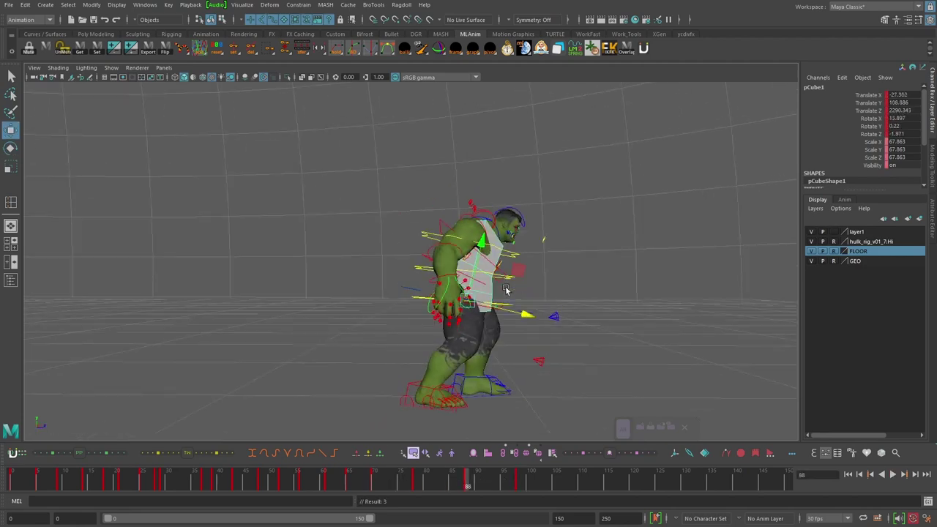
Play the stop from the front and undo the last body cube change
key("alt+v")
left_click_drag(506, 288, 437, 341, "alt")
scroll(550, 357, "up", 3)
left_click(892, 475)
key("ctrl+z")
left_click(412, 481)
Raise the body cube slightly at frame 88 and compare the pose with the earlier stopping keys
key("e")
left_click_drag(414, 484, 472, 487)
left_click(466, 484, "shift")
left_click_drag(376, 475, 464, 483)
key("w")
left_click_drag(434, 303, 435, 292)
key("e")
left_click_drag(464, 483, 327, 486)
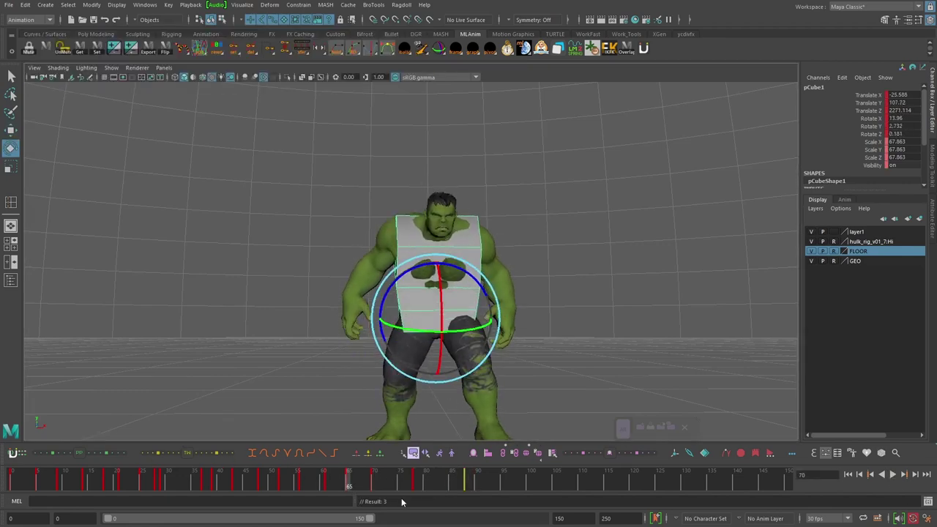
Rotate the body cube at frame 70 to about -8.2 in Y and -6.1 in Z
key("alt+v")
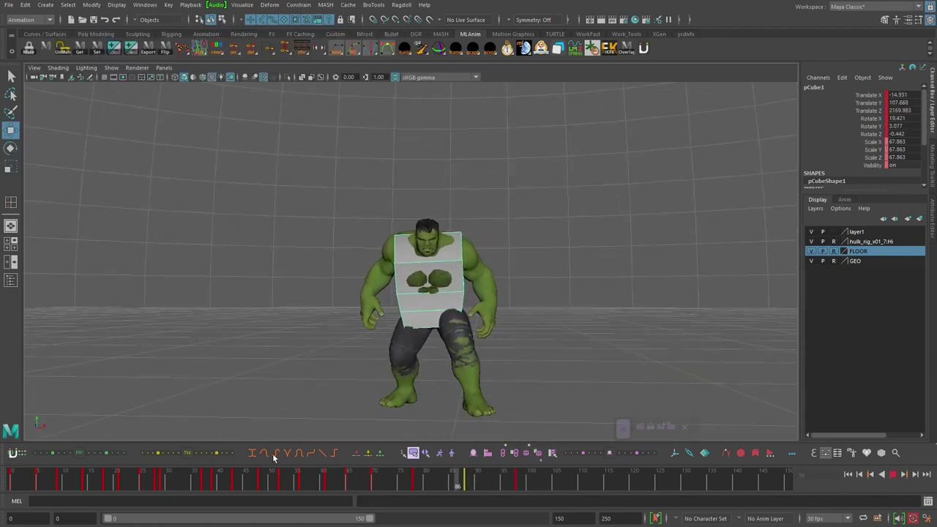
left_click_drag(531, 326, 410, 329, "alt")
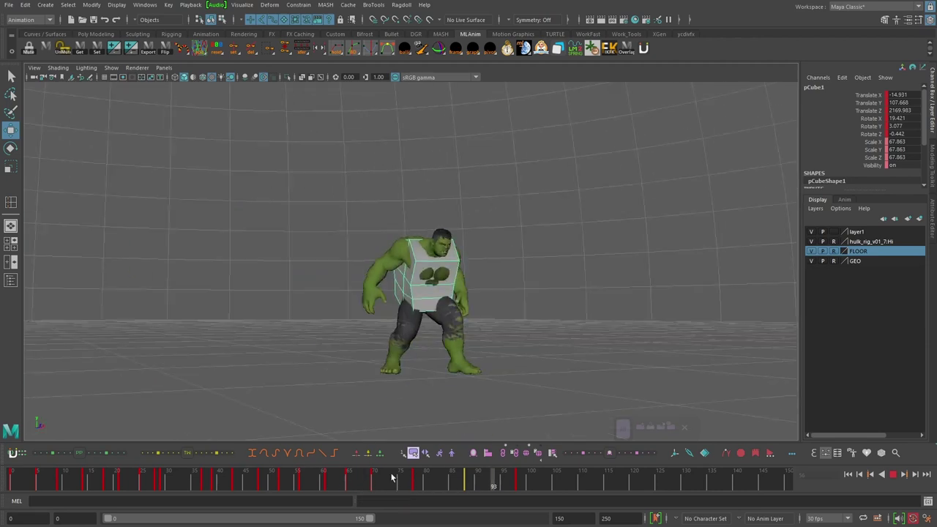
left_click(441, 498)
key("alt+v")
left_click(323, 480)
key("alt+v")
left_click(515, 247)
left_click(429, 268)
key("e")
key("alt+v")
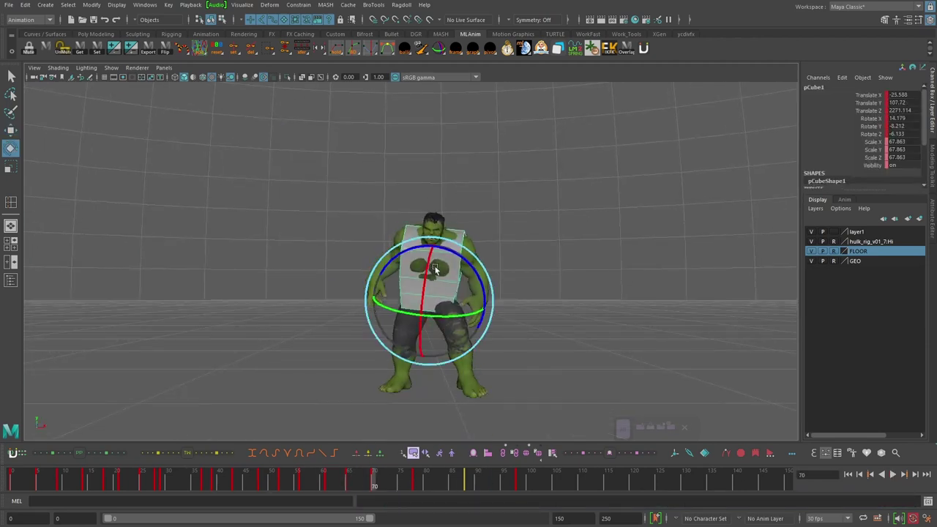
Try an extra body cube pose at frame 83 between the settle keys
left_click(349, 483)
key("alt+v")
key("alt+v")
left_click(349, 481)
key("alt+v")
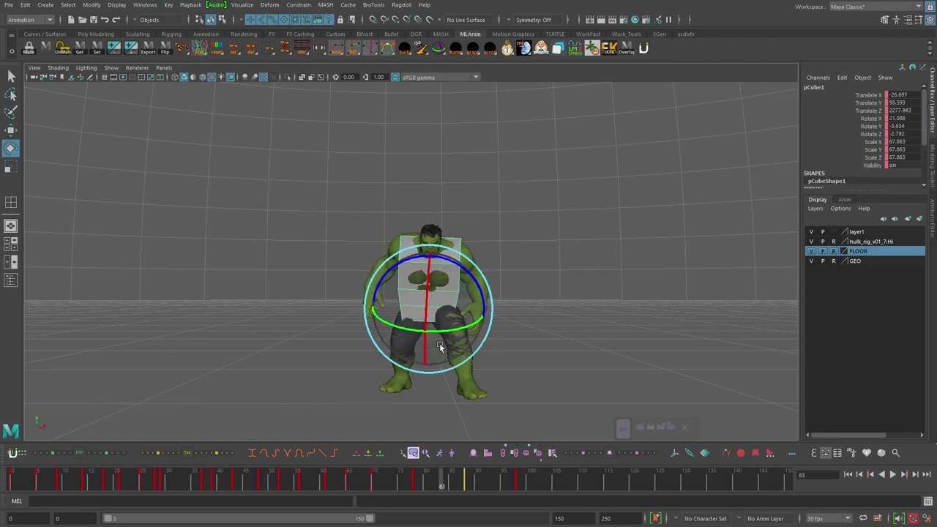
right_click_drag(558, 318, 403, 329, "alt")
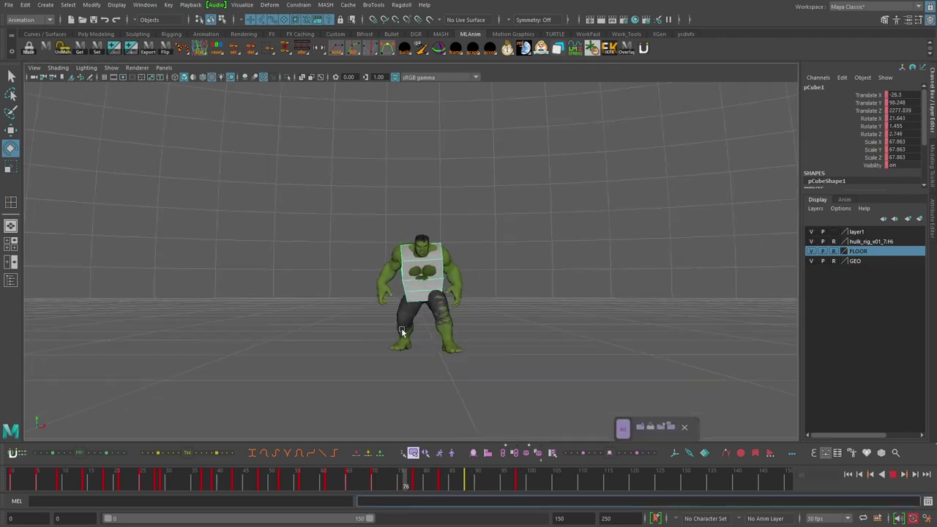
mouse_move(403, 328)
left_mouse_down("alt")
mouse_move(560, 323)
mouse_move(414, 322)
left_mouse_up("alt")
key("alt+v")
key("ctrl+z")
right_click_drag(415, 322, 506, 318, "alt")
left_click(416, 482)
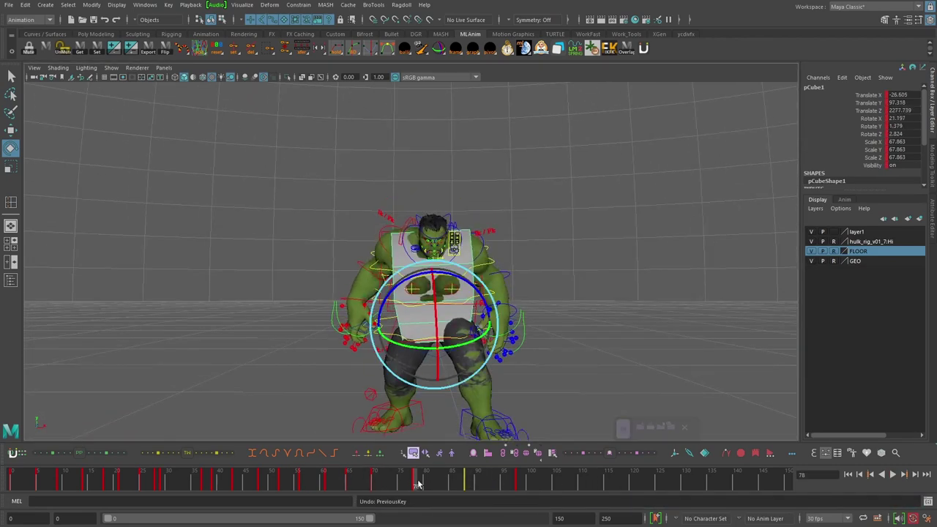
Play and scrub the stop from frame 45 through frame 88 to check the body cube's settle
left_click(246, 482)
key("alt+v")
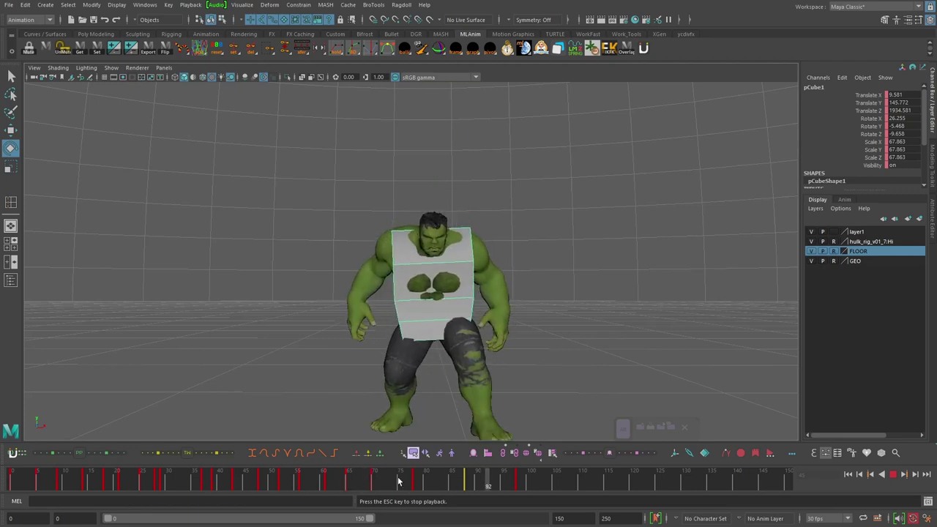
left_click(294, 474)
key("w")
left_click_drag(293, 475, 392, 488)
left_click_drag(467, 483, 420, 479)
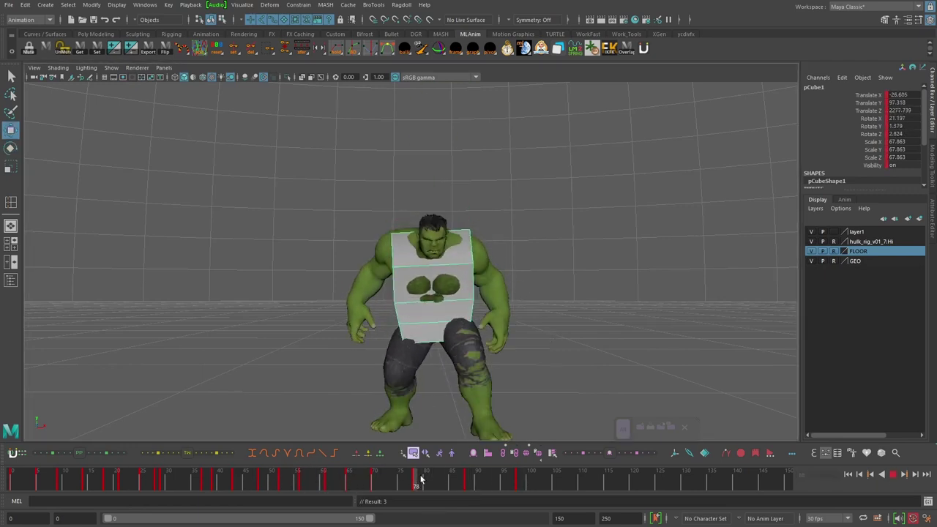
Nudge the body cube sideways in its frame 88 pose and retime the last two keys to frames 85 and 93
key("e")
key("period")
key("w")
left_click_drag(433, 325, 431, 325)
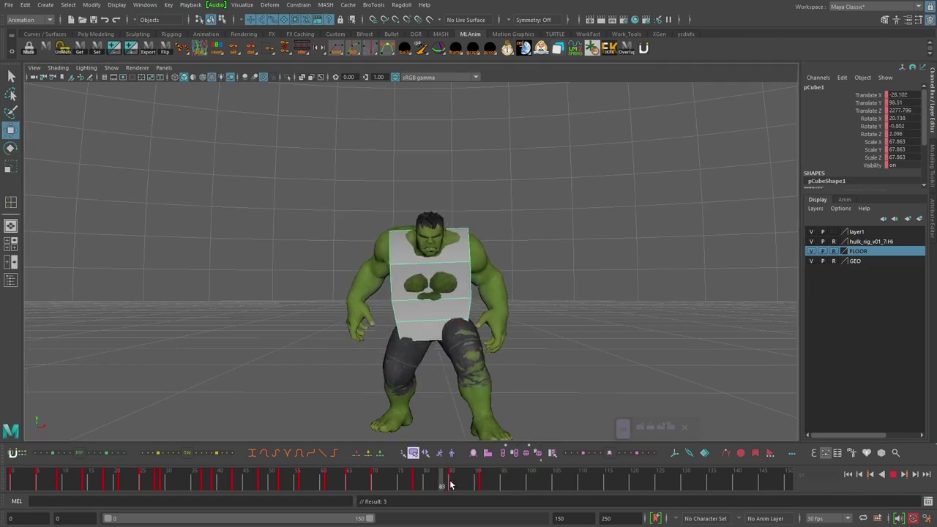
left_click_drag(173, 477, 260, 480)
left_click(893, 475)
left_click_drag(500, 337, 610, 303, "alt")
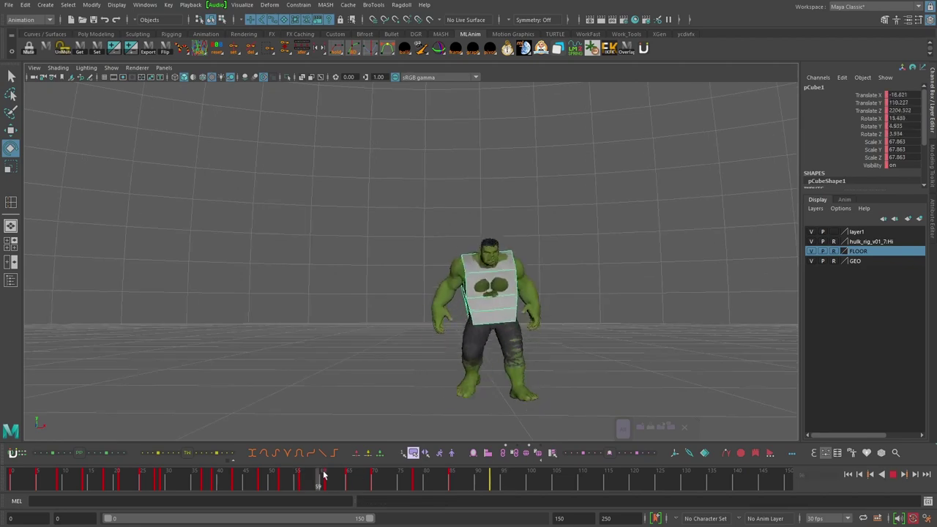
Select all rig controls with the body cube, shift the keys from frame 65 onward one frame later, and play the result
left_click(623, 429)
key("w")
key("q")
left_click(439, 289, "shift")
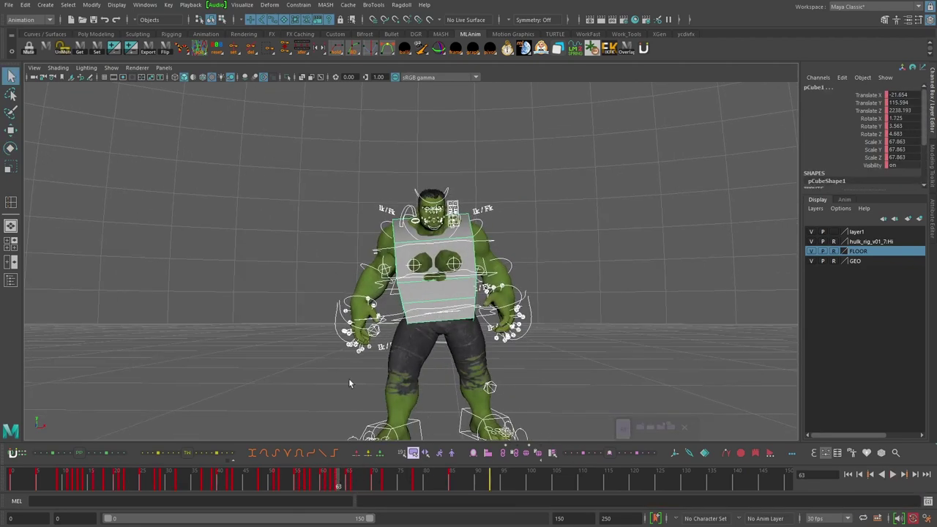
left_click(892, 475)
left_click(893, 474)
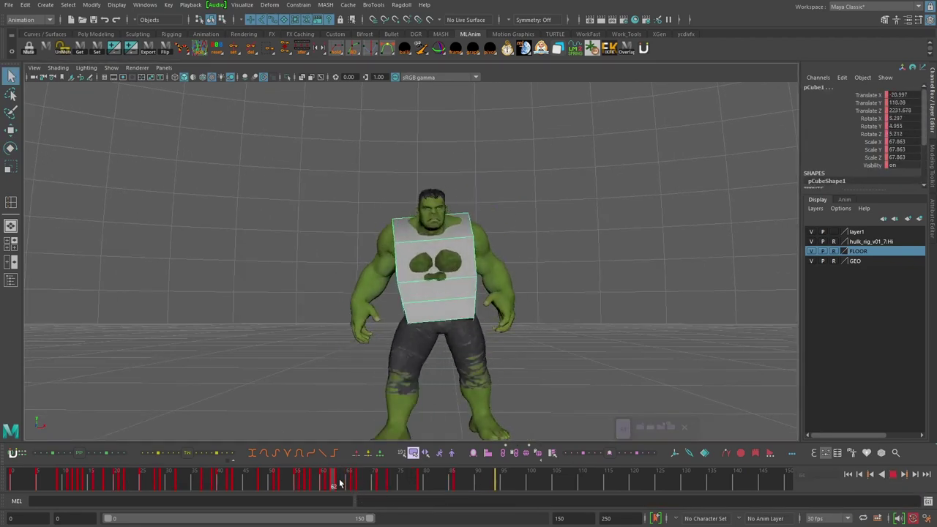
left_click_drag(340, 483, 215, 483)
key("alt+v")
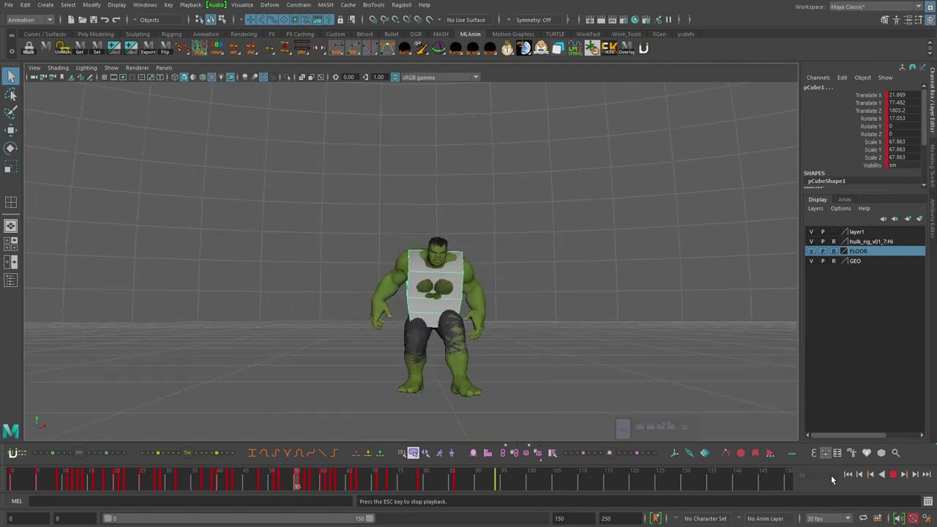
left_click(893, 474)
Rotate the body cube at frame 87 to about 18.6, -4.1 and -1.6 in X, Y and Z
left_click_drag(351, 481, 525, 483)
left_click(412, 281)
key("e")
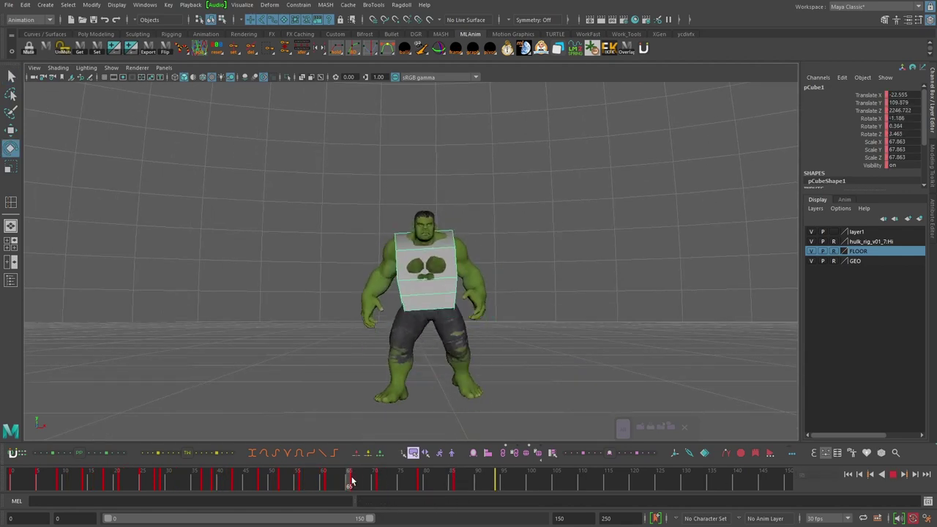
key("alt+v")
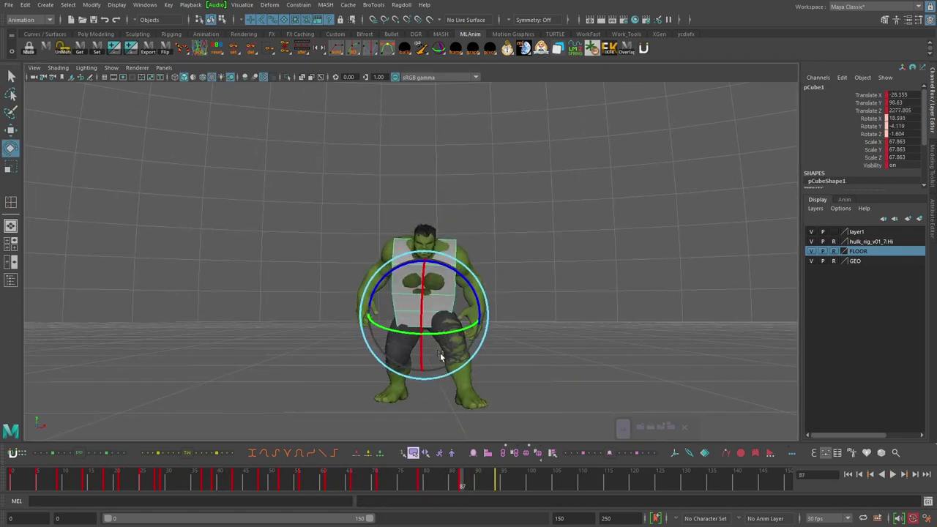
key("alt+v")
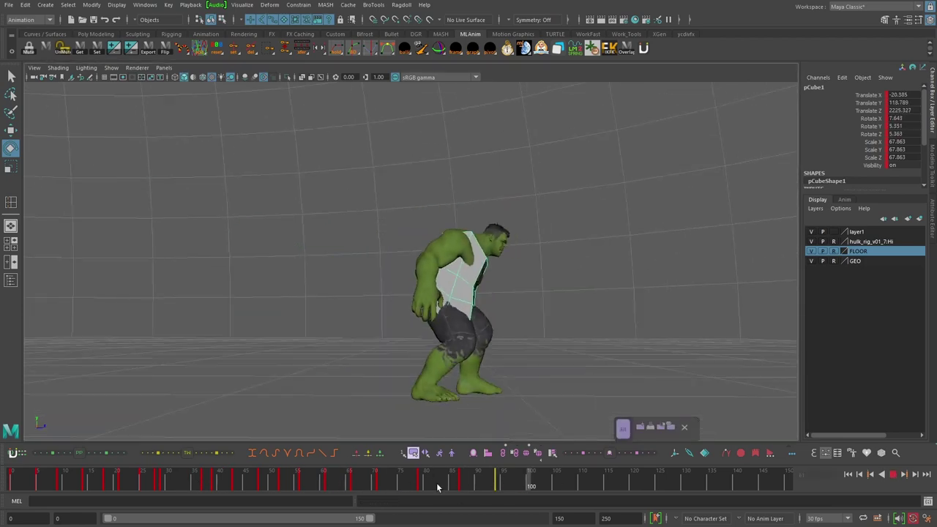
Check the settle from the side and refine the body cube's pose at frame 94
left_click_drag(462, 341, 534, 305, "alt")
key("alt+v")
key("w")
left_click_drag(391, 479, 497, 484)
key("e")
key("w")
Extend the body cube's settle with a key at frame 102 and key its pose at frame 94
left_click_drag(439, 341, 527, 350, "alt")
left_click_drag(462, 484, 554, 484)
key("e")
left_click_drag(531, 348, 442, 336, "alt")
left_click(497, 484)
key("s")
Tilt the body cube in X at its low frame 79 pose and check the motion through frame 102
left_click_drag(541, 483, 421, 481)
left_click_drag(476, 351, 565, 361, "alt")
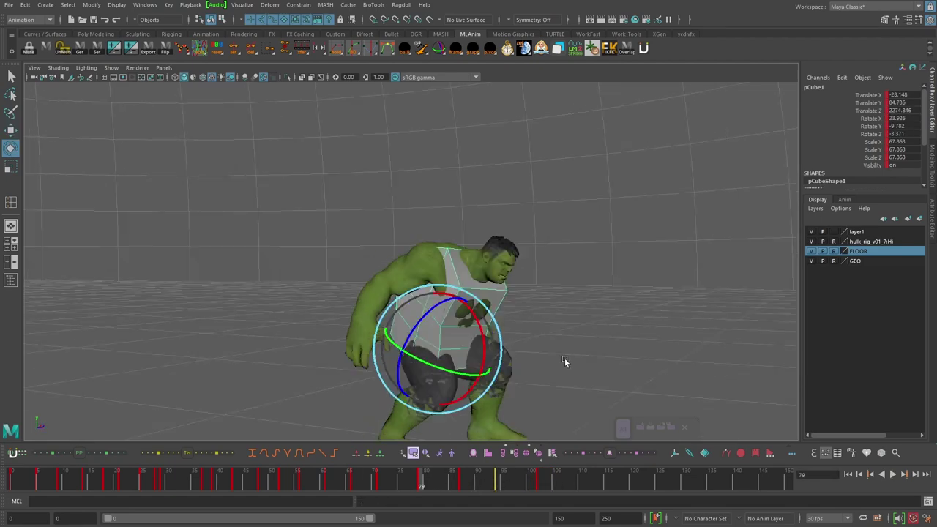
left_click_drag(479, 326, 484, 353)
left_click_drag(420, 484, 508, 483)
left_click_drag(542, 340, 461, 328, "alt")
left_click(540, 483)
key("alt+v")
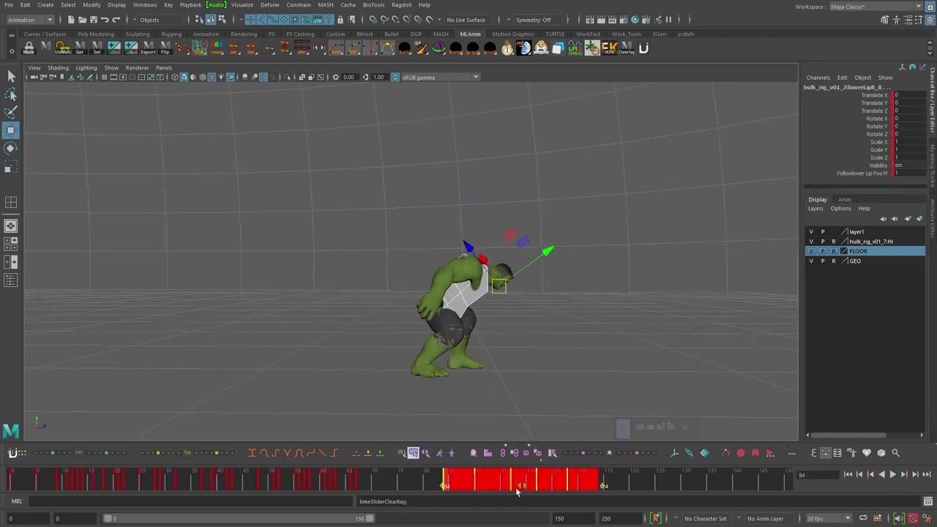
Slide the selected range of keys earlier so it starts at frame 74, and play back from around frame 58
left_click_drag(521, 486, 469, 486)
left_click(310, 477)
key("alt+v")
left_click_drag(468, 409, 423, 483, "alt")
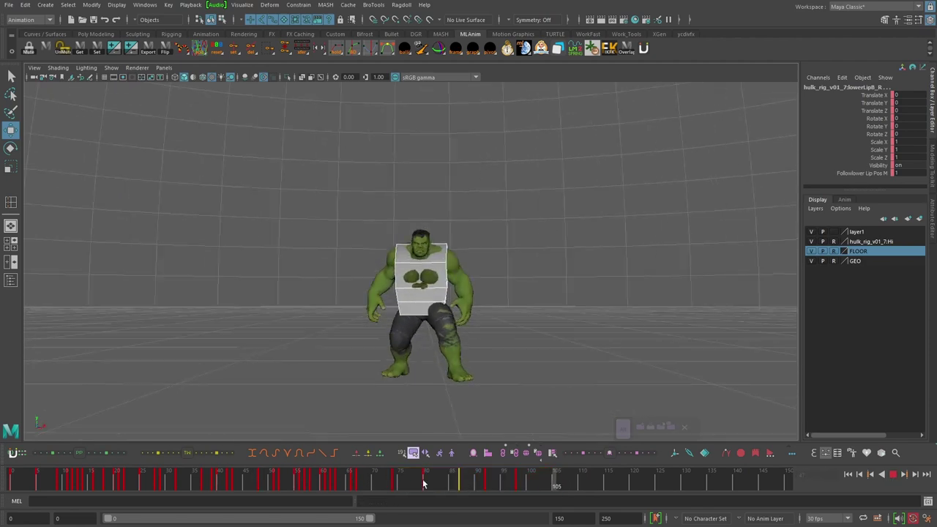
left_click(308, 478)
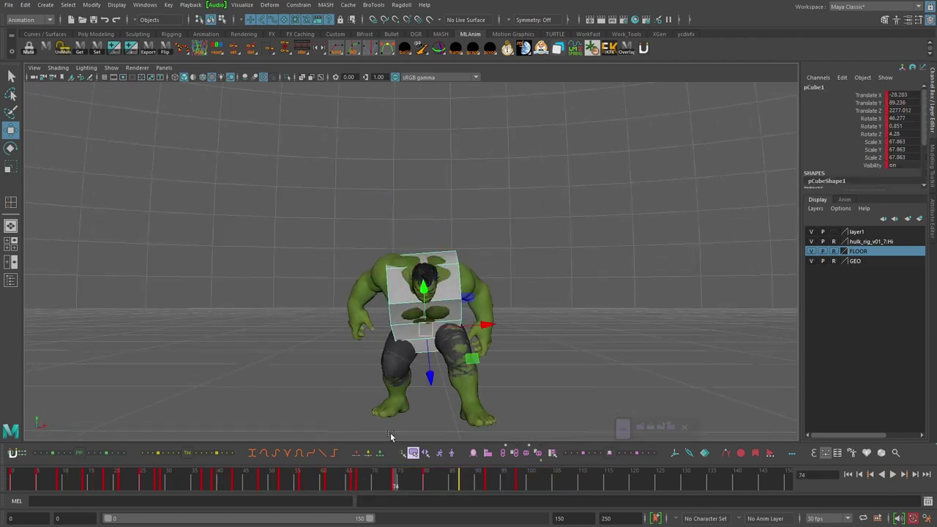
Rotate the body cube at frame 71 to about -12.9 in X and -7.6 in Y and review the stop
key("comma")
key("e")
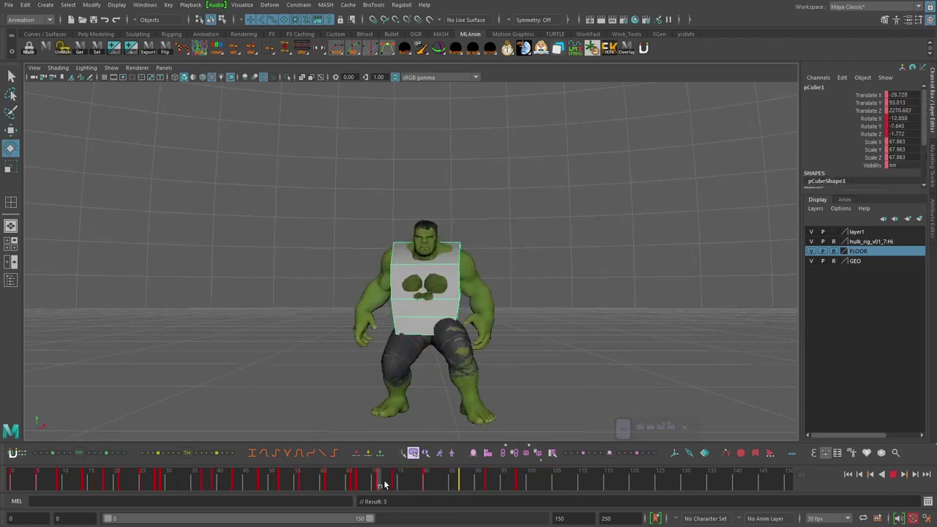
left_click_drag(424, 488, 459, 481)
key("alt+v")
left_click_drag(477, 334, 530, 310, "alt")
Step through the body cube's settle keys from the side and examine the pose at frame 92
key("alt+v")
key("comma")
key("comma")
key("period")
key("period")
key("period")
key("period")
key("comma")
key("w")
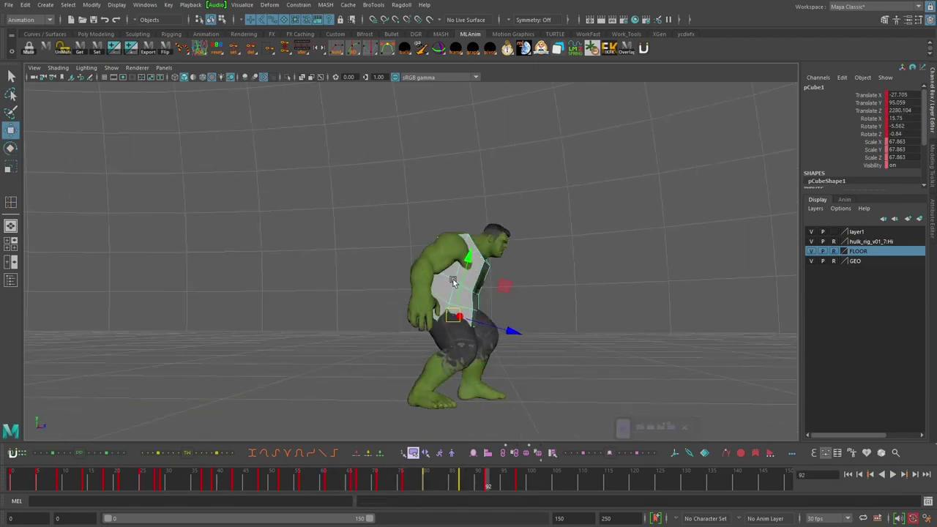
Move the body cube at frame 92 to about 109.3 in Y and 2266.4 in Z, and extend the settle to frame 111
left_click(892, 476)
left_click_drag(538, 338, 437, 344, "alt")
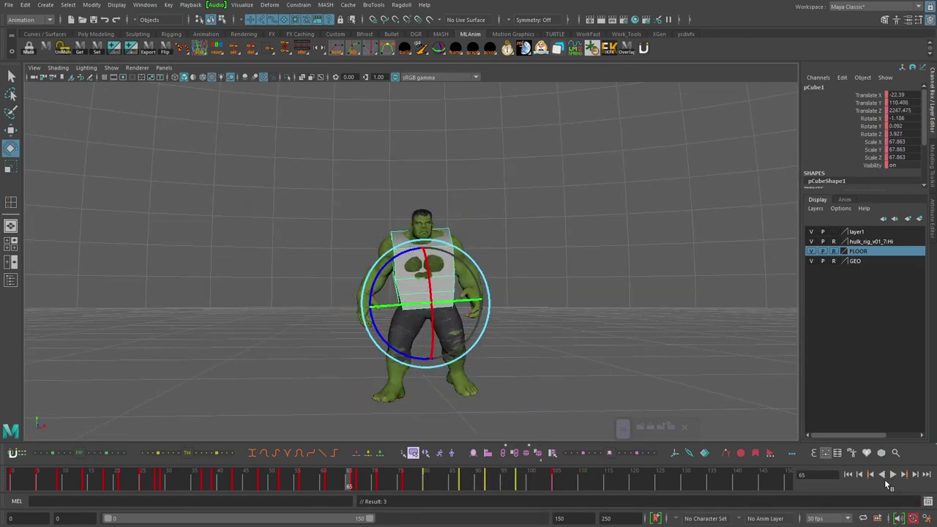
left_click_drag(499, 332, 587, 337, "alt")
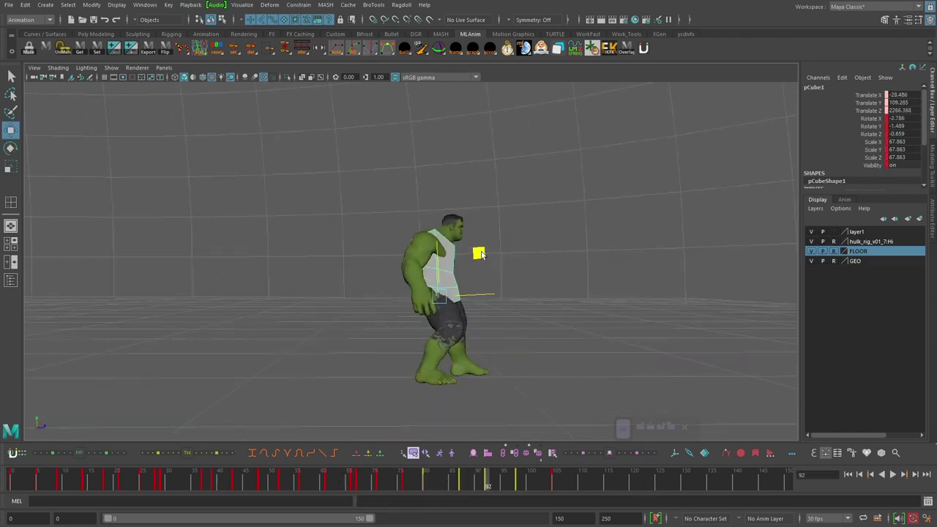
mouse_move(646, 324)
left_mouse_down("alt")
mouse_move(508, 334)
mouse_move(642, 316)
left_mouse_up("alt")
left_click(547, 480)
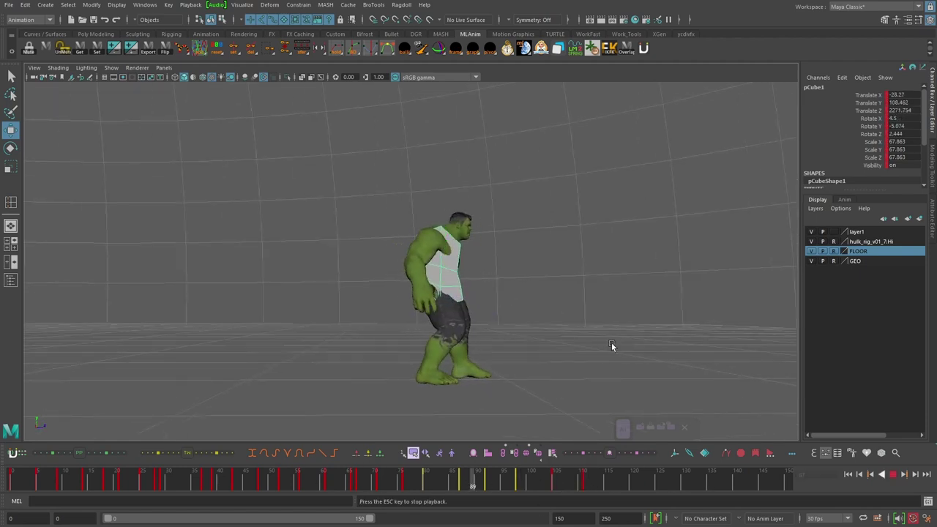
Slide the body cube's final settle key to frame 113 and scrub back over the landing from the front
left_click_drag(573, 369, 577, 374, "alt")
key("period")
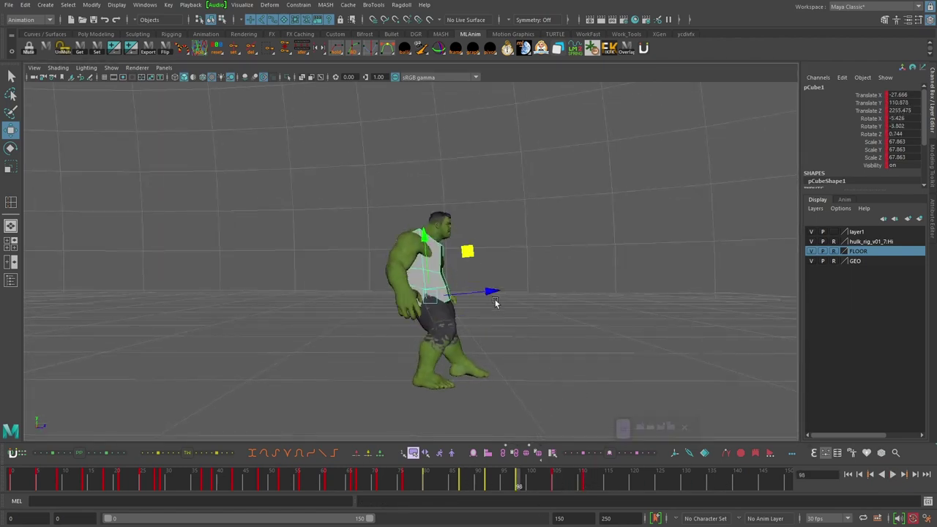
key("alt+v")
left_click_drag(702, 322, 487, 305, "alt")
left_click(587, 483)
left_click_drag(498, 485, 301, 483)
Add body cube keys at frames 102 and 108 to shape the settle, and play it back from the front
key("e")
left_click_drag(366, 311, 362, 283, "alt")
key("period")
left_click_drag(258, 482, 541, 484)
left_click(891, 475)
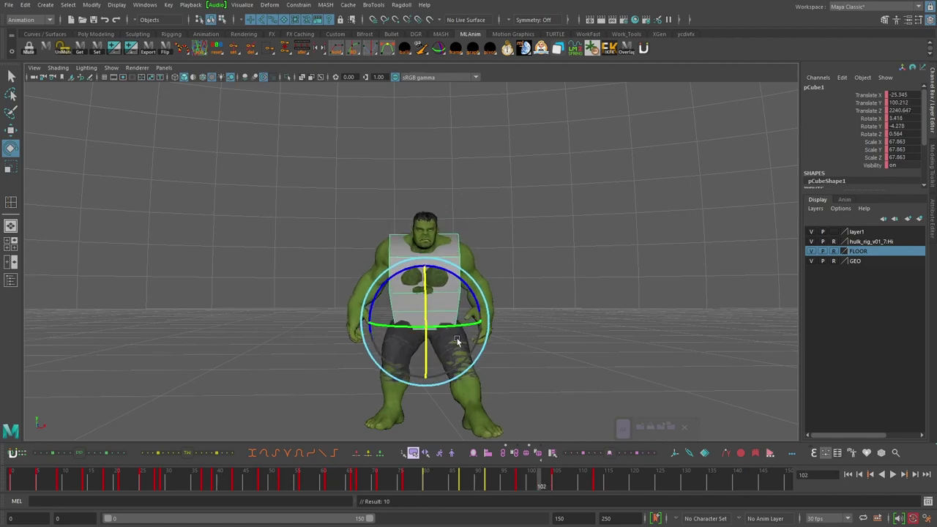
left_click(894, 474)
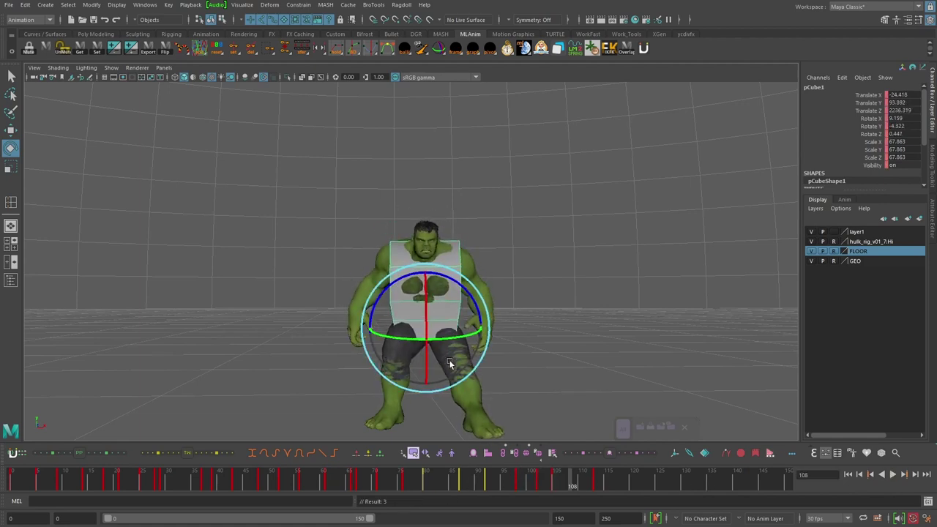
key("alt+v")
scroll(572, 325, "up", 2)
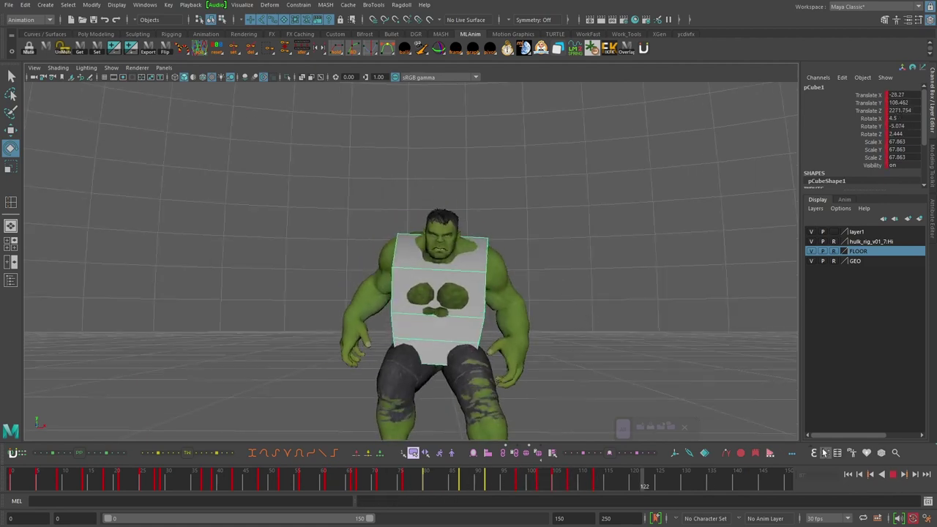
Rotate the body cube at frame 118 to about 11.9 X, -6.4 Y and -4.0 Z, and slide the key to frame 120
left_click_drag(528, 481, 602, 479)
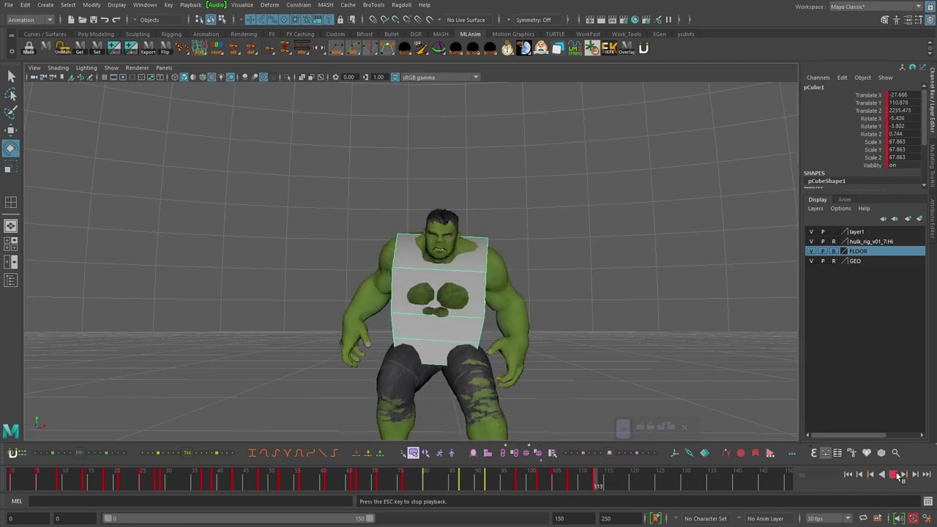
left_click(603, 485)
left_click_drag(490, 333, 491, 338)
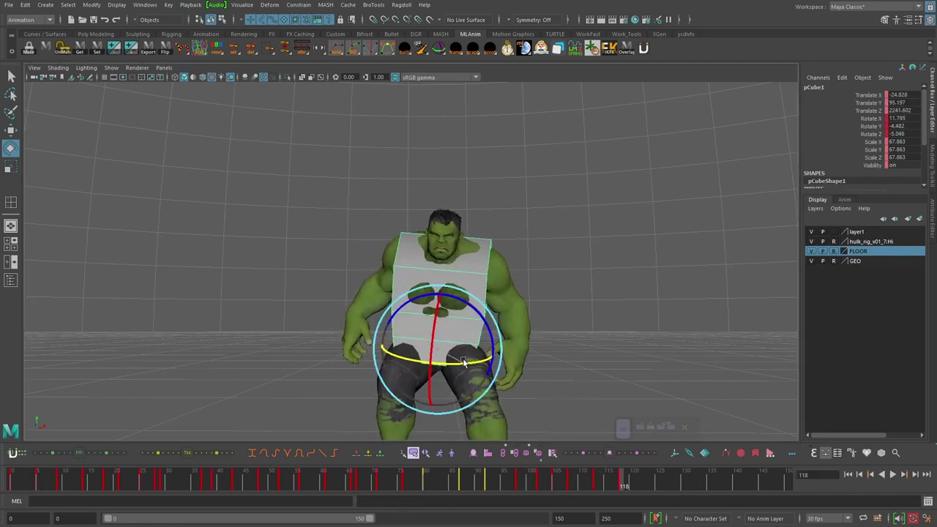
left_click_drag(650, 486, 596, 486)
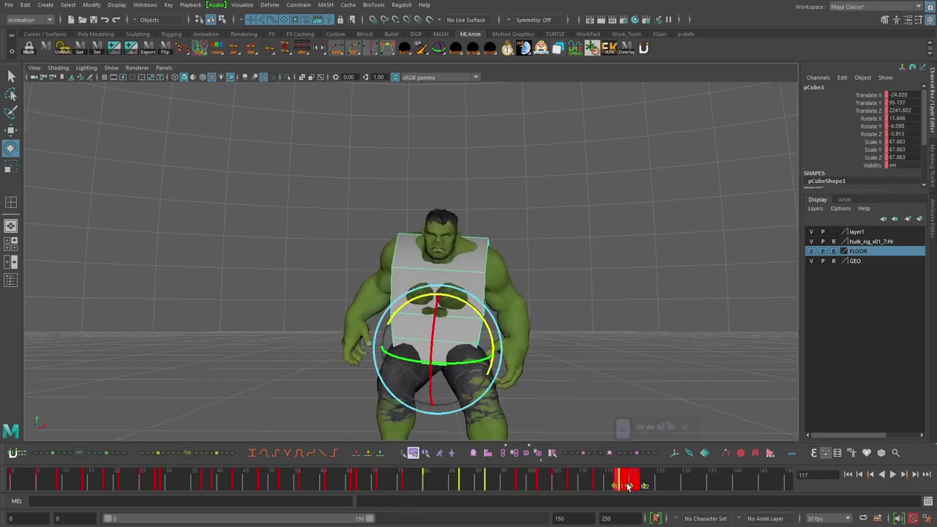
left_click_drag(659, 487, 615, 487)
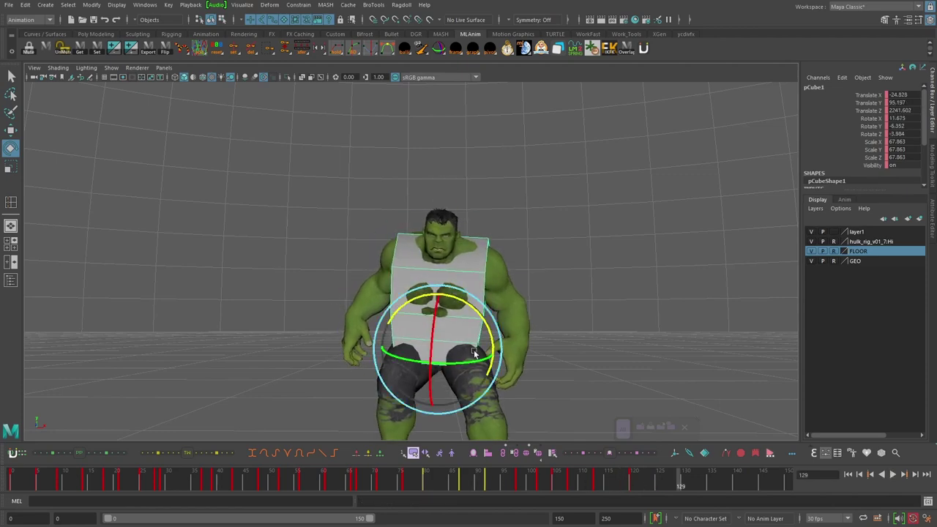
Add a last body cube settle key around frame 130 and replay the jump and landing from a wider front view
key("alt+v")
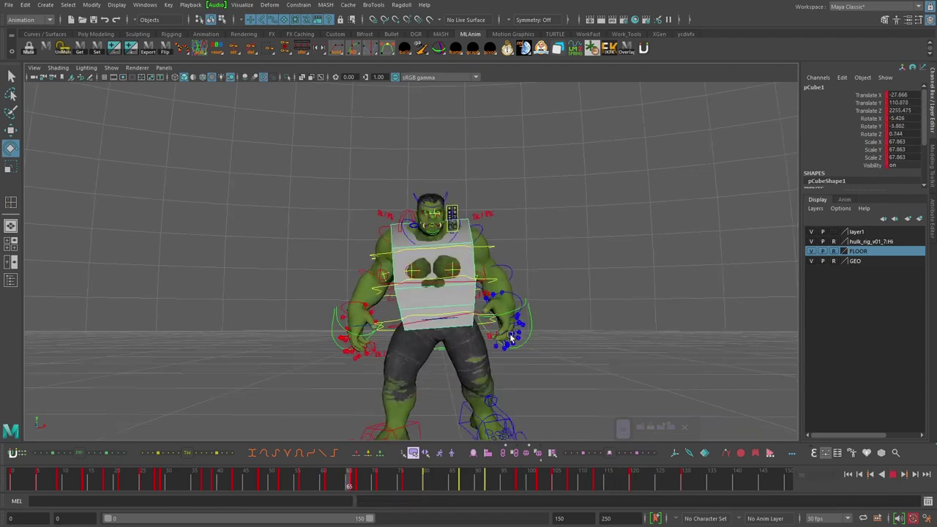
left_click_drag(495, 327, 512, 359, "alt")
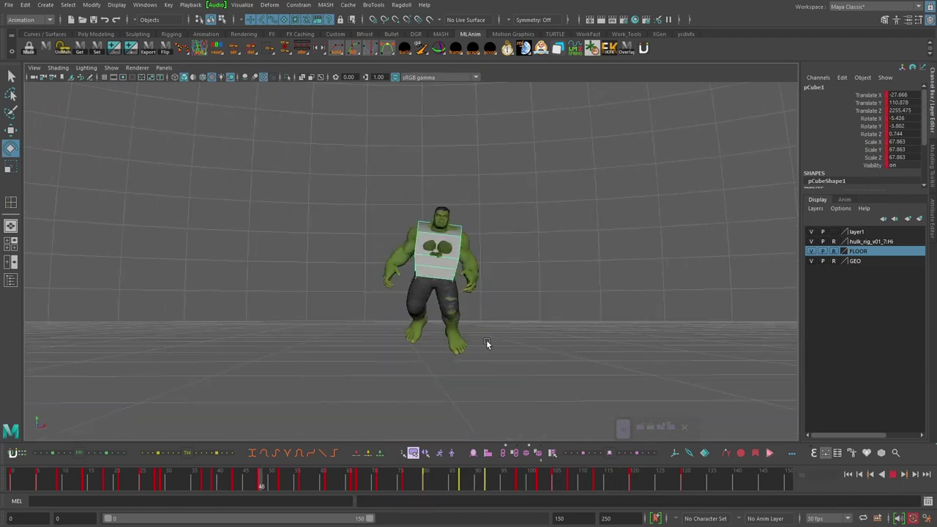
key("alt+v")
left_click_drag(272, 480, 216, 480)
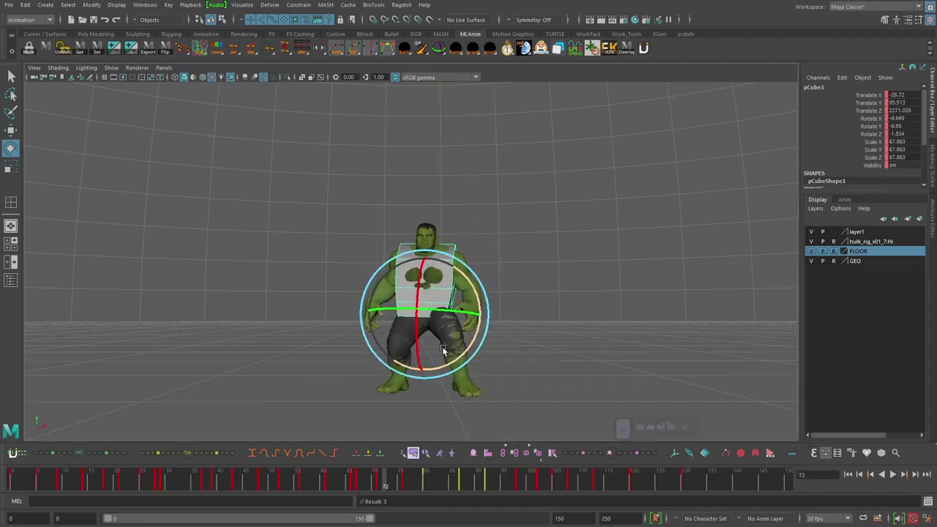
Remove the body cube's key at frame 71 and replay the stop from the side
key("alt+v")
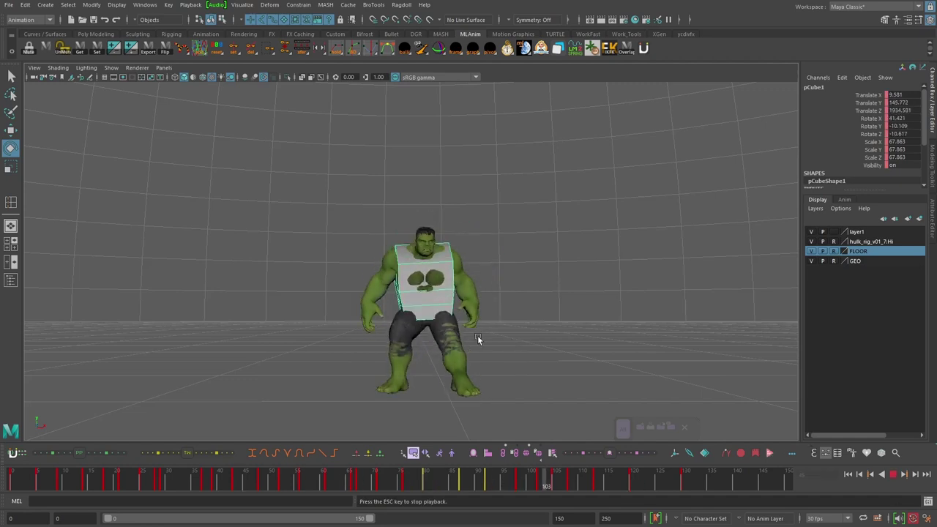
left_click_drag(477, 339, 674, 386, "alt")
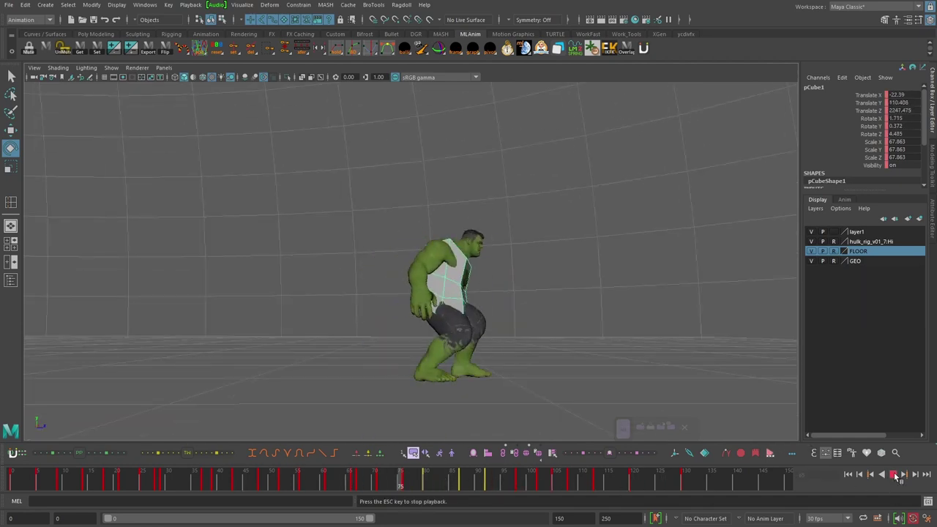
left_click_drag(894, 477, 487, 345, "alt")
key("alt+v")
key("ctrl+z")
key("ctrl+z")
key("alt+v")
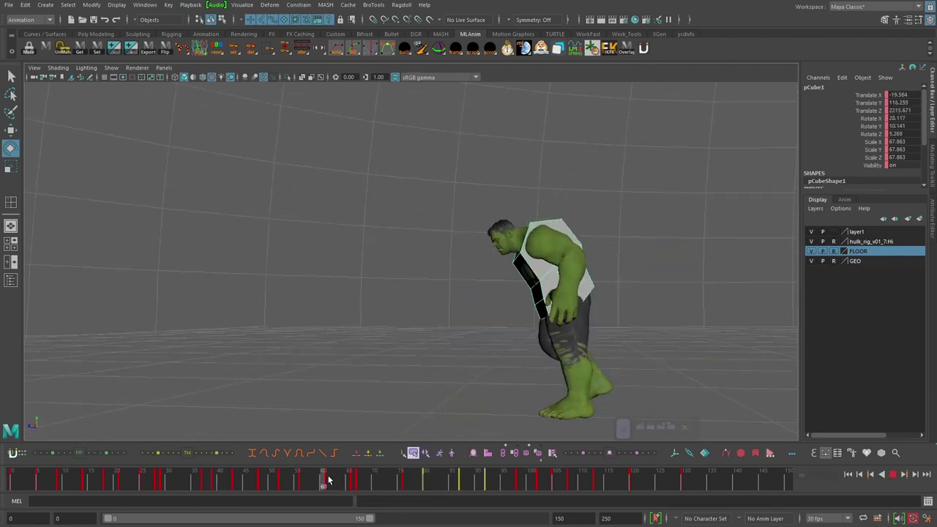
Refine the left foot's step with a breakdown key at frame 69 before its plant at frame 72, and replay it
left_click_drag(397, 481, 368, 484, "shift")
left_click(217, 453)
key("w")
left_click_drag(400, 409, 405, 391, "alt")
key("period")
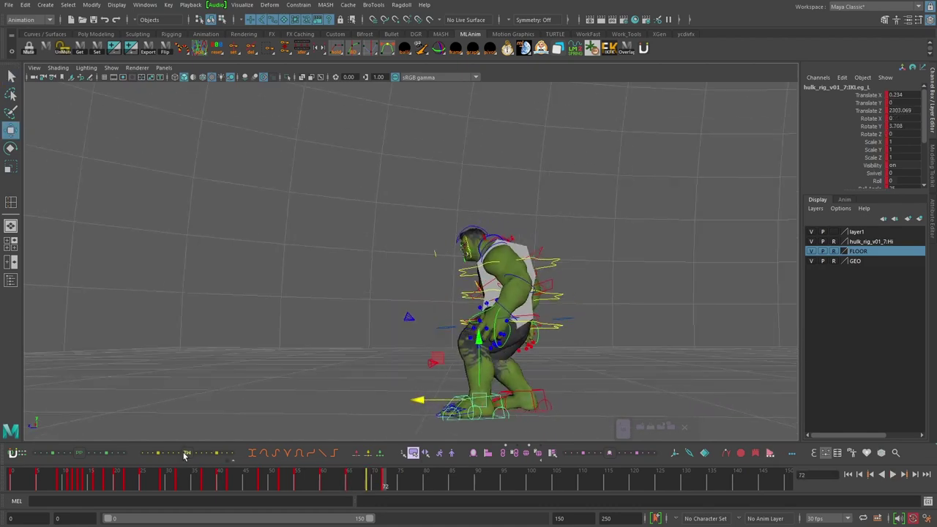
left_click(186, 454)
left_click_drag(381, 480, 313, 474)
key("alt+v")
left_click_drag(432, 359, 493, 349, "alt")
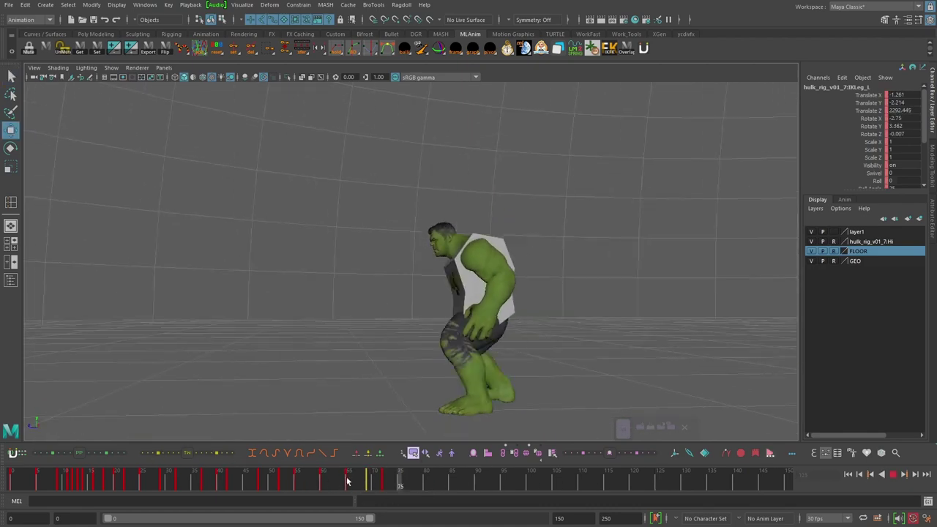
Key the left foot planted at frame 91 and pose it lifted and rotated at frame 95
key("s")
left_click_drag(479, 480, 503, 479)
key("e")
key("w")
left_click_drag(370, 344, 424, 373)
key("e")
key("w")
Pose the left foot's contact at frame 99 and plant it flat at frame 102, at about 2.7 in X and 2215 in Z
left_click(521, 480)
key("e")
left_click_drag(292, 366, 439, 359, "alt")
left_click_drag(505, 366, 366, 374, "alt")
key("w")
left_click_drag(521, 483, 504, 494)
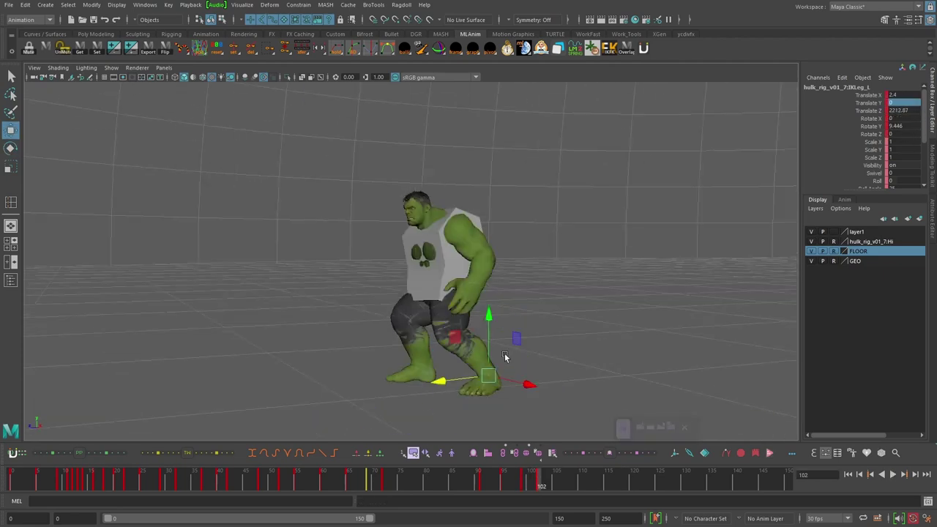
key("alt+v")
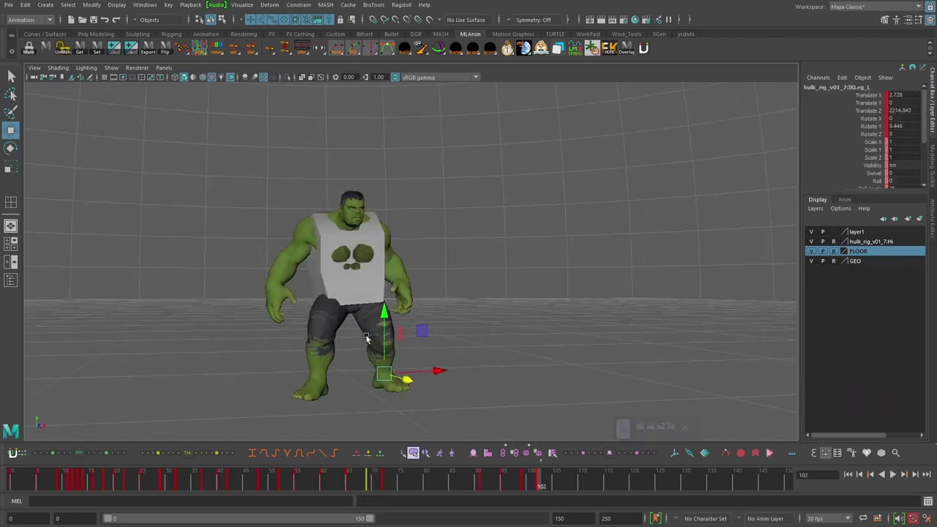
Shift the body cube sideways around frame 92 to about -39.4 in X, over the supporting foot, and replay the settle
left_click(501, 476)
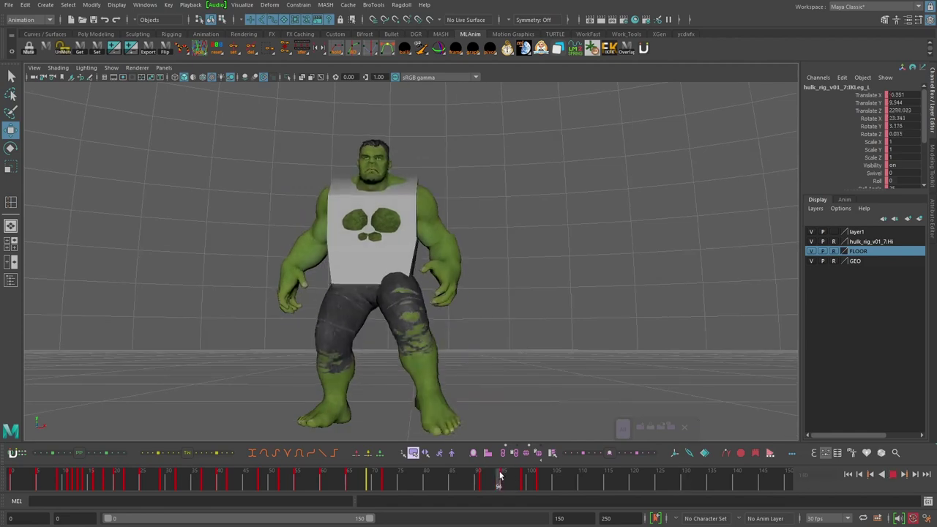
left_click_drag(630, 358, 486, 362, "alt")
left_click(363, 253)
key("comma")
key("comma")
left_click_drag(463, 482, 562, 483)
key("alt+v")
left_click(892, 475)
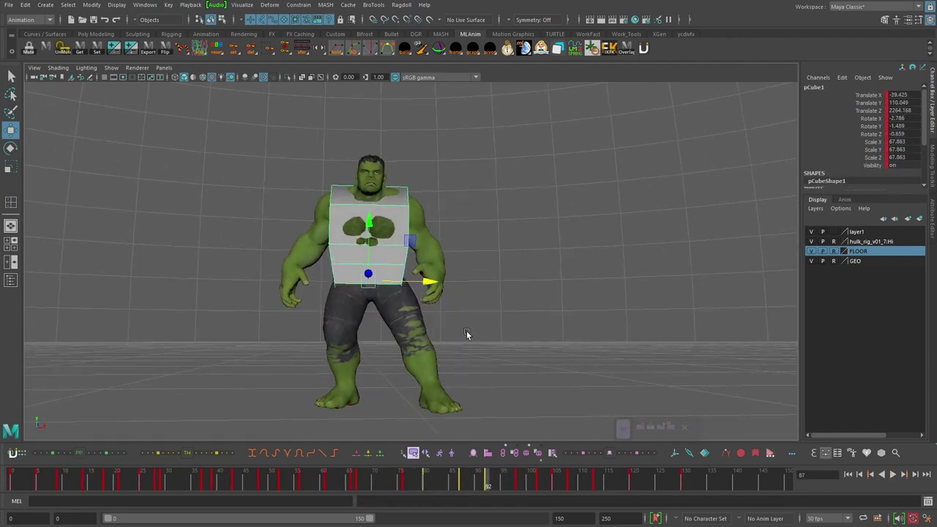
left_click_drag(483, 481, 379, 481)
key("alt+v")
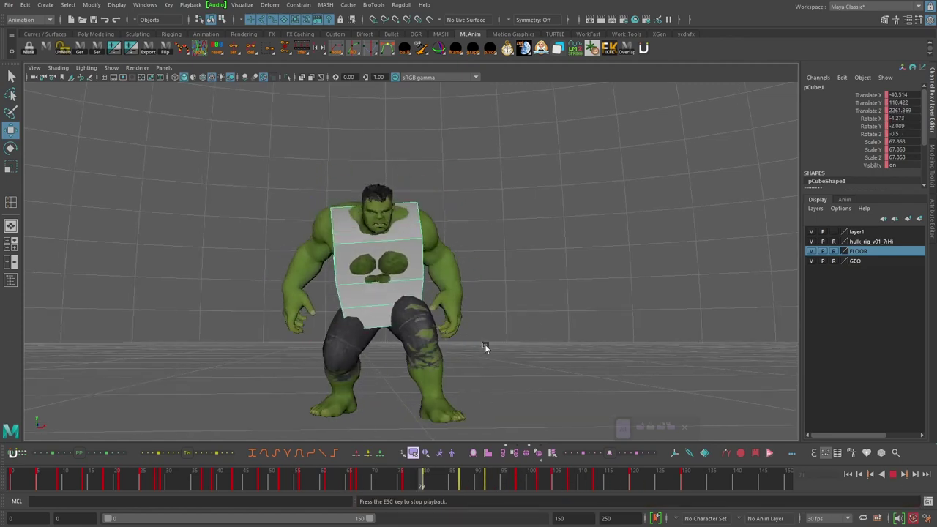
left_click_drag(466, 355, 542, 366, "alt")
left_click_drag(446, 475, 293, 479, "alt")
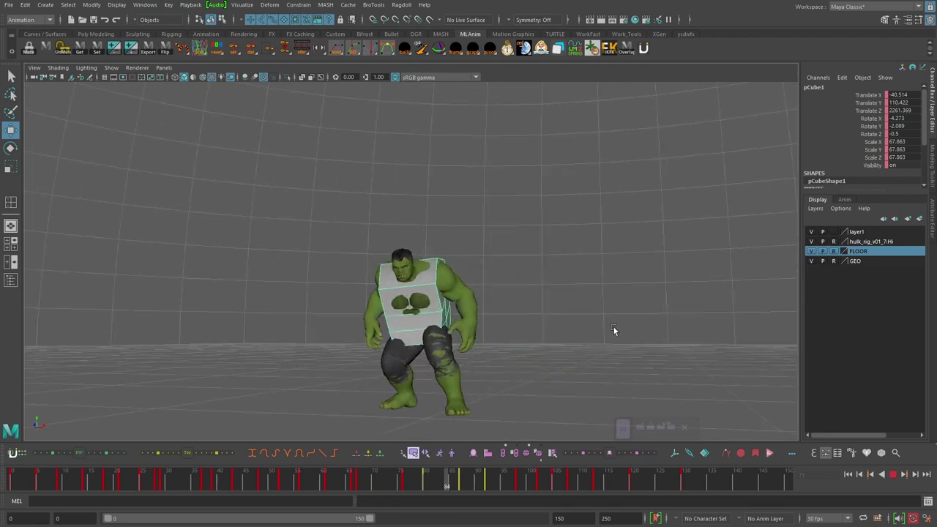
Select the left foot control and check its rotation around frames 48 to 51 from the front and side
left_click(388, 380)
key("alt+v")
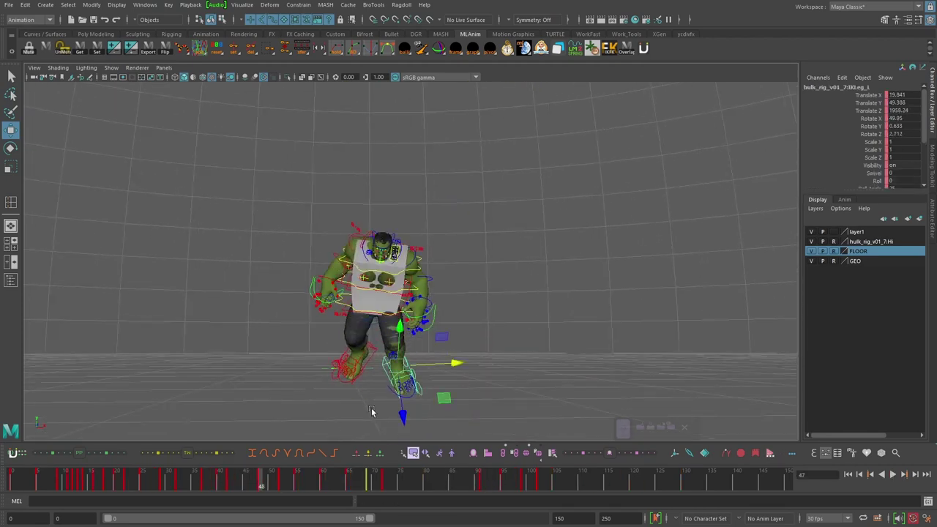
key("e")
left_click_drag(450, 416, 275, 429, "alt")
left_click_drag(266, 483, 275, 481)
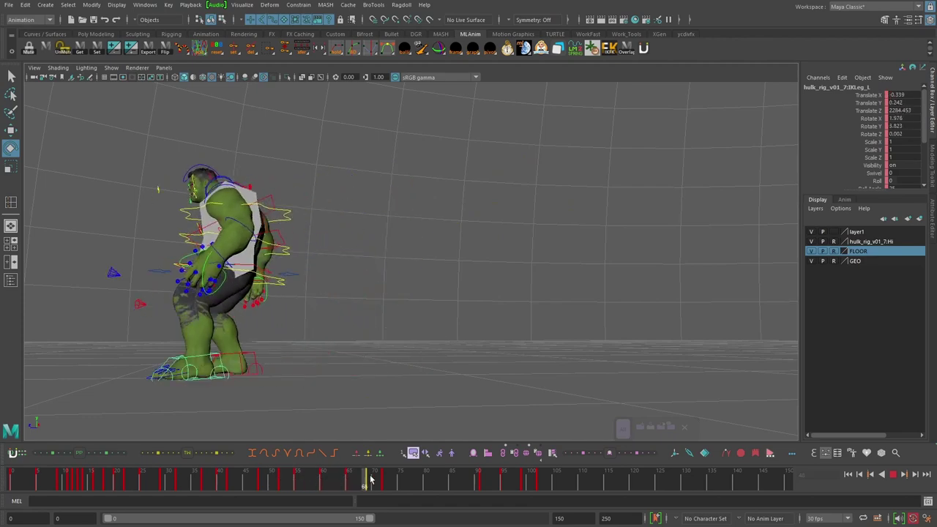
left_click_drag(347, 371, 446, 348, "alt")
key("alt+v")
Retime the body cube's Rotate X keys in the Graph Editor to frames 64 and 68, with about 1.0 at frame 68
left_click(332, 265)
key("q")
key("alt+v")
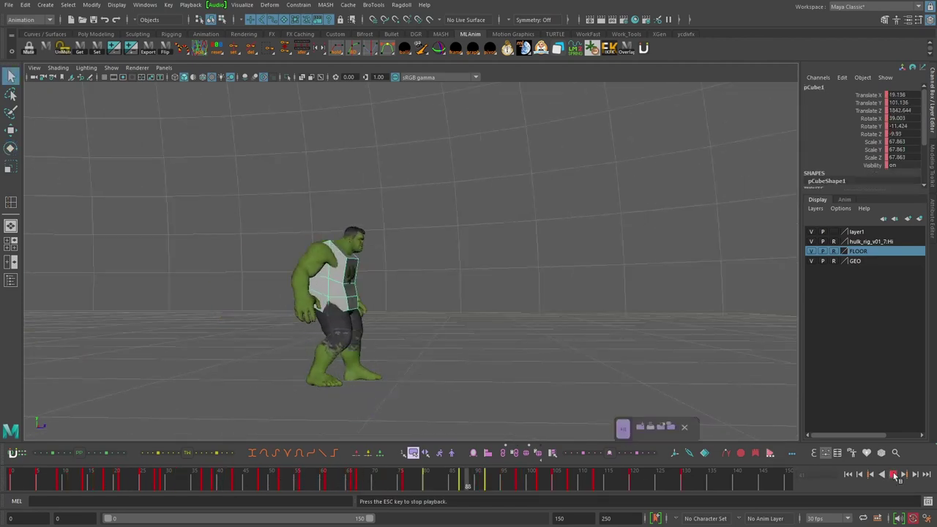
left_click_drag(596, 135, 528, 186)
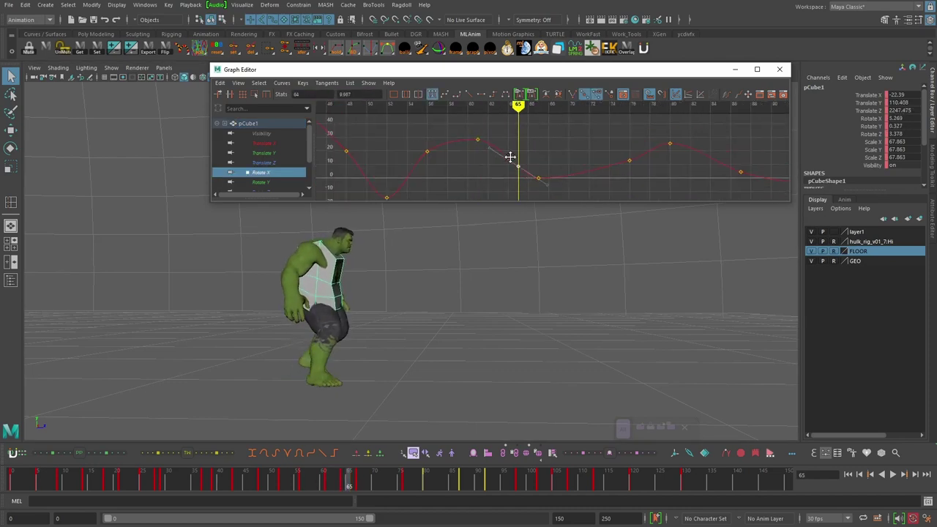
left_click(894, 475)
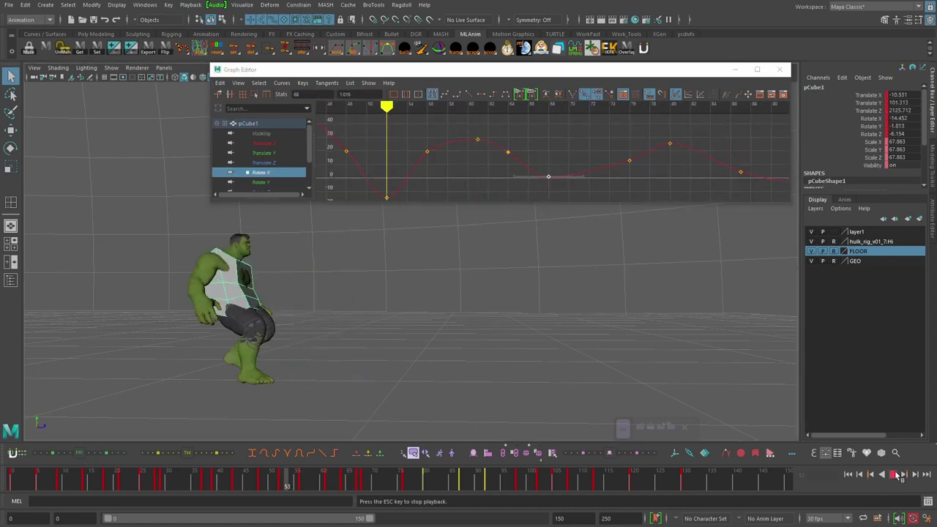
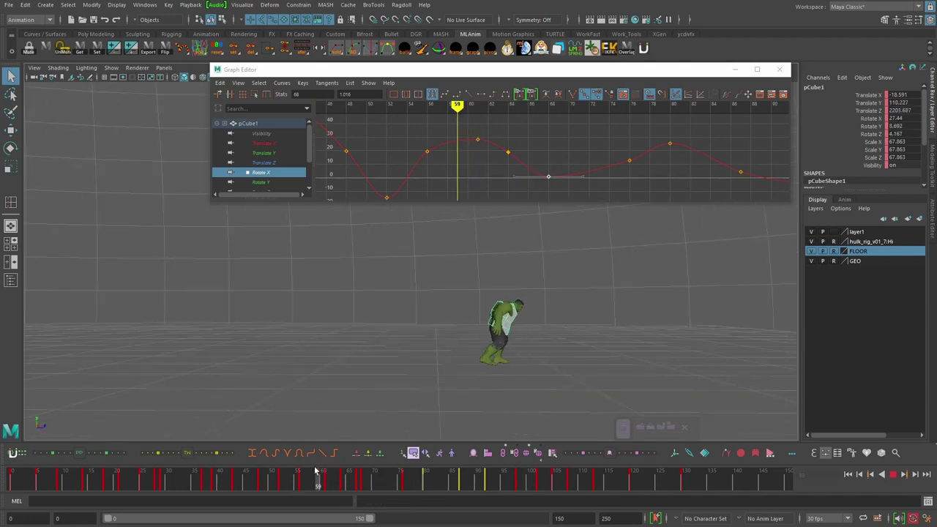
Replay the steps after the landing from the side and examine the right foot around frame 60
left_click(268, 477)
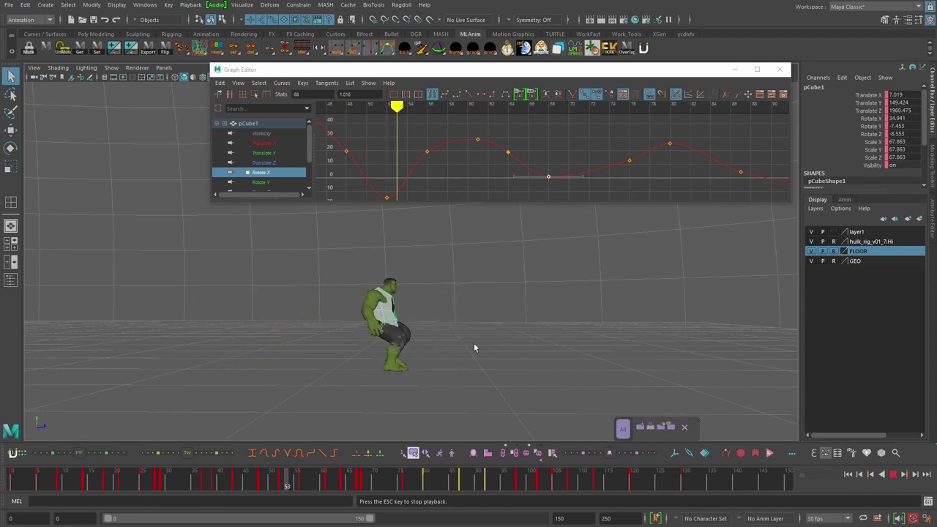
left_click(893, 478)
left_click(421, 375)
left_click(326, 480)
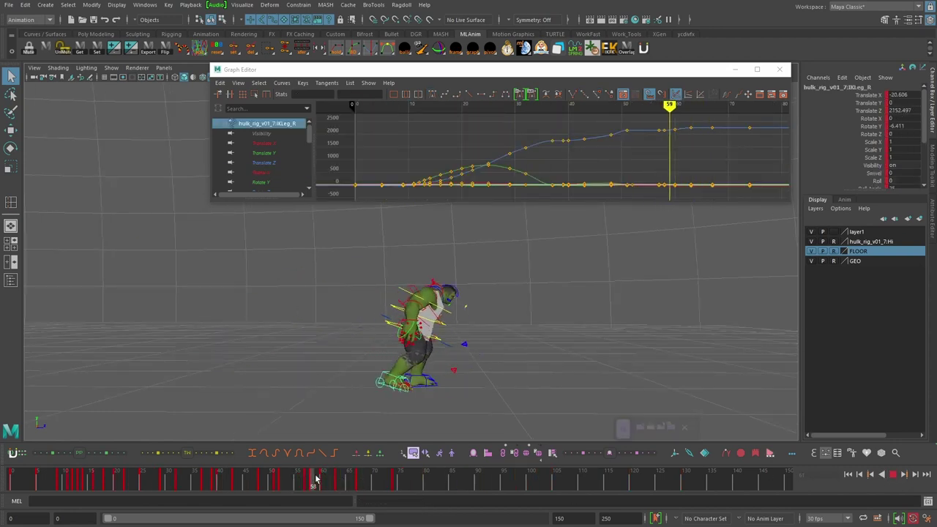
Select all rig controls and slide the later keys forward in time, delaying the settle by about six frames
left_click(622, 429)
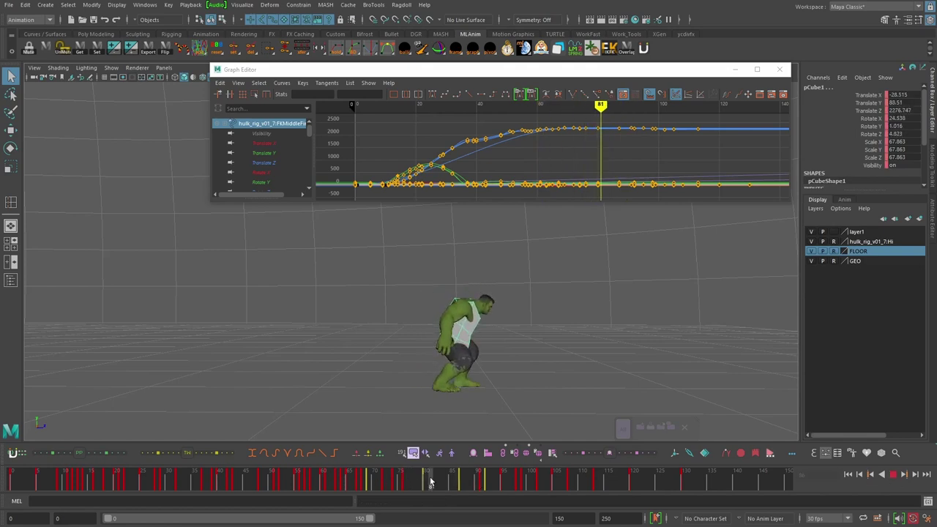
left_click_drag(667, 484, 722, 484, "shift")
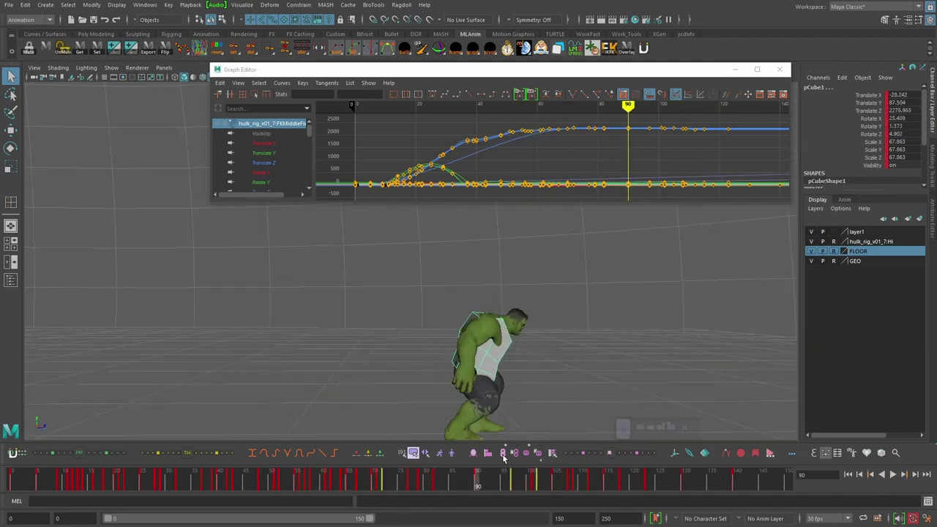
left_click_drag(757, 483, 470, 483, "shift")
key("alt+v")
left_click(469, 484)
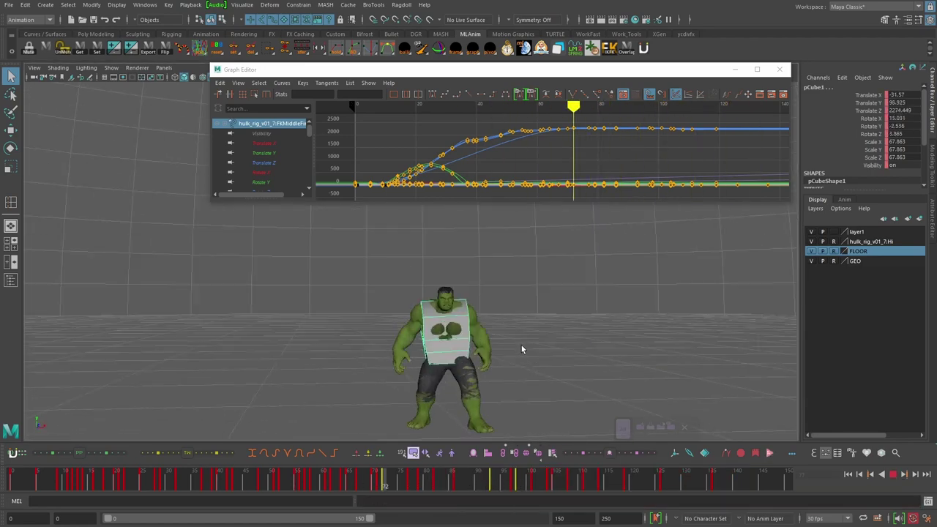
Select the right foot control and examine its step around frame 64 from the side and front
left_click(333, 478)
left_click(560, 406)
left_click_drag(286, 474, 345, 473)
left_click_drag(361, 376, 429, 388, "alt")
left_click(398, 405)
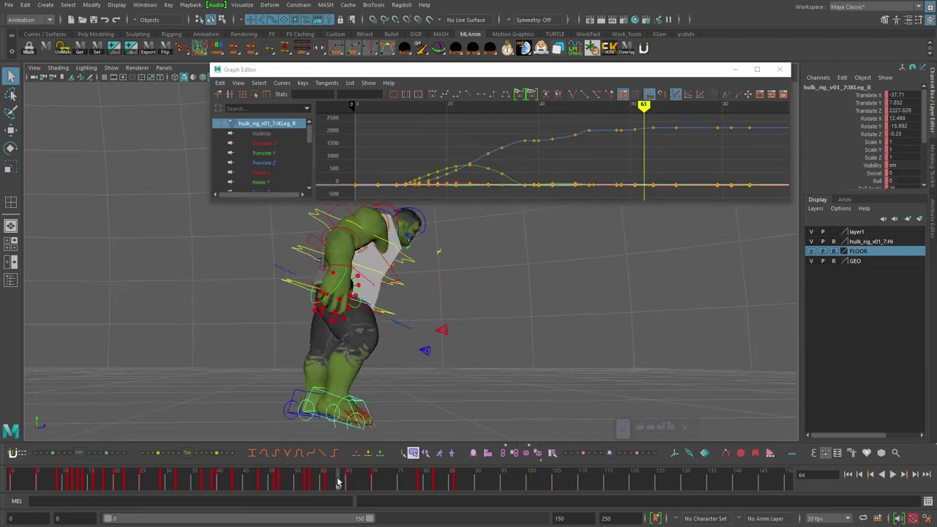
left_click_drag(512, 379, 370, 377, "alt")
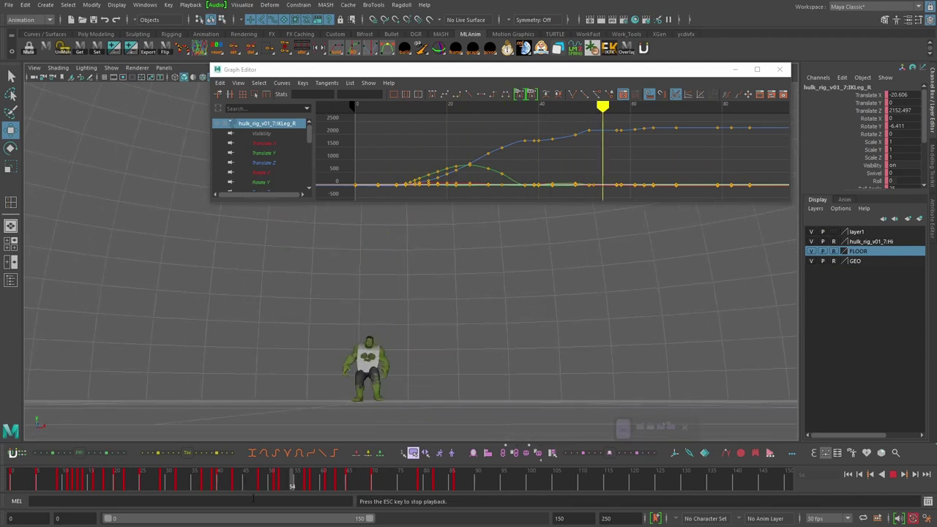
Select all rig controls together with the body cube and close the Graph Editor
key("alt+v")
left_click(628, 434)
scroll(438, 371, "down", 5)
middle_click_drag(441, 352, 486, 335, "alt")
key("alt+shift+v")
left_click(780, 70)
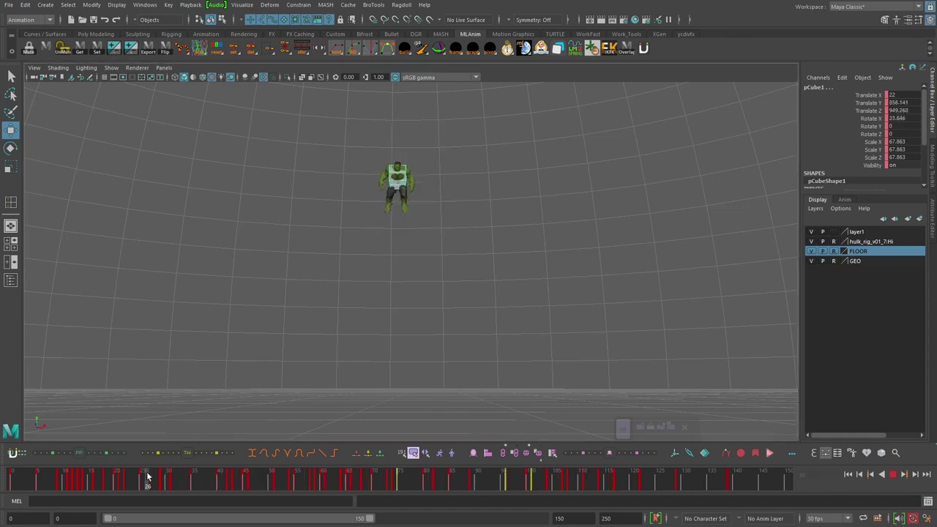
Replay the jump, landing and following steps from the front and examine the motion up to about frame 79
left_click(259, 481)
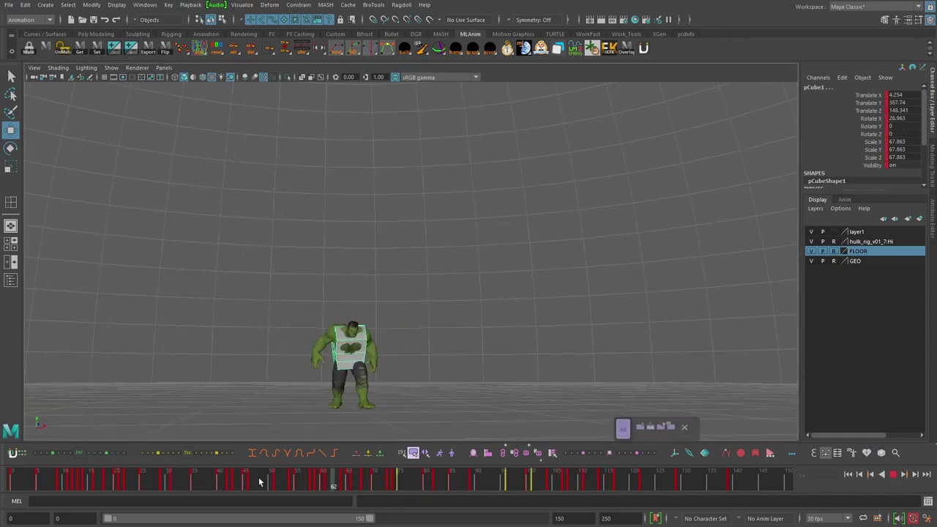
left_click(273, 487)
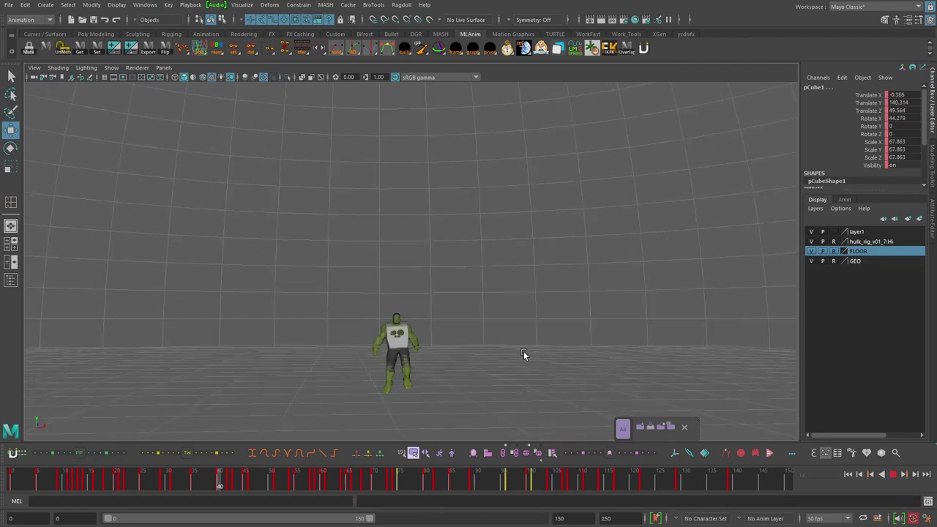
left_click(892, 475)
left_click(892, 475)
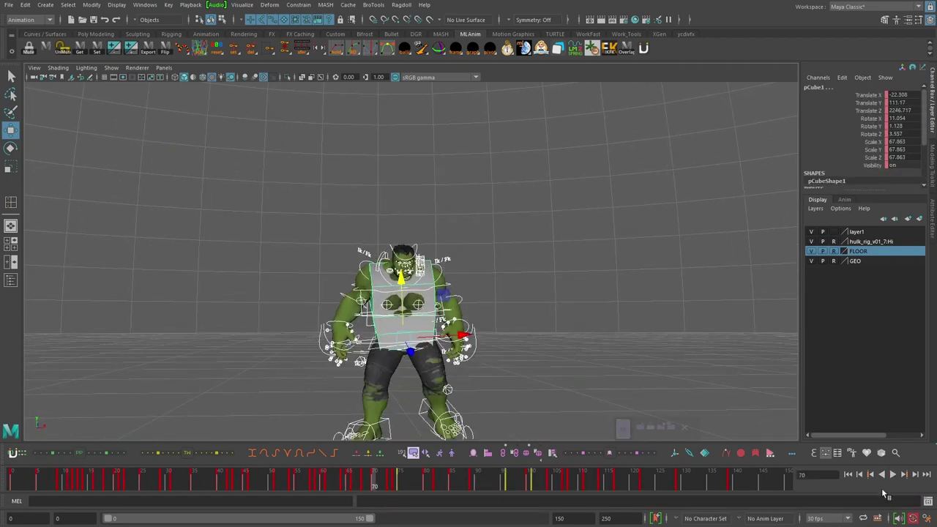
left_click(422, 477)
left_click(893, 476)
left_click(893, 476)
Select the keys of all controls from about frame 80 onward and slide them slightly earlier in time
left_click_drag(425, 483, 755, 485, "shift")
left_click_drag(588, 486, 582, 486)
left_click_drag(427, 483, 456, 483)
key("alt+v")
key("alt+v")
Clear the surplus keys around frame 82 and slide the remaining settle keys a few frames earlier
key("s")
right_click(442, 483)
left_click(483, 326)
left_click_drag(729, 483, 455, 483, "shift")
left_click_drag(595, 486, 590, 487)
key("alt+v")
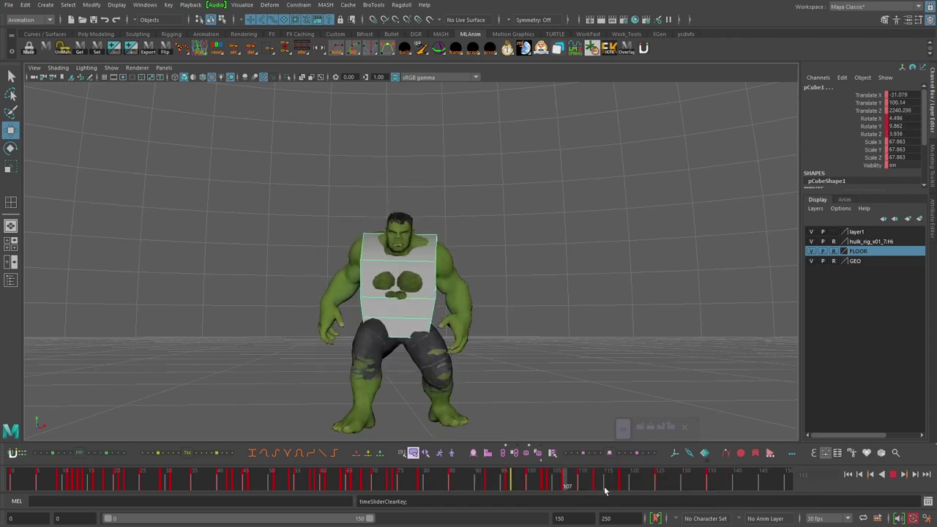
key("Escape")
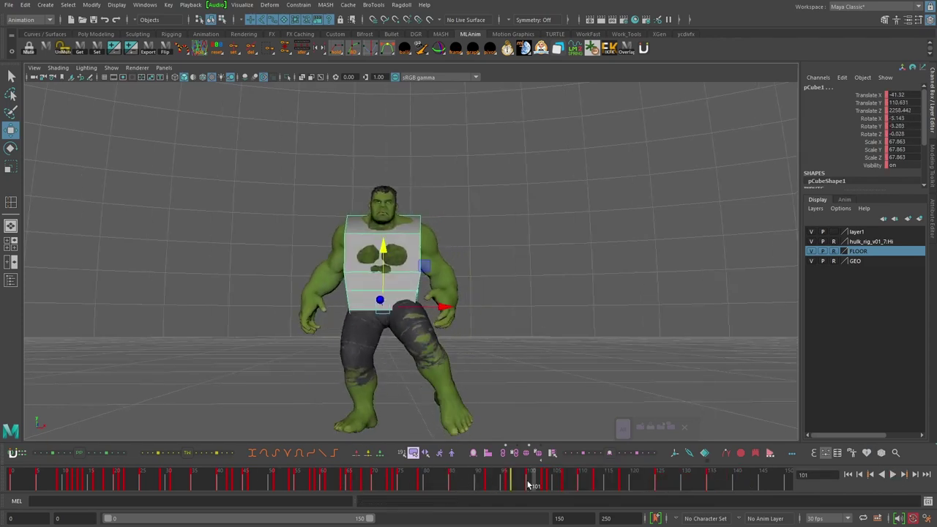
left_click(891, 477)
left_click(891, 477)
mouse_move(446, 334)
left_mouse_down("alt")
mouse_move(522, 346)
mouse_move(464, 334)
left_mouse_up("alt")
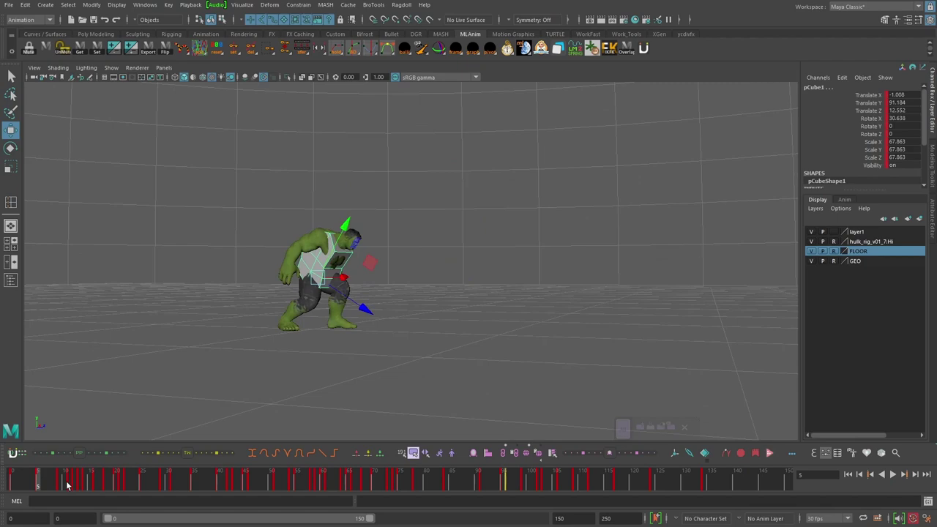
At frame 11, hide the body cube's layer1 and switch the right leg to FK
mouse_move(67, 486)
left_mouse_down()
mouse_move(96, 481)
mouse_move(69, 479)
left_mouse_up()
left_click_drag(448, 293, 395, 298, "alt")
left_click(466, 304)
left_click(294, 269)
Save the right leg's FK hip, knee and ankle controls as a selection set named RLeg
left_click(309, 300)
left_click_drag(310, 299, 271, 341, "alt")
key("q")
left_click(305, 341, "shift")
key("w")
left_click(642, 427)
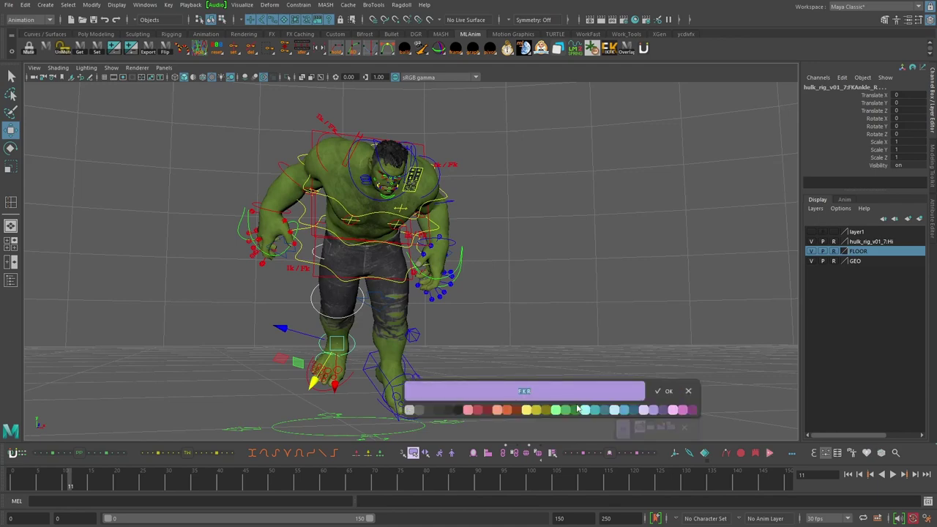
key("Return")
Switch the left leg from IK to FK at frame 11
key("q")
left_click_drag(360, 293, 363, 289, "alt")
left_click(408, 272)
scroll(408, 272, "up", 2)
left_click(414, 274)
middle_click_drag(413, 274, 369, 238)
Save the left leg's FK hip, knee and ankle controls as a selection set named LLeg
left_click(396, 228)
left_click(402, 292, "shift")
left_click(383, 359, "shift")
key("w")
key("Return")
Select both leg sets and key the FK leg controls at frame 11
left_click_drag(417, 320, 506, 322, "alt")
left_click(644, 429, "shift")
key("s")
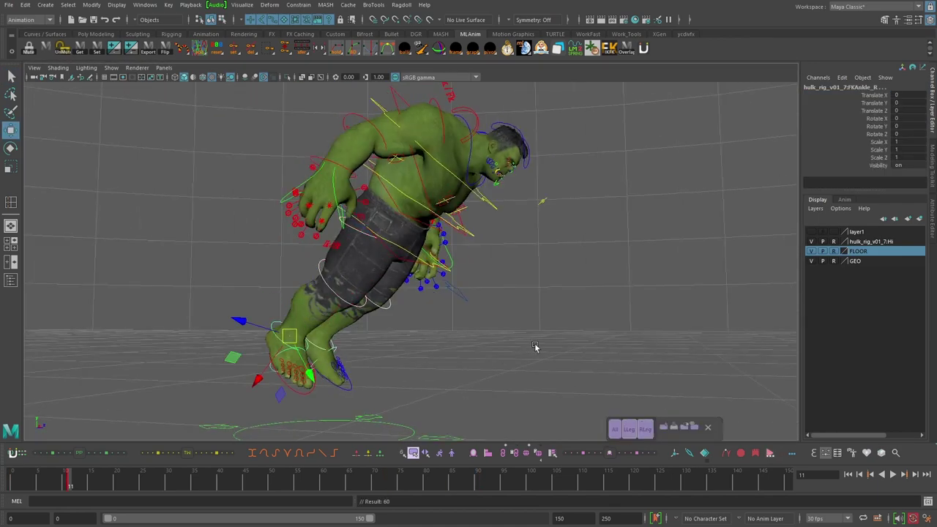
key("comma")
key("period")
Key FKIKBlend on both legs' IK/FK switches at frames 9 and 11, with 0 at frame 11
left_click(447, 333)
left_click_drag(447, 333, 359, 329, "alt")
left_click(268, 246)
left_click(417, 246, "shift")
left_click(875, 95)
key("s")
left_click_drag(526, 234, 633, 235, "alt")
key("alt+comma")
key("alt+comma")
middle_click_drag(507, 285, 508, 241, "alt")
key("alt+period")
key("alt+period")
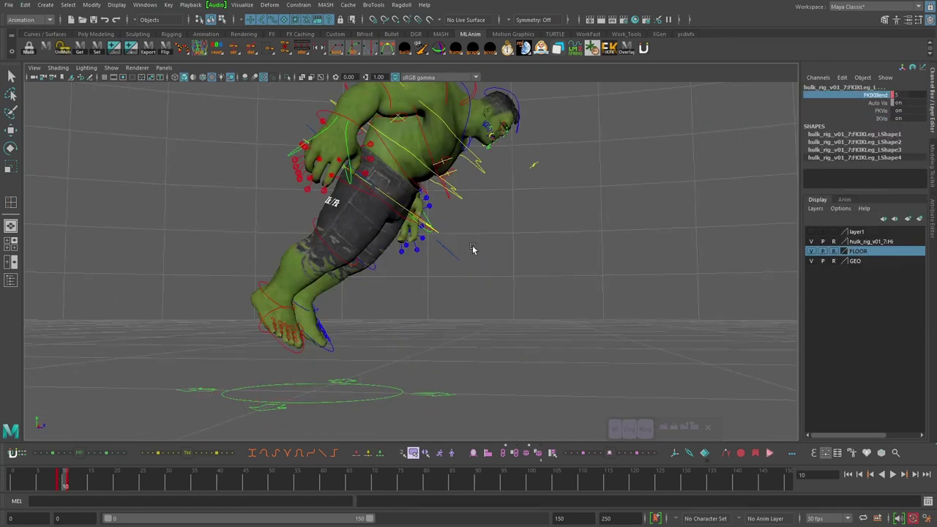
Replay the jump to check the legs' IK-to-FK switch and key the FK leg controls again at frame 11
key("alt+v")
left_click_drag(451, 312, 393, 321, "alt")
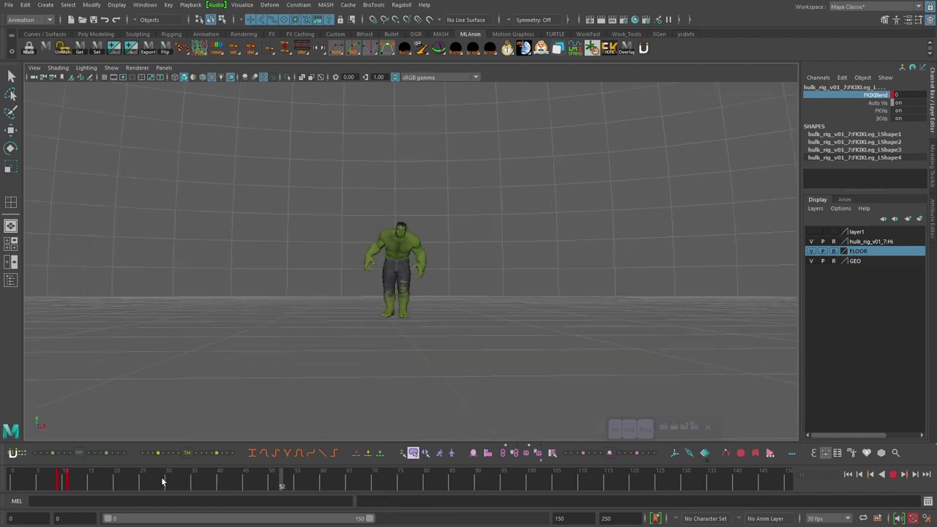
left_click_drag(207, 322, 426, 325, "alt")
key("Escape")
left_click(315, 338)
key("w")
key("s")
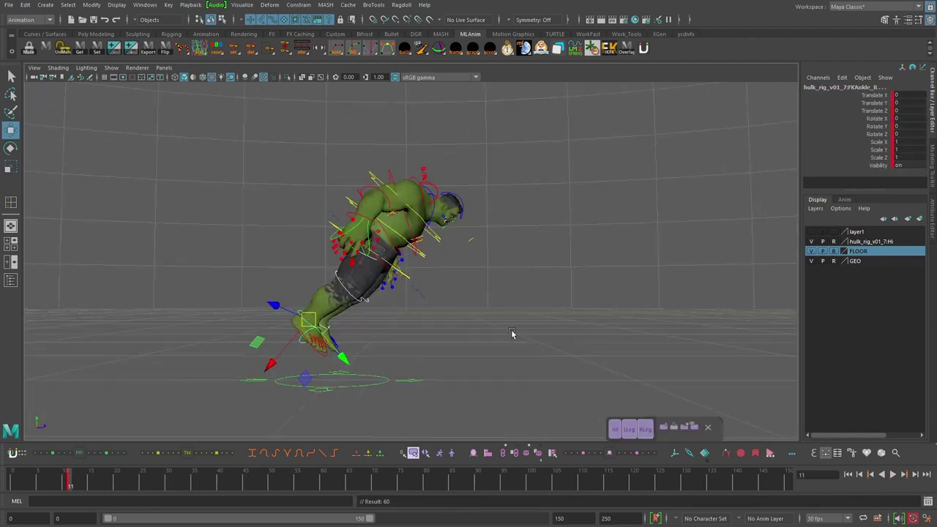
Compare the feet at frames 9 and 11 and rotate the right leg's FK control at frame 11
key("q")
key("alt+comma")
key("alt+comma")
left_click_drag(513, 332, 379, 296, "alt")
key("alt+period")
key("alt+period")
left_click(338, 252)
key("e")
left_click_drag(347, 238, 369, 218)
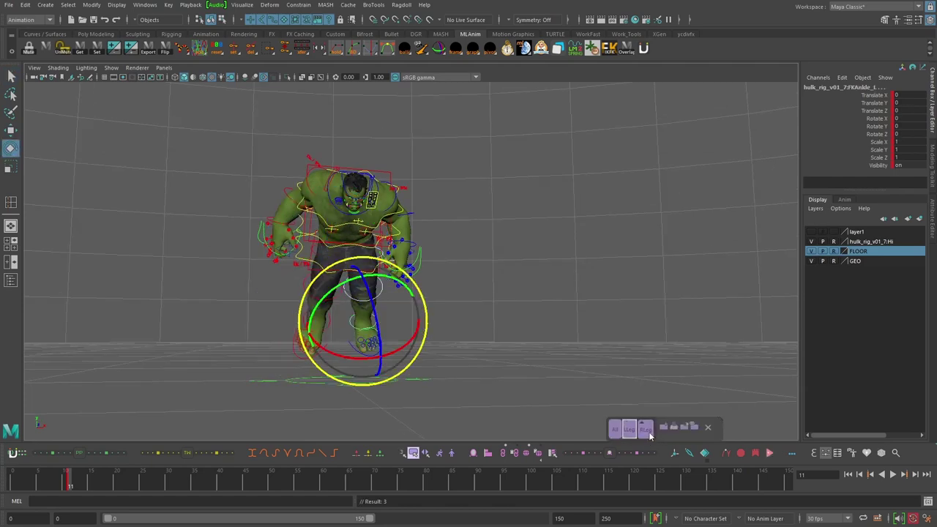
Rotate the left FK hip control forward at frame 11 to a Rotate Z of about 36.3
left_click(649, 435, "shift")
key("q")
left_click_drag(343, 275, 306, 256, "alt")
left_click(379, 319)
left_click_drag(399, 281, 316, 287, "alt")
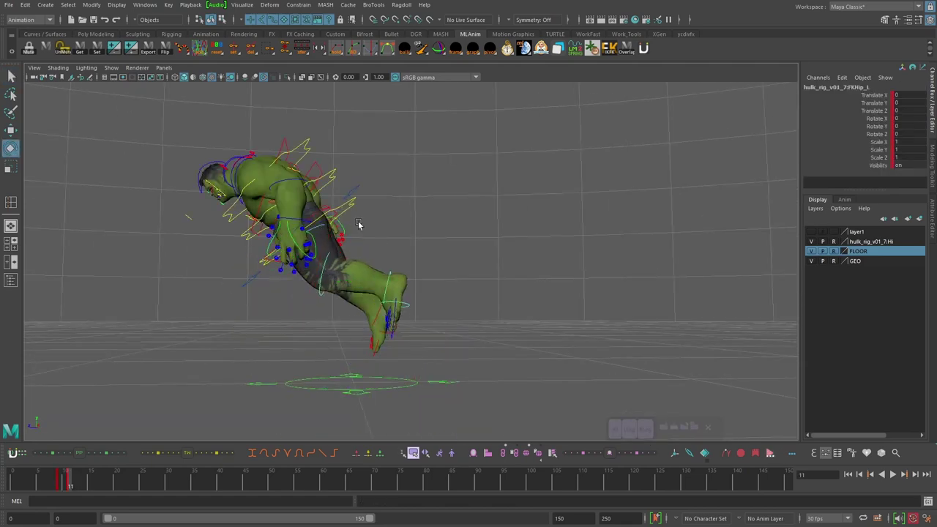
left_click_drag(359, 258, 357, 265)
left_click_drag(322, 298, 402, 306, "alt")
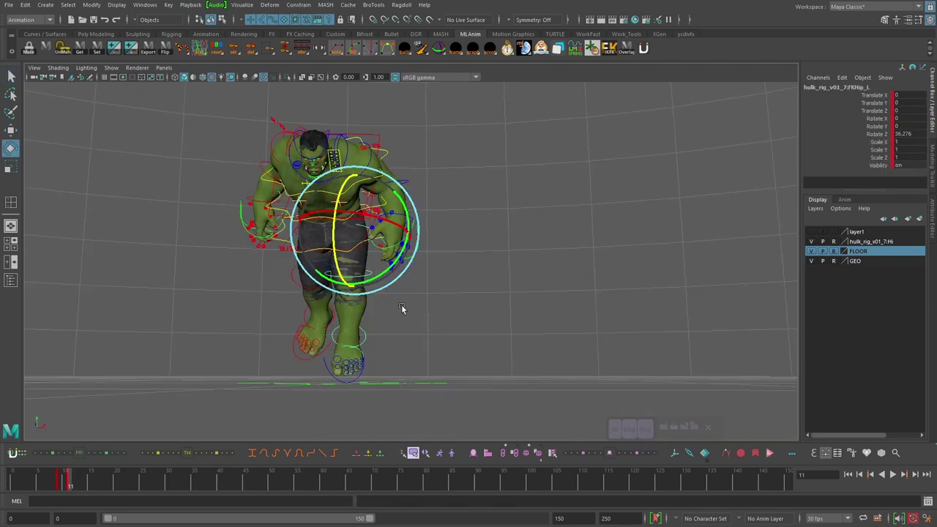
key("comma")
key("period")
key("q")
left_click_drag(278, 291, 329, 299, "alt")
left_click(295, 327)
key("comma")
key("e")
key("alt+period")
key("ctrl+z")
key("ctrl+z")
key("ctrl+z")
key("ctrl+z")
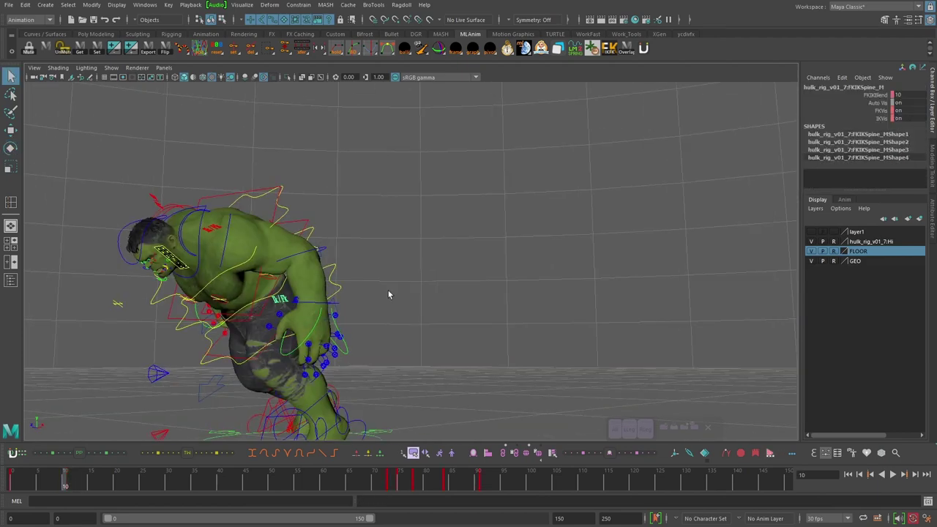
key("ctrl+z")
key("ctrl+z")
key("ctrl+z")
key("ctrl+z")
key("ctrl+z")
key("ctrl+z")
key("ctrl+z")
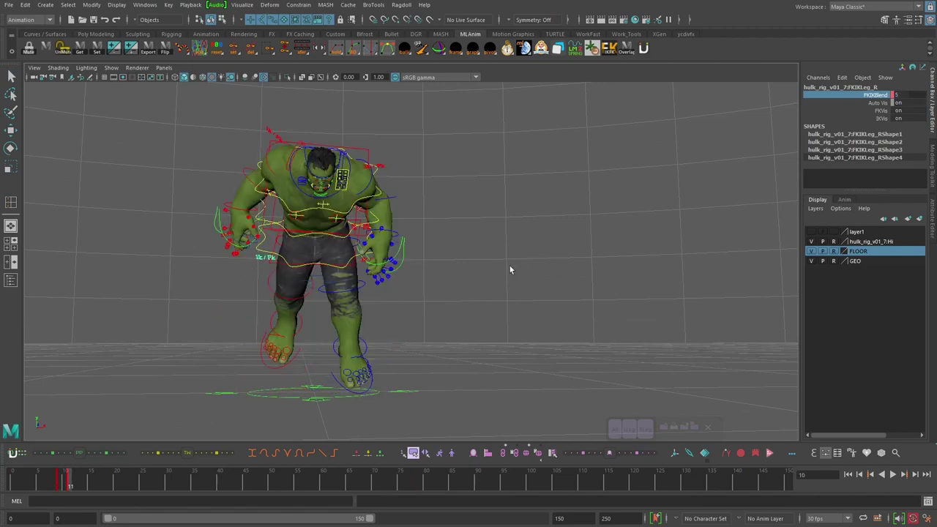
Step between frames 9 and 11 and compare the foot positions across the IK-to-FK switch
right_click_drag(527, 243, 512, 271, "alt")
key("alt+comma")
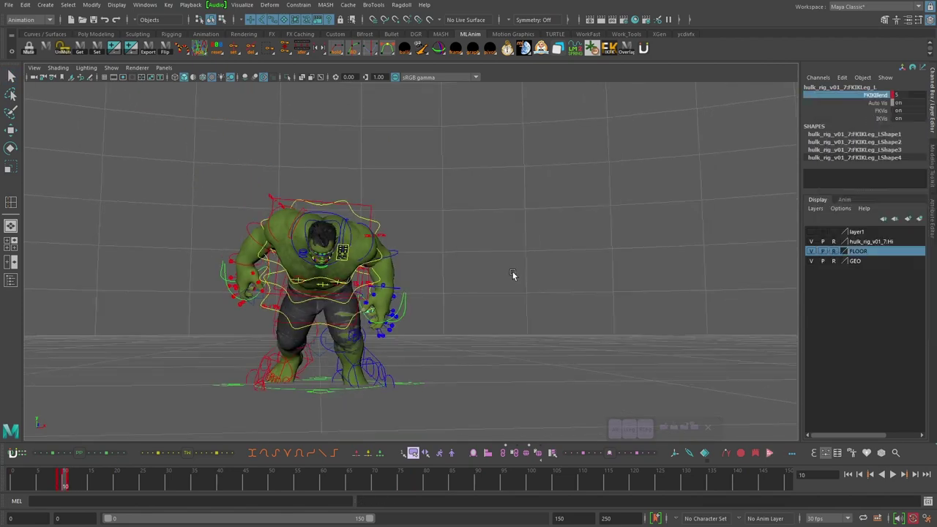
key("alt+comma")
key("q")
left_click(382, 362)
key("alt+period")
key("alt+period")
left_click(371, 240)
key("ctrl+z")
key("ctrl+z")
key("ctrl+z")
key("ctrl+z")
key("ctrl+z")
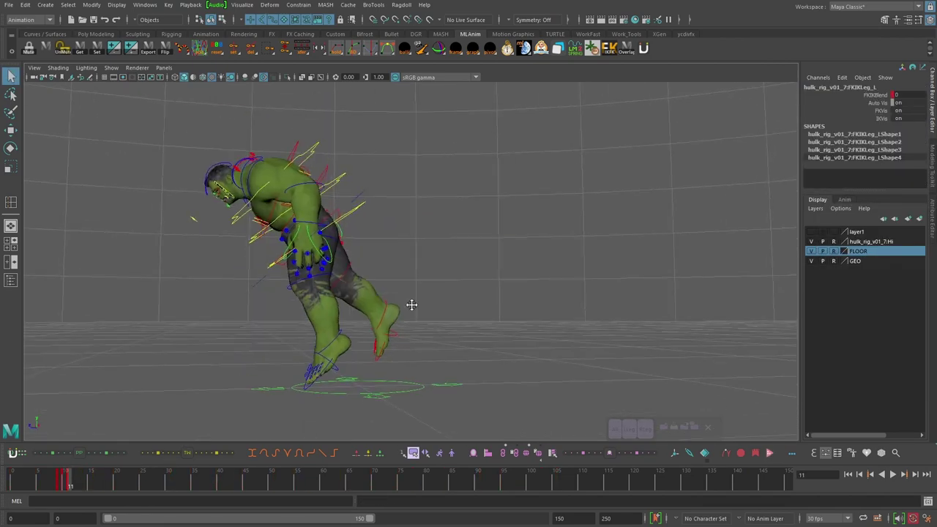
Pose the FK leg controls at frame 15, including the right ankle, so both legs trail behind the body
right_click_drag(524, 329, 556, 314, "alt")
left_click(456, 184)
key("e")
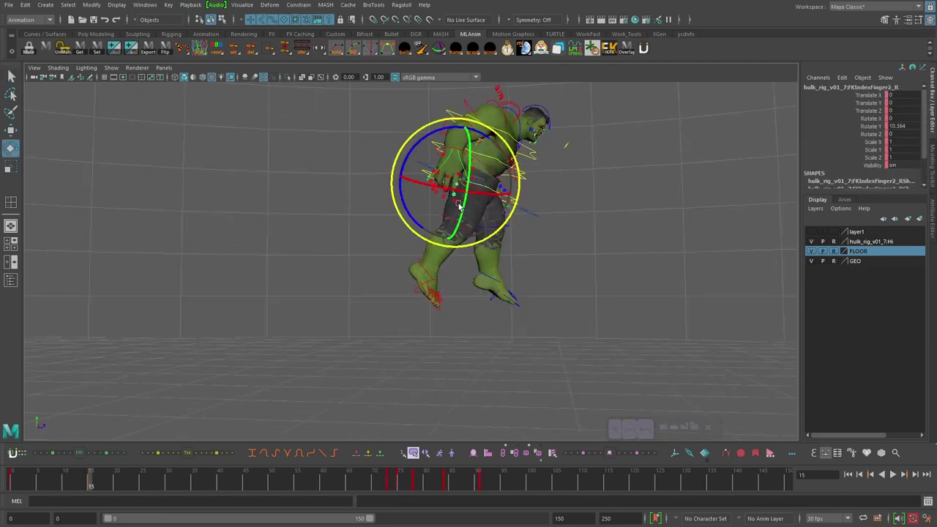
left_click(410, 278)
left_click_drag(459, 270, 347, 266, "alt")
key("ctrl+z")
key("w")
key("e")
key("alt+comma")
key("alt+comma")
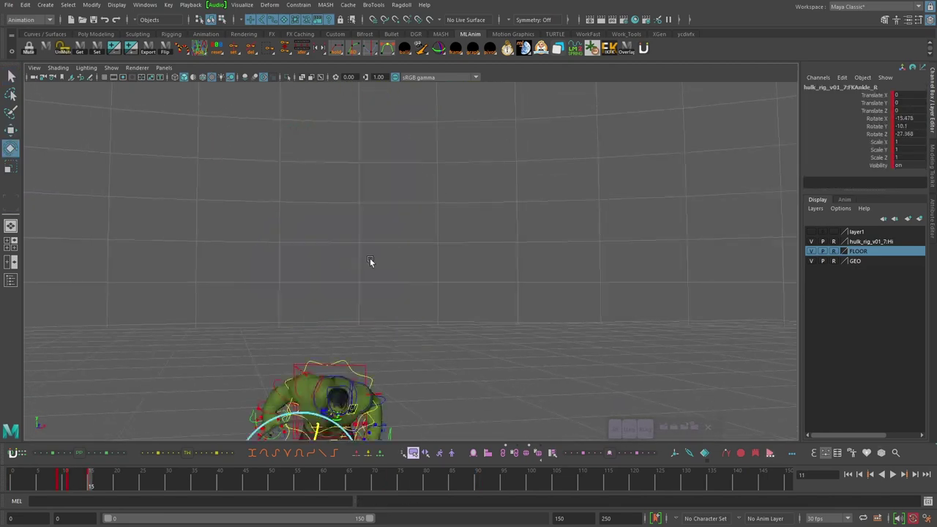
key("alt+period")
key("alt+period")
Select the hybrid IK spine controls at frame 15 and check the torso pose from both sides
left_click(400, 191)
key("comma")
key("period")
left_click_drag(378, 221, 293, 220, "alt")
key("q")
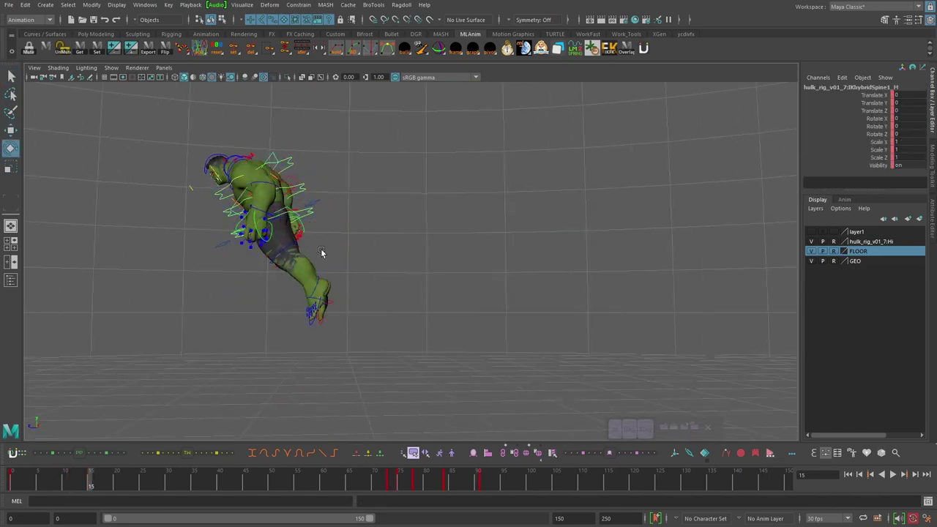
left_click(341, 276)
key("q")
left_click_drag(341, 276, 456, 289, "alt")
key("e")
key("comma")
key("period")
left_click(395, 278)
key("q")
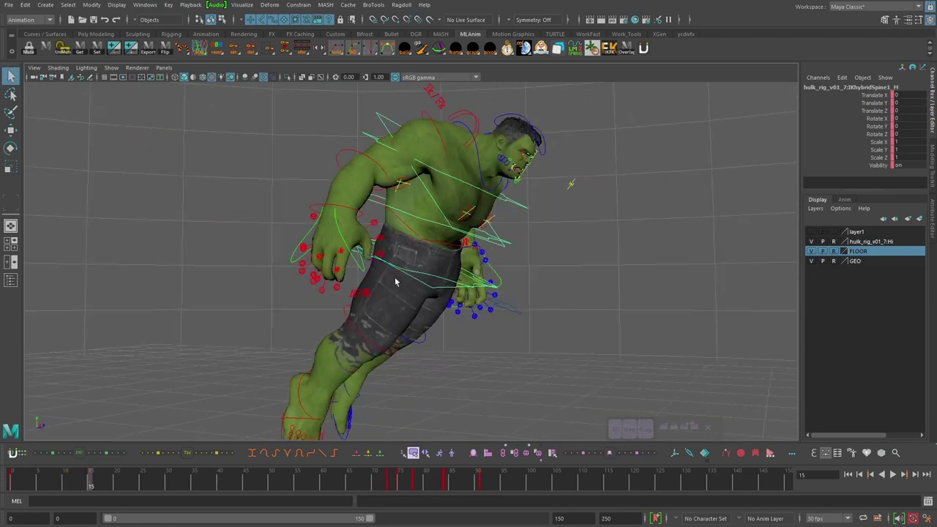
Undo the recent series of spine, hip and ankle control edits around frames 9 to 15
key("ctrl+z")
key("ctrl+z")
key("ctrl+z")
key("ctrl+z")
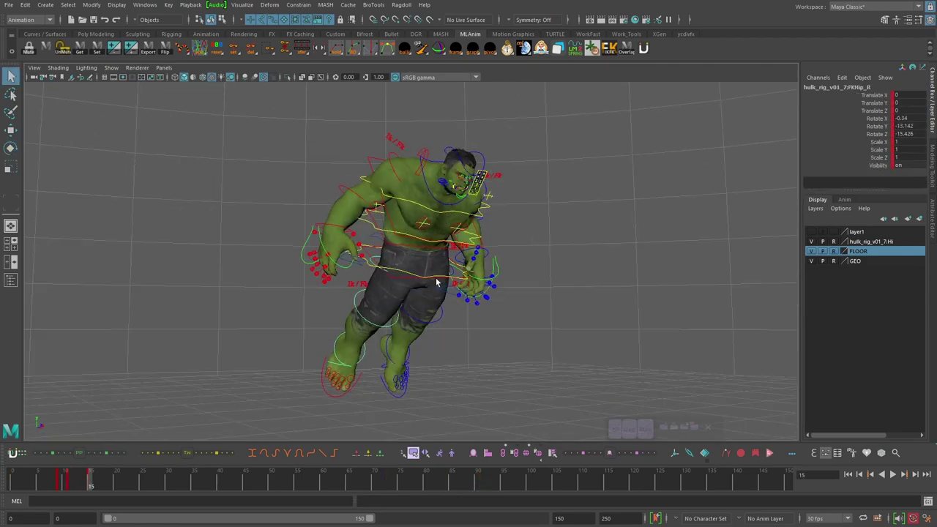
key("ctrl+z")
key("ctrl+z")
key("ctrl+z")
key("ctrl+z")
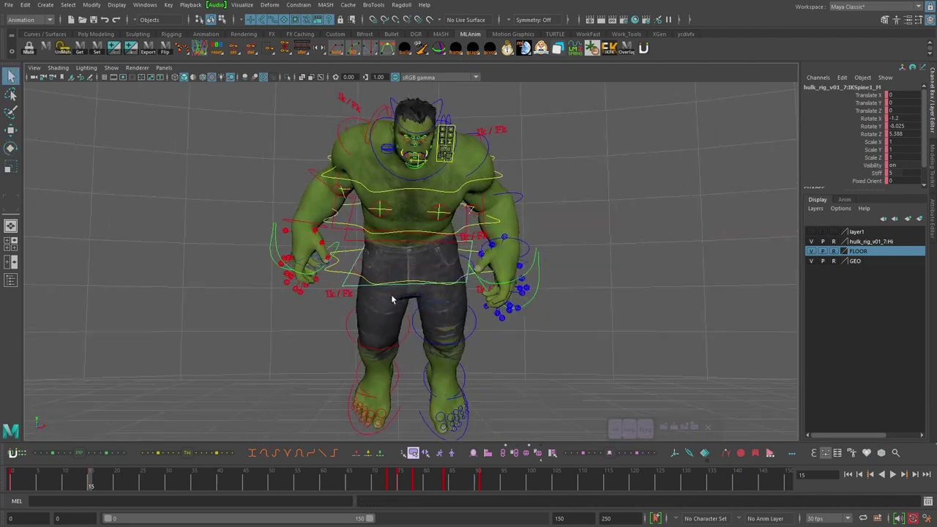
key("ctrl+z")
key("ctrl+z")
key("ctrl+z")
key("ctrl+z")
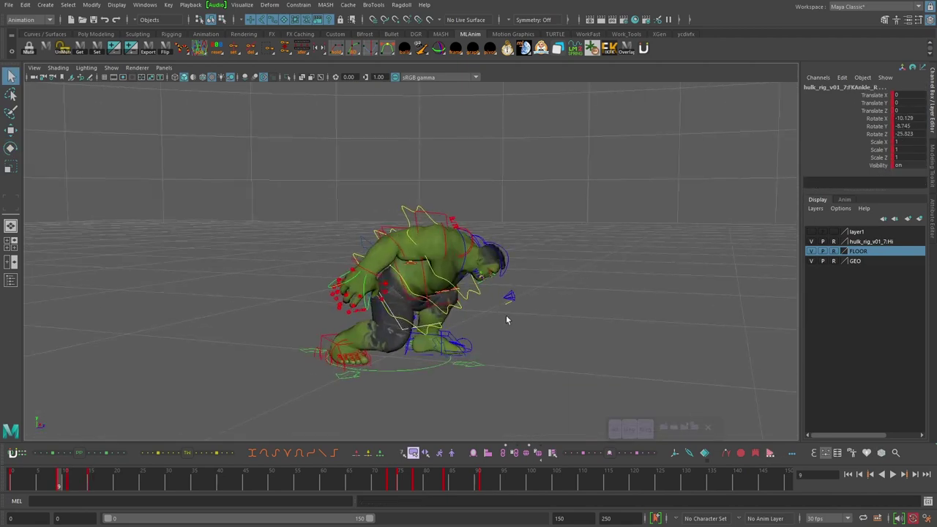
key("ctrl+z")
key("ctrl+z")
key("ctrl+z")
key("ctrl+z")
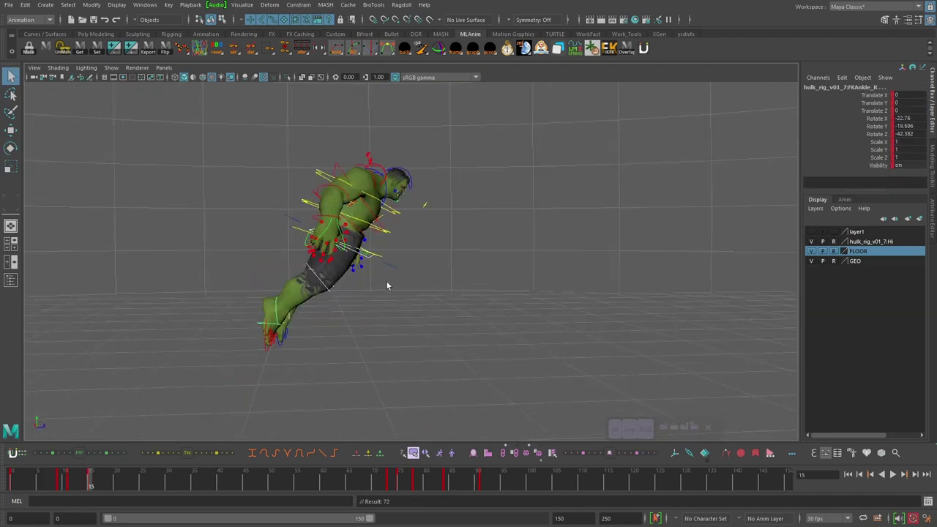
key("ctrl+z")
key("ctrl+z")
key("ctrl+z")
key("ctrl+z")
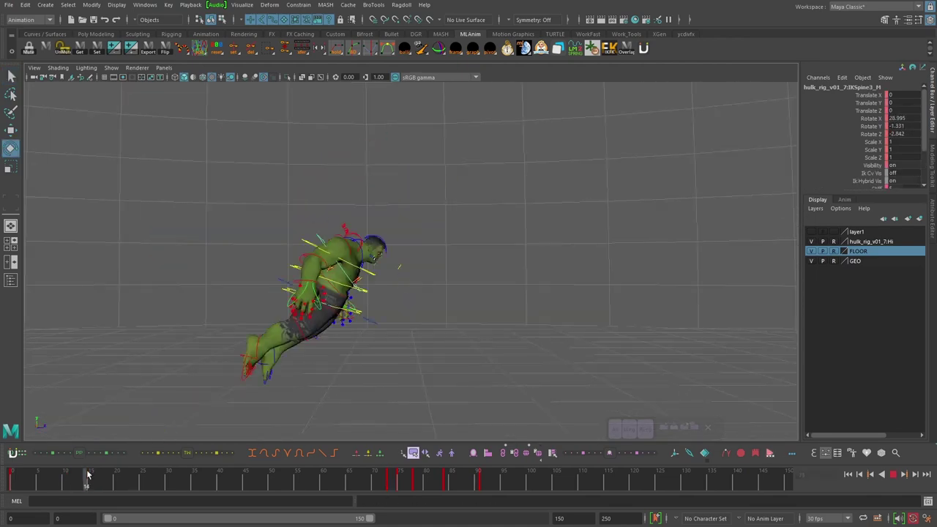
key("ctrl+z")
key("ctrl+z")
Refine the hip control rotations at frame 15, comparing the airborne pose with the frame 11 key
key("comma")
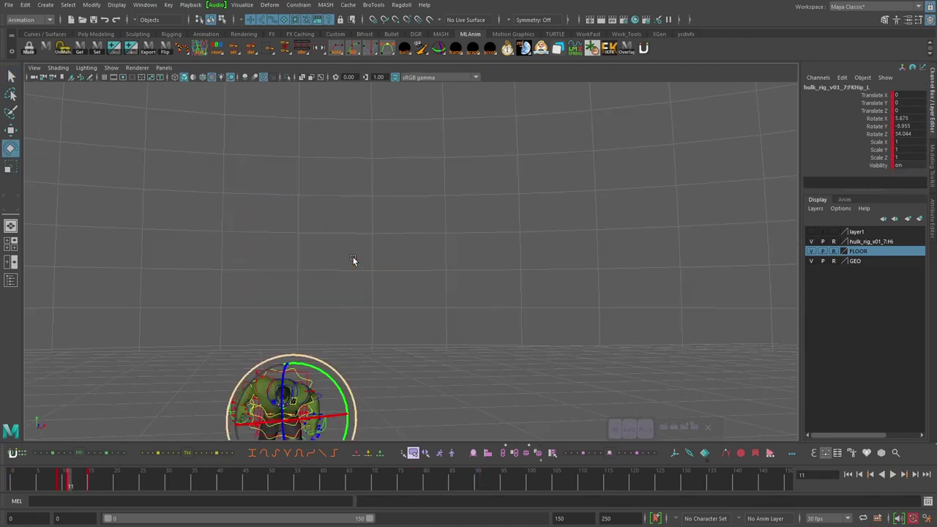
key("period")
left_click_drag(311, 140, 320, 254, "alt")
key("alt+comma")
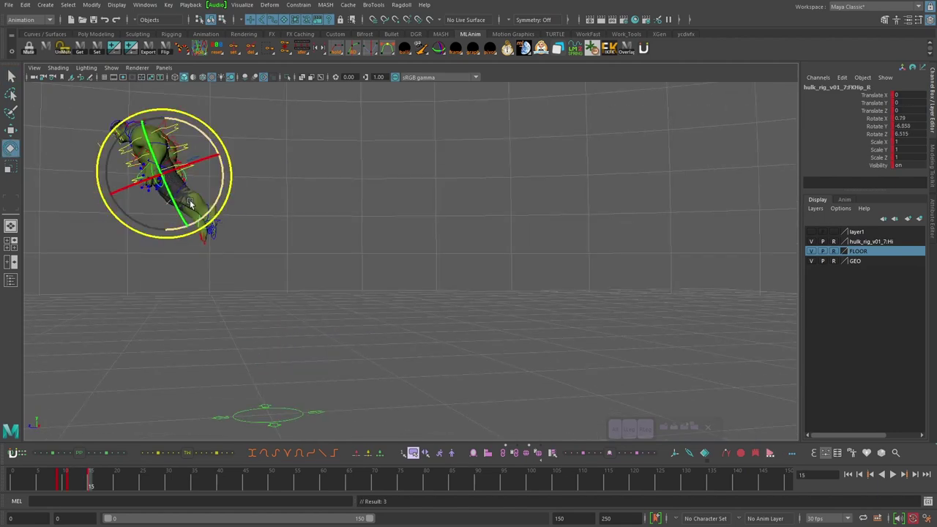
key("comma")
left_click_drag(283, 219, 575, 248, "alt")
key("period")
key("q")
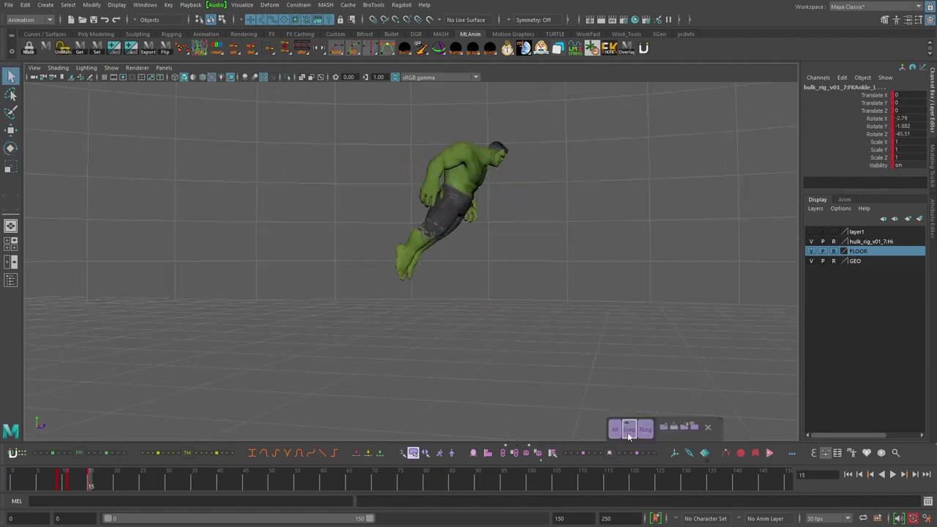
Select the left leg controls and adjust the knee bend at frame 24, undoing the last changes
left_click(628, 432)
key("w")
left_click(470, 192)
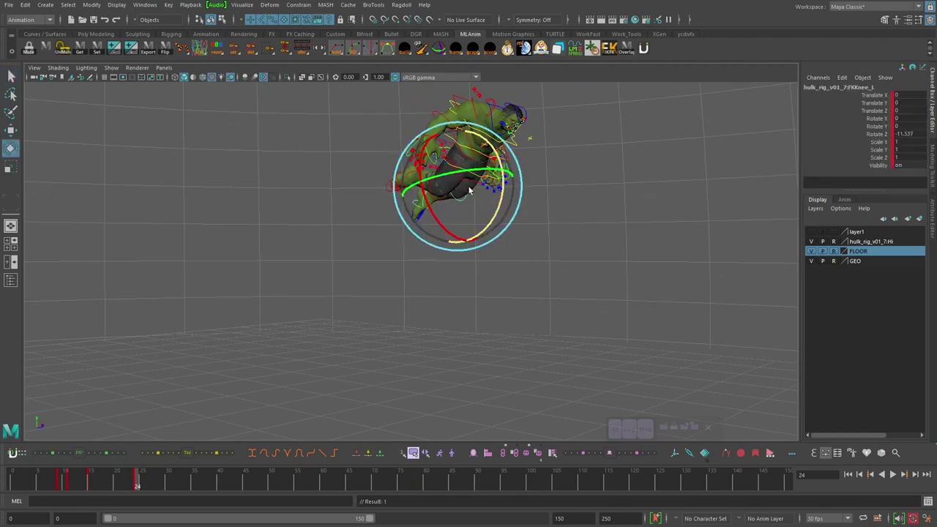
left_click(559, 241)
left_click_drag(470, 192, 319, 215, "alt")
key("q")
left_click_drag(373, 187, 401, 250, "alt")
key("alt+comma")
key("alt+comma")
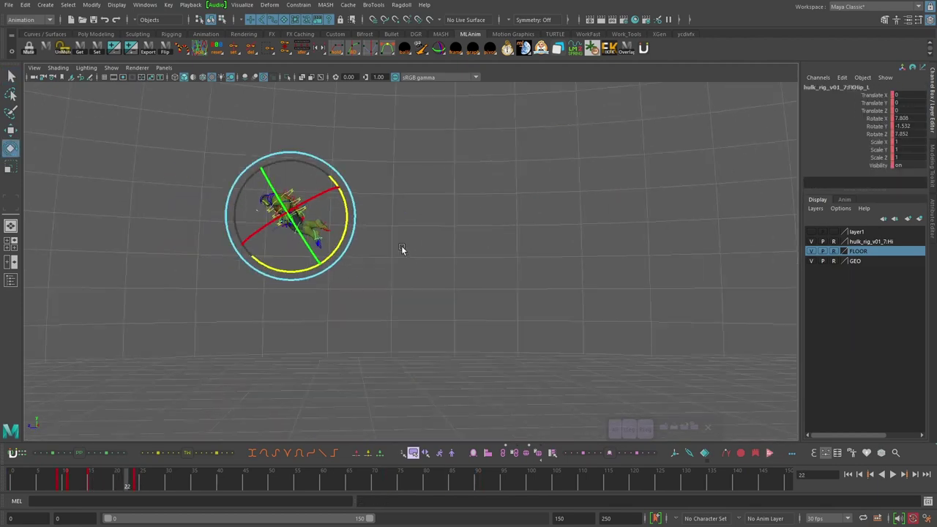
key("ctrl+z")
key("ctrl+z")
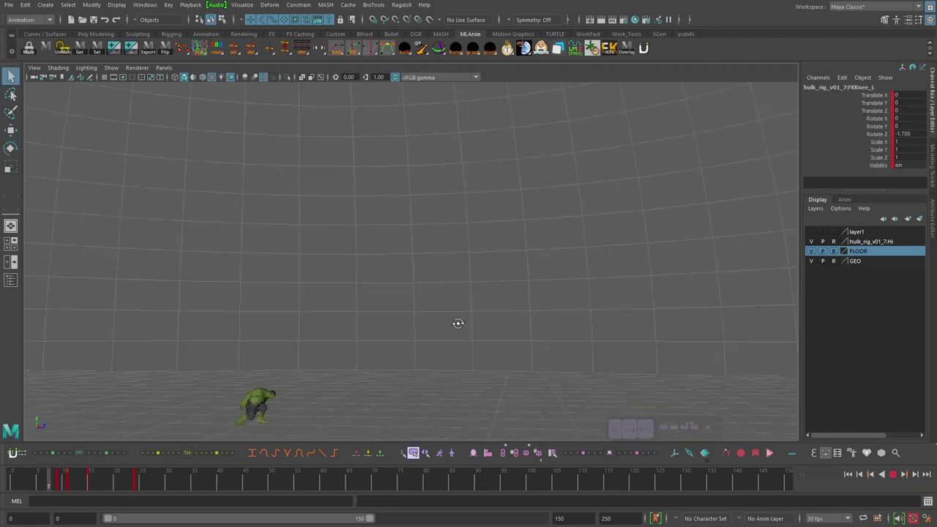
Rotate the right hip control at frame 32 to a Z rotation of about 28.39
left_click_drag(472, 250, 447, 217, "alt")
scroll(447, 217, "up", 5)
key("e")
left_click(386, 243)
left_click_drag(390, 246, 473, 296, "alt")
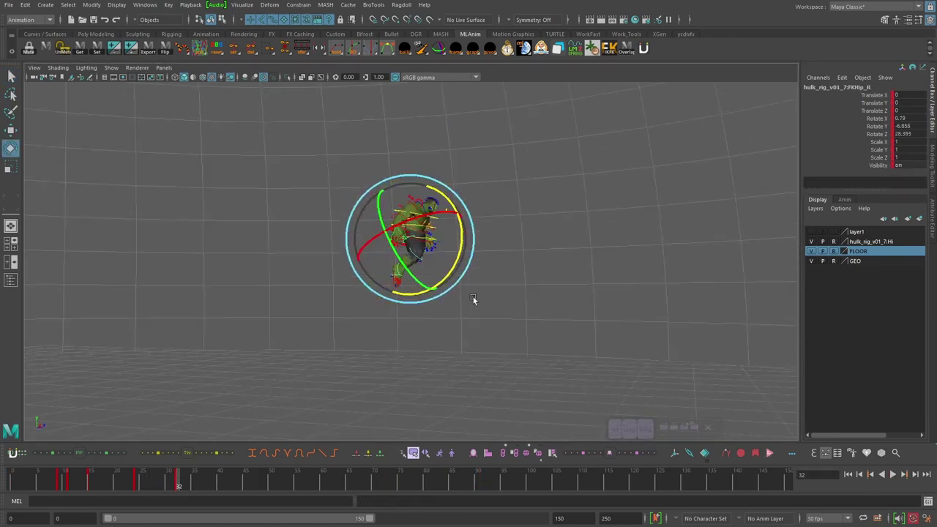
key("alt+period")
key("alt+period")
Adjust the left hip control's rotation and compare the leg pose with the frame 24 key
key("comma")
left_click_drag(353, 367, 407, 241, "alt")
key("q")
left_click(422, 243)
scroll(425, 226, "down", 3)
left_click_drag(483, 215, 490, 235, "alt")
key("e")
key("comma")
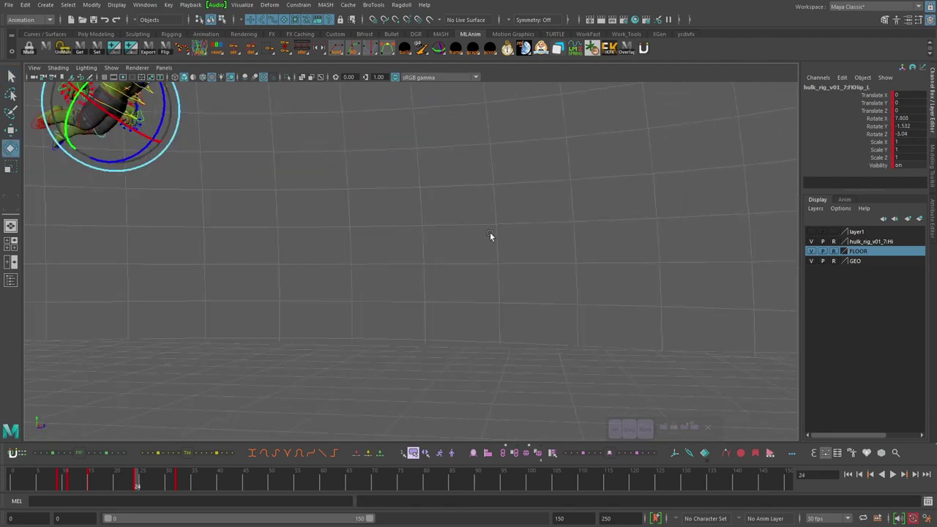
Go to frame 28 and set a leg pose with the right leg FK controls
left_click_drag(161, 483, 158, 483)
scroll(477, 212, "up", 3)
key("q")
left_click(476, 215)
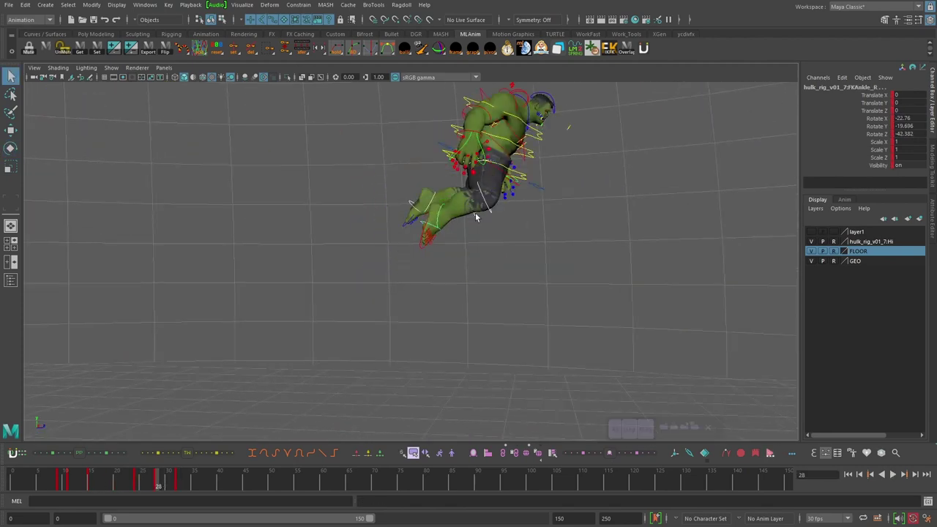
key("e")
left_click_drag(477, 215, 430, 230, "alt")
Rotate the right knee control to bend the leg around frame 28, checking against the frame 24 key
key("q")
left_click_drag(535, 264, 409, 256, "alt")
left_click(424, 215)
key("e")
key("comma")
key("period")
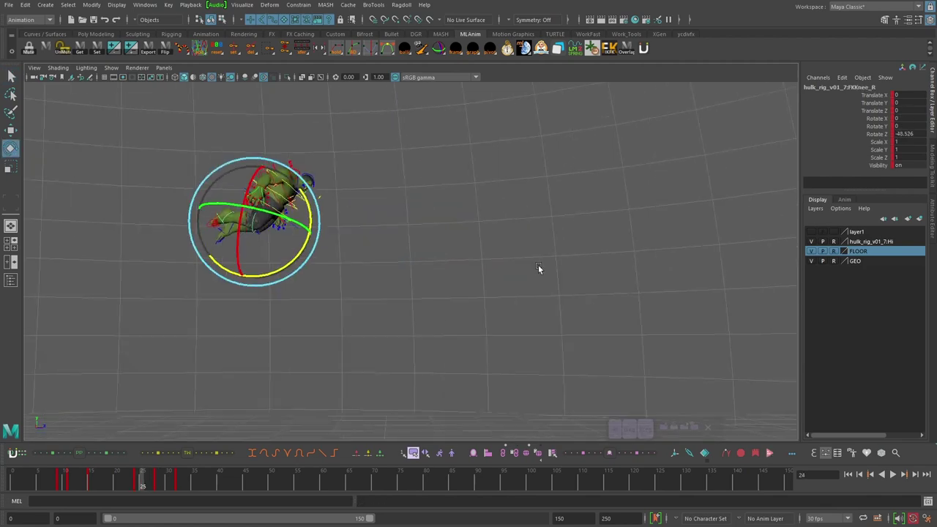
Undo the latest right knee adjustments
key("ctrl+z")
key("ctrl+z")
key("ctrl+z")
key("ctrl+z")
key("ctrl+z")
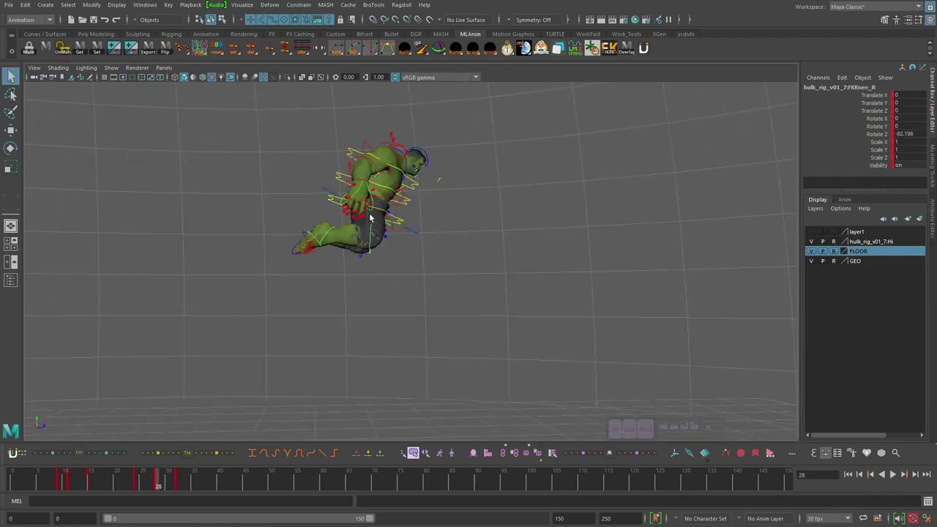
Advance to frame 35 and set a key pose for both legs during the descent
middle_click_drag(553, 299, 457, 285, "alt")
key("alt+period")
key("alt+period")
key("alt+period")
key("alt+period")
key("alt+period")
left_click_drag(333, 290, 404, 221, "alt")
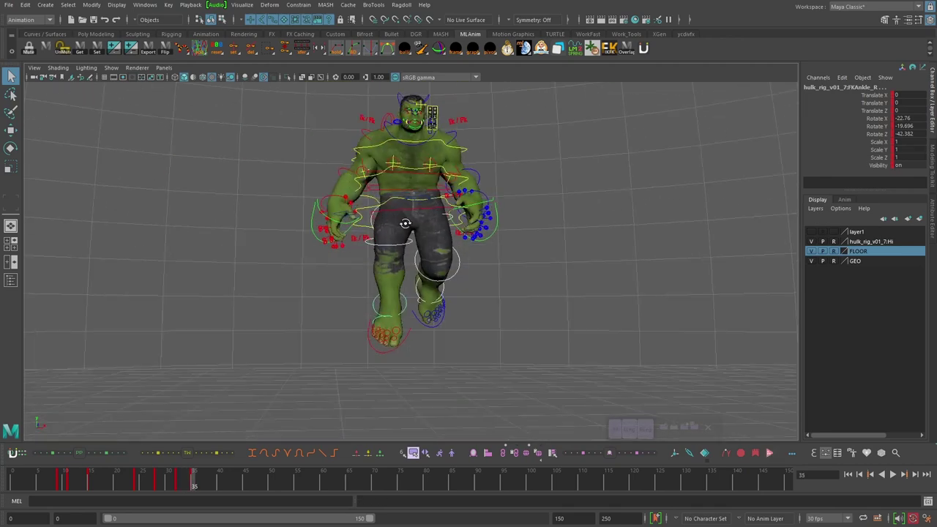
Adjust the left knee and right hip rotations at frame 35, undoing the last changes
left_click(404, 249)
key("e")
key("q")
left_click(451, 220)
key("ctrl+z")
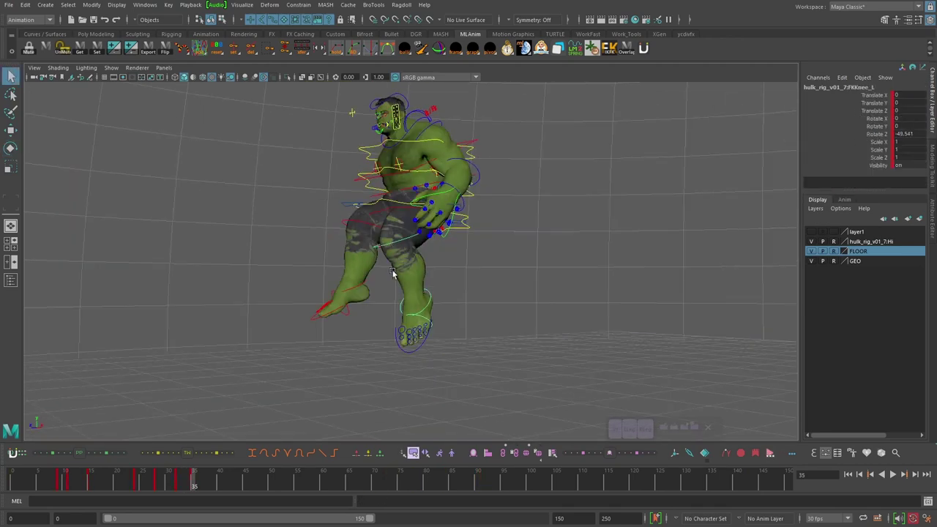
key("ctrl+z")
key("ctrl+z")
key("ctrl+z")
key("ctrl+z")
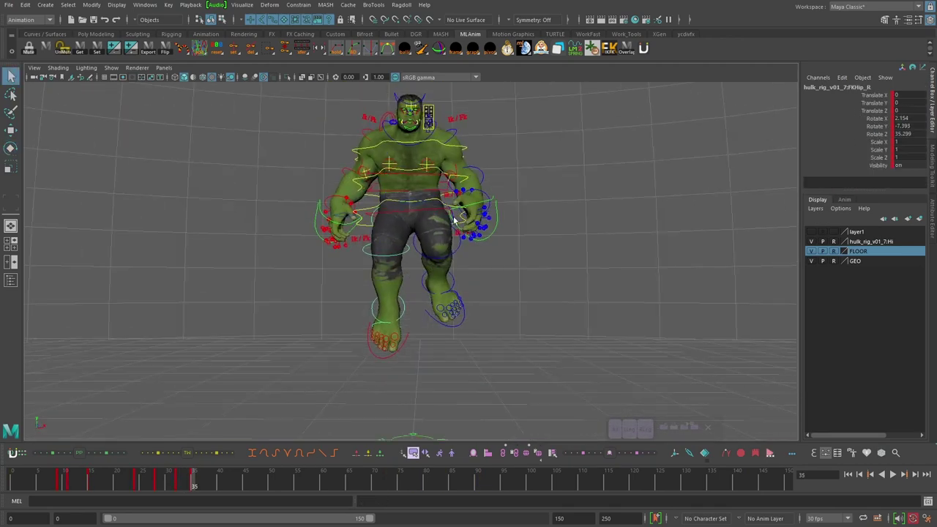
Play the animation to review the jump, and stop the playback
key("e")
key("alt+v")
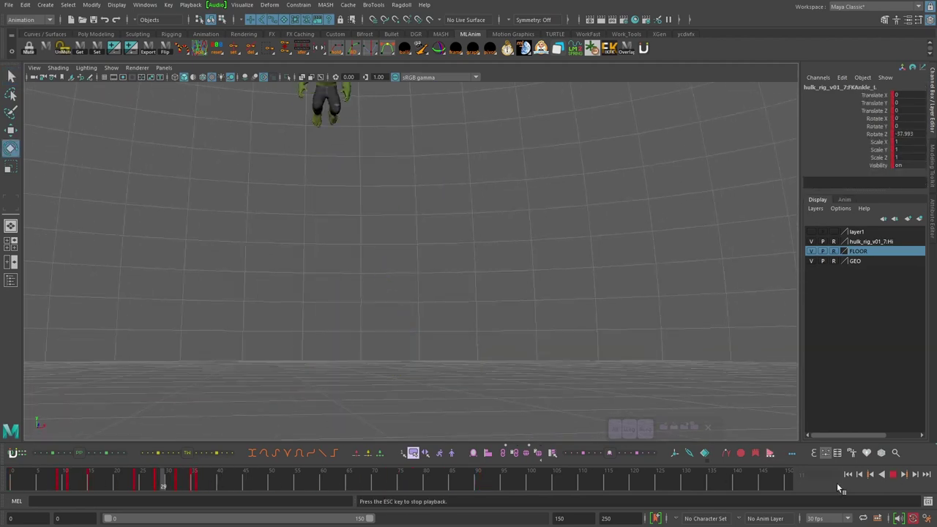
left_click(893, 474)
Select both legs' FK/IK switch controls and key their FKIKBlend channel at 0 on frame 39
key("q")
left_click(256, 315)
left_click(354, 266, "shift")
left_click(875, 96)
key("alt+comma")
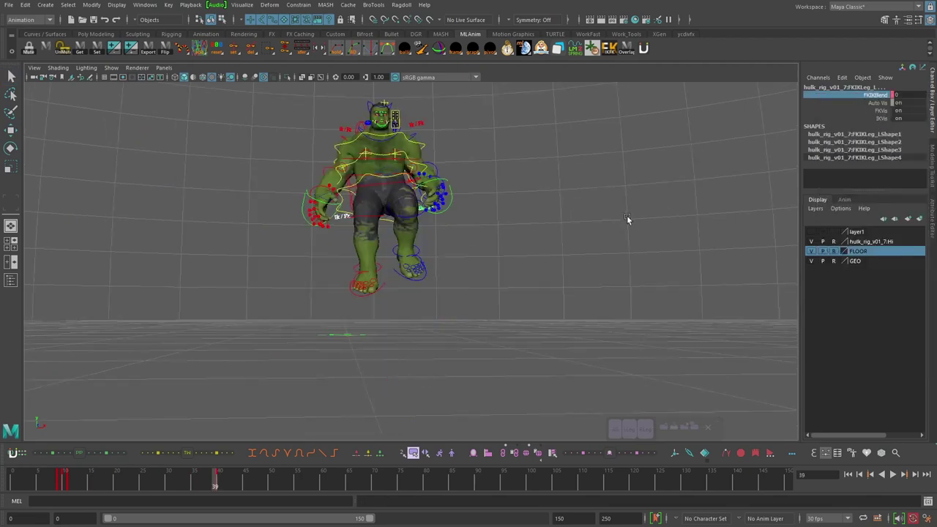
right_click(871, 96)
left_click(849, 123)
Check the FK/IK blend on the frames around 39 and select the right leg FK controls
key("alt+period")
mouse_move(454, 293)
left_mouse_down("alt")
mouse_move(558, 303)
mouse_move(613, 281)
mouse_move(447, 297)
left_mouse_up("alt")
key("alt+period")
key("alt+comma")
key("alt+comma")
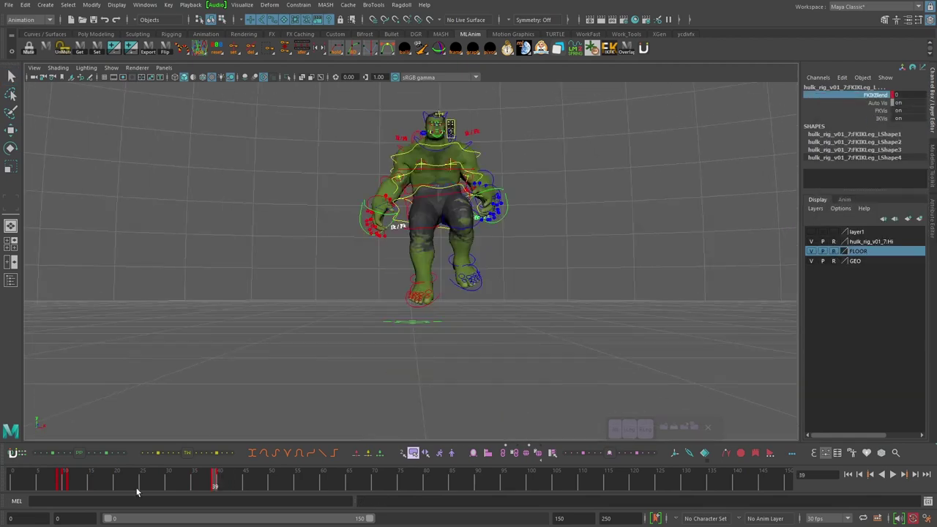
left_click_drag(135, 481, 138, 475)
left_click_drag(432, 220, 558, 209, "alt")
key("q")
left_click(558, 209)
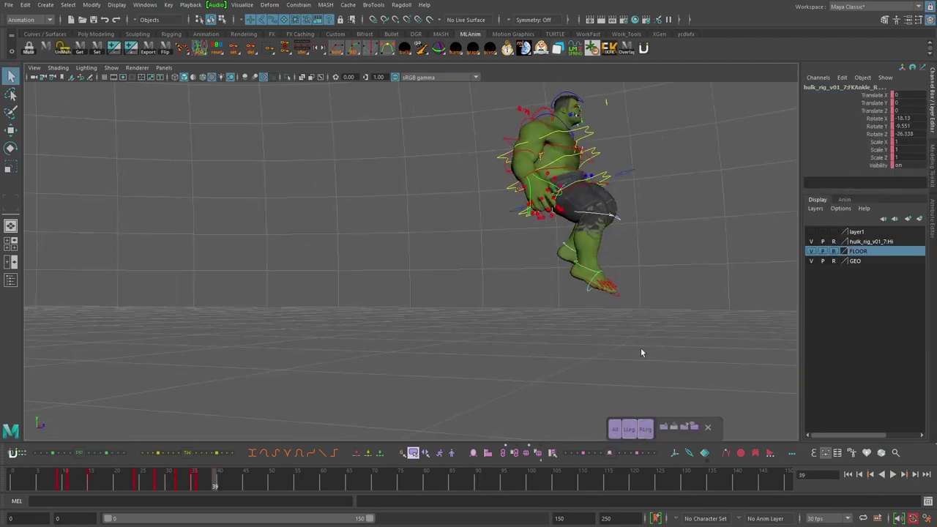
Compare the poses on the frames after 39 and adjust the right knee for the landing
left_click_drag(642, 351, 659, 284, "alt")
key("alt+period")
key("alt+period")
key("alt+period")
key("alt+comma")
key("alt+comma")
key("alt+comma")
left_click(578, 227)
key("e")
key("alt+period")
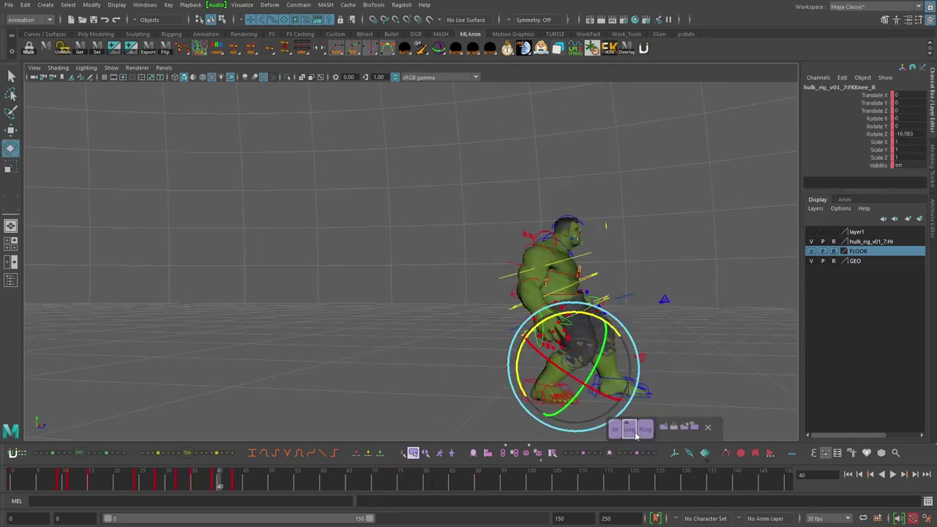
Rotate the right hip control at frame 39 to prepare the leg for the landing
key("alt+comma")
key("q")
left_click(546, 230)
key("e")
left_click_drag(597, 222, 598, 188)
left_click_drag(594, 240, 559, 274, "alt")
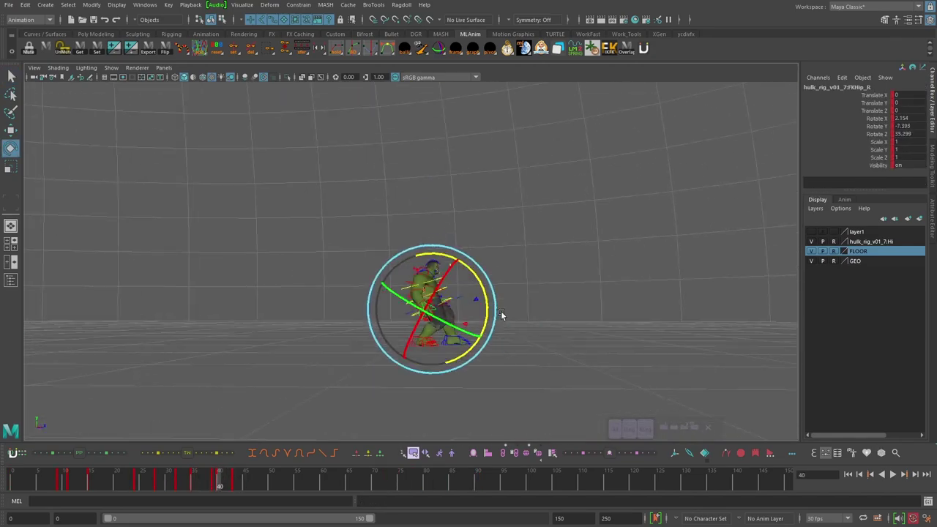
Select the right foot IK control and inspect the leg pose at frame 39 from several angles
right_click_drag(502, 315, 541, 322, "alt")
left_click(432, 390)
key("w")
left_click_drag(496, 340, 503, 324, "alt")
key("alt+comma")
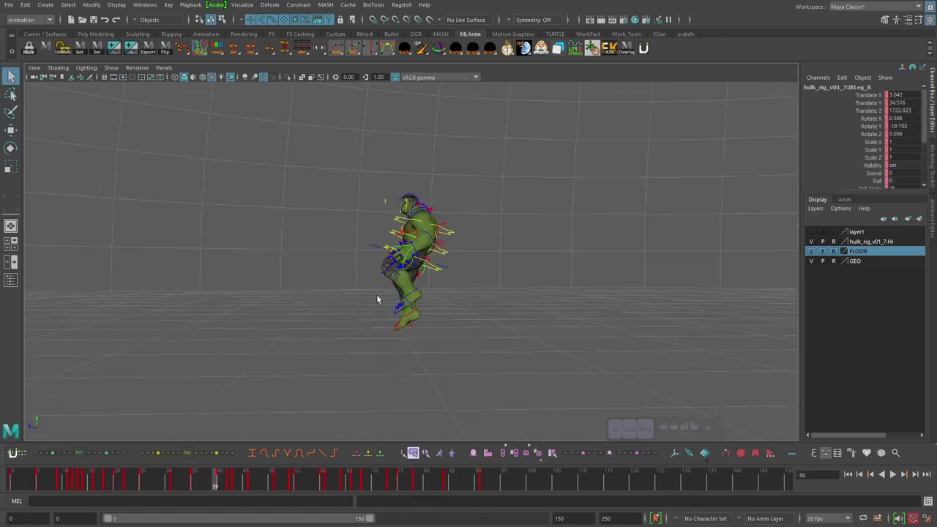
left_click(377, 300)
key("e")
left_click_drag(377, 300, 459, 321, "alt")
right_click_drag(458, 320, 483, 277, "alt")
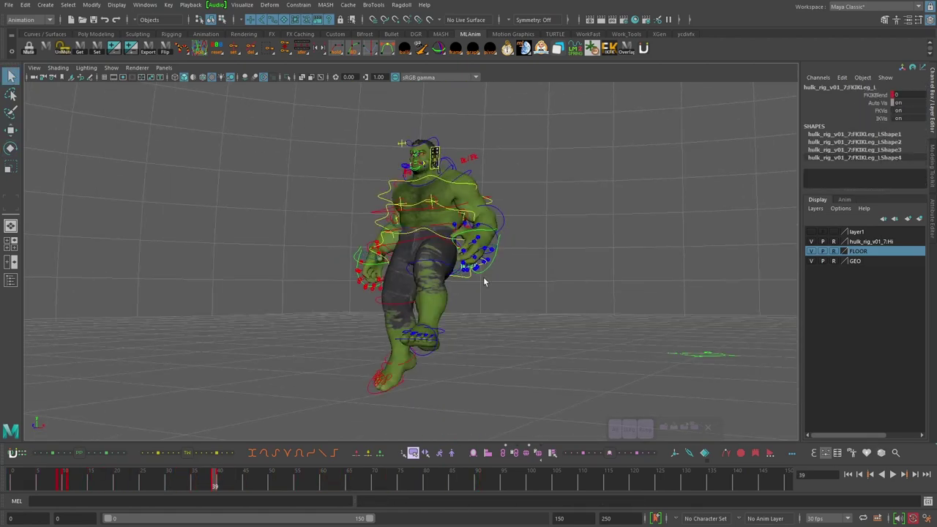
Select the left leg's FK/IK switch control and examine the landing on the frames after 39
left_click(468, 275)
key("e")
left_click_drag(468, 275, 439, 304, "alt")
right_click_drag(440, 304, 454, 308, "alt")
key("alt+period")
left_click_drag(453, 308, 439, 333, "alt")
key("alt+period")
Review the playback from frame 35 and key the left leg controls
left_click(191, 480)
key("alt+v")
key("comma")
left_click(629, 430)
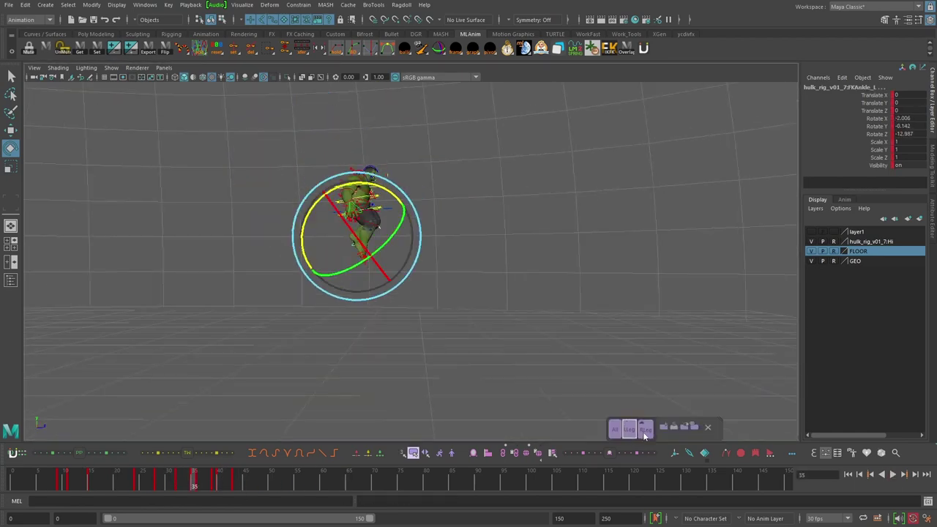
key("s")
Adjust the right hip control's rotation at frame 37 for the leg reaching toward the ground
key("q")
right_click_drag(412, 284, 391, 272, "alt")
key("e")
mouse_move(391, 272)
left_mouse_down("alt")
mouse_move(475, 295)
mouse_move(518, 330)
mouse_move(547, 285)
mouse_move(400, 273)
left_mouse_up("alt")
left_click(475, 295)
key("q")
left_click(547, 285)
key("e")
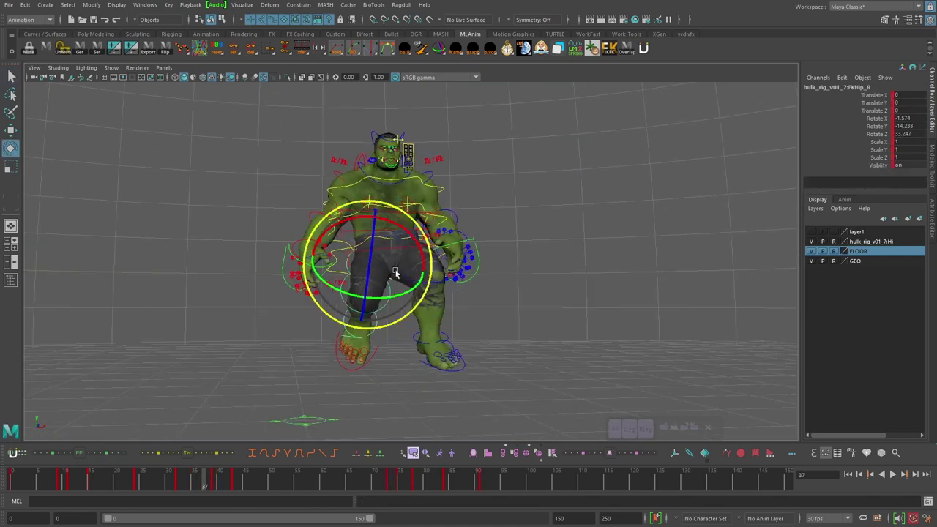
Adjust the left leg controls near frame 37 and play the animation to review the jump
left_click(430, 338)
right_click_drag(425, 341, 477, 330, "alt")
left_click_drag(477, 330, 530, 282, "alt")
left_click(893, 475)
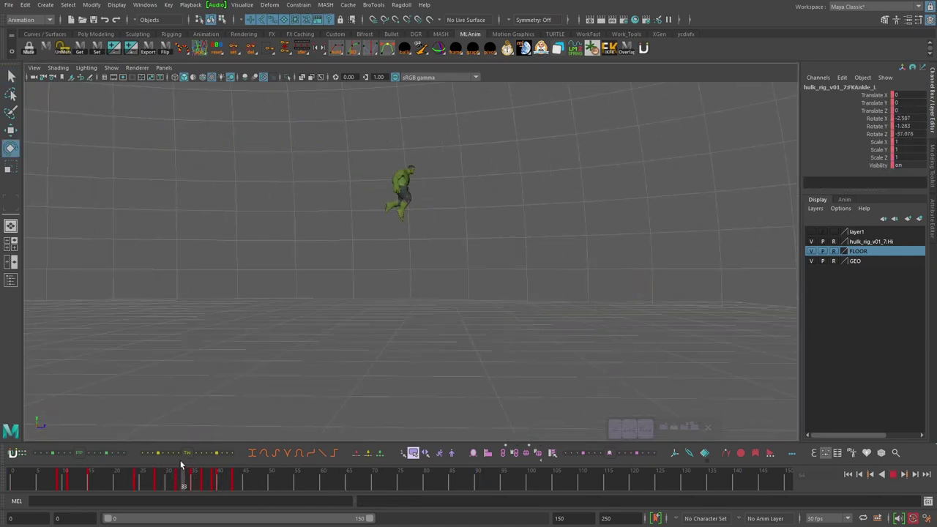
Key the left ankle control, adjust the left knee control near frame 29 and play back the leg pose
key("s")
key("q")
left_click(560, 229)
left_click_drag(476, 196, 486, 258, "alt")
key("e")
key("alt+v")
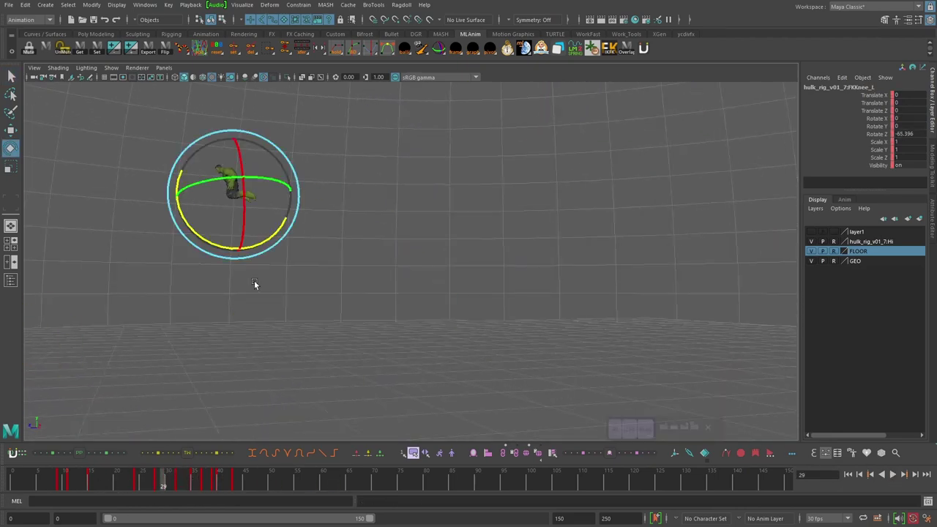
Adjust the right hip control's rotation in mid-air and play the jump
key("q")
left_click_drag(300, 199, 359, 251, "alt")
left_click(368, 256)
key("e")
key("q")
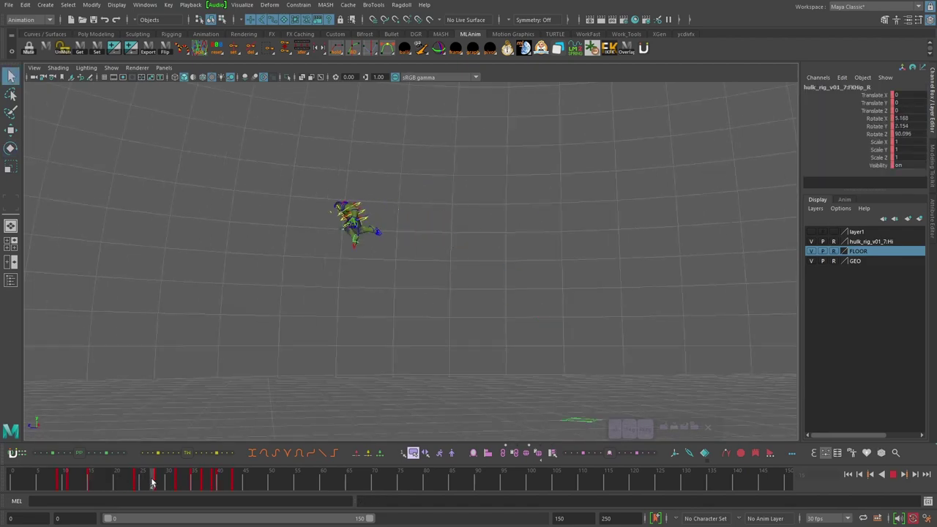
Rotate the lower spine control around frame 28 and review the motion from the frames before it
left_click_drag(139, 495, 158, 484)
left_click(420, 241)
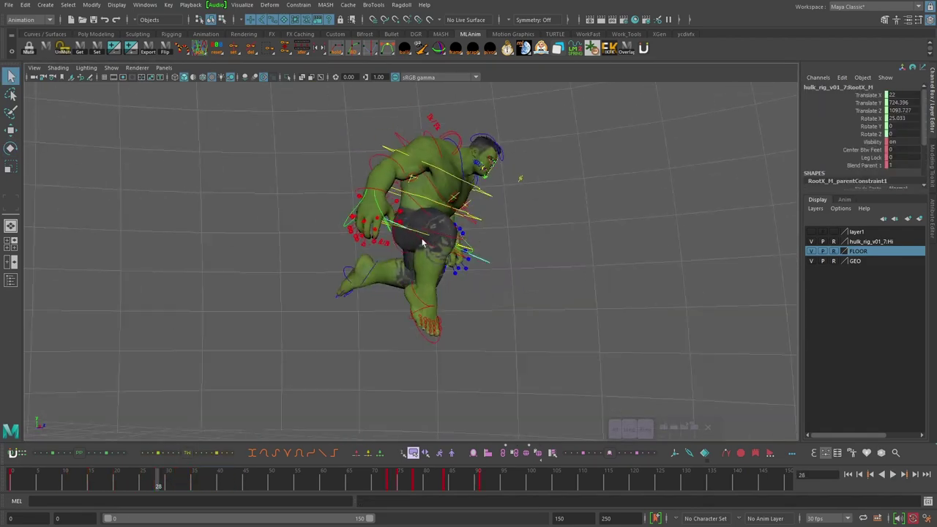
left_click(418, 251)
key("e")
left_click_drag(418, 251, 389, 234, "alt")
left_click_drag(158, 480, 137, 480)
left_click_drag(211, 351, 198, 322, "alt")
left_click(137, 480)
key("alt+v")
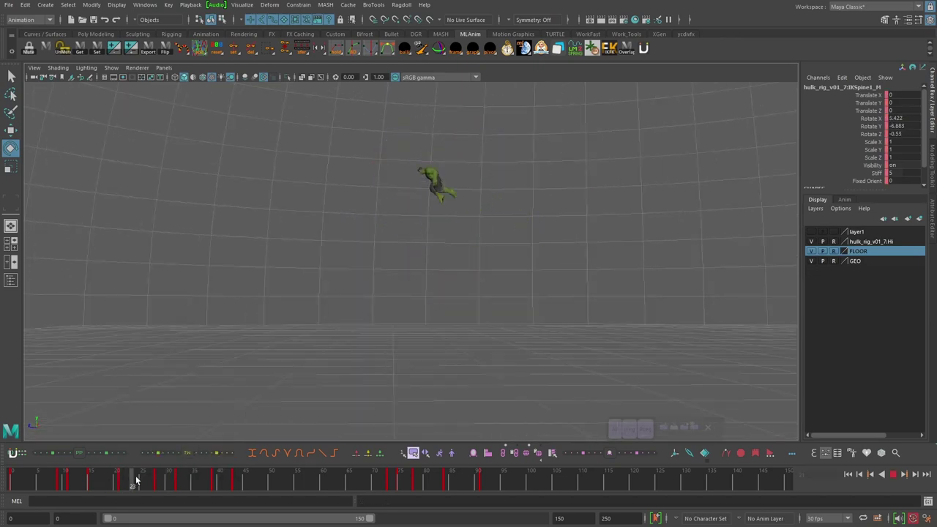
Adjust the left knee control's bend at frame 32 for the descending leg
left_click(628, 439)
key("comma")
left_click_drag(469, 285, 419, 272, "alt")
key("period")
left_click(417, 245)
key("e")
left_click_drag(420, 273, 464, 222, "alt")
key("e")
left_click_drag(362, 230, 539, 232, "alt")
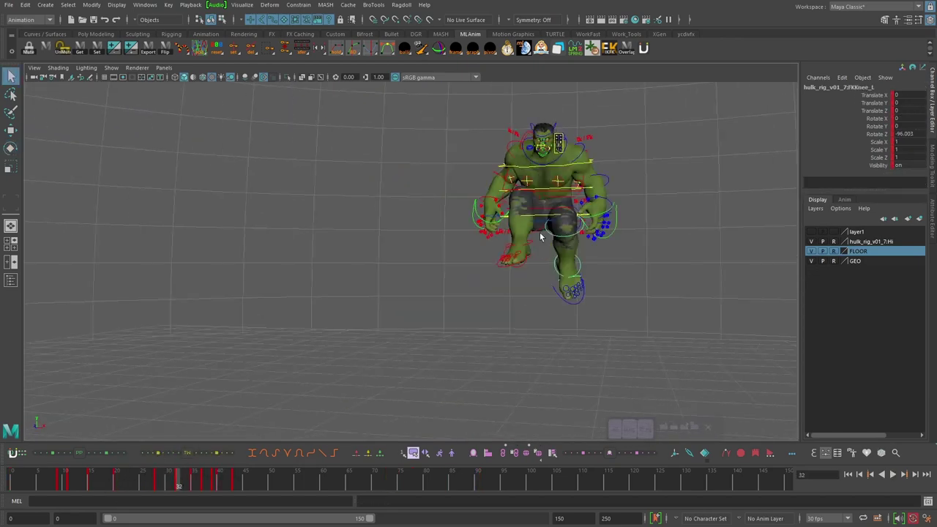
Adjust the left hip control's rotation and compare it with the neighbouring keys back to frame 20
left_click(539, 232)
key("e")
left_click_drag(631, 213, 471, 231, "alt")
left_click(447, 199)
key("e")
left_click(439, 253)
key("comma")
key("q")
key("comma")
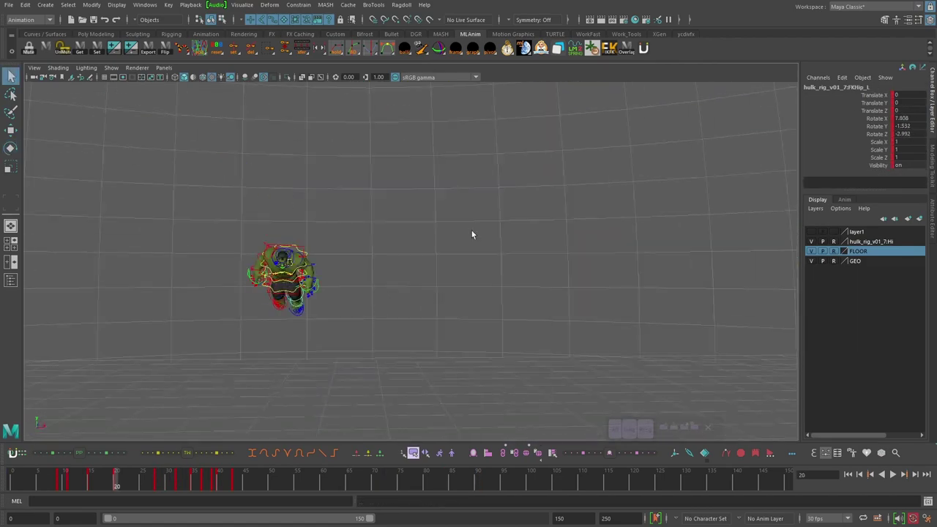
Refine the leg controls' rotations on the mid-air keys between frames 28 and 32
key("period")
key("e")
left_click(417, 272)
key("q")
mouse_move(418, 271)
left_mouse_down("alt")
mouse_move(434, 247)
mouse_move(414, 228)
mouse_move(426, 274)
left_mouse_up("alt")
left_click(414, 228)
key("e")
key("comma")
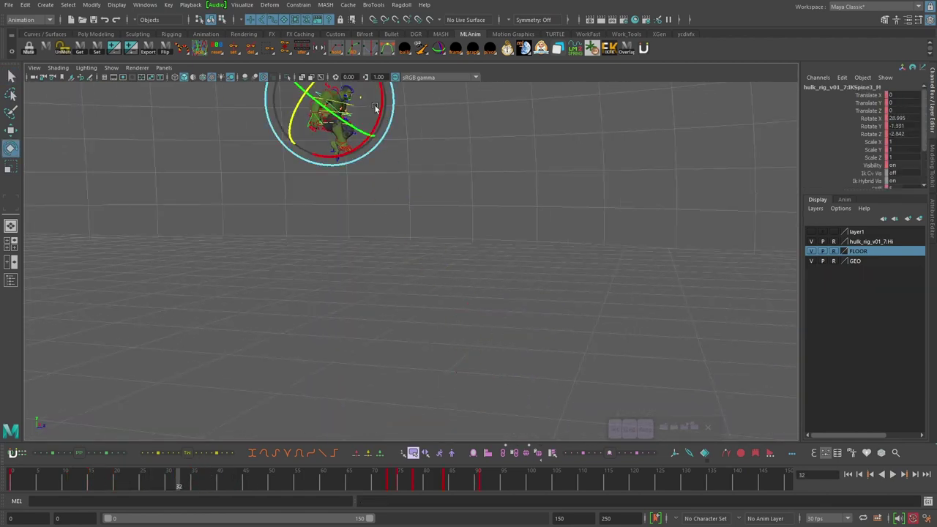
Adjust the right knee control's bend at frame 35 and compare the adjacent key poses
left_click_drag(375, 109, 412, 227, "alt")
left_click_drag(412, 227, 528, 261)
key("period")
left_click(366, 315)
key("comma")
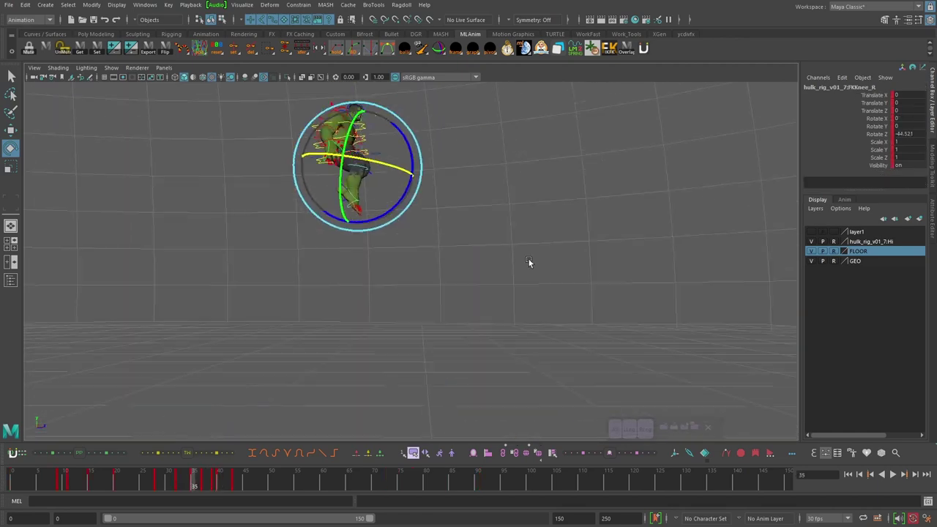
key("period")
key("period")
Rotate the right ankle control near frame 35 for the foot approaching the ground
left_click(461, 314)
left_click_drag(394, 352, 498, 344, "alt")
key("q")
left_click(288, 290)
key("e")
Play the animation and examine the jump from several angles
left_click(893, 478)
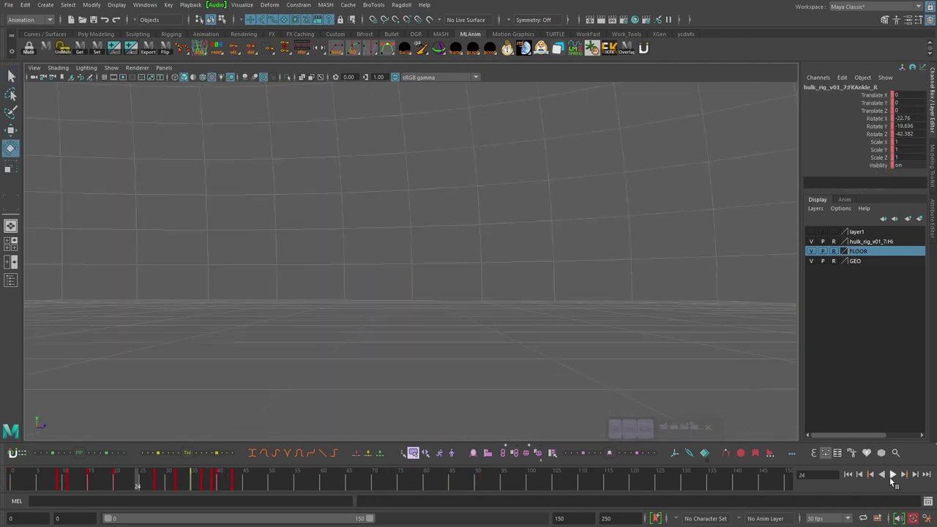
left_click_drag(432, 323, 437, 282, "alt")
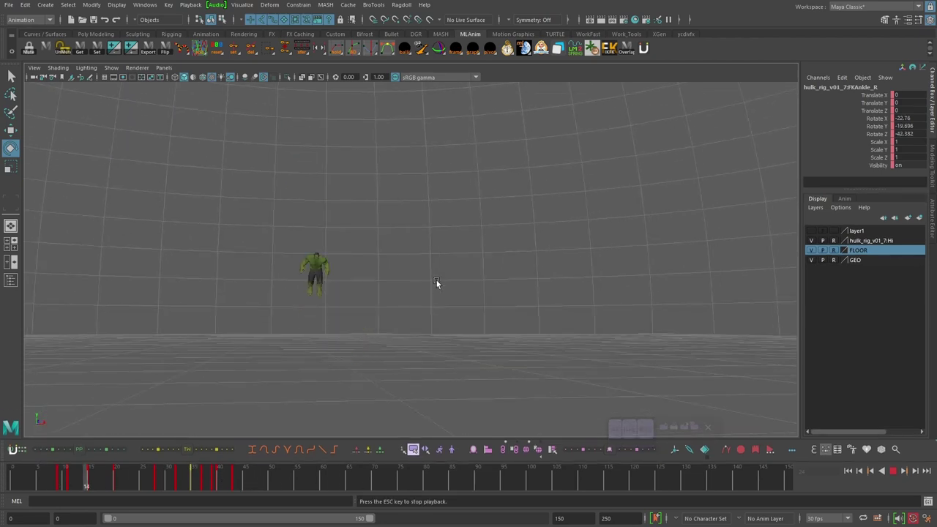
left_click_drag(410, 325, 406, 319, "alt")
left_click_drag(260, 377, 447, 355, "alt")
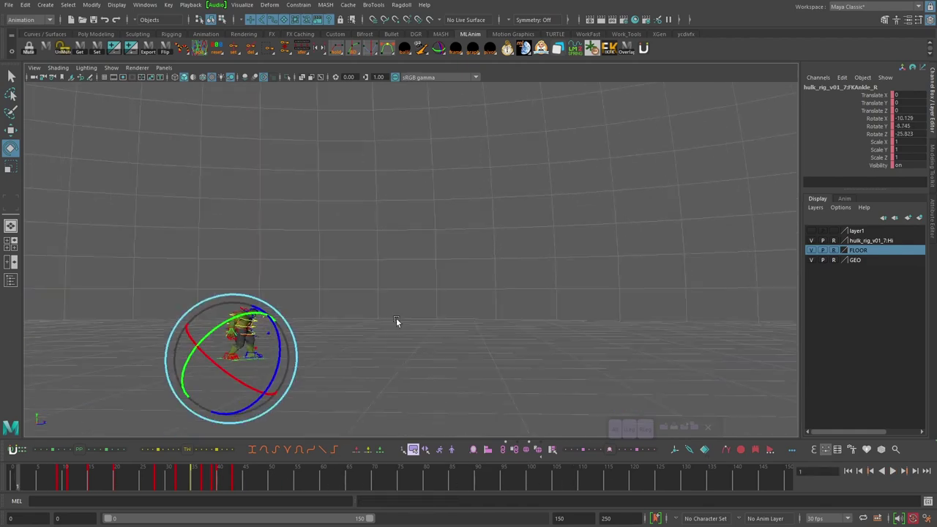
Key the upper spine control at frame 41 and bend it forward in the crouch at frame 9
right_click_drag(396, 320, 342, 213, "alt")
middle_click_drag(342, 213, 223, 239, "alt")
left_click_drag(264, 227, 349, 293, "alt")
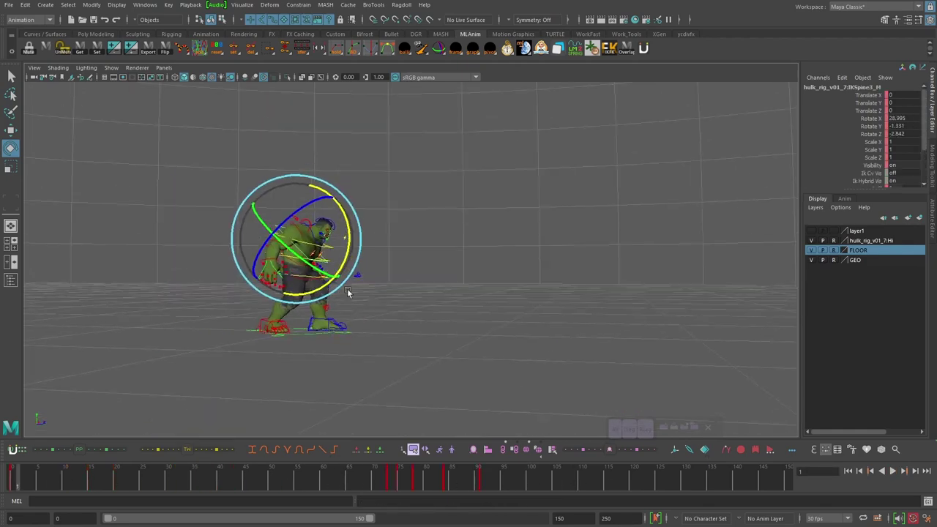
middle_click_drag(349, 293, 185, 299, "alt")
key("alt+v")
left_click_drag(186, 300, 442, 342, "alt")
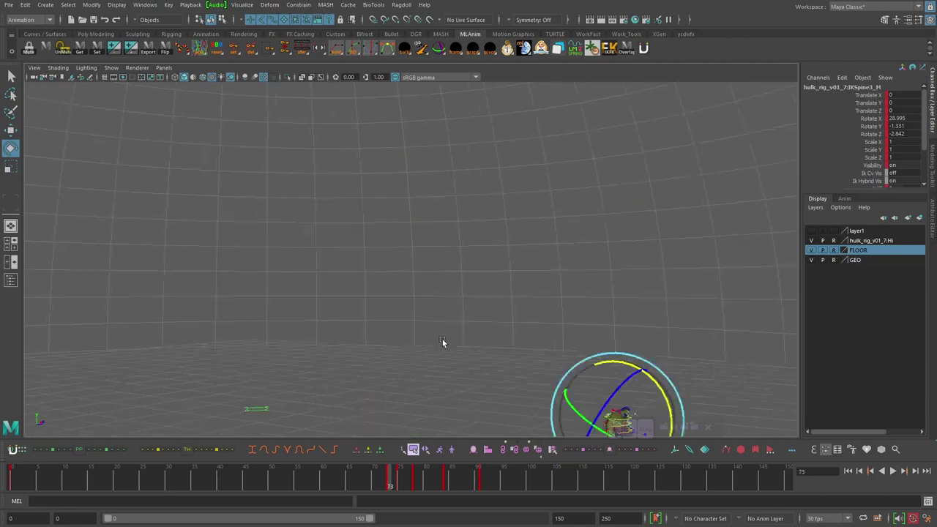
left_click(218, 469)
left_click_drag(468, 296, 427, 301, "alt")
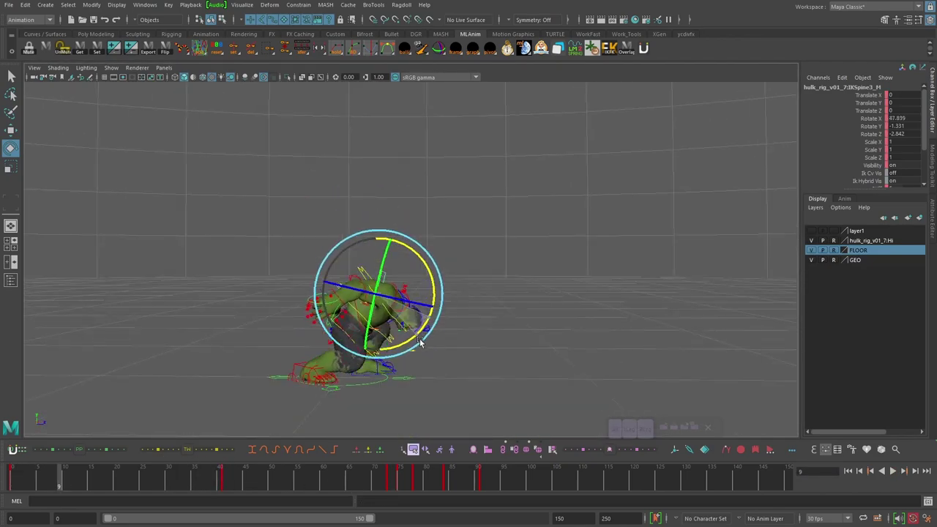
Pose the upper spine control for the takeoff after the crouch, checking it frame by frame
key("q")
left_click_drag(420, 341, 424, 246, "alt")
left_click(464, 256)
key("e")
key("comma")
key("q")
left_click(352, 222)
left_click(360, 215)
key("e")
key("alt+period")
key("alt+period")
key("alt+period")
key("alt+period")
left_click_drag(513, 226, 441, 172, "alt")
key("comma")
Shift the upper spine's crouch key from frame 9 to frame 7 and play the animation
left_click_drag(210, 399, 374, 350, "alt")
key("period")
left_click(57, 483, "shift")
key("comma")
left_click_drag(58, 483, 2, 474)
scroll(449, 246, "down", 3)
key("alt+1")
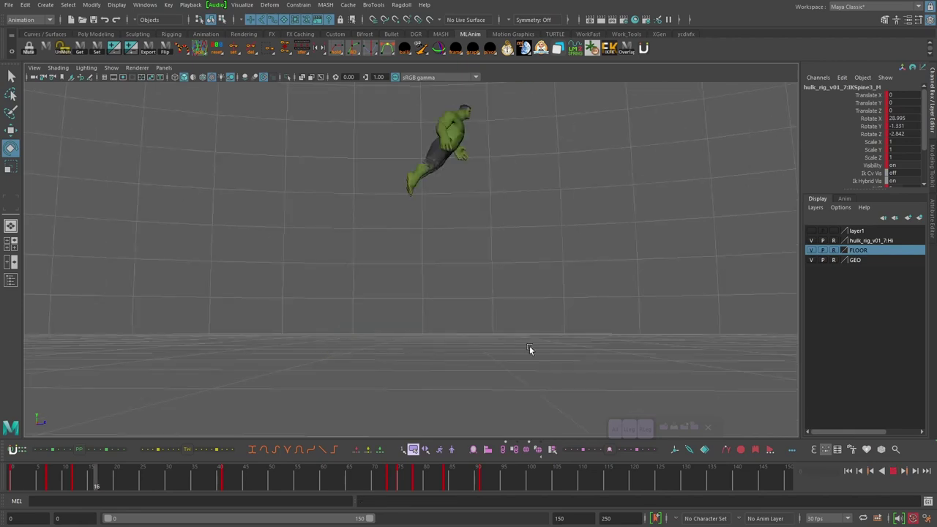
Pose and key the upper spine control on the mid-air frames 19, 32 and 37
left_click_drag(588, 286, 412, 212, "alt")
key("alt+period")
key("alt+period")
key("alt+period")
left_click_drag(412, 212, 423, 233)
key("alt+period")
key("alt+period")
key("alt+period")
left_click_drag(423, 232, 440, 247)
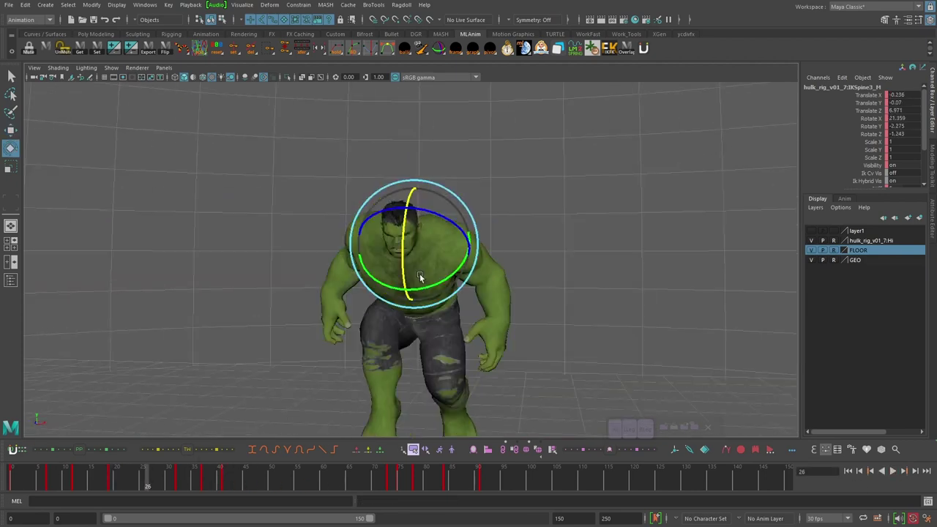
Refine the upper spine control's rotation at frame 19 and play the jump
key("comma")
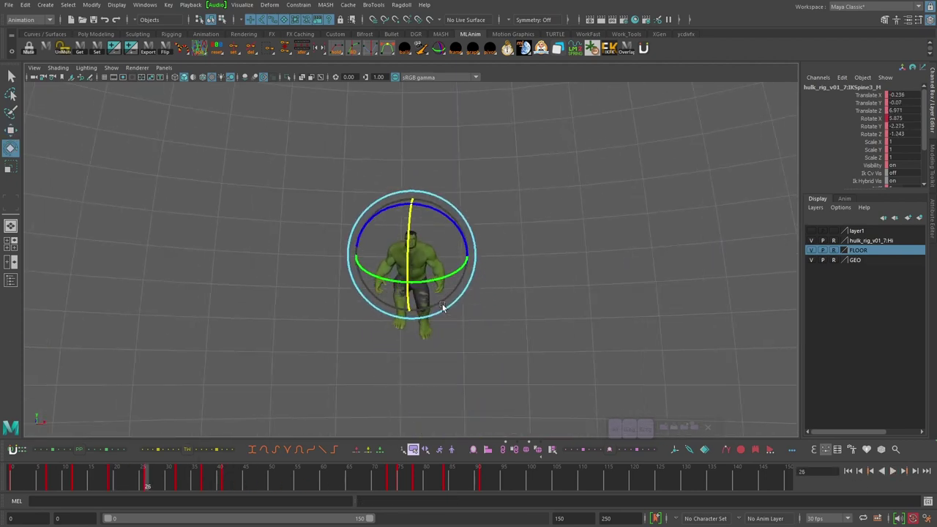
left_click_drag(442, 307, 447, 238)
left_click_drag(366, 254, 381, 275, "alt")
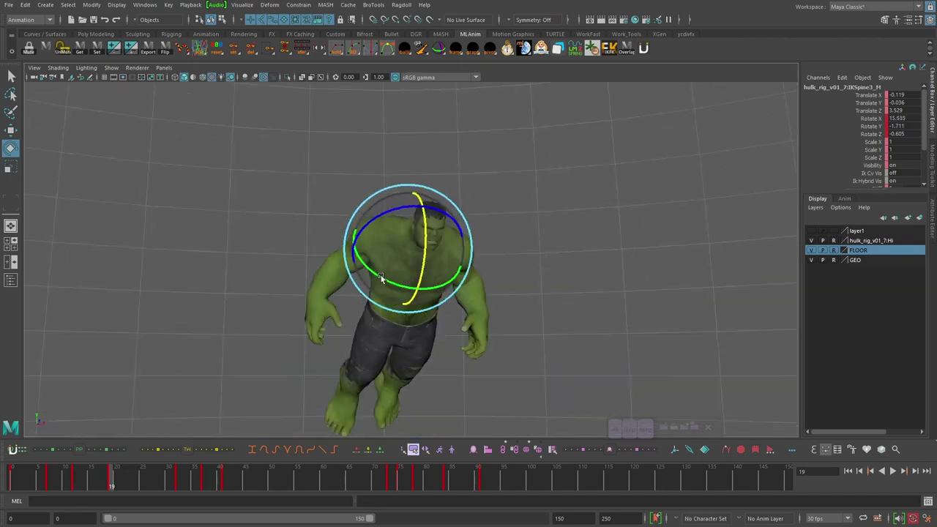
key("comma")
key("alt+v")
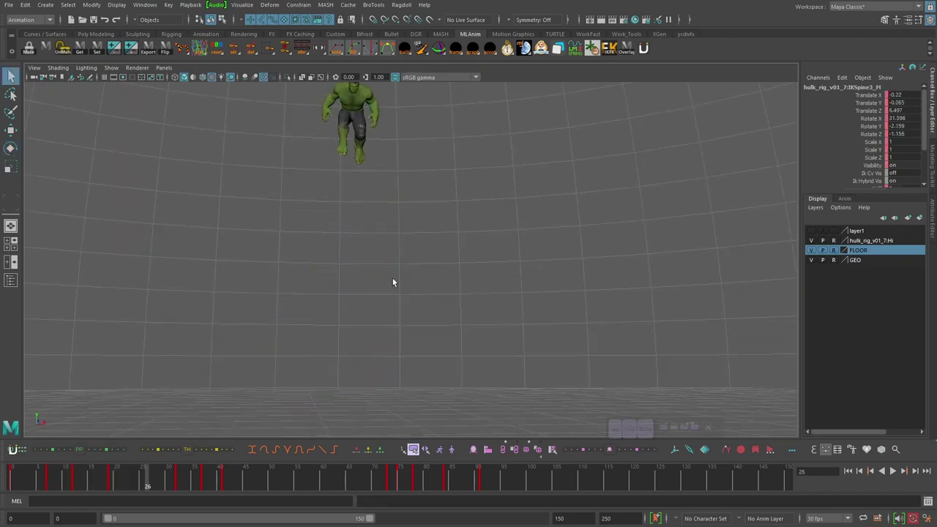
Bend the upper spine control forward to a Rotate X of 52.07 at frame 37 and lean it back at frame 40
left_click_drag(365, 261, 527, 266)
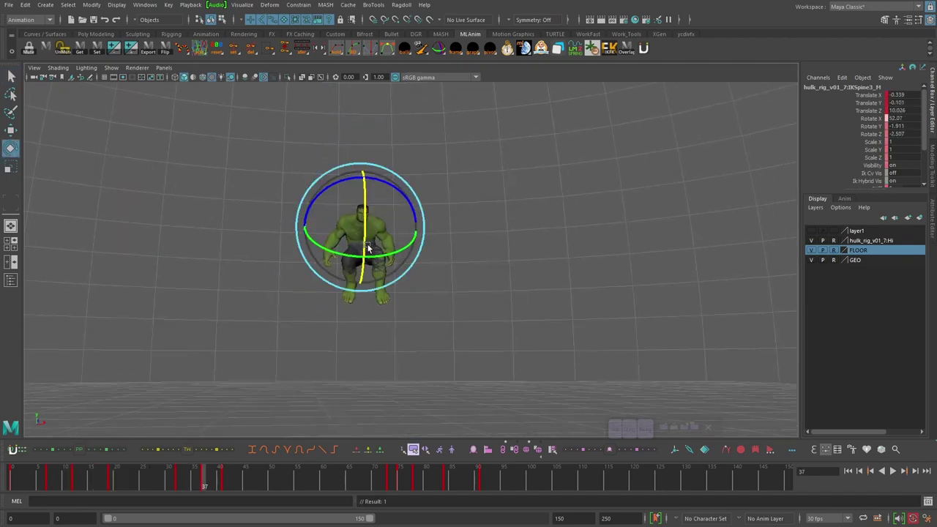
key("period")
left_click_drag(445, 230, 412, 203)
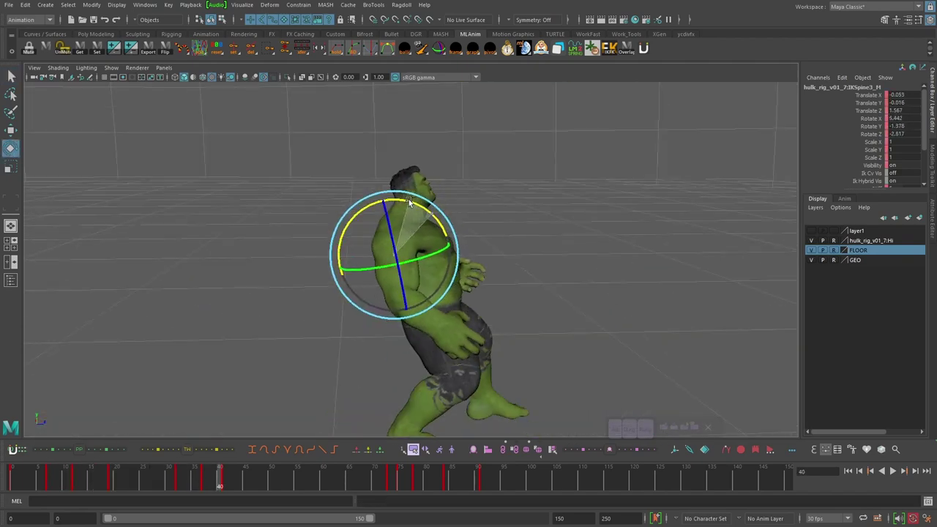
left_click_drag(540, 264, 505, 295, "alt")
left_click(415, 292)
left_click_drag(414, 307, 372, 292, "alt")
Refine the upper spine's forward bend around frame 37 and check it against the earlier key poses
key("comma")
left_click_drag(439, 292, 506, 284, "alt")
middle_click_drag(414, 300, 386, 256, "alt")
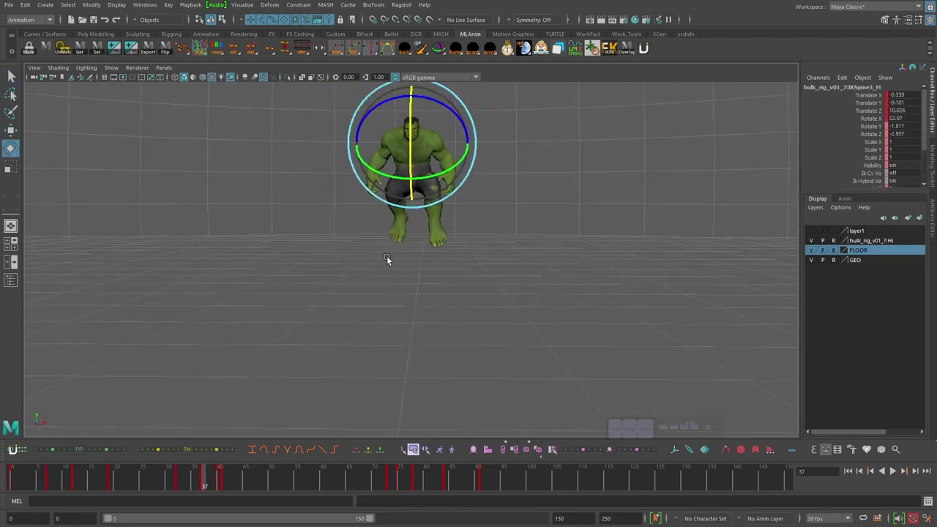
left_click_drag(411, 155, 475, 272)
key("comma")
key("comma")
left_click_drag(505, 308, 394, 324, "alt")
key("q")
left_click(372, 265)
key("e")
Key the upper spine control's settling poses after the landing at frames 51, 57 and 64
left_click_drag(220, 482, 276, 482)
scroll(289, 391, "up", 2)
key("comma")
left_click_drag(381, 183, 432, 291, "alt")
left_click_drag(240, 479, 306, 468)
left_click_drag(343, 266, 318, 230, "alt")
left_click_drag(307, 477, 342, 476)
key("comma")
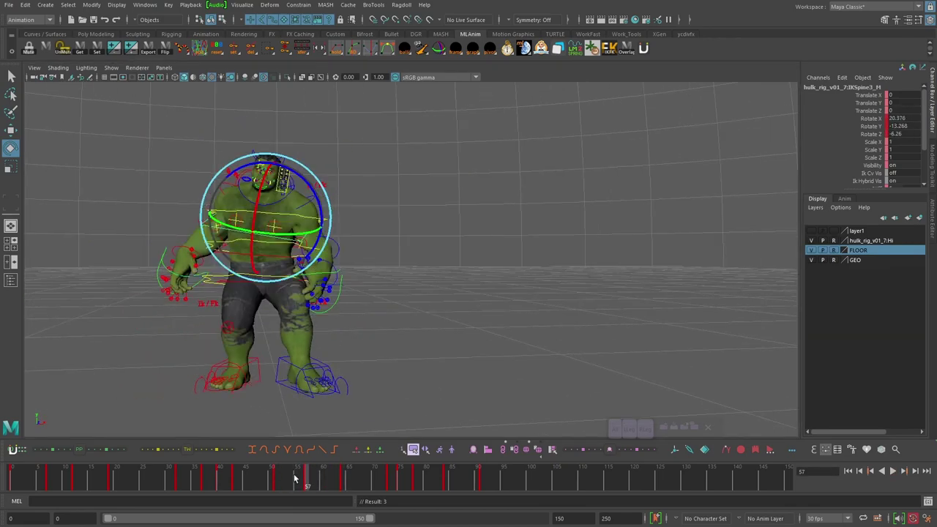
Try to shift the body control near frame 73 and undo the moves
key("period")
key("period")
left_click_drag(245, 273, 377, 252, "alt")
left_click(587, 253)
key("w")
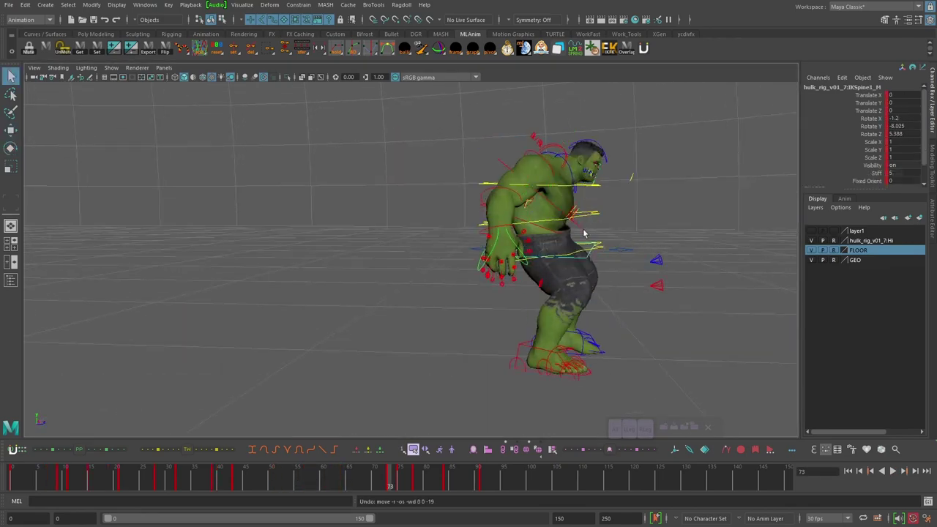
left_click_drag(584, 233, 424, 238, "alt")
left_click_drag(276, 483, 345, 481)
key("ctrl+z")
key("ctrl+z")
key("ctrl+z")
key("ctrl+z")
Show layer1 and select the pCube1 torso proxy near frame 70
key("e")
left_click_drag(309, 238, 469, 239, "alt")
left_click_drag(292, 475, 364, 479)
key("w")
left_click_drag(523, 272, 554, 266, "alt")
left_click(811, 230)
left_click(391, 242)
left_click_drag(365, 479, 360, 480)
Smooth pCube1's Translate Z curve around frames 70 to 75 in the Graph Editor and play it back
left_click(145, 6)
mouse_move(165, 53)
left_click(249, 58)
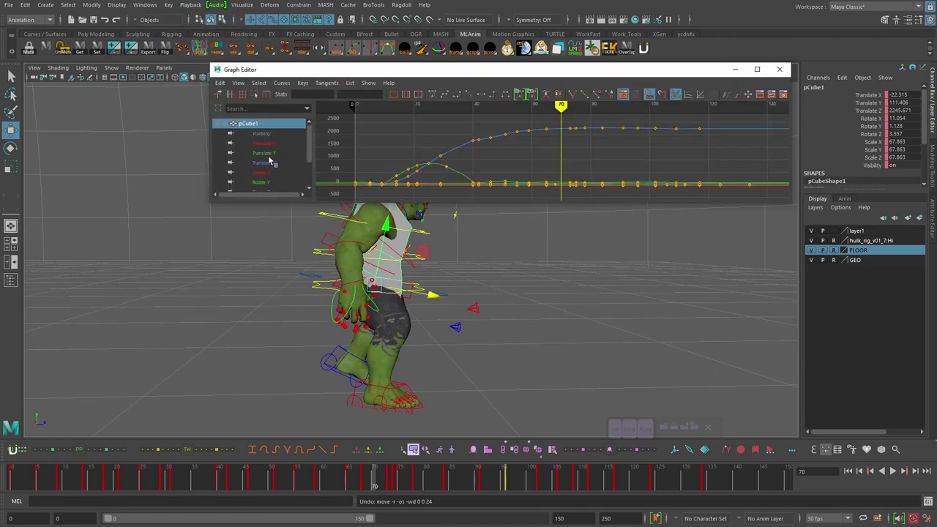
key("alt+v")
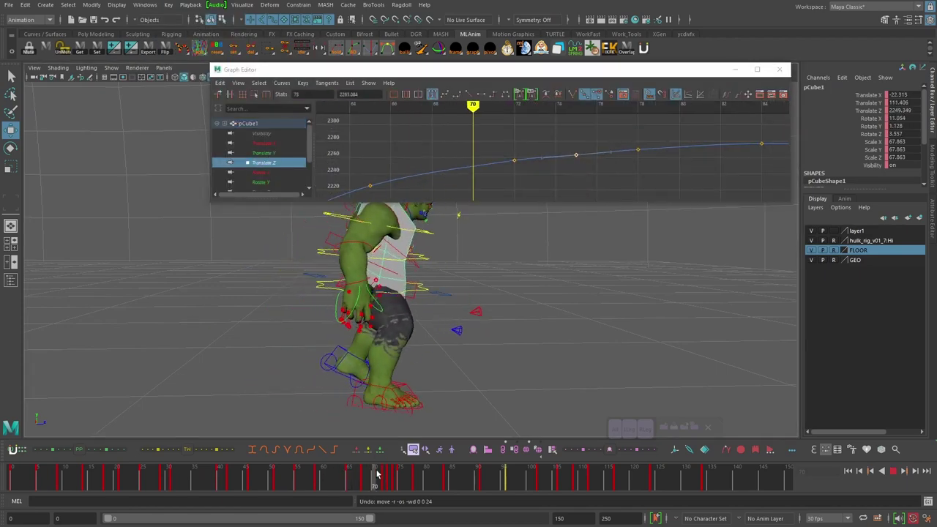
left_click(735, 68)
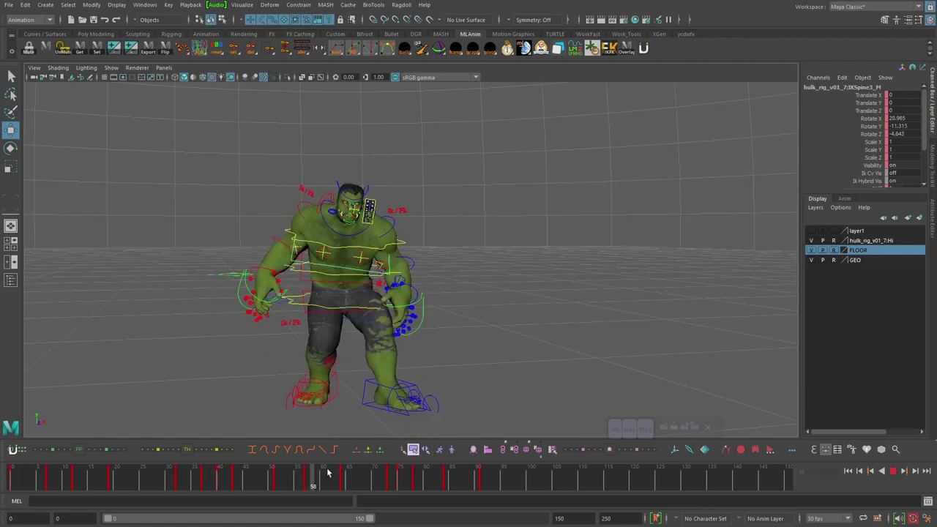
Rotate the upper spine control around frames 75 to 80 and play the animation
left_click(410, 480)
left_click_drag(401, 485, 425, 480)
key("e")
mouse_move(358, 242)
left_mouse_down("alt")
mouse_move(490, 234)
mouse_move(349, 228)
left_mouse_up("alt")
key("alt+v")
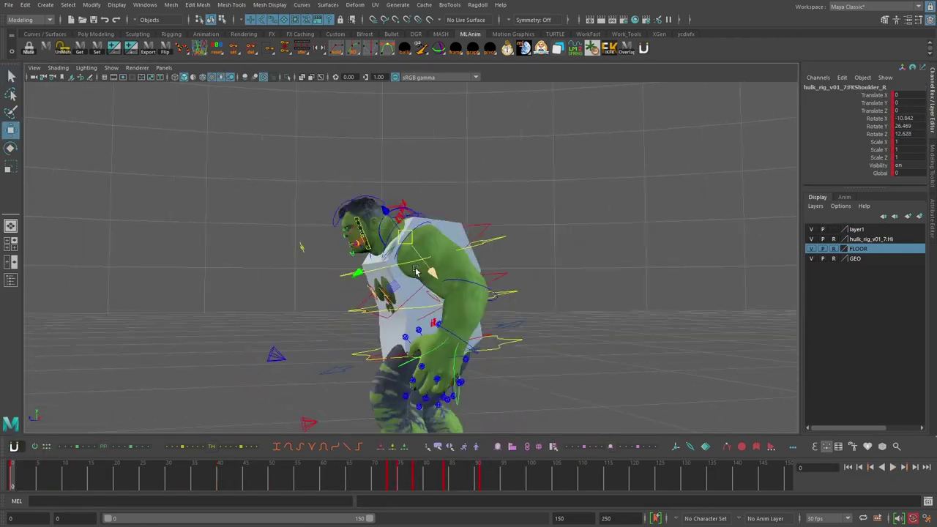
Select both FK shoulder controls on the Hulk rig and frame them
left_click_drag(416, 270, 535, 262, "alt")
left_click(535, 261)
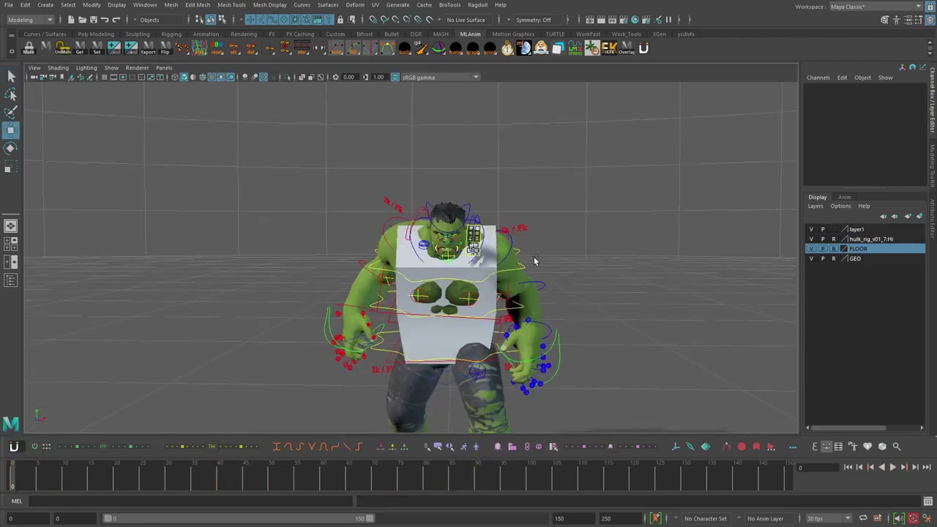
left_click(505, 248)
key("e")
left_click(435, 305)
left_click(477, 258)
left_click_drag(433, 251, 460, 259, "alt")
key("w")
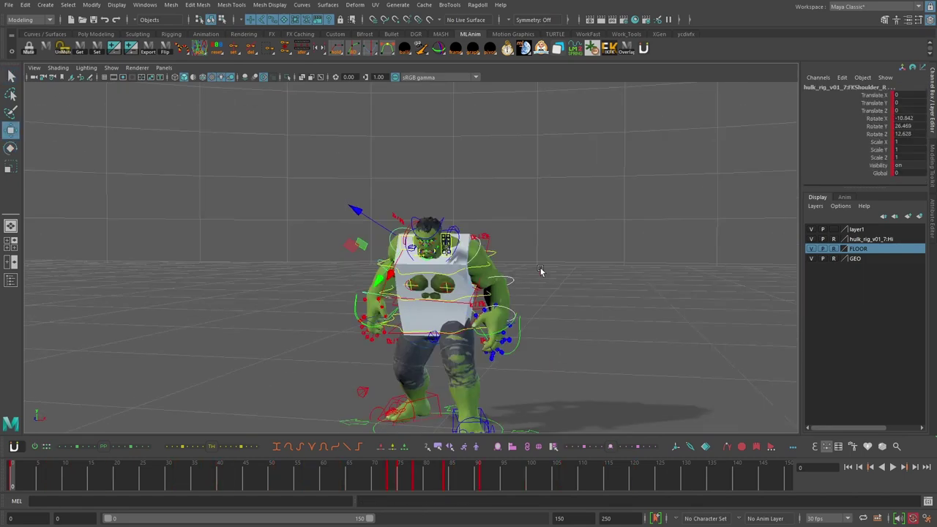
key("f")
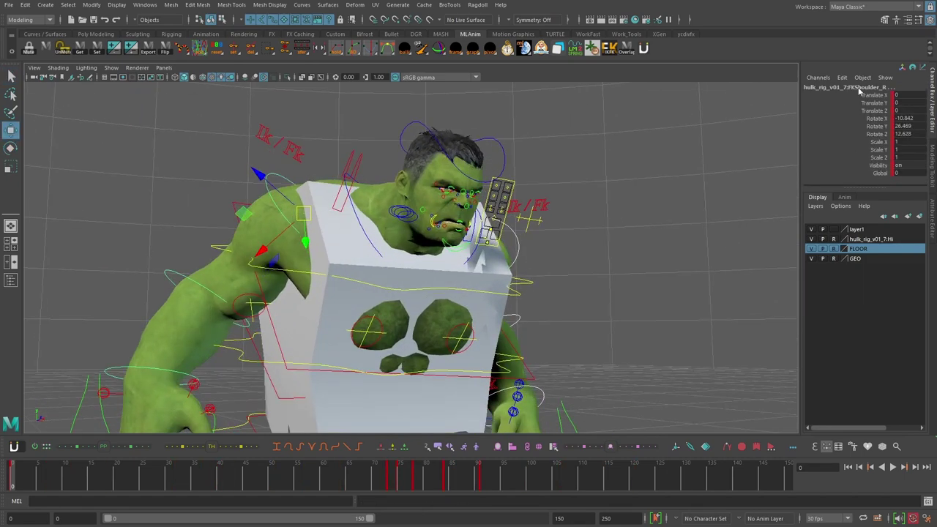
Add the pCube1 torso proxy to the selection and play the animation
scroll(350, 167, "down", 7)
left_click(388, 296)
key("alt+period")
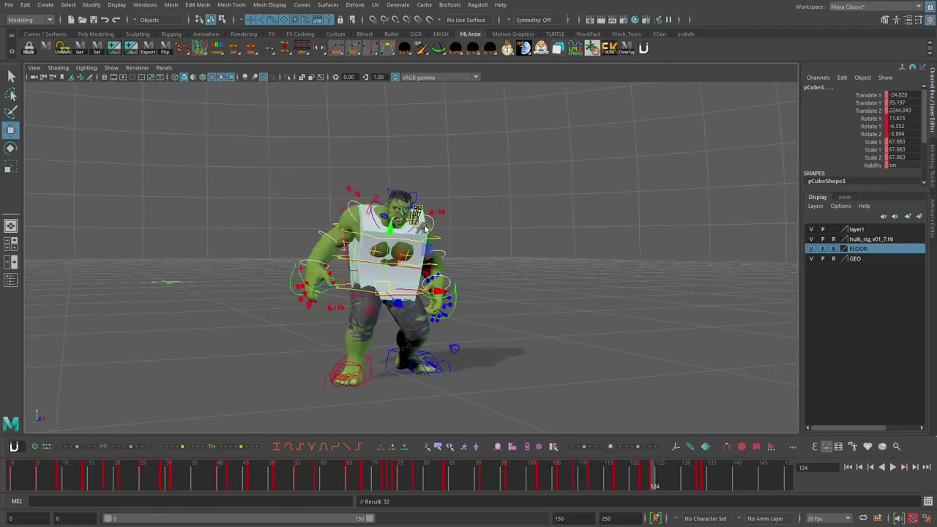
key("f")
scroll(440, 337, "down", 5)
left_click(891, 467)
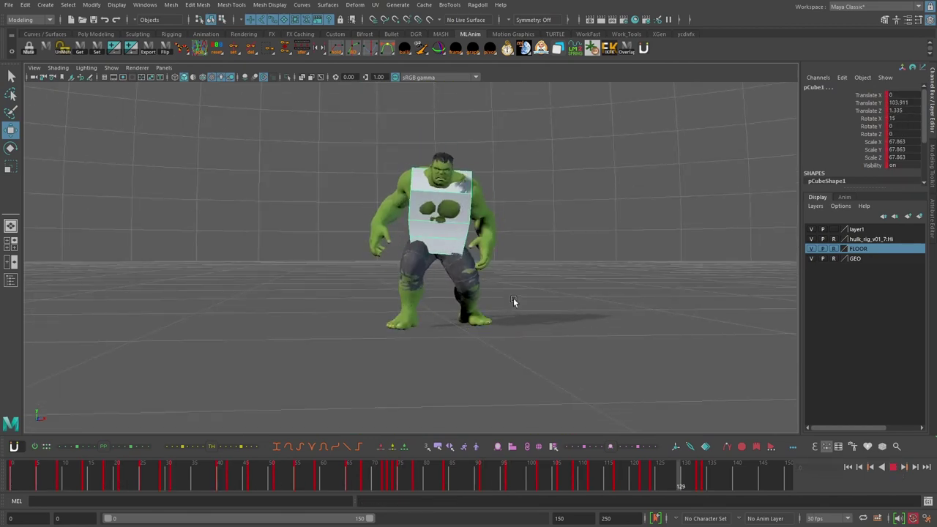
Restore the arm control selection and bake it to world-space locators with the World Bake tool
key("Escape")
key("f")
key("ctrl+z")
left_click(525, 48)
left_click(632, 178)
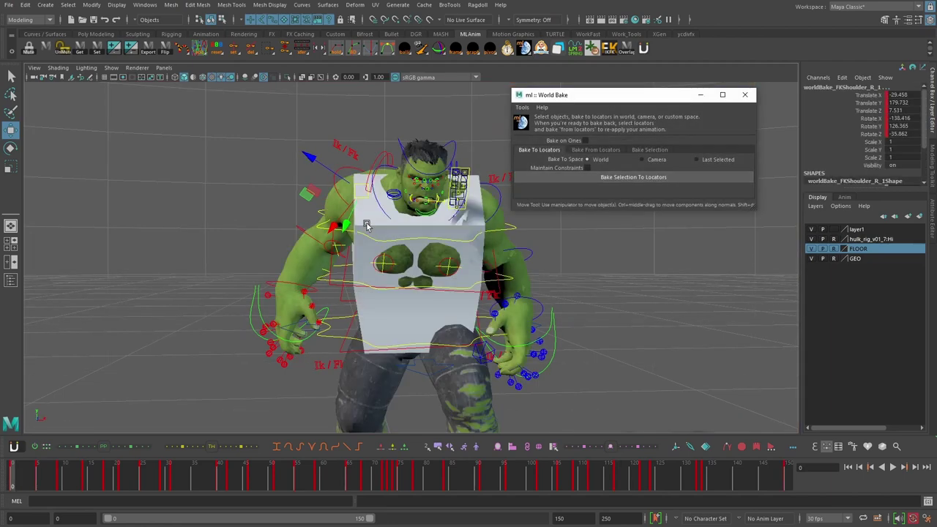
Set Global to 10 on both FK shoulder controls and bake the locators back onto the controls
key("r")
left_click(112, 68)
left_click(130, 344)
left_click(112, 68)
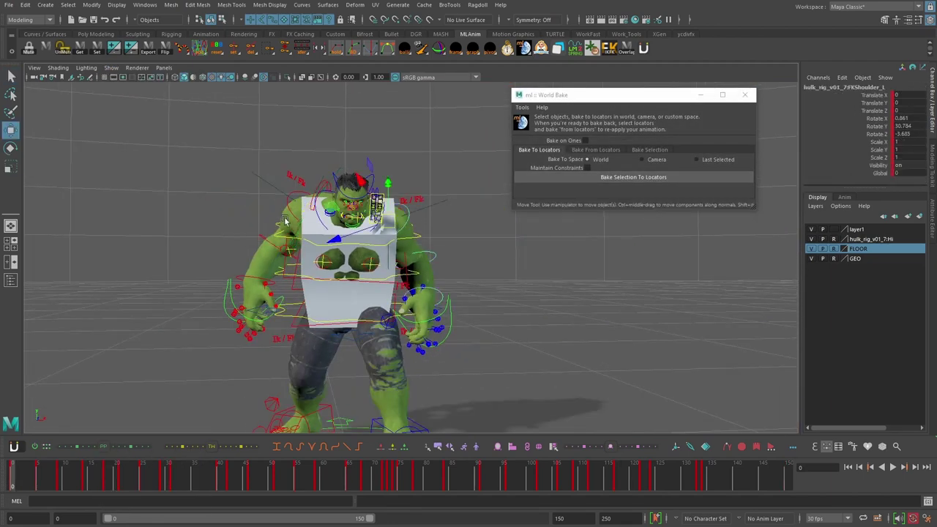
double_click(908, 174)
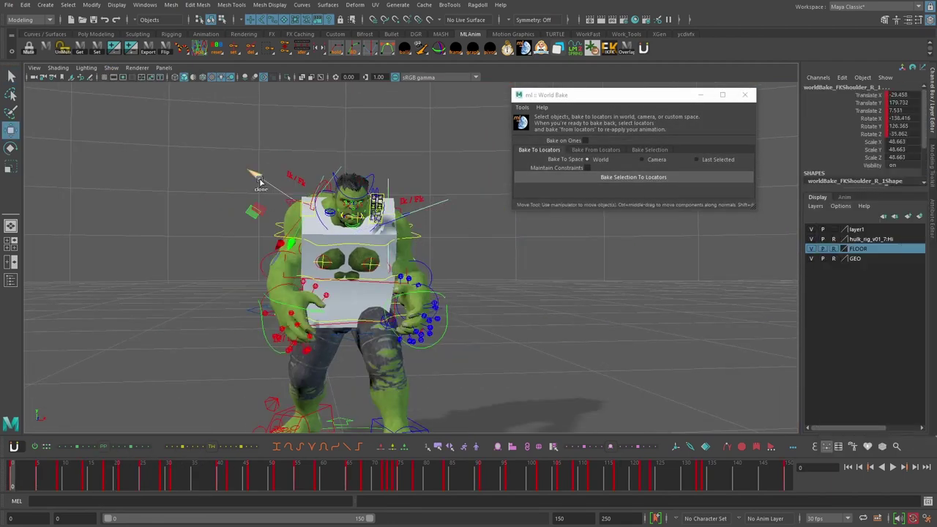
scroll(450, 260, "down", 3)
key("alt+v")
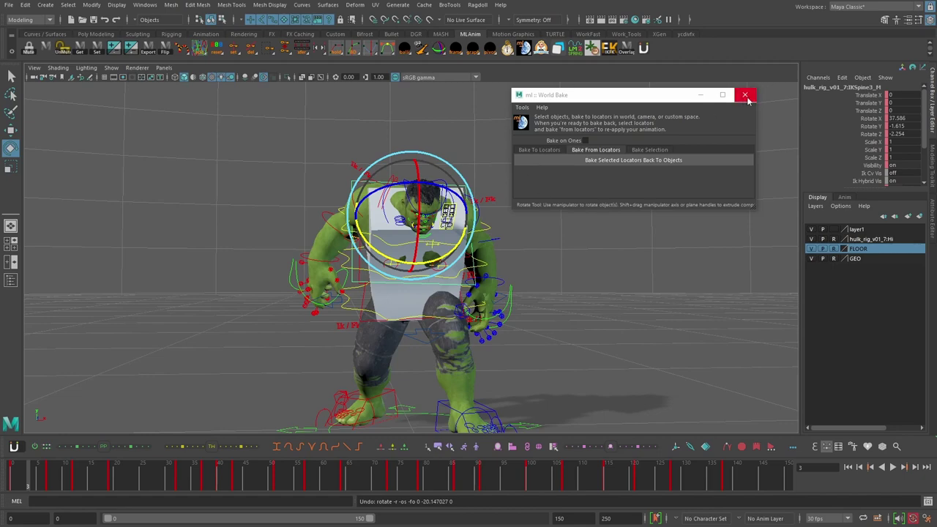
Close the World Bake tool, then play and scrub the animation to examine the arms
left_click(745, 95)
left_click(892, 466)
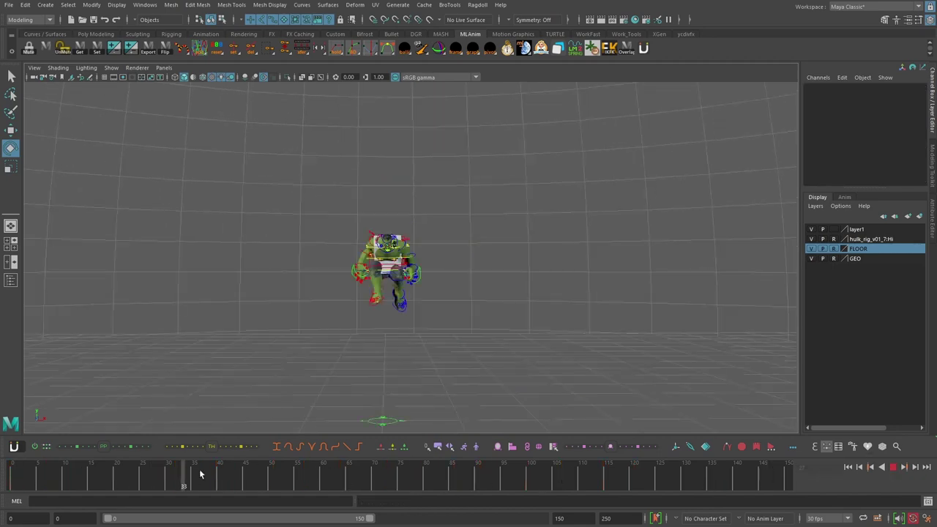
left_click_drag(200, 474, 412, 464)
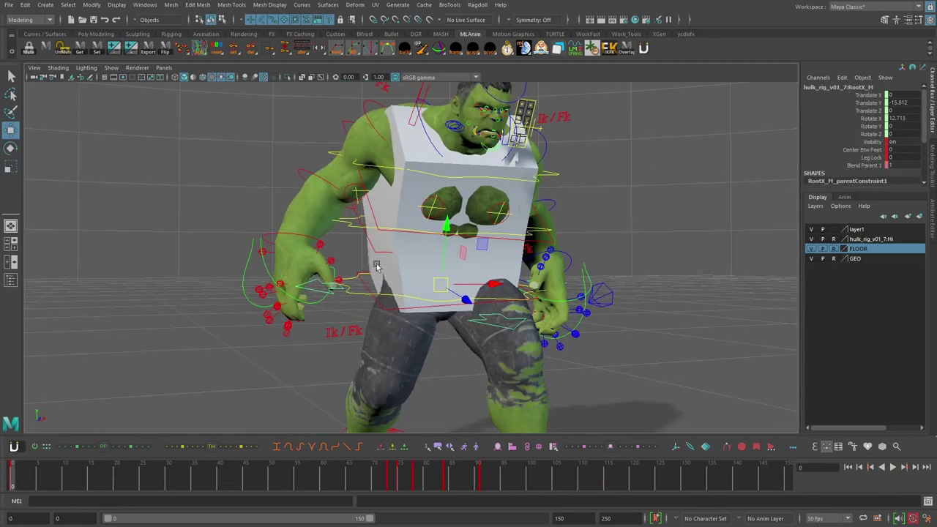
Bake RootX_M's constrained motion over the time slider range with Bake Simulation
left_click_drag(376, 266, 249, 359, "alt")
left_click(28, 5)
mouse_move(88, 93)
left_click(249, 157)
left_click(641, 288)
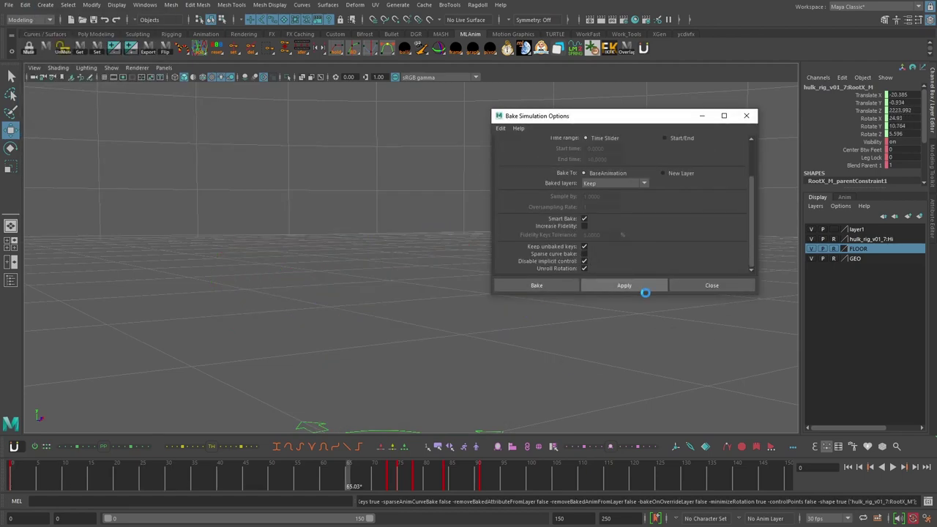
left_click(721, 285)
scroll(469, 256, "down", 5)
Delete RootX_M_parentConstraint1 in the Outliner, then select pCube1 and play the animation
left_click(145, 5)
left_click(160, 122)
key("f")
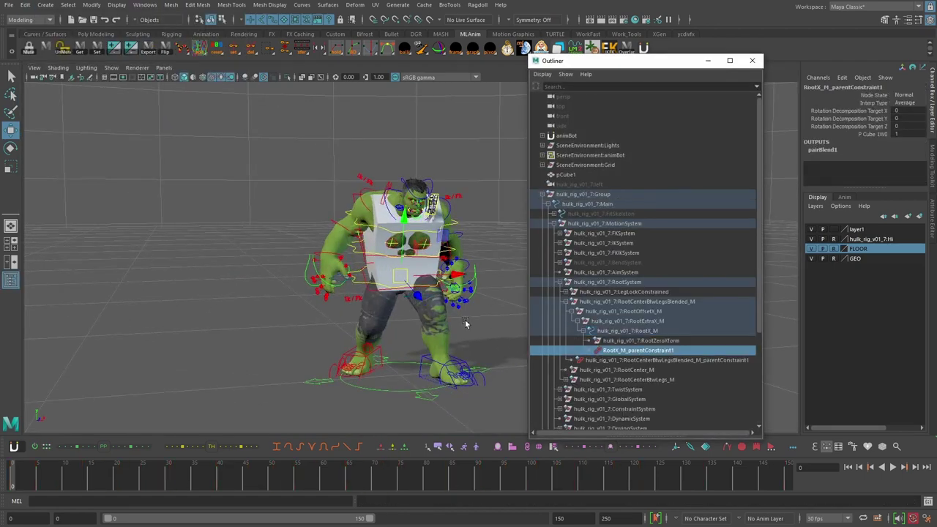
key("Delete")
left_click(566, 175)
left_click(892, 468)
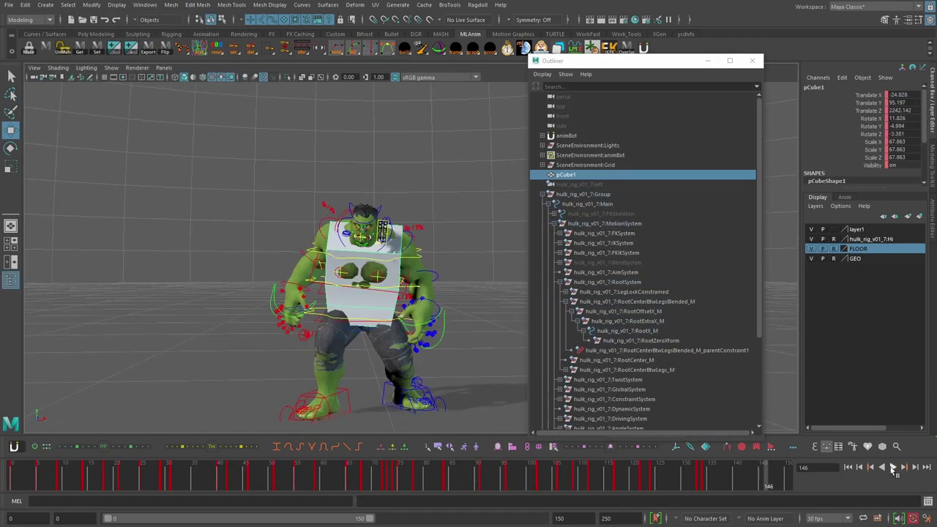
Hide layer1, select RootX_M, play back its baked motion and close the Outliner
left_click(811, 229)
left_click(628, 330)
key("w")
left_click_drag(766, 476, 110, 475)
left_click(893, 468)
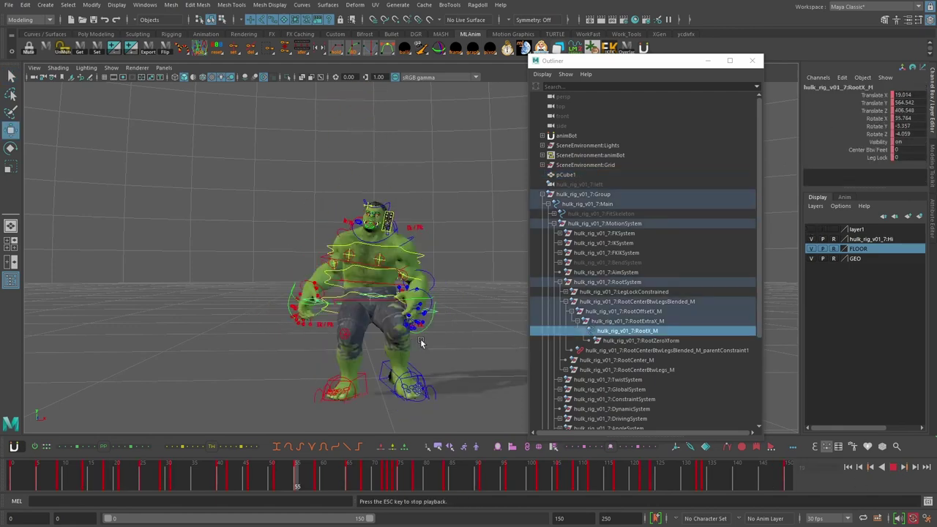
left_click(893, 468)
left_click(757, 64)
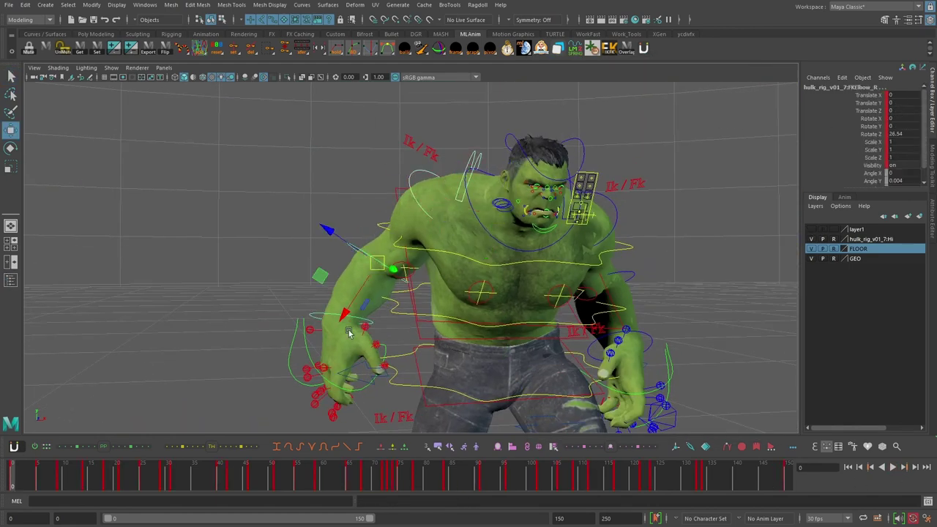
Save the right arm's FK controls as a selection set named RArm
left_click(678, 406)
type("RArm")
key("Return")
Select the left arm's FK controls and save them as a selection set named LArm
left_click_drag(607, 208, 554, 206, "alt")
left_click(517, 151)
left_click(577, 182, "shift")
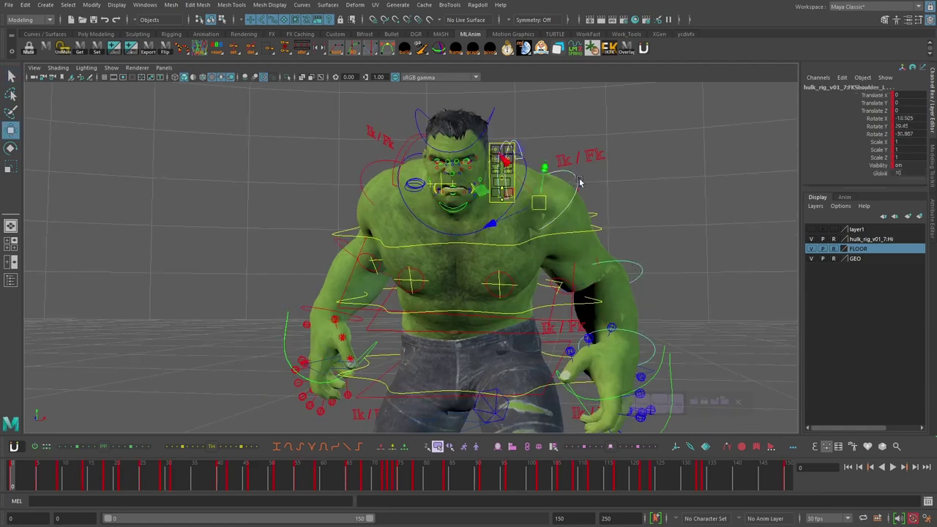
left_click(642, 272, "shift")
left_click(695, 404)
type("LArm")
key("Return")
Select the RArm set and examine the right arm's motion around the crouch at frame 9 and the take-off
left_click(675, 406)
scroll(556, 329, "down", 5)
left_click_drag(454, 476, 59, 474)
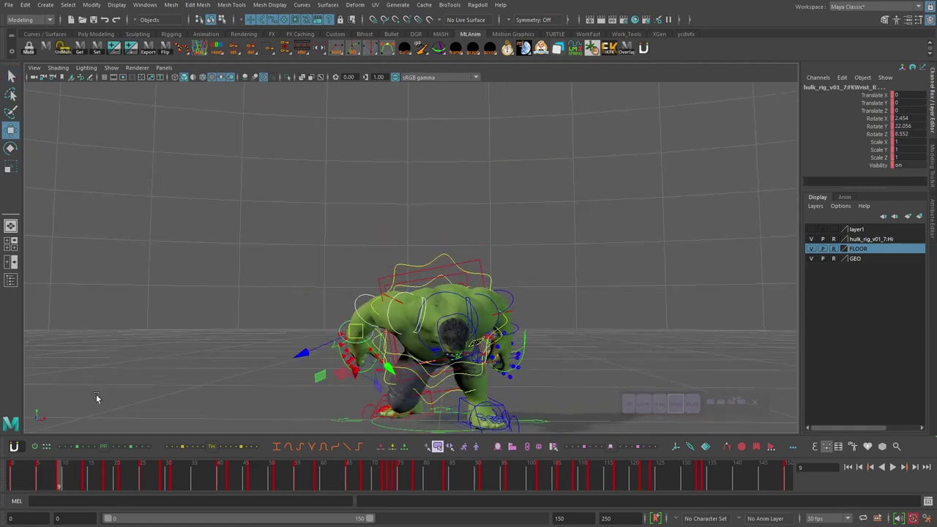
scroll(339, 335, "up", 3)
key("e")
left_click_drag(189, 251, 169, 257, "alt")
key("w")
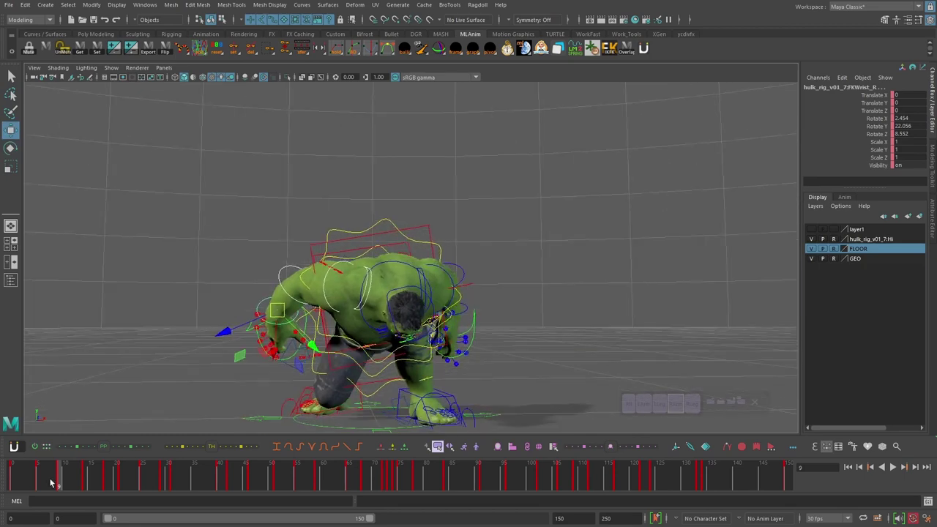
left_click_drag(51, 482, 11, 481)
scroll(556, 330, "down", 5)
left_click(892, 469)
middle_click_drag(428, 265, 427, 295, "alt")
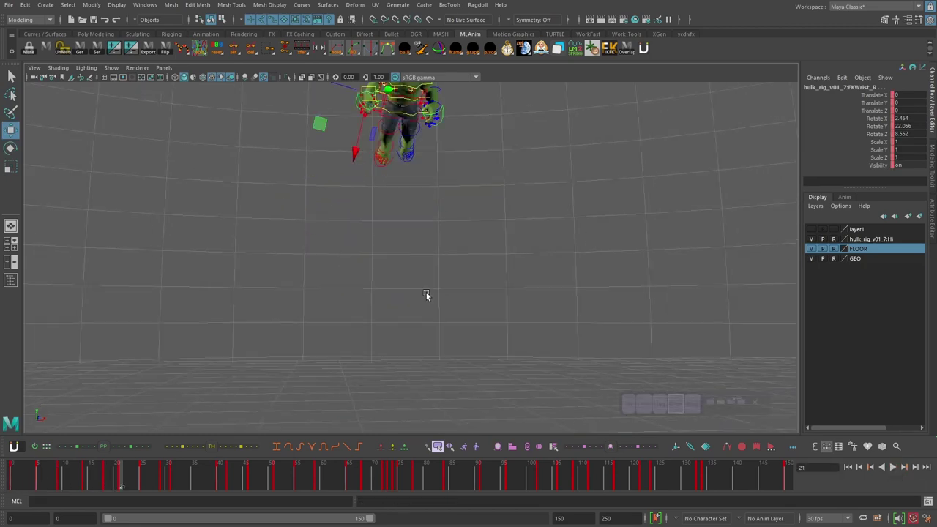
Return to the crouch at frame 9, reselect the RArm set and play the animation
key("comma")
key("comma")
key("comma")
key("comma")
left_click(58, 472)
left_click(402, 331)
scroll(425, 293, "up", 6)
key("q")
left_click(448, 265)
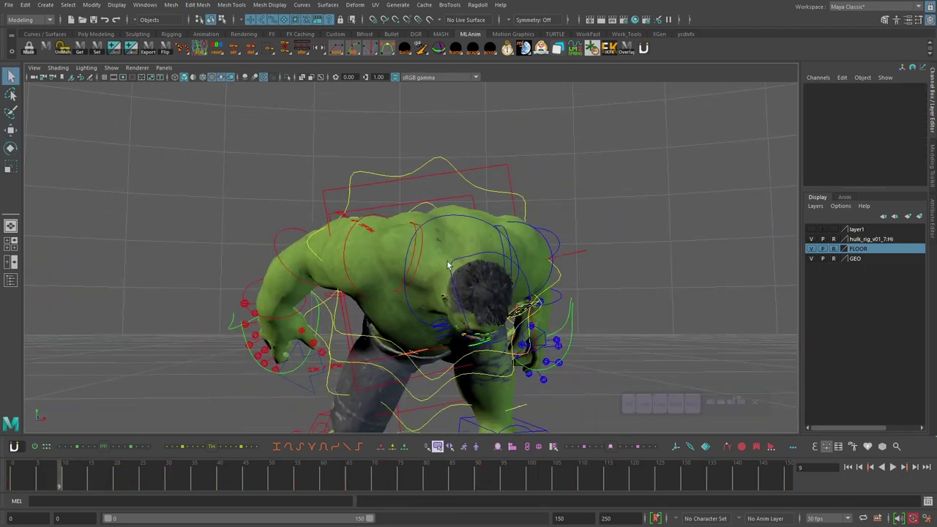
left_click(660, 404)
left_click(675, 407)
scroll(503, 266, "down", 6)
key("alt+v")
left_click_drag(399, 276, 369, 279, "alt")
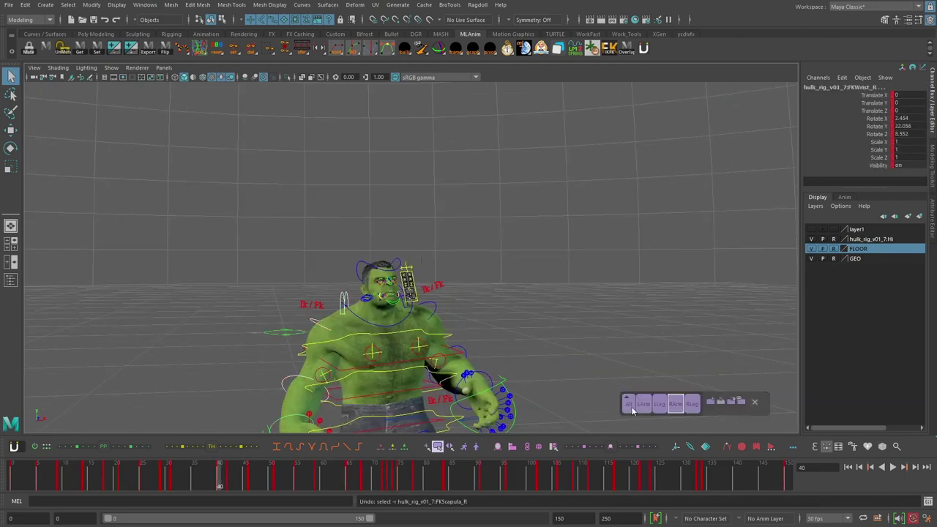
Adjust the right FK shoulder's rotation for the anticipation pose at frame 5
left_click_drag(85, 469, 36, 468)
scroll(437, 269, "up", 6)
left_click(413, 241)
key("period")
scroll(432, 266, "down", 4)
key("e")
key("comma")
key("q")
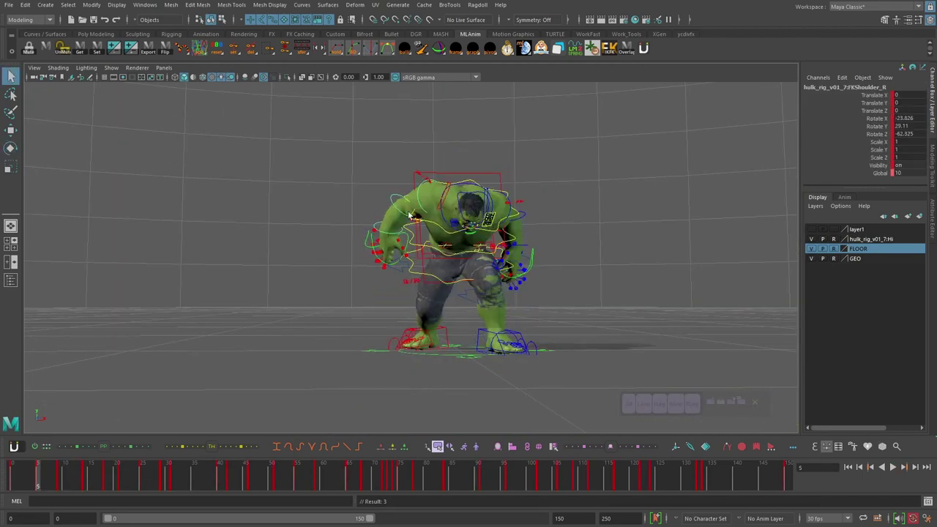
Rotate the right FK shoulder control for the crouch pose at frame 9
left_click(408, 212)
left_click_drag(410, 213, 439, 177, "alt")
left_click(426, 210)
key("e")
left_click_drag(14, 476, 58, 476)
left_click_drag(469, 307, 504, 314, "alt")
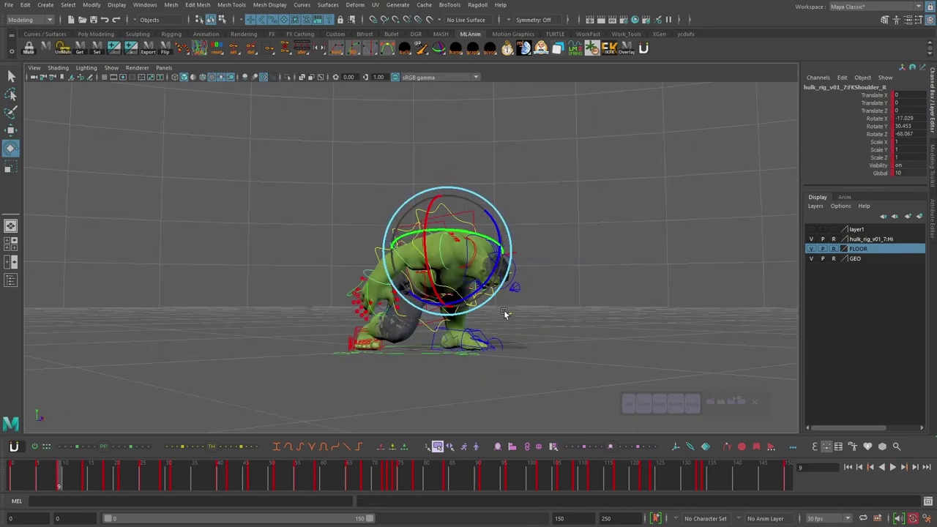
left_click(401, 256)
key("e")
key("q")
Select the RArm set and rotate the right FK shoulder to raise the arm at frame 14
left_click(675, 404)
left_click_drag(439, 308, 480, 291, "alt")
key("alt+period")
key("period")
key("period")
middle_click_drag(441, 152, 432, 264, "alt")
right_click_drag(432, 263, 452, 184, "alt")
left_click_drag(452, 184, 412, 223, "alt")
left_click(358, 242)
left_click(381, 251)
left_click_drag(381, 251, 349, 210, "alt")
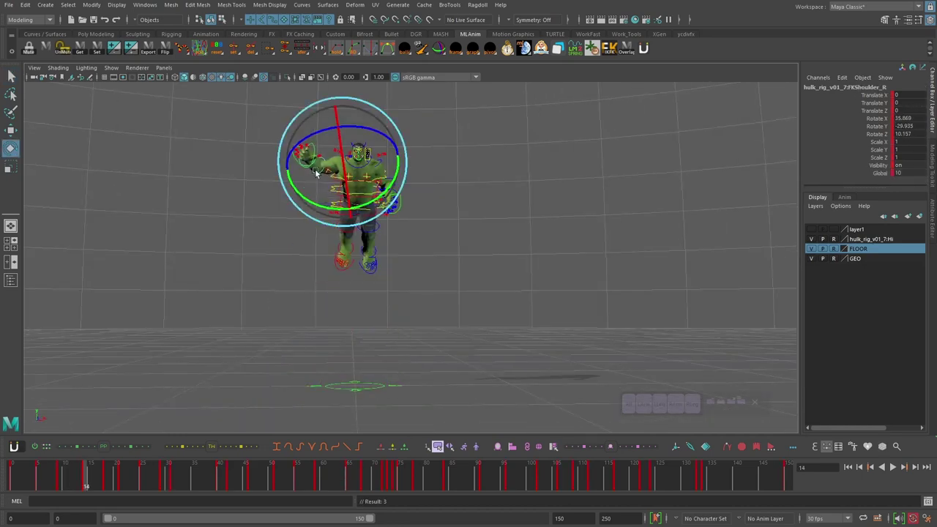
mouse_move(316, 174)
left_mouse_down("alt")
mouse_move(510, 183)
mouse_move(334, 196)
mouse_move(323, 172)
left_mouse_up("alt")
left_click_drag(38, 481, 40, 482)
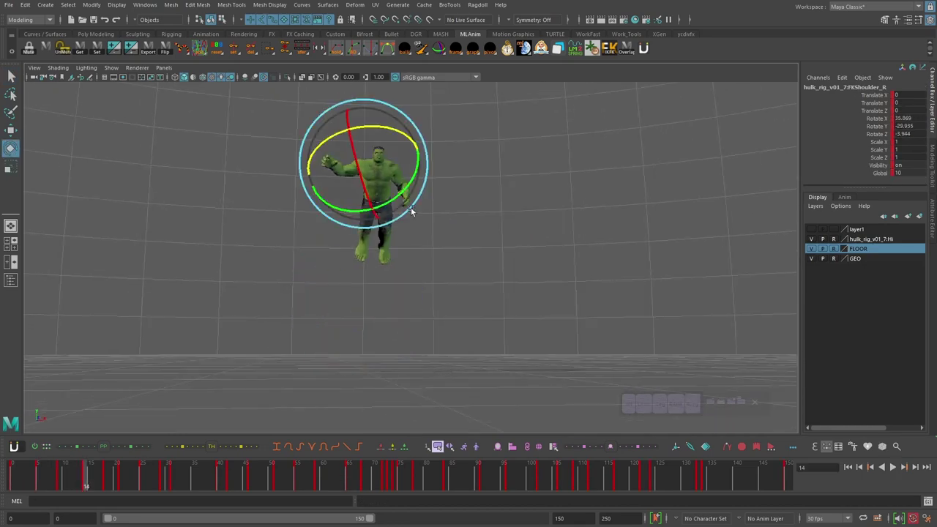
Rotate the right FK shoulder to keep the arm raised through frames 14 to 21
left_click(410, 211)
left_click_drag(411, 211, 459, 299, "alt")
left_click(402, 225)
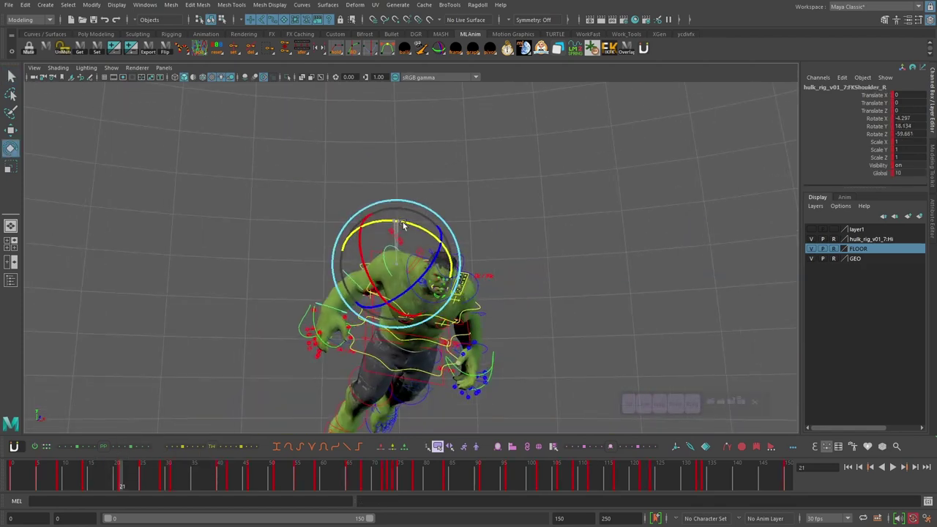
left_click(327, 220)
key("e")
right_click_drag(395, 242, 356, 220, "alt")
left_click(395, 253)
left_click_drag(396, 252, 407, 265)
right_click_drag(454, 278, 399, 265, "alt")
left_click(333, 218)
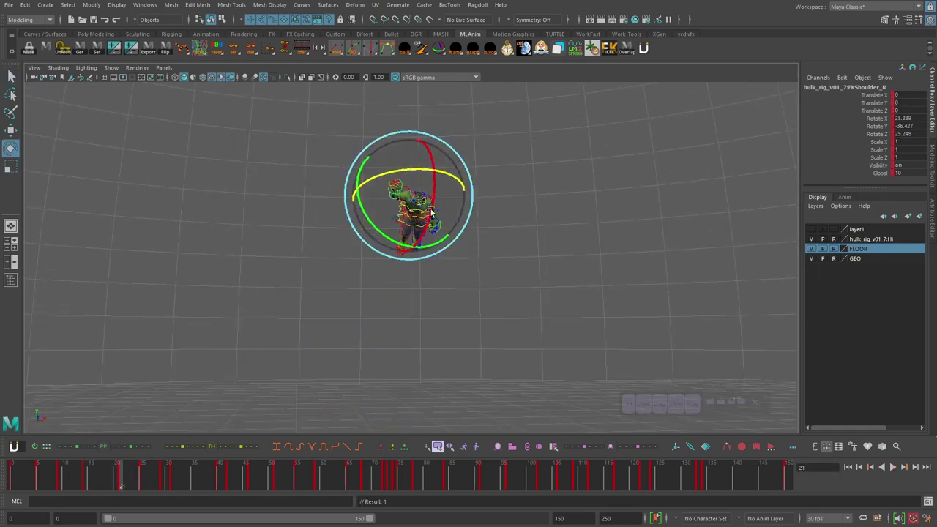
scroll(430, 212, "up", 4)
left_click_drag(429, 204, 412, 140)
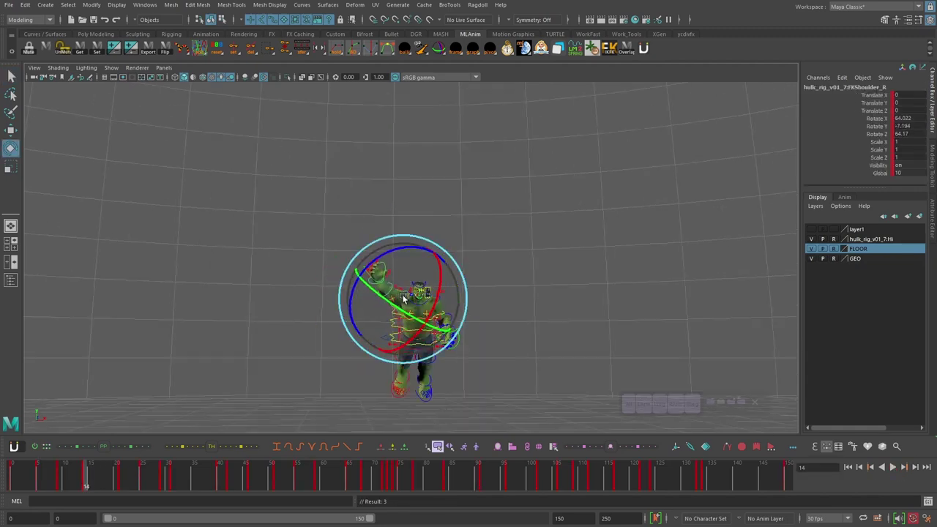
Clean up the right arm's keys around frame 25 and rotate its FK shoulder at frame 37
middle_click_drag(403, 297, 480, 273, "alt")
key("period")
right_click(139, 481)
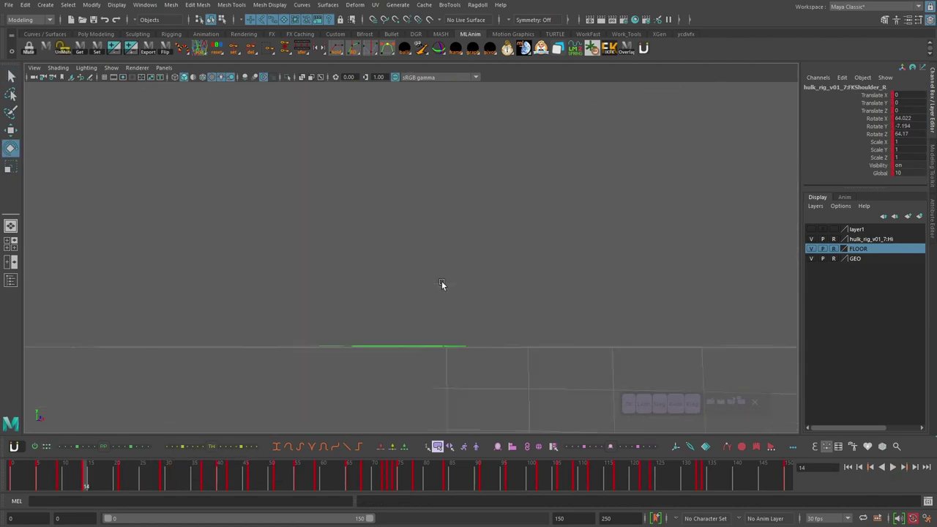
key("comma")
scroll(440, 257, "down", 5)
key("period")
key("period")
key("period")
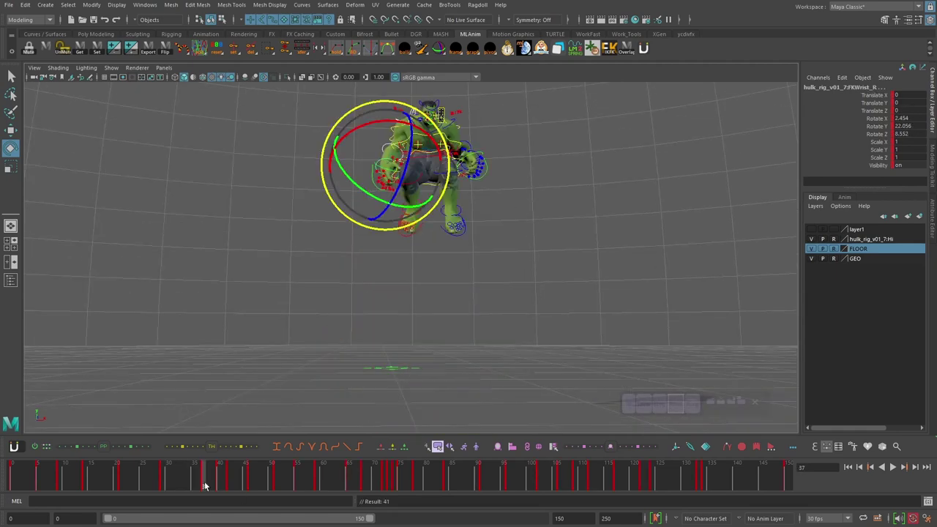
left_click(162, 483)
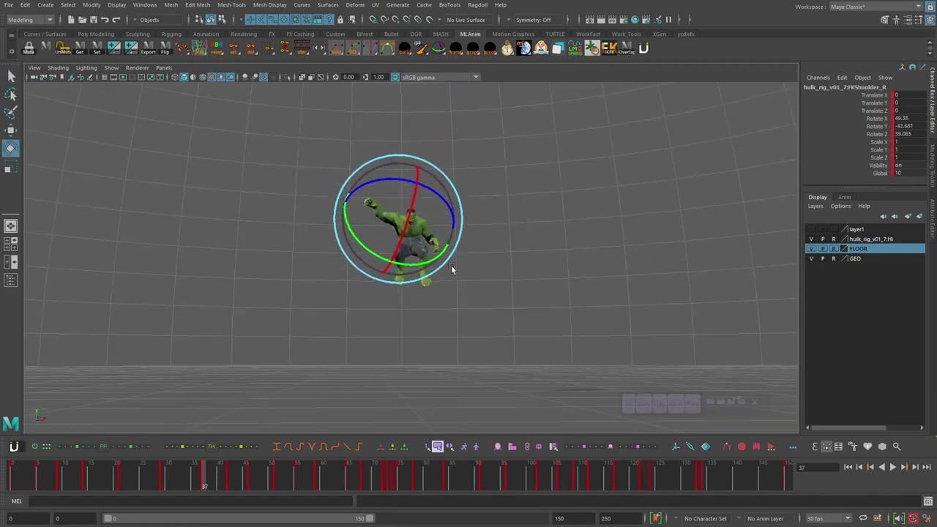
left_click(131, 474)
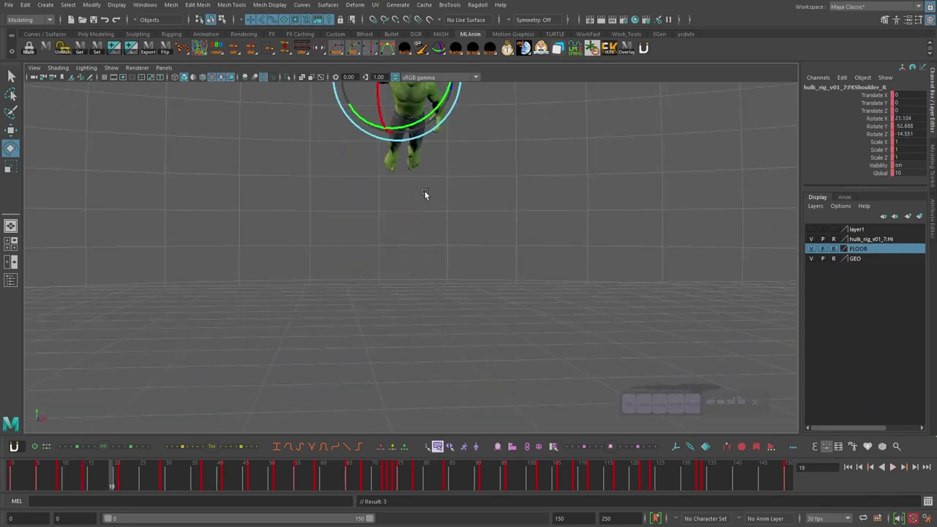
Step through the right arm's swing frame by frame and rotate the right scapula control around frame 18
key("alt+period")
key("alt+period")
key("alt+period")
key("alt+period")
key("alt+period")
key("alt+period")
key("alt+period")
key("alt+period")
key("alt+period")
key("alt+period")
key("alt+period")
key("alt+period")
key("alt+period")
key("alt+period")
key("alt+period")
key("alt+period")
key("alt+period")
key("alt+period")
key("alt+period")
key("alt+period")
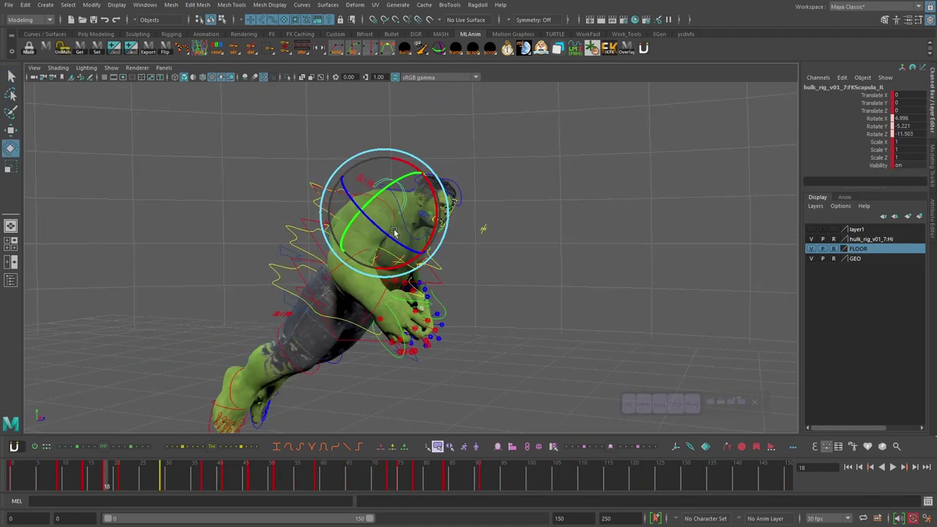
left_click(59, 483)
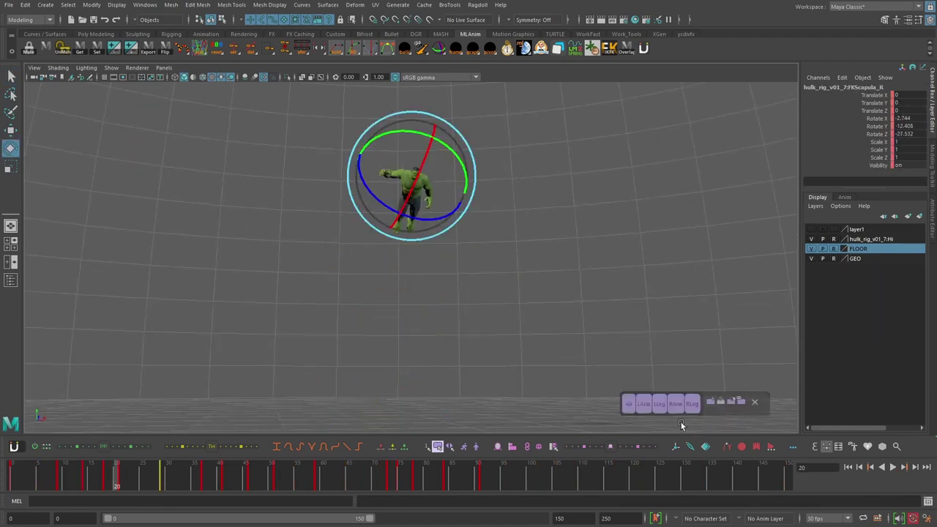
Rotate the right FK wrist around frame 25 and play the animation to check the arm swing
left_click_drag(81, 483, 141, 476)
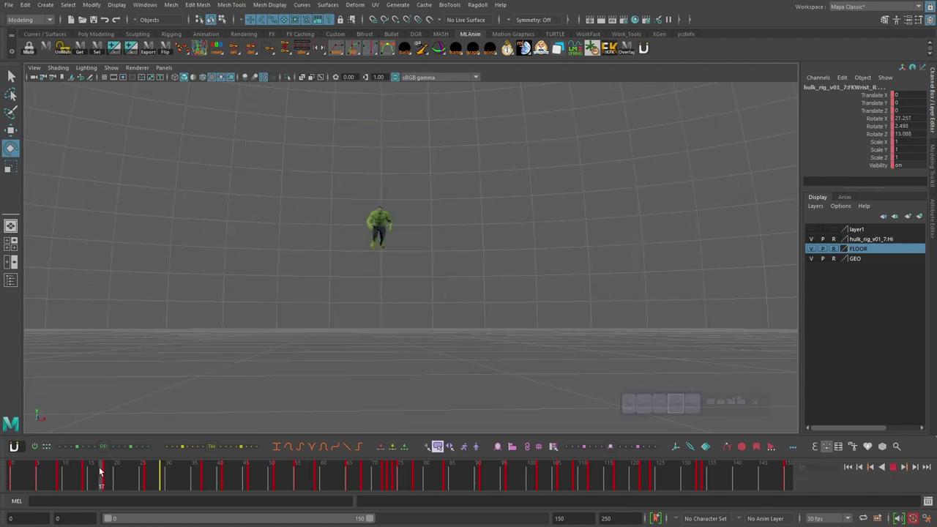
key("alt+v")
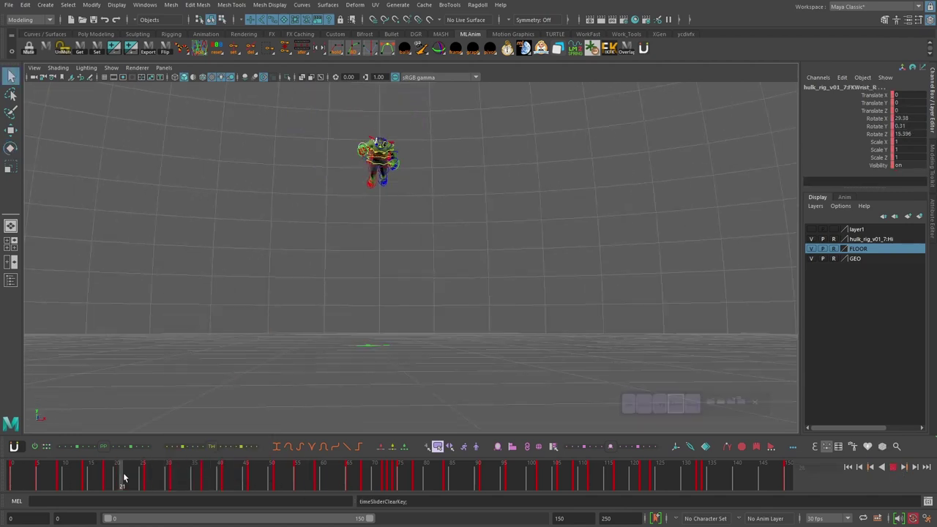
left_click(376, 191)
left_click_drag(124, 477, 146, 478)
key("e")
left_click(418, 263)
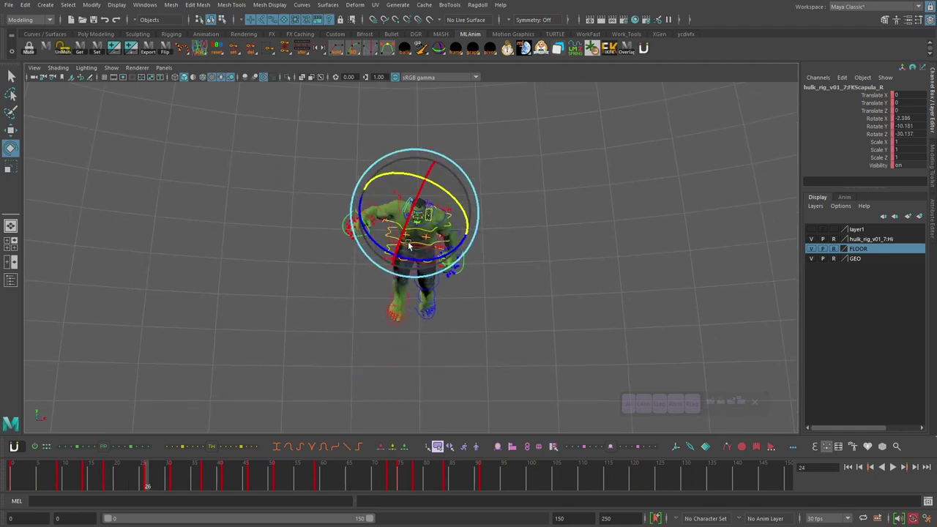
left_click(352, 225)
key("alt+period")
left_click_drag(368, 217, 371, 210)
right_click_drag(406, 228, 471, 264, "alt")
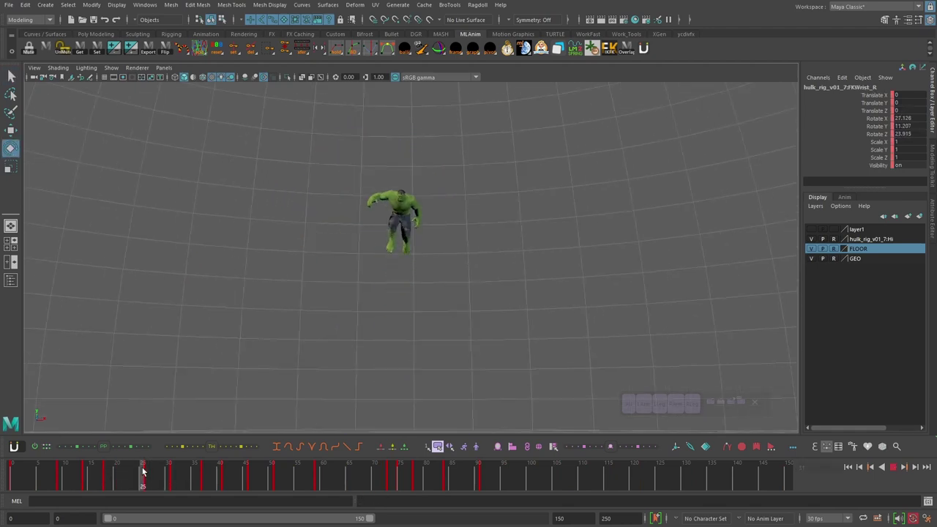
key("alt+v")
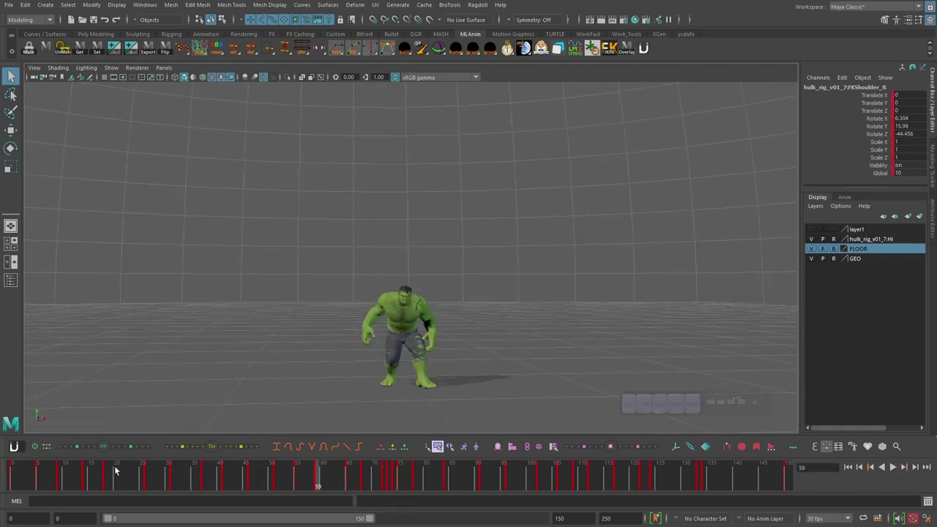
Select the upper spine control and adjust its rotation around frame 18, checking the jump in playback
left_click(108, 471)
left_click(382, 220)
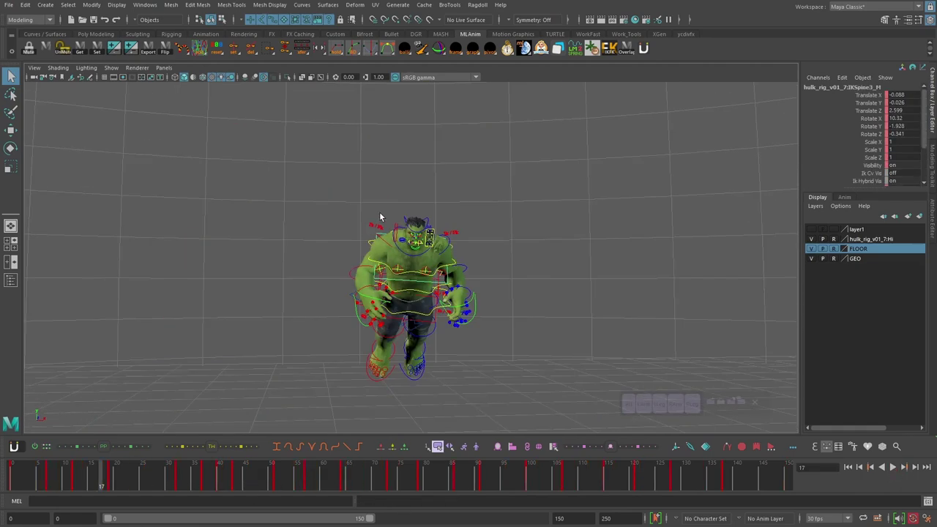
key("comma")
key("period")
key("e")
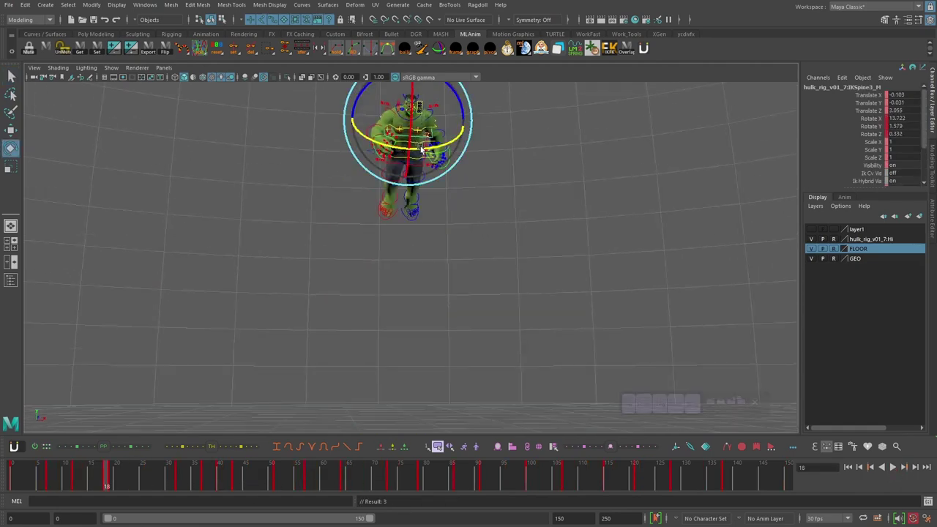
left_click_drag(421, 149, 377, 228, "alt")
key("comma")
key("comma")
key("alt+v")
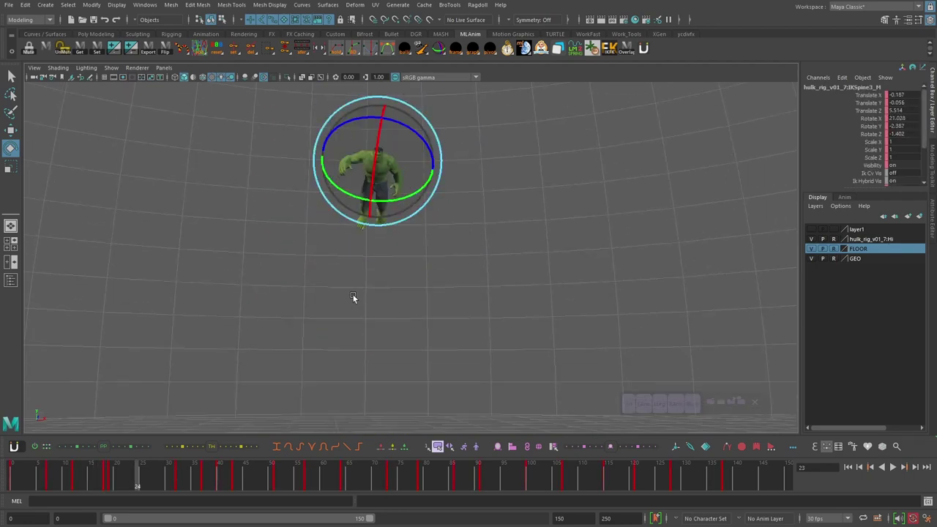
Delete the upper spine control's key around frame 18 and replay the take-off
left_click(110, 479)
right_click(109, 481)
left_click(136, 327)
left_click_drag(103, 477, 93, 477)
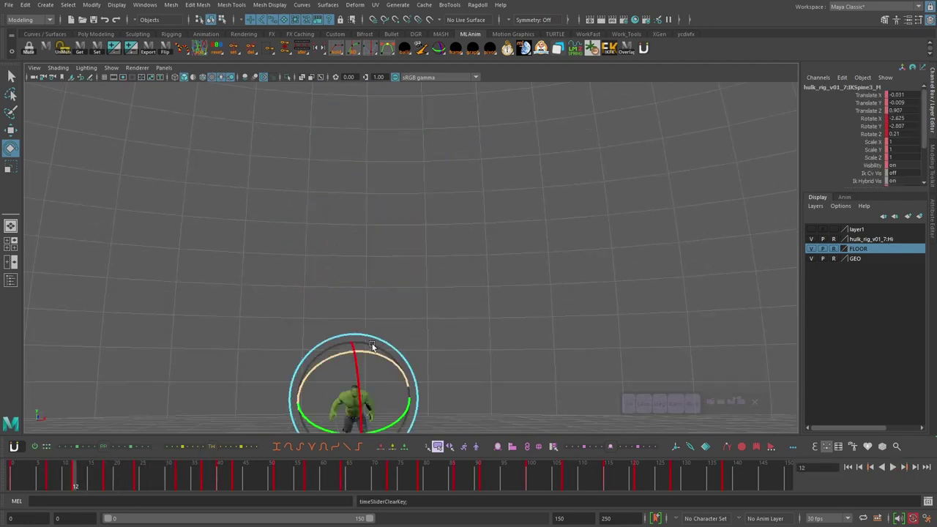
key("alt+v")
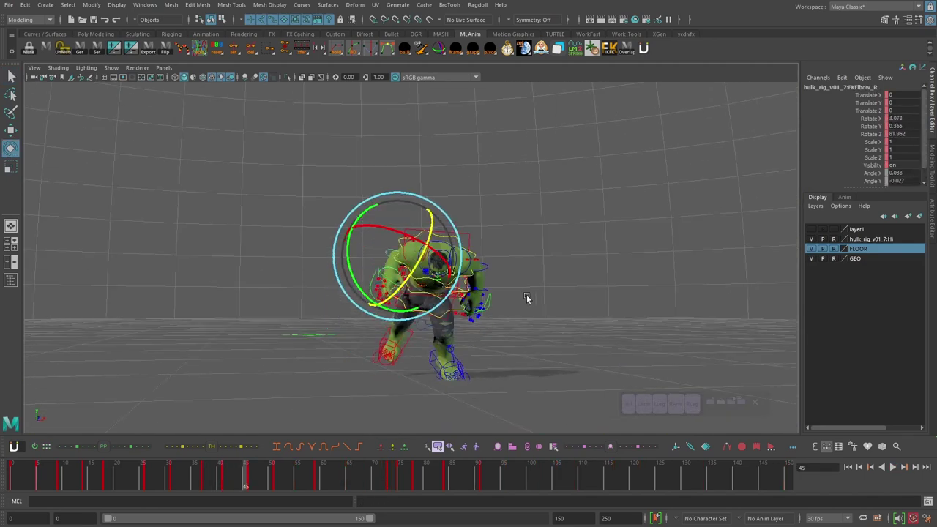
Rotate the right FK elbow at frame 53 to extend the forearm for the landing
right_click(267, 485)
left_click(286, 477)
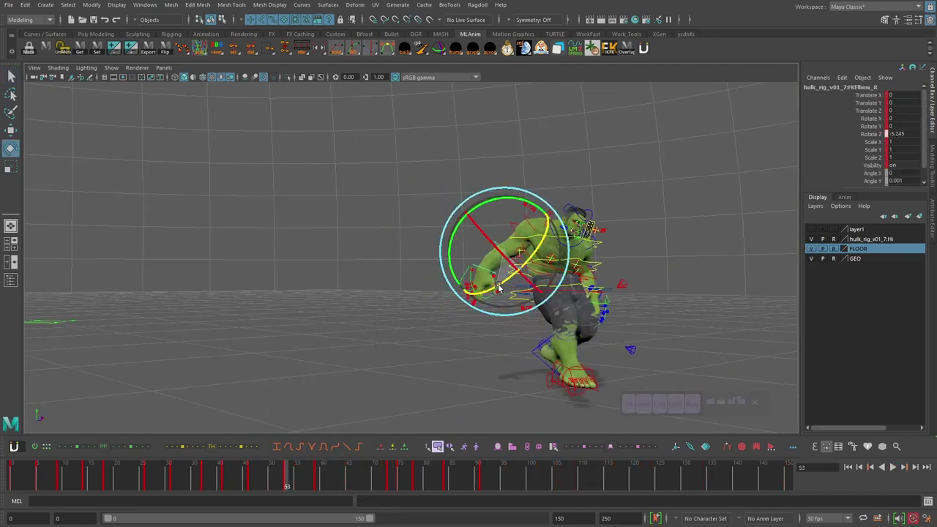
left_click(256, 479)
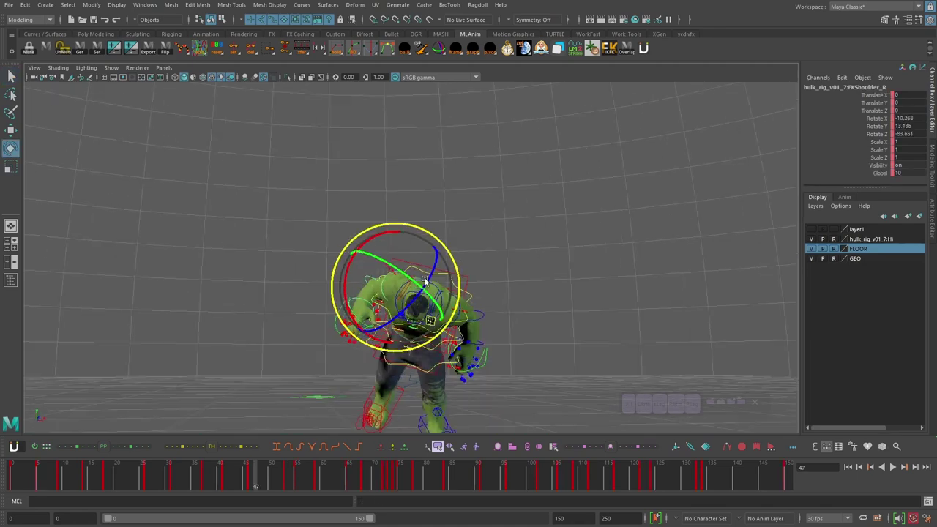
Rotate the right FK wrist at frame 53 and compare the hand pose with frame 48
key("period")
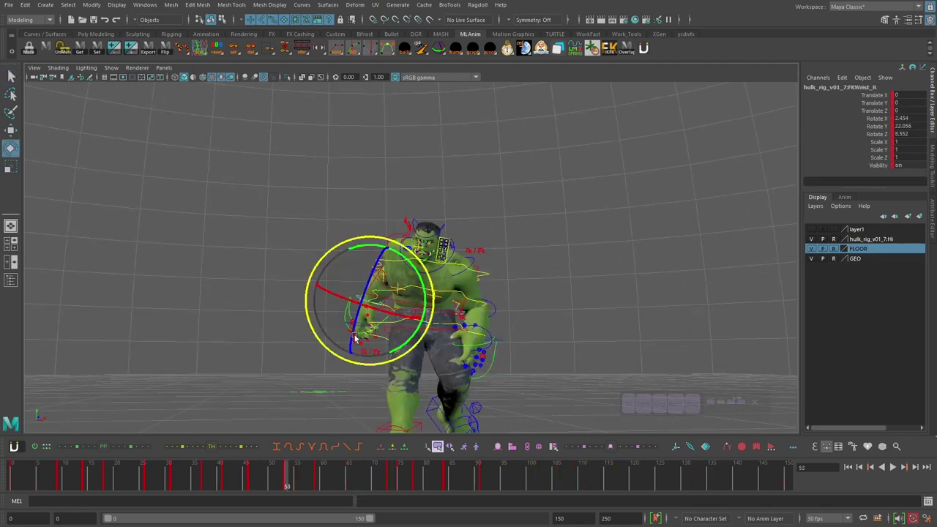
left_click_drag(355, 338, 358, 322)
mouse_move(336, 318)
left_mouse_down("alt")
mouse_move(510, 325)
mouse_move(352, 322)
left_mouse_up("alt")
key("alt+1")
left_click(261, 479)
left_click(287, 480)
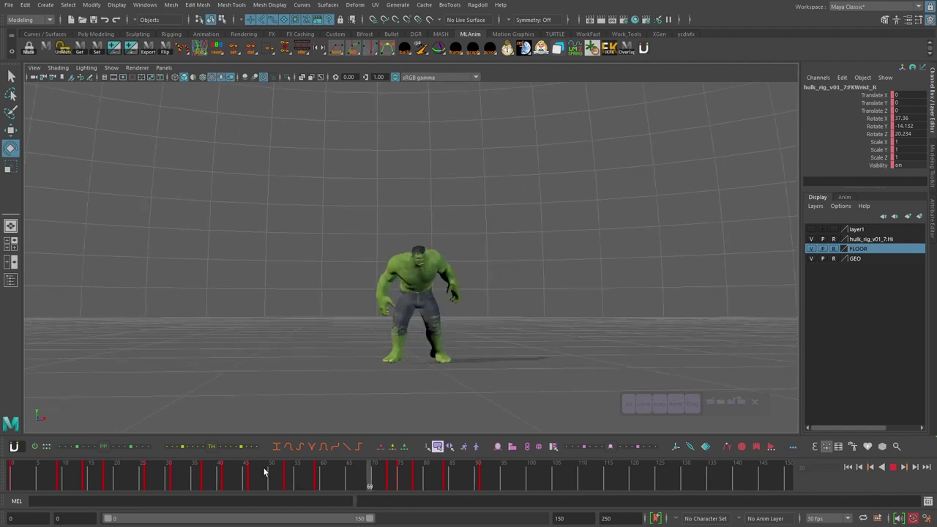
Rotate the right FK shoulder at frame 44 and clear the right arm's neighbouring key around frame 46
left_click(893, 467)
key("alt+1")
key("q")
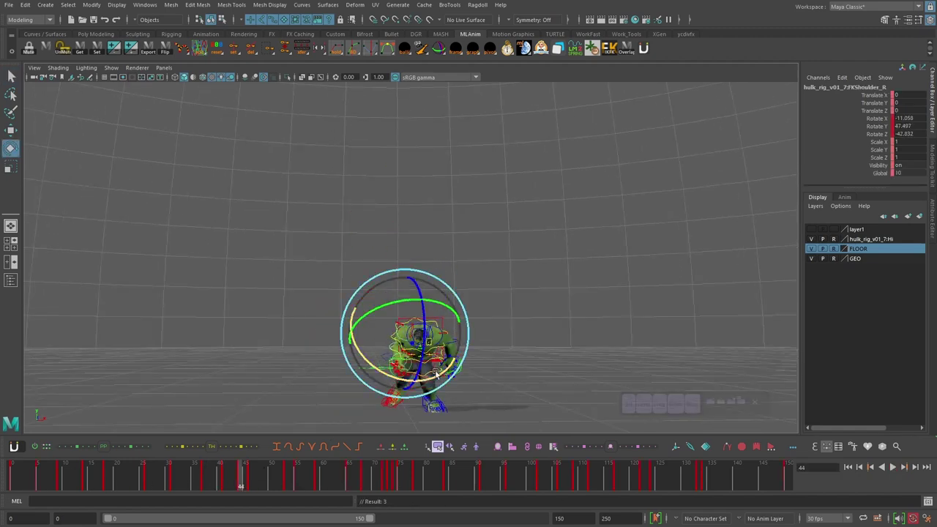
right_click(251, 484)
left_click_drag(239, 483, 272, 479)
left_click(272, 330)
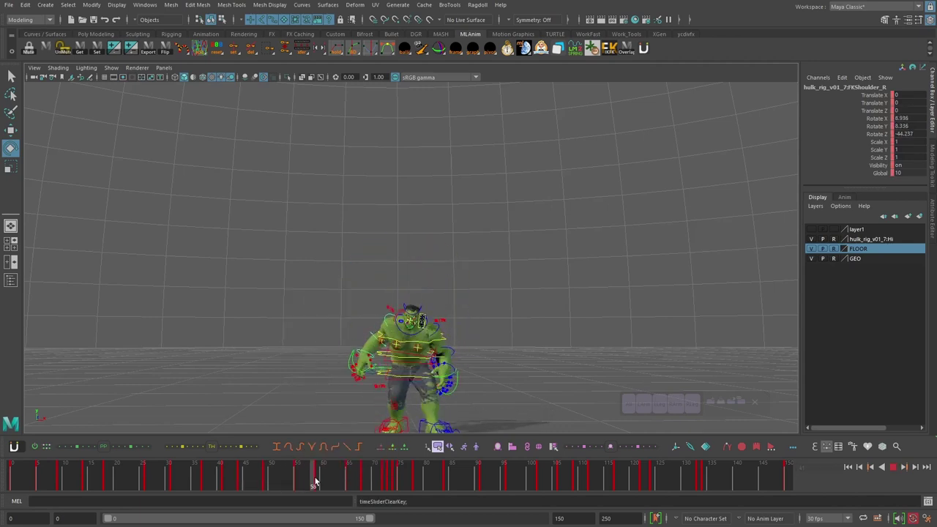
key("alt+v")
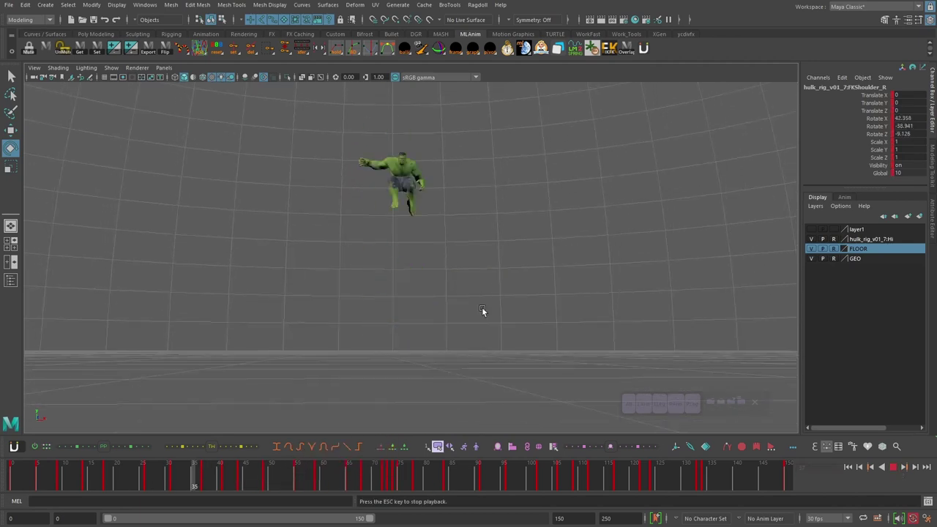
Examine the right shoulder's motion up close in the opening frames of the jump
scroll(476, 322, "up", 3)
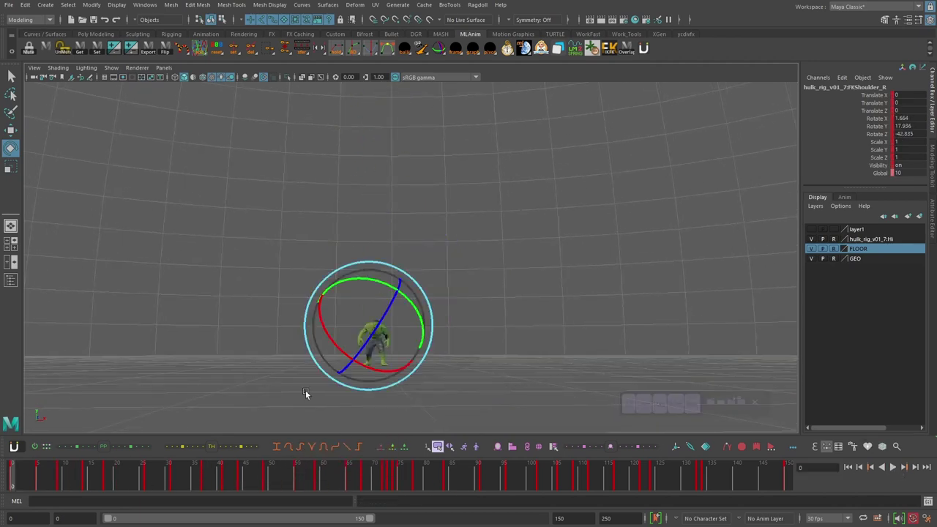
key("q")
middle_click_drag(306, 393, 351, 330, "alt")
scroll(390, 334, "up", 5)
key("period")
scroll(391, 274, "up", 5)
left_click(392, 273)
left_click_drag(402, 250, 453, 304, "alt")
scroll(390, 274, "down", 5)
key("alt+v")
key("alt+v")
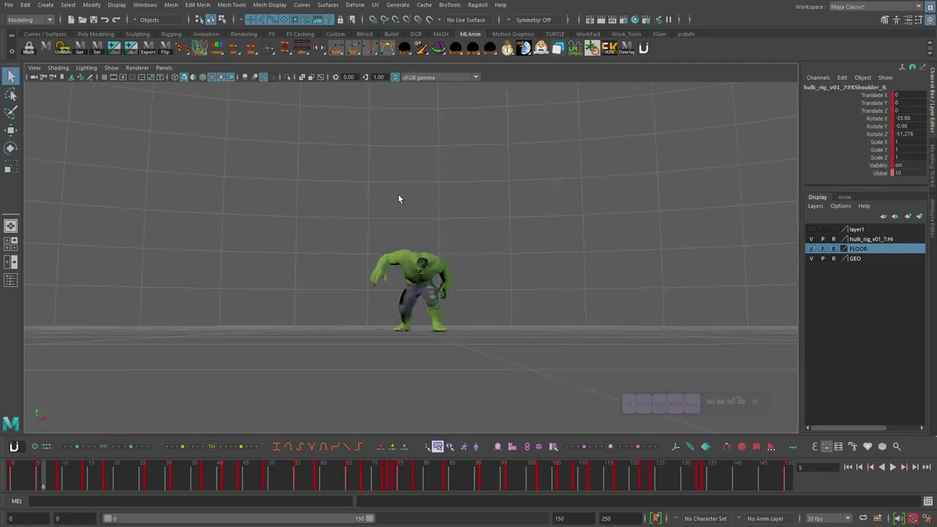
Rotate the right FK shoulder around frame 11, key it and play back the jump
key("e")
left_click_drag(426, 208, 439, 217)
key("s")
left_click_drag(439, 234, 429, 254, "alt")
key("alt+v")
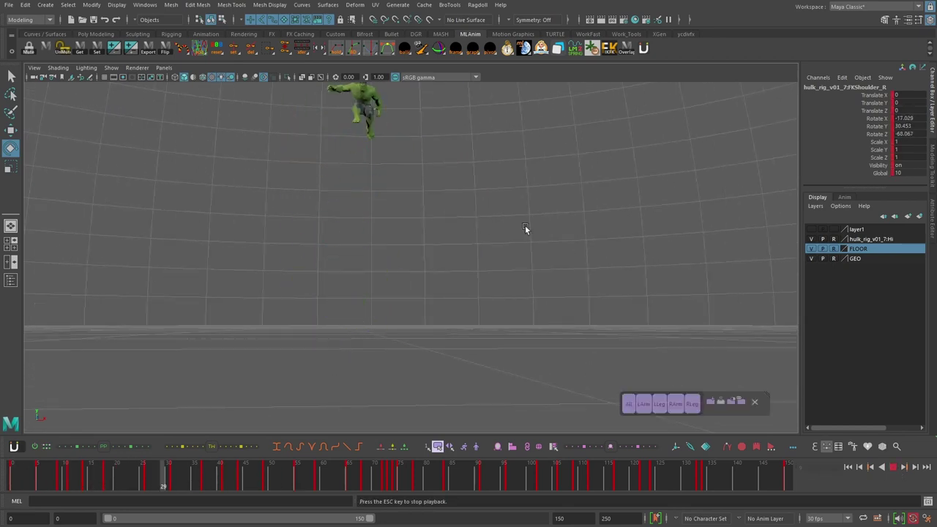
key("alt+v")
Select the RArm set and rotate its controls around frame 55
left_click(675, 404)
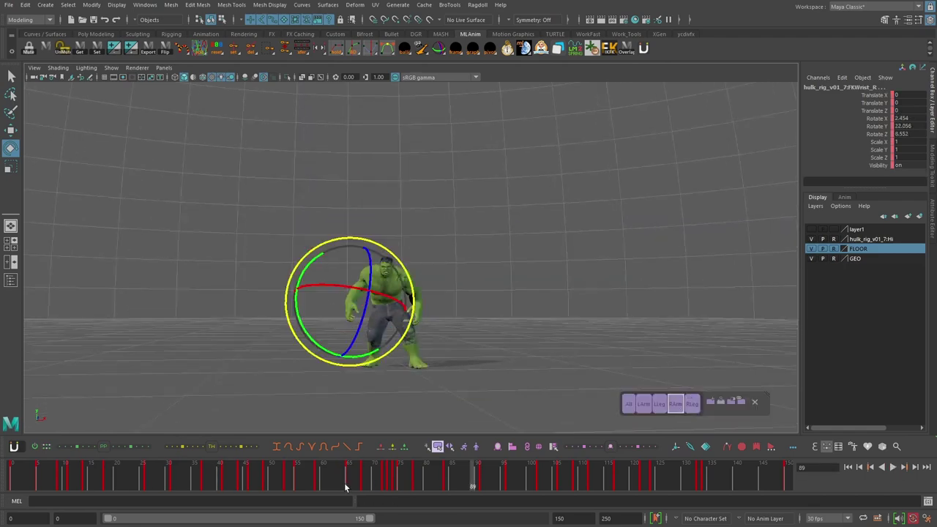
left_click_drag(290, 466, 296, 469)
left_click_drag(331, 327, 344, 320)
key("alt+period")
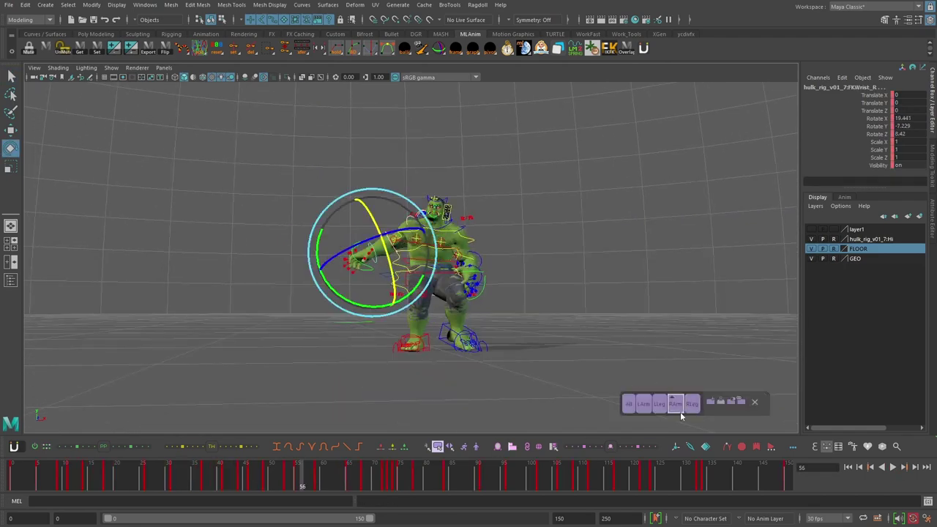
Pose the right FK shoulder and elbow at frame 65 as the arm settles
left_click_drag(338, 471, 348, 470)
key("q")
left_click(422, 209)
left_click_drag(422, 209, 426, 287, "alt")
key("e")
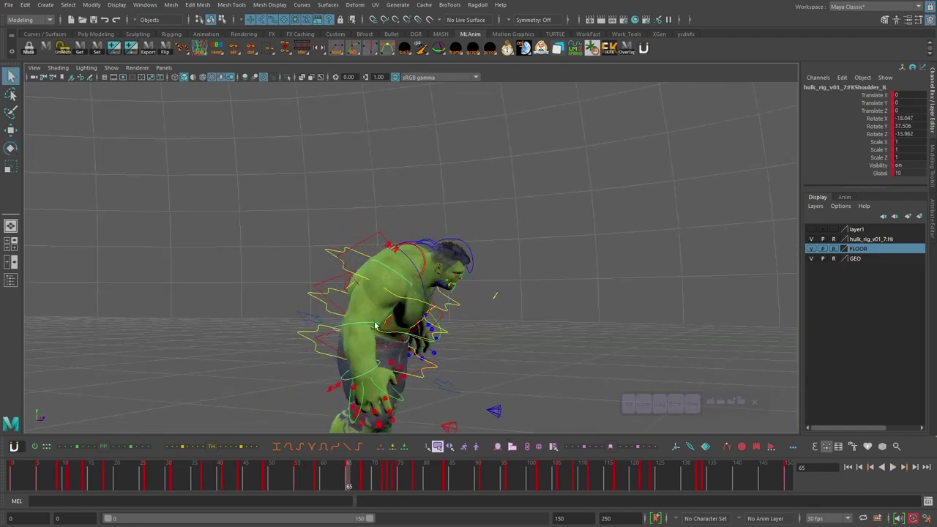
left_click(378, 364)
key("e")
left_click_drag(379, 364, 444, 310, "alt")
Adjust the right arm's rotation around frame 58 and delete its key around frame 68
left_click_drag(349, 476, 313, 476)
left_click_drag(416, 253, 422, 265)
left_click_drag(296, 480, 355, 478)
key("q")
left_click(363, 478)
left_click(400, 287)
key("Delete")
Examine the right arm's pose between frames 54 and 84 from several angles and in playback
left_click_drag(291, 479, 414, 480)
left_click(404, 188)
left_click_drag(380, 308, 513, 329, "alt")
key("q")
left_click_drag(415, 481, 446, 472)
left_click_drag(453, 261, 330, 271, "alt")
key("e")
left_click(239, 476)
left_click(895, 467)
left_click_drag(420, 301, 451, 317, "alt")
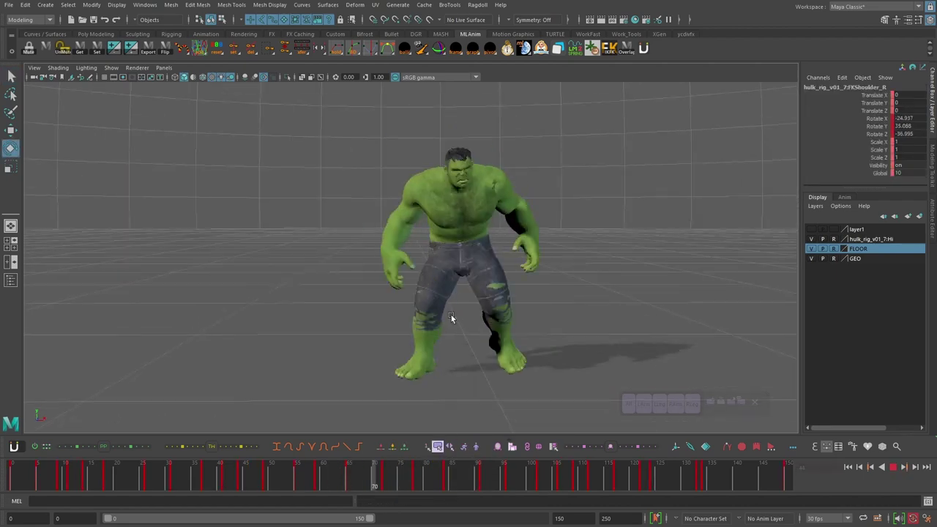
Select the RArm set and adjust the right FK elbow at frame 55
left_click_drag(416, 472, 312, 474)
key("q")
left_click(675, 404)
left_click_drag(454, 293, 329, 307, "alt")
left_click(204, 196)
left_click(297, 479)
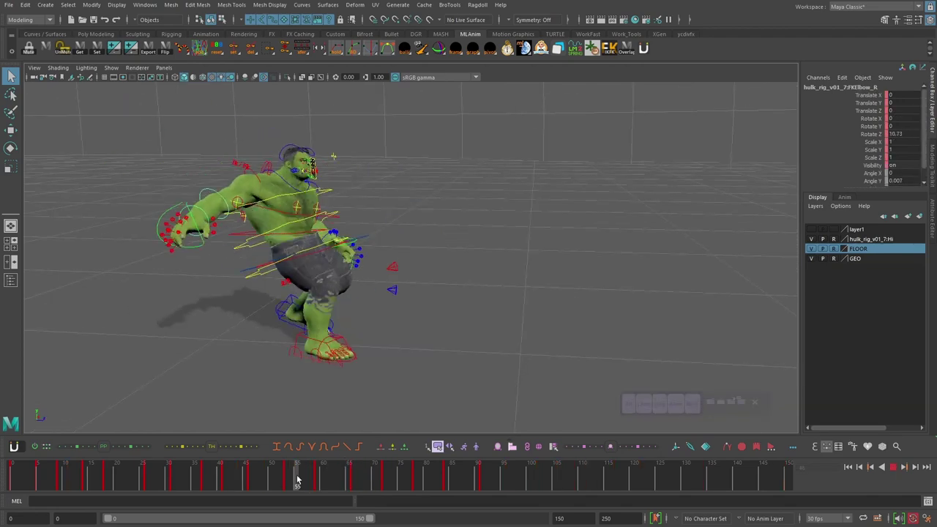
key("e")
left_click_drag(297, 479, 354, 468)
Step through the landing up to frame 70 and rotate the right FK shoulder there
left_click_drag(352, 293, 475, 278, "alt")
left_click(675, 404)
left_click_drag(244, 474, 374, 472)
left_click(675, 404)
left_click(447, 174)
left_click_drag(329, 213, 402, 209, "alt")
key("period")
left_click(447, 227)
key("comma")
key("period")
left_click_drag(401, 212, 408, 205)
Key the RArm set, delete its keys around frame 72 and play back the landing
left_click_drag(351, 472, 251, 473)
left_click(408, 232)
left_click(431, 202)
left_click(676, 404)
key("s")
right_click(388, 479)
left_click(409, 328)
left_click_drag(410, 293, 417, 329, "alt")
left_click(893, 468)
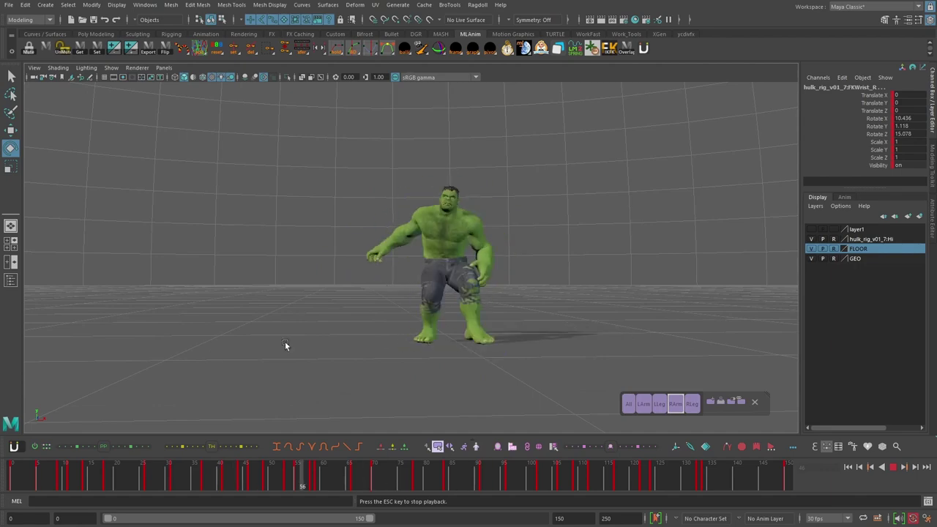
Rotate the right FK elbow at frame 78 to bend the arm
left_click_drag(293, 351, 410, 344, "alt")
left_click_drag(581, 475, 523, 481)
left_click(395, 237)
left_click_drag(364, 470, 416, 470)
key("e")
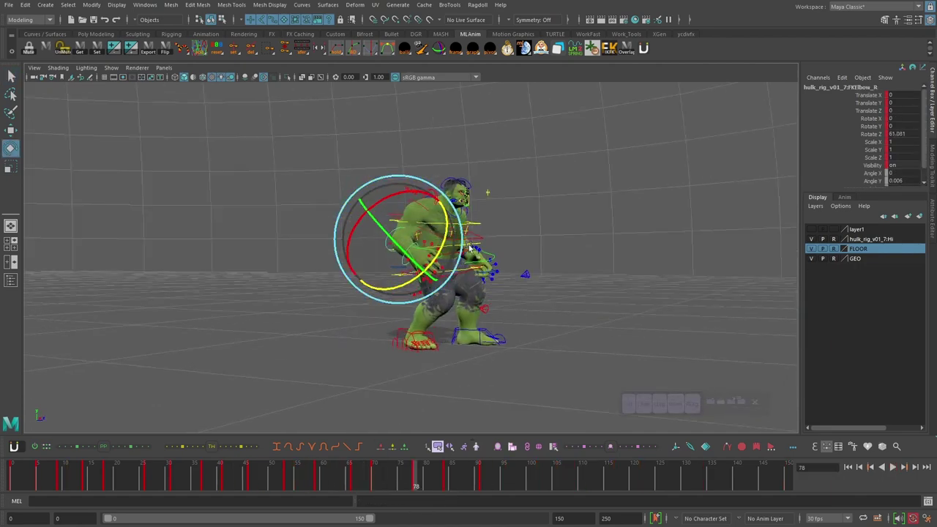
left_click_drag(470, 247, 351, 252, "alt")
Examine the right FK shoulder's motion from frame 78 to frame 110 and play the animation
key("q")
left_click(420, 209)
key("e")
left_click_drag(414, 475, 588, 464)
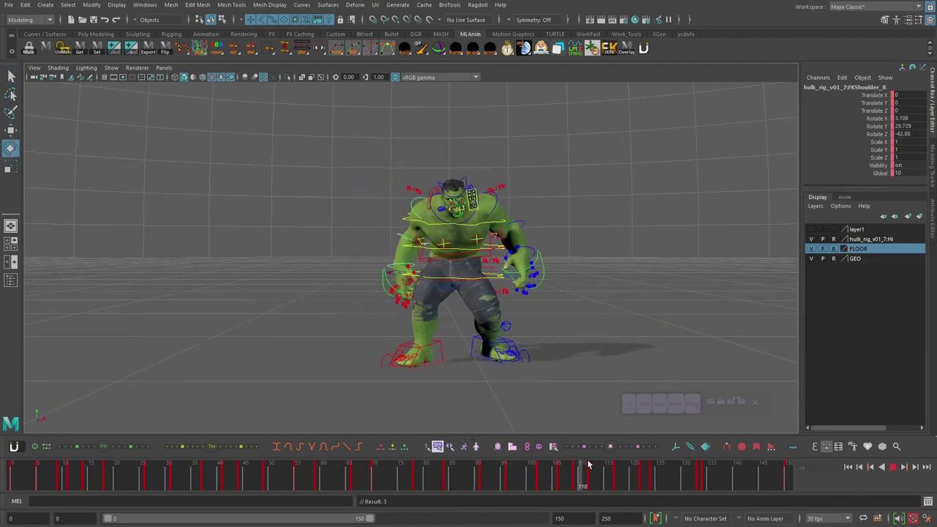
key("alt+1")
mouse_move(447, 294)
left_mouse_down("alt")
mouse_move(476, 308)
mouse_move(435, 303)
mouse_move(446, 280)
left_mouse_up("alt")
key("alt+v")
left_click(894, 468)
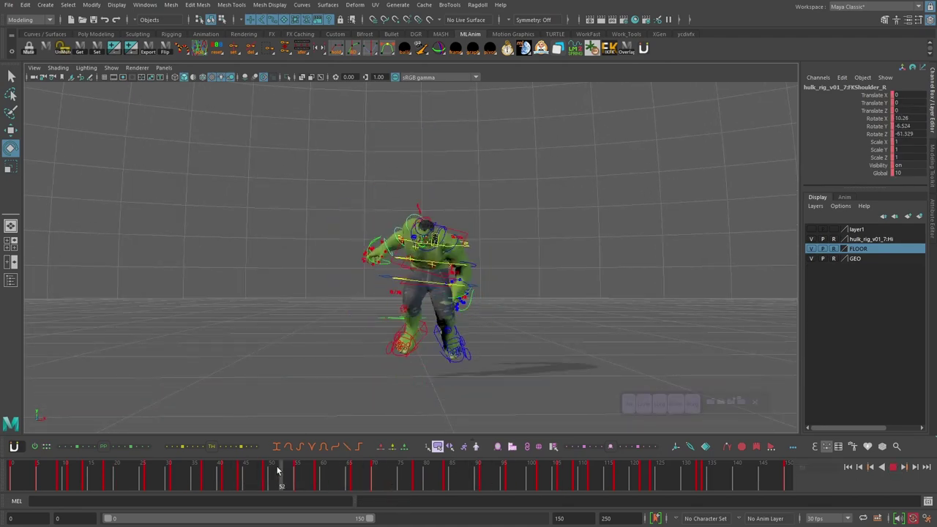
Compare the right arm between frames 44 and 52 and adjust its FK shoulder pose around frame 52
left_click_drag(279, 471, 241, 477)
key("q")
key("e")
key(".")
key("q")
key("e")
Delete the RArm set's extra keys around frame 57 and play back the landing
left_click(675, 404)
left_click(311, 476)
left_click(311, 476, "shift")
right_click(310, 476)
left_click(328, 331)
left_click(314, 477)
right_click(317, 477)
left_click(330, 332)
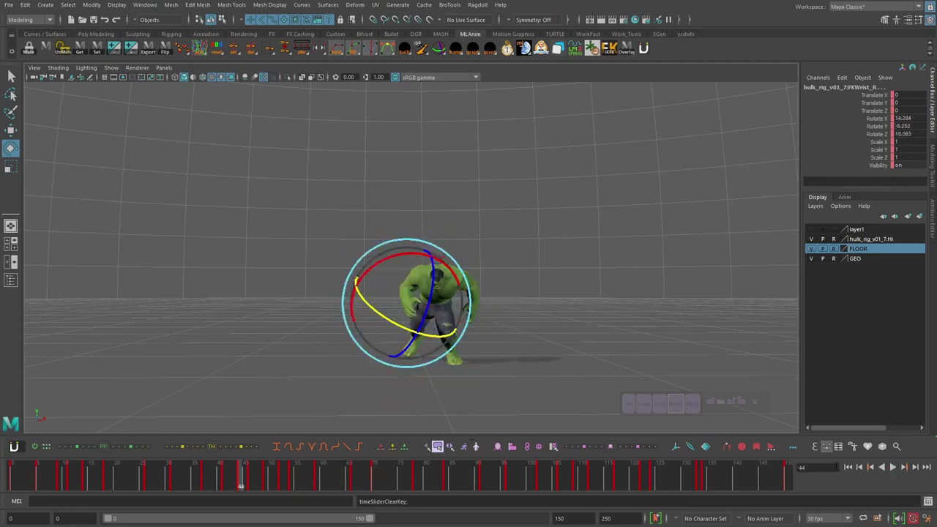
left_click(892, 467)
Retime the RArm set's keys between frames 64 and 72 and rotate the right FK shoulder at frame 64
left_click_drag(341, 481, 383, 483, "shift")
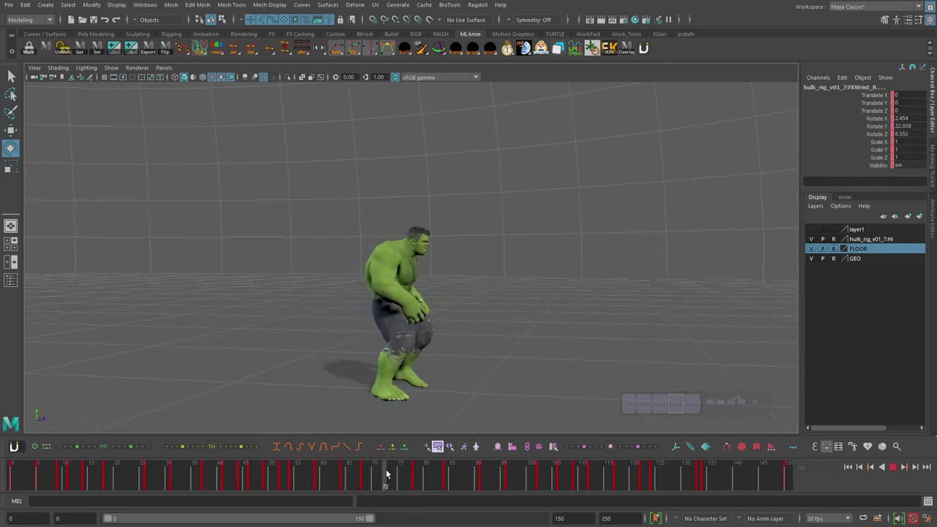
left_click_drag(644, 302, 544, 302, "alt")
left_click_drag(481, 313, 585, 307, "alt")
key("alt+v")
key("comma")
left_click(387, 274)
left_click_drag(368, 302, 378, 302)
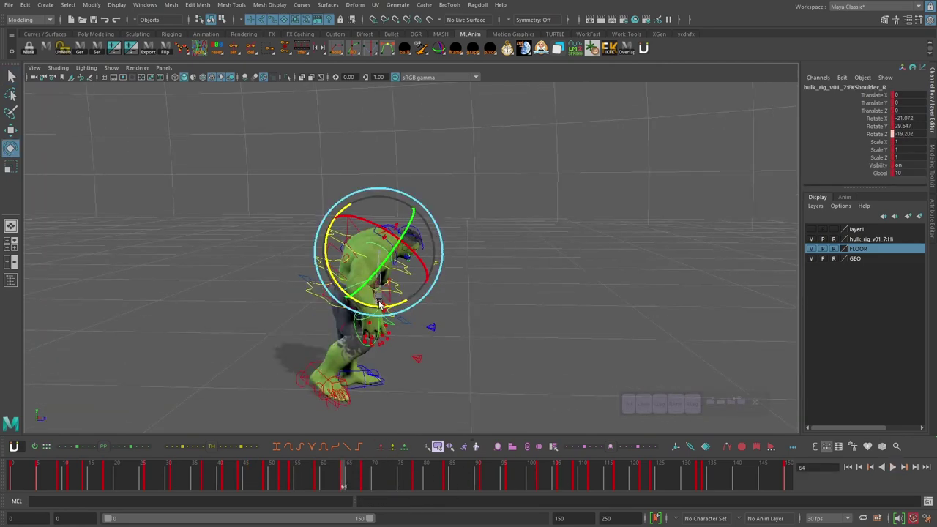
Rotate the right scapula control at frame 68, checking the shoulder from the side
key("period")
key("q")
left_click(418, 242)
left_click_drag(571, 293, 468, 300, "alt")
left_click_drag(364, 478, 351, 478)
left_click_drag(469, 308, 571, 304, "alt")
left_click(410, 296)
left_click(412, 276)
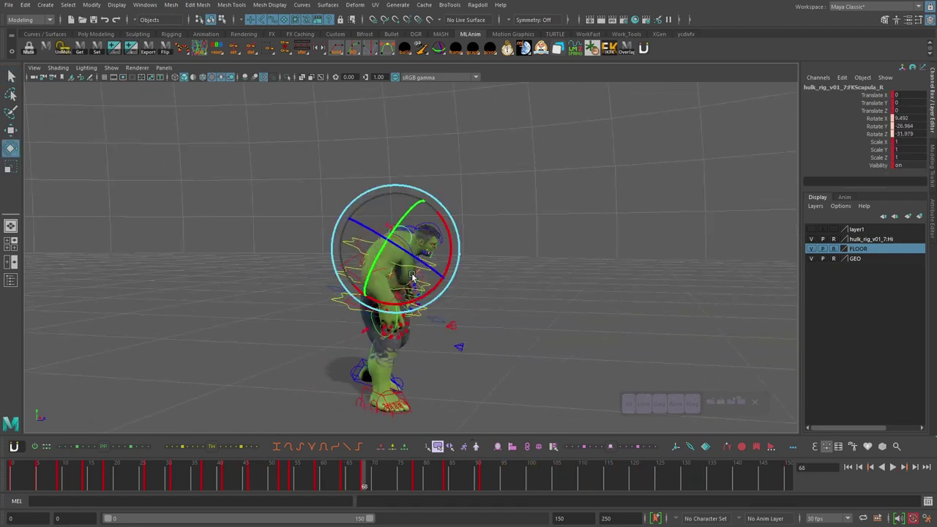
Compare the right arm around frame 68 with its neighbouring keys from several angles and play back the animation
key("comma")
key("period")
left_click_drag(497, 282, 381, 274, "alt")
left_click_drag(388, 274, 432, 304, "alt")
mouse_move(364, 479)
left_mouse_down()
mouse_move(352, 481)
mouse_move(364, 480)
left_mouse_up()
left_click(374, 240)
mouse_move(432, 307)
left_mouse_down("alt")
mouse_move(527, 304)
mouse_move(431, 303)
left_mouse_up("alt")
left_click_drag(342, 477, 319, 479)
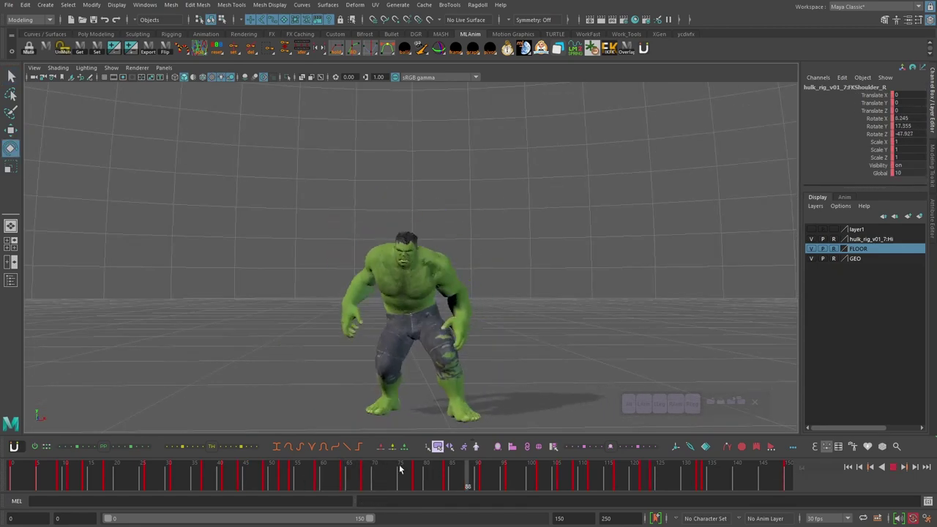
left_click(892, 469)
Key the RArm set at frame 75 and rotate the right FK wrist at that frame
left_click(675, 404)
left_click(364, 481)
key("s")
left_click_drag(380, 288, 472, 300, "alt")
key("q")
left_click(396, 237)
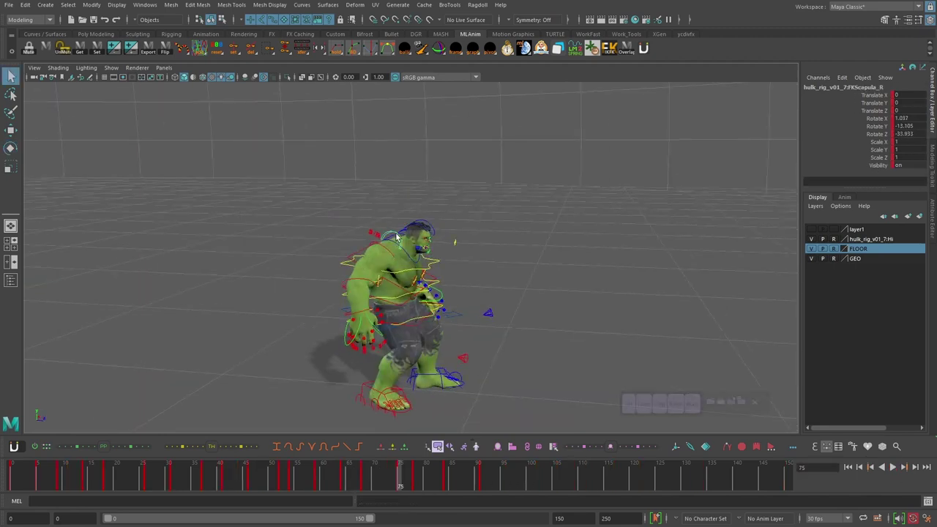
left_click_drag(389, 249, 299, 238, "alt")
left_click_drag(399, 477, 406, 477)
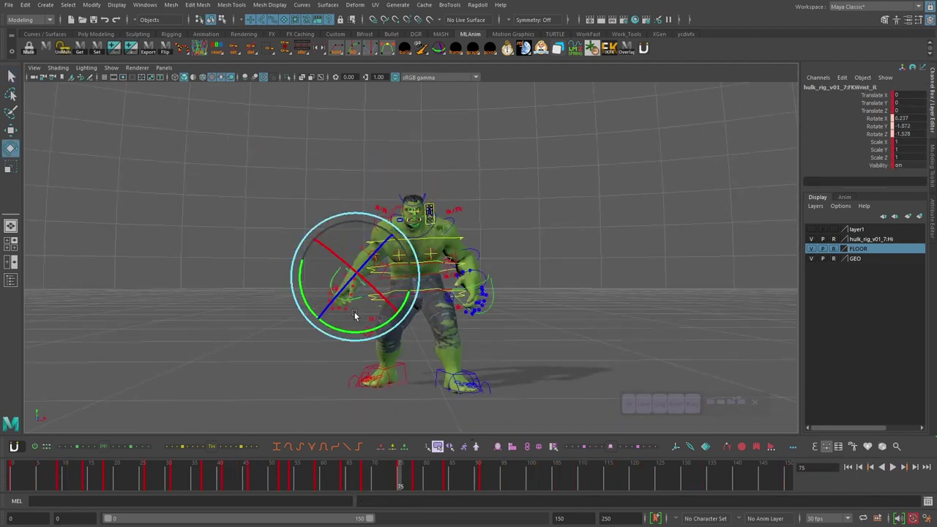
Delete the RArm set's key at frame 78 and play back the swing from the front and side
left_click(680, 406)
left_click(413, 478)
left_click(893, 467)
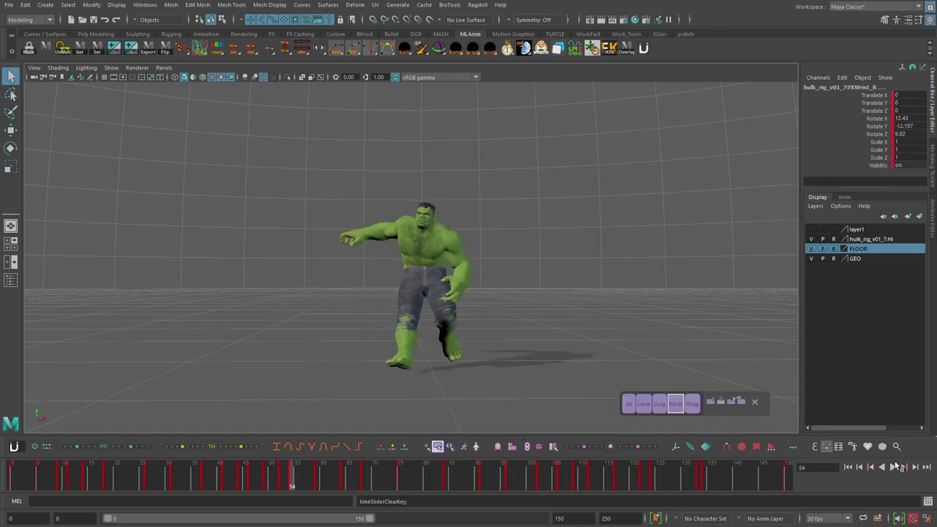
left_click_drag(212, 412, 327, 466, "alt")
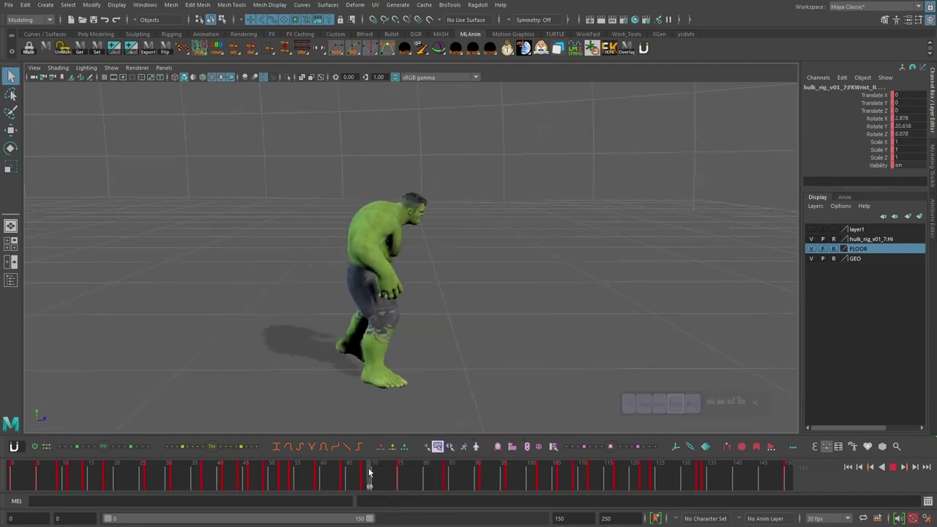
mouse_move(370, 303)
left_mouse_down("alt")
mouse_move(383, 335)
mouse_move(399, 297)
left_mouse_up("alt")
left_click(892, 467)
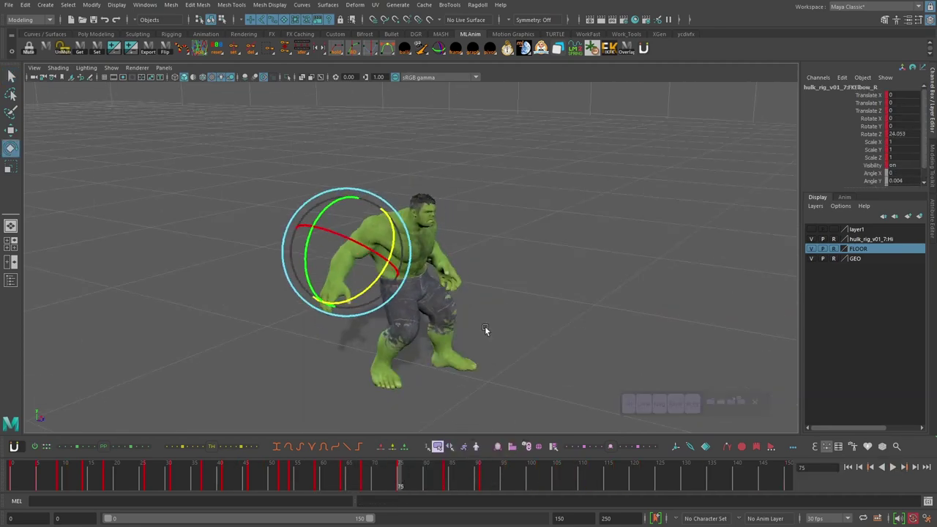
Rotate the right FK elbow at frame 75 and check the arm between frames 68 and 84
left_click_drag(485, 328, 417, 292, "alt")
left_click(364, 480)
left_click_drag(365, 480, 446, 478)
left_click_drag(401, 281, 437, 299, "alt")
Offset the right FK wrist's keys to frames 71 and 78, clearing its key at frame 75
key("alt+v")
left_click_drag(505, 322, 439, 284, "alt")
key("e")
left_click(350, 480)
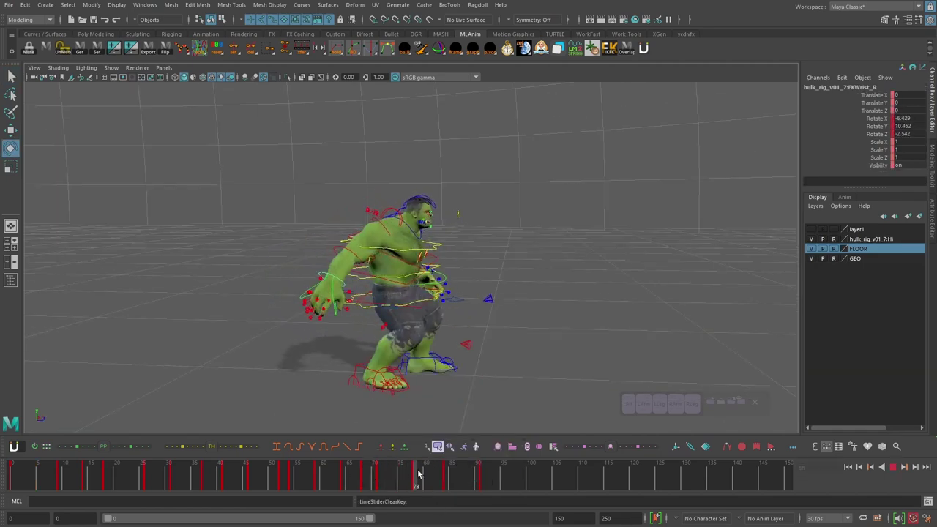
left_click_drag(418, 474, 416, 473)
left_click_drag(490, 333, 359, 303, "alt")
left_click_drag(382, 479, 423, 482)
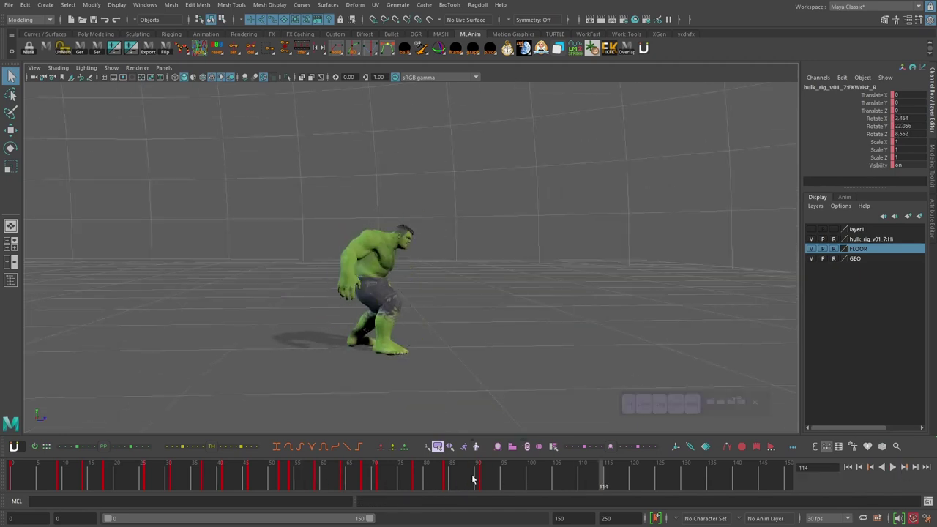
Review the right FK shoulder and the rest of the RArm set between frames 76 and 91 from front and side
left_click(384, 243)
key("period")
key("comma")
left_click_drag(446, 290, 387, 301, "alt")
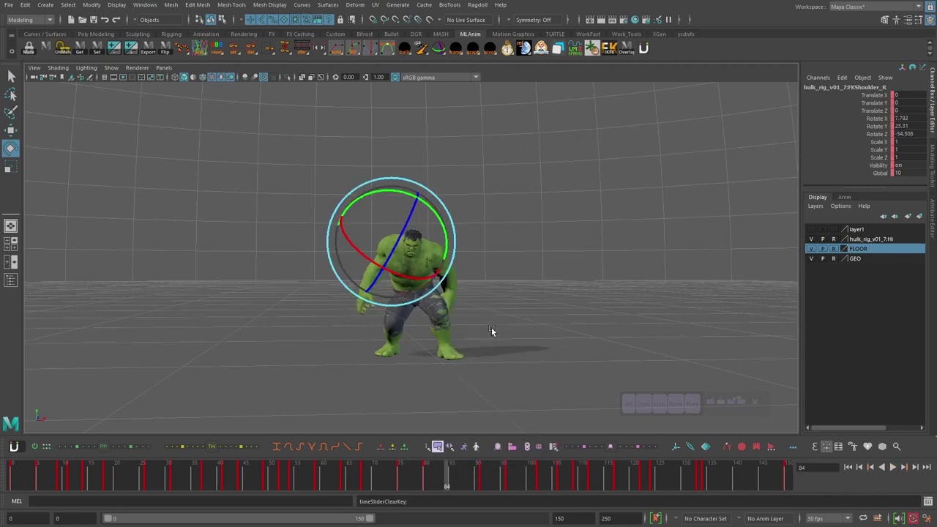
left_click_drag(524, 368, 322, 373, "alt")
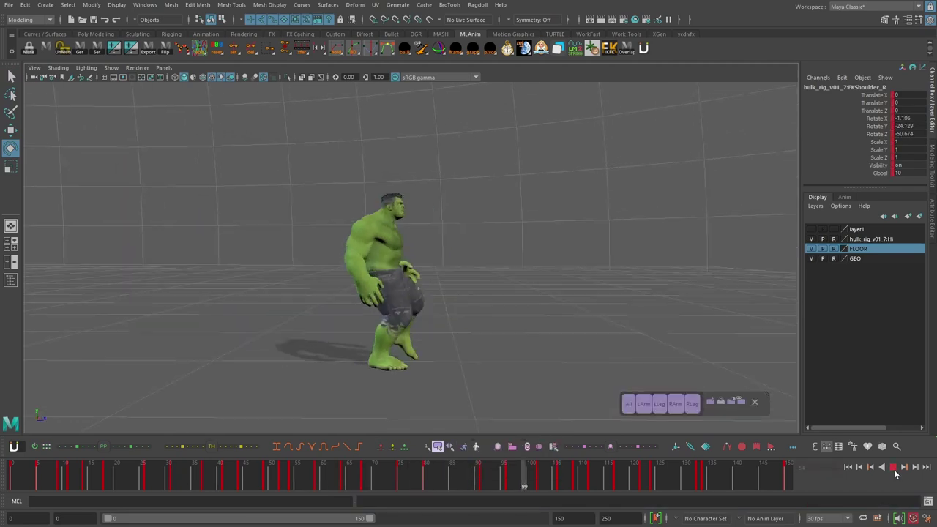
left_click_drag(404, 474, 430, 476)
left_click_drag(490, 373, 413, 355, "alt")
left_click_drag(433, 478, 469, 480)
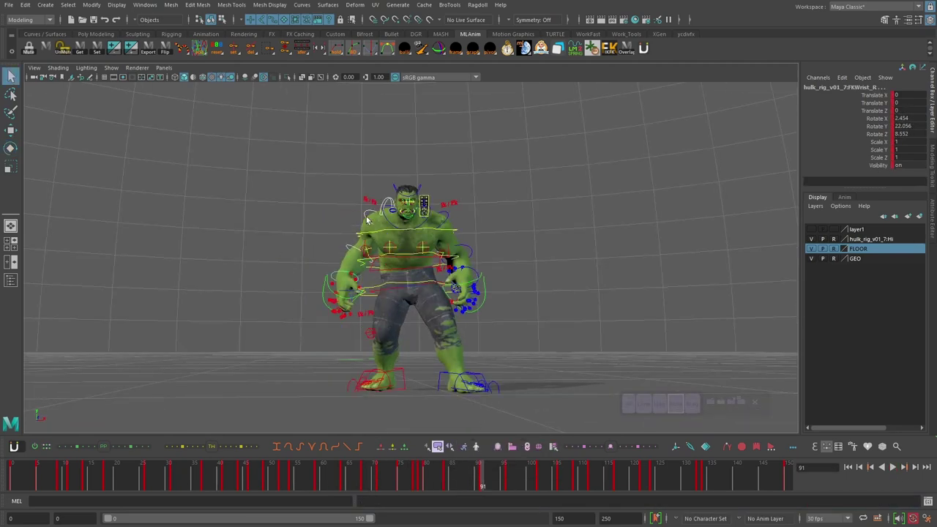
key("e")
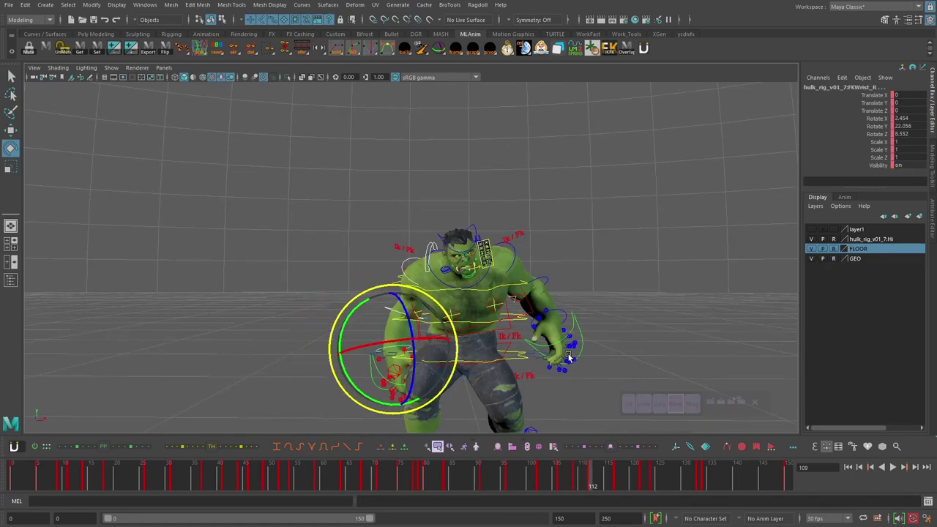
Pose the right arm around frame 88 by rotating its FK controls, including the wrist
key("alt+v")
key("q")
left_click_drag(445, 471, 469, 476)
left_click(404, 324)
key("e")
left_click_drag(403, 327, 485, 350, "alt")
left_click(366, 328)
left_click_drag(395, 374, 446, 329)
left_click(398, 293)
left_click_drag(424, 328, 480, 278)
left_click_drag(402, 313, 428, 294)
left_click_drag(443, 480, 468, 482)
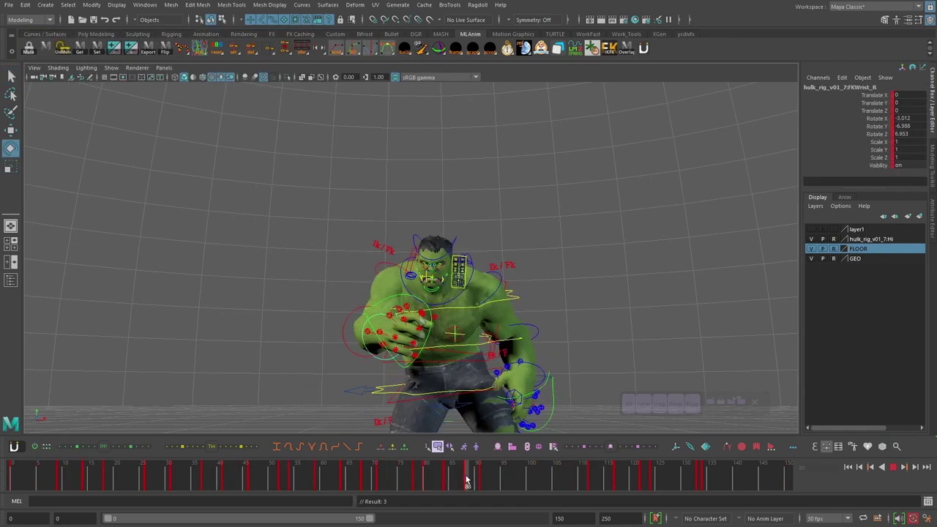
Play back and scrub the right arm's motion from frame 88 to about frame 118
left_click_drag(439, 315, 468, 330, "alt")
left_click(399, 282)
left_click_drag(467, 476, 624, 480)
left_click(380, 358, "shift")
key("alt+v")
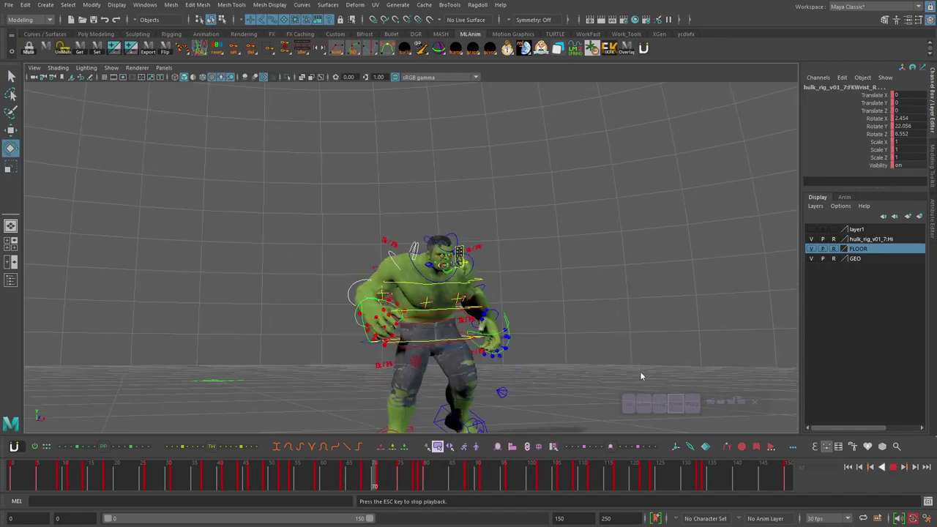
key("alt+1")
left_click_drag(440, 350, 444, 381, "alt")
left_click_drag(468, 483, 552, 472)
Undo the last three changes and select the RArm set to check its pose between frames 88 and 95
key("ctrl+z")
key("ctrl+z")
key("ctrl+z")
left_click(462, 487)
left_click(675, 404)
left_click_drag(470, 472, 507, 475)
Adjust the right arm's FK pose at frame 95, including the wrist
mouse_move(366, 314)
left_mouse_down("alt")
mouse_move(454, 311)
mouse_move(351, 311)
left_mouse_up("alt")
left_click(353, 261)
key("e")
key("q")
left_click(359, 322)
key("e")
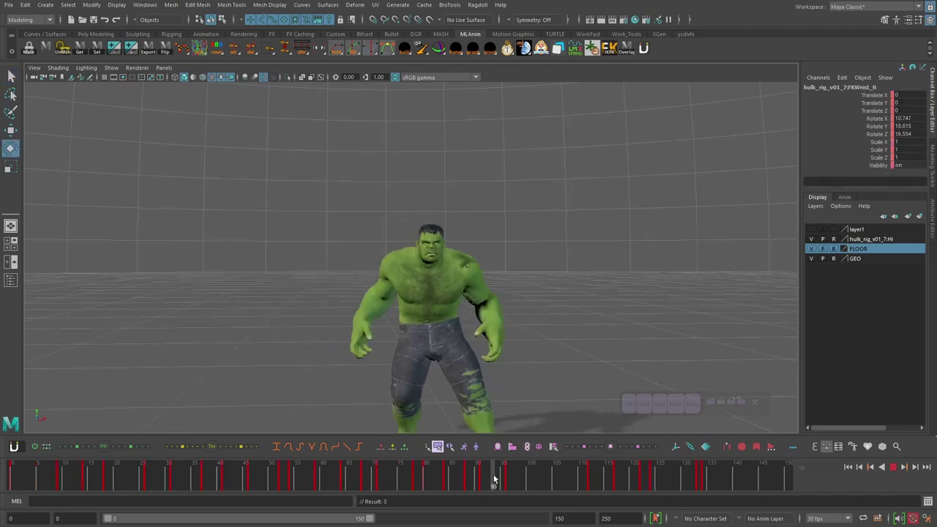
Pose the right arm at frame 106 by rotating its scapula and FK controls
left_click_drag(562, 477, 560, 476)
left_click_drag(418, 322, 476, 322, "alt")
left_click(690, 404)
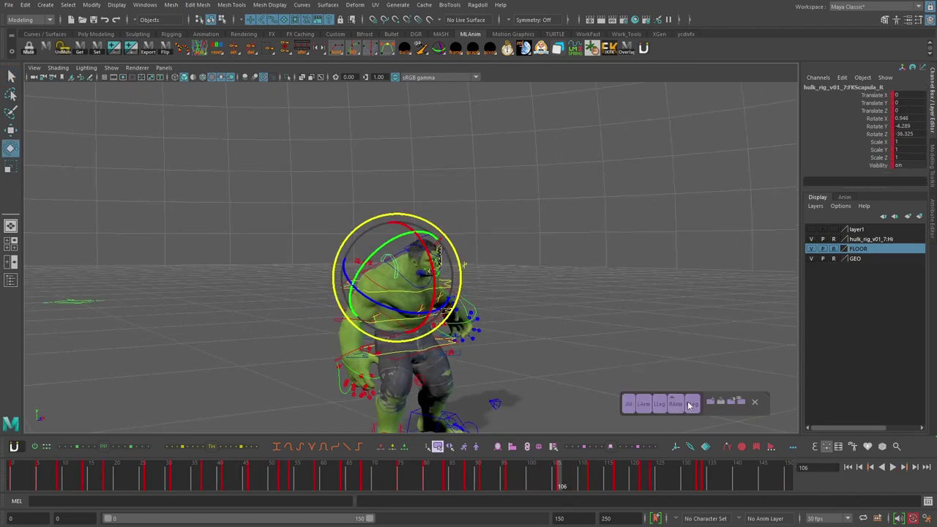
left_click(398, 310)
left_click(379, 256)
left_click_drag(374, 275, 380, 291)
left_click(382, 294)
left_click_drag(440, 301, 377, 302, "alt")
left_click_drag(392, 259, 400, 256)
left_click_drag(543, 477, 576, 475)
Copy the RArm set's pose from around frame 105 to frame 109 and key it
left_click(673, 407)
left_click(554, 479)
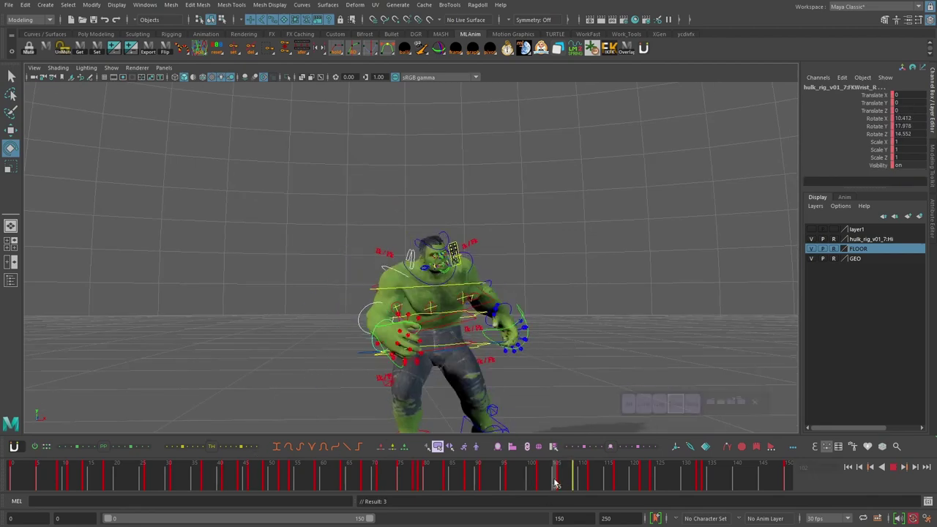
middle_click_drag(554, 480, 576, 477)
key("s")
Rotate the right scapula and FK shoulder at frame 109 and check the arm up to frame 113
left_click(371, 281)
left_click(396, 277)
left_click_drag(439, 299, 442, 263, "alt")
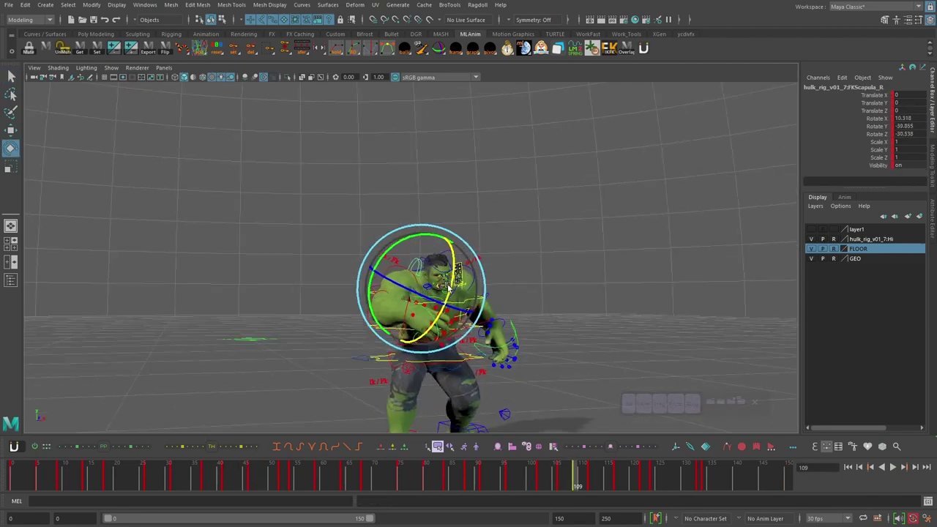
left_click(388, 284)
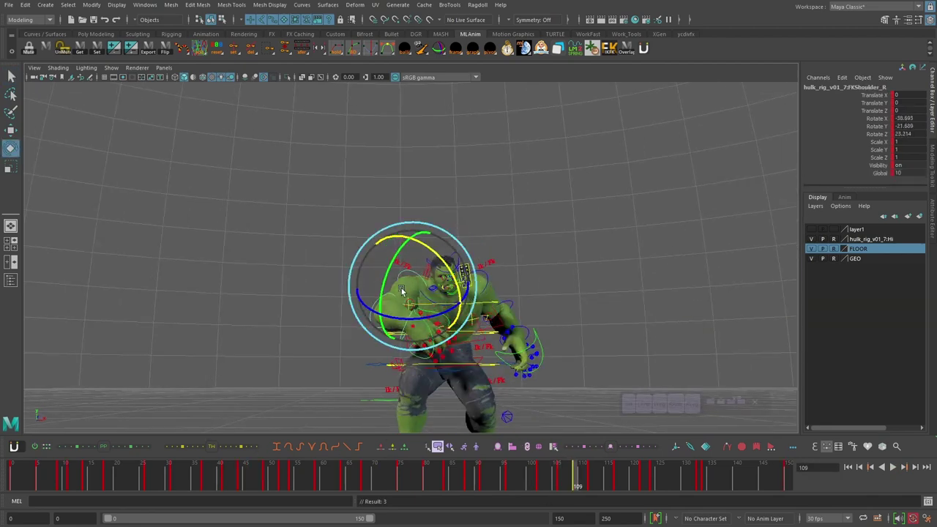
left_click_drag(402, 288, 406, 281)
left_click_drag(551, 473, 595, 481)
left_click_drag(538, 335, 560, 326, "alt")
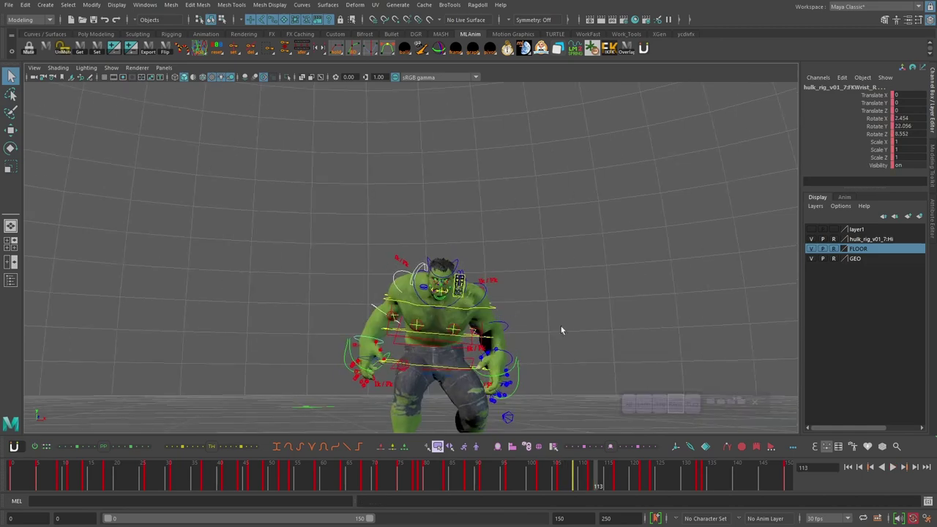
Delete the RArm set's key around frame 113 and rotate the right FK shoulder at frame 112
right_click(594, 481)
left_click(613, 330)
left_click_drag(507, 480, 576, 476)
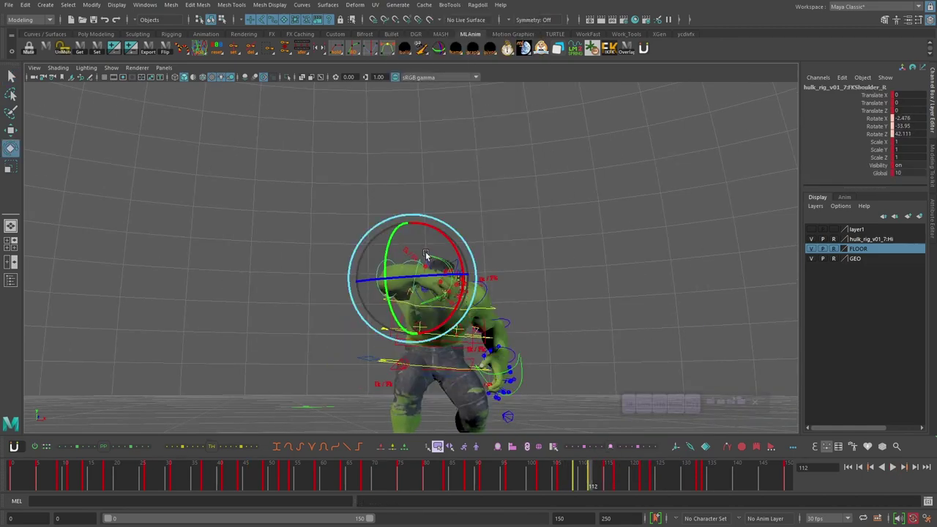
left_click_drag(425, 254, 432, 362, "alt")
left_click_drag(399, 322, 395, 366)
left_click(389, 255)
left_click_drag(389, 255, 425, 194, "alt")
key("comma")
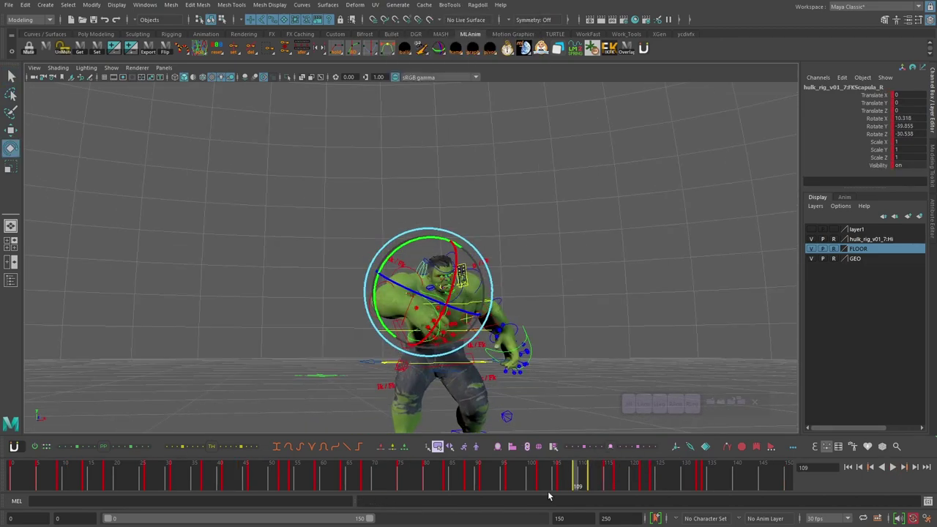
Examine the RArm set's motion between frames 112 and 120 and play back the animation up close
left_click_drag(593, 482, 615, 482)
left_click(675, 404)
left_click_drag(609, 483, 620, 485)
left_click_drag(513, 333, 515, 344, "alt")
left_click_drag(579, 480, 618, 480)
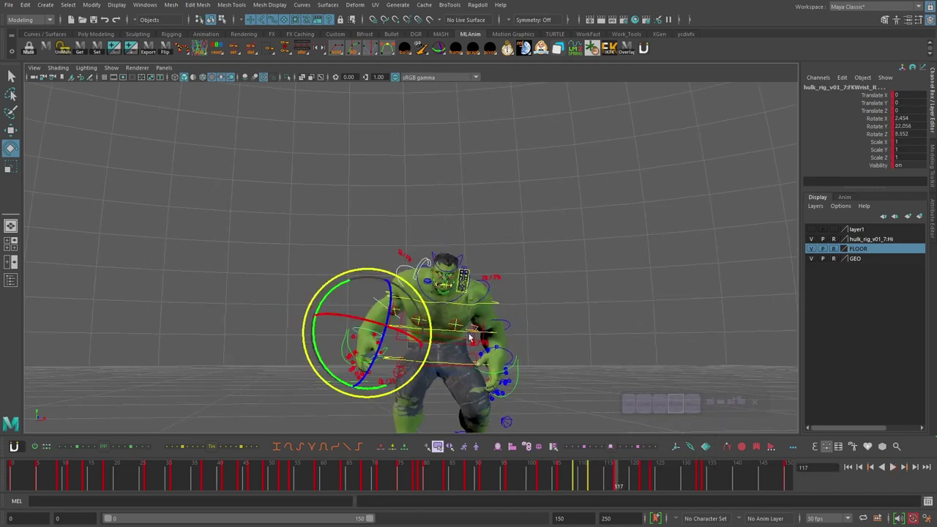
left_click_drag(440, 321, 453, 307, "alt")
left_click_drag(636, 473, 593, 476)
left_click(892, 467)
left_click_drag(588, 333, 504, 344, "alt")
right_click_drag(505, 344, 539, 334, "alt")
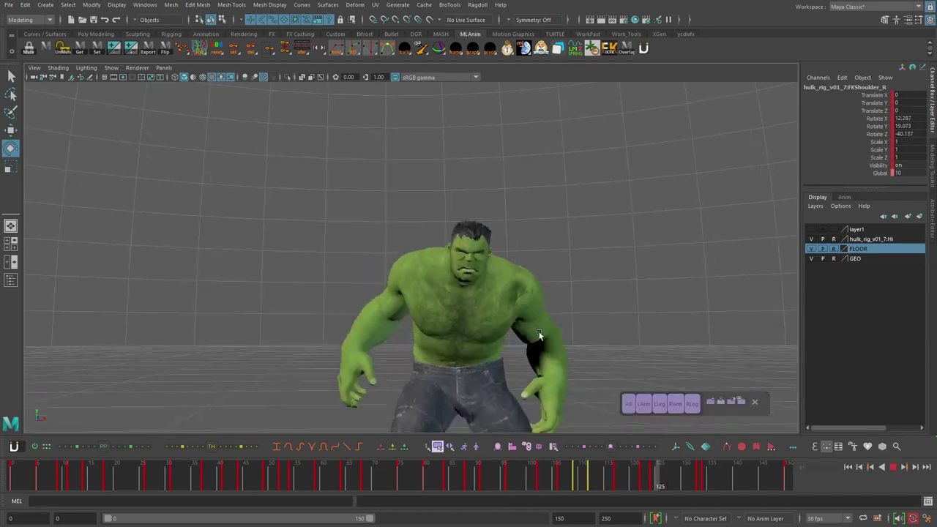
left_click(893, 469)
Delete the RArm set's key around frame 114 and play back the arm's settle
mouse_move(600, 475)
left_mouse_down()
mouse_move(544, 471)
mouse_move(598, 476)
left_mouse_up()
left_click(674, 405)
key("Delete")
key("period")
left_click(893, 467)
left_click_drag(540, 346, 615, 329, "alt")
Delete the RArm set's key around frame 124
left_click(613, 475)
mouse_move(613, 478)
left_mouse_down()
mouse_move(647, 475)
mouse_move(587, 470)
mouse_move(617, 474)
left_mouse_up()
right_click(657, 469)
left_click(692, 314)
Rotate the right arm's FK controls around frame 117 to refine its pose
left_click(407, 375)
left_click_drag(369, 358, 391, 350)
mouse_move(615, 477)
left_mouse_down()
mouse_move(594, 479)
mouse_move(617, 477)
left_mouse_up()
left_click_drag(398, 301, 388, 296)
mouse_move(355, 344)
left_mouse_down("alt")
mouse_move(310, 339)
mouse_move(344, 340)
left_mouse_up("alt")
Play back the RArm set's motion and delete its key around frame 121
left_click(676, 404)
key("alt+v")
right_click(642, 479)
left_click_drag(578, 476, 700, 474)
left_click(669, 323)
Inspect the right arm's FK controls between frames 115 and 123 from another angle
mouse_move(612, 478)
left_mouse_down()
mouse_move(588, 478)
mouse_move(606, 476)
left_mouse_up()
left_click_drag(544, 336, 469, 333, "alt")
left_click_drag(606, 478, 645, 477)
left_click(345, 256)
left_click_drag(368, 297, 368, 352, "alt")
left_click(366, 338)
key("e")
Try to delete the right arm's key around frame 116 and undo the last three changes
mouse_move(650, 477)
left_mouse_down()
mouse_move(600, 479)
mouse_move(658, 480)
left_mouse_up()
right_click(609, 480)
left_click(634, 323)
key("ctrl+z")
key("ctrl+z")
key("ctrl+z")
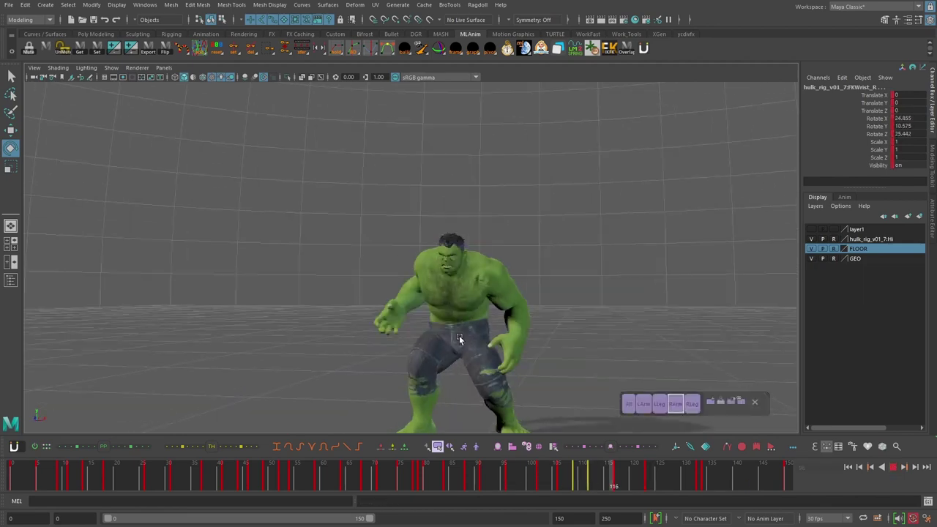
Delete the RArm set's key at frame 102 and rotate the right FK elbow at frame 104
right_click_drag(459, 335, 496, 345, "alt")
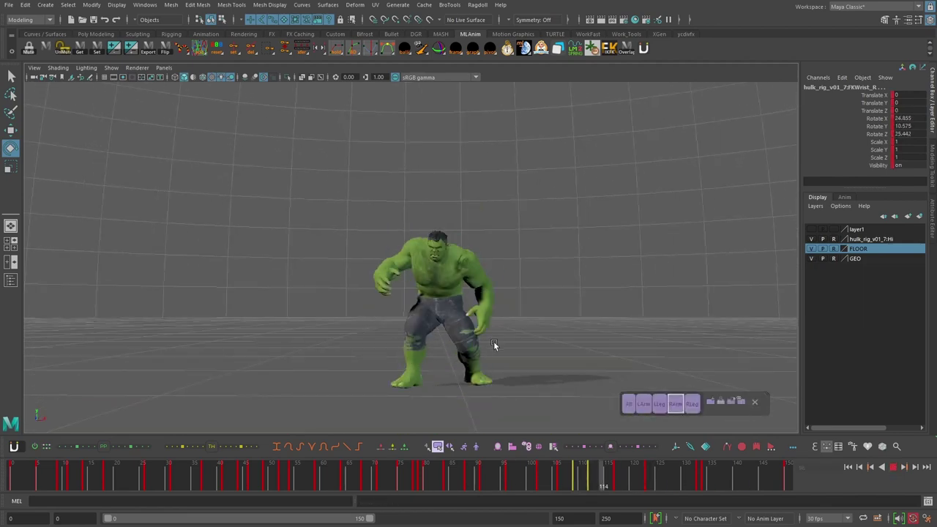
left_click(521, 476)
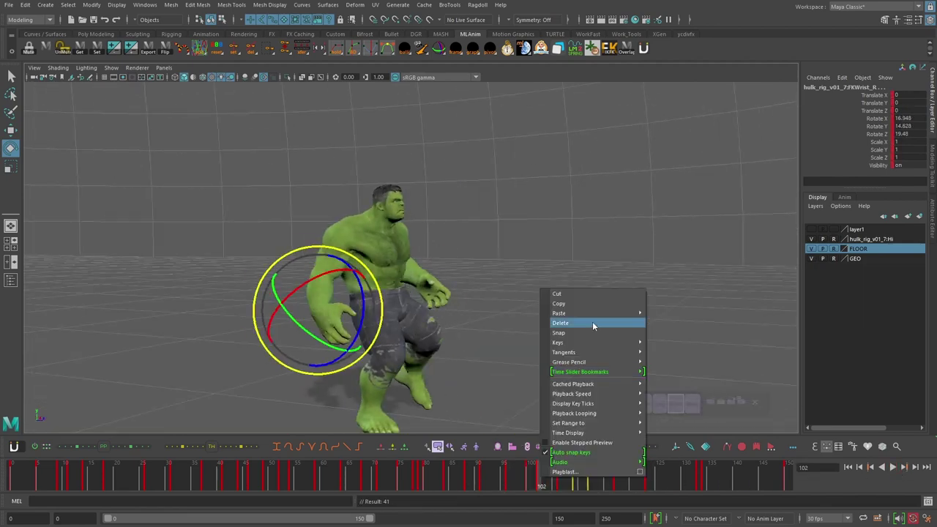
left_click(567, 474)
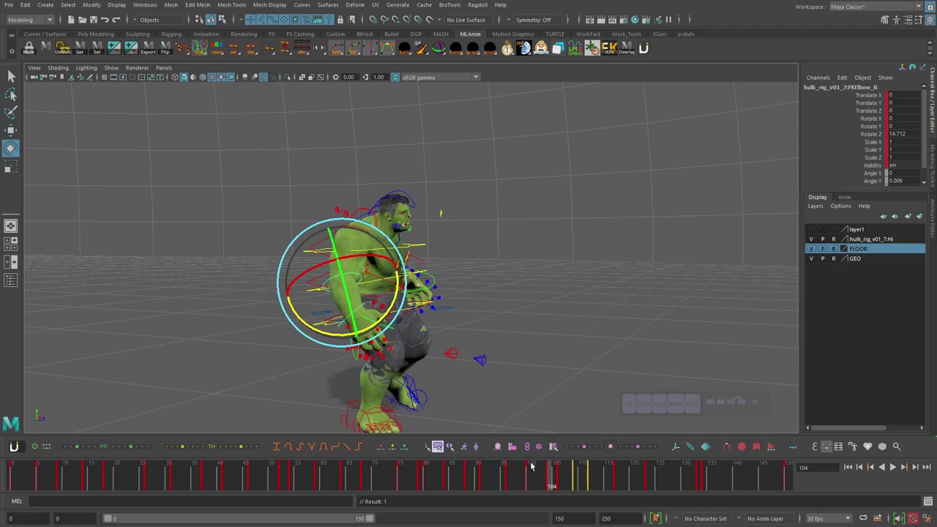
left_click_drag(532, 466, 565, 485)
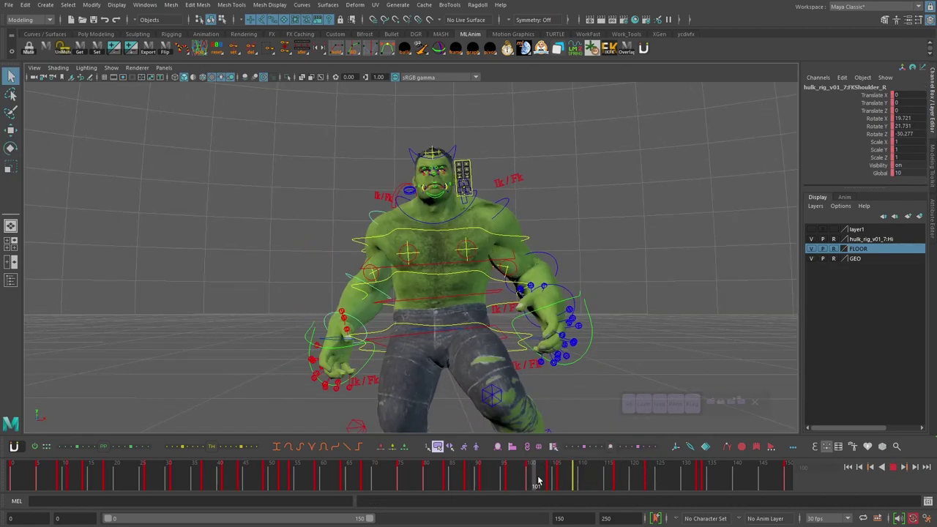
Rotate the right FK shoulder at frame 117 and check the motion around it
key("e")
left_click_drag(561, 467, 595, 477)
key("alt+1")
key("alt+v")
left_click(573, 480)
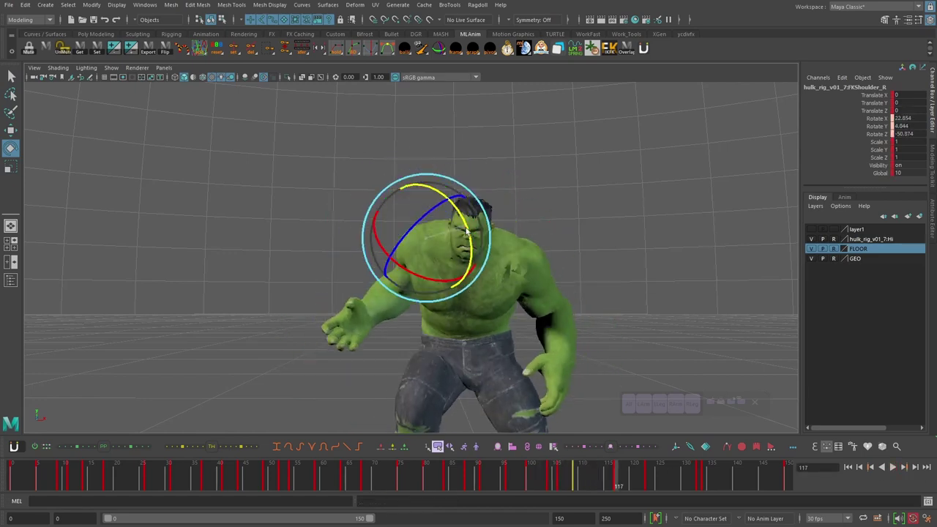
Delete the right FK shoulder's key around frame 133 and play back the animation
left_click_drag(660, 477, 702, 480)
right_click(702, 481)
left_click(721, 332)
key("alt+v")
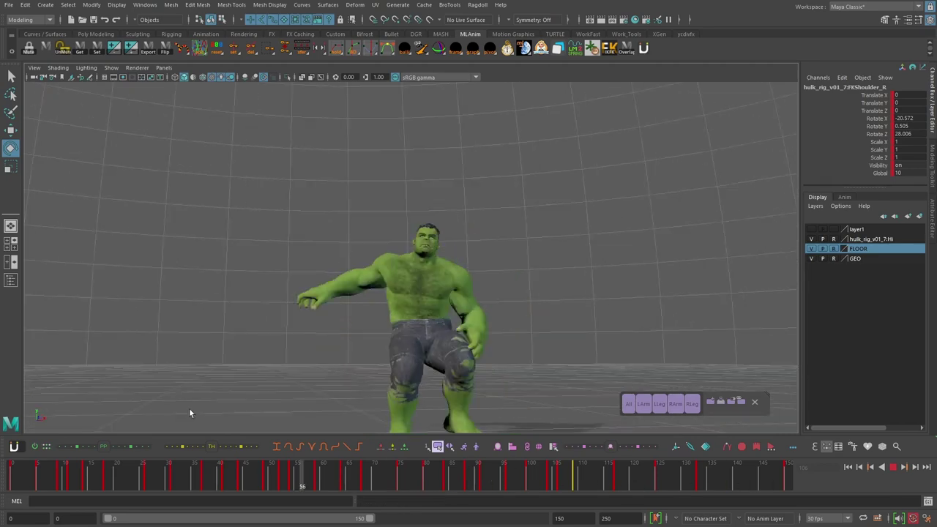
left_click(895, 467)
Select the RArm set, delete its key around frame 73, and play back the result
left_click(675, 404)
left_click(423, 471)
left_click_drag(423, 472, 498, 481)
right_click(392, 472)
left_click(412, 318)
key("alt+v")
Delete the RArm set's keys around frames 89 and 101 and review the playback
left_click_drag(424, 474, 532, 483)
left_click(194, 450)
right_click(471, 486)
left_click(491, 329)
right_click(534, 484)
left_click(554, 328)
key("alt+v")
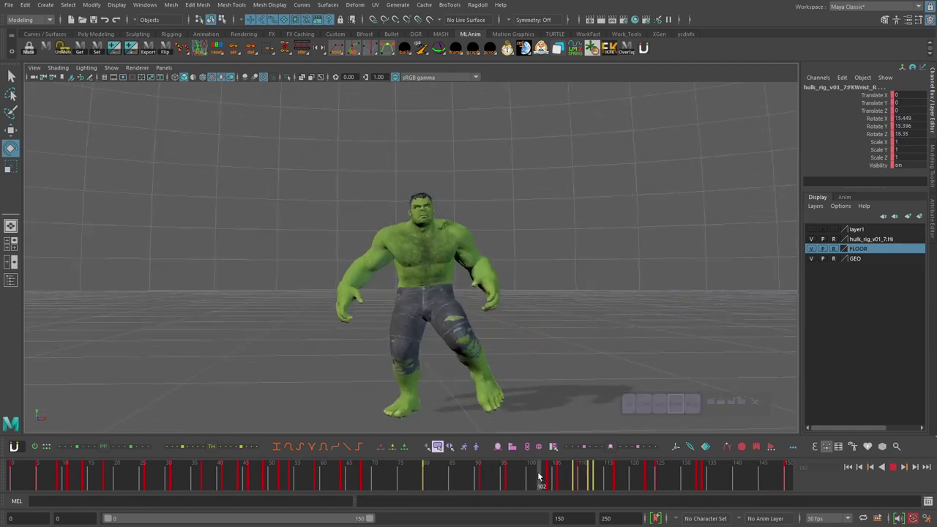
Undo the last three changes, clear the RArm set's key again, and play back the motion
left_click_drag(483, 477, 448, 472)
left_click(895, 467)
key("Escape")
key("ctrl+z")
key("ctrl+z")
key("ctrl+z")
key("Delete")
key("alt+v")
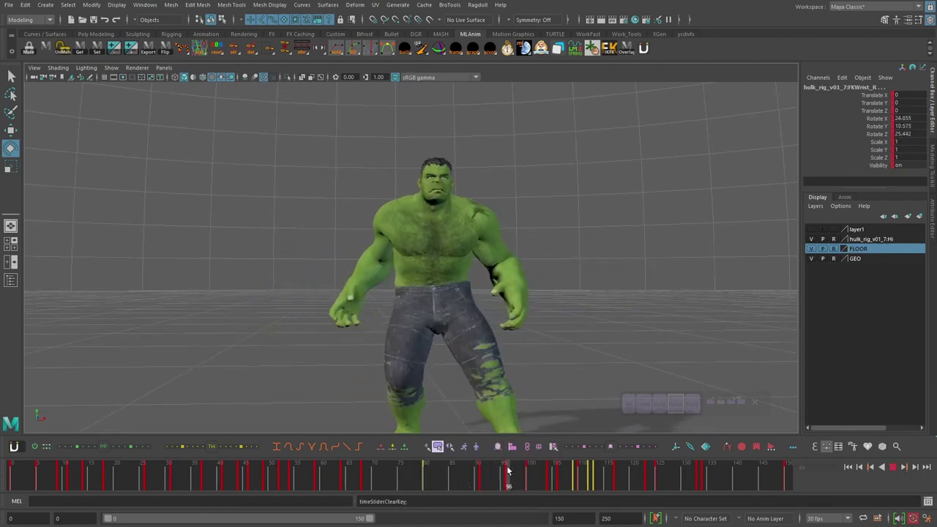
Delete the RArm set's key at frame 96
scroll(541, 302, "down", 5)
left_click(893, 467)
left_click(506, 477)
right_click(514, 481)
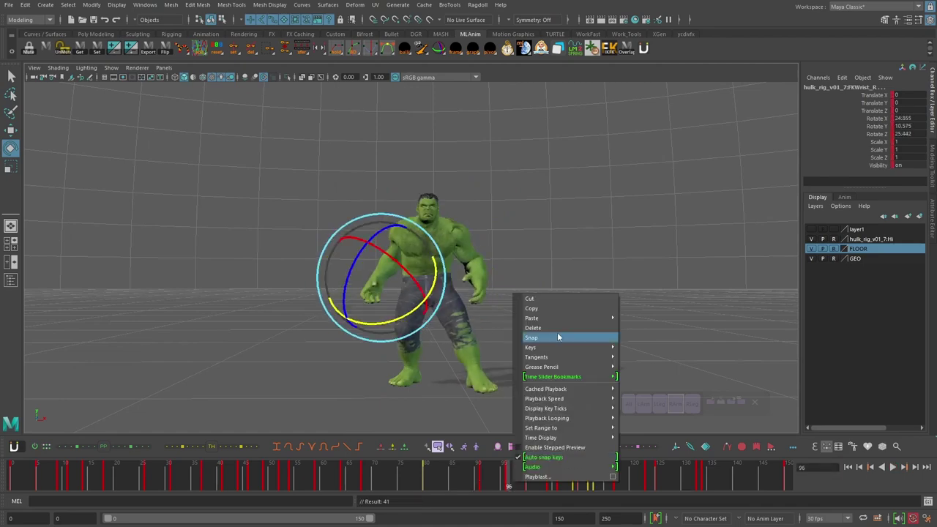
left_click(558, 336)
key("alt+v")
Examine the right arm's swing from the side and front, stepping through its keys from frame 99 onward
scroll(576, 312, "up", 5)
left_click_drag(410, 326, 505, 345, "alt")
key("alt+v")
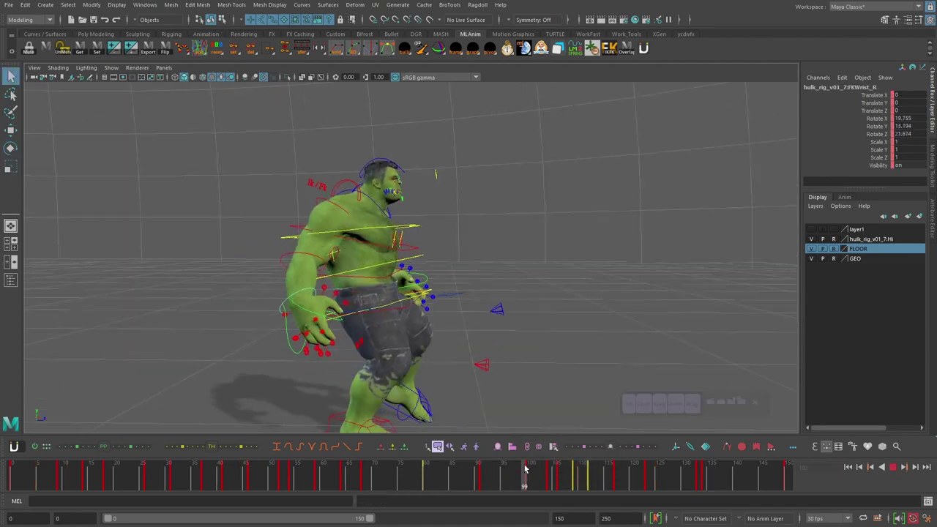
left_click_drag(524, 468, 543, 468)
left_click_drag(487, 348, 328, 300, "alt")
key("period")
key("period")
key("period")
key("period")
key("period")
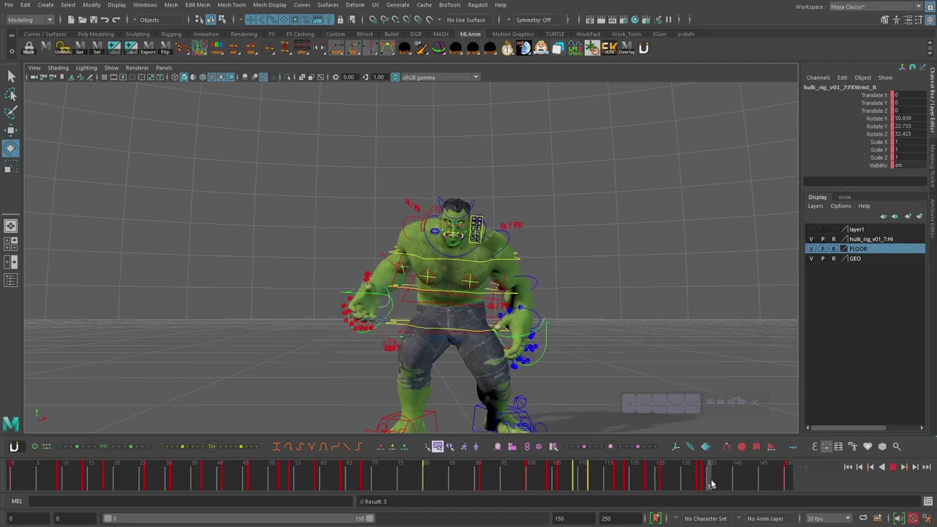
Rotate the right FK shoulder at frame 100 and play back the RArm set's motion
key("alt+v")
left_click_drag(668, 472, 512, 474)
key("q")
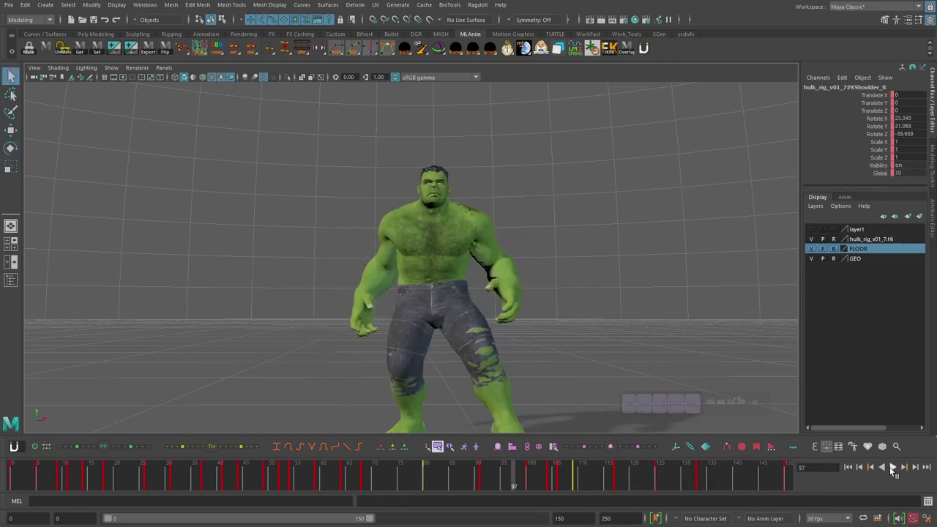
left_click(893, 468)
key("Escape")
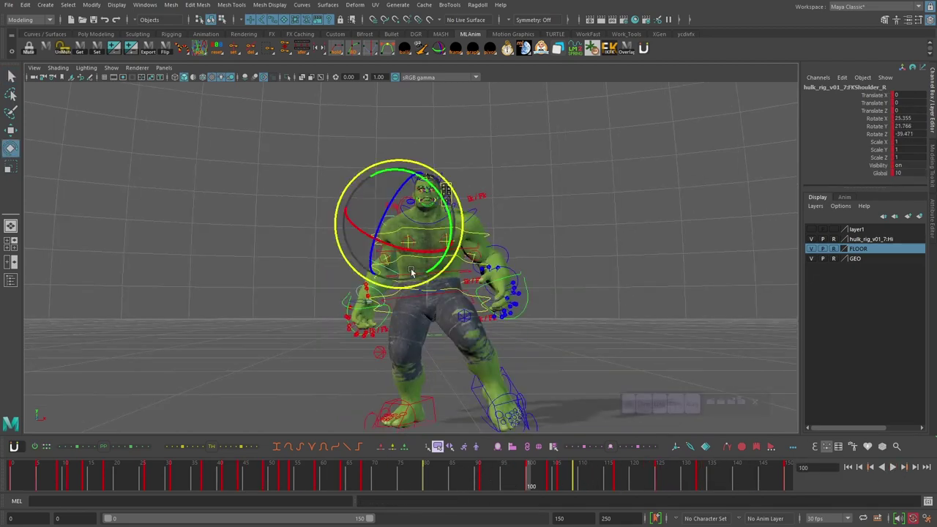
left_click(393, 226)
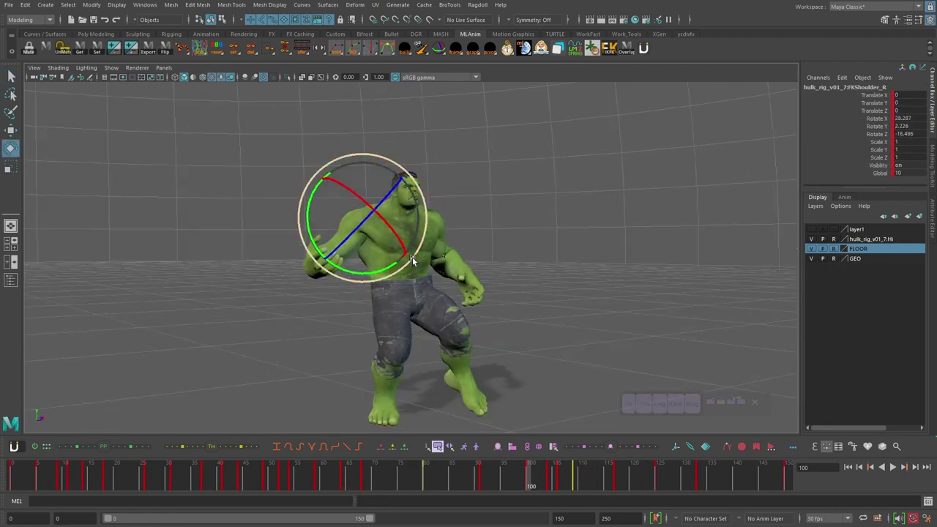
left_click_drag(527, 481, 370, 478)
left_click(350, 292, "shift")
left_click(893, 469)
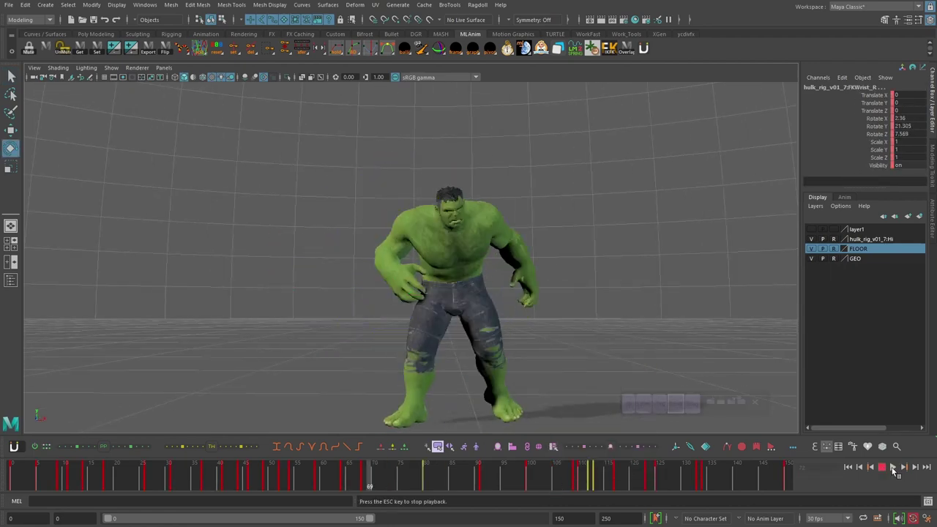
Try to rotate the right FK elbow at frame 91
key("Escape")
left_click_drag(468, 307, 540, 336, "alt")
left_click_drag(529, 480, 502, 483)
left_click_drag(527, 337, 454, 300, "alt")
left_click_drag(508, 485, 482, 483)
left_click(368, 260)
left_click_drag(351, 249, 378, 229)
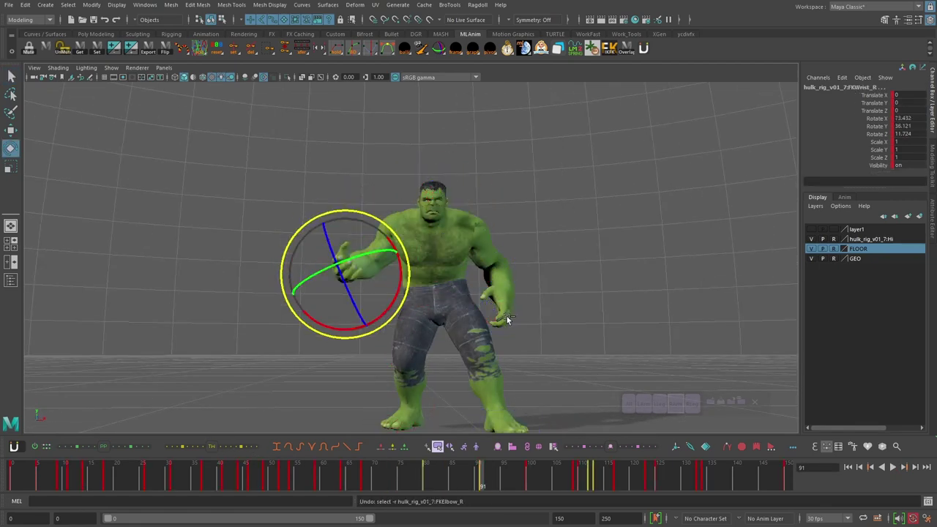
Undo the right elbow rotation and the latest right arm changes, and play back the animation
key("ctrl+z")
key("ctrl+z")
key("ctrl+z")
key("ctrl+z")
left_click_drag(380, 473, 532, 477)
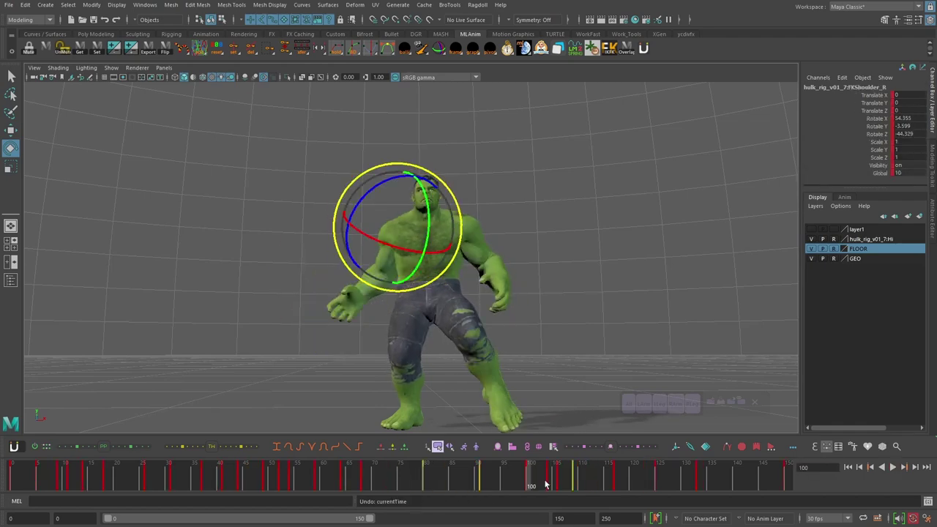
key("ctrl+z")
key("ctrl+z")
left_click(890, 468)
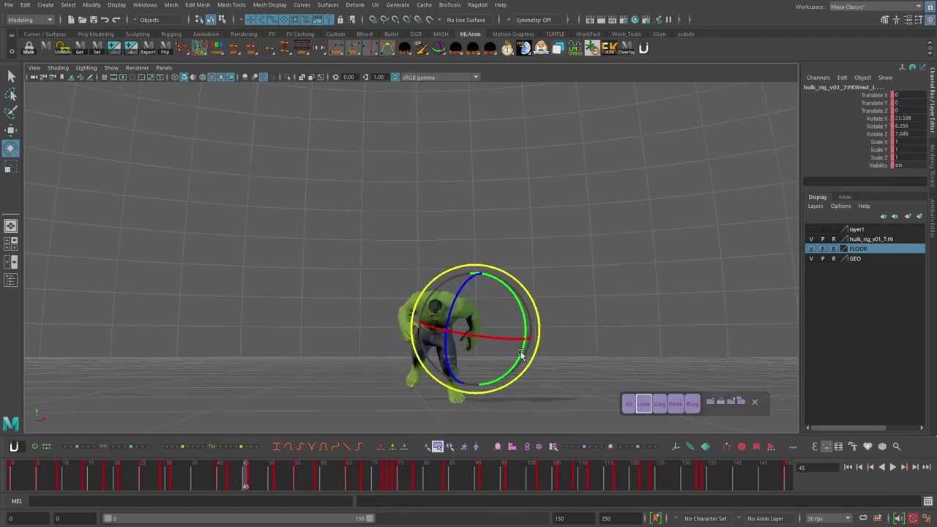
Pose the left arm at frame 5 using its FK elbow and shoulder controls
key("q")
left_click_drag(498, 320, 345, 352, "alt")
scroll(323, 343, "up", 5)
key("e")
left_click(392, 314)
key("q")
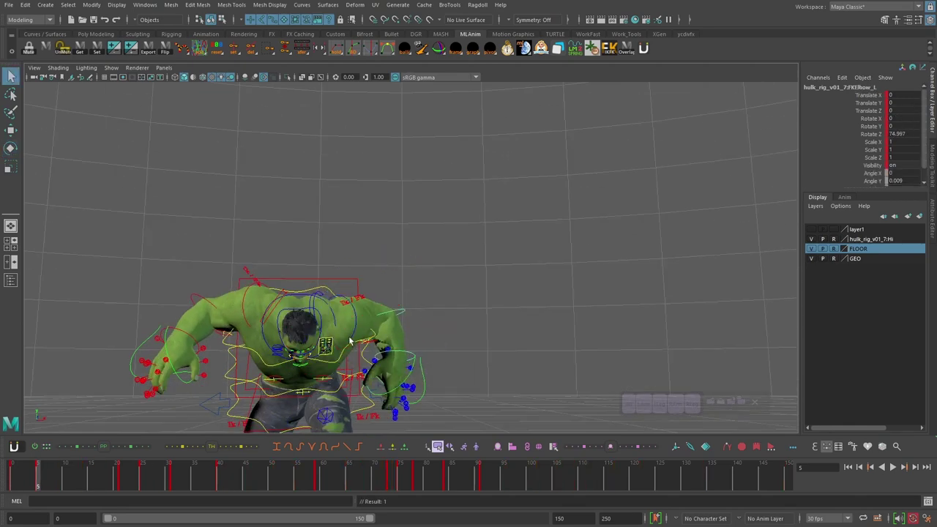
left_click(350, 339)
key("e")
Pose the left arm with its FK controls around frame 13
scroll(381, 331, "down", 4)
left_click_drag(40, 478, 80, 476)
middle_click_drag(505, 227, 510, 301, "alt")
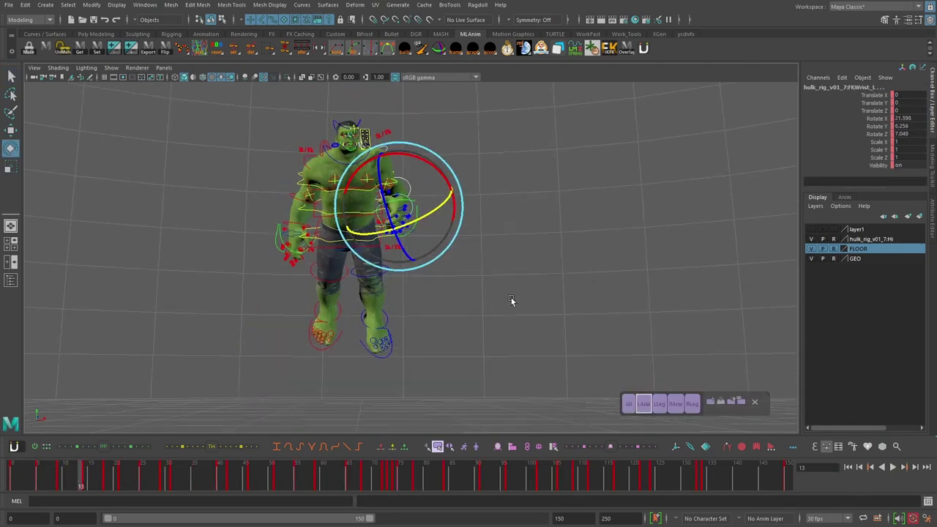
left_click(307, 313)
left_click_drag(510, 301, 537, 288, "alt")
key("q")
left_click(455, 321)
key("e")
left_click(263, 281)
scroll(454, 263, "down", 3)
Select the LArm set, check its motion up to frame 25, and delete its key around frame 21
left_click(643, 404)
left_click_drag(86, 475, 142, 475)
key("q")
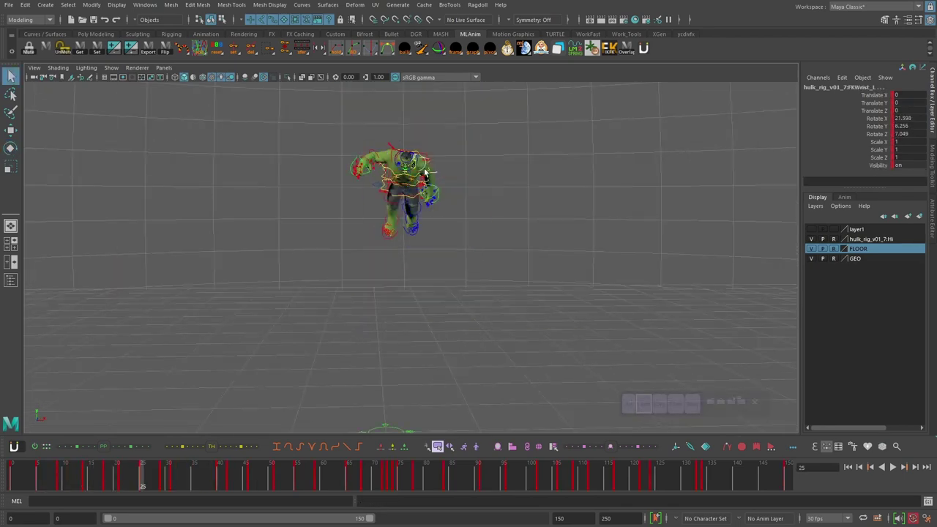
left_click_drag(429, 174, 498, 307, "alt")
scroll(498, 308, "down", 4)
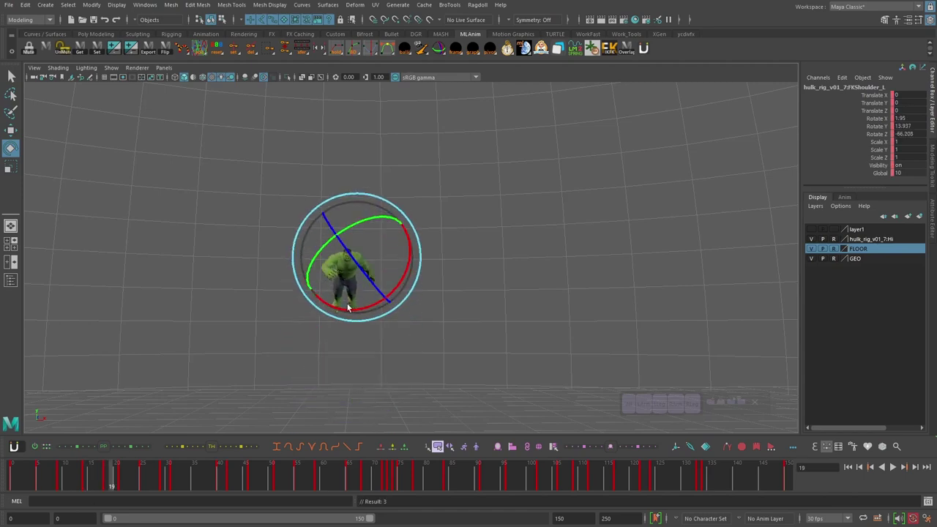
right_click(124, 483)
left_click(147, 330)
Rotate the left FK shoulder at frame 18 and compare it with the neighbouring key
left_click(87, 483)
left_click(361, 282)
left_click_drag(497, 285, 433, 192, "alt")
key("e")
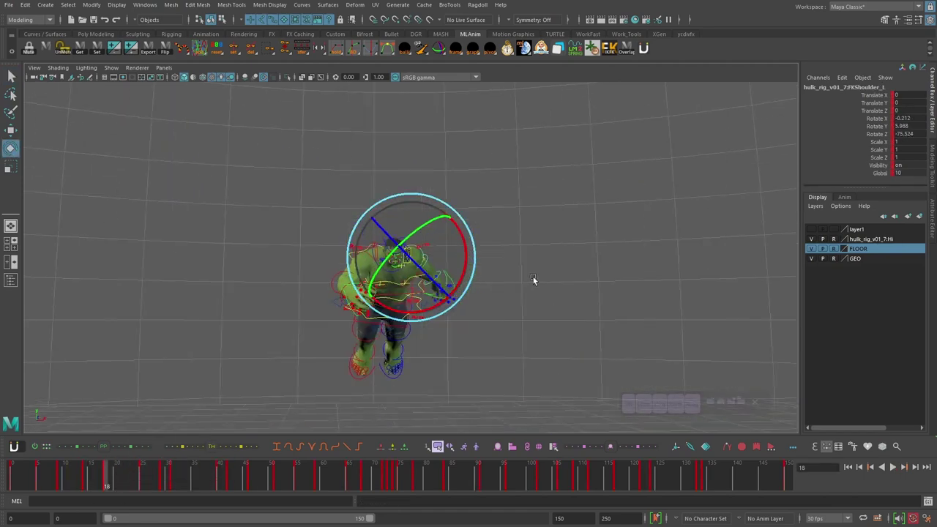
key("period")
scroll(432, 182, "down", 3)
key("comma")
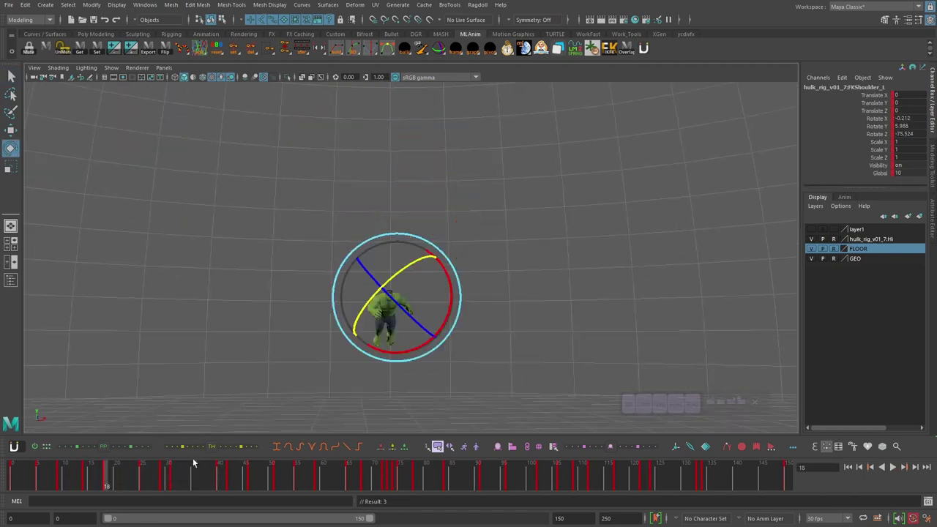
Delete the left arm's key around frame 29
left_click_drag(170, 472, 161, 479)
right_click(161, 480)
left_click(209, 335)
Rotate the left FK shoulder at frame 31 and scrub from frame 18 to check the swing
key("comma")
key("period")
key("f")
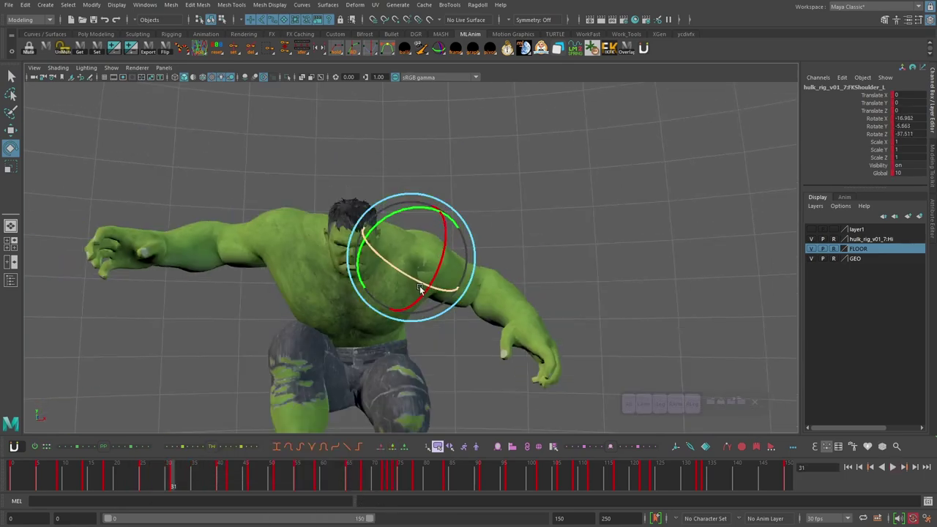
left_click_drag(420, 287, 486, 285, "alt")
scroll(485, 284, "down", 5)
middle_click_drag(485, 284, 489, 181, "alt")
left_click_drag(108, 475, 173, 474)
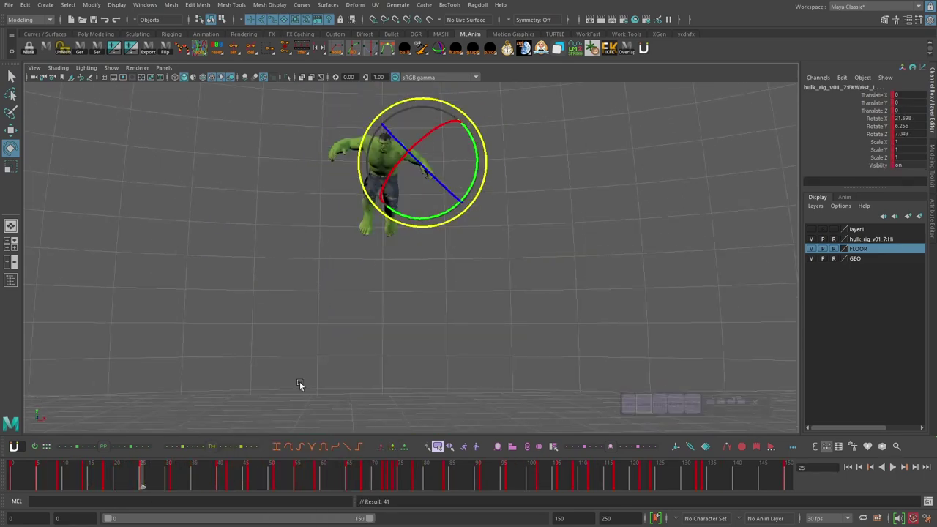
Step through the left arm's keys around frames 25 to 31 and examine its mid-air pose
key("period")
key("period")
left_click(373, 241)
middle_click_drag(480, 371, 490, 157, "alt")
key("comma")
scroll(434, 233, "down", 3)
key("period")
scroll(282, 330, "down", 5)
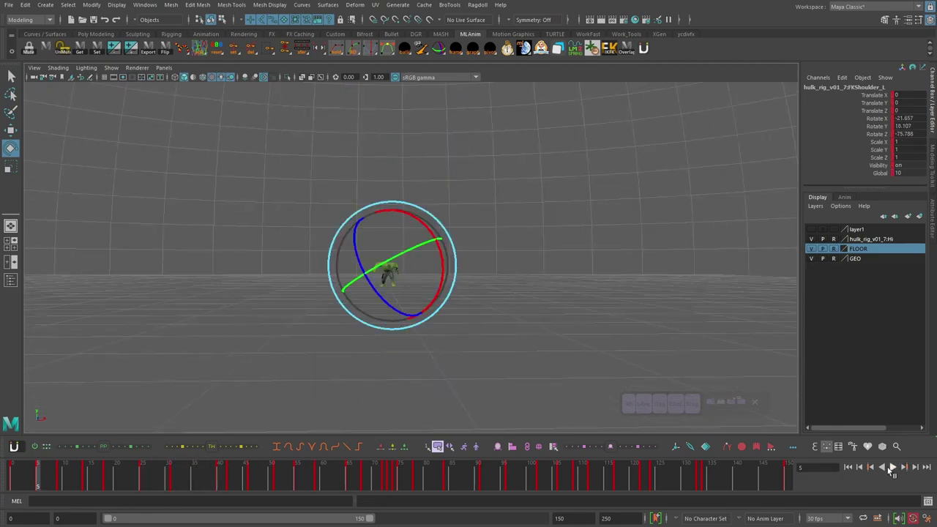
Rotate the left FK shoulder at frame 40 for the landing and compare it with the preceding key
left_click_drag(147, 469, 194, 469)
middle_click_drag(444, 198, 443, 251, "alt")
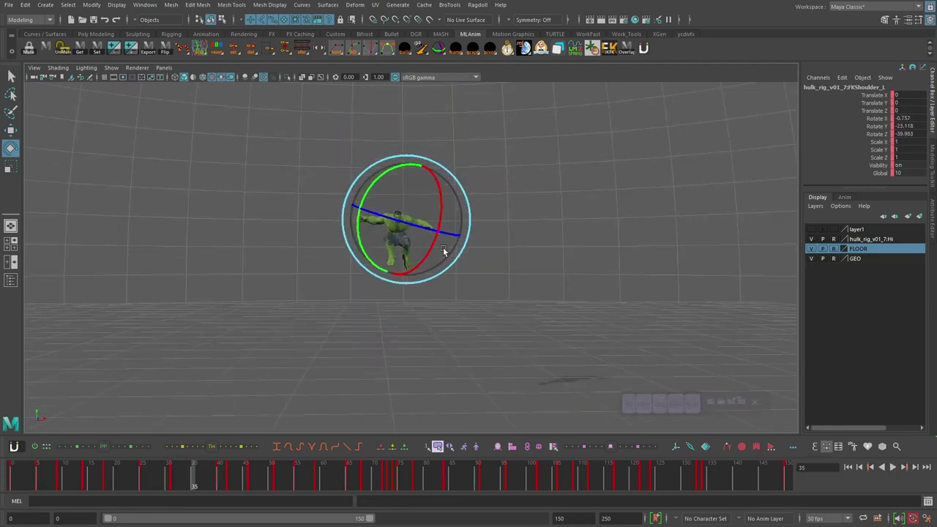
key("f")
left_click_drag(443, 251, 416, 237, "alt")
scroll(444, 291, "down", 5)
key("comma")
left_click_drag(443, 289, 472, 305, "alt")
scroll(434, 275, "up", 3)
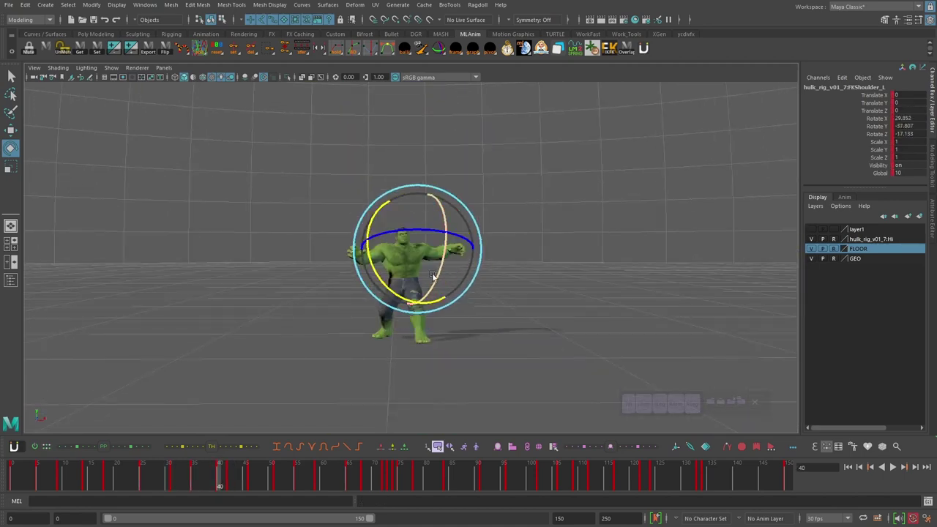
key("comma")
left_click_drag(417, 227, 364, 256, "alt")
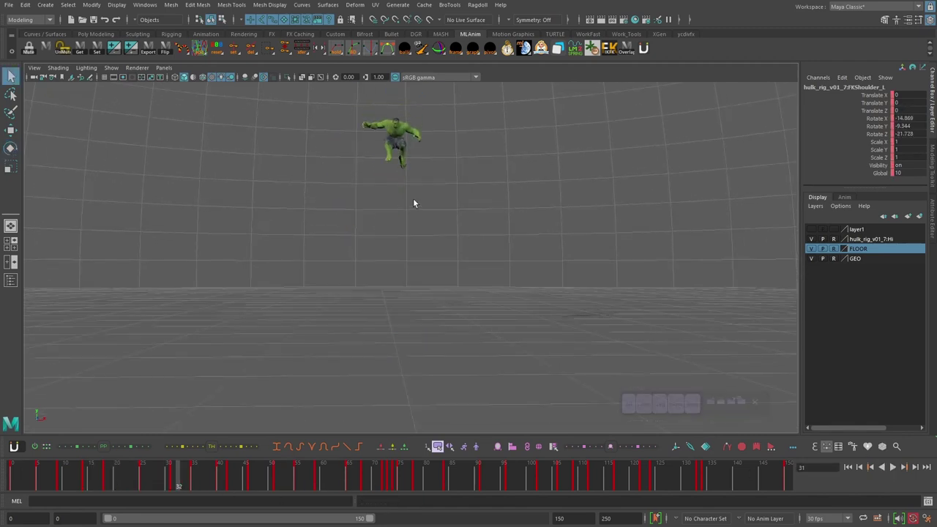
Adjust the left FK shoulder and scapula rotations at frame 39
key("e")
left_click_drag(439, 270, 429, 218)
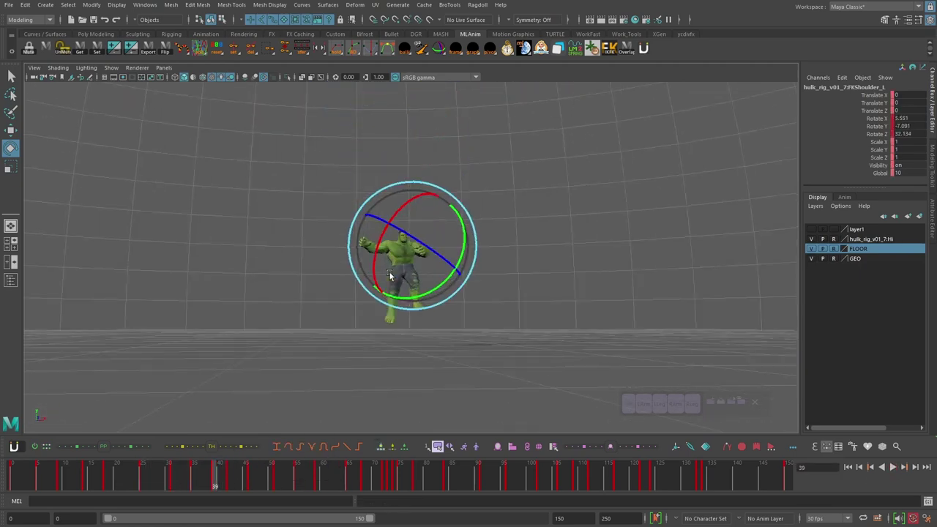
key("alt+period")
key("f")
left_click(360, 239)
left_click_drag(390, 274, 419, 256, "alt")
left_click_drag(351, 307, 417, 292, "alt")
right_click_drag(366, 322, 291, 347, "alt")
left_click_drag(291, 346, 322, 321, "alt")
Step backward and forward through the frames around 39 to examine the left arm's landing motion
key("alt+comma")
key("alt+comma")
key("alt+comma")
key("alt+comma")
key("alt+comma")
key("alt+comma")
key("alt+comma")
key("alt+period")
key("alt+period")
key("alt+period")
key("alt+period")
key("alt+period")
key("alt+period")
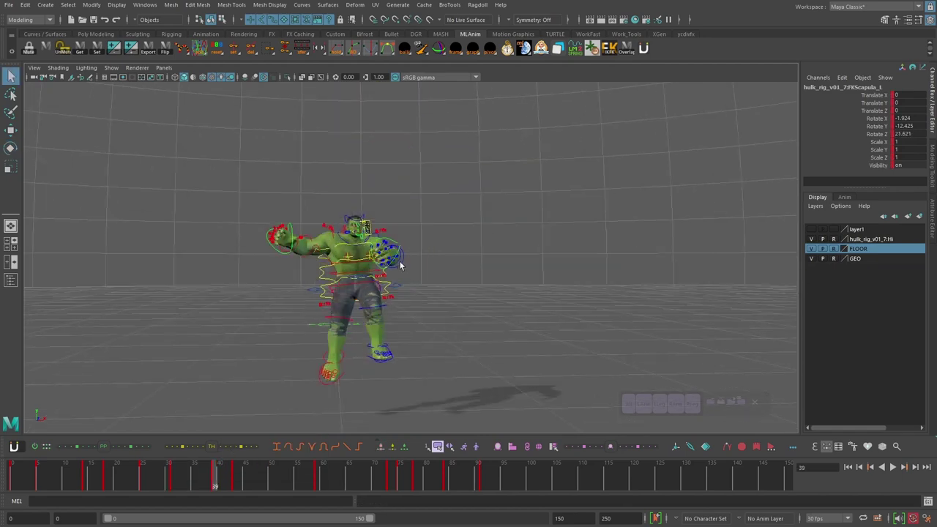
Select the left FK shoulder and step back from frame 39 to 35 to examine the arm's pose
left_click(401, 264)
key("e")
key("f")
left_click_drag(400, 264, 380, 284, "alt")
key("q")
left_click(379, 278)
key("e")
key("alt+comma")
key("alt+comma")
key("alt+comma")
key("alt+comma")
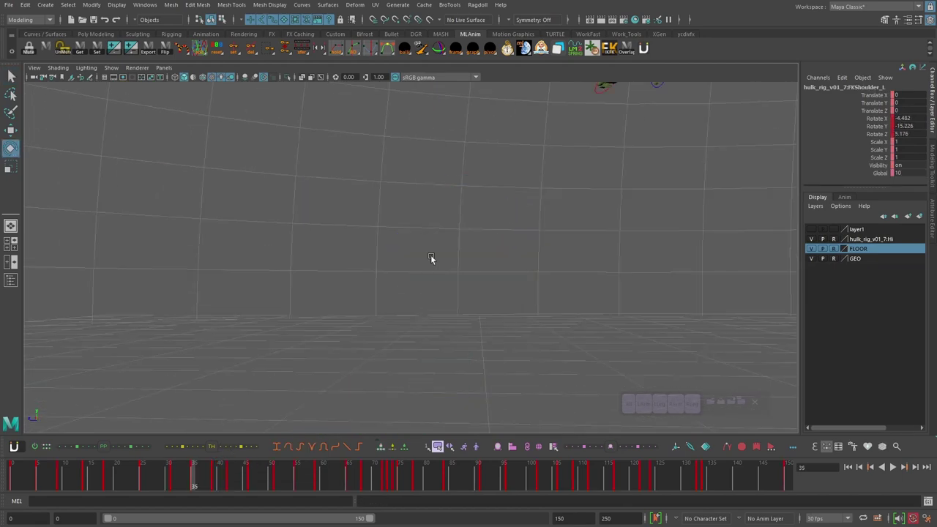
Step forward through the landing frames and play back the jump to examine the left arm's swing
key("alt+period")
key("alt+period")
key("alt+period")
key("alt+period")
key("alt+period")
right_click_drag(431, 255, 465, 328, "alt")
key("alt+comma")
left_click_drag(465, 328, 456, 285, "alt")
key("q")
key("alt+period")
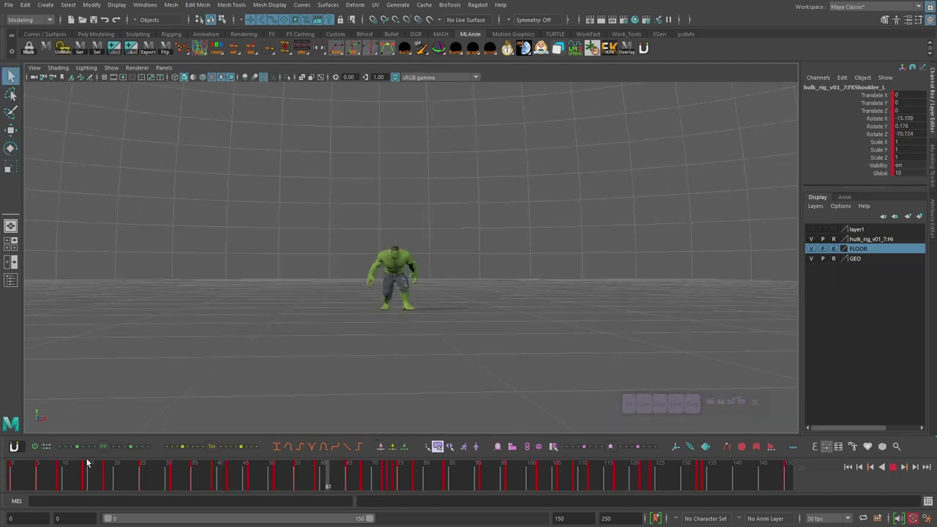
left_click(87, 462)
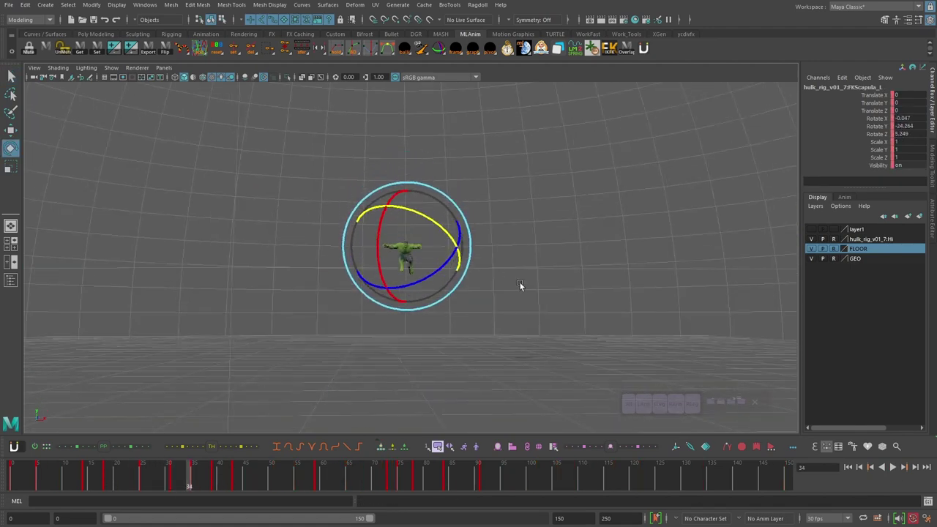
left_click(892, 466)
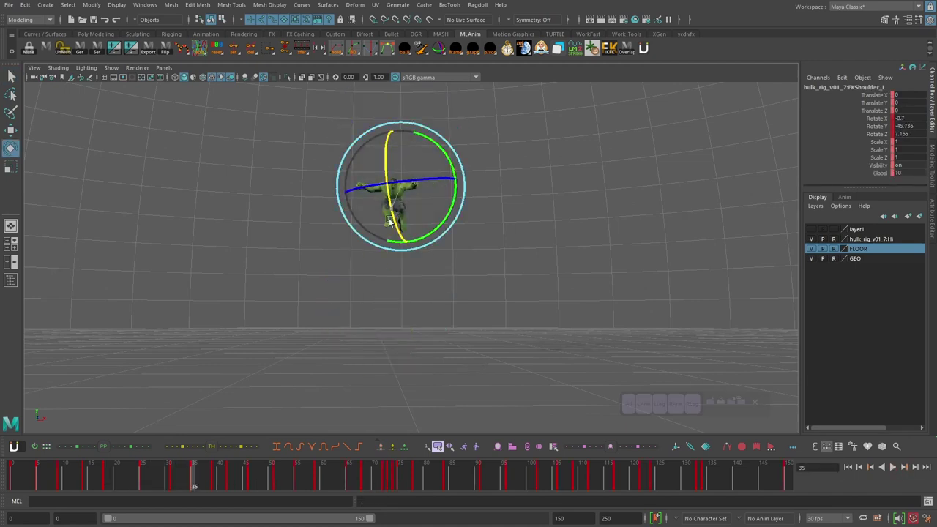
left_click_drag(437, 279, 368, 290, "alt")
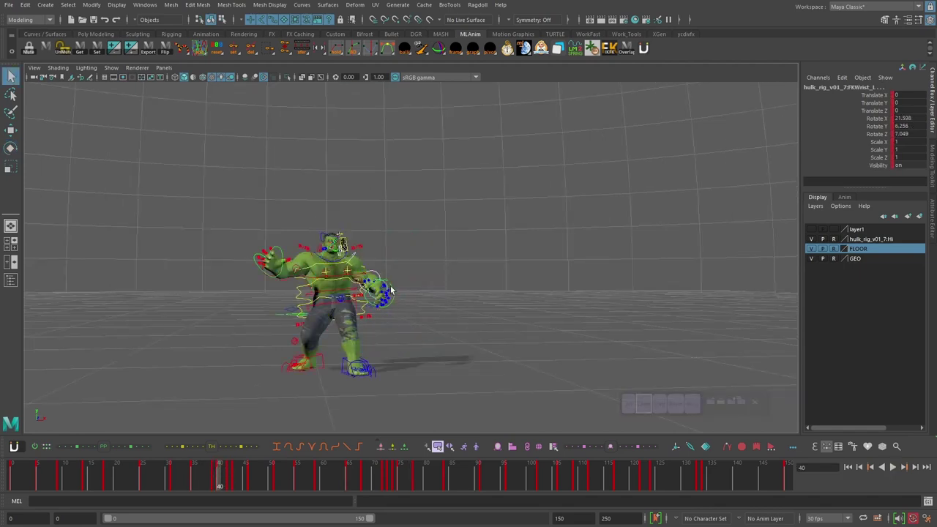
Delete the selected left arm controls' keys at frame 43 and play back the landing
left_click(233, 481)
right_click(234, 479)
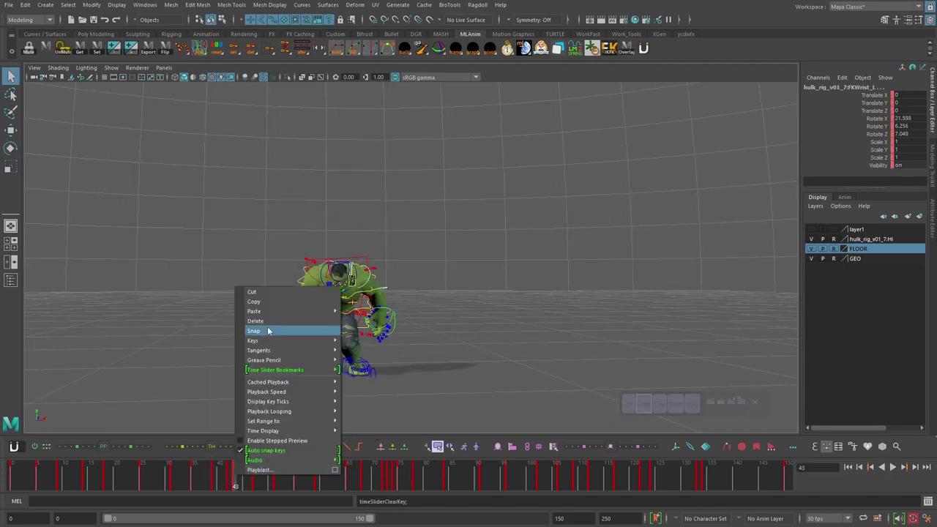
left_click(266, 327)
left_click_drag(236, 482, 228, 481)
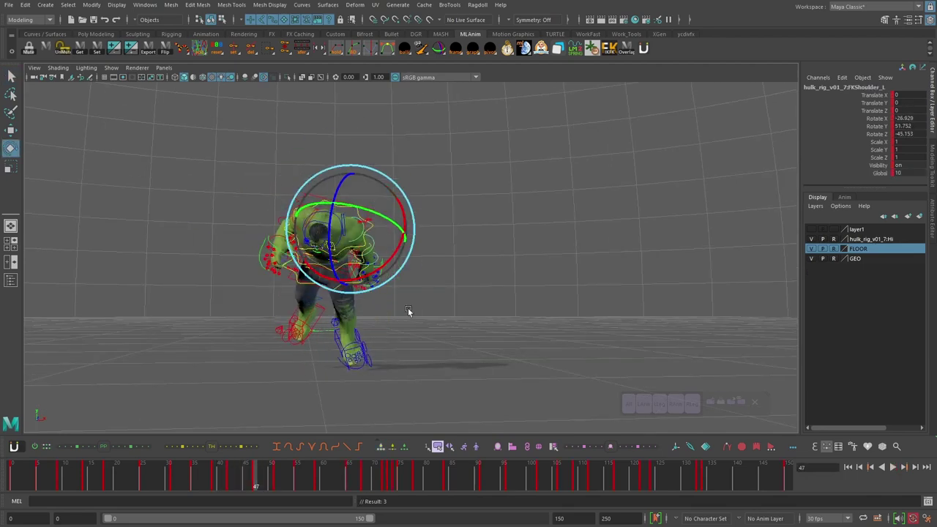
key("period")
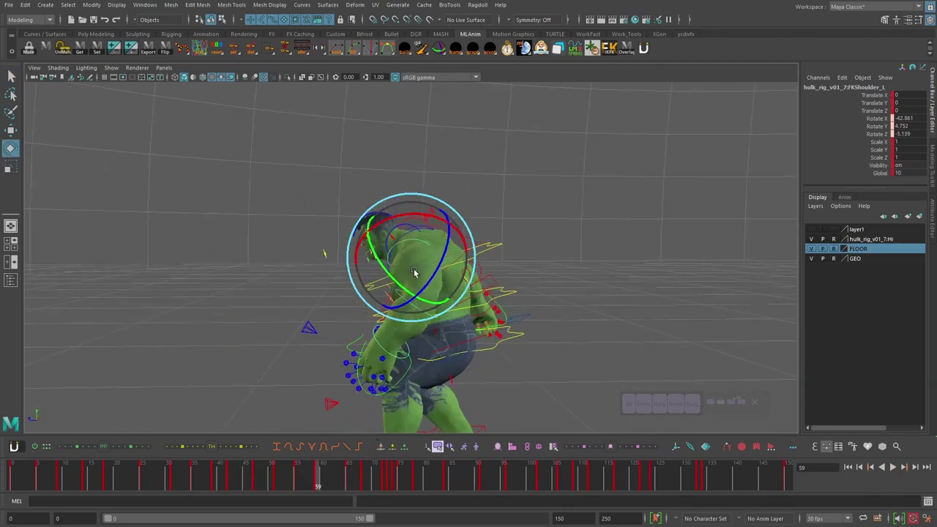
left_click_drag(298, 476, 276, 475)
key("alt+v")
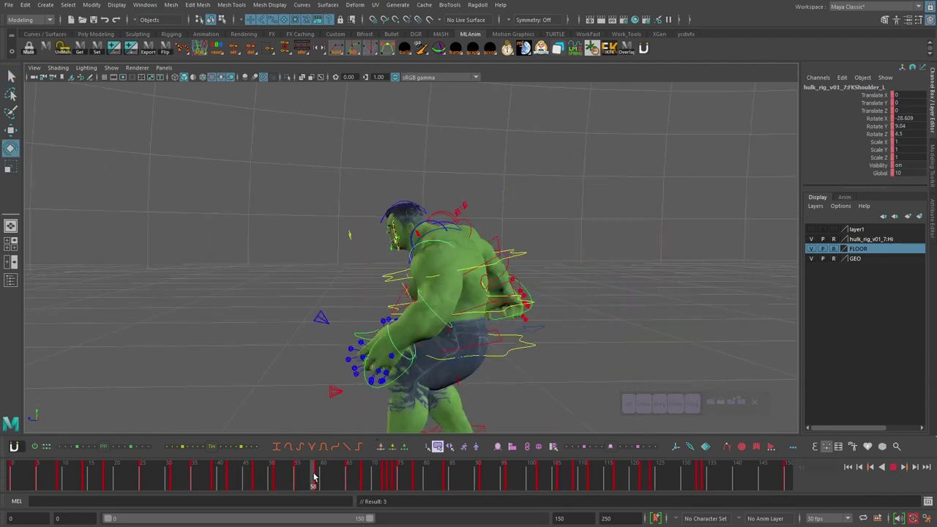
Delete the left FK shoulder's cluster of keys between about frames 72 and 75
left_click_drag(372, 471, 383, 472)
left_click_drag(383, 472, 446, 472, "shift")
key("Delete")
Rotate the left FK shoulder at frames 84 and 91 to refine the arm's pose after the landing
left_click_drag(293, 300, 370, 273, "alt")
right_click_drag(369, 272, 330, 282, "alt")
left_click_drag(428, 241, 450, 268)
left_click_drag(446, 474, 483, 475)
left_click_drag(417, 255, 431, 274)
left_click_drag(483, 475, 446, 474)
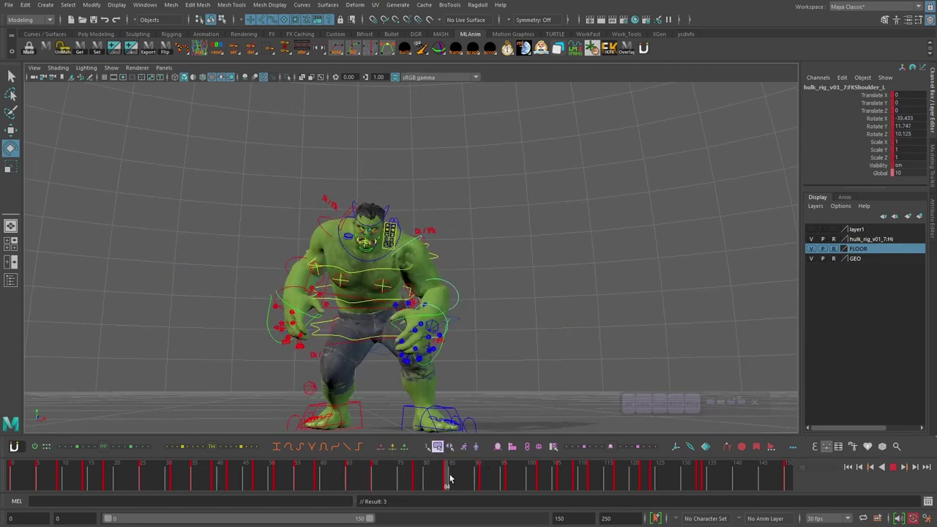
left_click_drag(419, 233, 430, 244)
mouse_move(507, 476)
left_mouse_down()
mouse_move(466, 476)
mouse_move(508, 474)
left_mouse_up()
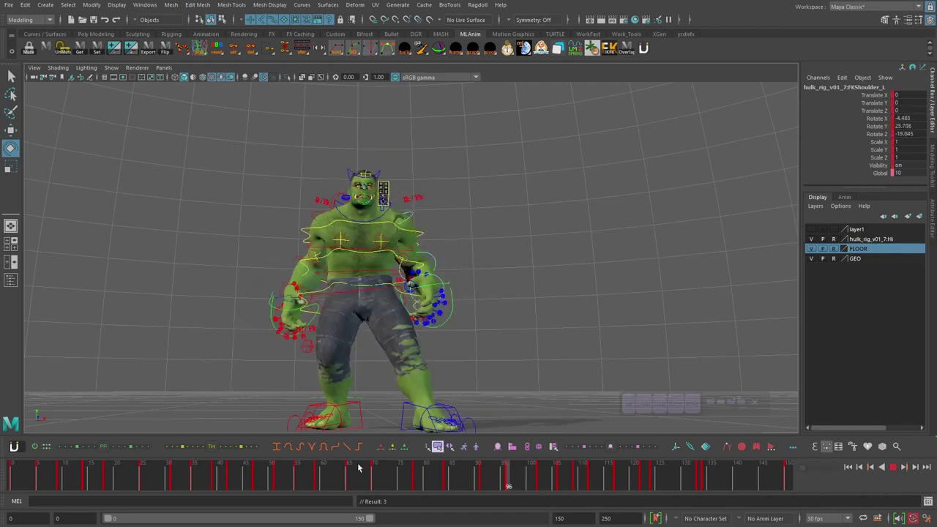
Delete the left FK shoulder's key around frame 55 and play back the landing
key("alt+v")
left_click_drag(529, 344, 389, 368, "alt")
left_click(293, 470)
right_click(296, 477)
left_click(315, 326)
left_click(314, 472)
left_click(262, 473)
key("alt+v")
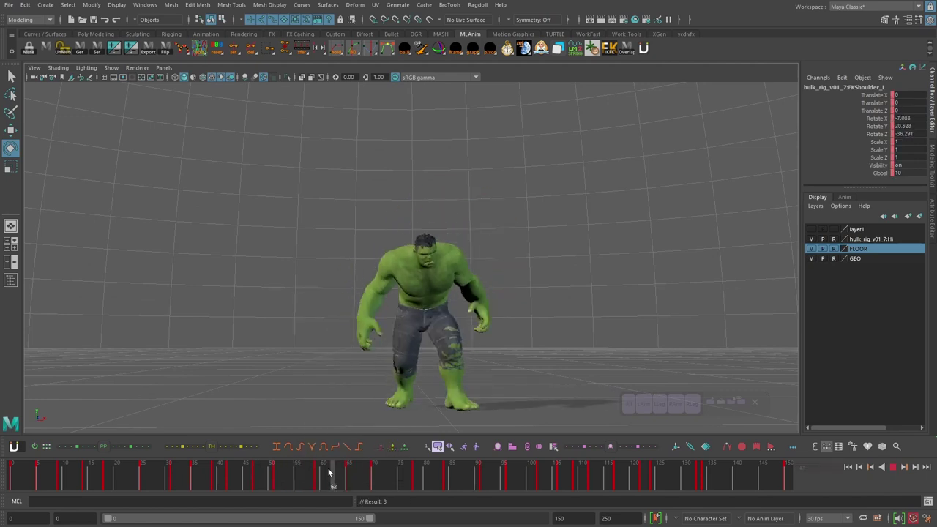
Delete the left FK shoulder's key around frame 65 and review the motion from frame 51
left_click_drag(329, 472, 343, 474)
left_click(349, 472)
right_click(352, 472)
left_click(372, 322)
left_click(276, 472)
key("alt+v")
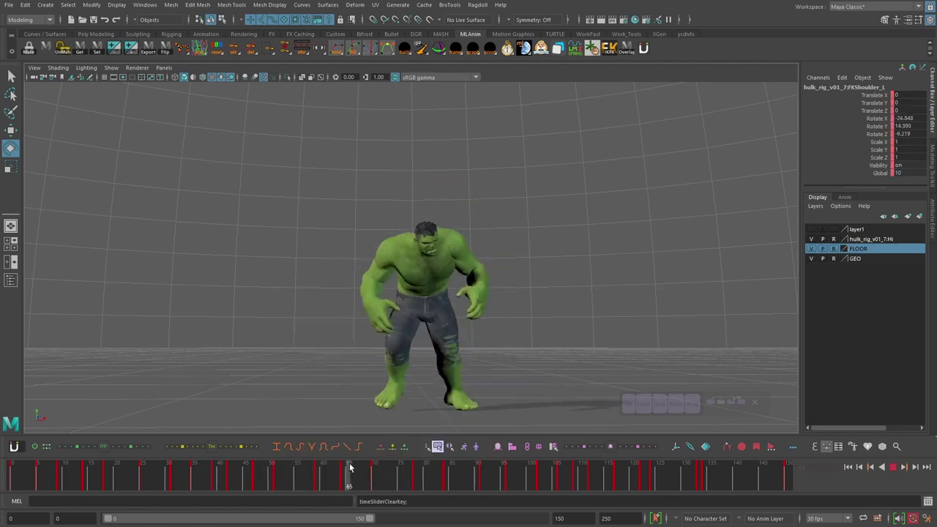
Review the arm's swing and clear the left FK shoulder's keys around frames 51 to 56
left_click(374, 472)
left_click(307, 472)
key("alt+v")
left_click(275, 475)
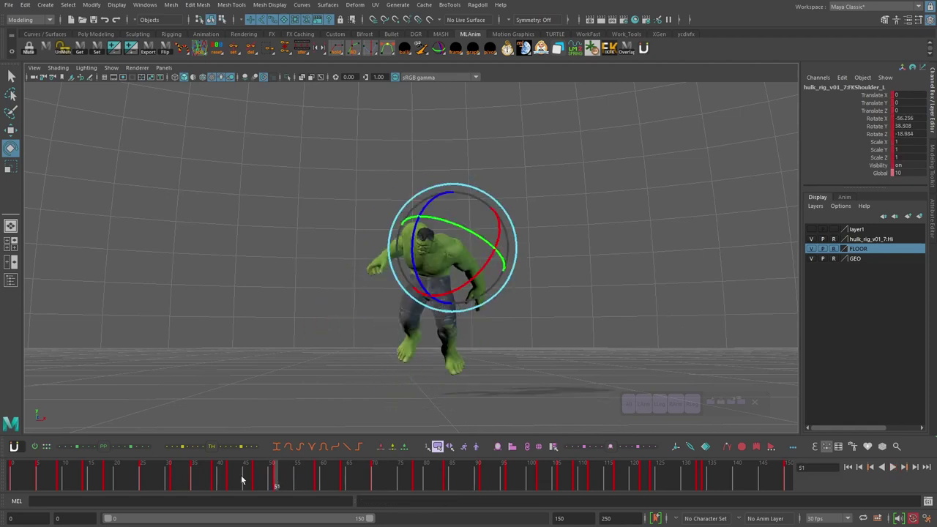
left_click(298, 475)
right_click(300, 476)
left_click(391, 324)
left_click(276, 474)
right_click(275, 474)
left_click(315, 321)
Rotate the left FK shoulder slightly around frame 75 and play back the whole jump from another angle
left_click_drag(284, 475, 400, 474)
left_click_drag(459, 202, 465, 208)
left_click_drag(400, 475, 354, 474)
key("alt+v")
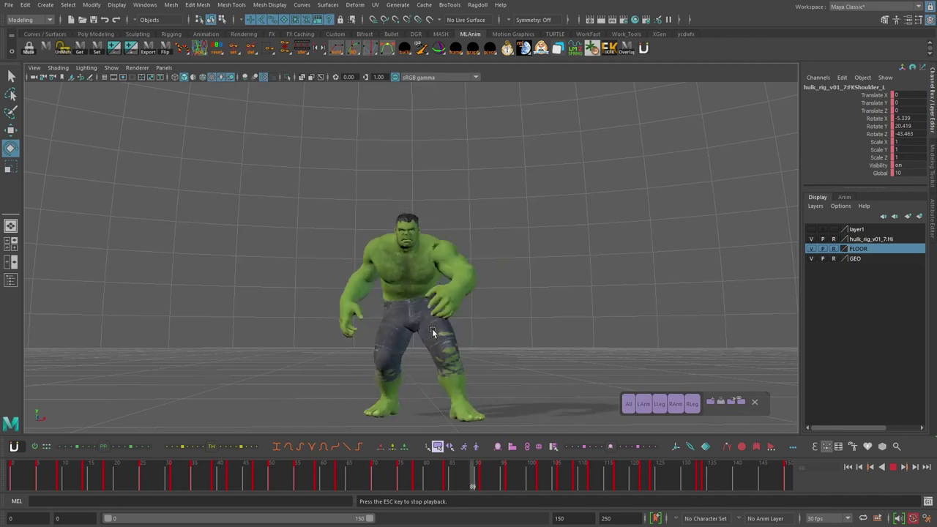
left_click_drag(432, 329, 399, 315, "alt")
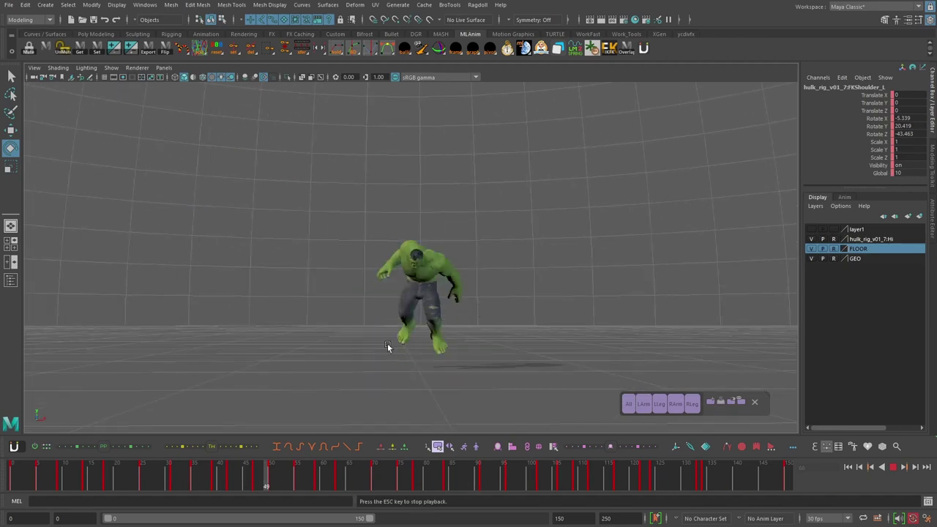
key("alt+v")
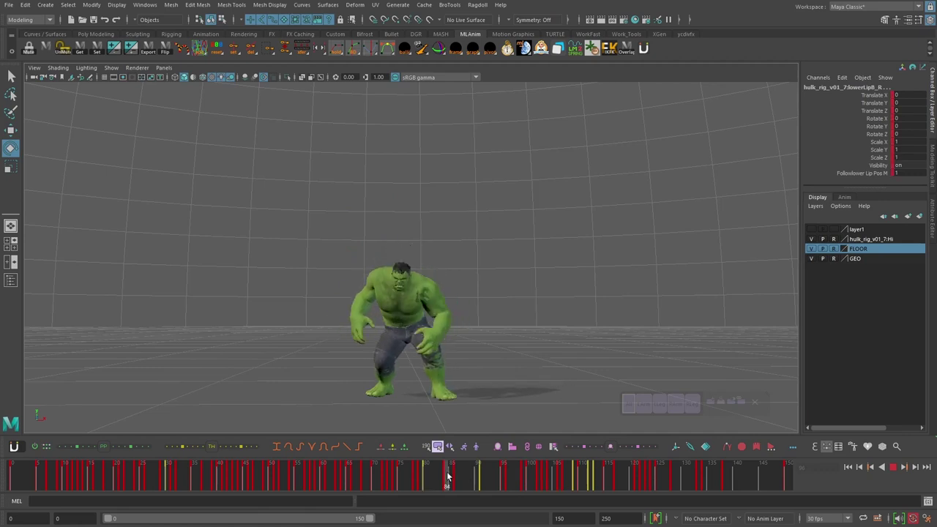
Delete all rig controls' keys from about frame 78 to 99 and shift the following keys 20 frames earlier
left_click(893, 467)
left_click_drag(254, 476, 380, 475)
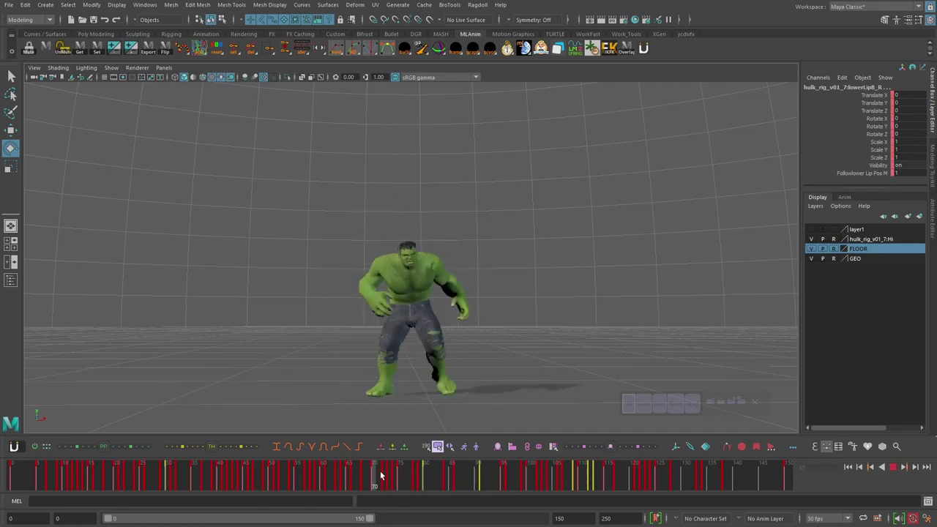
left_click_drag(524, 480, 410, 477, "shift")
right_click(446, 476)
left_click(488, 387)
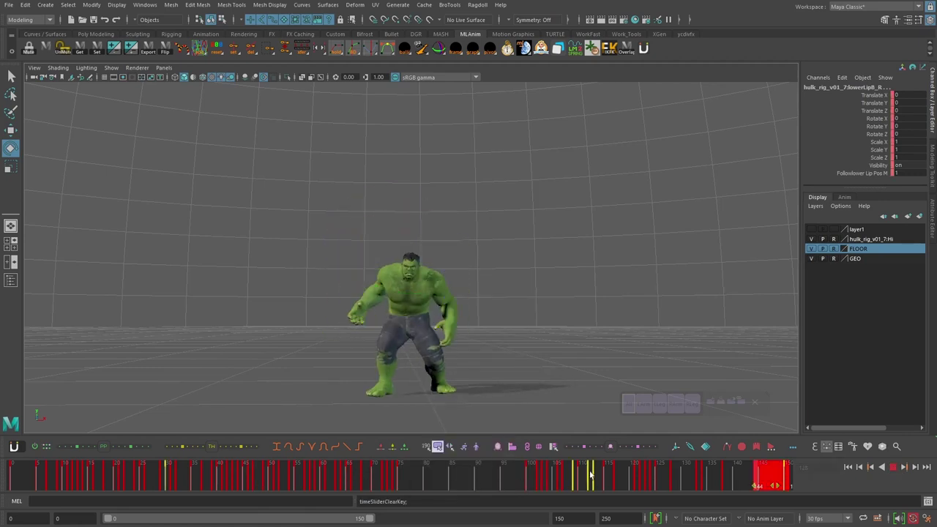
left_click(505, 484)
key("alt+v")
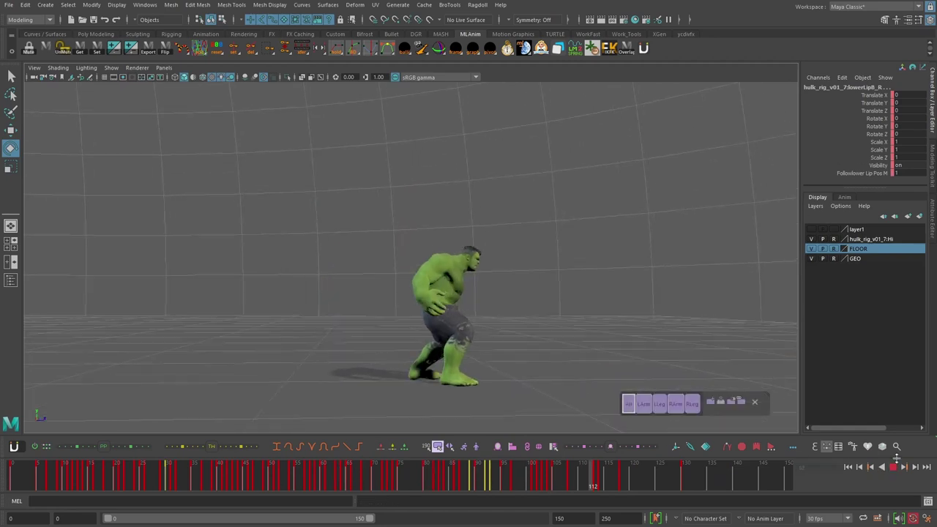
Undo the last retiming edit and shift all controls' keys from about frame 80 to 131 one frame later
right_click(382, 474)
left_click(424, 385)
left_click_drag(395, 477, 497, 477, "shift")
key("alt+v")
key("ctrl+z")
left_click_drag(685, 479, 423, 478, "shift")
left_click_drag(554, 477, 559, 478)
left_click(414, 478)
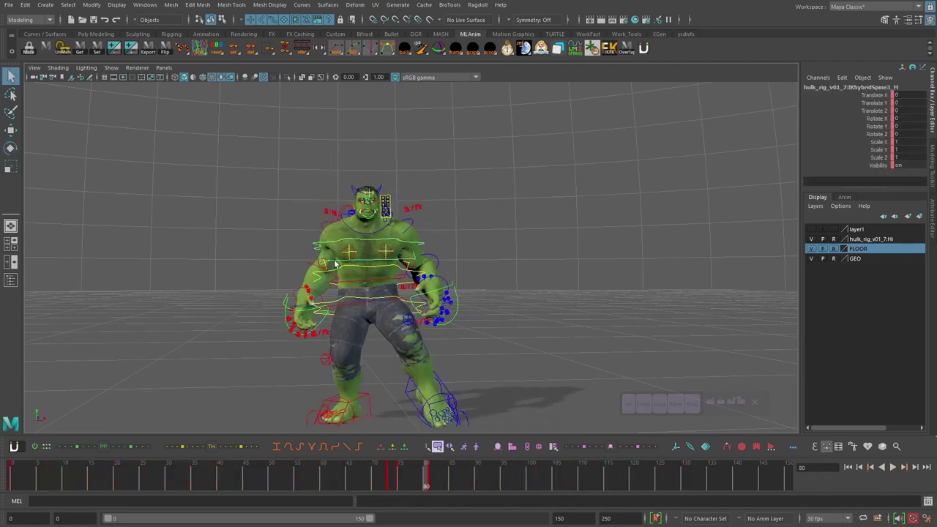
Select the upper spine control and play back the frames around 80 to examine the torso's motion
left_click(335, 264)
left_click_drag(336, 265, 481, 286, "alt")
key("e")
left_click_drag(466, 477, 500, 471)
key("alt+v")
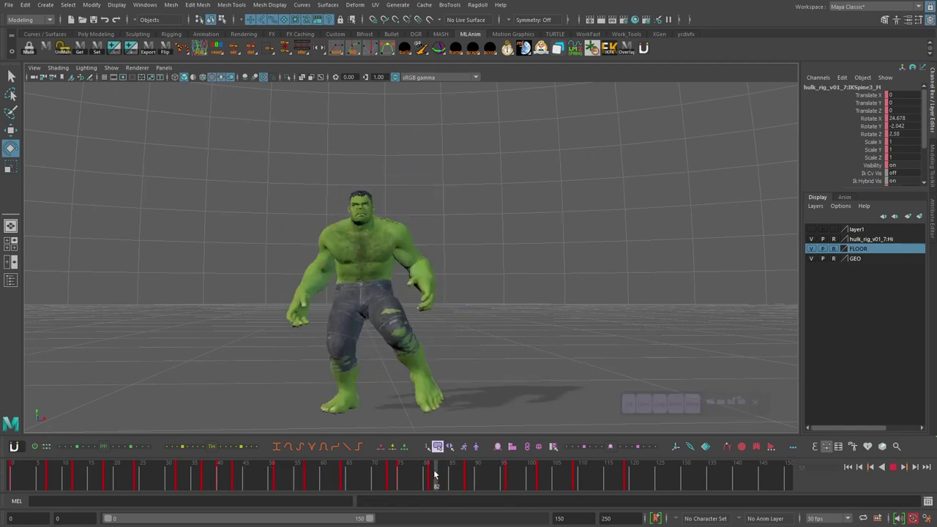
left_click(898, 469)
left_click_drag(467, 468, 322, 475)
left_click(401, 477)
Clear all controls' intermediate keys after about frame 61 and shift the block from about frame 85 onward 16 frames earlier
left_click(628, 404)
left_click_drag(399, 481, 421, 476)
right_click(336, 476)
left_click(374, 323)
left_click(323, 474)
left_click_drag(452, 479, 724, 482, "shift")
left_click_drag(587, 488, 504, 487)
left_click(360, 473)
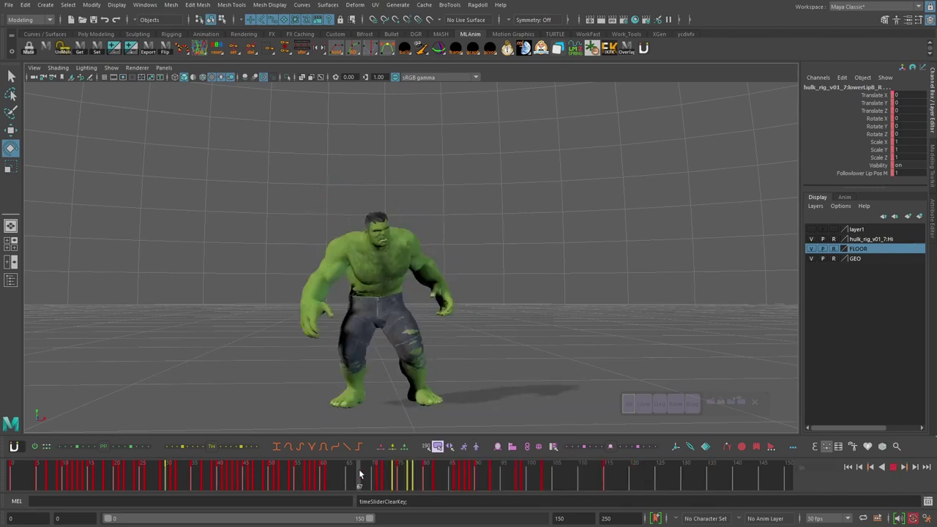
key("alt+v")
left_click_drag(522, 339, 401, 356, "alt")
left_click(894, 469)
Shift the root control sideways at frame 60 and raise it slightly at frame 65
left_click(325, 476)
key("q")
left_click(421, 333)
mouse_move(324, 475)
left_mouse_down()
mouse_move(345, 476)
mouse_move(323, 476)
left_mouse_up()
key("w")
left_click_drag(459, 310, 452, 310)
left_click(276, 476)
left_click_drag(277, 476, 347, 475)
left_click_drag(406, 243, 405, 236)
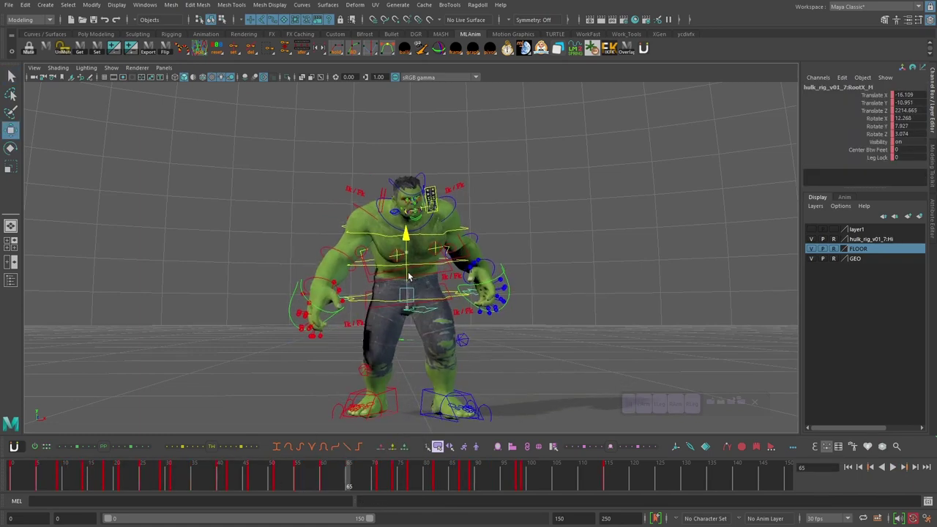
Delete the root control's key around frame 75 and play back the motion
key("alt+v")
left_click_drag(347, 477, 220, 474)
left_click(398, 472)
right_click(398, 476)
left_click(419, 325)
left_click(894, 469)
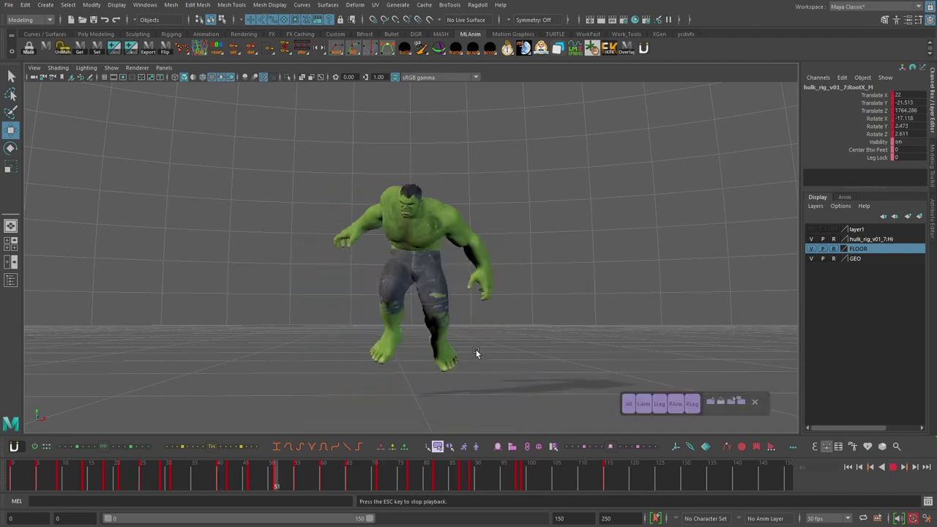
Lift the right IK leg control at frame 66 to add a step after the landing, and play it back
left_click(315, 476)
left_click_drag(315, 479, 356, 479)
left_click(380, 399)
left_click(327, 482)
left_click(354, 478)
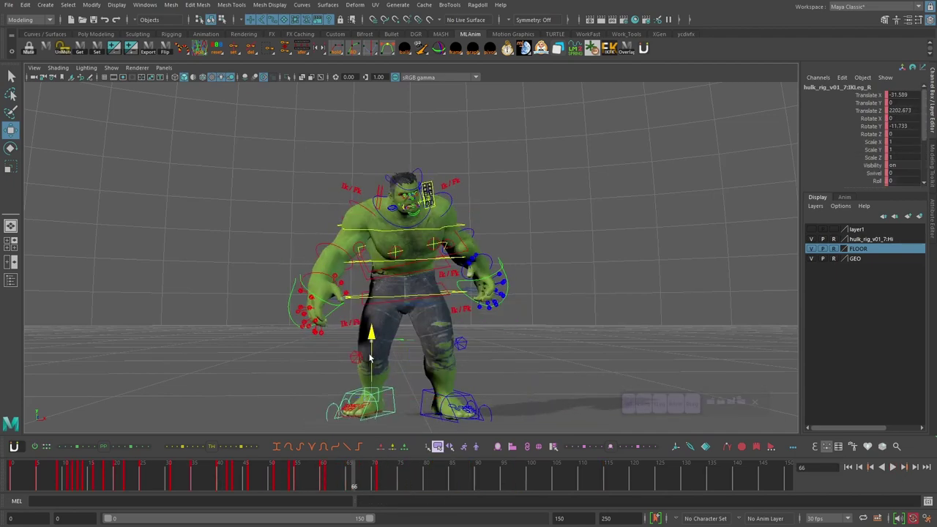
key("alt+v")
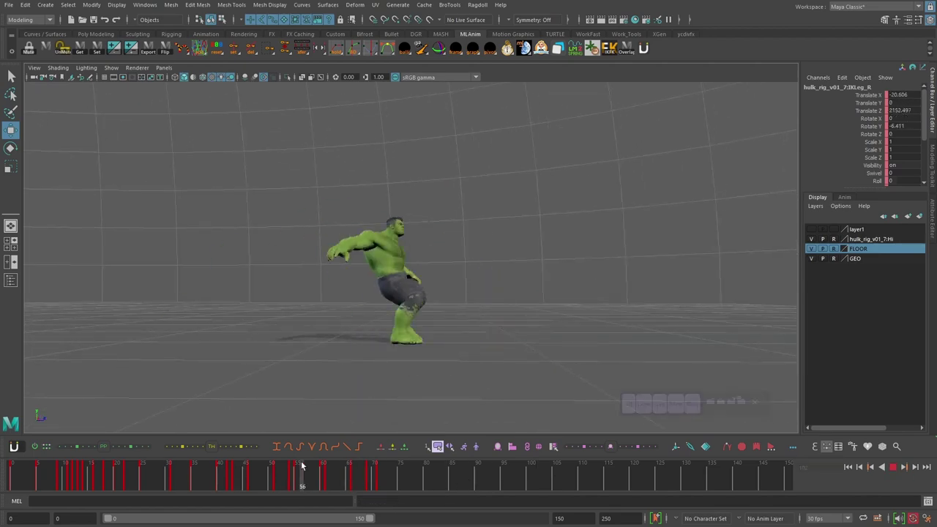
Select the root control and lower it at frame 60
left_click_drag(301, 468, 317, 472)
key("q")
left_click(385, 301)
left_click(388, 300)
left_click_drag(385, 303, 344, 381, "alt")
left_click_drag(338, 431, 636, 406, "alt")
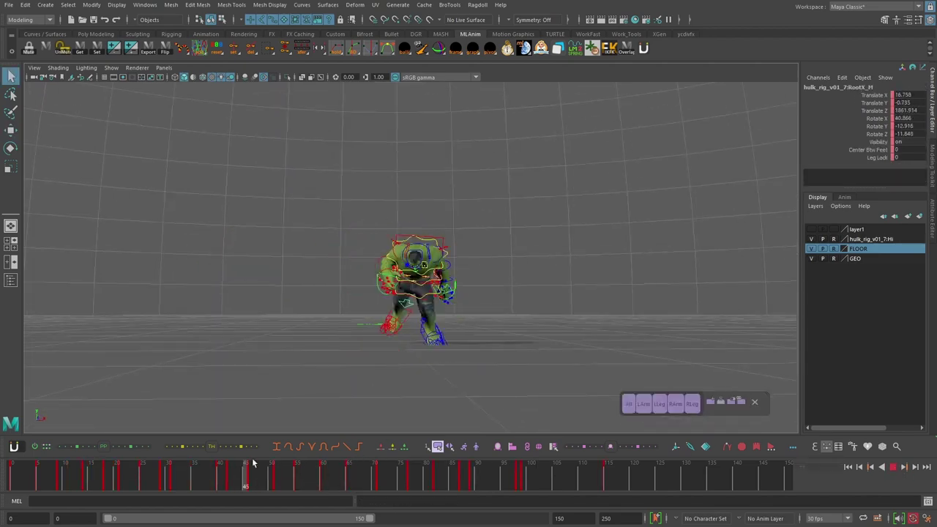
left_click_drag(253, 465, 323, 469)
key("w")
left_click_drag(415, 253, 413, 265)
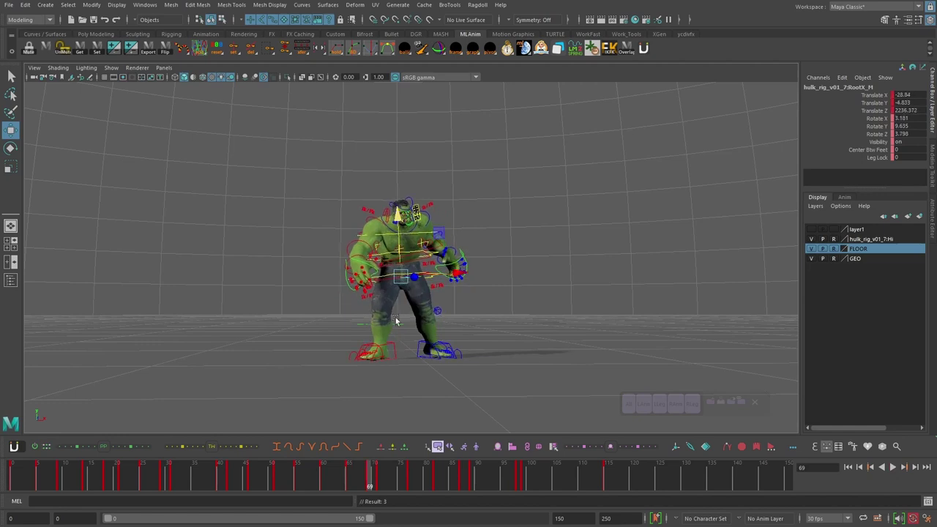
Try deleting the root control's key at frame 71, play back the motion, and undo the last root edits
left_click(377, 474)
key("Delete")
left_click_drag(298, 477, 410, 484)
key("alt+v")
left_click_drag(417, 373, 639, 361, "alt")
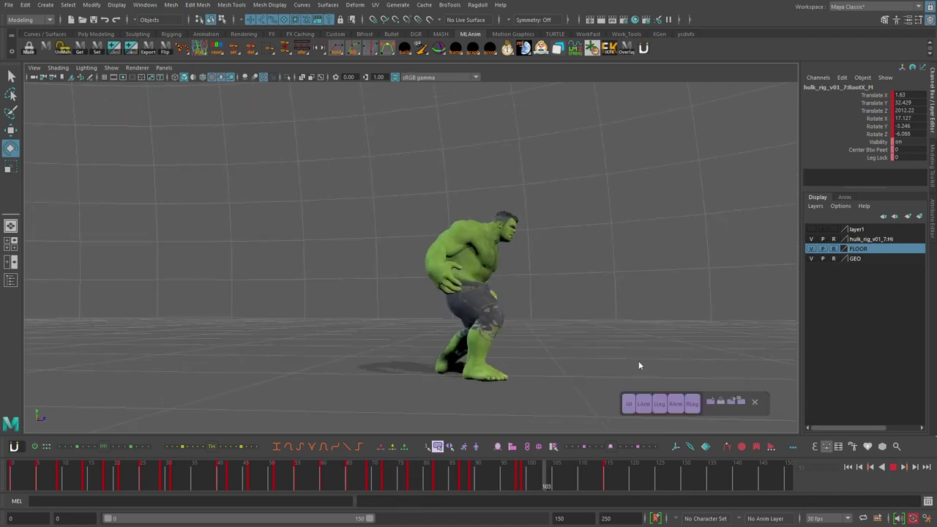
key("alt+v")
key("alt+v")
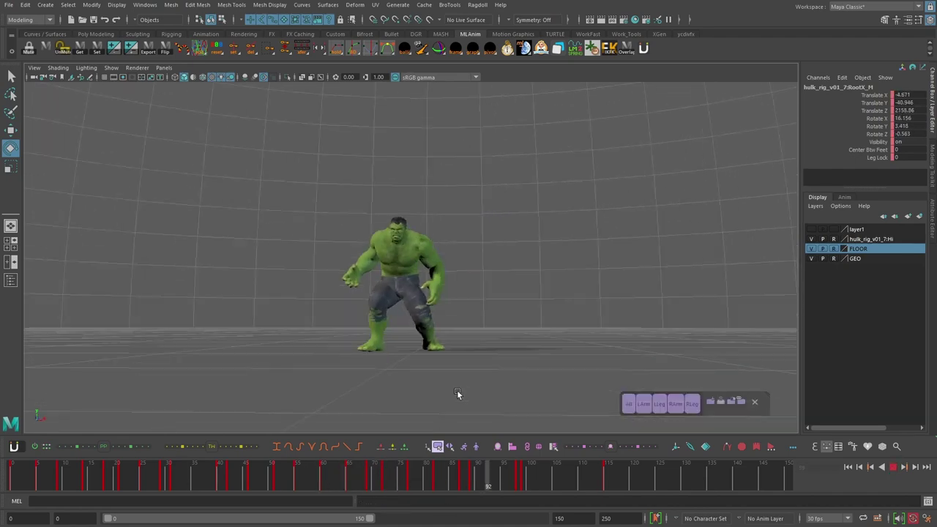
key("alt+v")
key("ctrl+z")
key("ctrl+z")
Key the root control's rotation at frame 77, delete its key around frame 87, and play back the motion
left_click_drag(379, 475, 325, 473)
key("w")
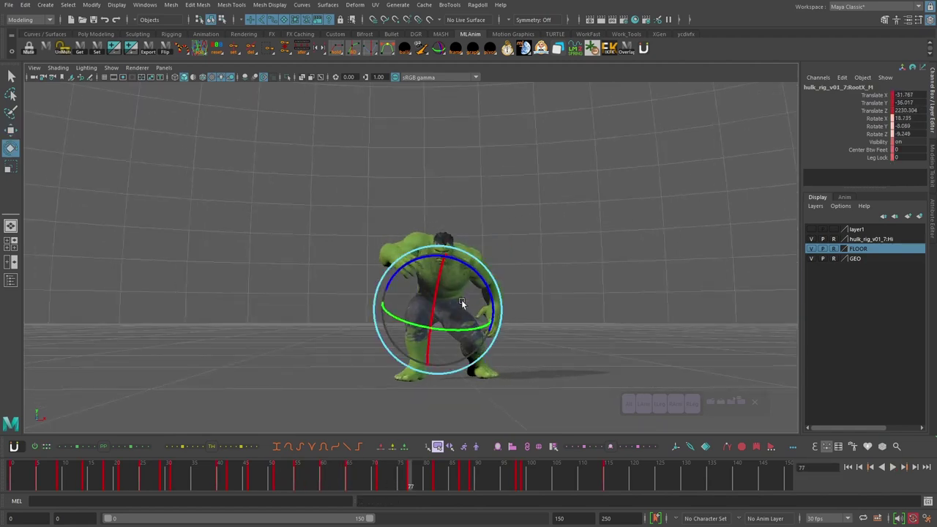
key("shift+e")
left_click_drag(406, 475, 405, 476)
left_click_drag(462, 476, 379, 483)
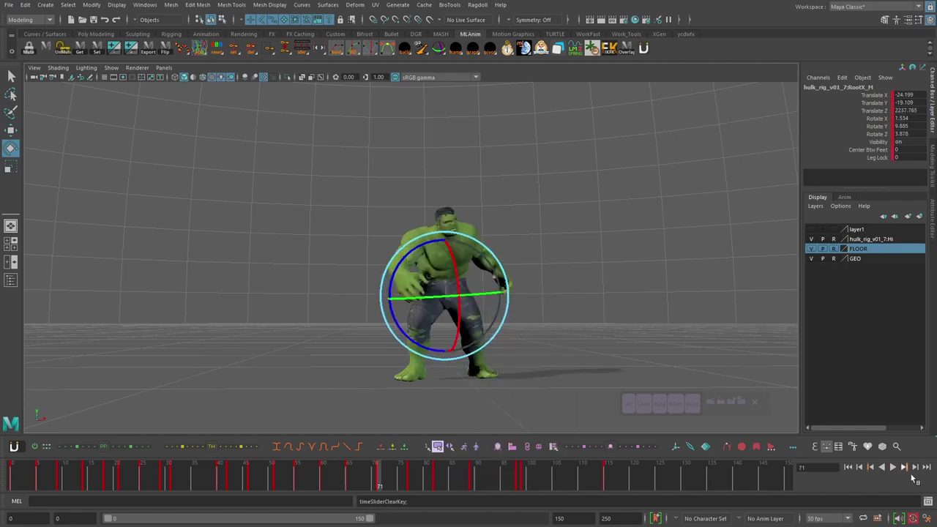
key("alt+v")
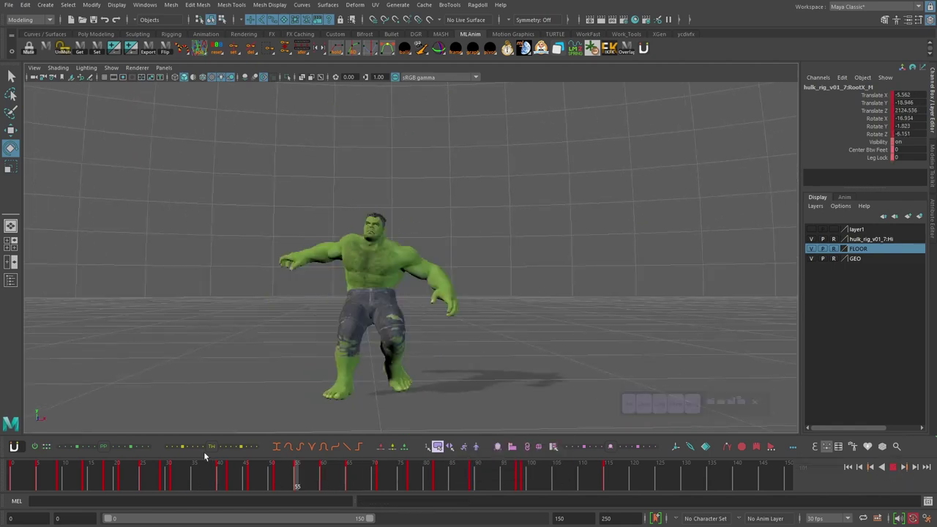
Rotate the right IK leg control slightly at frame 66 and play back the step after the landing
key("alt+v")
key("w")
left_click(365, 373)
left_click_drag(339, 475, 355, 475)
key("e")
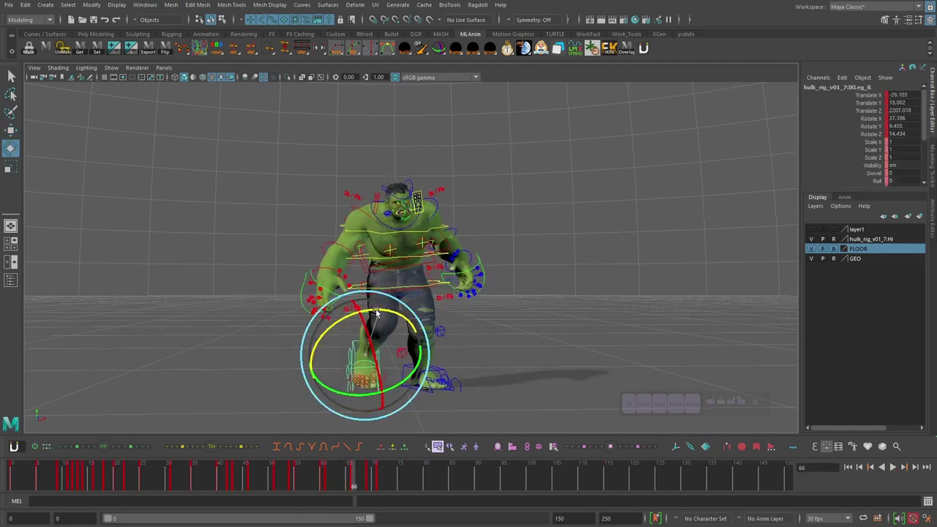
left_click_drag(375, 313, 373, 313)
left_click_drag(352, 470, 327, 476)
left_click(893, 467)
scroll(432, 342, "down", 2)
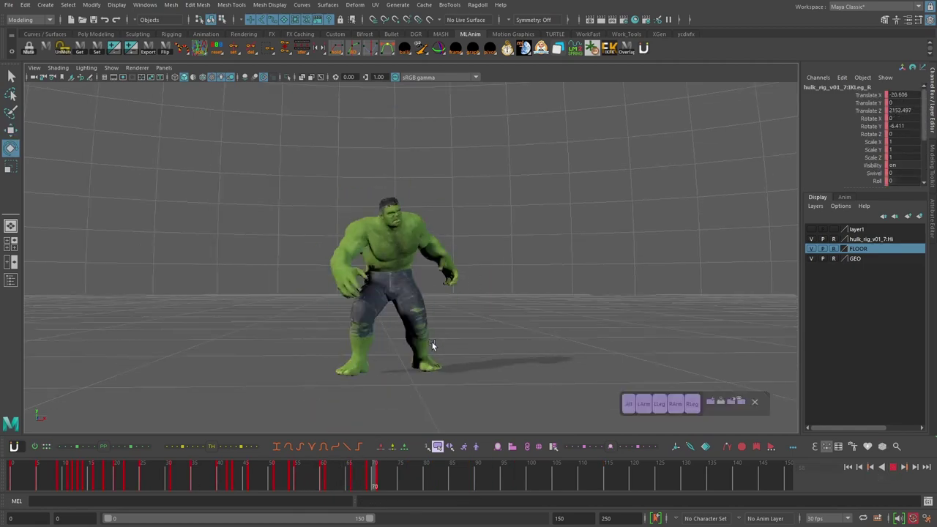
left_click_drag(432, 342, 542, 329, "alt")
left_click(892, 466)
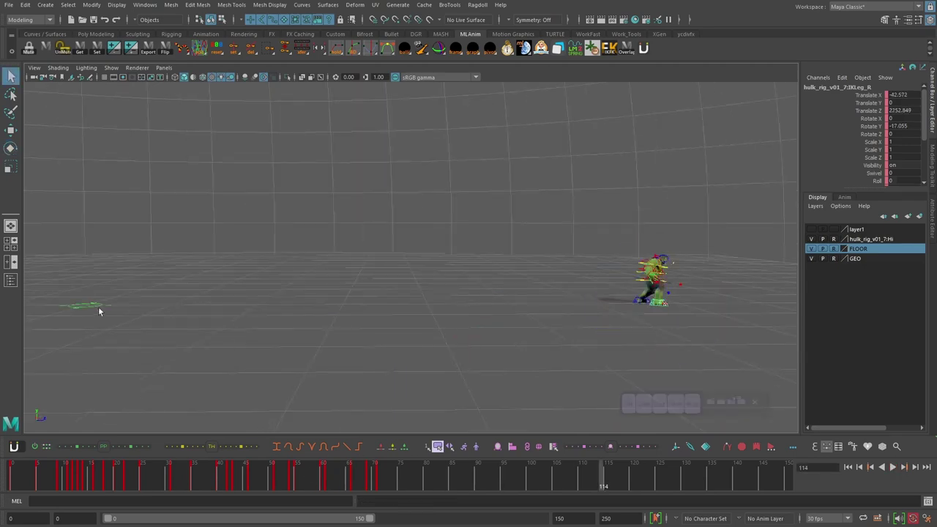
Limit the playback range to frames 60 to 150 and select the root control together with both IK leg controls
left_click(98, 307)
key("w")
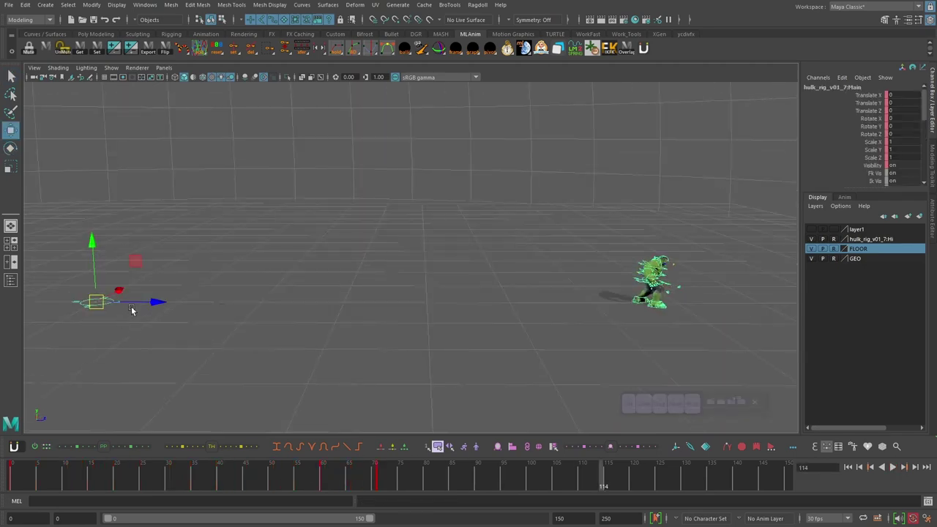
key("f")
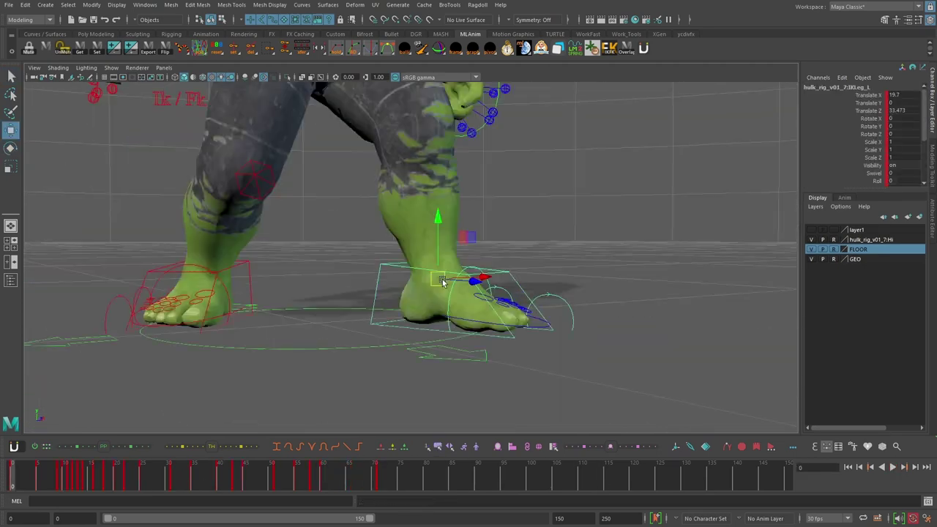
left_click(317, 232)
scroll(316, 233, "down", 5)
left_click_drag(329, 242, 498, 245, "alt")
left_click_drag(132, 476, 363, 472)
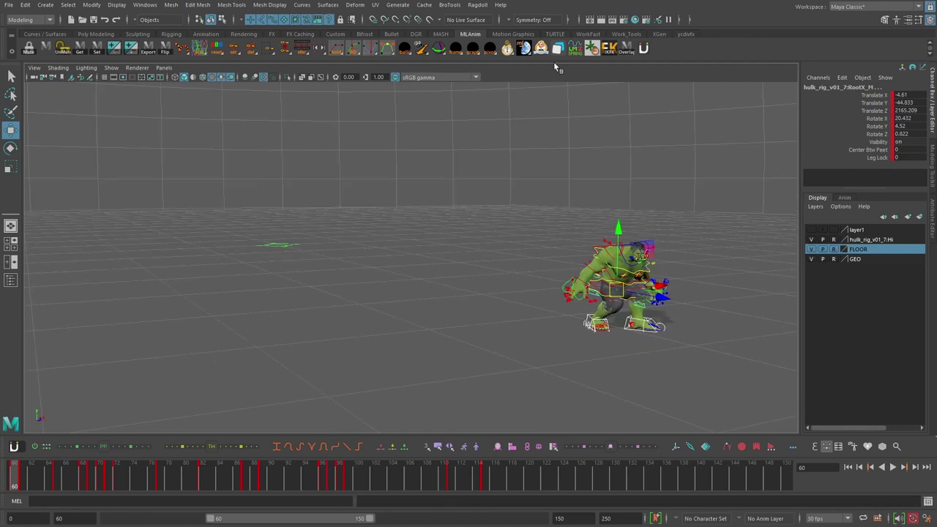
Bake the world-space locators of both IK leg controls back onto the rig with World Bake and delete their key at frame 150
left_click(557, 48)
left_click_drag(498, 324, 696, 311)
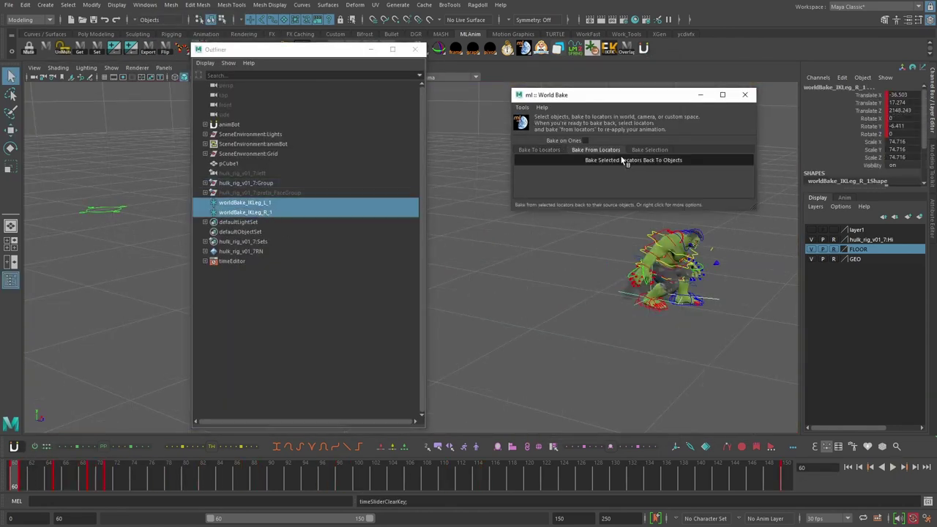
left_click(622, 158)
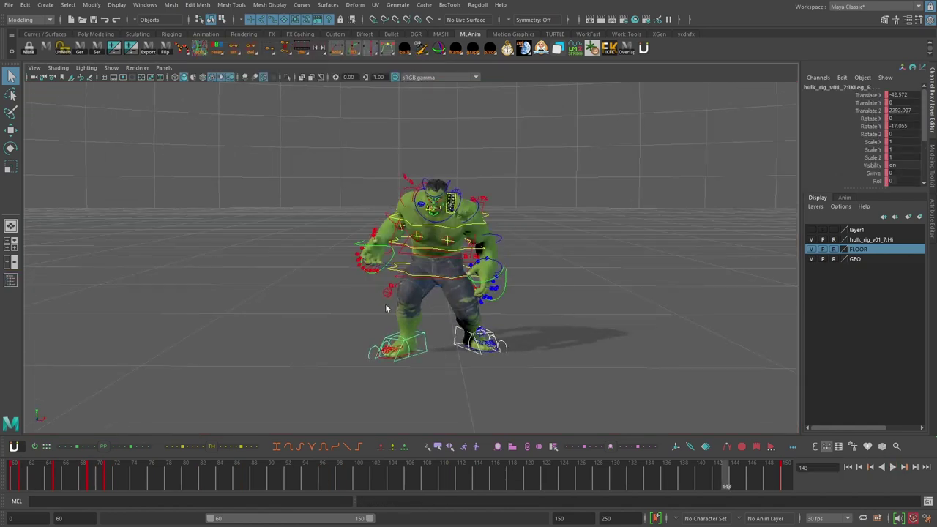
left_click(783, 477)
right_click(784, 478)
left_click(802, 327)
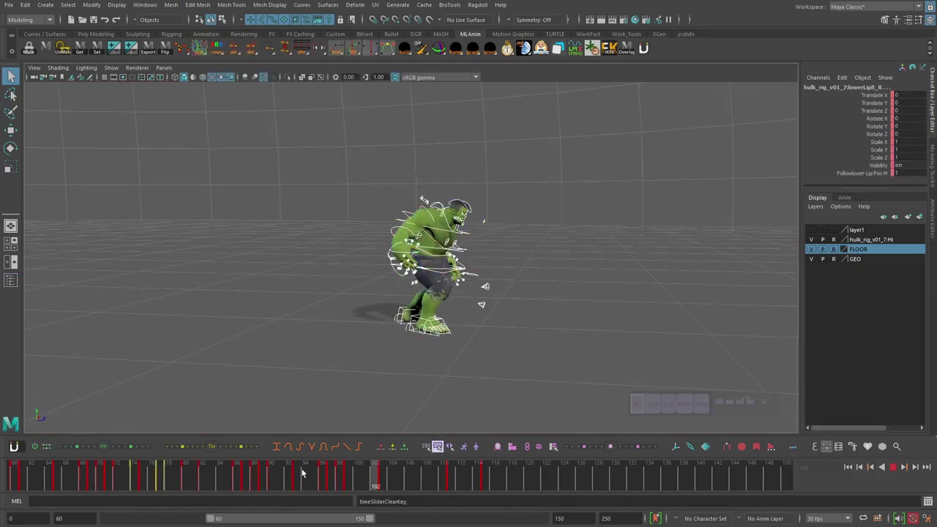
Play back the motion after the landing and check it from the front and side
left_click(884, 468)
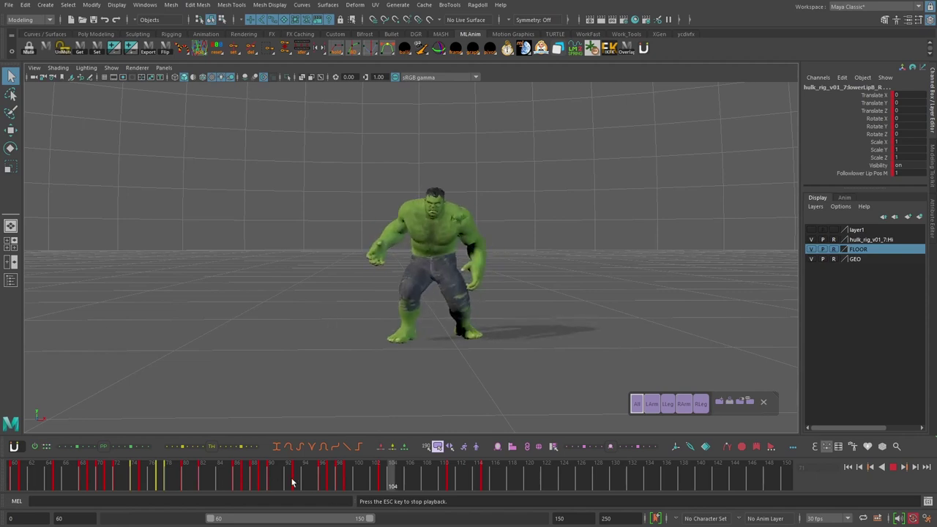
left_click_drag(396, 336, 449, 254, "alt")
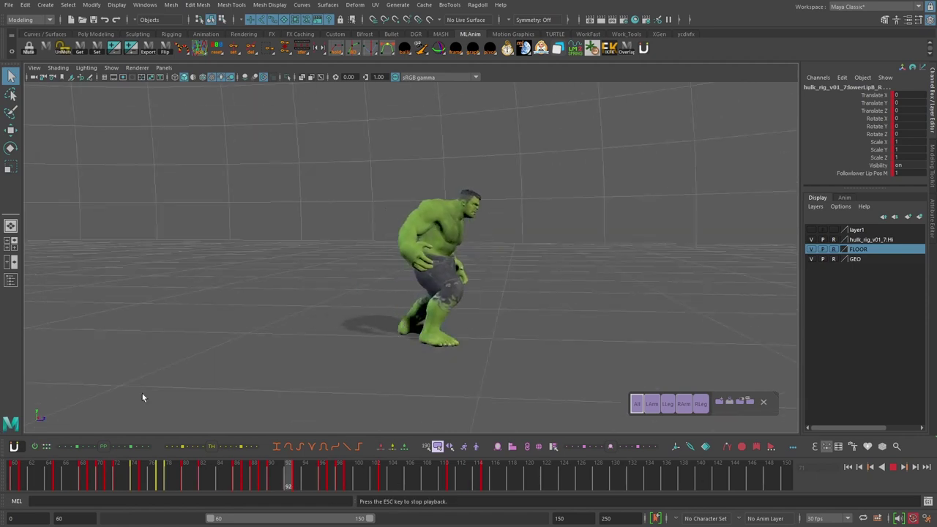
key("Escape")
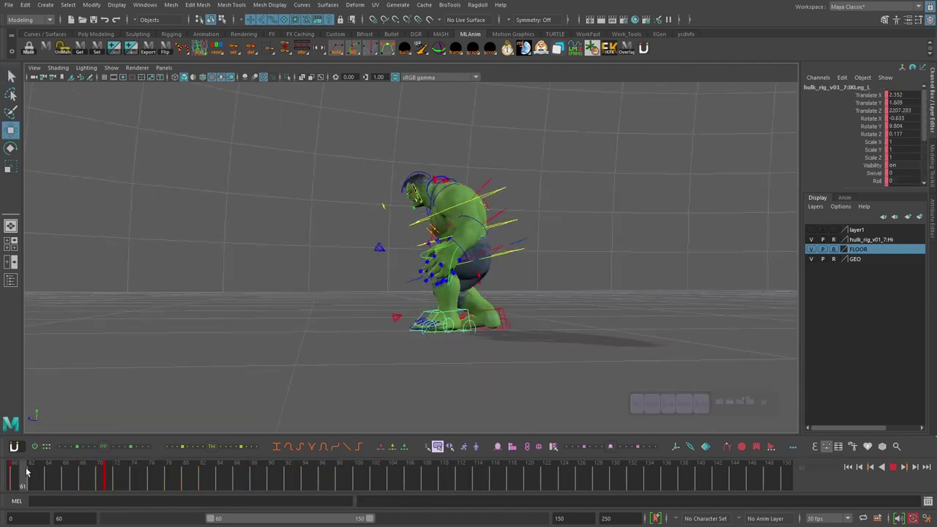
Key the left IK leg control at frame 68 and delete its extra key at frame 69
key("s")
left_click_drag(25, 473, 91, 474)
key("s")
left_click(83, 476)
key("s")
left_click(89, 481)
right_click(89, 482)
left_click(110, 324)
Adjust the left IK leg control's Roll around frame 68 and step through the neighbouring keys to check the foot
left_click_drag(391, 292, 378, 308, "alt")
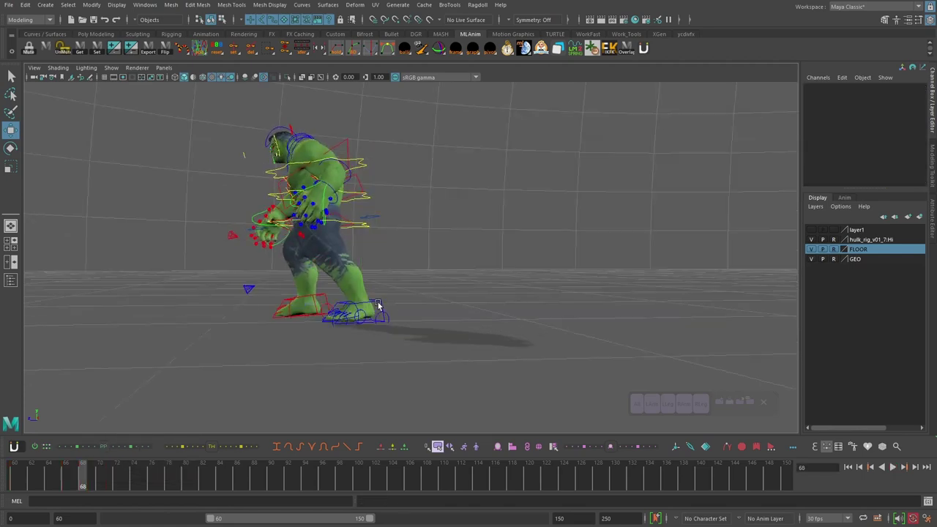
left_click(380, 307)
left_click(876, 136)
middle_click_drag(622, 231, 644, 230)
key("comma")
key("comma")
left_click_drag(512, 253, 508, 288, "alt")
key("period")
key("period")
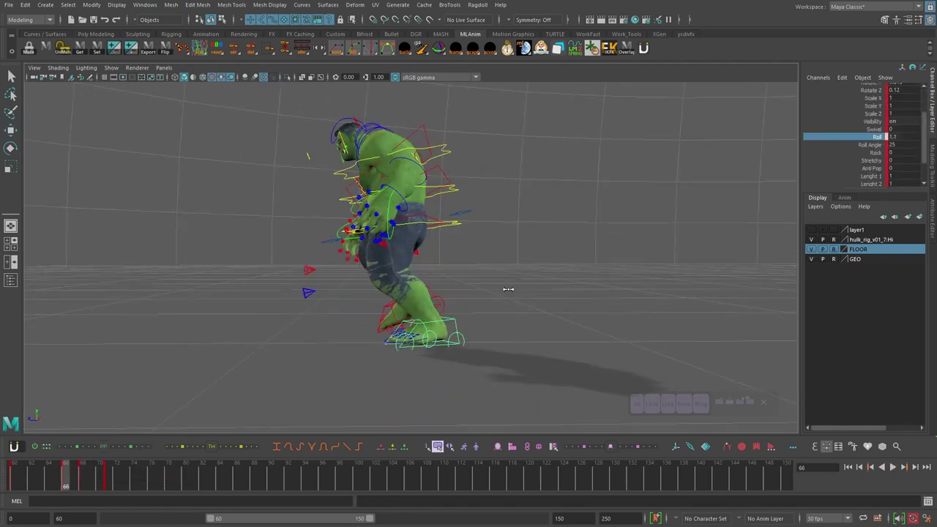
Step through the left IK leg control's keys around frames 66 to 71 and play back the motion
key("alt+period")
left_click(448, 321)
key("w")
key("period")
key("comma")
key("comma")
key("comma")
key("alt+v")
key("alt+v")
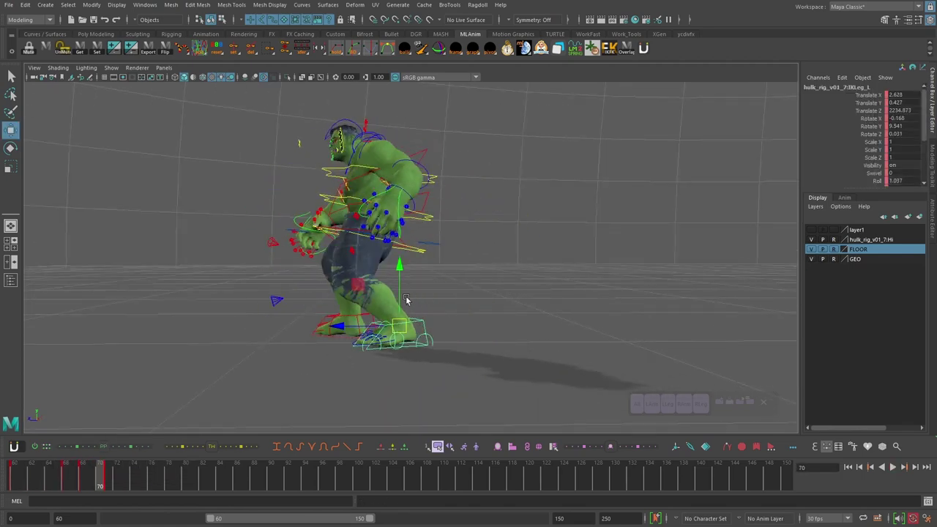
Lift and rotate the left IK leg control at frame 70, set its Roll to 0, and play back the motion
left_click_drag(133, 485, 101, 472)
key("e")
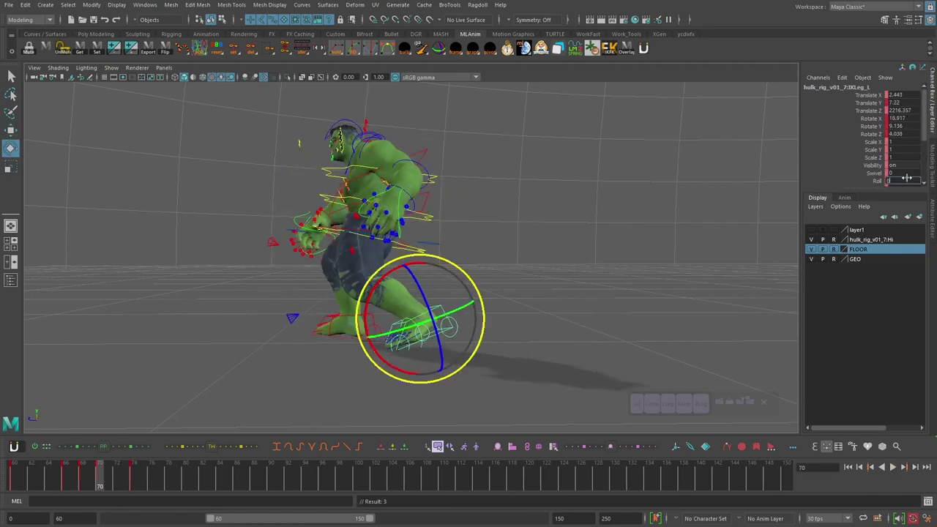
key("e")
key("alt+v")
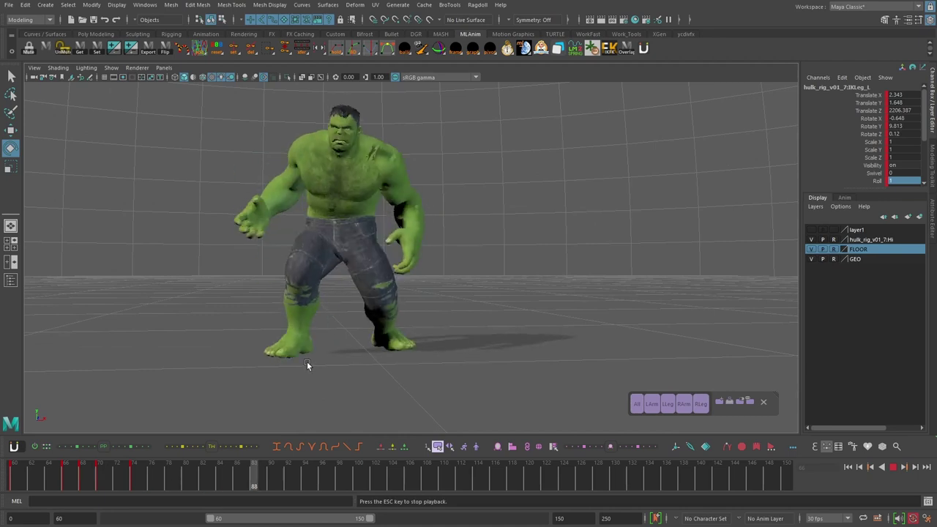
left_click_drag(307, 365, 372, 342, "alt")
Open the root control's Translate Z curve in the Graph Editor and undo the last two edits
left_click_drag(93, 469, 104, 468)
left_click(145, 5)
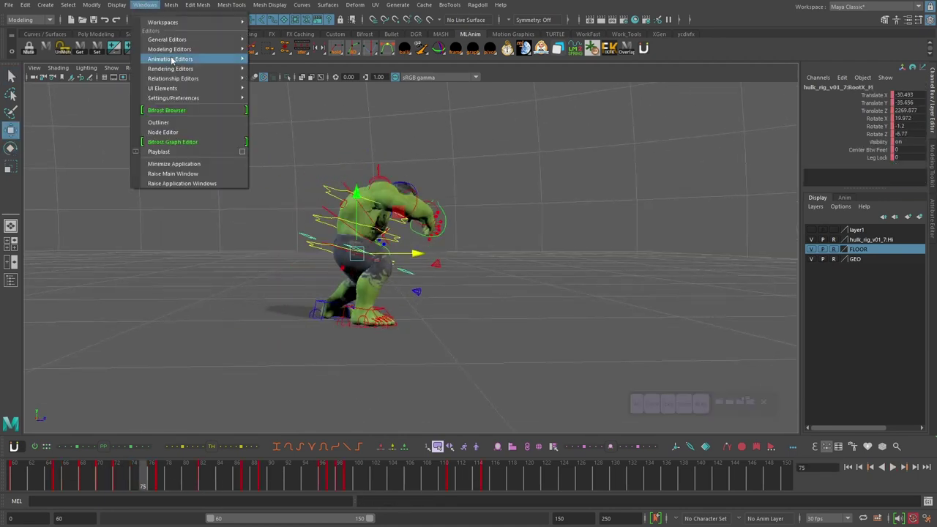
mouse_move(173, 58)
left_click(282, 59)
key("f")
left_click_drag(651, 119, 509, 119)
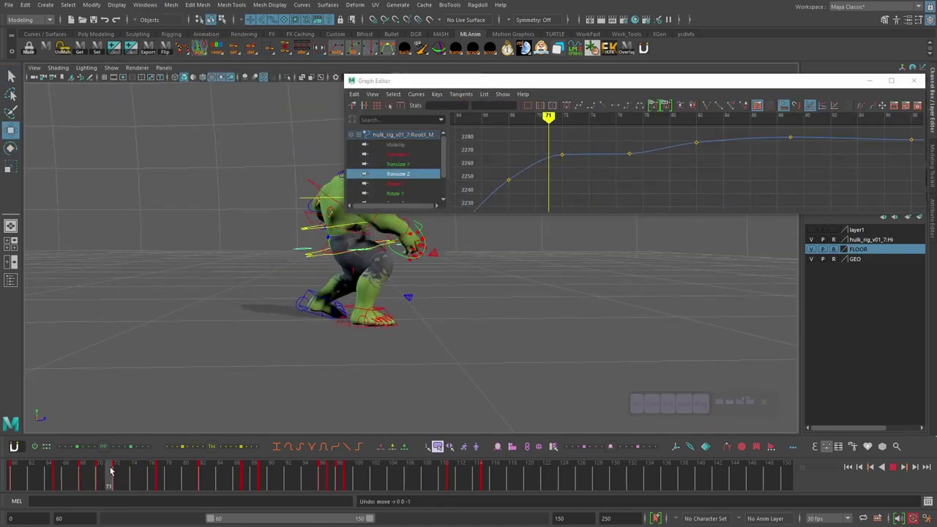
left_click(133, 476)
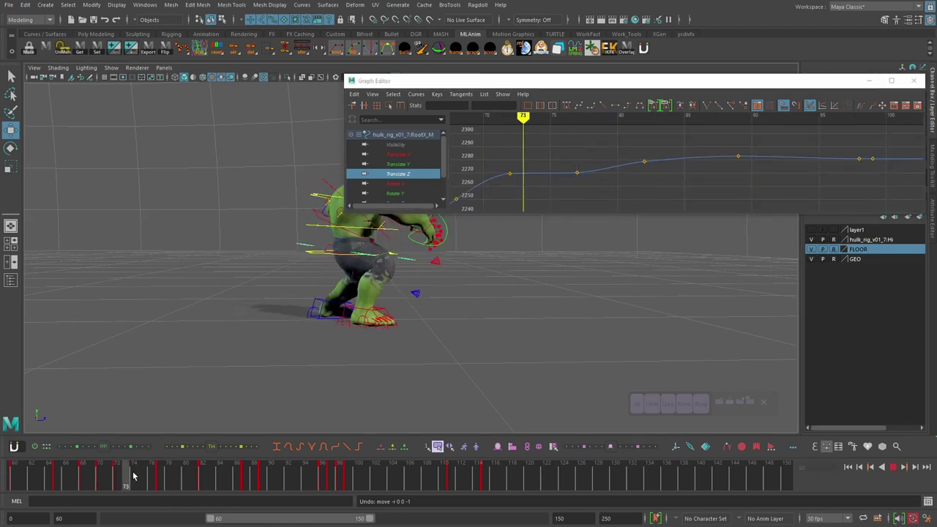
key("ctrl+z")
key("ctrl+z")
left_click_drag(83, 479, 96, 478)
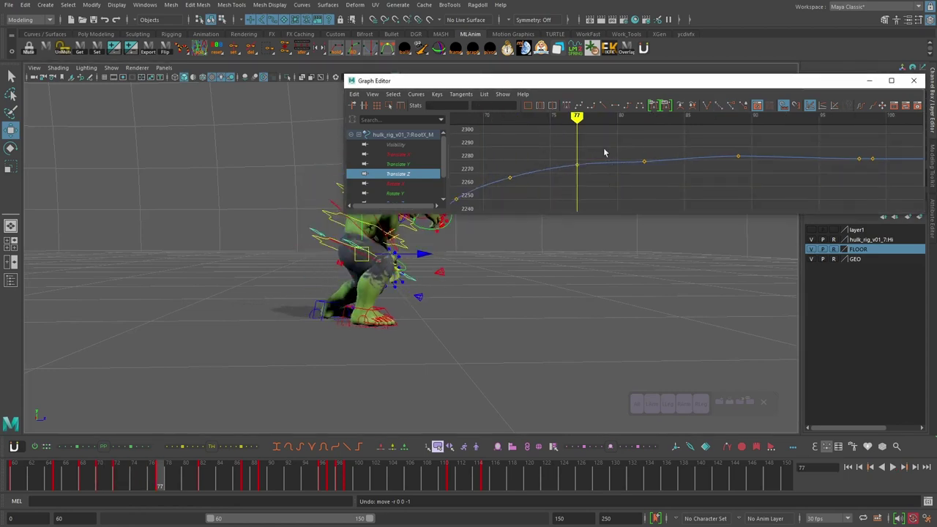
Raise the root control's Translate Z key at frame 72 slightly on its curve and play back the motion
left_click_drag(502, 170, 519, 186)
middle_click_drag(511, 178, 511, 176)
left_click(69, 472)
key("alt+v")
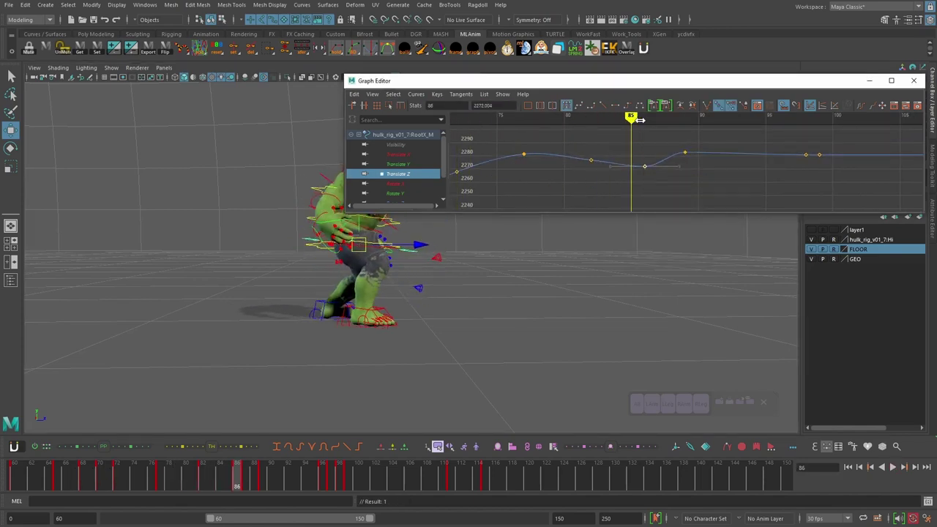
Lower the root control's Translate Z keys around frames 98 and 99 and check the body's settling motion
left_click_drag(639, 120, 644, 120)
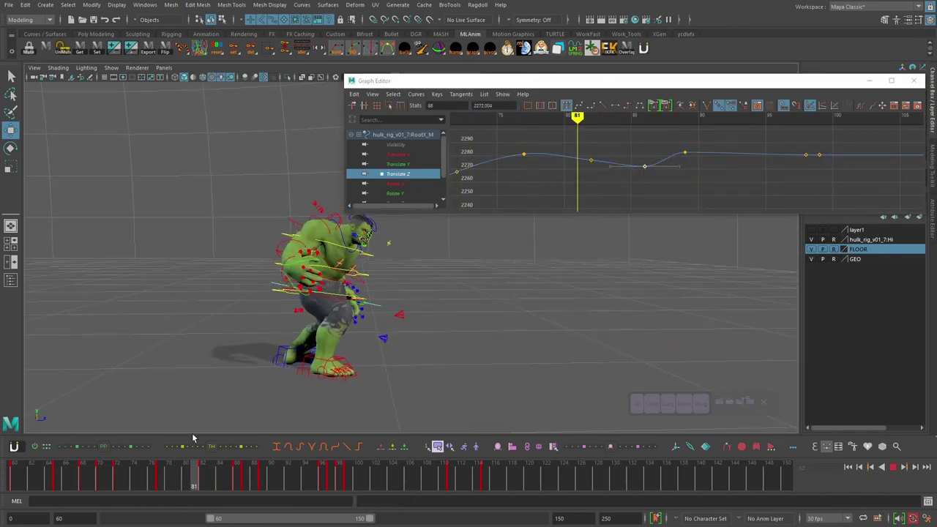
mouse_move(194, 437)
left_mouse_down()
mouse_move(169, 473)
mouse_move(195, 477)
left_mouse_up()
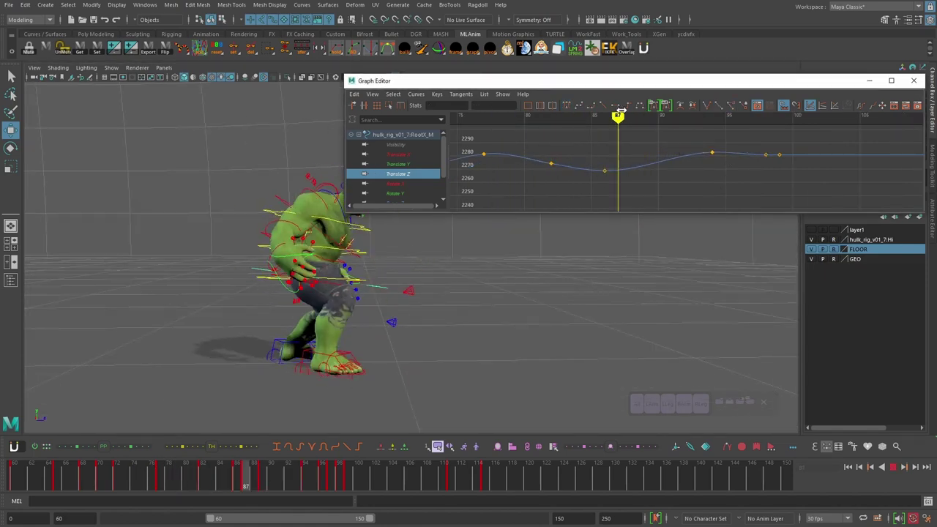
left_click_drag(620, 111, 700, 112)
middle_click_drag(765, 177, 765, 184, "shift")
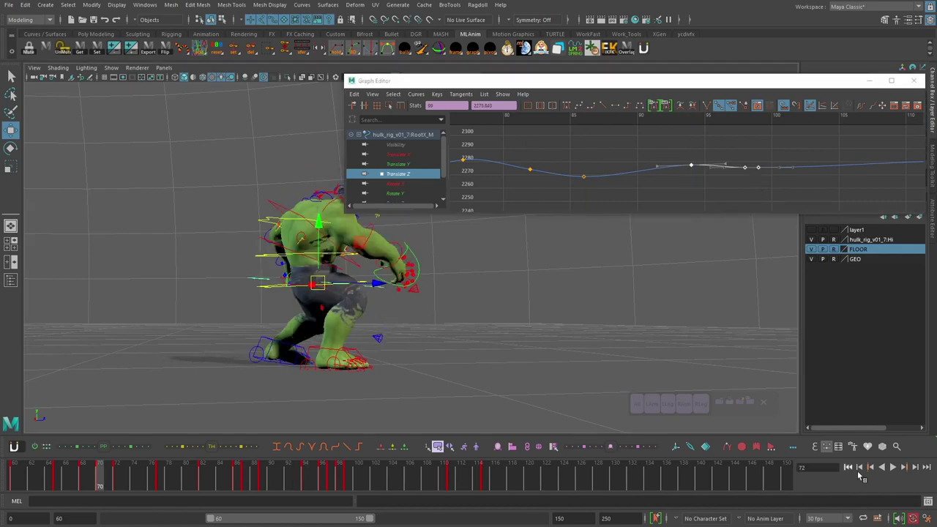
left_click_drag(571, 307, 353, 332, "alt")
left_click_drag(246, 472, 298, 468)
scroll(732, 165, "down", 2)
left_click(770, 168)
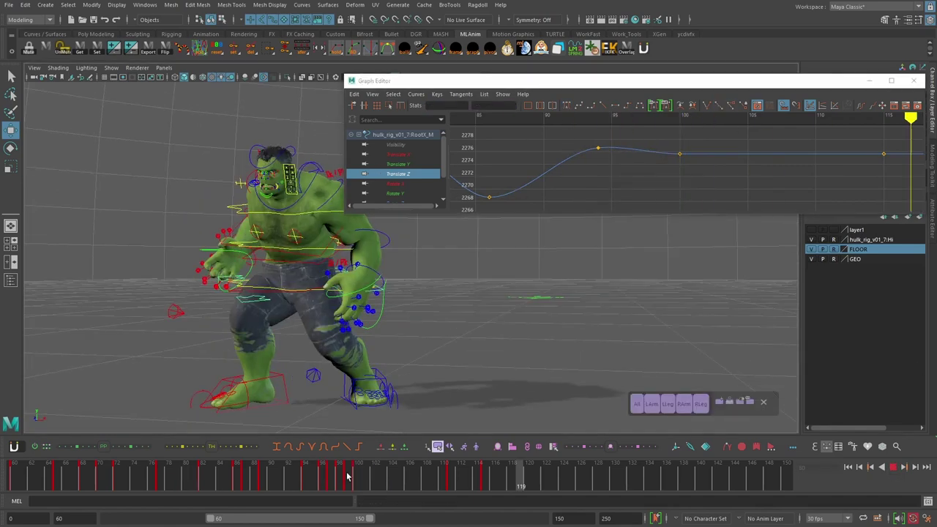
Move the root control's Translate Z keys at frames 94, 100 and 107 one frame later and play back the motion
left_click_drag(431, 341, 498, 366, "alt")
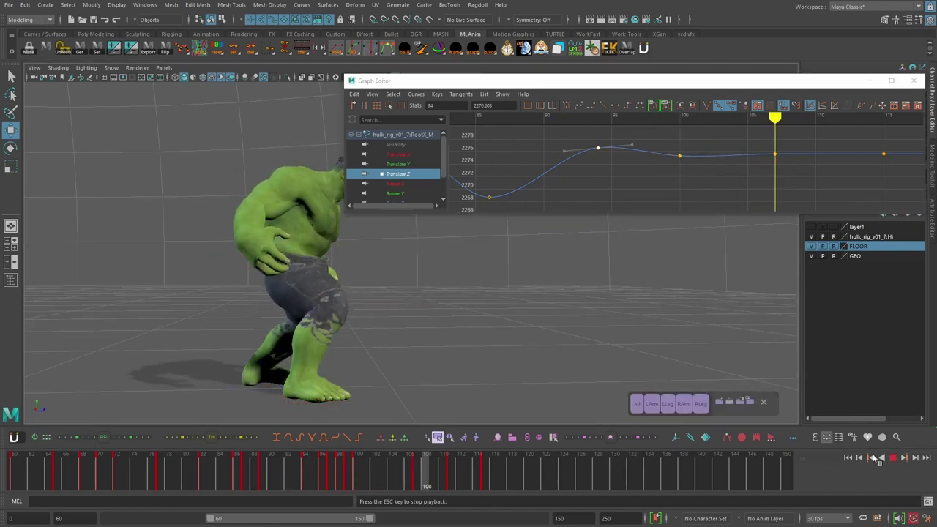
left_click_drag(593, 143, 593, 143)
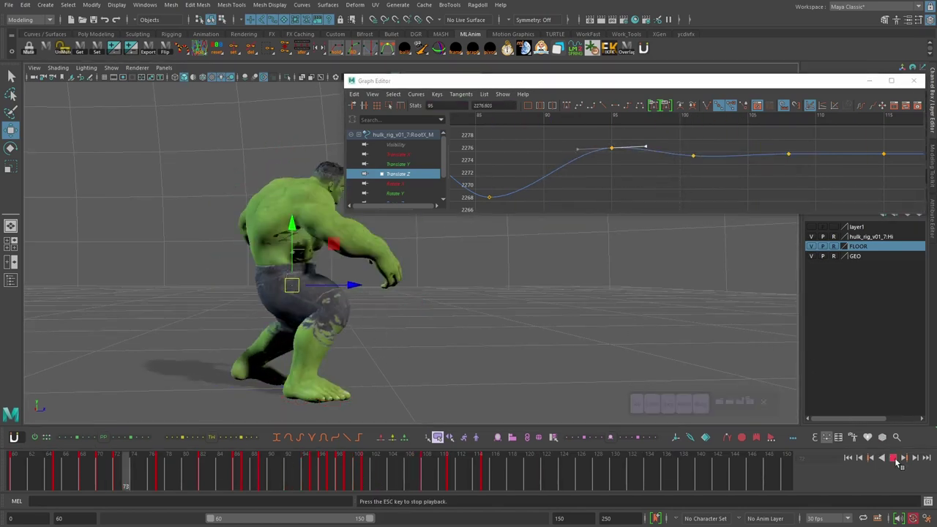
left_click_drag(527, 347, 485, 347, "alt")
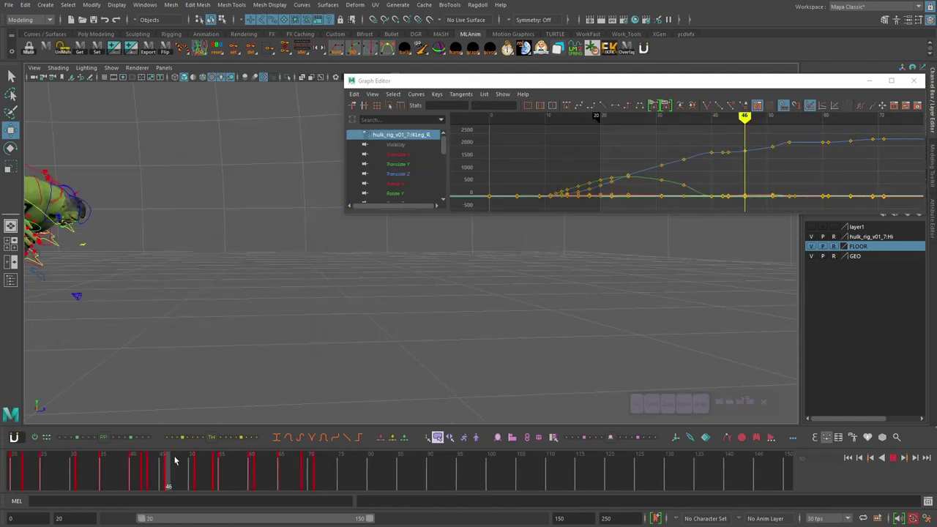
Review the right IK leg control through the landing, adjust its rotation at frame 51, and play back the motion
left_click_drag(378, 328, 371, 328)
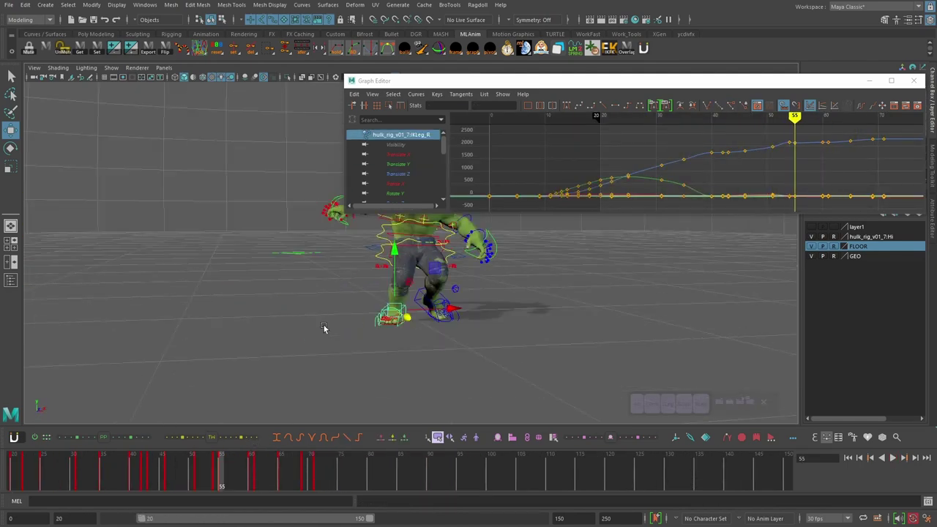
left_click(173, 476)
left_click(252, 476)
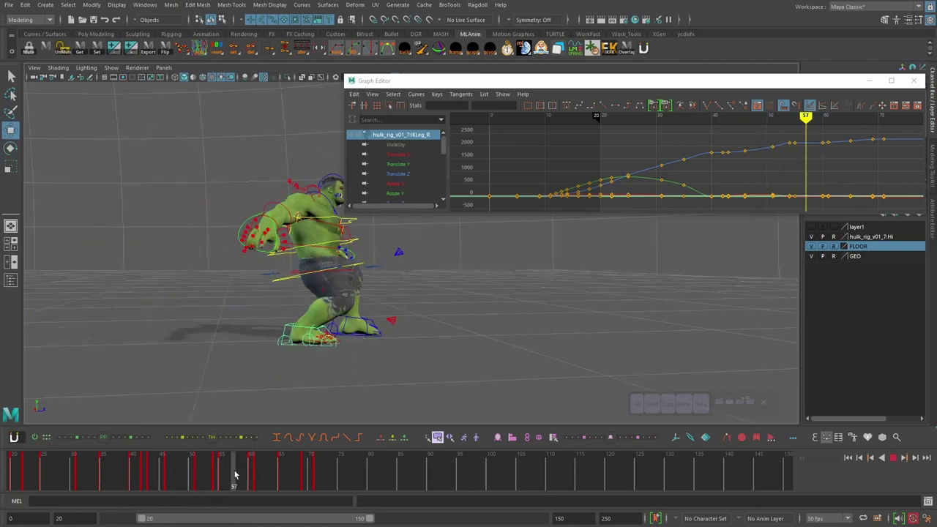
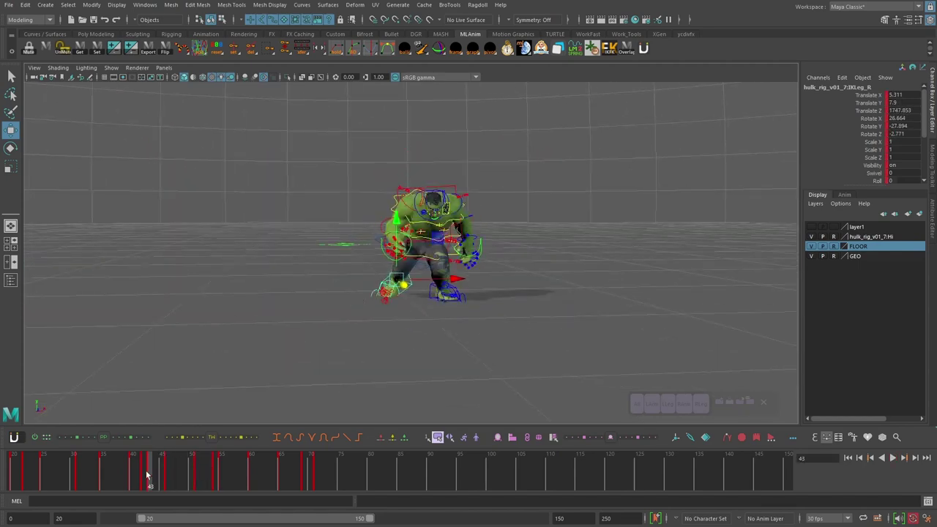
key("e")
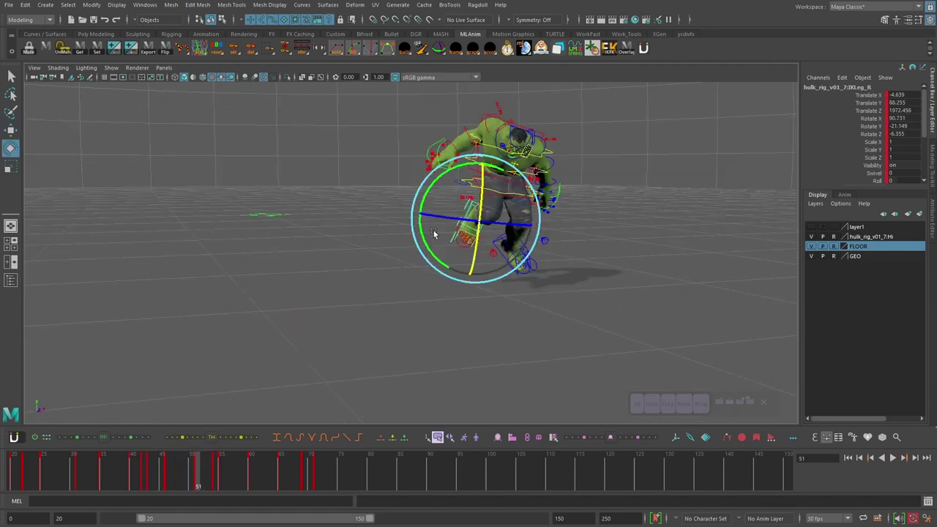
key("alt+v")
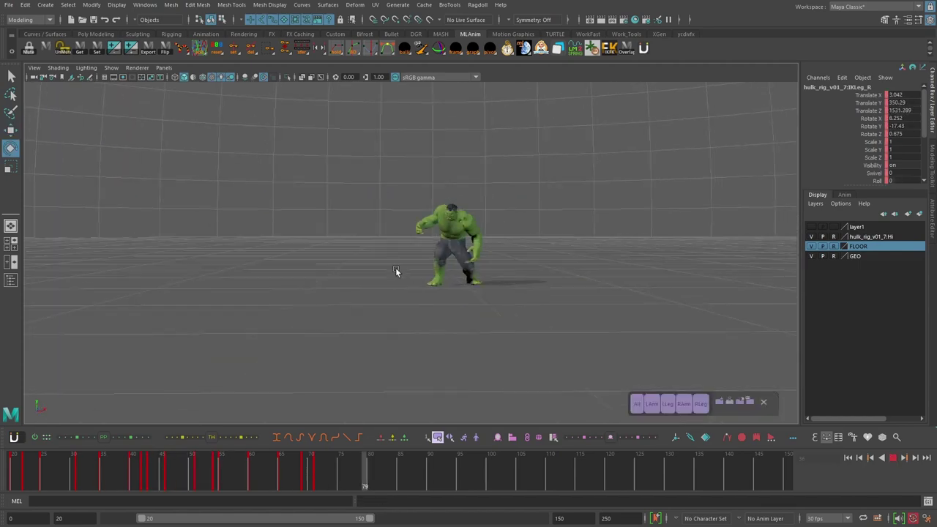
key("alt+v")
Move the right knee's pole control PoleLeg_R at frame 60 to adjust the knee direction
left_click_drag(463, 318, 448, 331, "alt")
key("comma")
key("period")
key("4")
left_click(417, 376)
key("w")
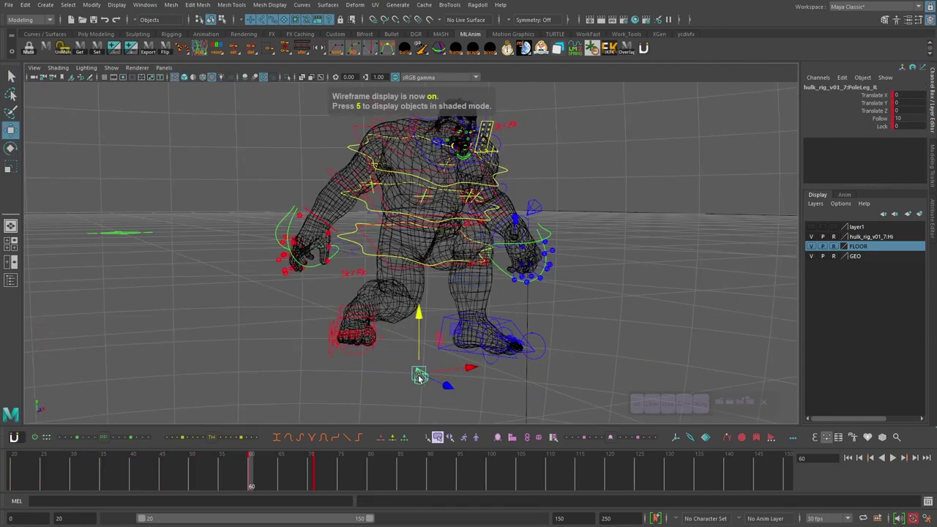
key("6")
mouse_move(251, 479)
left_mouse_down()
mouse_move(222, 481)
mouse_move(251, 480)
left_mouse_up()
left_click_drag(445, 376, 392, 356)
Move the right knee's pole control at frame 65 and play back the landing
left_click_drag(251, 476, 281, 476)
left_click_drag(436, 288, 417, 283)
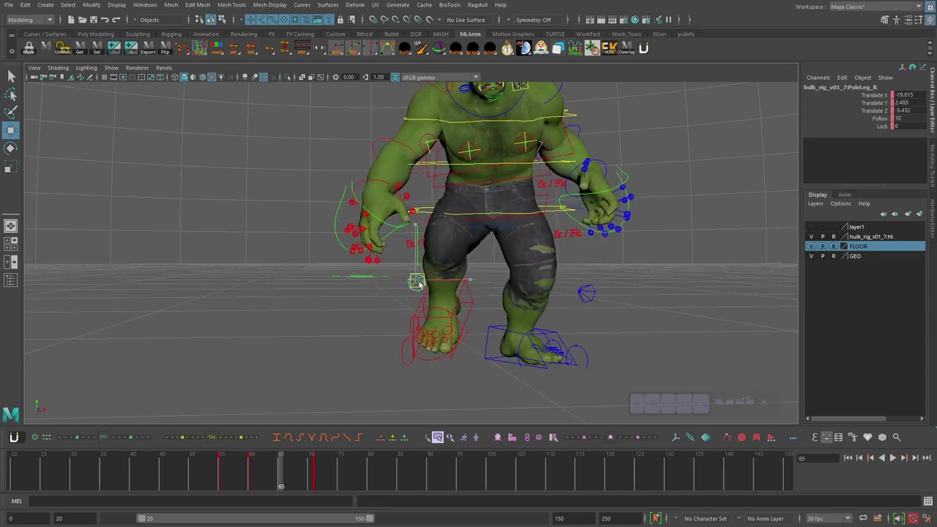
left_click_drag(280, 475, 415, 477)
key("alt+v")
right_click_drag(578, 329, 518, 296, "alt")
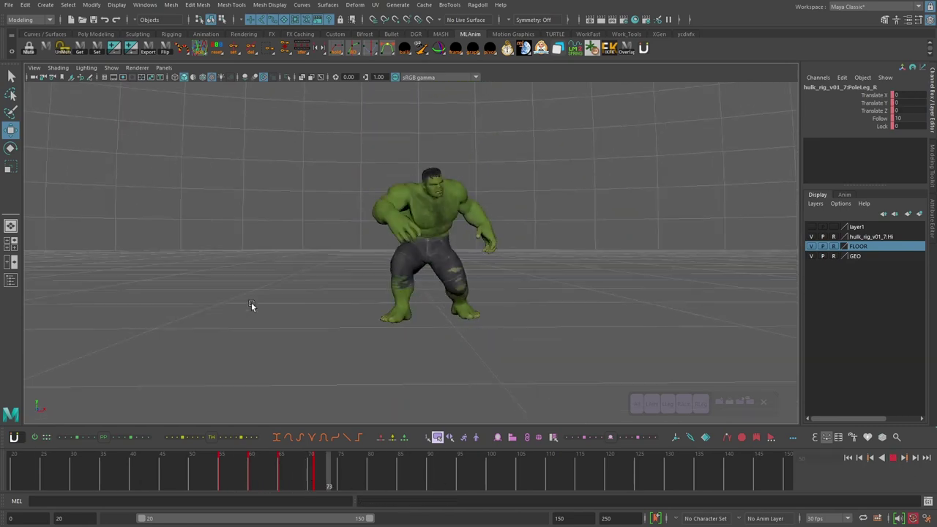
left_click_drag(435, 311, 433, 322, "alt")
key("alt+v")
Clear a key on the left shoulder control and play back the jump with all lights enabled
left_click(456, 254)
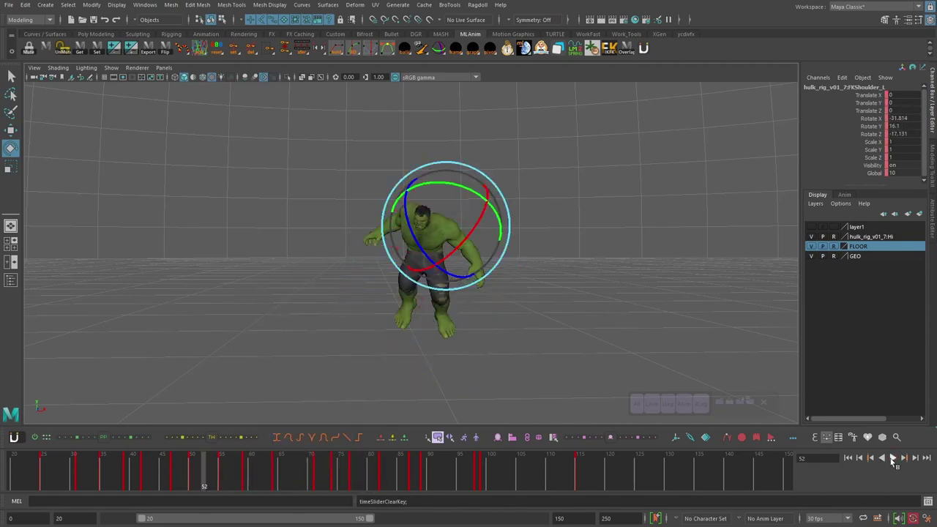
left_click(892, 457)
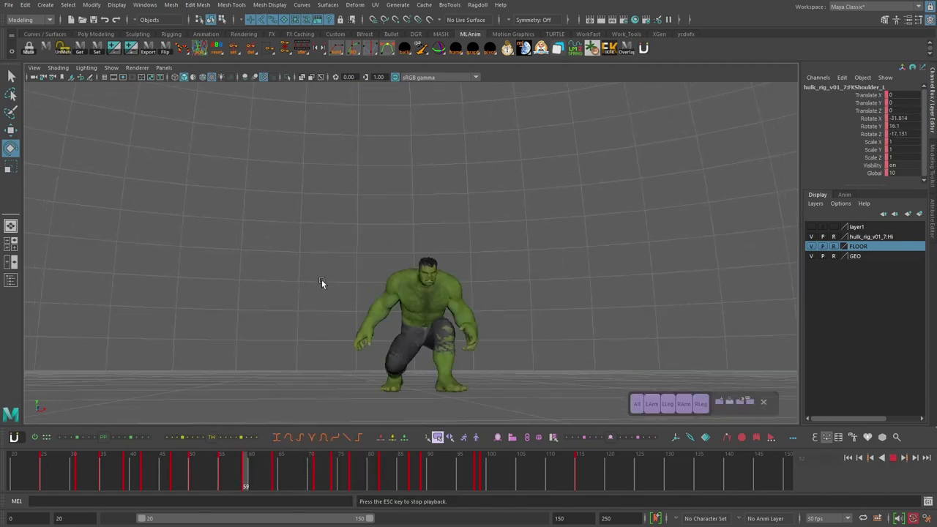
key("7")
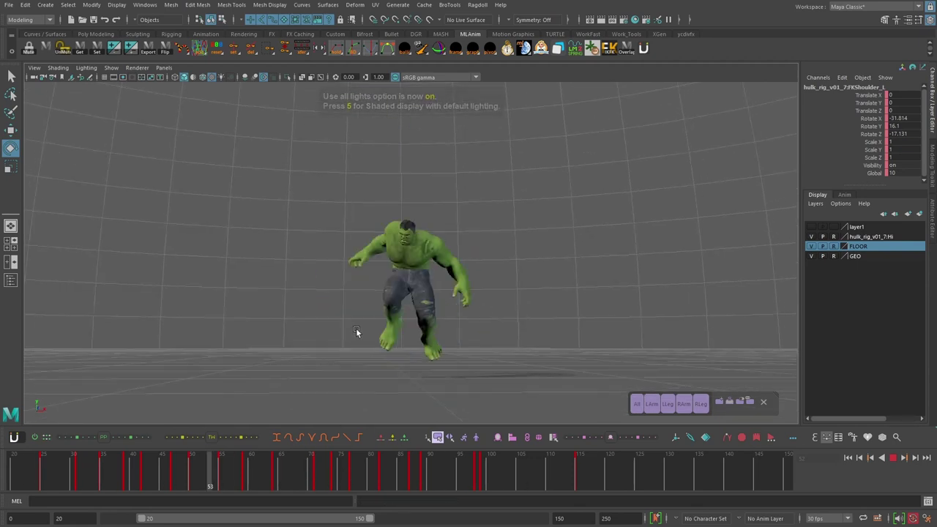
left_click_drag(620, 308, 517, 298)
key("alt+v")
Undo the last rotation of the left shoulder control and replay the motion from about frame 55
left_click(423, 474)
key("ctrl+z")
left_click(217, 457)
key("alt+v")
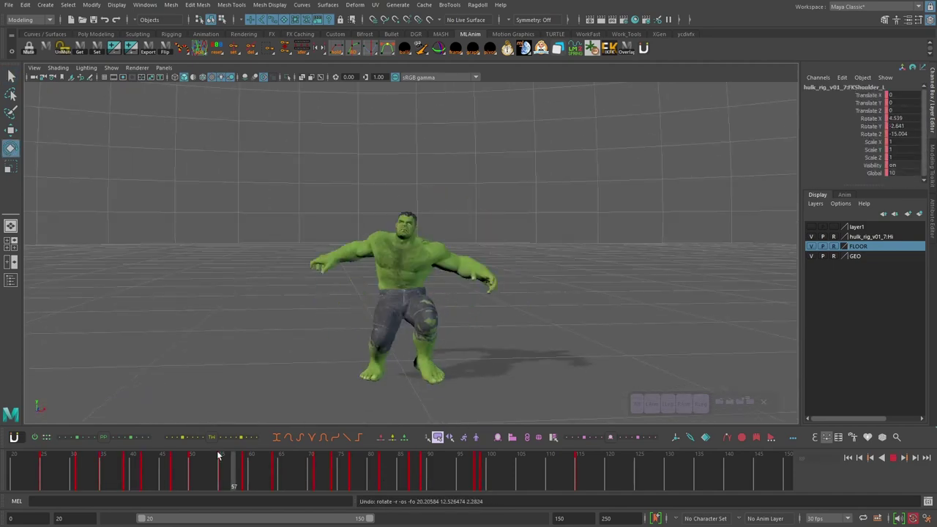
Pose and key the left scapula control at frames 77, 88, 95 and 102, and play back the motion
left_click_drag(445, 260, 440, 240, "alt")
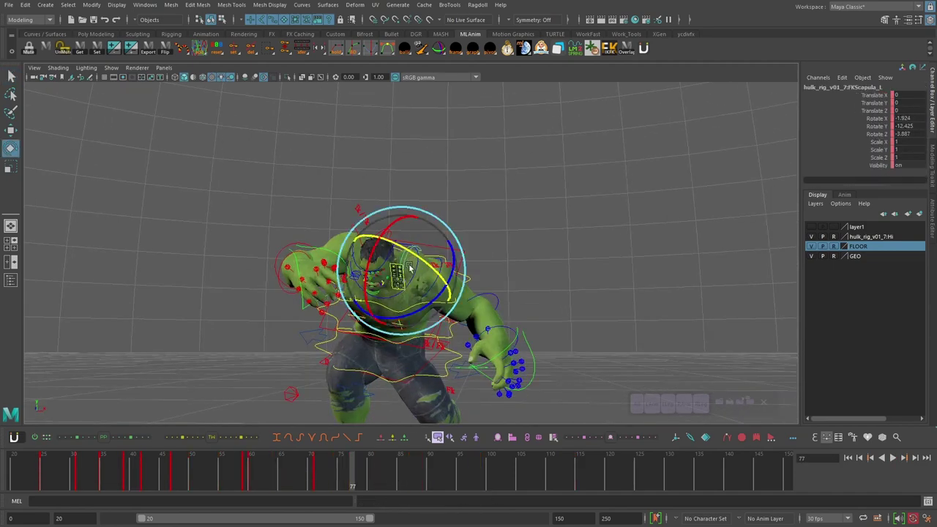
left_click_drag(418, 474, 305, 476)
key("alt+v")
key("alt+v")
left_click_drag(411, 254, 420, 273, "alt")
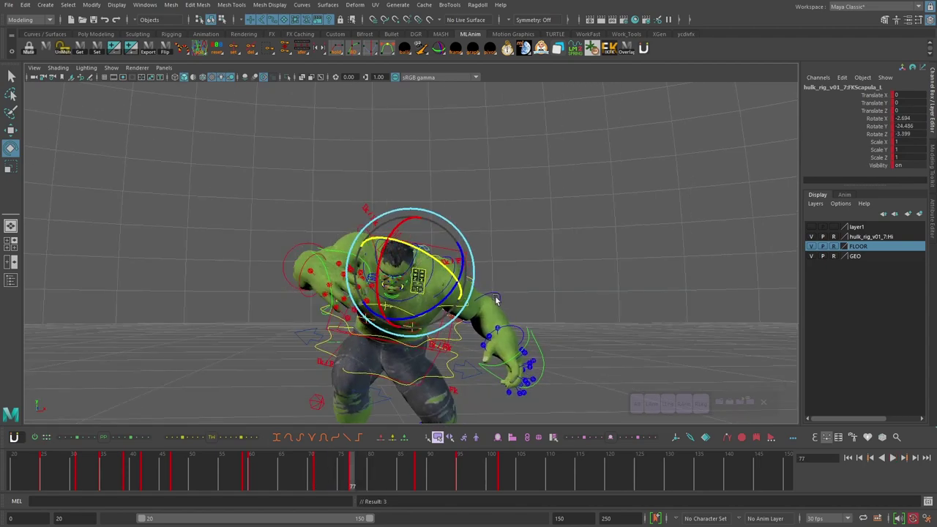
Adjust the rotation of the left arm controls at frame 77
left_click(496, 297)
key("q")
mouse_move(353, 472)
left_mouse_down()
mouse_move(381, 470)
mouse_move(291, 468)
mouse_move(352, 467)
left_mouse_up()
left_click(494, 313)
key("e")
key("q")
key("e")
left_click_drag(480, 314, 447, 314, "alt")
Select all left arm controls and play back the landing, examining the arm from several angles
key("q")
left_click(364, 261)
key("e")
left_click_drag(352, 472, 249, 470)
key("q")
left_click(652, 403)
left_click(892, 459)
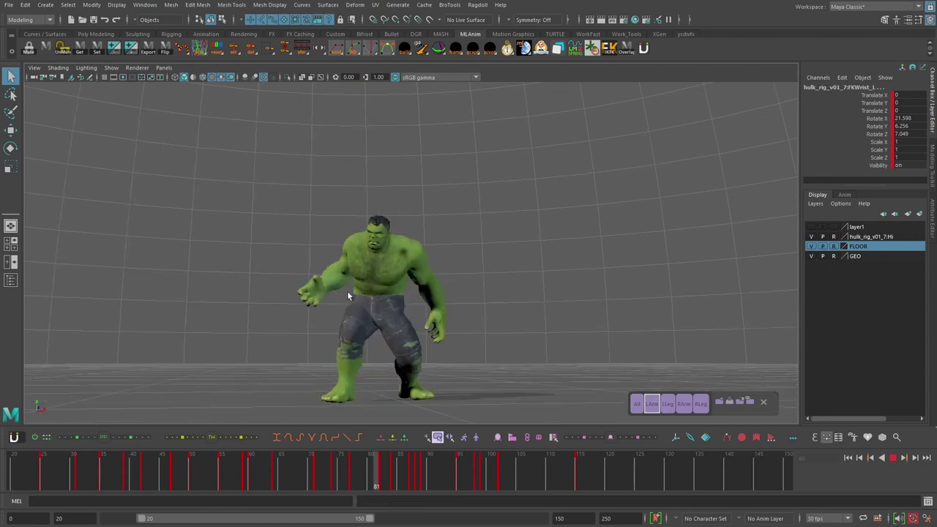
left_click_drag(347, 292, 318, 310, "alt")
left_click_drag(417, 324, 488, 340, "alt")
key("Escape")
Rotate the left shoulder control at frame 82 and delete the left arm keys between frames 84 and 88
left_click(426, 270)
left_click_drag(354, 467, 381, 467)
key("e")
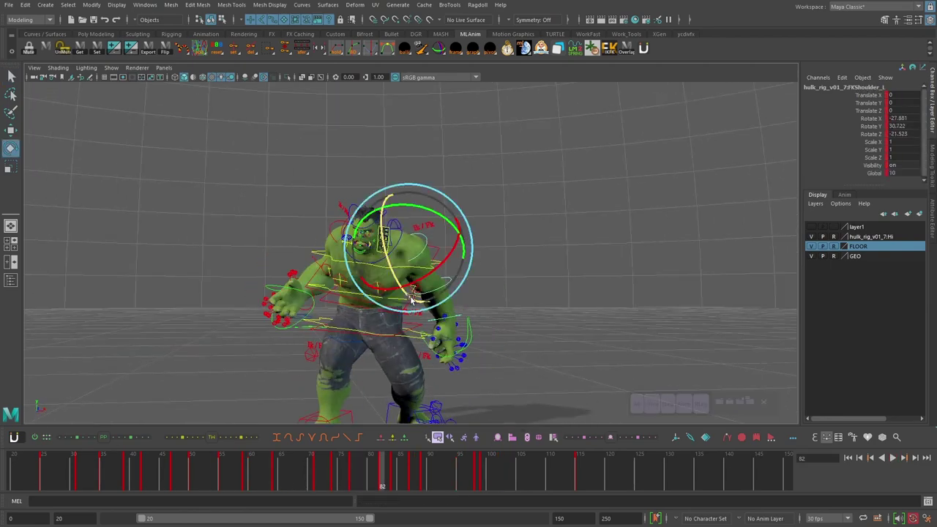
left_click_drag(437, 230, 425, 247)
mouse_move(382, 475)
left_mouse_down()
mouse_move(342, 476)
mouse_move(395, 472)
left_mouse_up()
key("Delete")
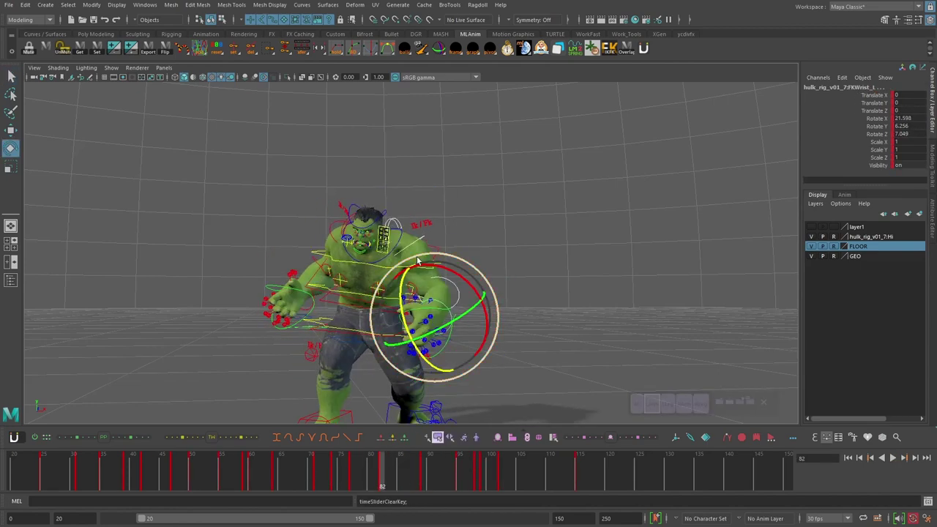
Rotate the left wrist control at frame 93 and play back the arm's settling motion
left_click_drag(390, 470, 469, 460)
key("alt+v")
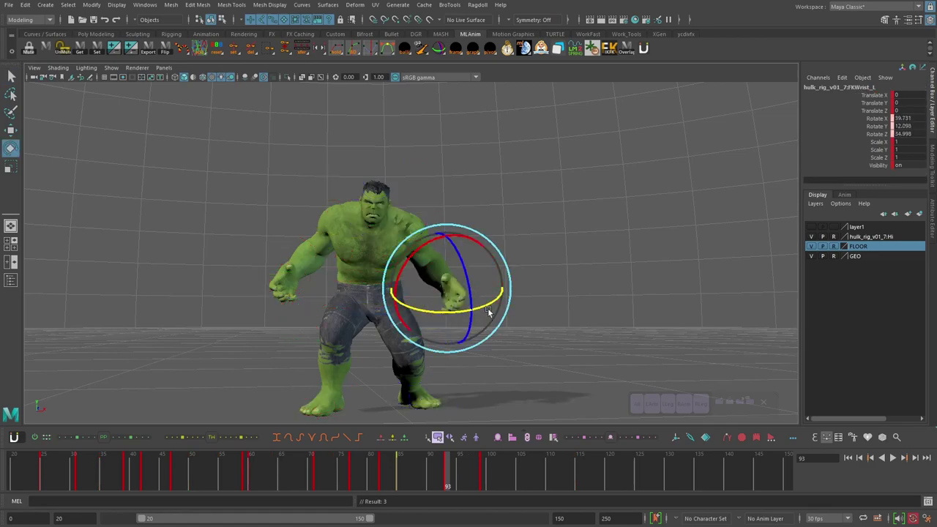
key("alt+v")
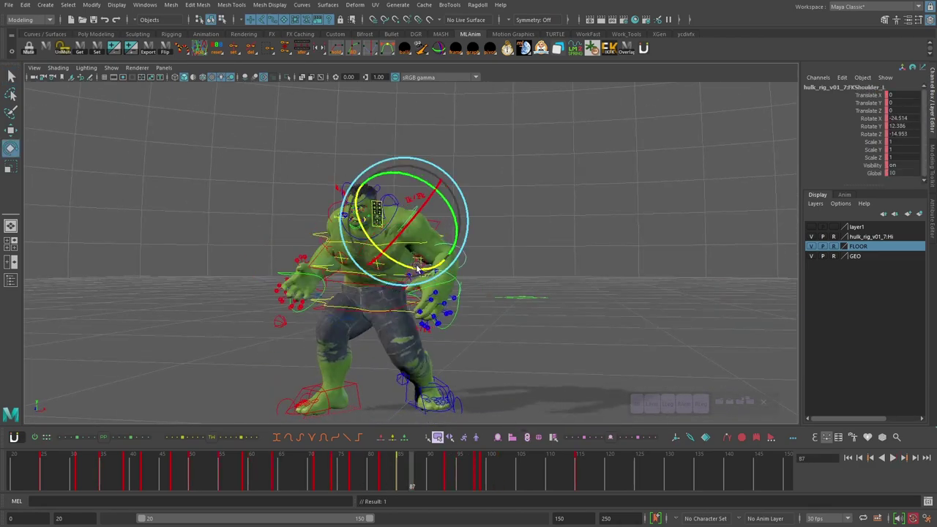
Adjust the left elbow control's rotation at frame 77 and play back the motion
left_click_drag(412, 474, 393, 474)
left_click(462, 252)
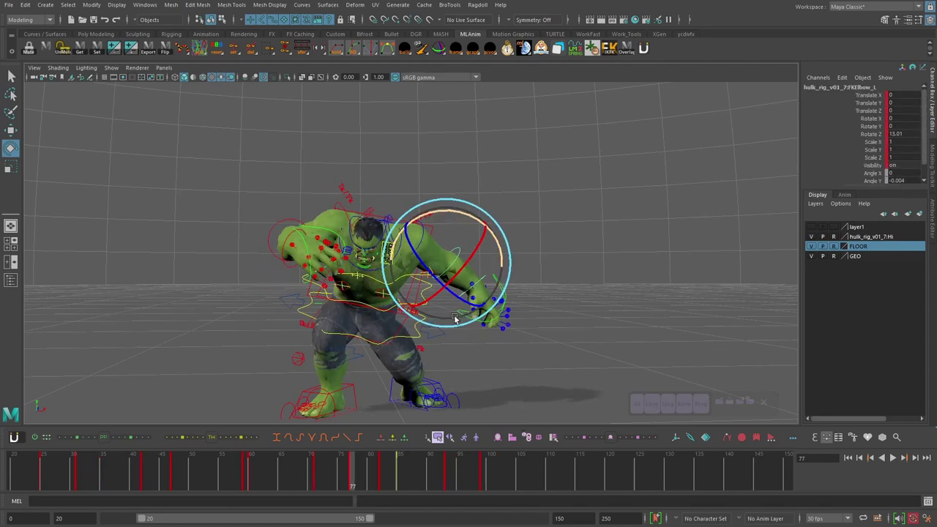
key("alt+v")
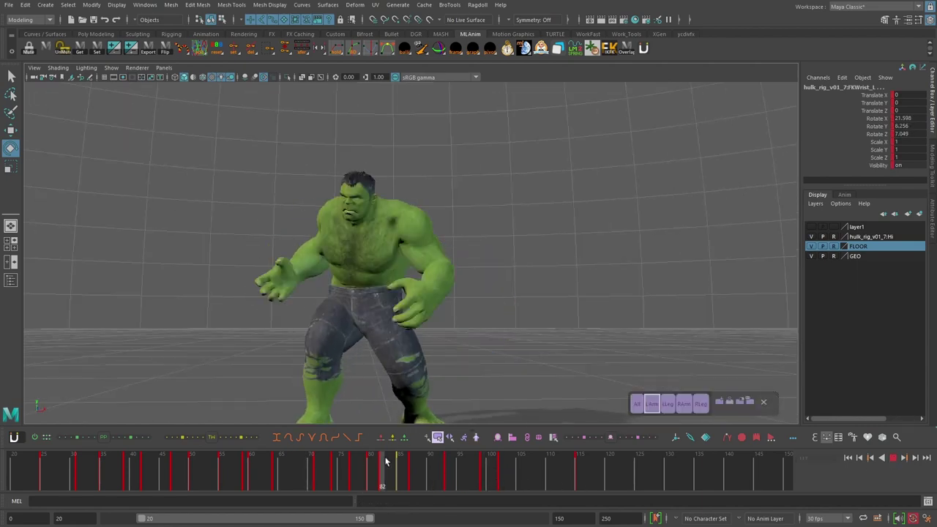
Delete the left arm keys at frames 82 and 85 and review the arm's motion around frames 77 to 87
mouse_move(385, 461)
left_mouse_down()
mouse_move(410, 467)
mouse_move(360, 468)
mouse_move(369, 468)
left_mouse_up()
key("Delete")
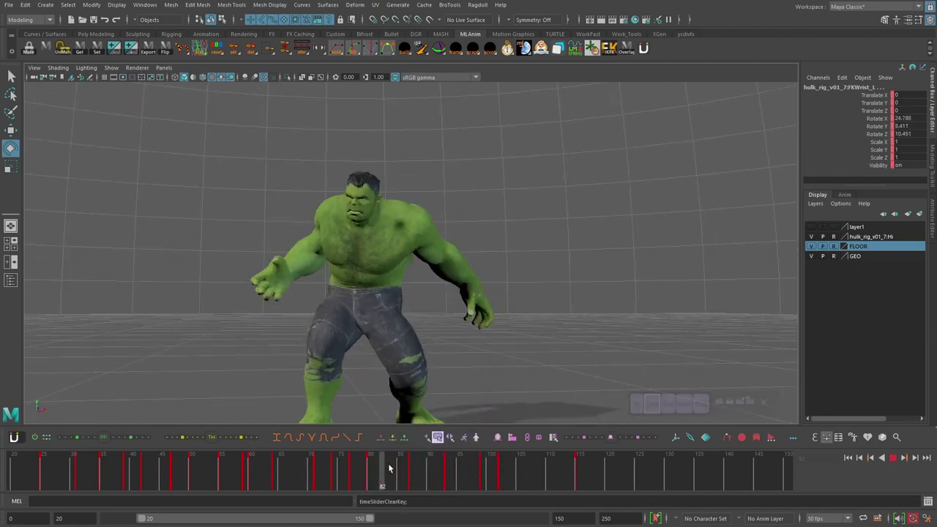
left_click_drag(117, 377, 382, 311, "alt")
left_click(893, 457)
left_click_drag(410, 472, 363, 472)
left_click_drag(490, 289, 403, 245, "alt")
mouse_move(365, 475)
left_mouse_down()
mouse_move(373, 477)
mouse_move(353, 474)
left_mouse_up()
key("alt+v")
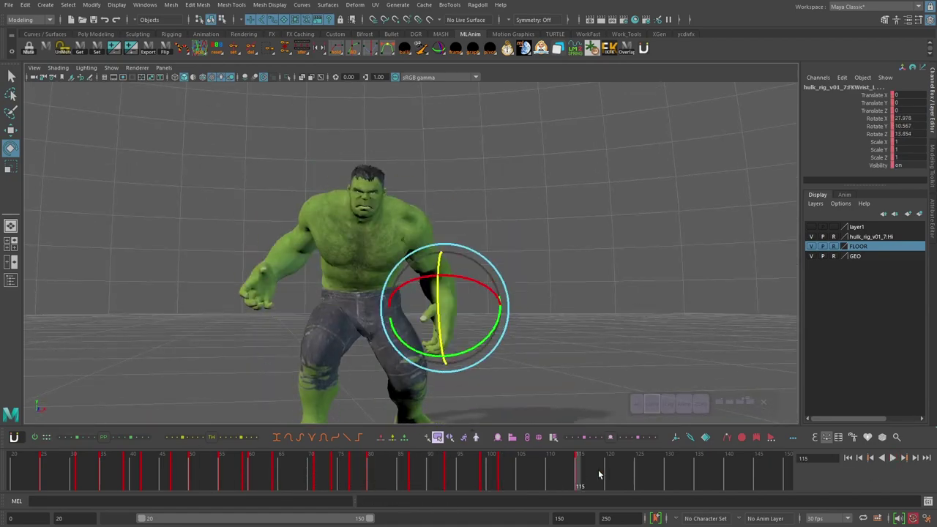
Rotate the left scapula control at frame 80 and check the poses at the following keys
left_click_drag(599, 474, 348, 470)
left_click_drag(399, 322, 334, 320, "alt")
left_click_drag(347, 469, 371, 470)
left_click_drag(395, 285, 443, 267, "alt")
left_click(393, 199)
left_click_drag(401, 219, 397, 253, "alt")
mouse_move(371, 472)
left_mouse_down()
mouse_move(344, 472)
mouse_move(370, 471)
left_mouse_up()
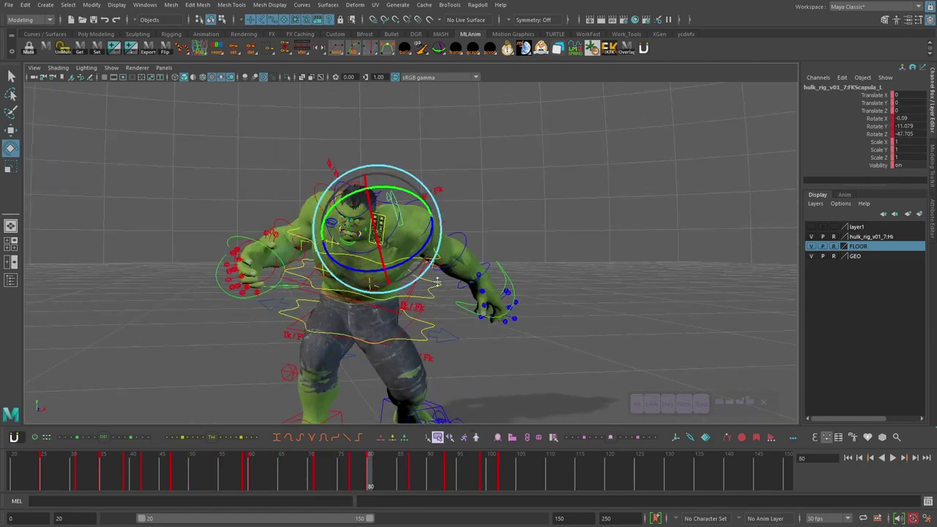
left_click_drag(437, 281, 430, 272, "alt")
key("period")
key("period")
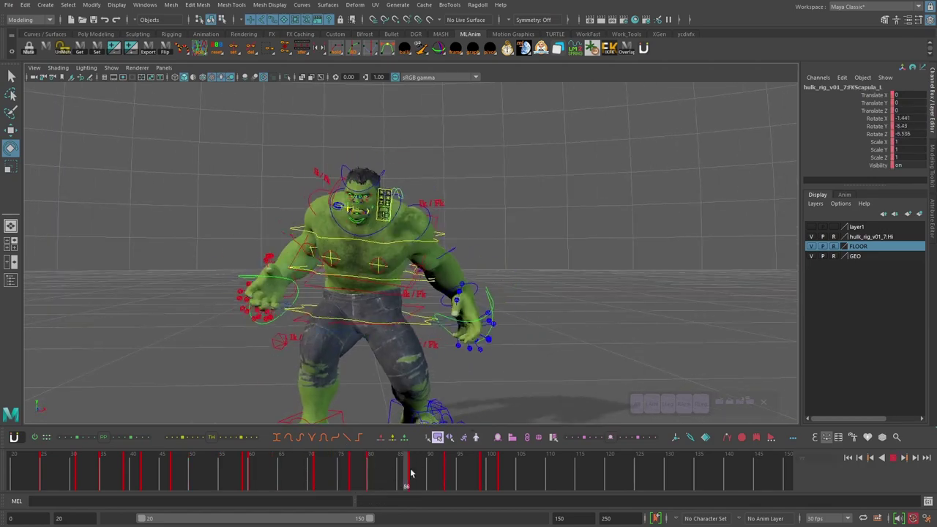
Adjust the left shoulder control's rotation at frame 93
key("q")
left_click_drag(411, 473, 451, 472)
left_click(424, 213)
key("e")
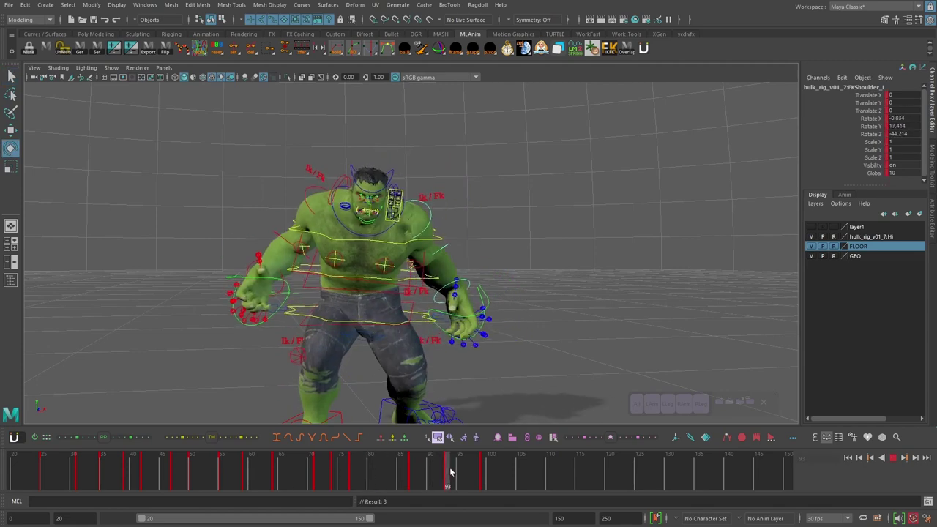
Delete an unneeded late key from the left shoulder control and set a key for it at frame 104
key("comma")
key("Delete")
key("comma")
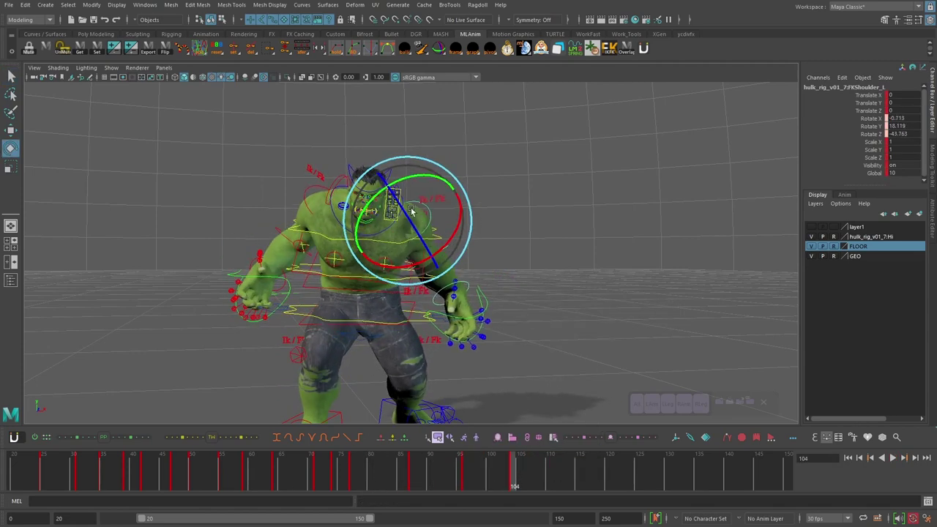
key("s")
Retime the left scapula control's late keys so that they fall at frames 85 and 92
left_click_drag(366, 472, 285, 472)
key("alt+v")
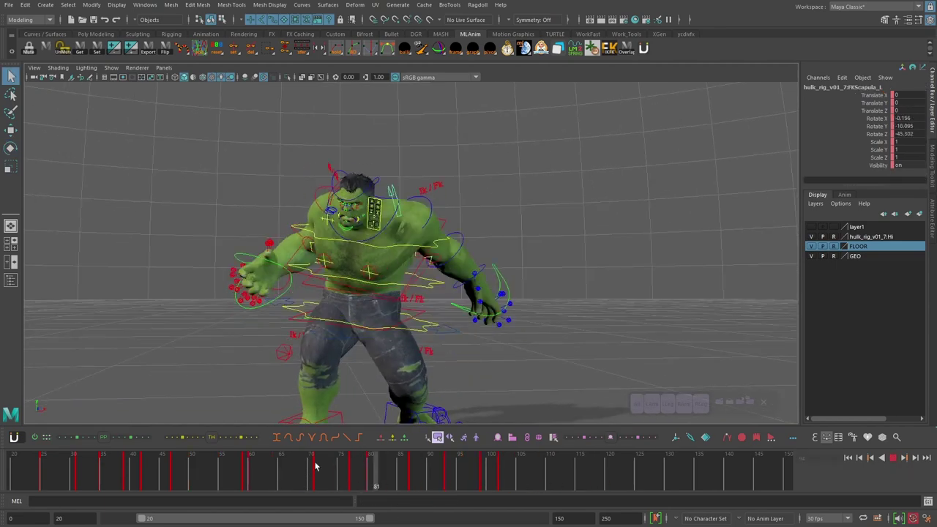
mouse_move(315, 467)
left_mouse_down()
mouse_move(413, 470)
mouse_move(380, 470)
left_mouse_up()
left_click(407, 471, "shift")
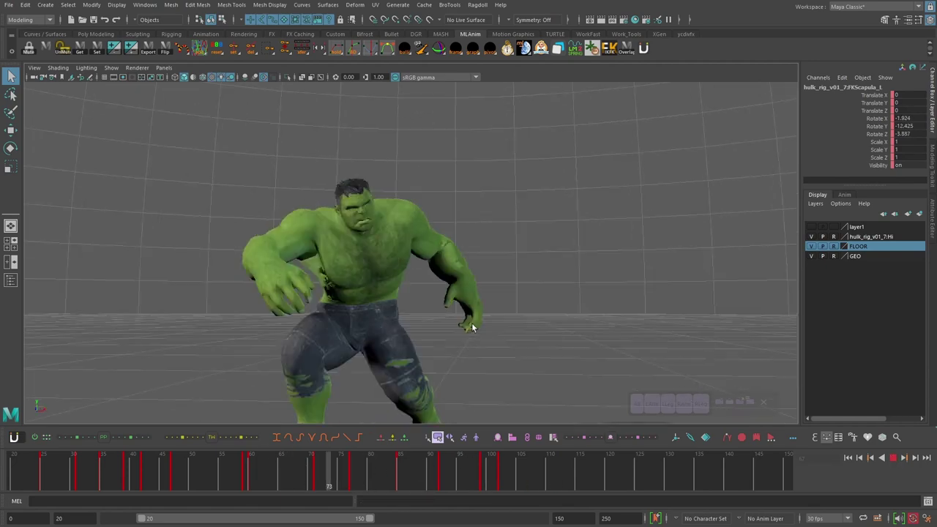
mouse_move(346, 469)
left_mouse_down()
mouse_move(336, 466)
mouse_move(442, 454)
mouse_move(408, 471)
left_mouse_up()
key("e")
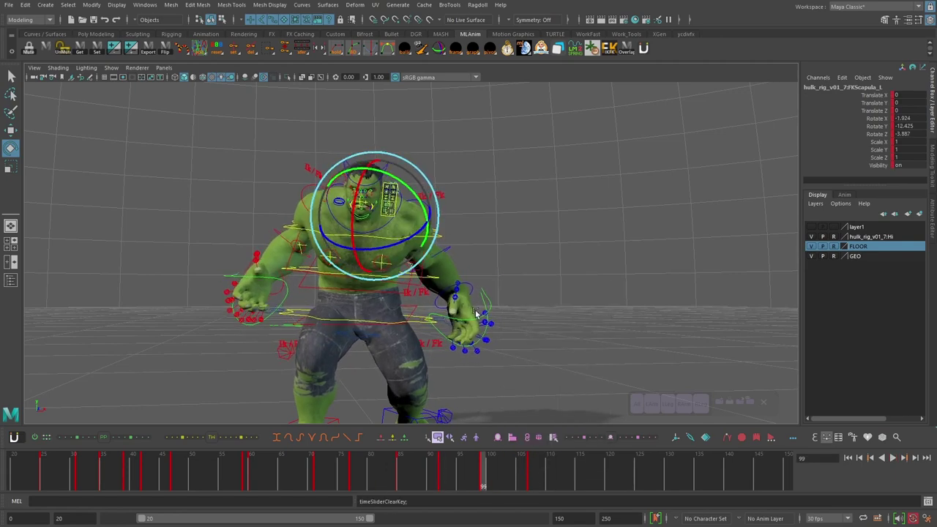
Rotate the left scapula control about its Y axis at frame 99
left_click_drag(424, 243, 356, 241, "alt")
key("comma")
left_click_drag(529, 305, 600, 308, "alt")
scroll(512, 314, "down", 5)
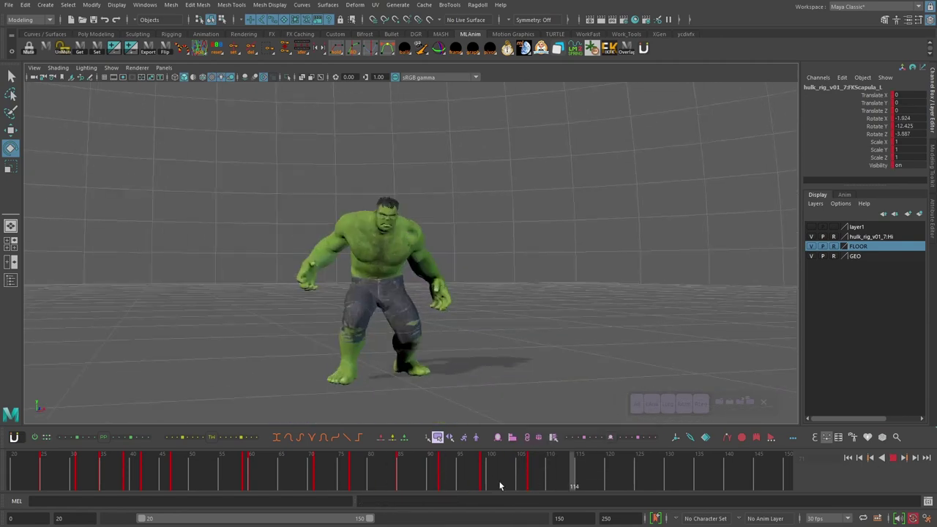
scroll(435, 330, "up", 5)
left_click_drag(435, 474, 482, 472)
left_click_drag(403, 178, 403, 177)
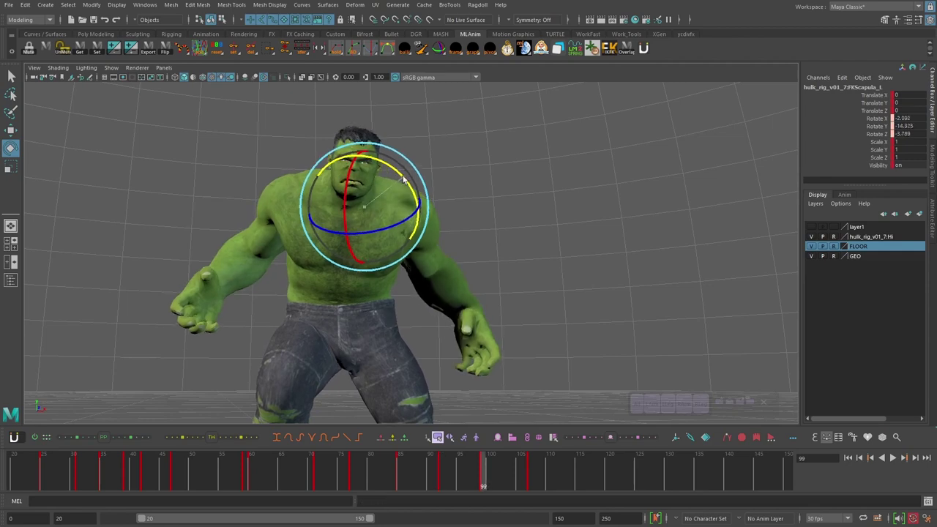
Rotate the left scapula control at frame 92 and step back through its earlier keys
key("comma")
key("comma")
key("comma")
left_click_drag(468, 477, 505, 482)
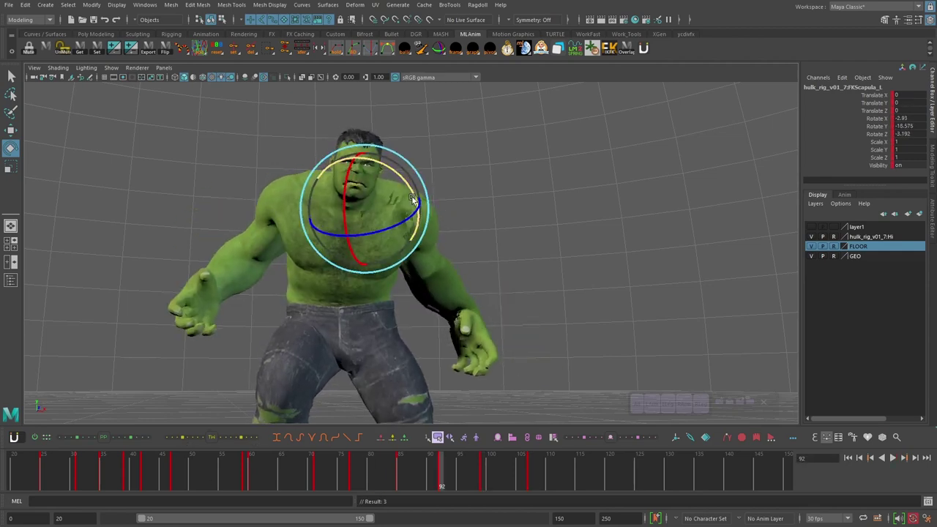
left_click_drag(415, 194, 416, 198)
key("comma")
key("comma")
key("comma")
key("comma")
key("comma")
key("comma")
Select the left arm controls and examine the arm's motion in playback from several angles
left_click(893, 460)
left_click_drag(431, 326, 497, 338, "alt")
left_click(651, 403)
left_click(221, 461)
left_click(155, 470)
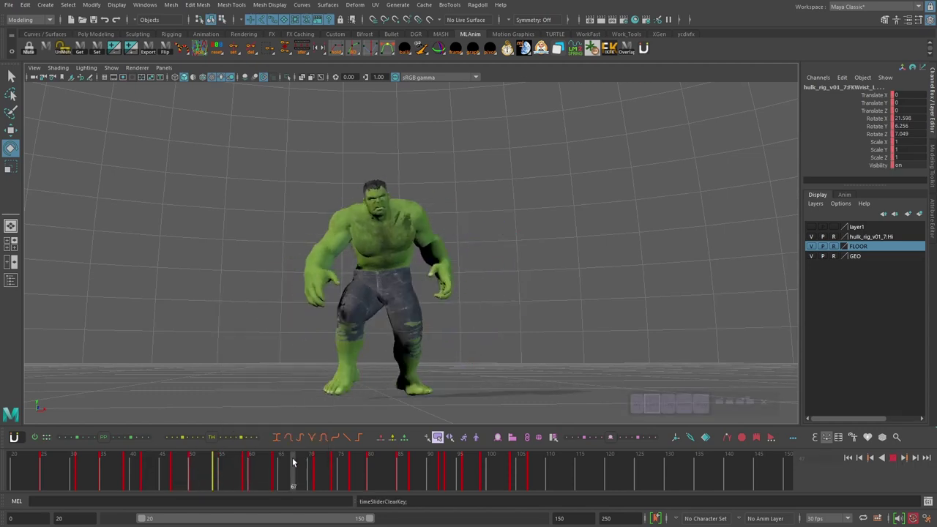
left_click_drag(526, 335, 403, 293, "alt")
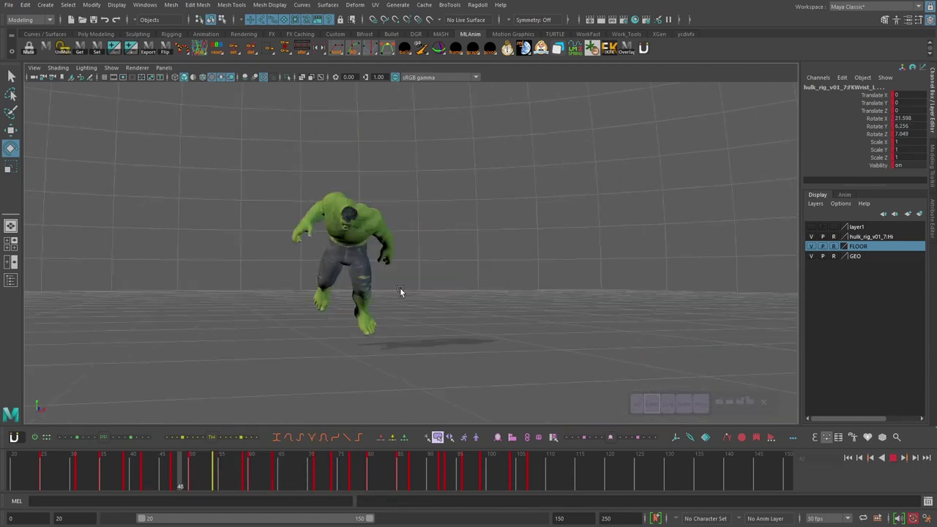
left_click_drag(430, 332, 441, 338, "alt")
left_click(894, 460)
Rotate the upper spine control at frames 77 and 86, and delete its key at frame 80
left_click(359, 469)
left_click(371, 256)
mouse_move(340, 464)
left_mouse_down()
mouse_move(323, 462)
mouse_move(400, 457)
mouse_move(300, 470)
mouse_move(352, 470)
left_mouse_up()
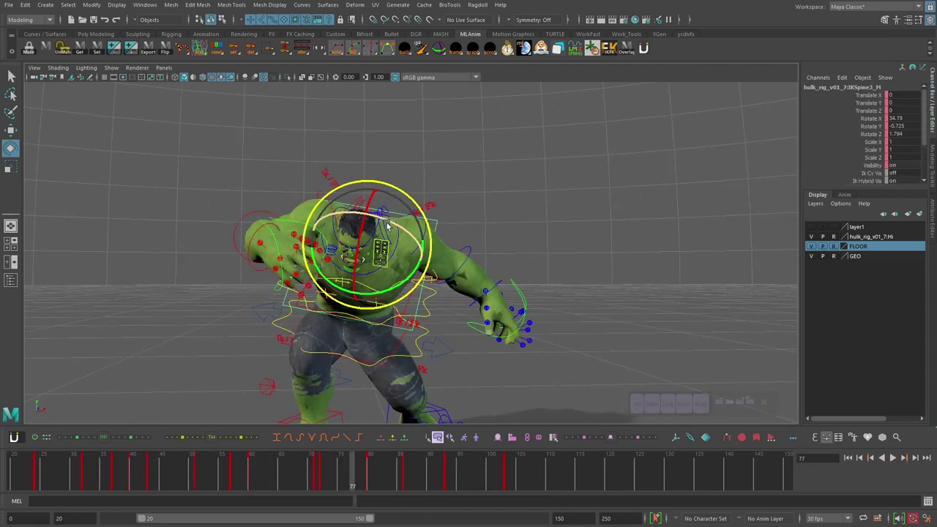
left_click_drag(389, 224, 403, 234)
left_click_drag(350, 475, 405, 472)
right_click(371, 476)
left_click(399, 335)
left_click_drag(407, 208, 397, 197)
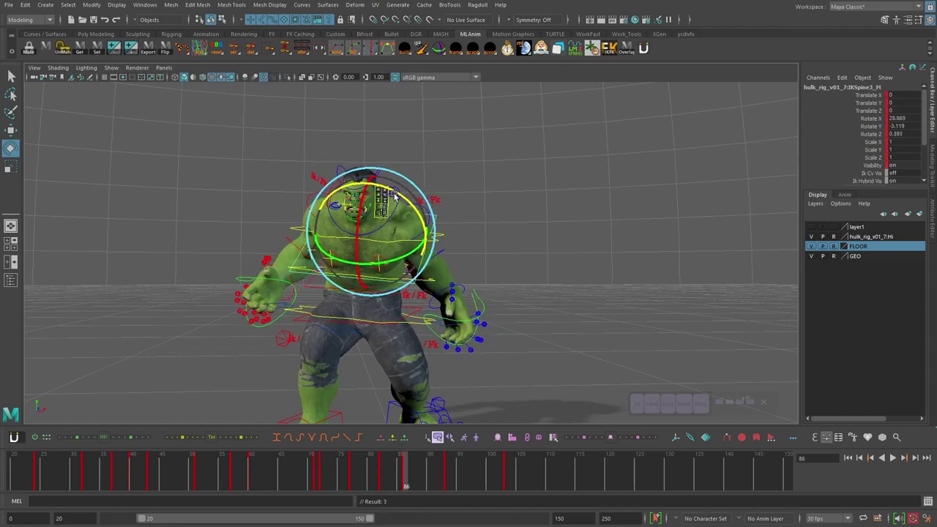
left_click_drag(405, 472, 381, 471)
Review the left shoulder control's motion between frames 92 and 104 by scrubbing and playing the animation
left_click(890, 460)
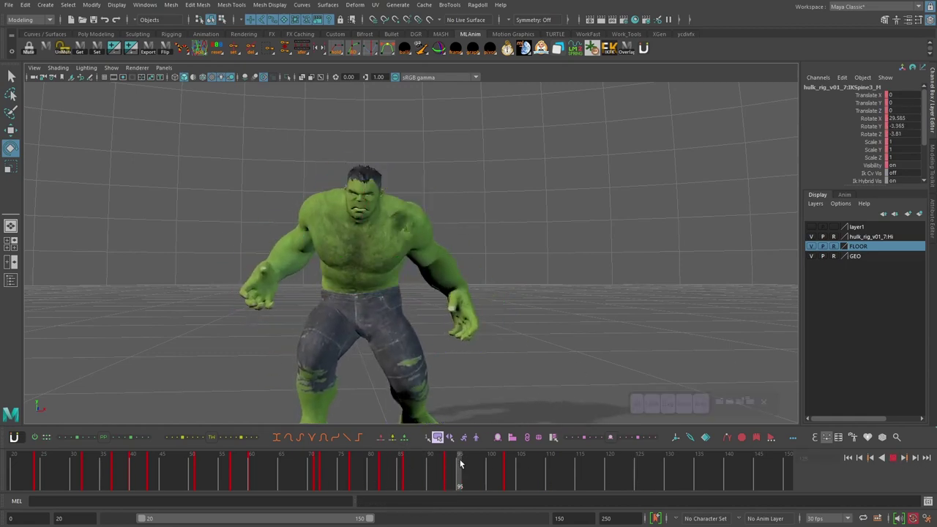
left_click(891, 459)
key("e")
left_click_drag(413, 468, 442, 466)
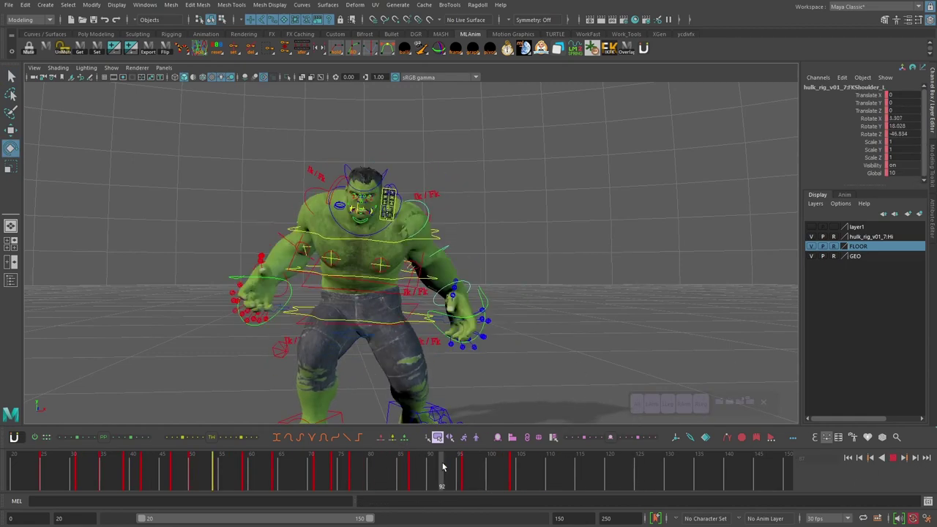
left_click(892, 458)
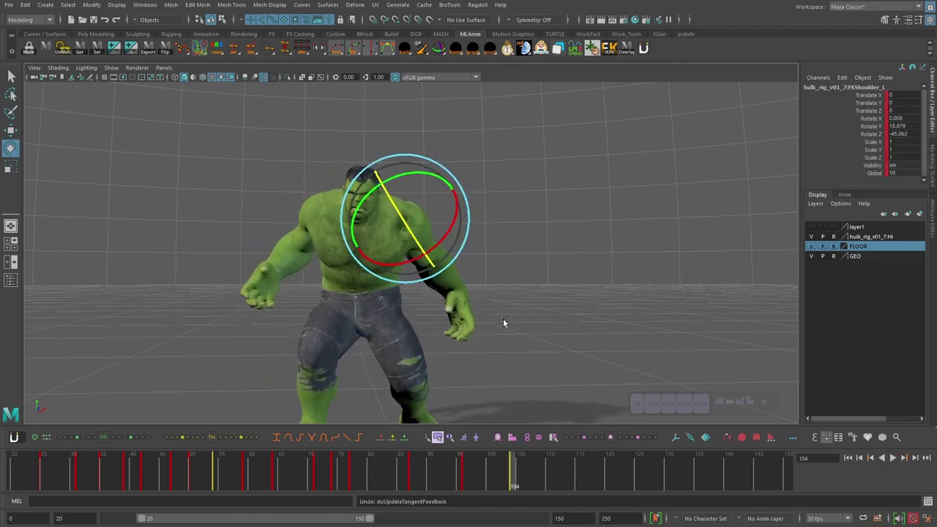
key("alt+v")
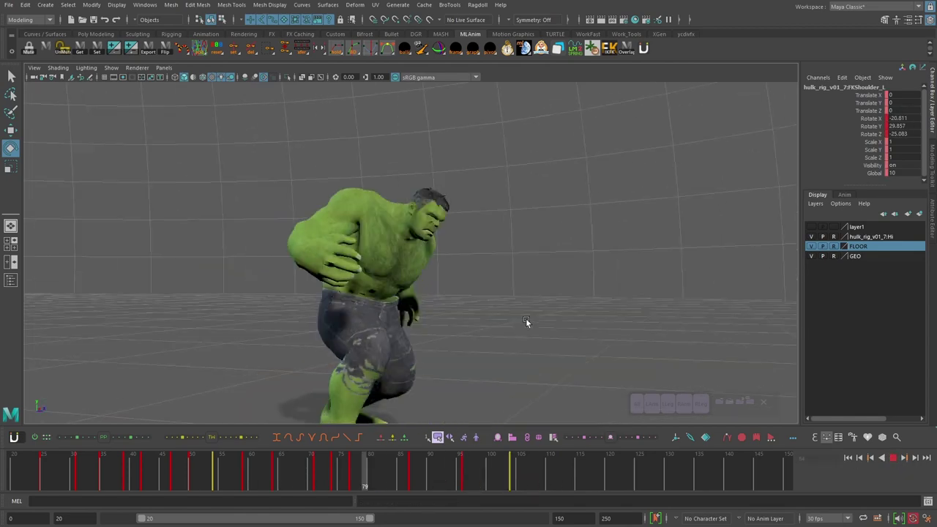
Delete the left arm controls' keys around frames 59 and 60
left_click(651, 404)
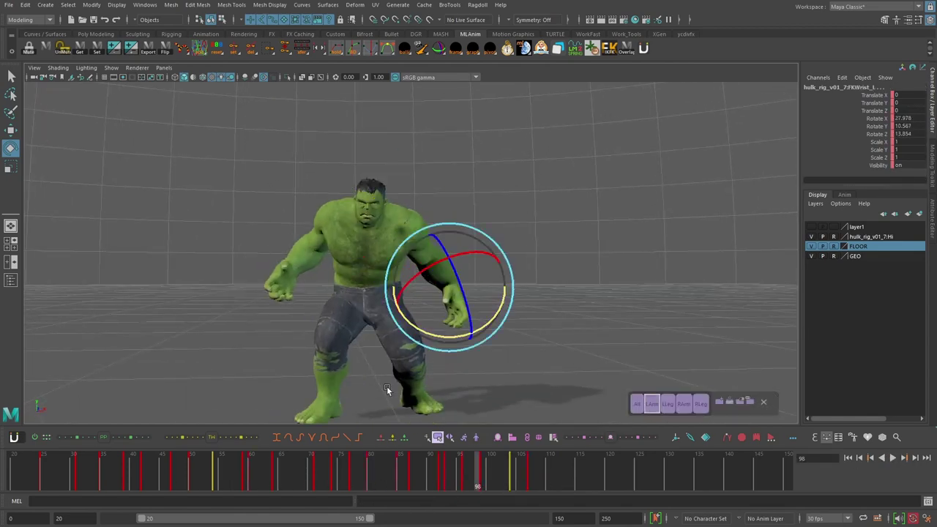
key("alt+v")
left_click_drag(349, 323, 308, 318, "alt")
left_click_drag(129, 469, 192, 468)
left_click_drag(394, 278, 468, 282, "alt")
left_click_drag(143, 466, 251, 470)
key("alt+v")
right_click(247, 469)
left_click(275, 314)
left_click(194, 472)
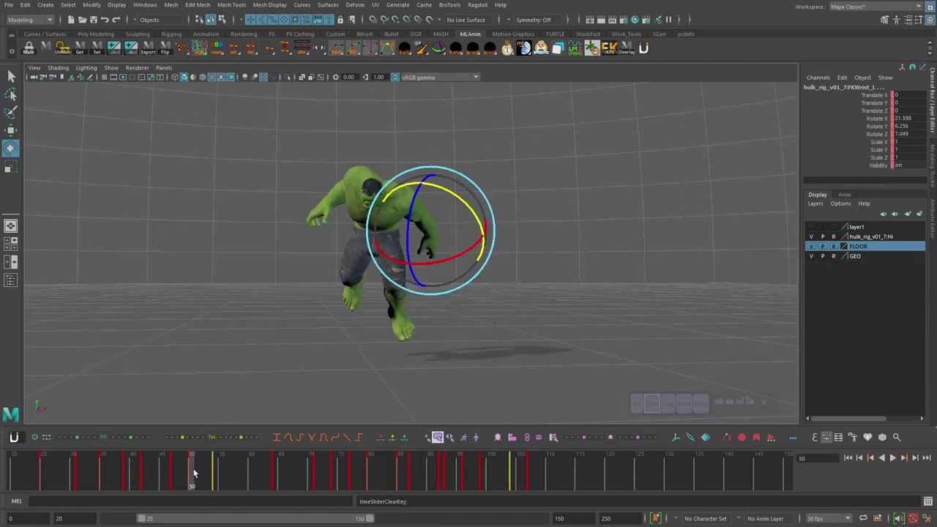
Play the animation and undo the last deletion of left arm keys
key("alt+v")
key("alt+v")
key("ctrl+z")
key("ctrl+z")
left_click(174, 468)
key("alt+v")
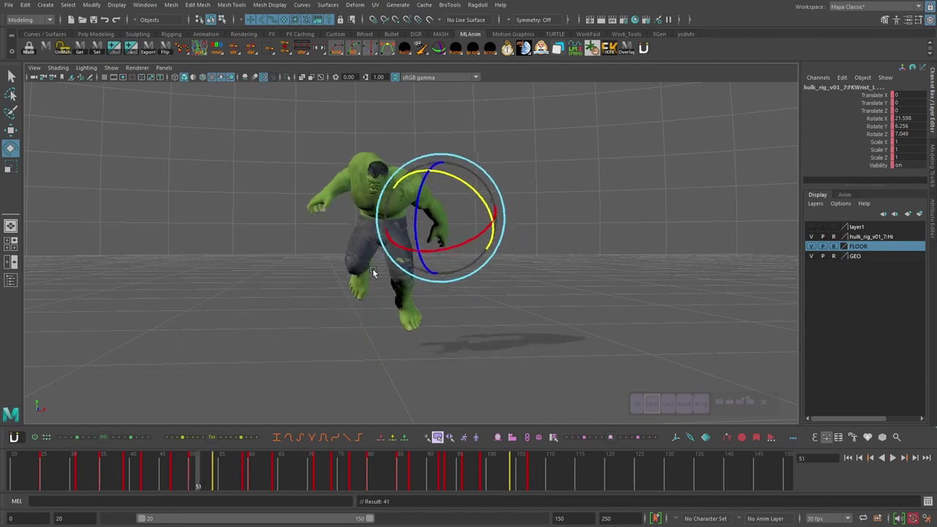
Delete the left arm controls' key at frame 54 and play the animation
left_click_drag(373, 272, 416, 255)
left_click(652, 404)
left_click(215, 473)
right_click(220, 476)
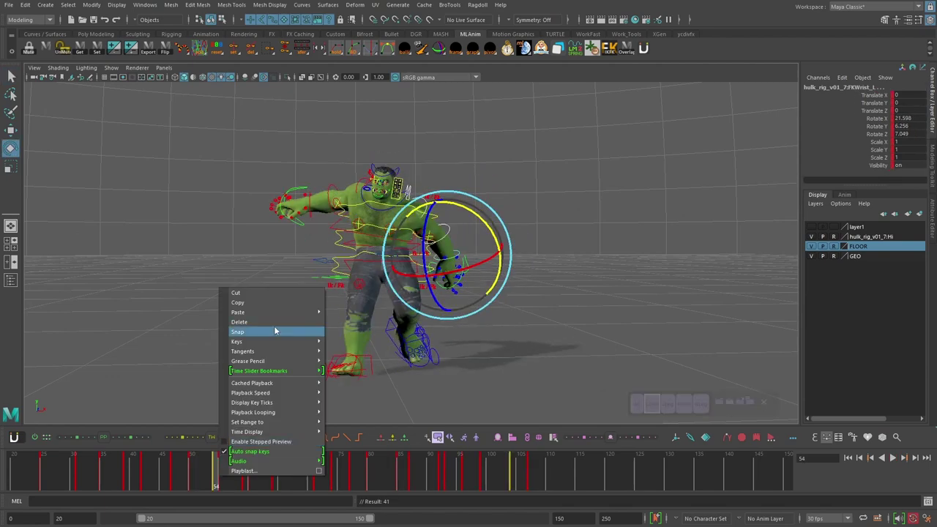
left_click(273, 326)
left_click_drag(175, 468, 230, 466)
key("alt+v")
left_click_drag(607, 354, 295, 349, "alt")
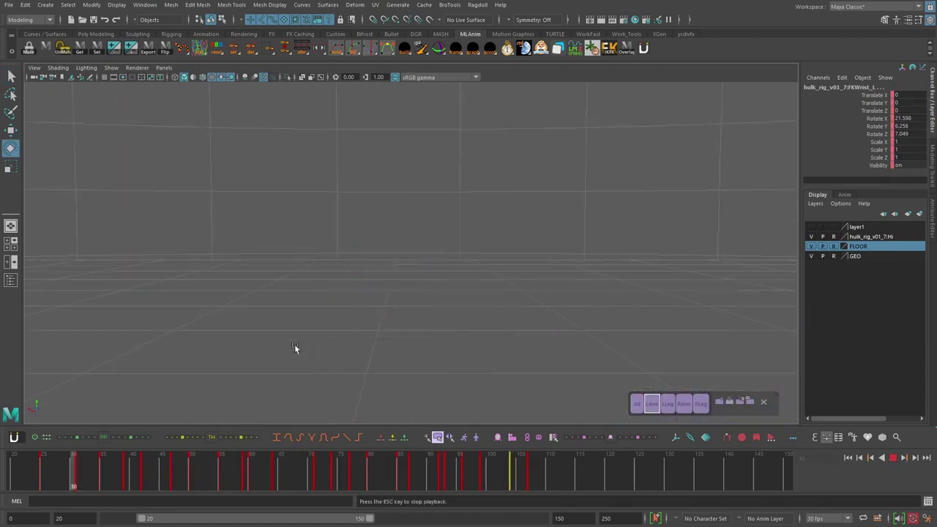
Delete the left elbow control's extra key near frame 59 and play the animation
left_click_drag(455, 471, 246, 468)
middle_click_drag(476, 285, 392, 279, "alt")
left_click(389, 278)
key("q")
mouse_move(247, 468)
left_mouse_down()
mouse_move(286, 464)
mouse_move(247, 474)
left_mouse_up()
key("e")
right_click(252, 482)
left_click(296, 330)
key("alt+v")
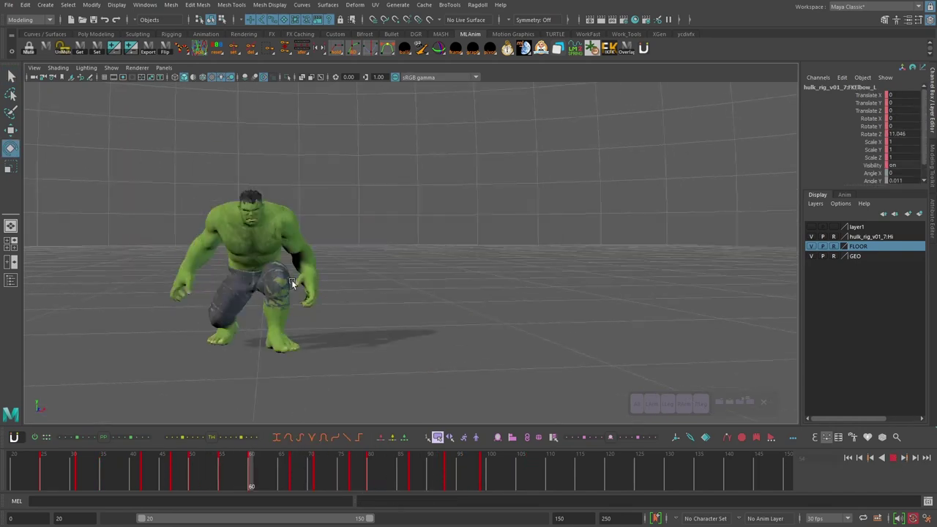
Select the left arm controls and review their motion up to frame 77
left_click(652, 406)
left_click_drag(235, 463, 306, 468)
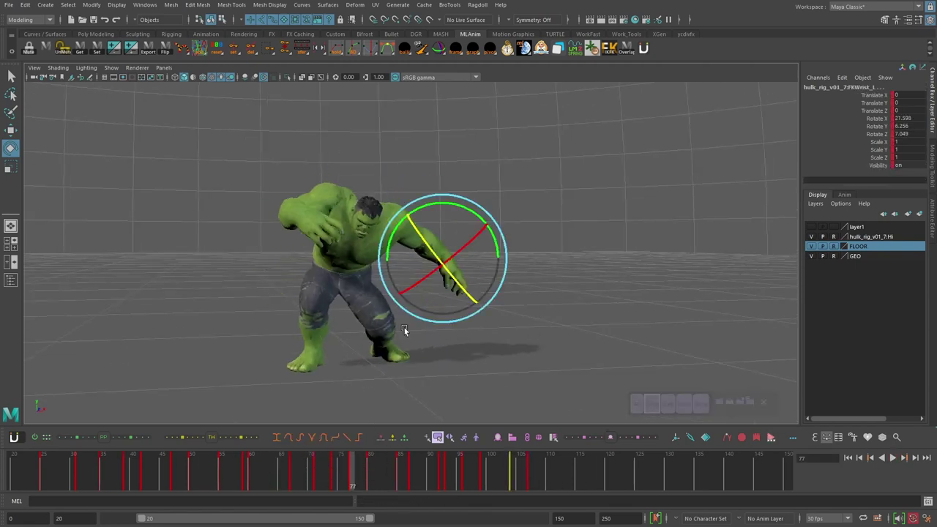
key("alt+v")
key("alt+v")
Try adjusting the left shoulder control's rotation keys around frames 83 and 89, and play the animation
key("q")
left_click(381, 251)
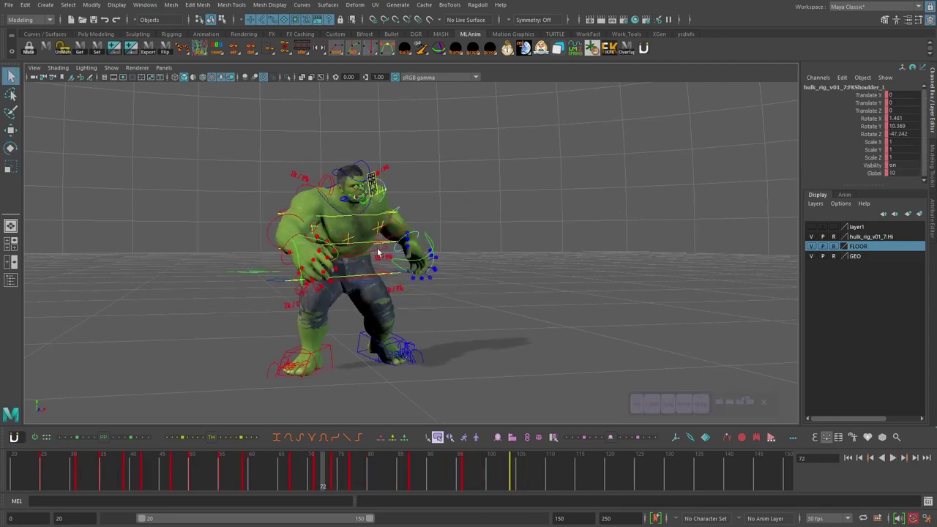
key("e")
left_click_drag(322, 473, 389, 474)
left_click_drag(430, 175, 440, 191)
left_click_drag(389, 474, 421, 472)
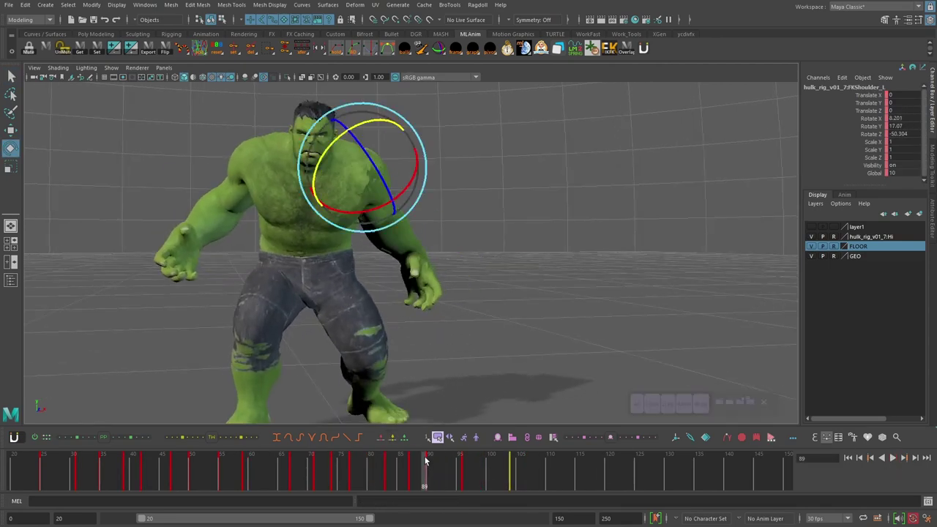
left_click_drag(371, 468, 390, 461)
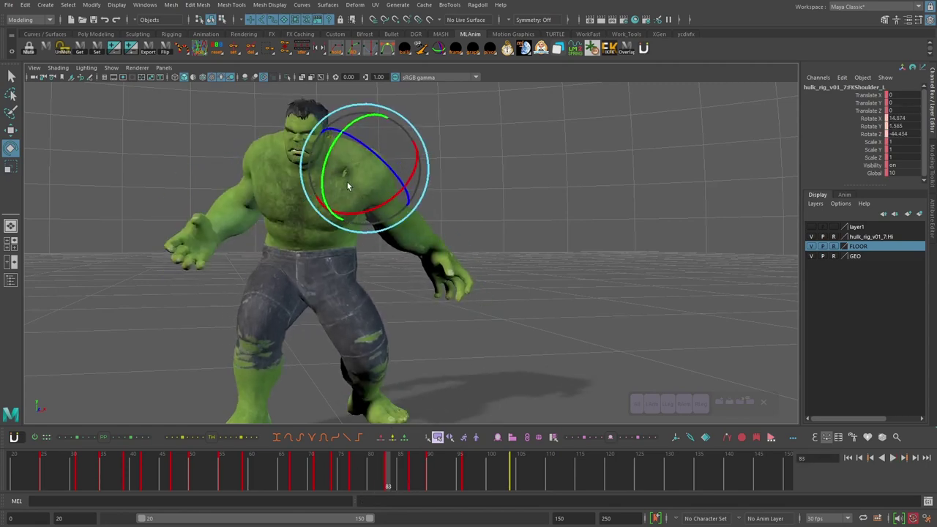
key("alt+v")
key("alt+v")
left_click(893, 459)
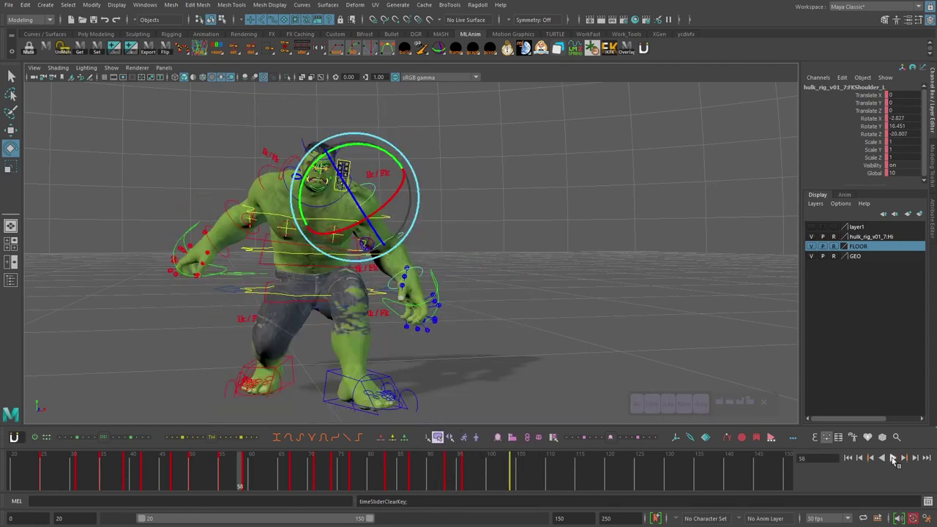
Undo the last left shoulder key changes and replay the animation
key("ctrl+z")
key("comma")
key("comma")
key("ctrl+z")
key("ctrl+z")
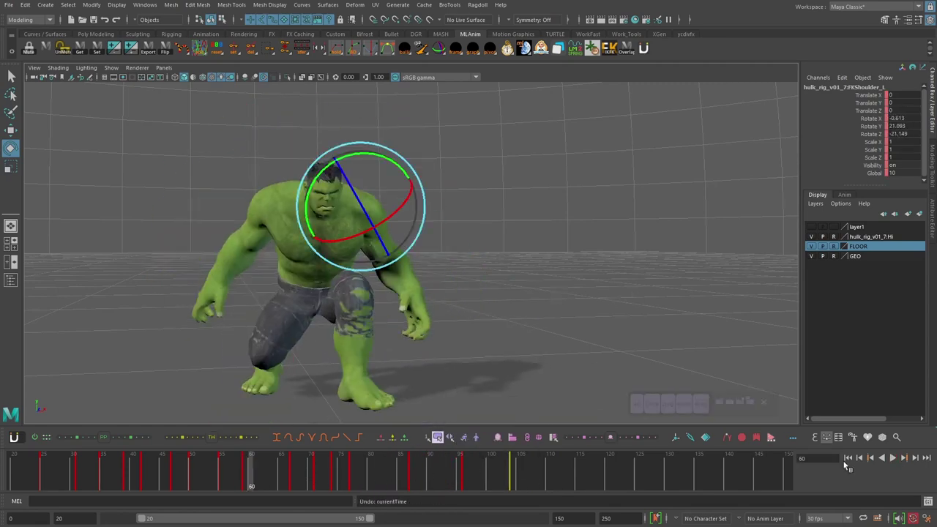
left_click(893, 458)
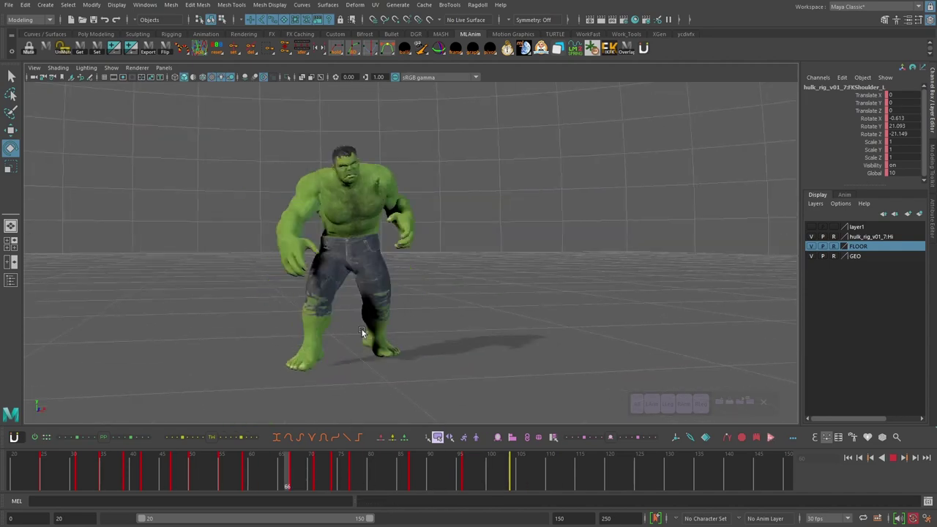
Rotate the upper spine control at frame 67 and replace its keys at frames 71 and 72 with one near frame 73
left_click(291, 452)
left_click_drag(454, 241, 356, 230, "alt")
left_click(341, 234)
left_click(252, 487)
left_click(358, 230)
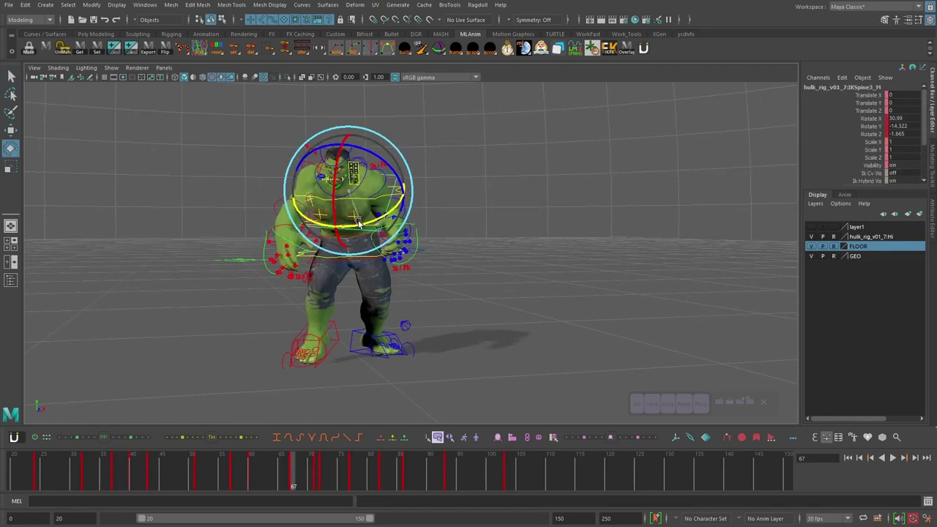
left_click_drag(328, 455, 242, 472)
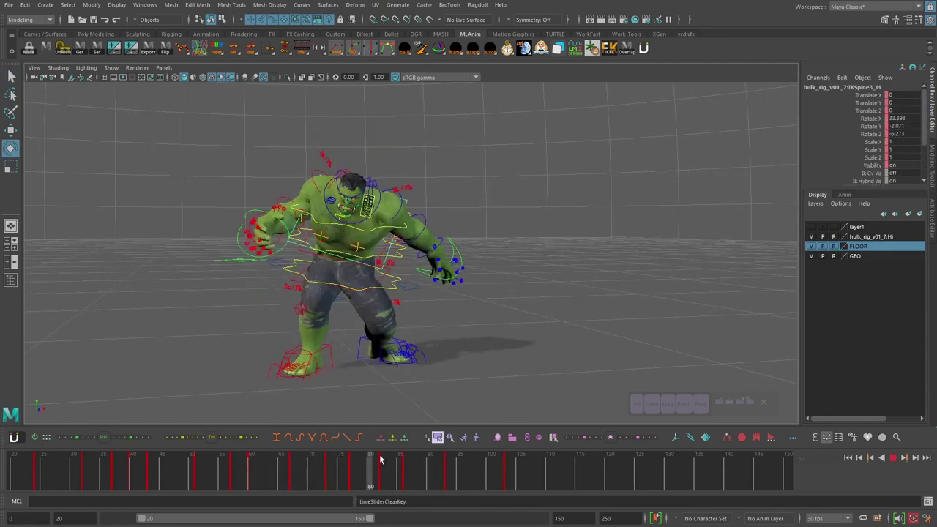
left_click_drag(514, 309, 363, 322, "alt")
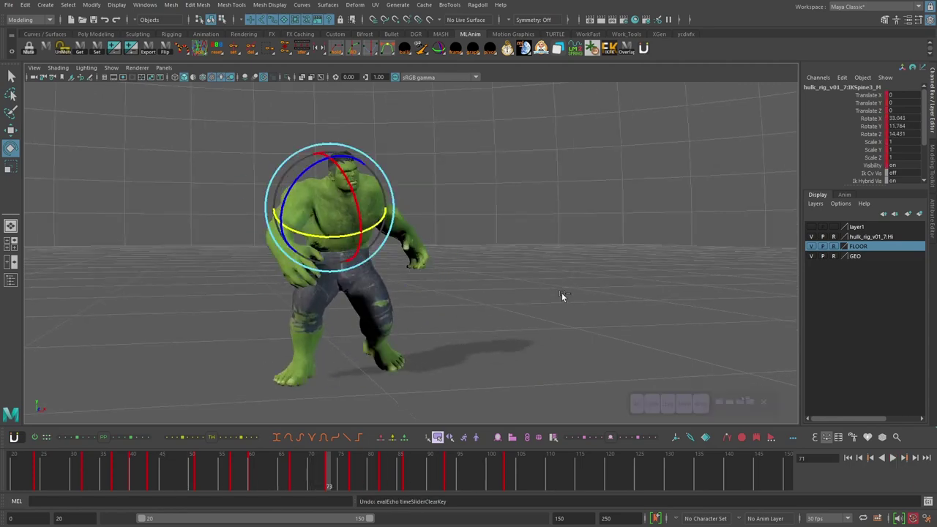
Refine the left shoulder control's keys from about frame 81 to 99, deleting the surplus key near frame 96
left_click(247, 464)
key("e")
left_click(391, 175)
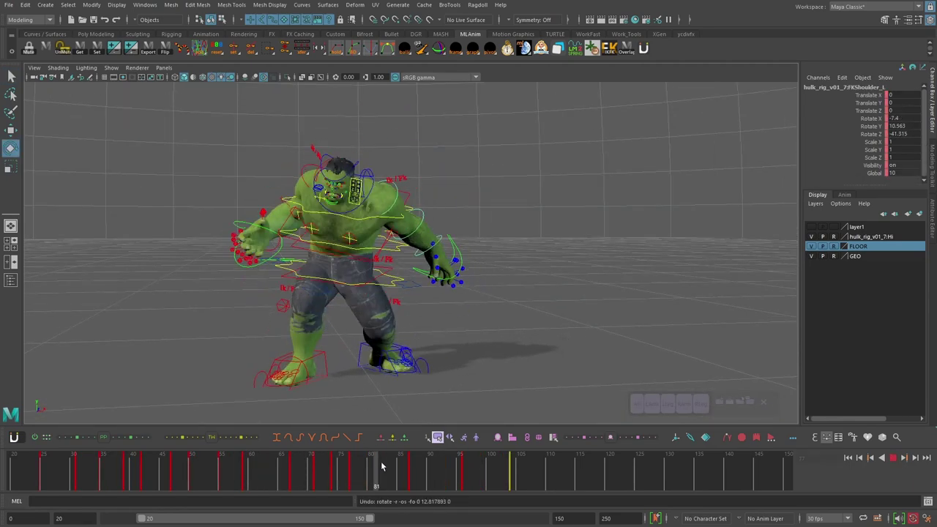
left_click_drag(365, 464, 440, 478)
right_click(474, 473)
left_click(494, 320)
left_click(441, 475)
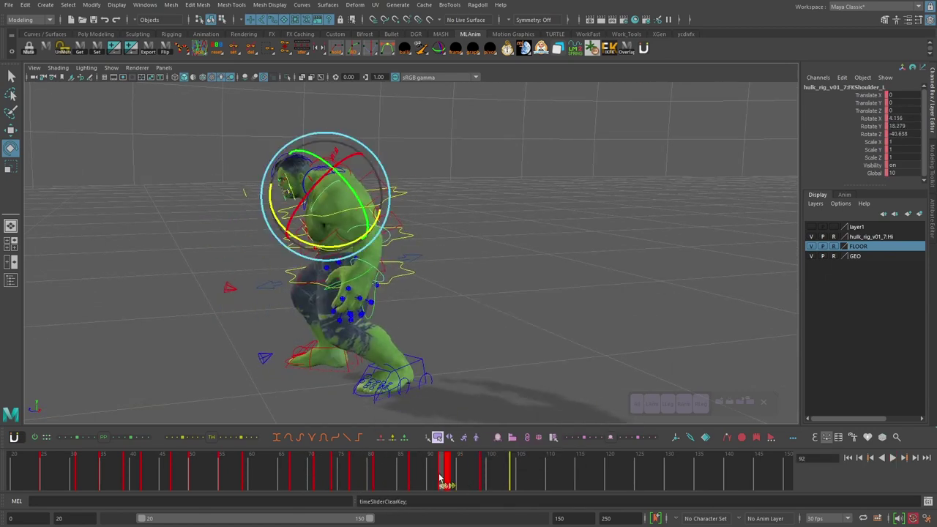
Retime the left shoulder control's keys around frames 87 and 93 and scrub through the movement
left_click_drag(554, 310, 680, 289, "alt")
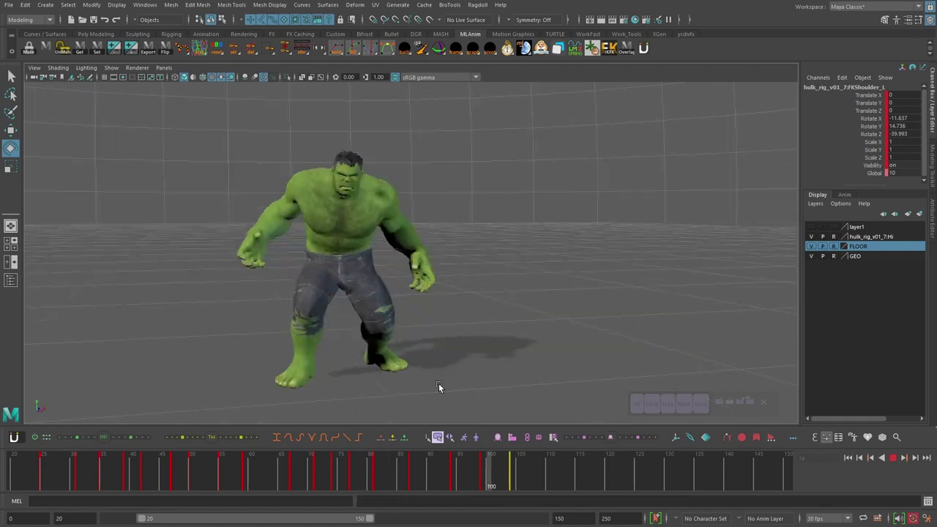
left_click_drag(408, 468, 420, 469, "shift")
left_click_drag(297, 461, 442, 476)
left_click_drag(443, 479, 469, 477, "shift")
left_click_drag(447, 468, 399, 467)
Scrub and replay the movement of the left elbow and shoulder controls from frame 80 onwards, viewed from several angles
left_click(421, 223)
left_click_drag(468, 249, 505, 248, "alt")
left_click_drag(388, 468, 370, 471)
key("q")
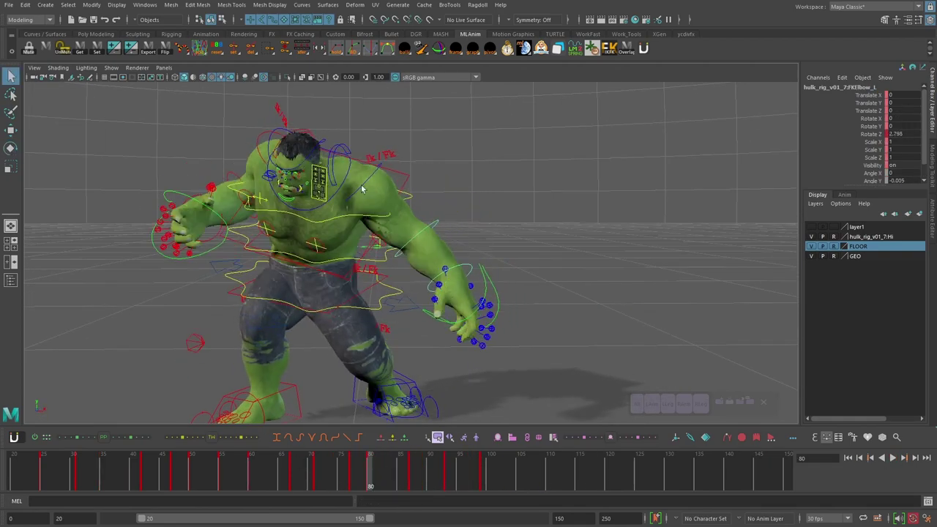
left_click(365, 188)
left_click_drag(432, 330, 311, 326, "alt")
key("e")
left_click_drag(371, 472, 439, 467)
key("alt+1")
left_click(893, 458)
left_click(448, 467)
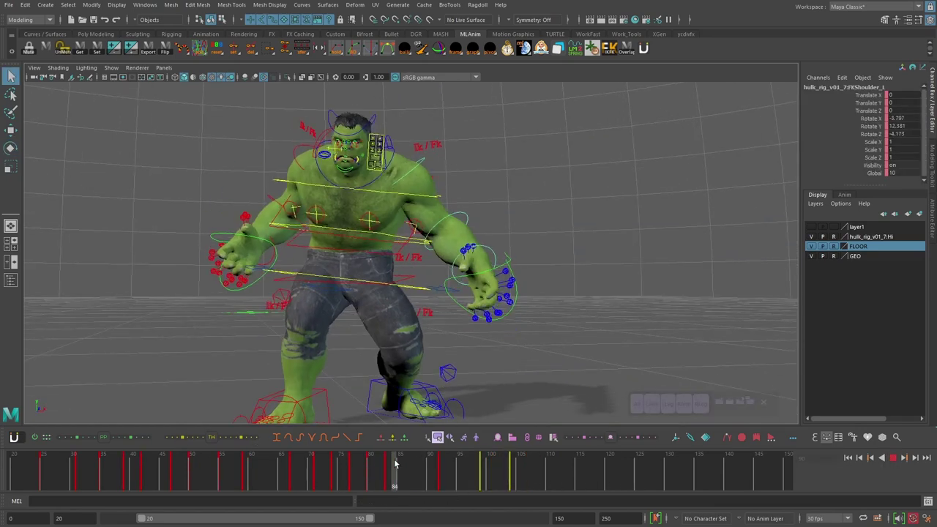
Delete the left shoulder control's key near frame 99
left_click_drag(430, 457, 501, 470)
right_click(482, 475)
left_click(519, 330)
Key the left scapula control near frame 82 and delete its key at frame 88
left_click(342, 138)
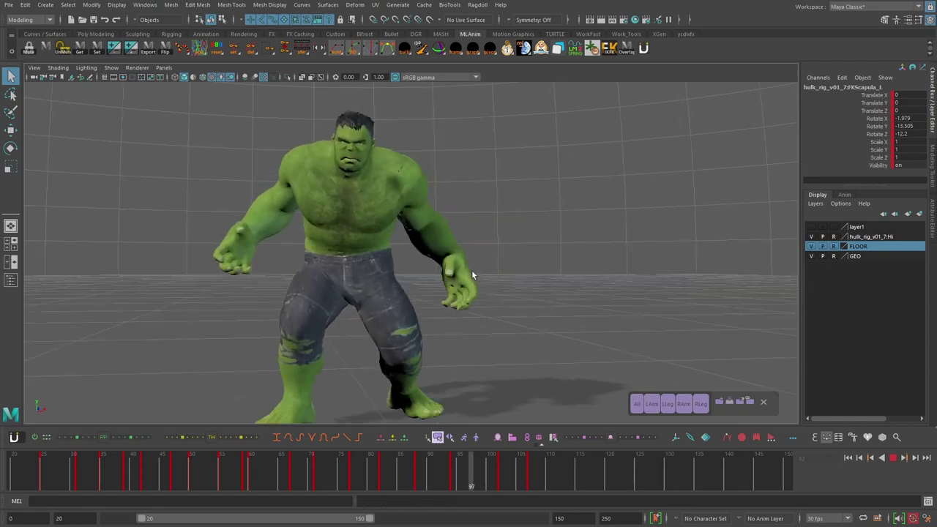
left_click_drag(427, 461, 411, 471)
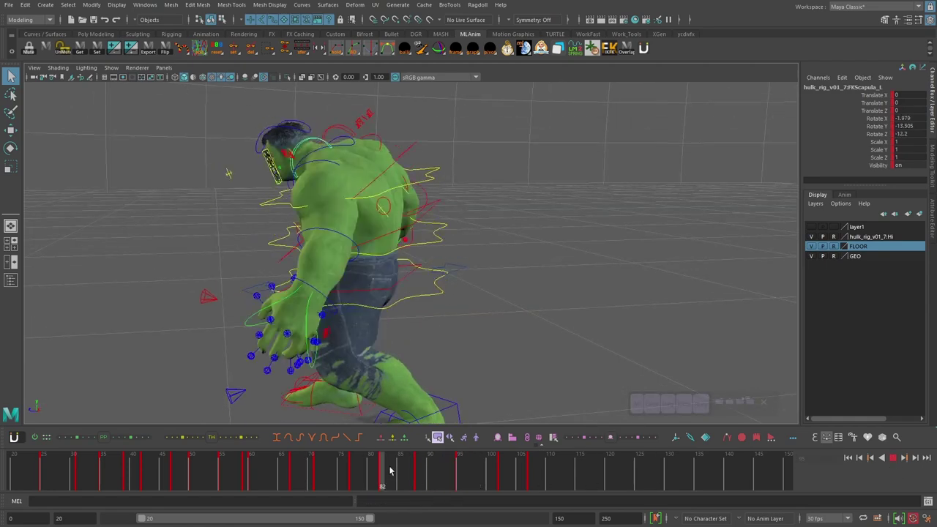
key("s")
left_click(418, 472)
right_click(424, 472)
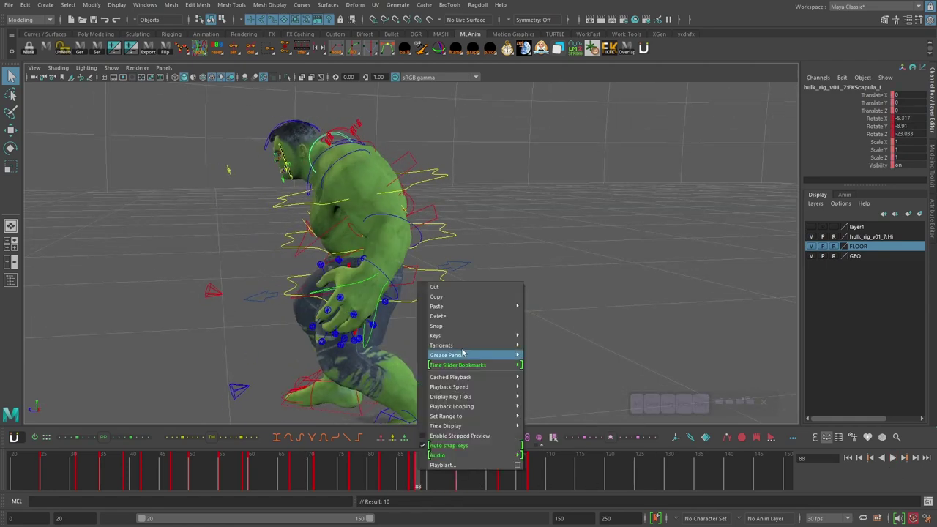
left_click(455, 316)
left_click(495, 465)
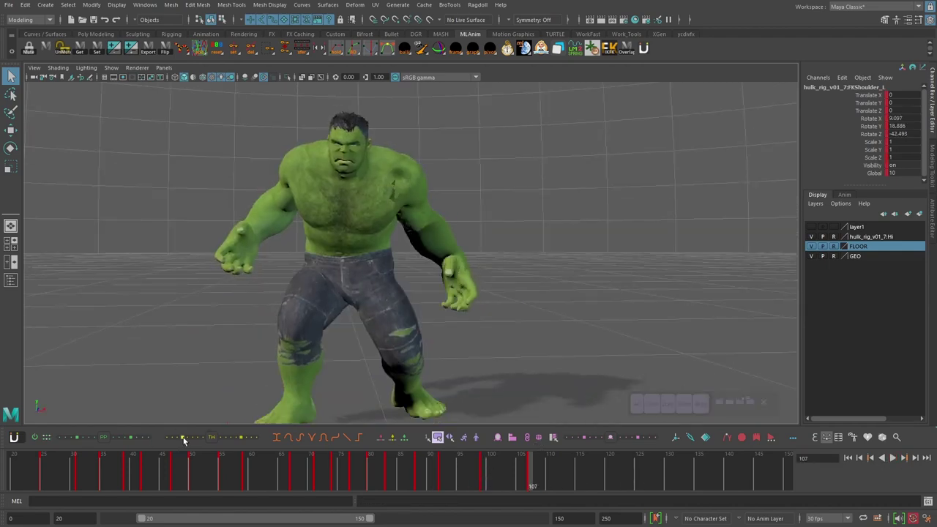
Select all left arm controls and delete their keys from frame 77 to 80
scroll(469, 295, "down", 5)
scroll(469, 295, "up", 5)
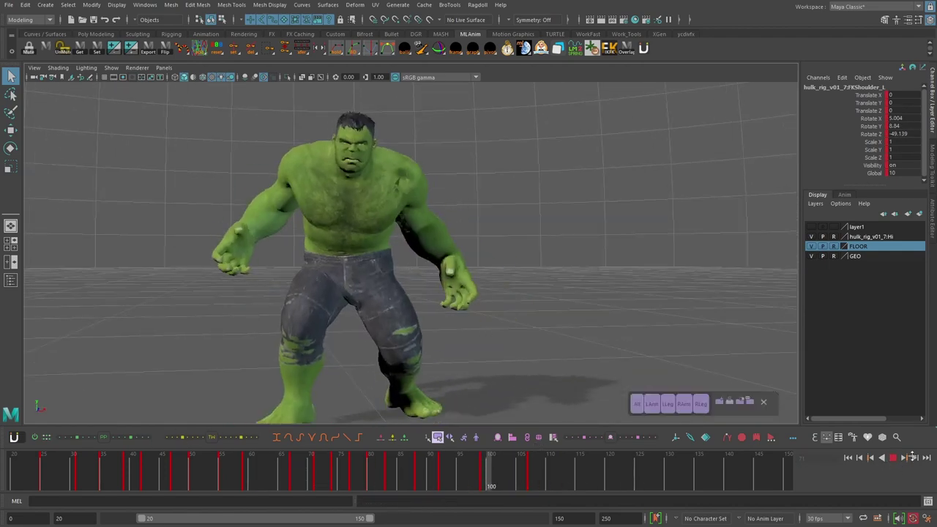
left_click(652, 403)
left_click_drag(320, 469, 370, 478)
left_click_drag(349, 477, 370, 478, "shift")
right_click(366, 478)
left_click(396, 322)
Move the left arm controls' keys after frame 80 four frames earlier and replay the animation
left_click_drag(565, 478, 371, 478, "shift")
left_click_drag(467, 479, 441, 480)
left_click_drag(343, 470, 463, 457)
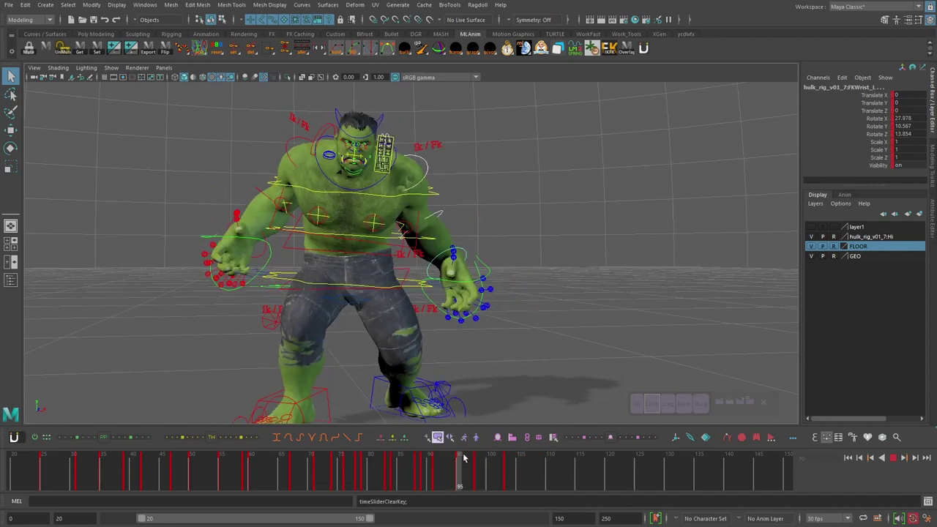
key("alt+v")
right_click_drag(608, 331, 555, 346, "alt")
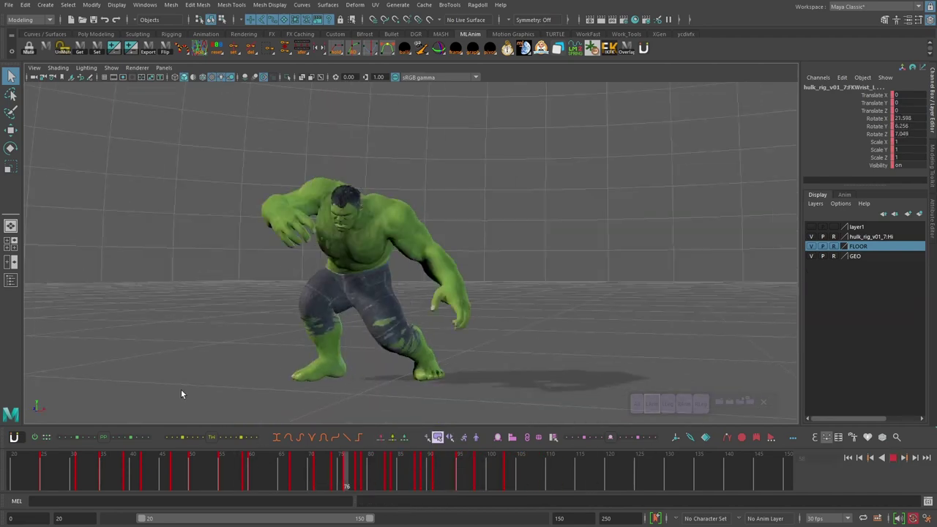
left_click_drag(410, 303, 355, 322, "alt")
Select the left shoulder control and check its movement from frame 74 onwards from side and front
left_click(337, 466)
left_click(399, 219)
left_click_drag(336, 471, 368, 462)
key("e")
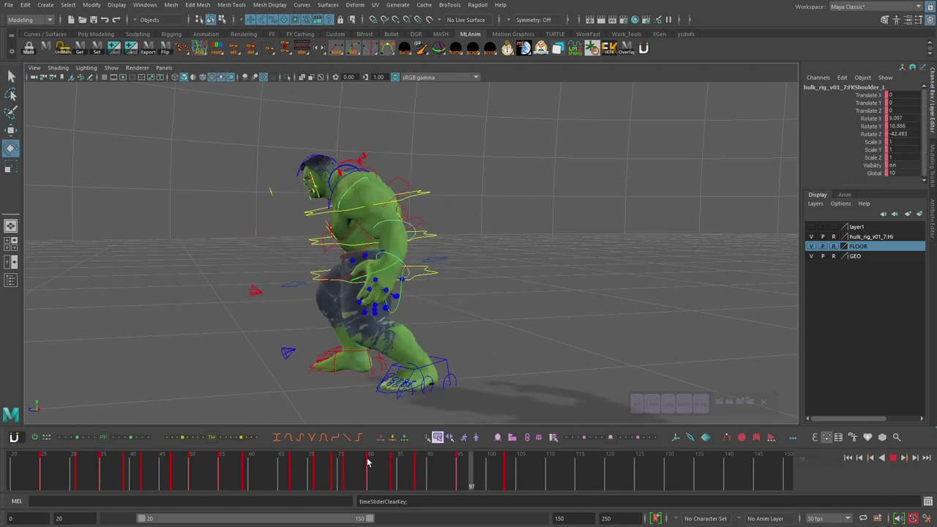
key("alt+v")
left_click_drag(355, 329, 417, 307, "alt")
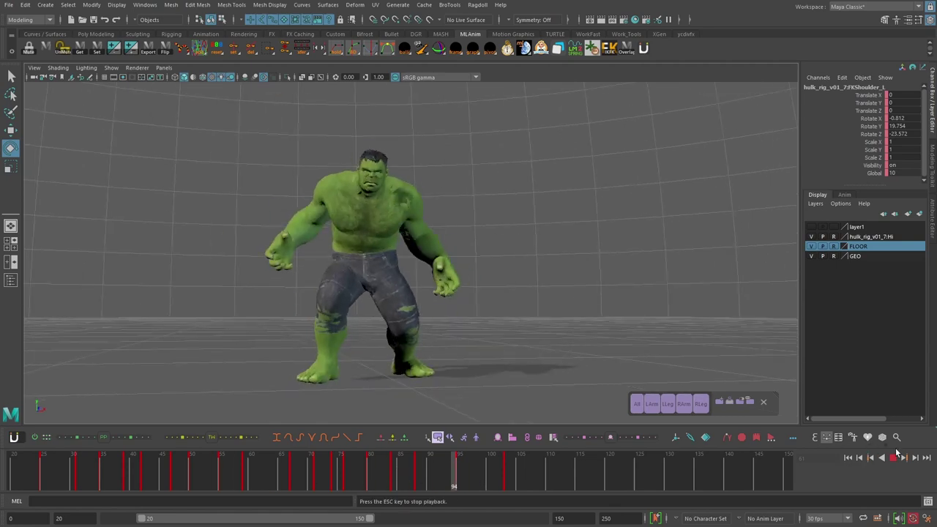
Retime the left shoulder control's keys to frames 85 and 92, delete the one at frame 95, and replay
left_click(392, 469)
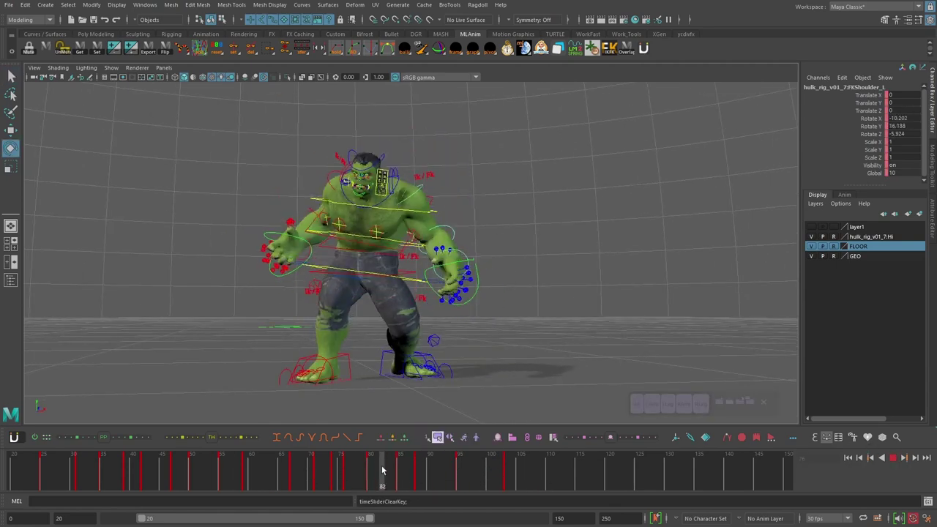
left_click(413, 471)
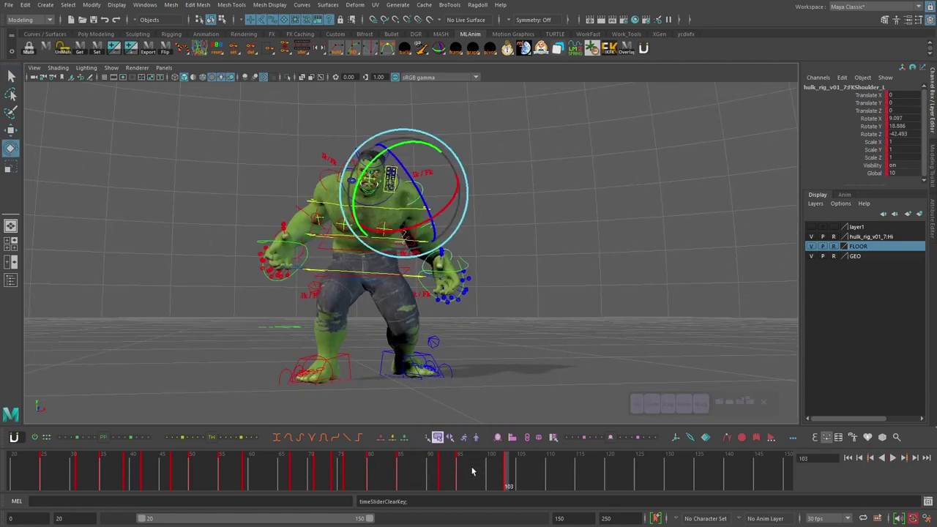
left_click_drag(472, 471, 390, 471)
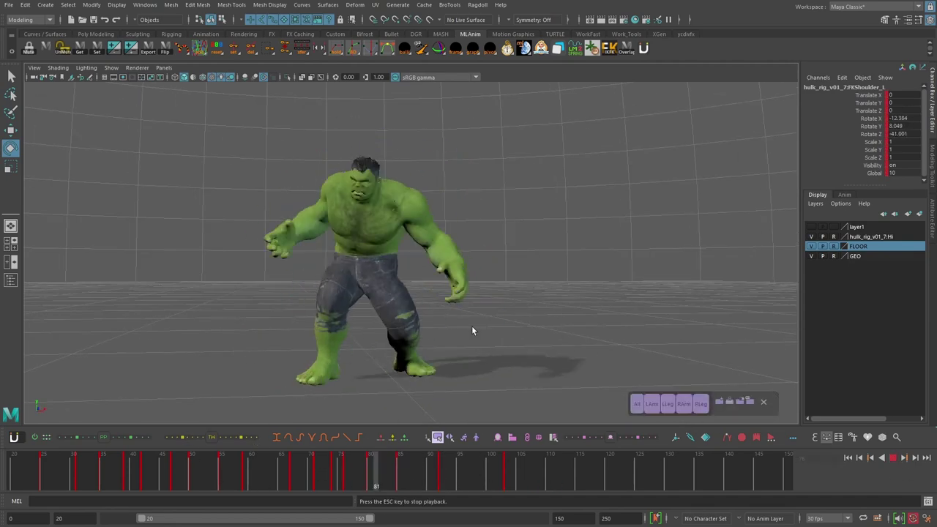
scroll(476, 311, "up", 3)
key("alt+v")
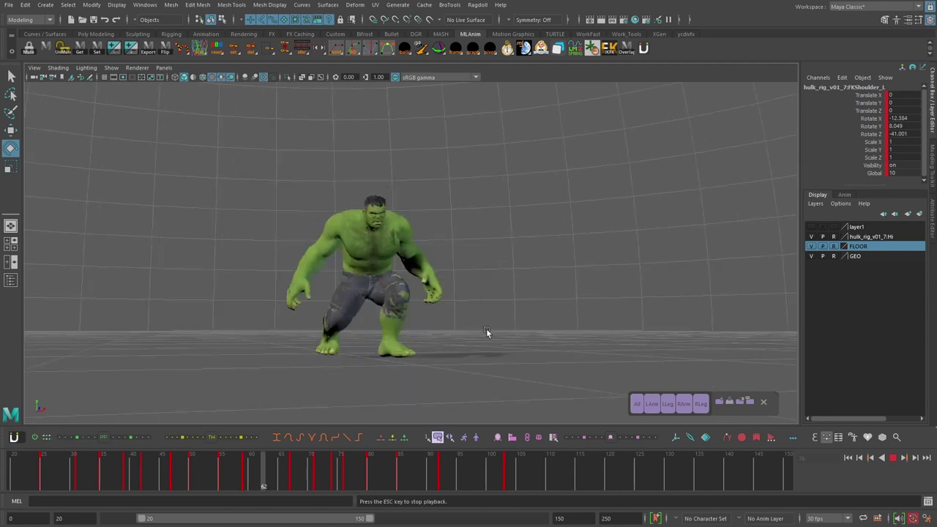
key("Escape")
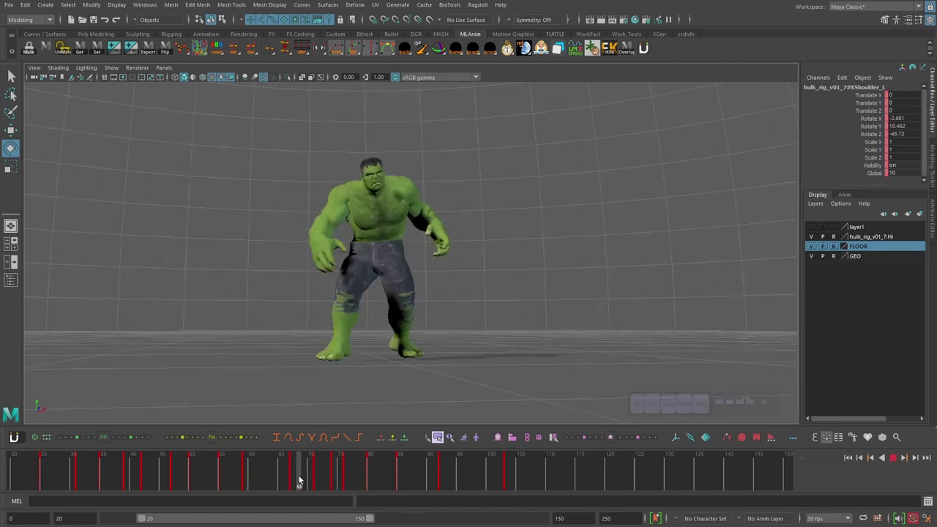
Delete the left shoulder control's keys at frames 74 and 76
left_click_drag(347, 475, 334, 474)
right_click(337, 472)
mouse_move(326, 474)
left_mouse_down("shift")
mouse_move(354, 474)
mouse_move(322, 471)
left_mouse_up("shift")
left_click(372, 314)
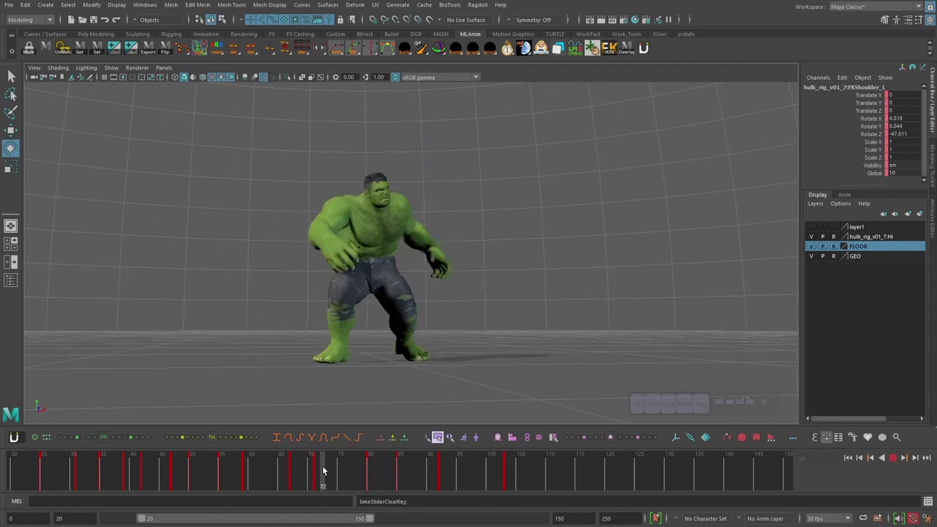
Rotate the left shoulder control to about X -41, Y 15, Z 25 at frame 77 and key the pose
left_click_drag(450, 283, 410, 263, "alt")
left_click_drag(421, 242, 395, 252)
left_click_drag(395, 242, 415, 255)
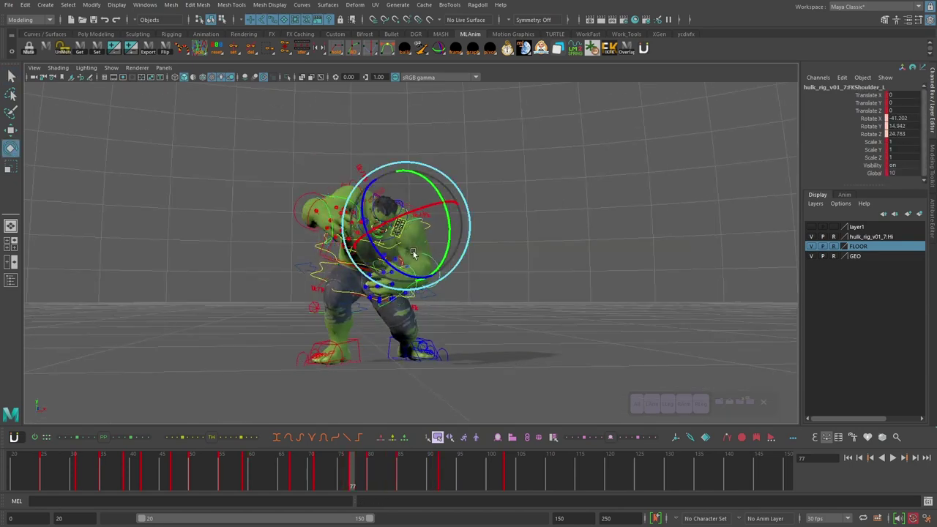
key("s")
Try to delete the left arm controls' keys near frame 71, then undo it
left_click_drag(318, 472, 295, 473)
left_click(651, 403)
right_click(322, 475)
left_click(356, 316)
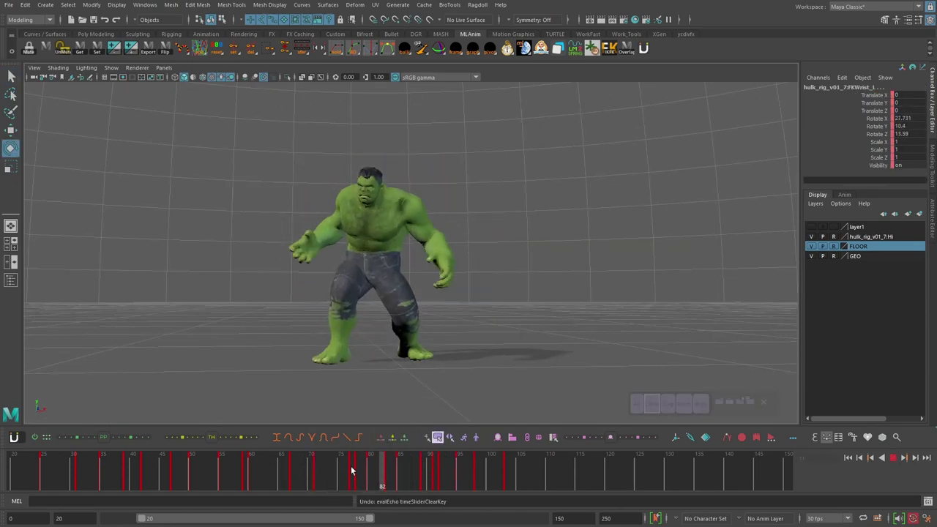
key("ctrl+z")
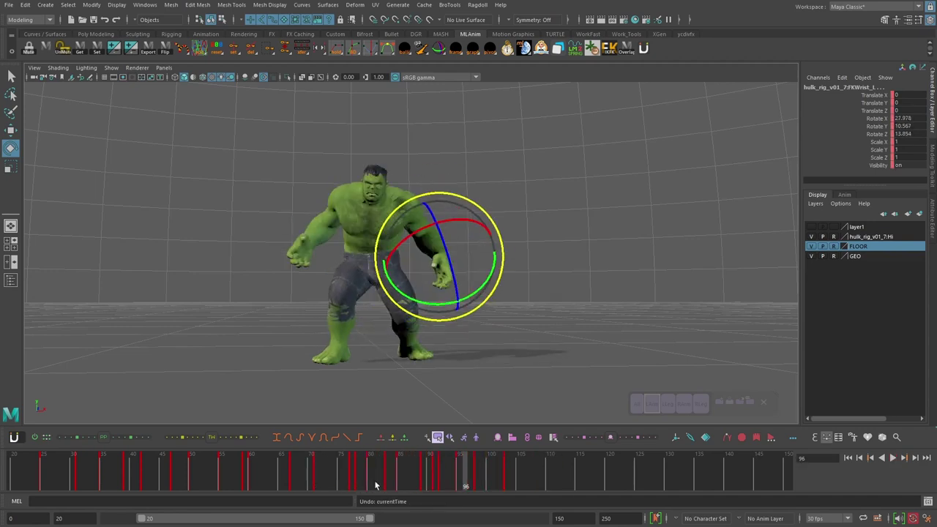
Move the left arm controls' keys after frame 80 three frames later and replay the animation
left_click_drag(471, 486, 459, 486)
left_click_drag(590, 476, 375, 476, "shift")
left_click(193, 476)
left_click(892, 458)
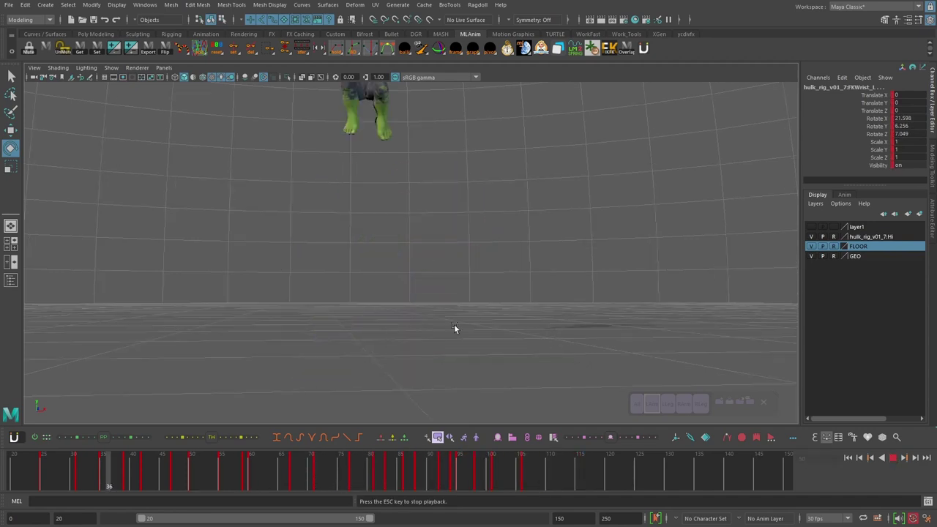
left_click_drag(267, 462, 404, 458)
key("ctrl+z")
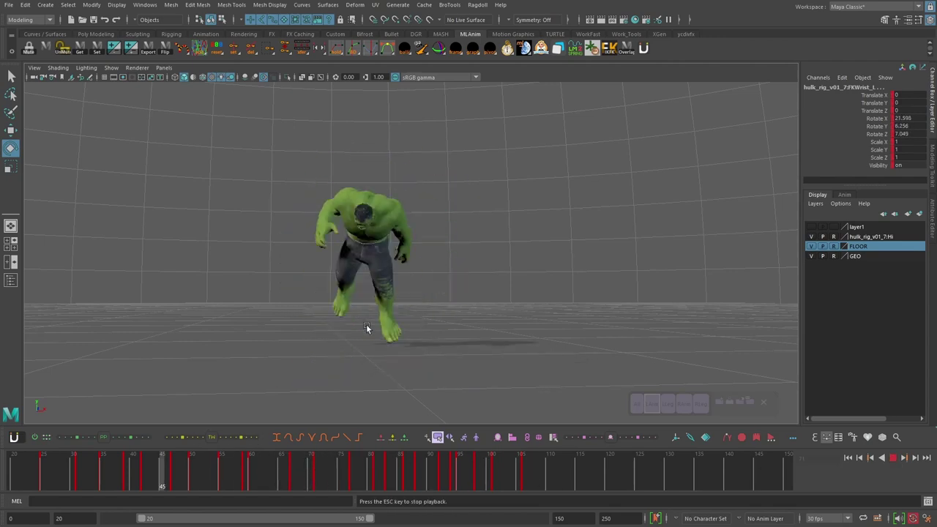
Delete the left arm controls' keys at frame 71 and replay with the left shoulder control selected
left_click_drag(268, 456, 418, 463)
right_click(316, 463)
left_click(371, 323)
key("alt+1")
left_click(417, 193)
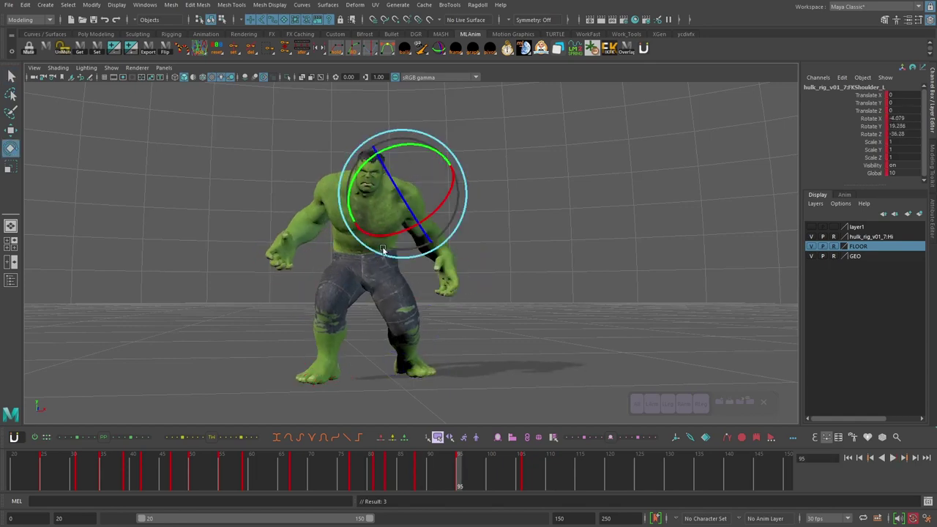
key("alt+v")
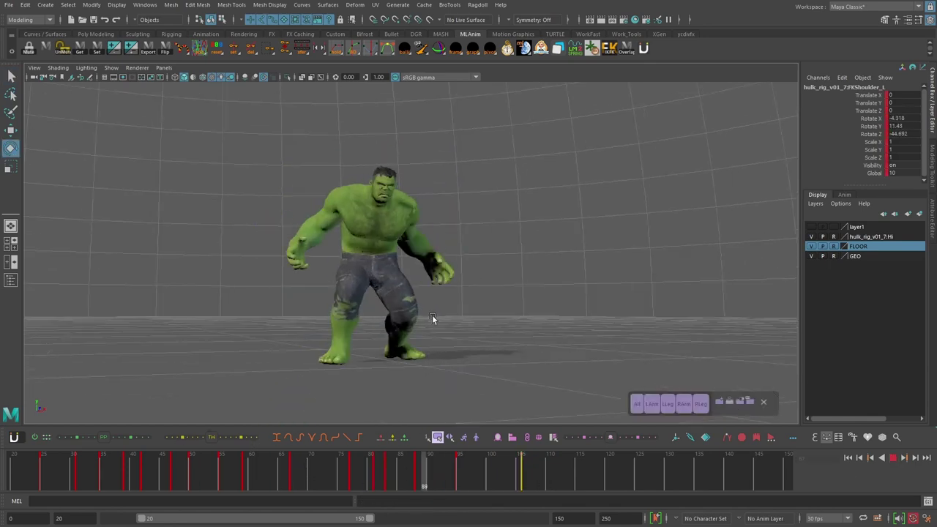
key("alt+v")
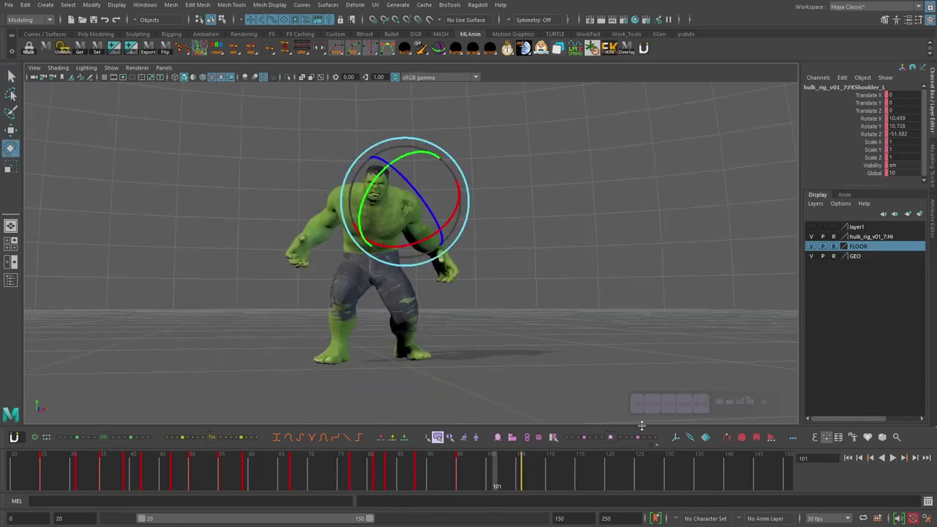
Select all rig controls and replay the full-body animation
left_click(637, 404)
left_click_drag(292, 461, 359, 464)
left_click(894, 458)
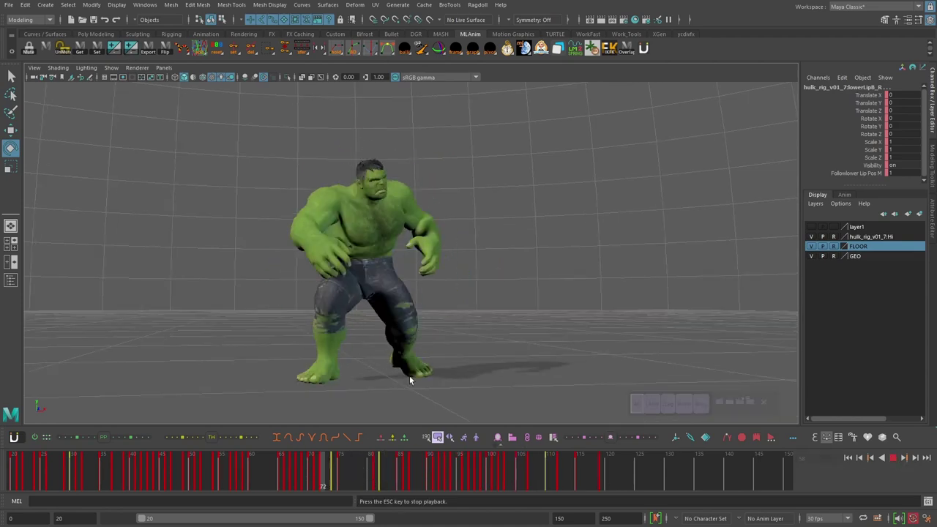
key("alt+v")
Undo the recent key changes on the left arm controls and replay the animation
left_click(403, 193)
left_click(439, 253)
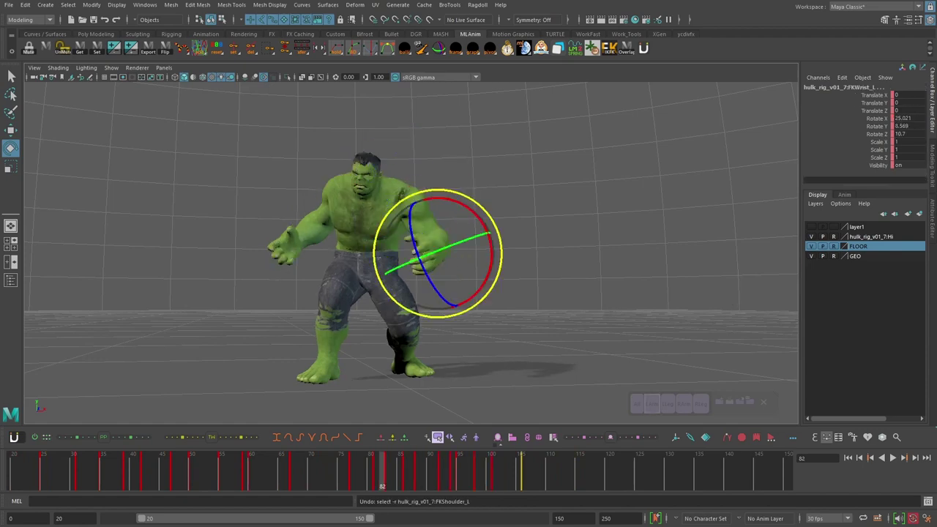
left_click(407, 201)
key("alt+v")
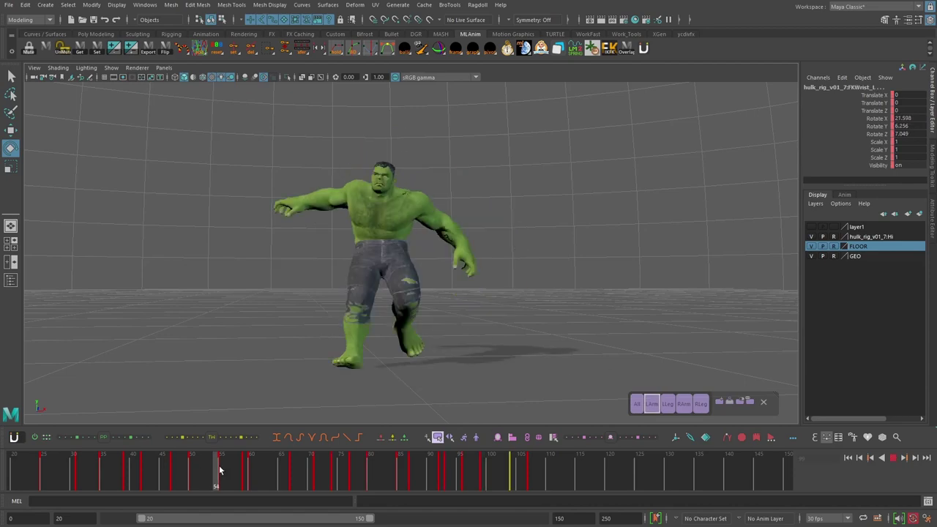
Scrub and replay the left arm's swing between about frames 37 and 74 from front and side
left_click_drag(218, 467, 335, 467)
key("alt+v")
left_click_drag(480, 371, 318, 373, "alt")
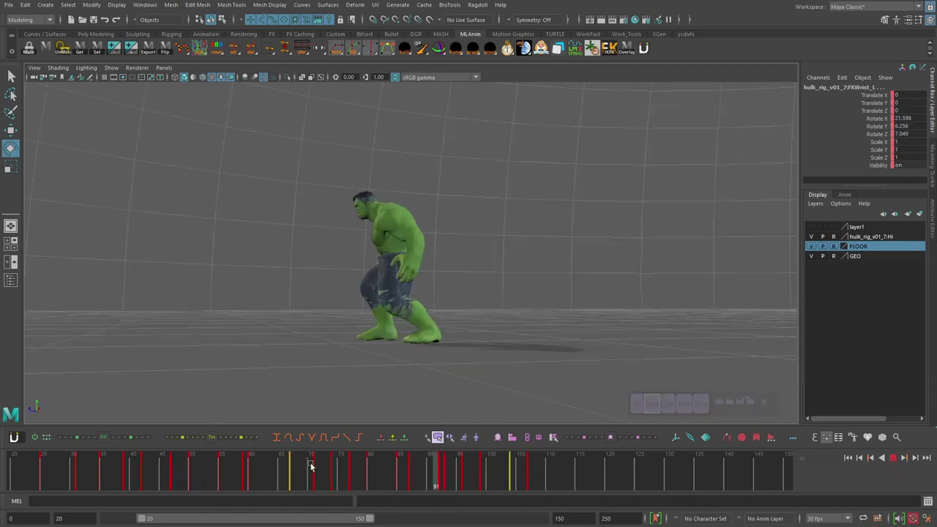
left_click_drag(312, 464, 117, 465)
left_click_drag(424, 338, 311, 339, "alt")
left_click(295, 468)
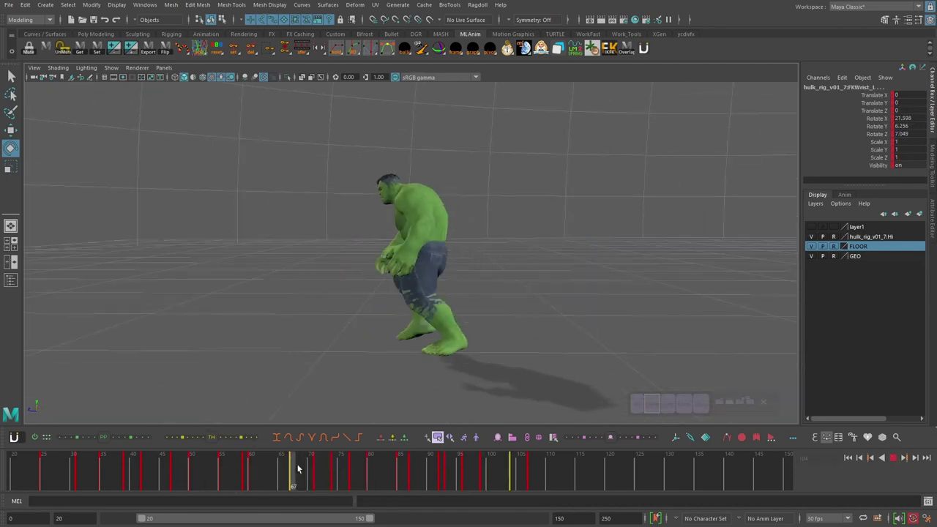
key("alt+v")
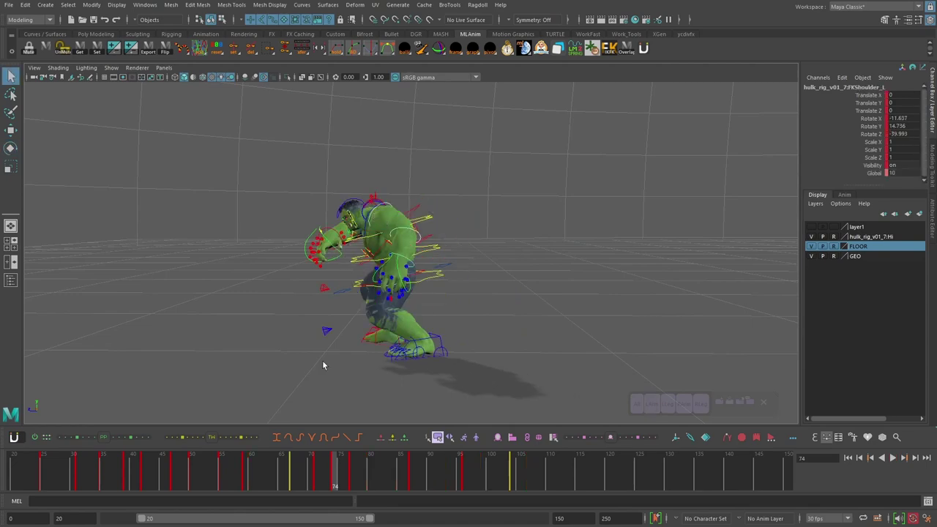
Replace the left shoulder control's key at frame 67 with one at frame 65 and replay
left_click_drag(323, 363, 414, 344, "alt")
left_click(292, 475)
right_click(292, 475)
left_click(340, 317)
key("alt+v")
left_click(295, 463)
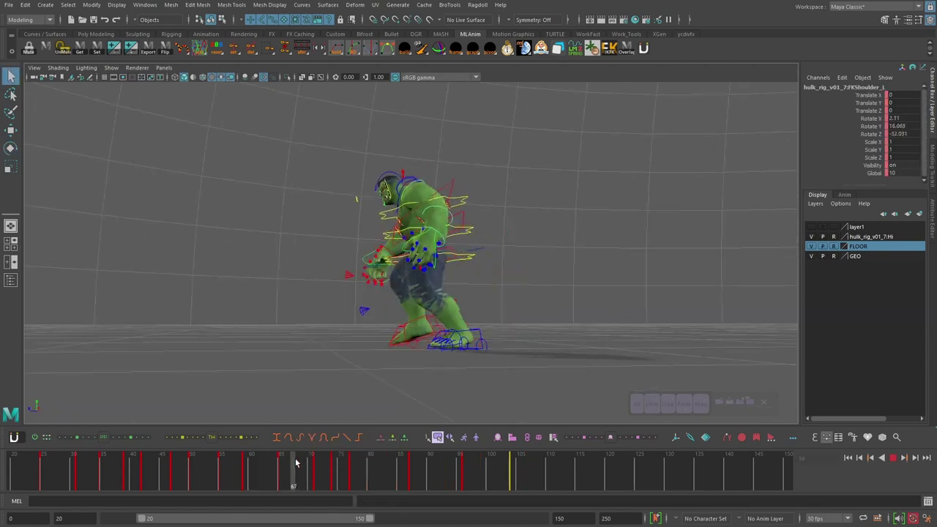
left_click(289, 483)
left_click(284, 470)
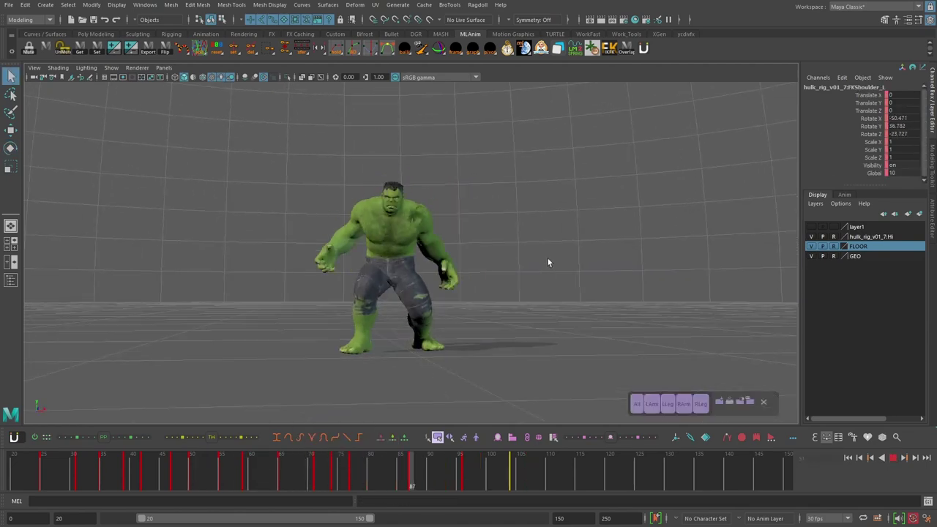
Adjust the left shoulder control's rotation between frames 55 and 65, adding a key near frame 61
left_click_drag(547, 259, 505, 263, "alt")
left_click_drag(149, 467, 227, 462)
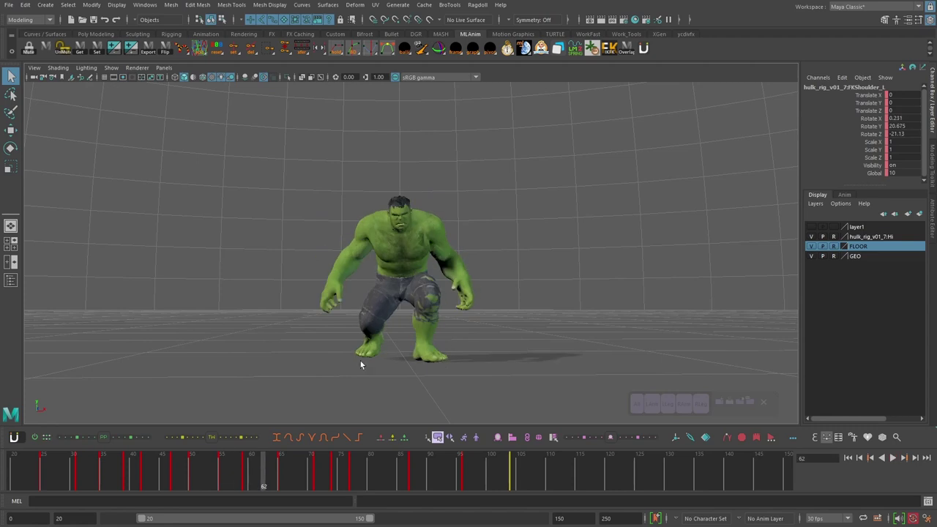
left_click(215, 463)
key("alt+v")
key("comma")
key("e")
left_click_drag(455, 222, 446, 236)
key("period")
key("comma")
left_click_drag(238, 465, 280, 470)
left_click_drag(441, 211, 445, 221)
Replay and scrub the landing from about frame 45 onwards in a side view to check the left arm
left_click_drag(280, 463, 157, 463)
key("alt+v")
right_click_drag(523, 289, 459, 311, "alt")
left_click_drag(459, 311, 420, 324, "alt")
left_click(187, 463)
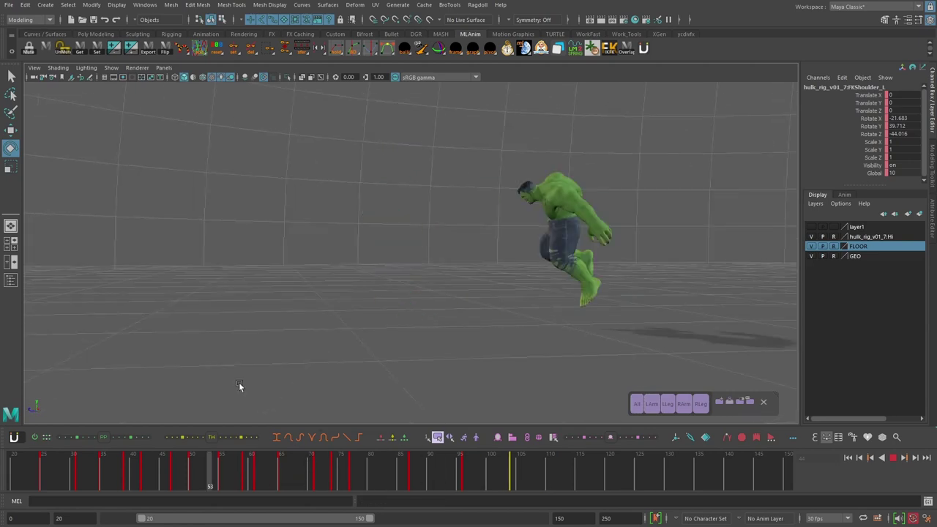
Select the root control and open its Rotate X curve in the Graph Editor, moved clear of the character
left_click(318, 459)
left_click(313, 462)
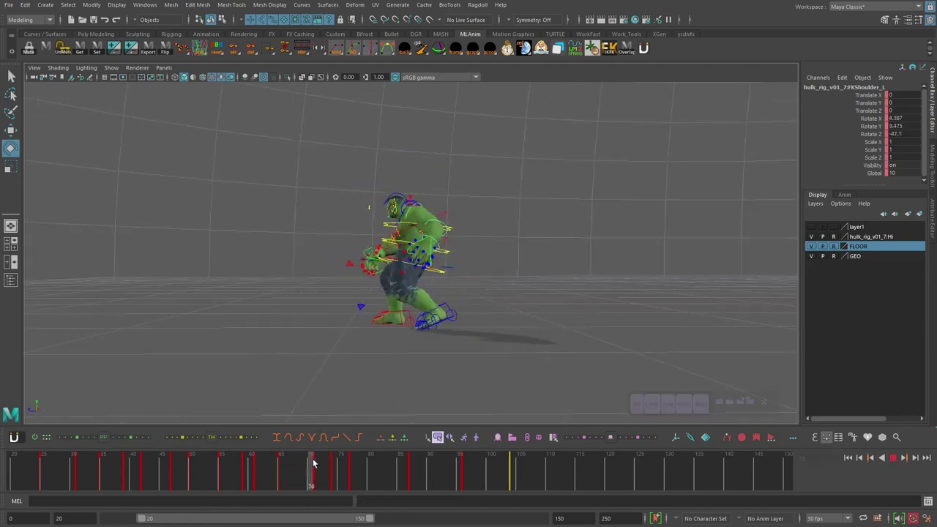
left_click(445, 271)
left_click(145, 5)
mouse_move(168, 58)
left_click(283, 60)
left_click(194, 183)
left_click_drag(499, 80, 717, 44)
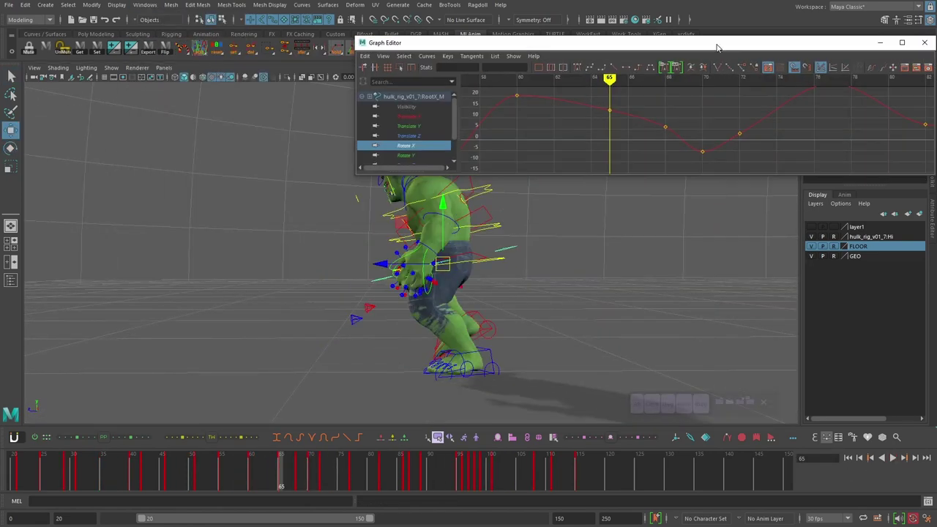
Set the root control's Rotate X key at frame 70 to about -0.725
left_click_drag(454, 293, 512, 292, "alt")
key("alt+v")
left_click(311, 473)
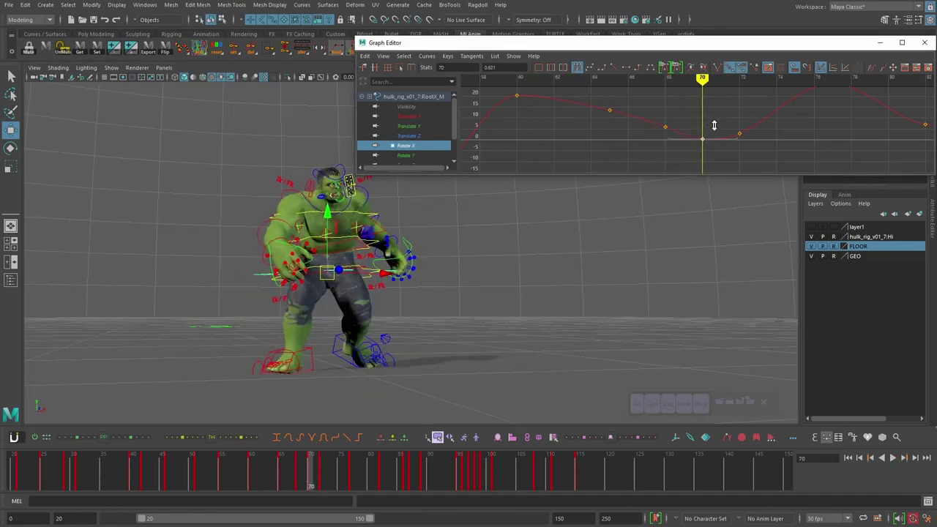
middle_click_drag(714, 125, 714, 129, "shift")
Replay and scrub the landing and settle from side and front to check the root's rotation
left_click(299, 472)
left_click_drag(293, 337, 407, 339, "alt")
key("alt+v")
key("alt+1")
left_click_drag(498, 326, 393, 322, "alt")
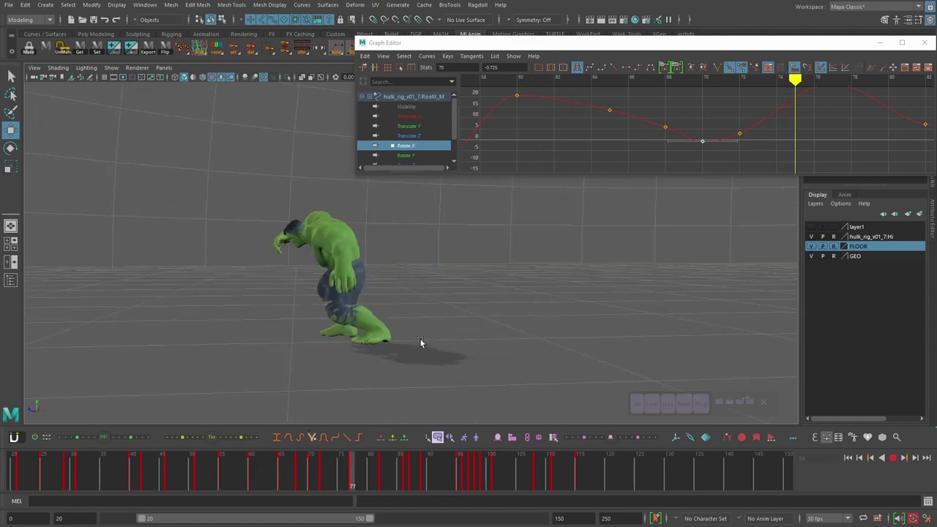
left_click_drag(247, 347, 352, 352, "alt")
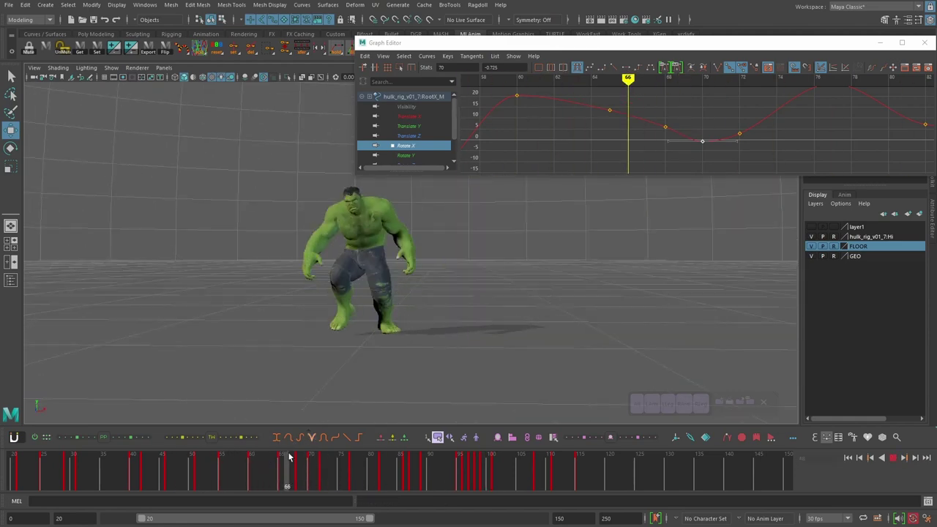
left_click_drag(289, 457, 123, 447)
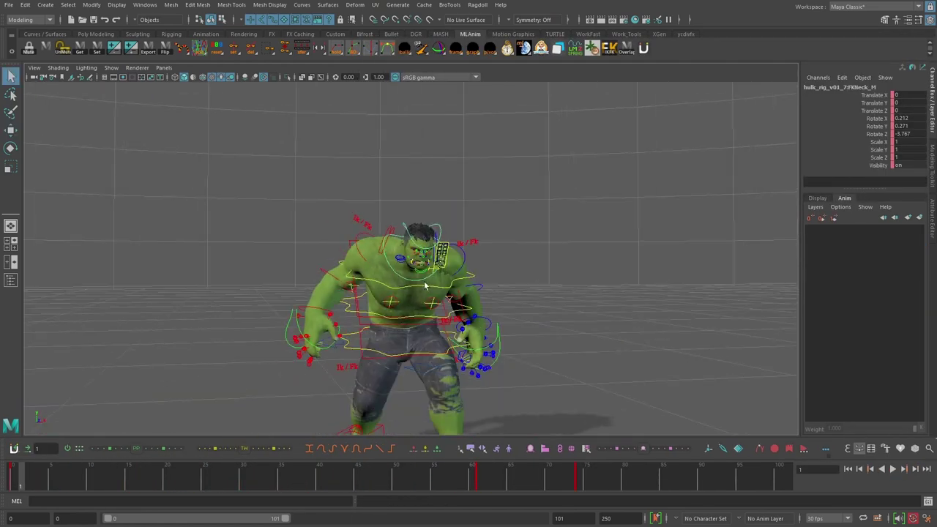
Key the neck and head controls on the body's main poses along the timeline, from frame 7 to the end
left_click_drag(104, 480, 119, 480)
key("s")
left_click_drag(119, 480, 38, 481)
left_click_drag(251, 323, 220, 316, "alt")
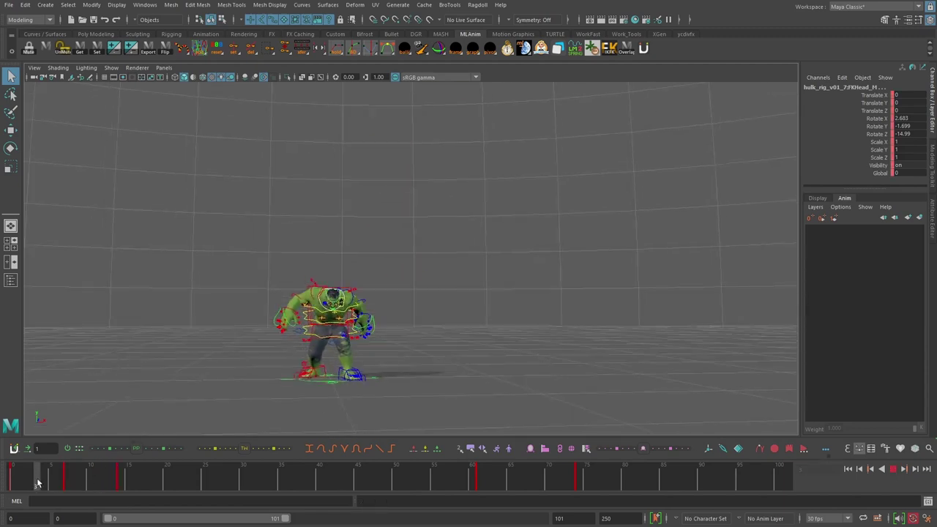
mouse_move(38, 481)
left_mouse_down()
mouse_move(245, 483)
mouse_move(308, 467)
left_mouse_up()
key("s")
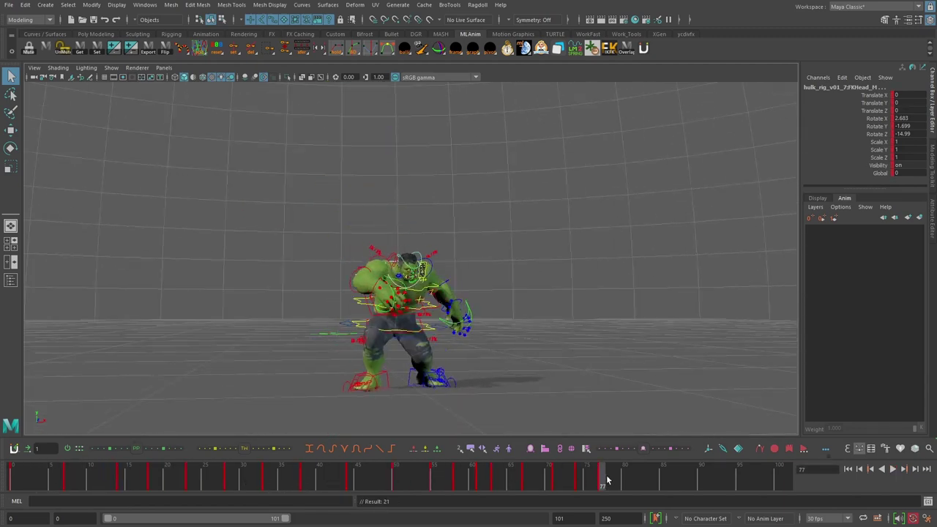
left_click_drag(606, 480, 666, 483)
left_click_drag(740, 483, 327, 477)
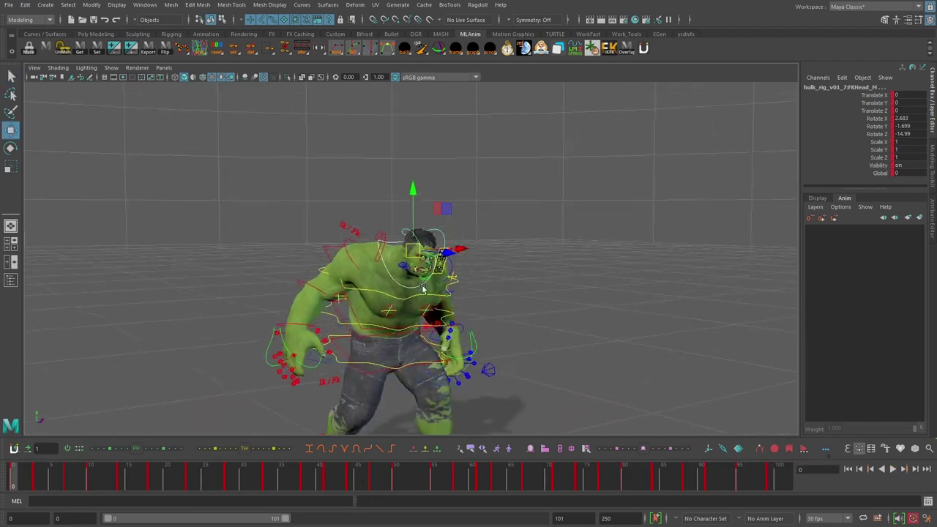
Bake the head control to a world-space locator, set the head's Global to 10, and bake the locator back
left_click(594, 178)
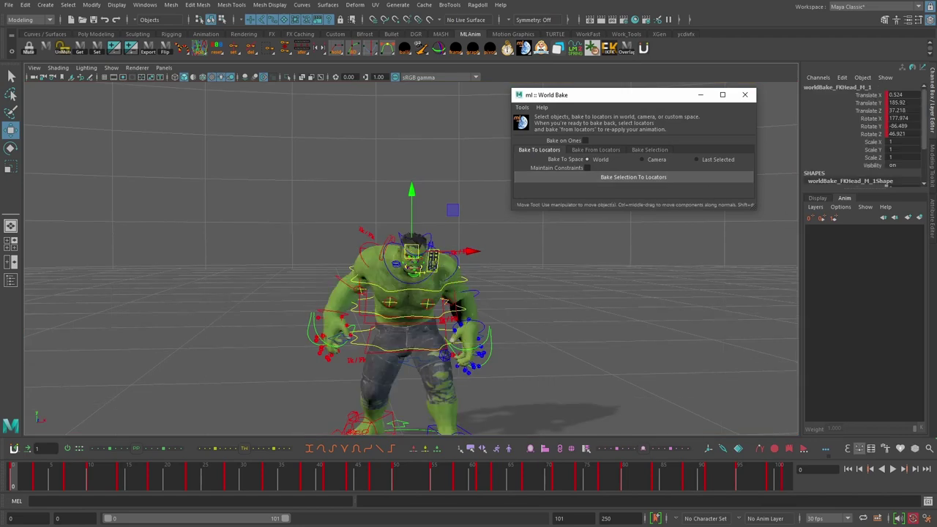
key("r")
left_click_drag(468, 290, 566, 274, "alt")
left_click(875, 174)
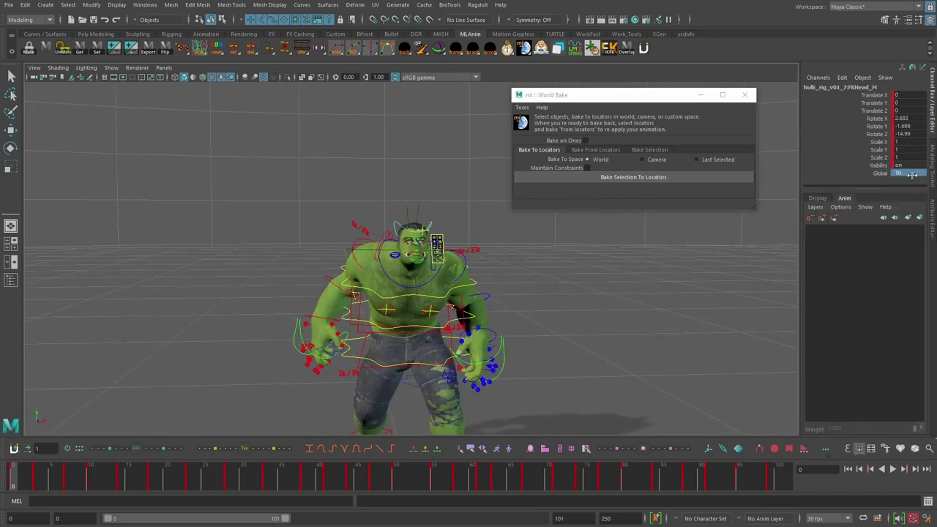
left_click(594, 150)
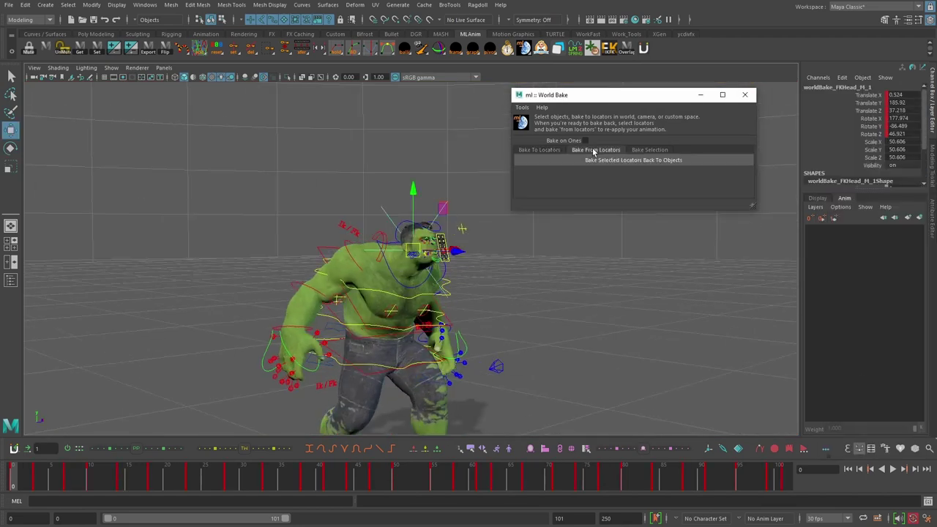
left_click(595, 160)
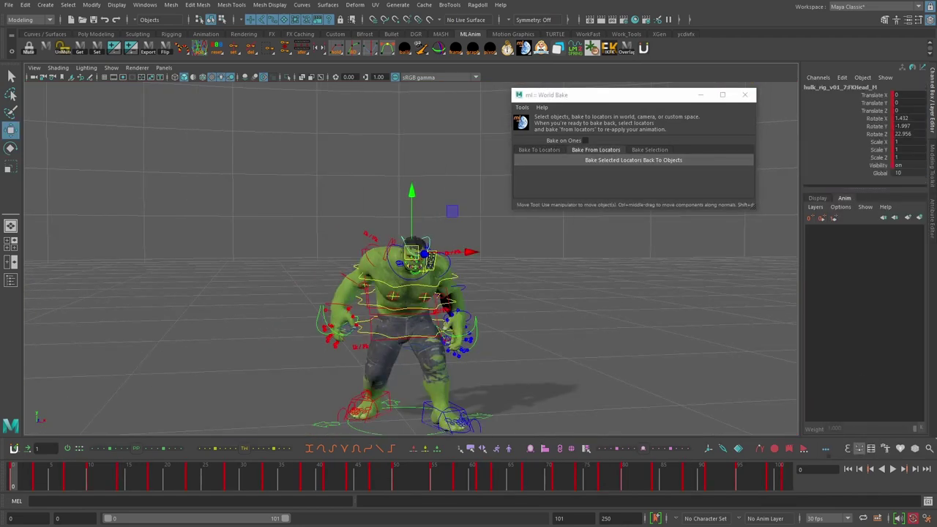
Select the neck and head controls together, store them as a NeckHead selection set, and clear their key at frame 3
left_click(892, 469)
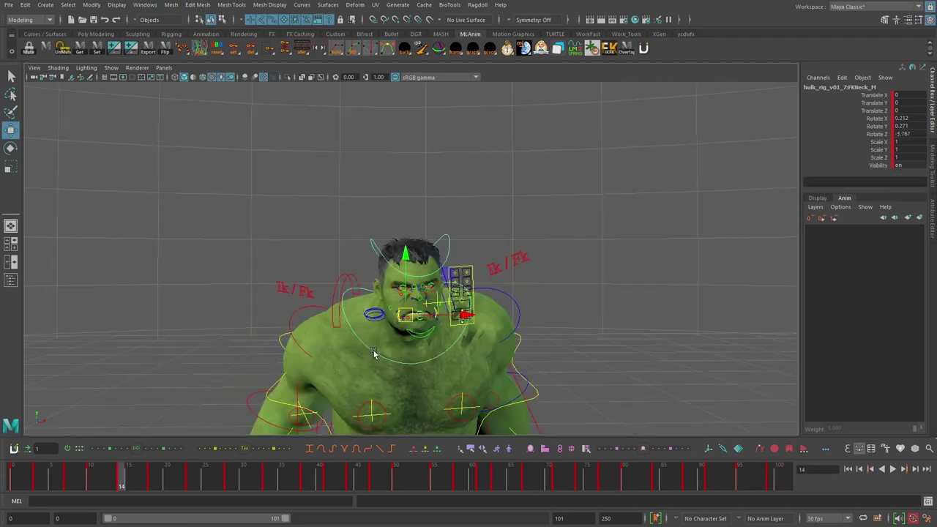
left_click(385, 262, "shift")
left_click_drag(366, 292, 377, 311, "alt")
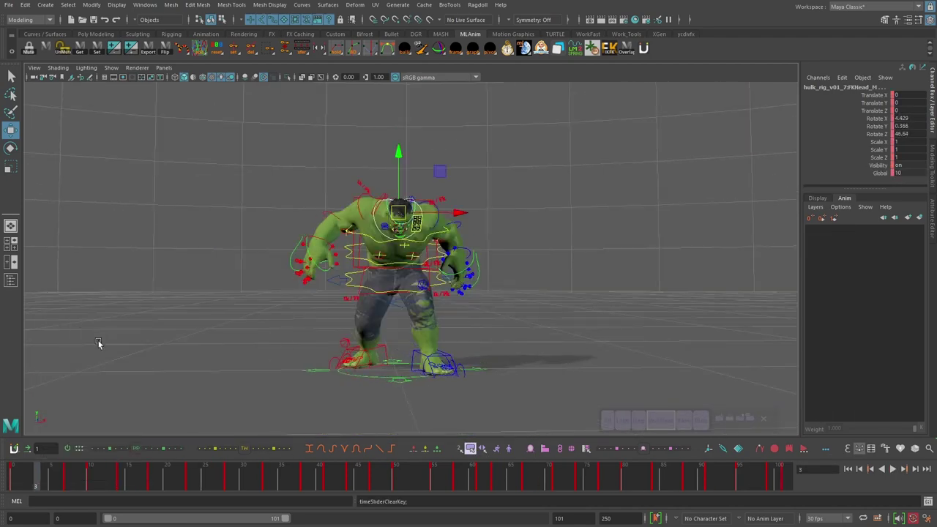
Rotate the neck and head controls at frame 7 so the face lifts forward in the crouch
key("e")
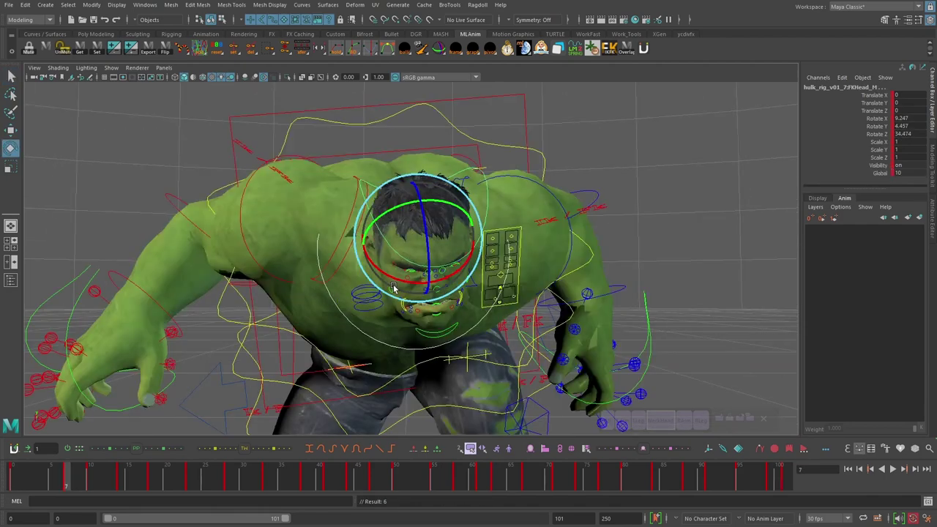
key("ctrl+z")
left_click_drag(393, 287, 453, 292, "alt")
key("e")
key("q")
left_click(431, 253)
key("e")
key("q")
left_click(399, 293)
key("e")
left_click_drag(441, 278, 391, 296)
key("q")
scroll(410, 293, "down", 5)
left_click(661, 420)
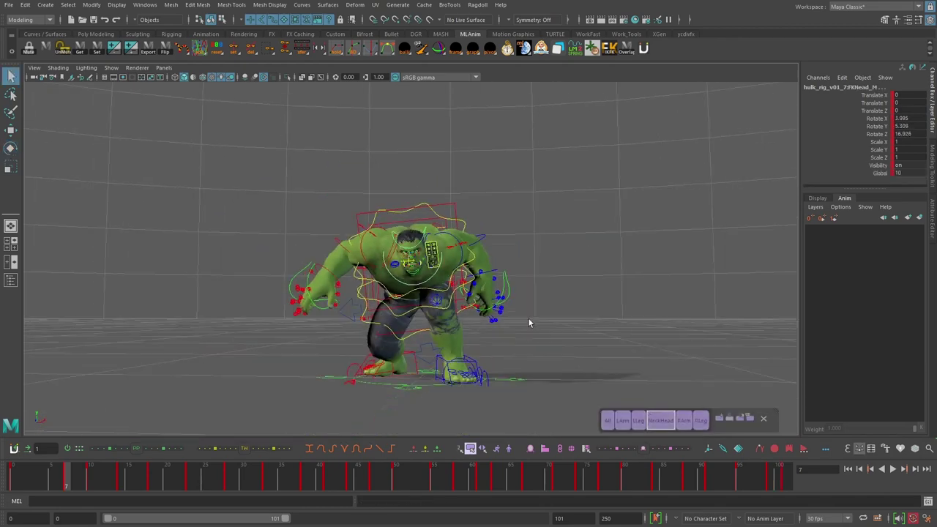
Step through the takeoff keys and rotate the head and neck controls at frame 11
key("alt+comma")
key("alt+comma")
key("alt+comma")
key("alt+period")
key("alt+period")
key("alt+period")
key("alt+1")
mouse_move(426, 268)
left_mouse_down("alt")
mouse_move(408, 233)
mouse_move(454, 245)
mouse_move(421, 282)
left_mouse_up("alt")
key("period")
key("comma")
key("period")
key("period")
key("alt+1")
key("e")
left_click_drag(446, 149, 428, 213)
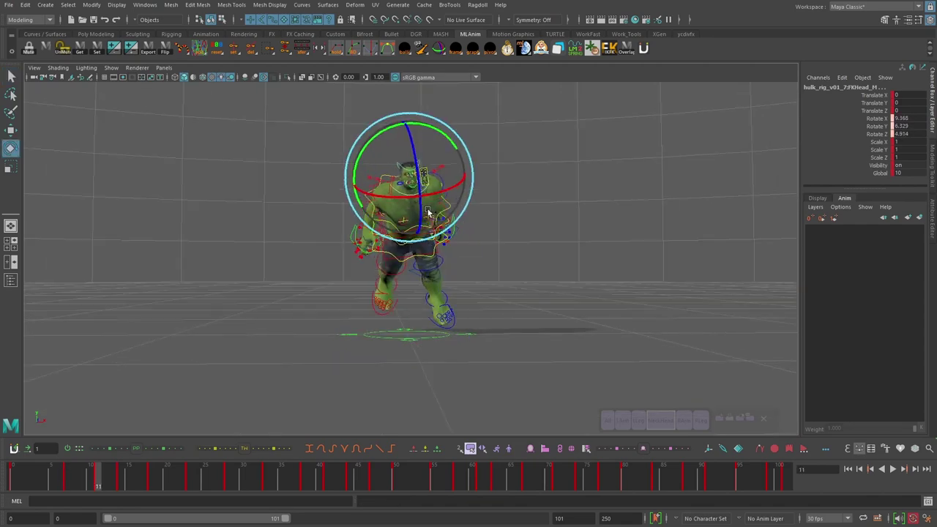
key("q")
Compare the neighbouring takeoff keys and refine the neck and head rotation around them
key("alt+1")
key("alt+comma")
key("alt+comma")
key("alt+comma")
key("alt+period")
key("alt+period")
key("alt+period")
key("e")
left_click_drag(418, 256, 420, 272)
scroll(445, 240, "down", 3)
key("comma")
left_click_drag(445, 240, 395, 290, "alt")
key("comma")
key("period")
key("alt+1")
key("e")
key("alt+1")
Replay from about frame 2 and readjust the NeckHead set's rotation near the start of the jump
left_click(24, 474)
key("alt+v")
key("comma")
left_click(660, 420)
left_click_drag(502, 314, 404, 221, "alt")
key("period")
left_click_drag(404, 221, 479, 242)
Step ahead along the jump, key the neck and head controls, and try clearing their key near frame 18
key("alt+comma")
key("alt+period")
key("alt+period")
key("alt+period")
key("alt+period")
key("alt+period")
key("alt+period")
key("alt+period")
key("alt+period")
key("alt+period")
key("s")
left_click(148, 479)
key("Delete")
Replay the rise and key the neck and head controls around frame 24
left_click(113, 484)
key("alt+v")
left_click_drag(478, 242, 440, 174, "alt")
key("s")
left_click(191, 483)
key("s")
key("period")
key("period")
key("comma")
key("comma")
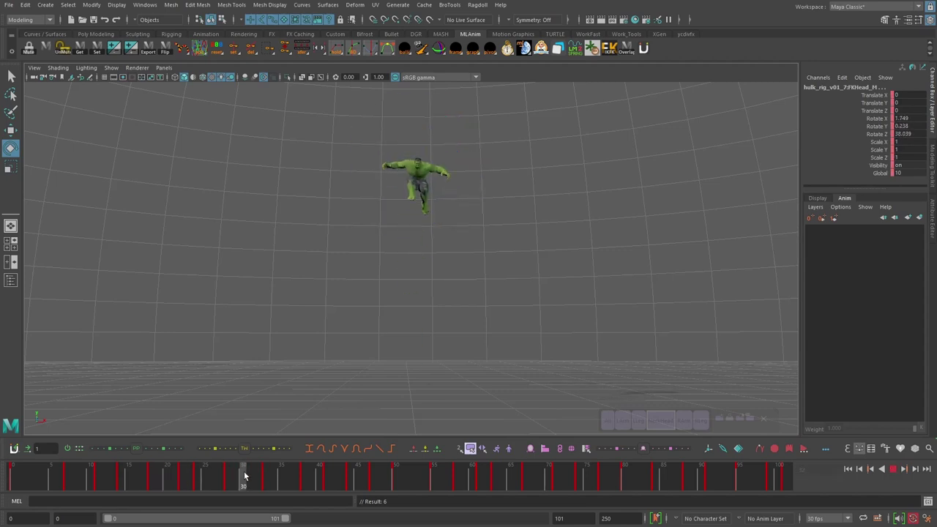
Rework the neck and head keys on the descent between frames 35 and 41, deleting the key near frame 38
key("period")
left_click_drag(405, 215, 452, 264, "alt")
left_click_drag(452, 264, 543, 296, "alt")
key("comma")
key("period")
key("comma")
key("q")
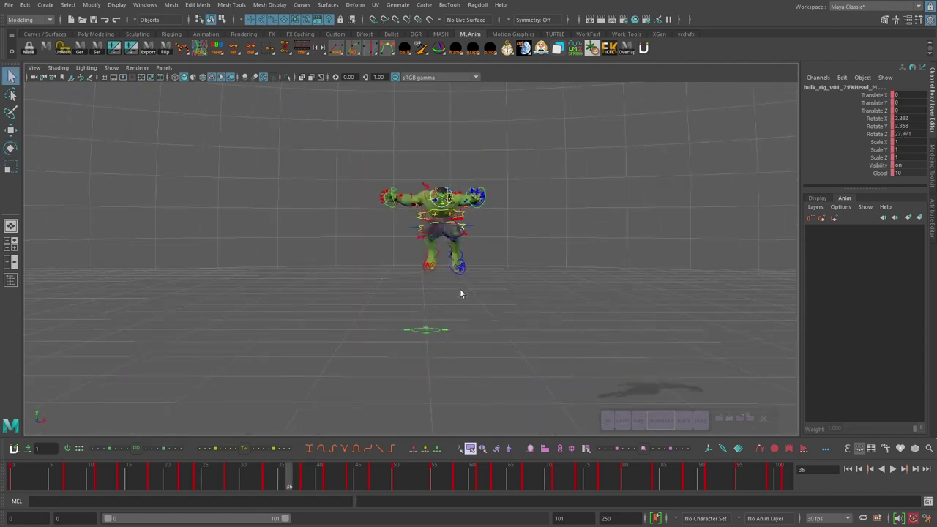
key("e")
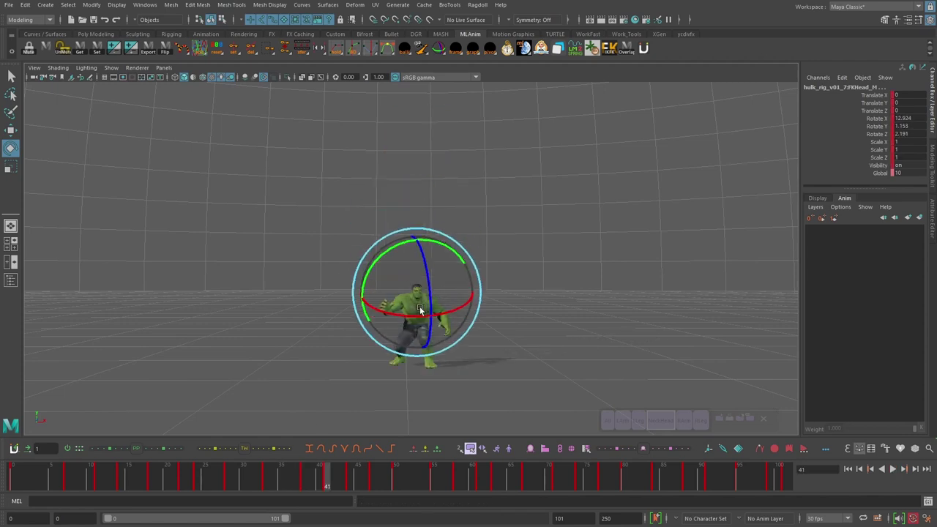
right_click(304, 474)
left_click(351, 331)
Check the head at frame 28 and replay the whole shot from the start
left_click(228, 474)
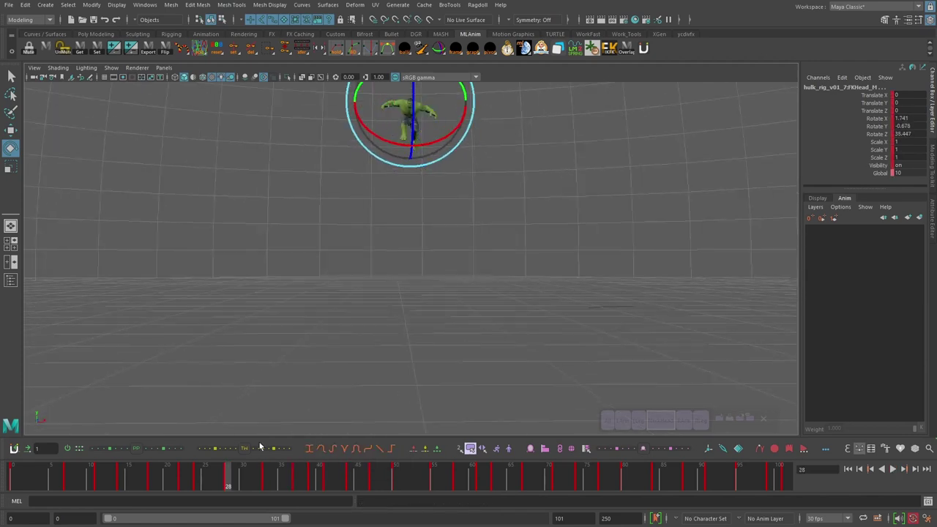
key("q")
left_click(848, 469)
left_click(892, 469)
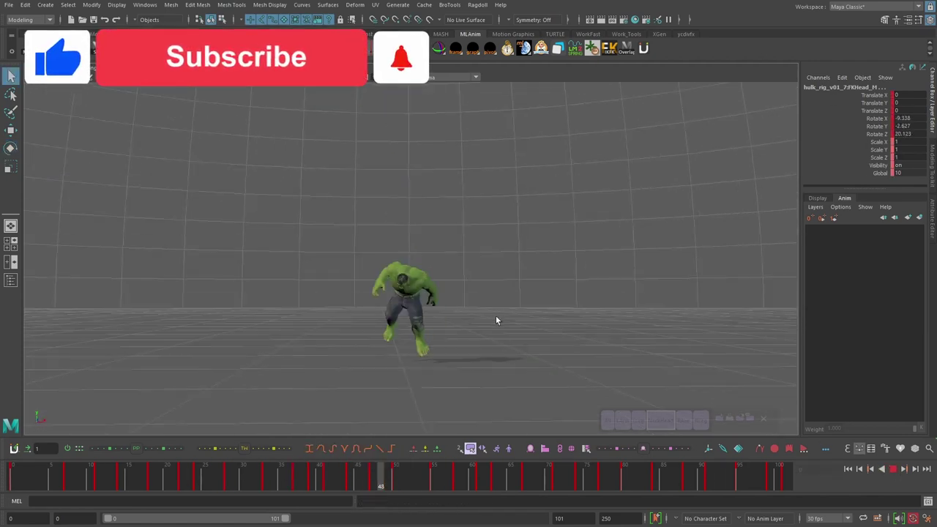
Rotate the neck and head controls at about frame 39, just before the landing
left_click(298, 474)
left_click_drag(366, 369, 469, 344, "alt")
key("e")
left_click_drag(539, 325, 449, 314, "alt")
left_click(312, 475)
left_click_drag(409, 234, 409, 252)
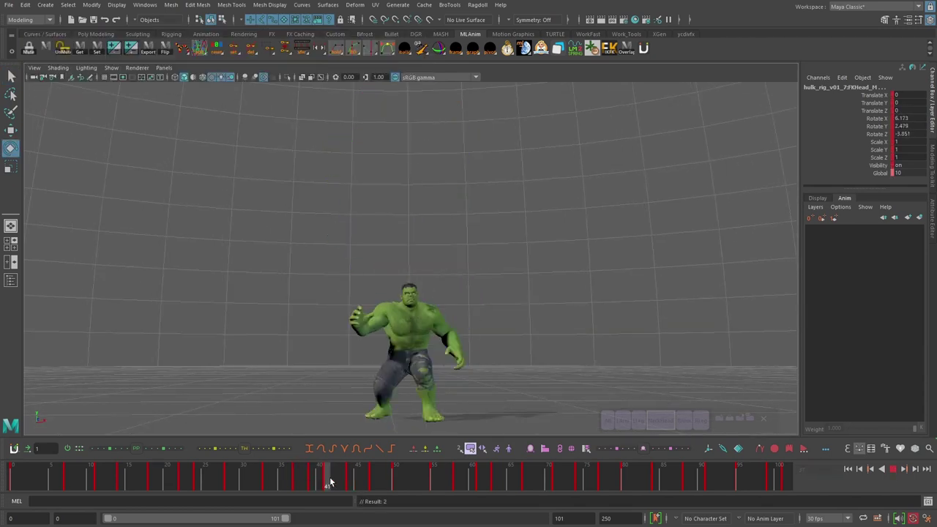
Rotate the neck and head controls at frame 47, comparing them against the landing pose at frame 44
left_click_drag(349, 481, 372, 475)
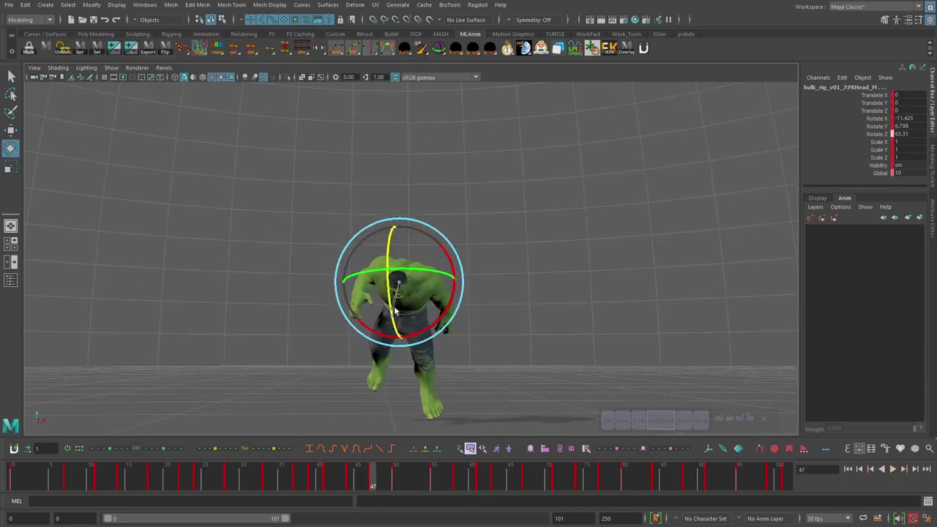
left_click(349, 477)
left_click_drag(432, 315, 458, 324, "alt")
left_click(372, 477)
left_click_drag(418, 296, 422, 312)
Adjust the neck and head rotation at frame 55 and rework the following keys around frames 57 and 60
left_click_drag(349, 483, 434, 482)
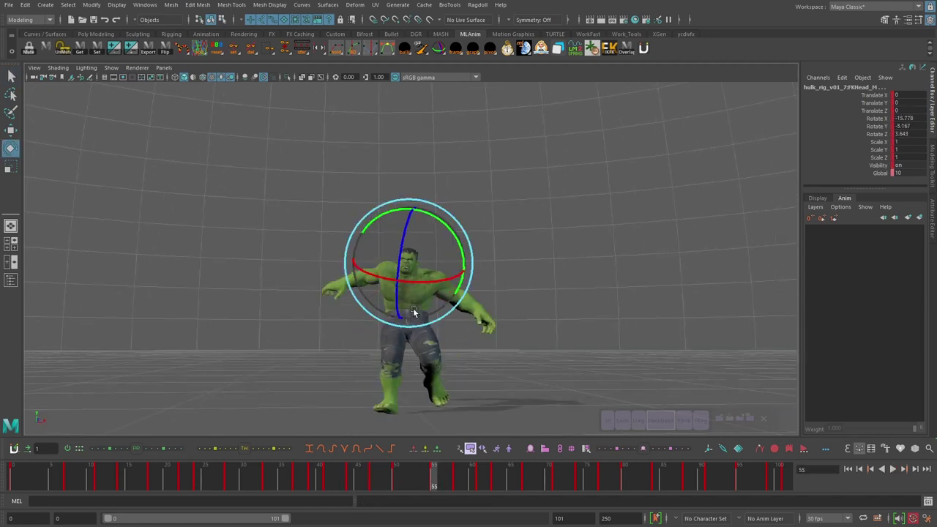
left_click_drag(412, 314, 414, 327)
left_click(431, 477)
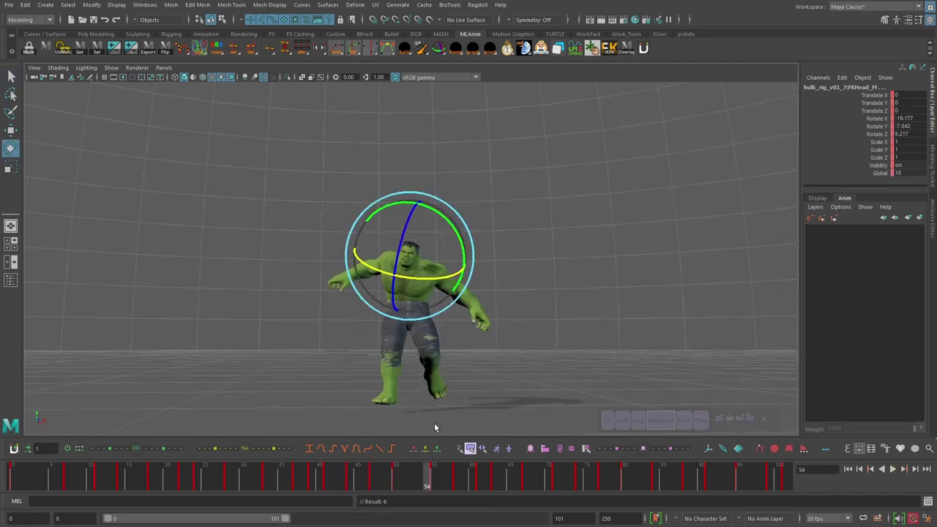
left_click(392, 477)
left_click_drag(393, 477, 472, 473)
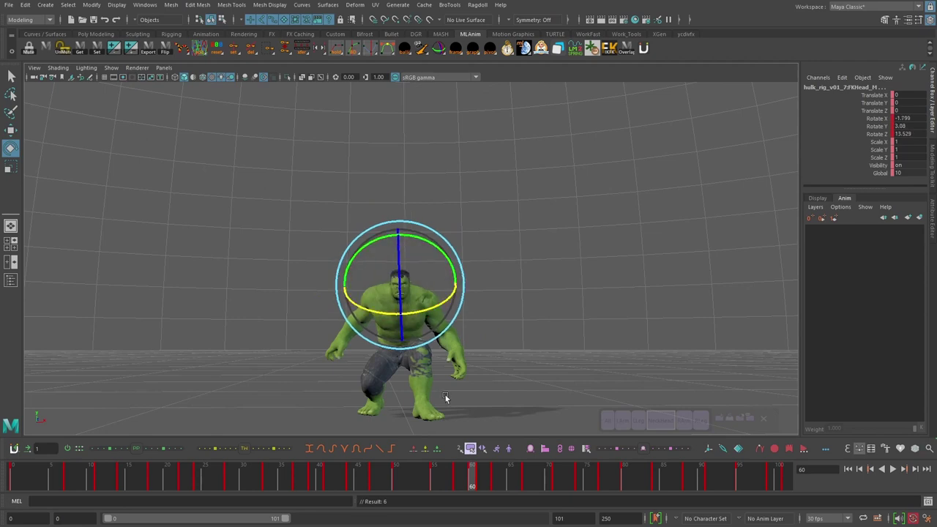
left_click(450, 485)
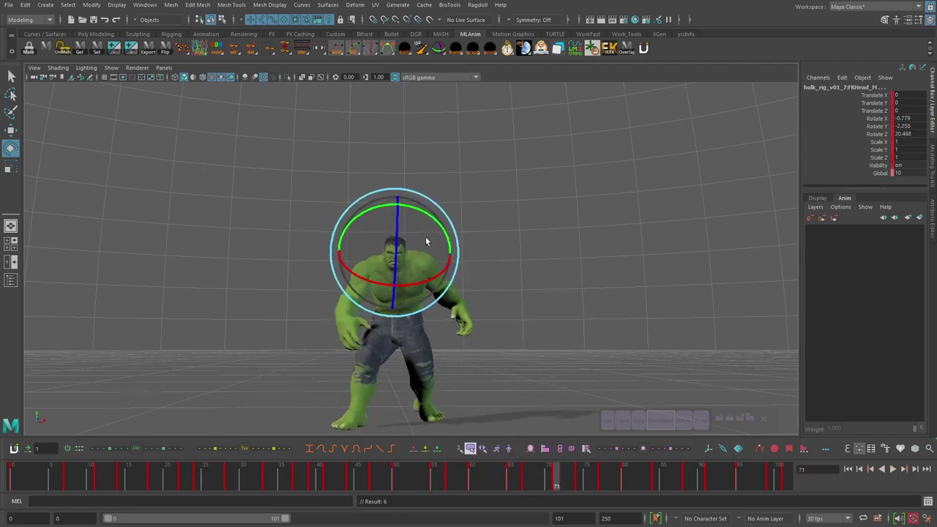
Play back the shot and compare the head's orientation around frames 71 and 74
key("alt+v")
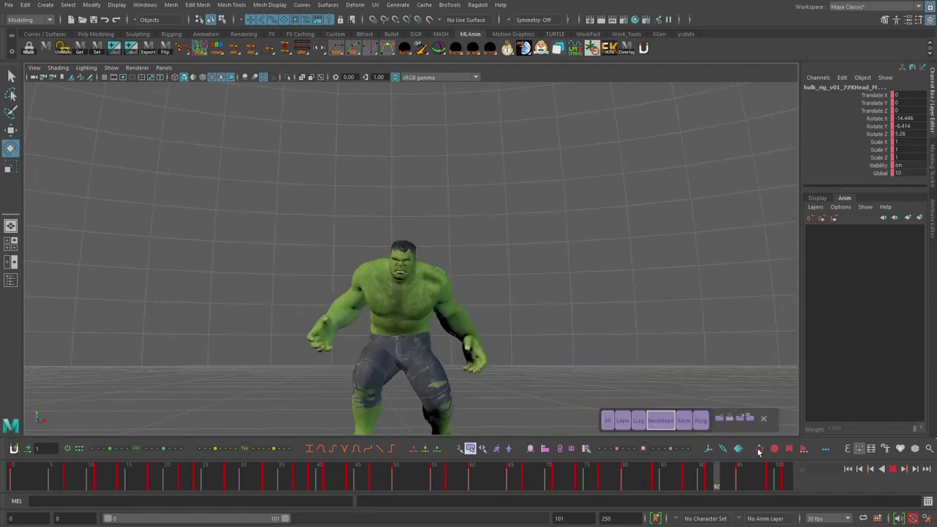
left_click(577, 466)
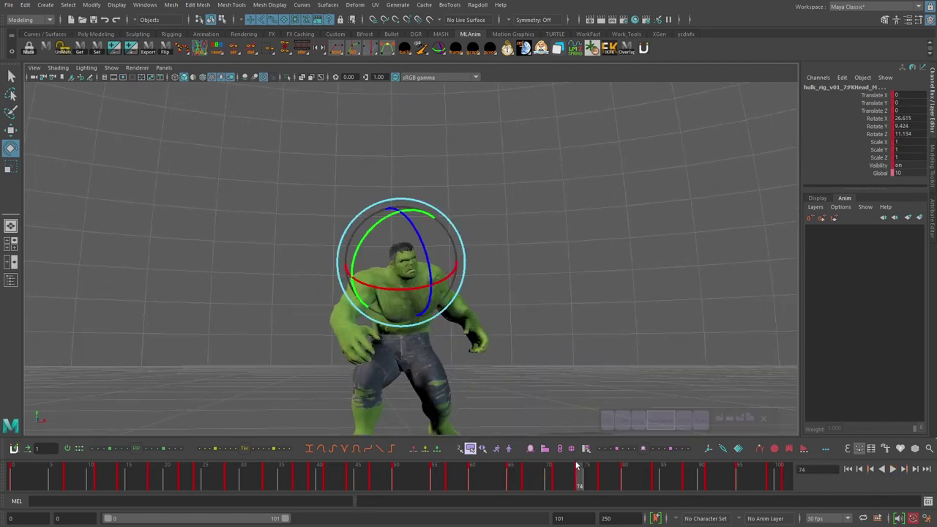
mouse_move(577, 465)
left_mouse_down()
mouse_move(509, 480)
mouse_move(554, 472)
mouse_move(522, 476)
mouse_move(552, 479)
mouse_move(451, 485)
mouse_move(572, 476)
left_mouse_up()
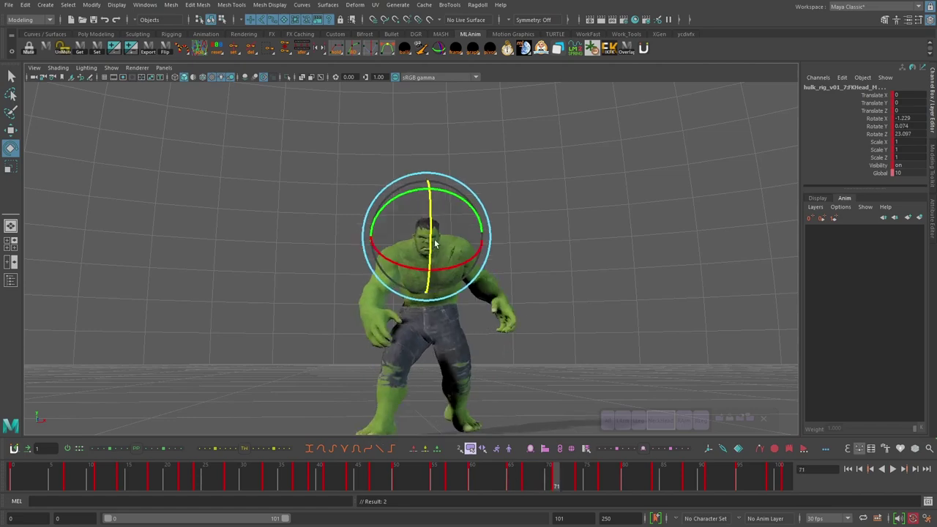
Step frame by frame between about frames 65 and 82 to examine the head's motion around the turn
key("alt+comma")
key("alt+comma")
key("alt+comma")
key("alt+comma")
key("alt+comma")
key("alt+comma")
key("alt+period")
key("alt+period")
key("alt+period")
key("alt+period")
key("alt+period")
key("alt+period")
key("alt+period")
key("alt+period")
key("alt+period")
key("alt+period")
key("alt+period")
key("alt+period")
key("alt+period")
key("alt+period")
key("alt+period")
key("alt+period")
key("alt+period")
key("alt+comma")
key("alt+comma")
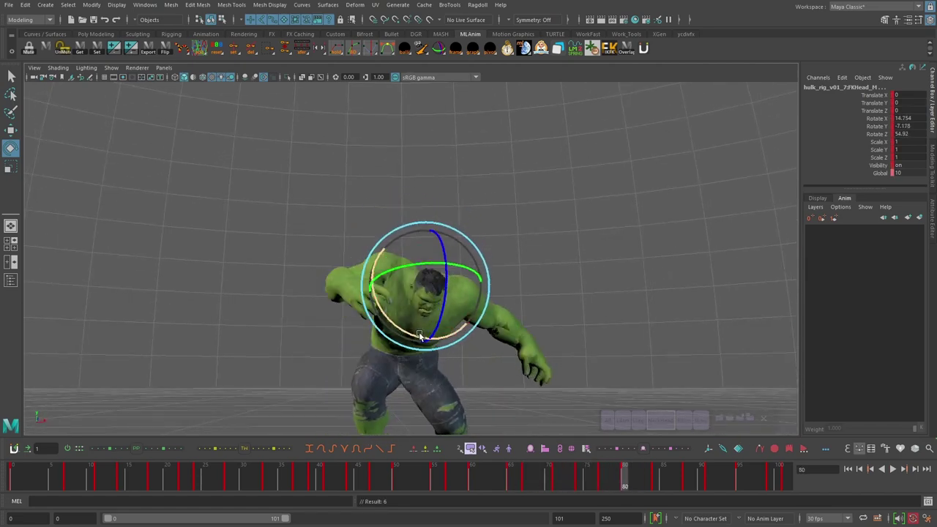
Delete the neck and head keys at about frames 77 and 74
left_click_drag(558, 478, 466, 479)
right_click(602, 482)
left_click(622, 326)
left_click(579, 480)
right_click(582, 481)
left_click(607, 329)
Replay the shot and set a key on the head control at frame 80
left_click(893, 470)
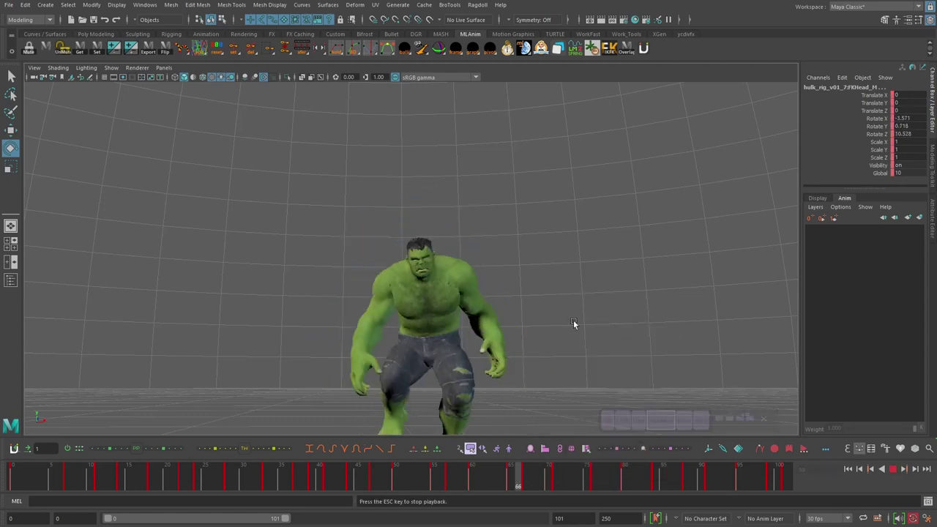
left_click_drag(540, 475, 624, 480)
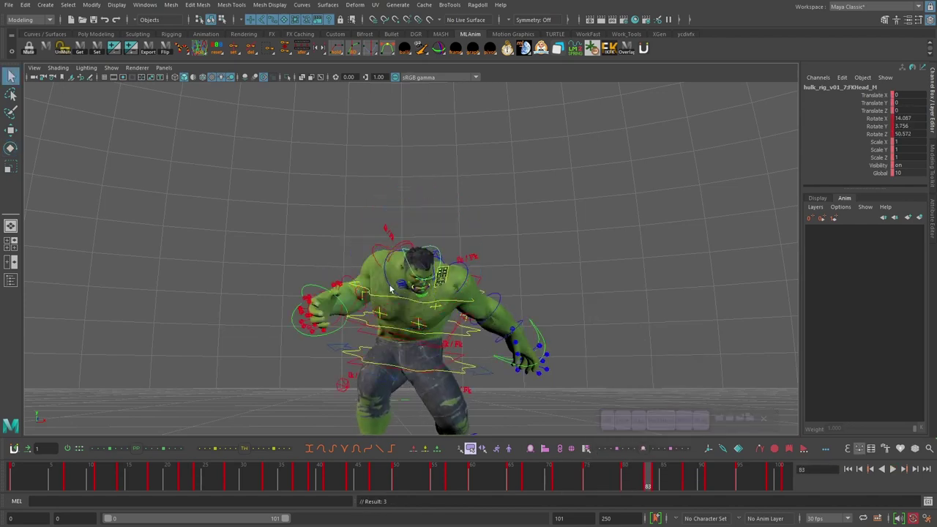
left_click_drag(648, 477, 624, 480)
key("s")
scroll(485, 300, "down", 3)
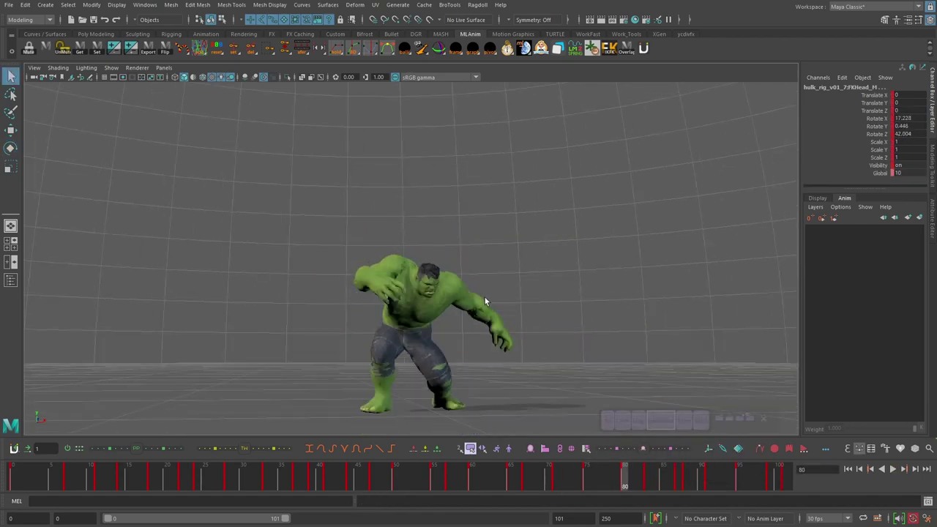
key("e")
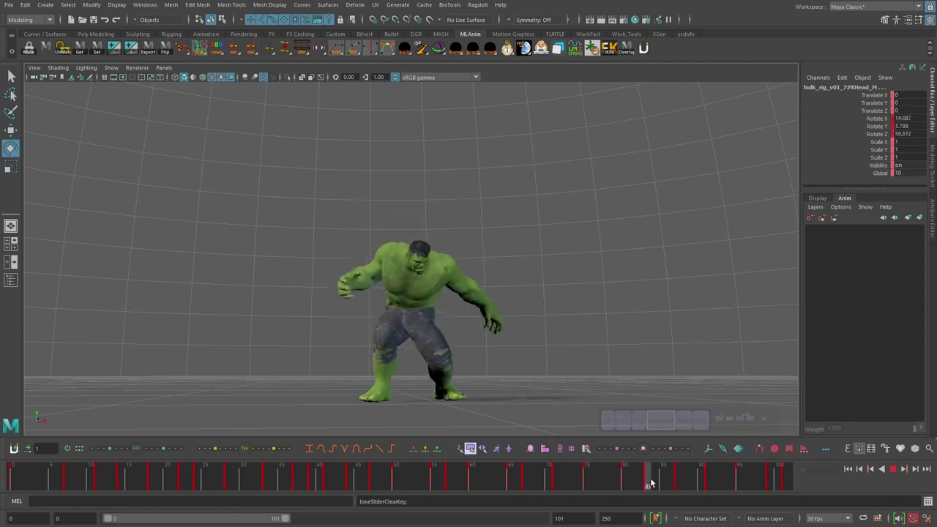
Play the shot with the full body in view to check the head motion
left_click(893, 469)
left_click(893, 469)
left_click_drag(558, 335, 560, 358, "alt")
scroll(560, 359, "down", 3)
scroll(556, 350, "up", 4)
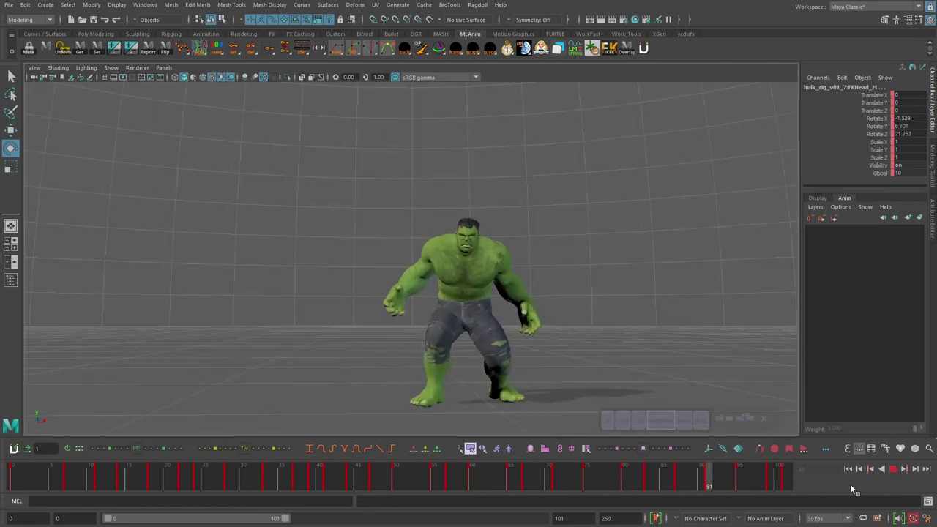
Reselect the neck and head controls, rework their rotation after about frame 69 and replay the shot
mouse_move(529, 479)
left_mouse_down()
mouse_move(611, 482)
mouse_move(542, 484)
left_mouse_up()
left_click(669, 425)
key("e")
left_click(893, 471)
scroll(575, 247, "up", 4)
left_click(893, 469)
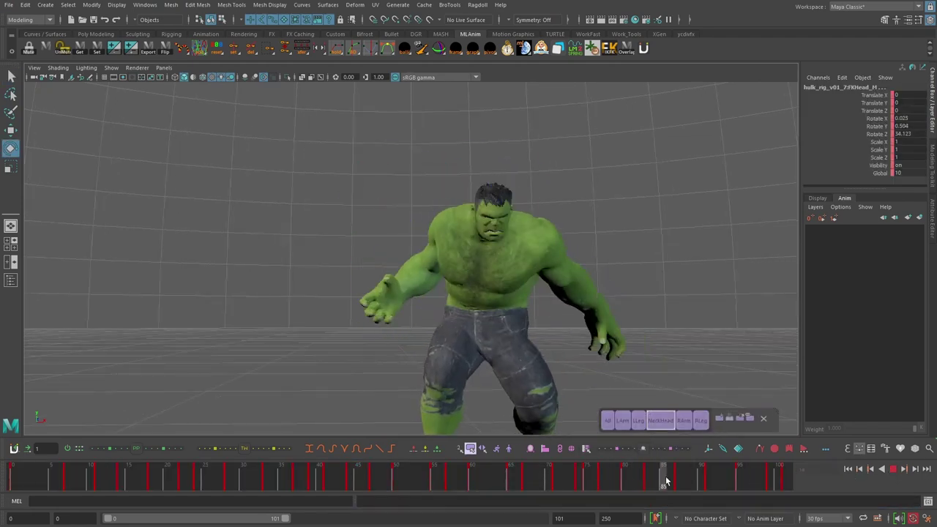
Select the jaw control and open the mouth at frame 87 by rotating and translating the jaw
left_click_drag(665, 479, 694, 479)
scroll(539, 225, "up", 3)
key("q")
left_click(484, 227)
left_click_drag(618, 474, 680, 480)
scroll(580, 252, "up", 3)
key("e")
key("s")
left_click_drag(492, 184, 494, 203)
key("w")
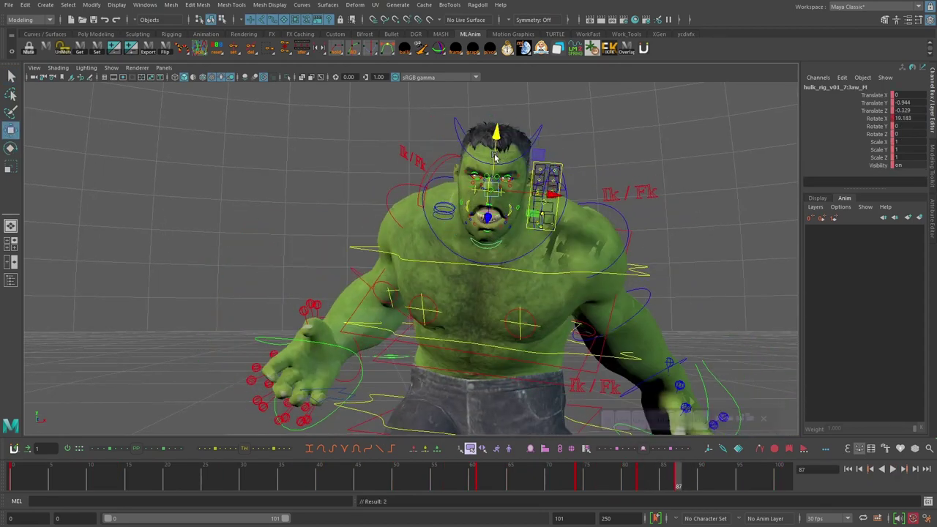
left_click_drag(495, 158, 500, 199, "alt")
key("w")
left_click(643, 65)
left_click_drag(677, 479, 678, 477)
Compare the frames before the jaw key at 87 and rotate the jaw at frame 85
key("e")
key("alt+comma")
key("alt+comma")
key("alt+comma")
key("alt+comma")
key("alt+period")
key("alt+period")
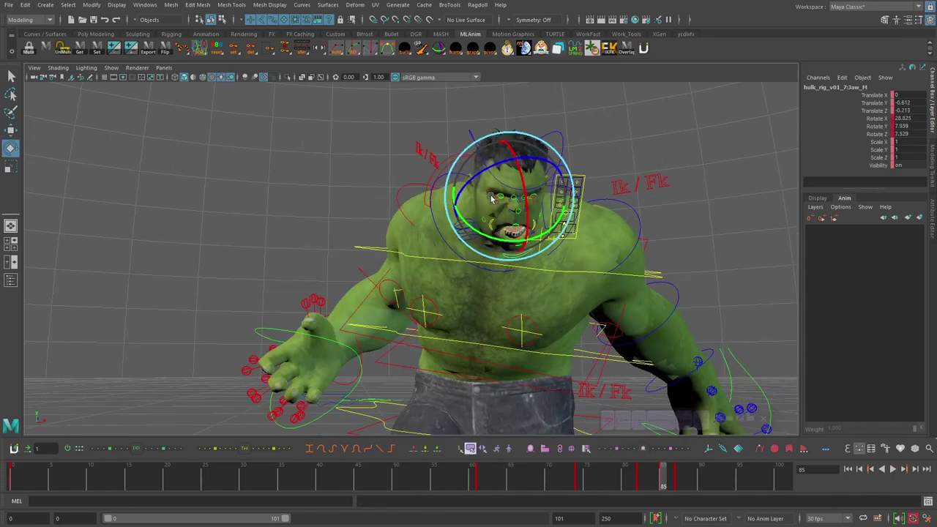
left_click_drag(497, 180, 496, 188)
Rotate the jaw closed through frames 90 and 94, and play back the result
left_click_drag(688, 478, 731, 478)
key("e")
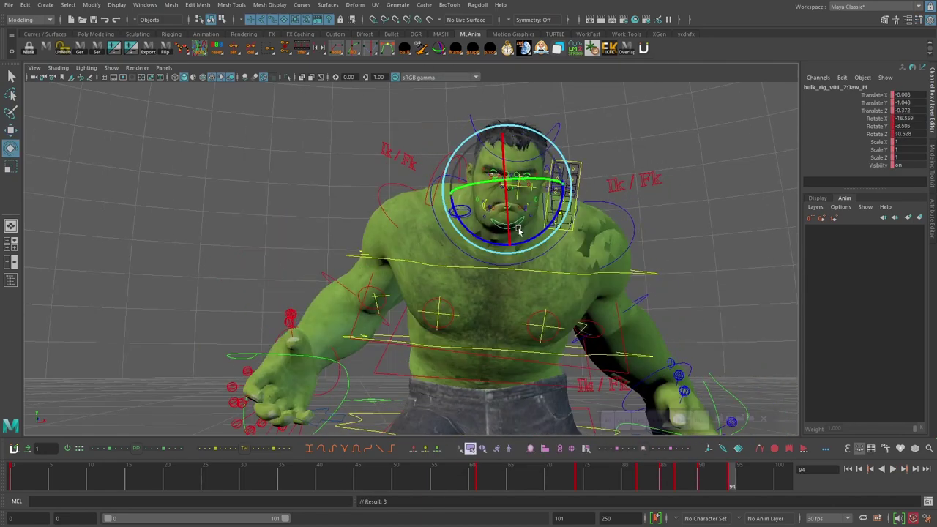
left_click_drag(519, 230, 523, 212)
left_click_drag(660, 481, 762, 479)
key("alt+v")
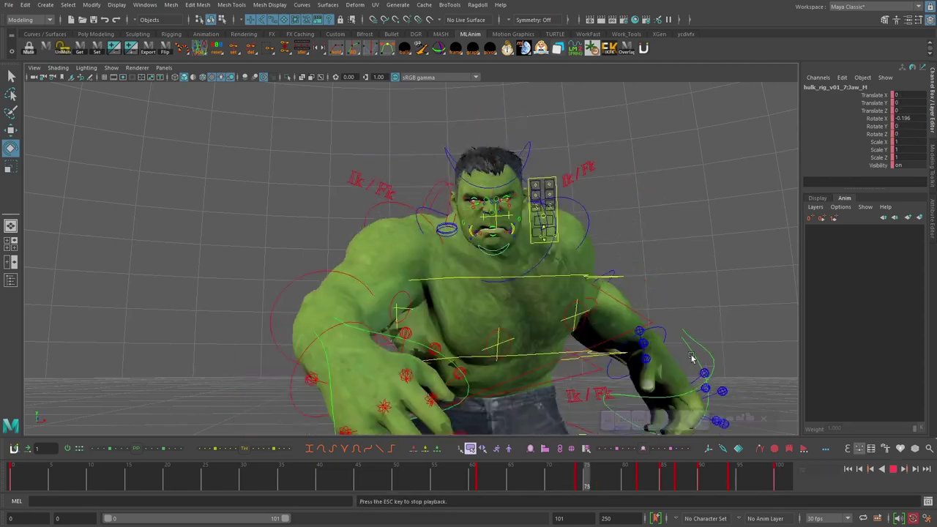
Review the jaw motion without the rig controls and reset the jaw's X, Y and Z translation to 0 at frame 100
key("alt+1")
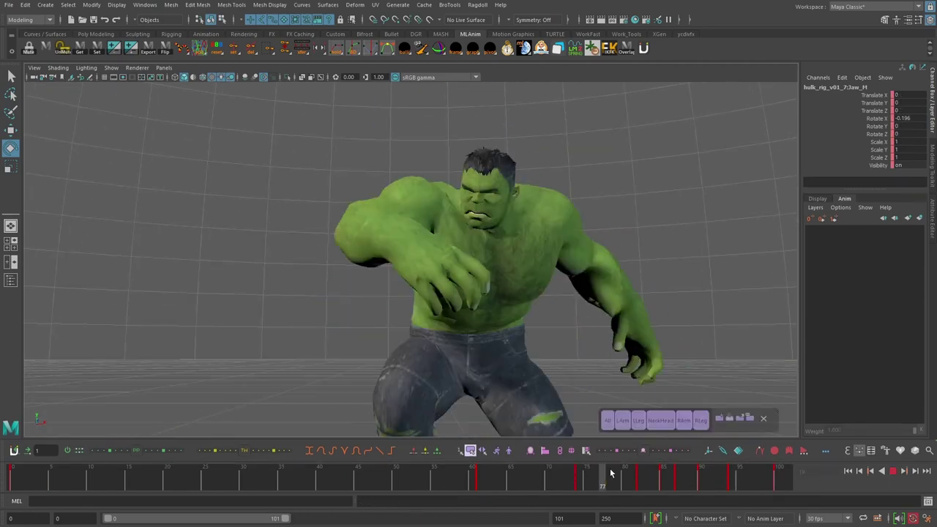
left_click_drag(611, 475, 707, 479)
key("alt+1")
left_click_drag(469, 242, 580, 177, "alt")
key("w")
key("period")
key("period")
left_click_drag(907, 94, 915, 102)
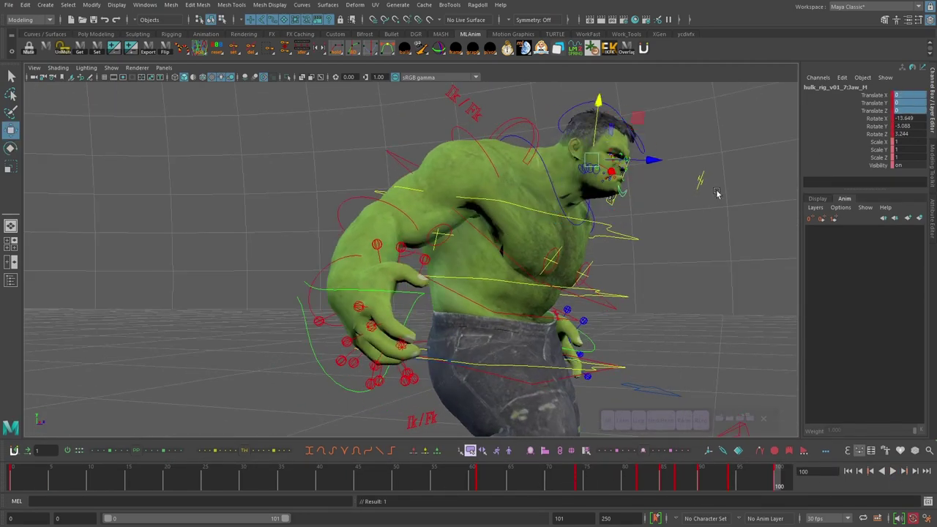
Compare the jaw with its preceding key and lower it along Y at frame 100
left_click_drag(716, 192, 568, 196, "alt")
key("e")
key("comma")
key("w")
key("period")
middle_click_drag(591, 168, 591, 180)
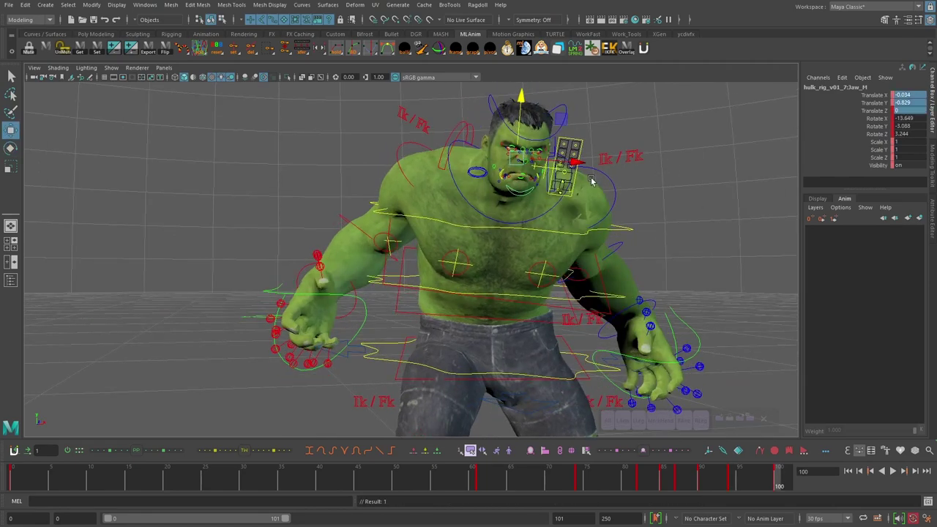
Replay the shot with the rig controls hidden to check the jaw's closing motion
key("comma")
key("comma")
key("alt+1")
key("alt+v")
left_click(729, 274)
right_click_drag(730, 273, 681, 366, "alt")
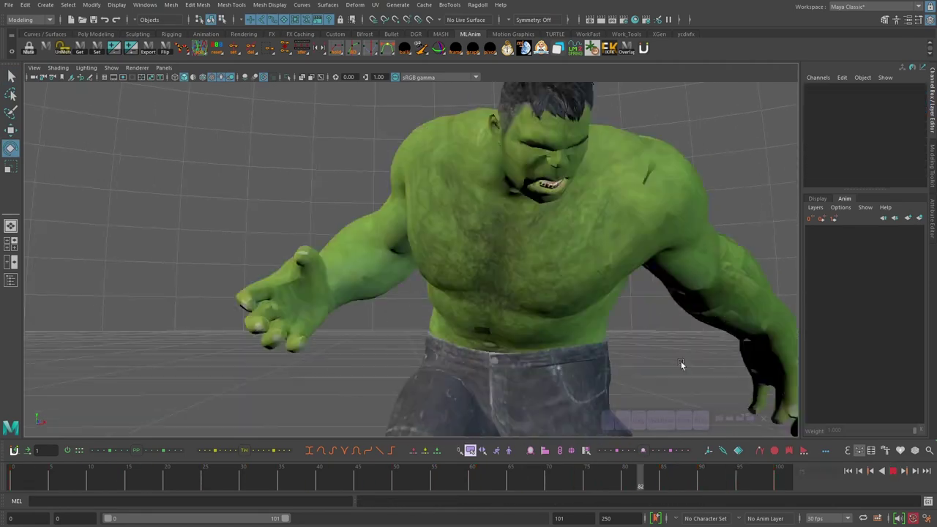
key("alt+v")
key("alt+1")
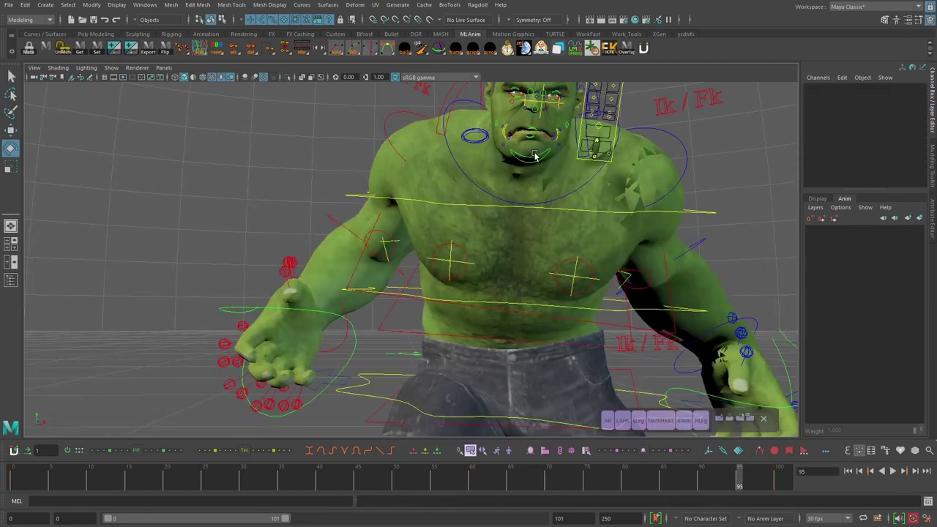
Refine the jaw's translation and rotation at frame 100 and replay the shot from farther away
left_click(534, 156)
key("period")
key("w")
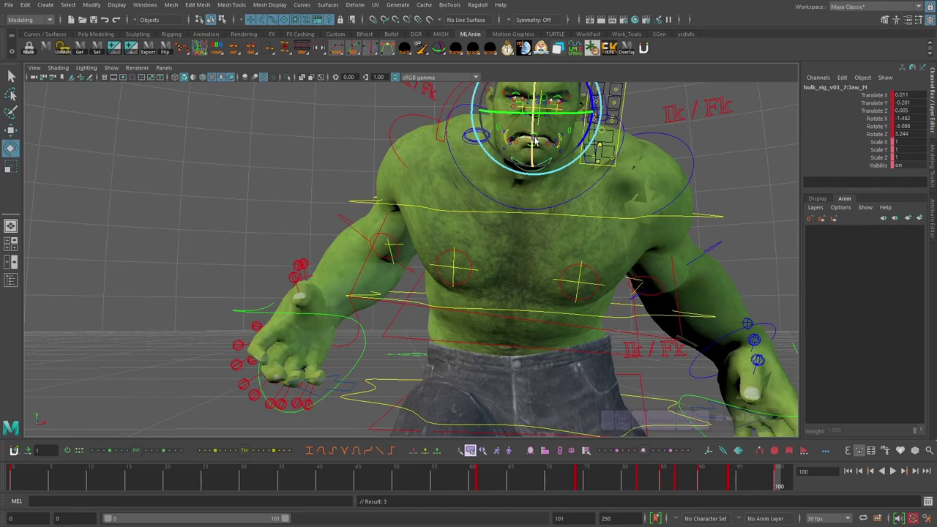
key("alt+1")
key("alt+v")
right_click_drag(670, 270, 667, 453, "alt")
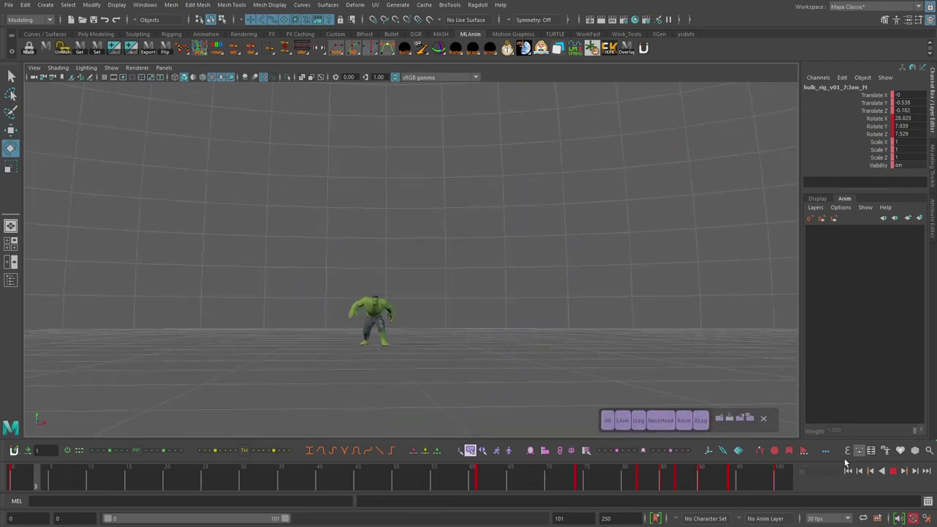
left_click(892, 472)
Show the rig controls near frame 88 and select the mouth control on the face panel for moving
left_click_drag(642, 479, 686, 477)
key("alt+1")
key("q")
left_click(549, 221)
right_click_drag(498, 292, 616, 189, "alt")
key("q")
left_click(317, 206)
key("w")
left_click(915, 146)
left_click(680, 185)
left_click(615, 195)
Undo a trial move of the mouth control, key it at frame 83 and reshape the mouth at frame 88
left_click_drag(663, 187, 635, 174)
key("ctrl+z")
left_click_drag(685, 478, 648, 479)
key("s")
key("alt+period")
key("alt+period")
key("alt+period")
key("alt+period")
key("alt+period")
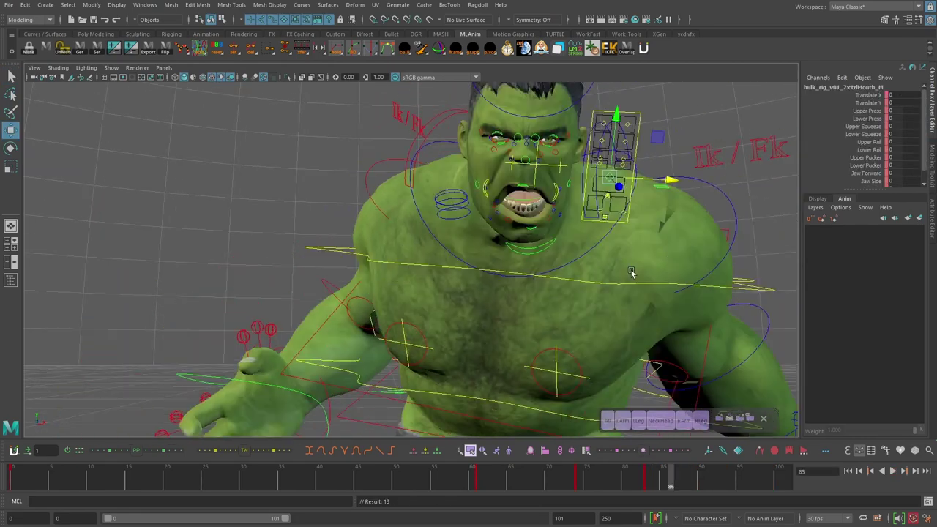
left_click_drag(601, 175, 623, 183)
Reposition the mouth control at frames 94 and 100
left_click_drag(686, 479, 732, 480)
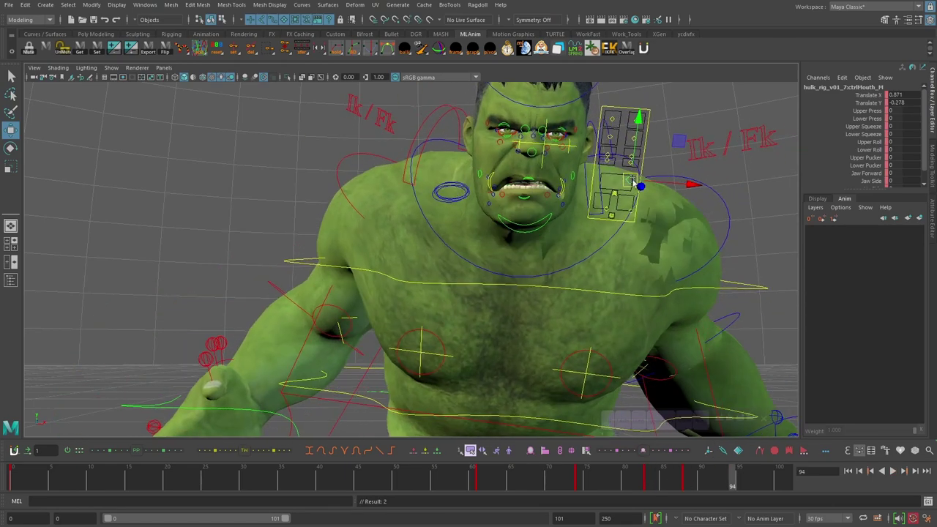
left_click_drag(617, 175, 616, 177)
mouse_move(732, 480)
left_mouse_down()
mouse_move(721, 480)
mouse_move(732, 480)
left_mouse_up()
right_click_drag(607, 165, 680, 132, "alt")
middle_click_drag(680, 132, 559, 216, "alt")
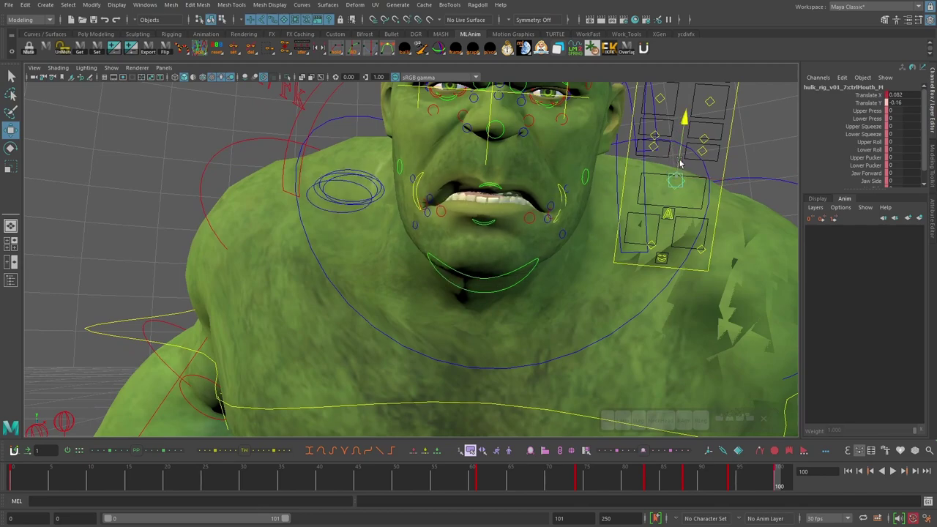
left_click_drag(778, 480, 775, 481)
Replay the shot from a wider view with the rig controls hidden to check the mouth shapes
right_click_drag(659, 366, 474, 441, "alt")
key("alt+v")
key("alt+1")
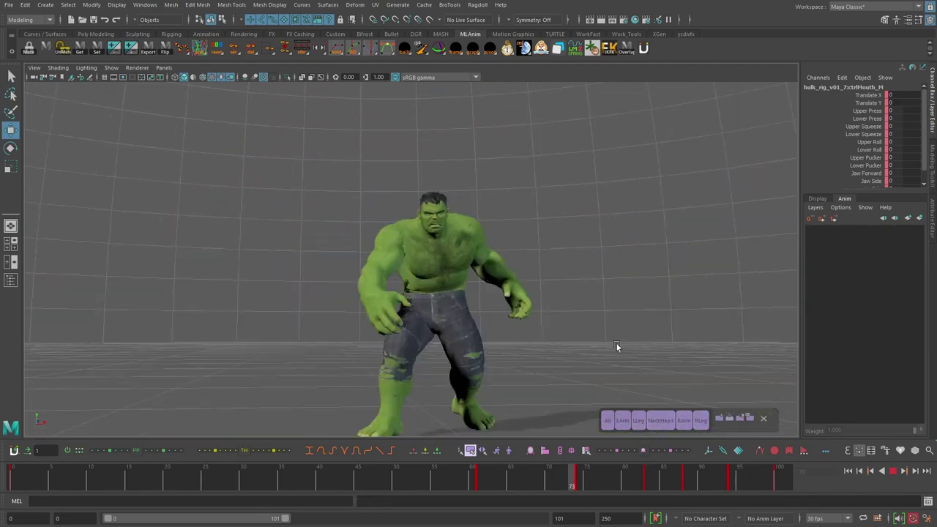
Select the jaw control and adjust its rotation at frames 87 and 82
key("alt+v")
right_click_drag(439, 311, 502, 268, "alt")
key("alt+1")
left_click(455, 222)
key("e")
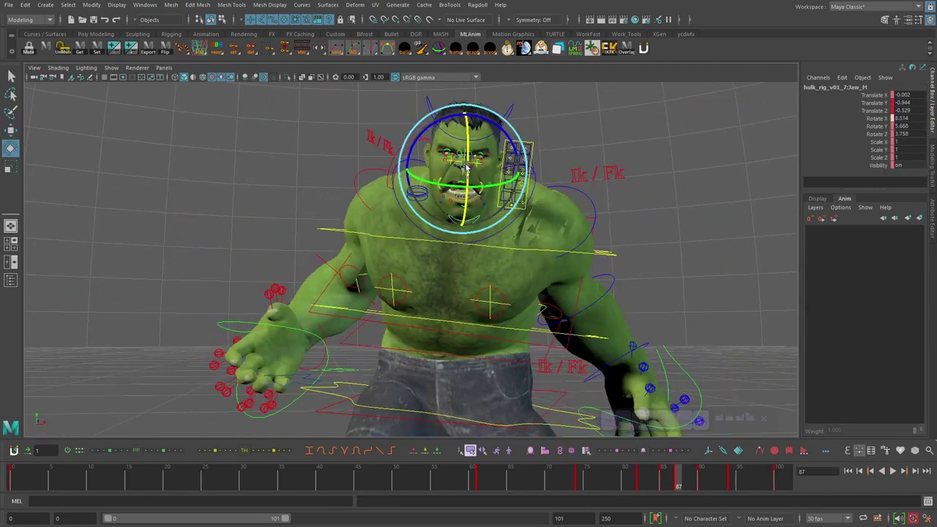
left_click(637, 480)
left_click_drag(472, 186, 475, 196)
Check the jaw keys from frame 87 to 94, rotate the jaw slightly at frame 90 and replay the shot
left_click(700, 479)
left_click(729, 477)
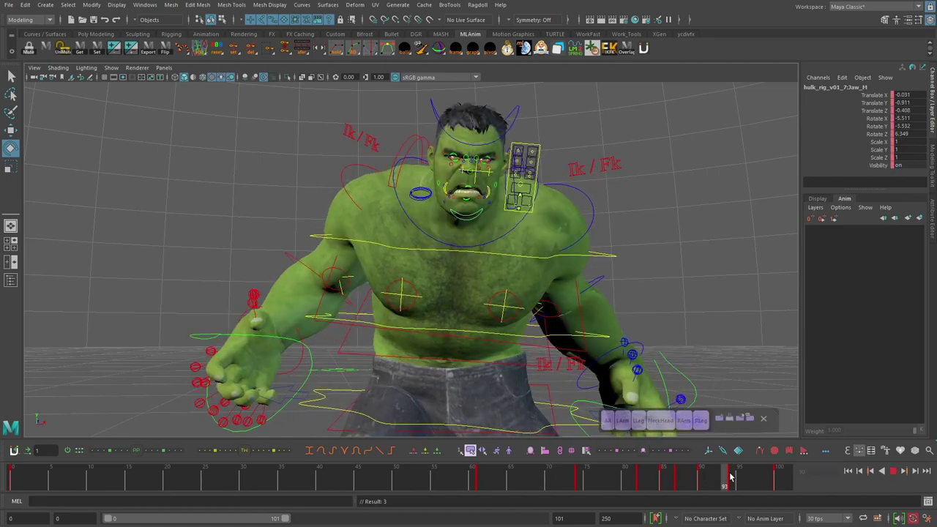
key("alt+v")
left_click(688, 476)
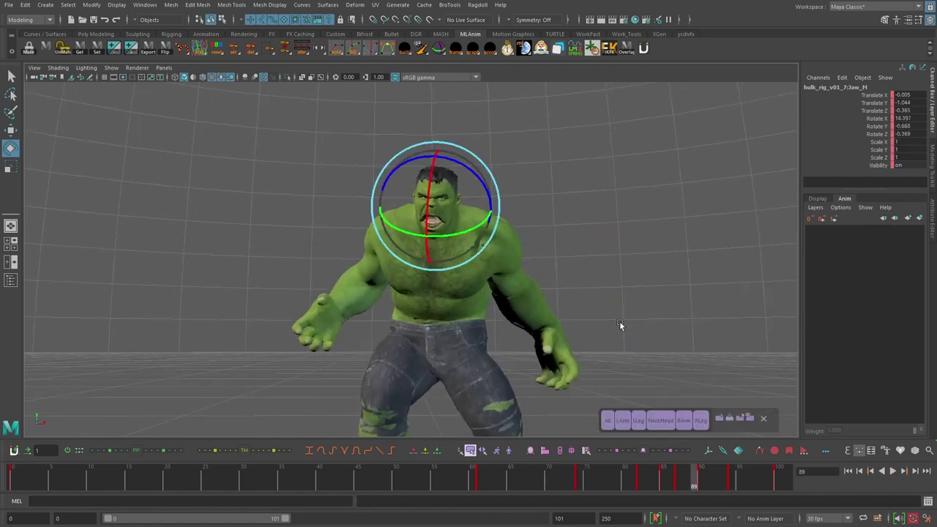
left_click(681, 479)
left_click(700, 479)
left_click_drag(432, 197, 432, 199)
left_click(731, 476)
key("alt+1")
key("q")
key("alt+v")
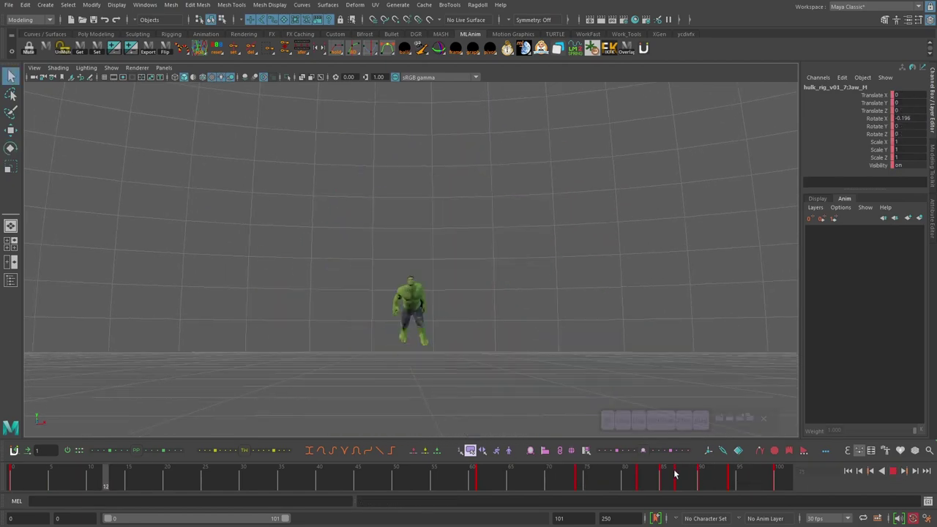
Select the lower lip control and key it at frame 83
left_click(693, 477)
left_click(453, 228)
key("w")
key("f")
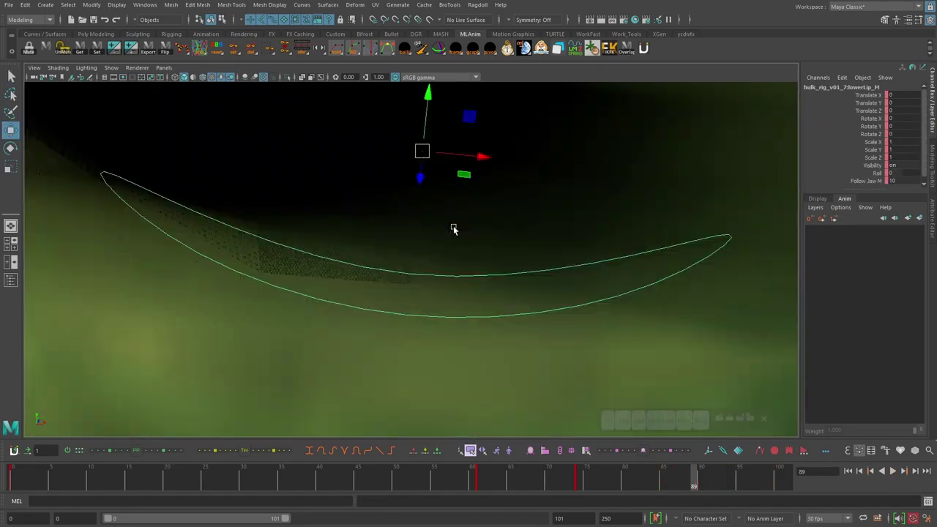
scroll(454, 229, "down", 10)
left_click_drag(453, 229, 469, 263, "alt")
key("4")
key("6")
left_click(634, 475)
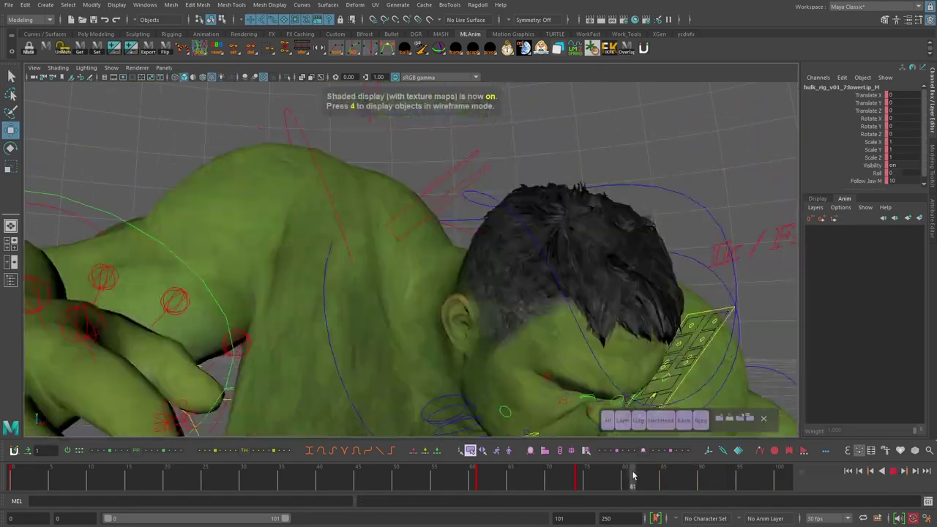
left_click(644, 476)
key("s")
Raise the lower lip control at frame 87, adjust it at frames 92 and 90, and replay the shot
left_click(679, 476)
left_click_drag(417, 222, 417, 210)
key("alt+v")
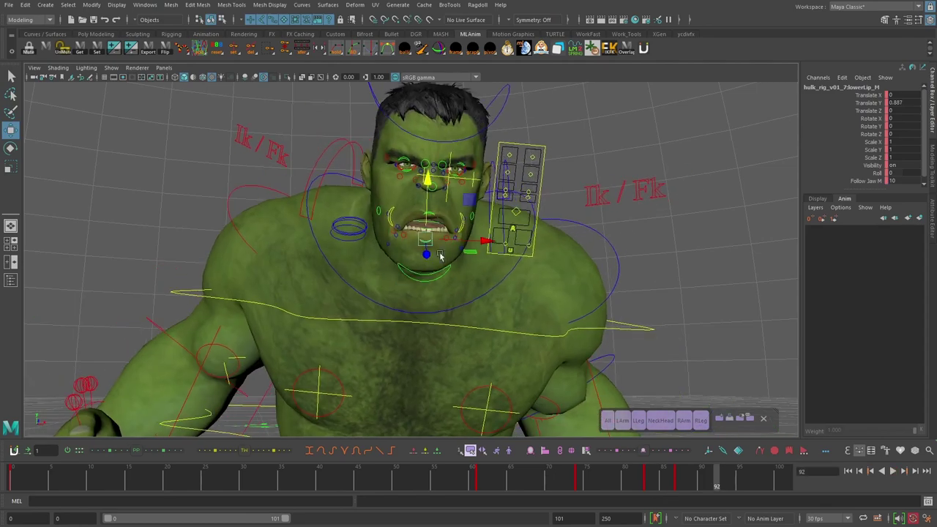
left_click(717, 477)
left_click(700, 477)
left_click_drag(432, 244, 437, 257)
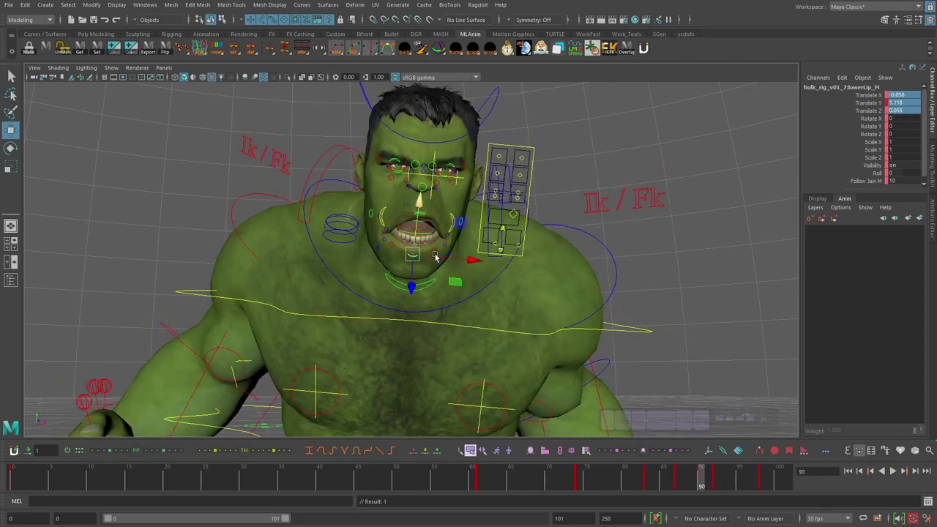
left_click(892, 471)
Inspect the face from the side at frame 87 and adjust the controls around the upper mouth
left_click(675, 475)
right_click_drag(439, 212, 539, 188, "alt")
key("q")
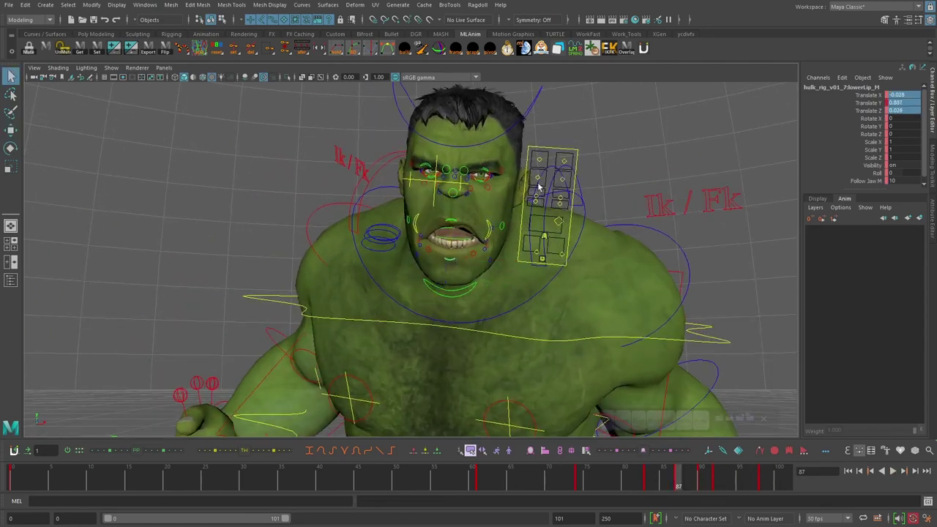
left_click(451, 220)
left_click_drag(452, 222, 539, 236, "alt")
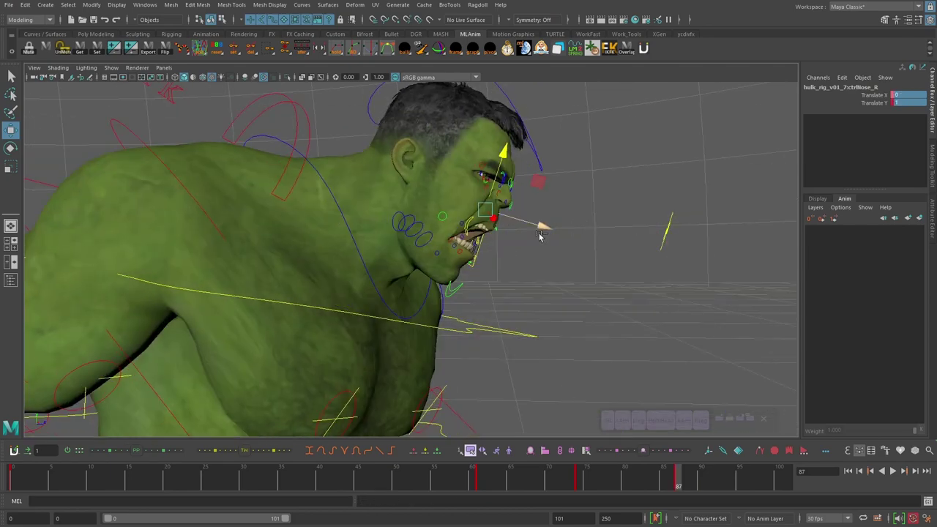
right_click_drag(539, 236, 561, 231, "alt")
left_click_drag(488, 215, 425, 225, "alt")
left_click(474, 289)
mouse_move(558, 245)
left_mouse_down("alt")
mouse_move(634, 238)
mouse_move(446, 233)
left_mouse_up("alt")
key("6")
key("e")
left_click_drag(468, 209, 471, 235)
Reposition the mouth control slightly sideways at frame 87
key("q")
mouse_move(618, 192)
left_mouse_down("alt")
mouse_move(553, 188)
mouse_move(611, 196)
left_mouse_up("alt")
left_click(603, 201)
key("w")
left_click_drag(626, 198, 615, 195)
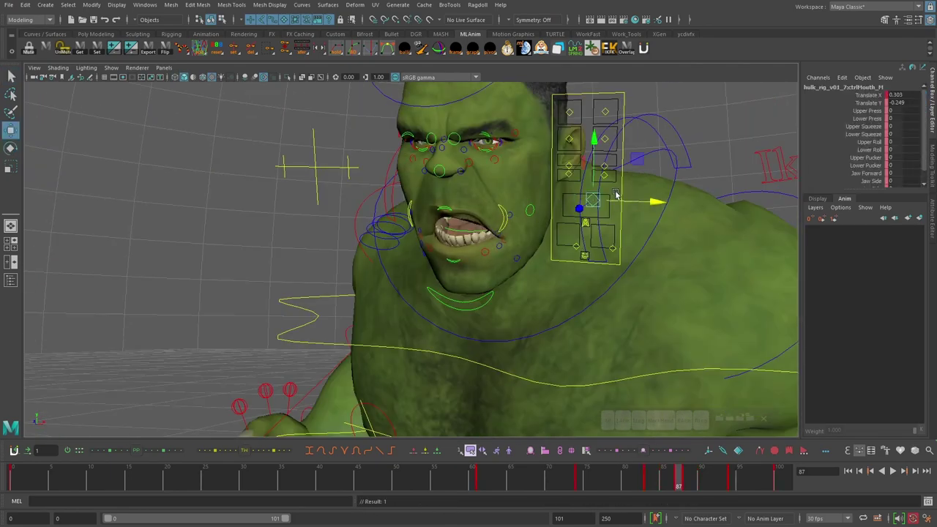
left_click_drag(541, 223, 604, 227, "alt")
left_click(614, 212)
key("q")
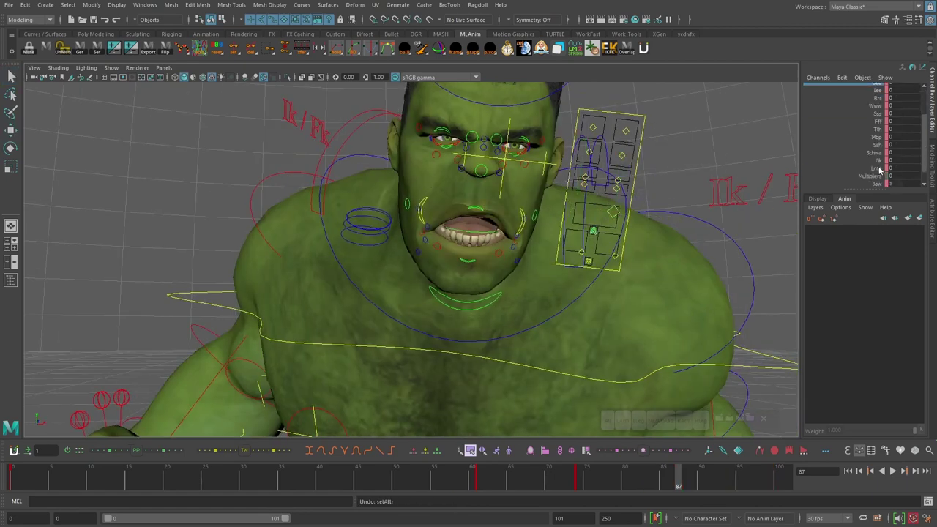
Try to move the lower teeth control at frame 92, then undo the move
left_click_drag(675, 491, 723, 480)
key("alt+comma")
key("4")
left_click(505, 221)
key("6")
left_click_drag(506, 183, 506, 165)
key("ctrl+z")
Select the upper teeth control, key it at frame 86 and shift it along Z at frame 89
key("4")
left_click_drag(489, 231, 546, 227, "alt")
key("q")
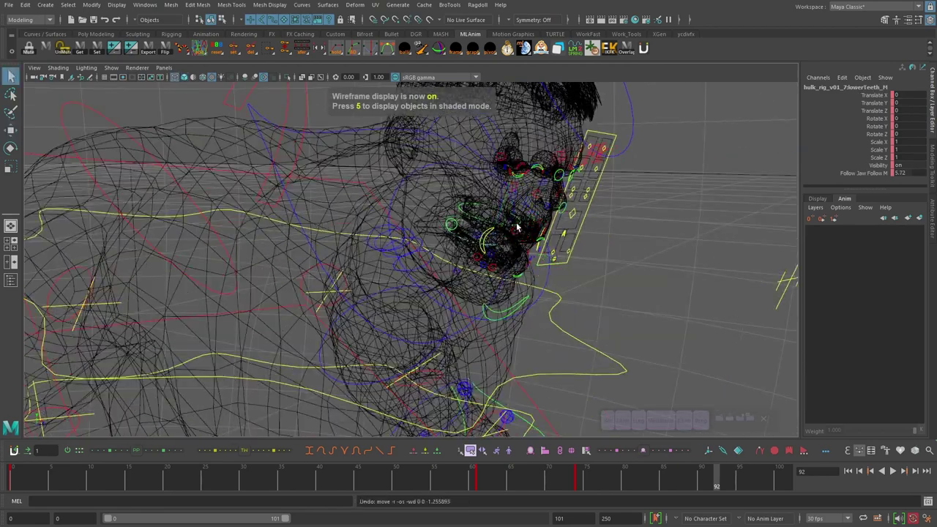
left_click(517, 226)
key("w")
key("6")
left_click_drag(717, 481, 657, 481)
key("4")
left_click_drag(578, 260, 586, 247, "alt")
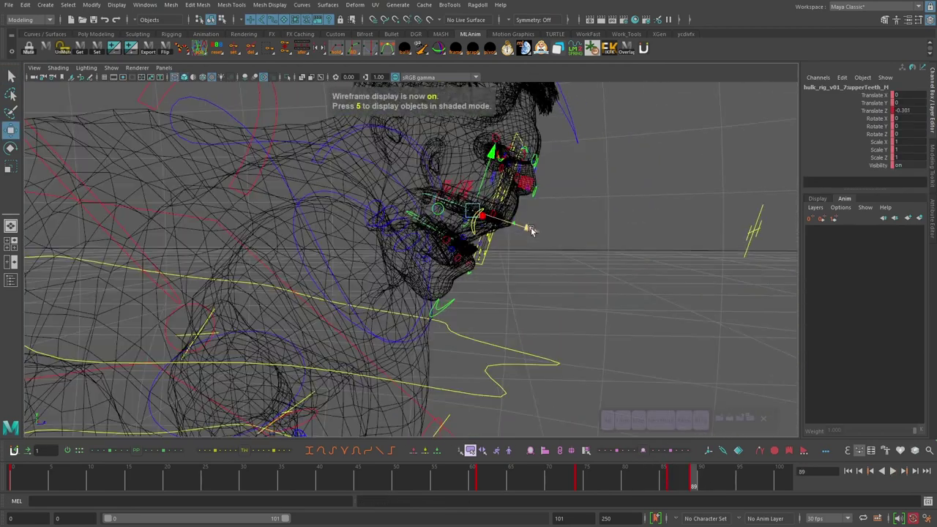
left_click_drag(527, 230, 533, 231)
Try rotating a control near the upper mouth and pulling the mouth-corner smile control at frame 89
key("6")
left_click_drag(562, 233, 494, 236, "alt")
left_click(474, 218)
key("e")
left_click_drag(457, 169, 440, 176)
left_click_drag(516, 207, 567, 212, "alt")
left_click(456, 212)
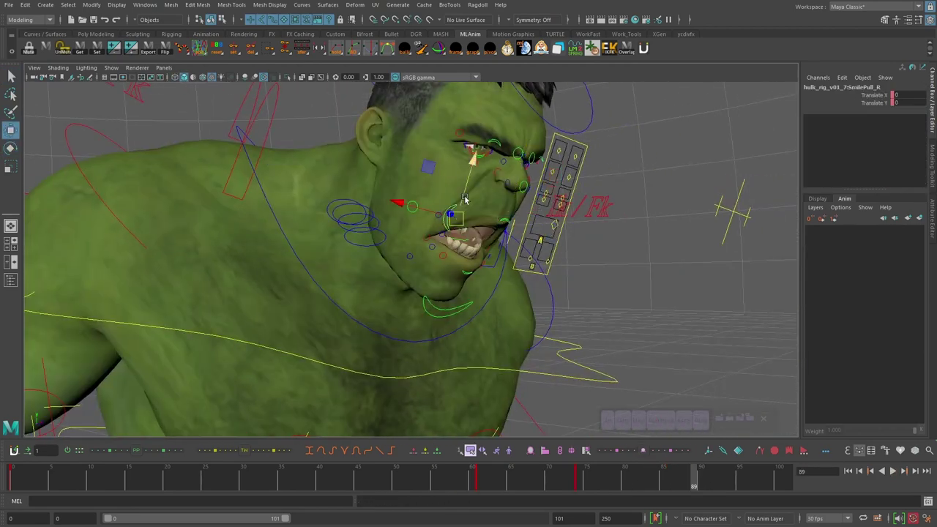
key("q")
Reselect the upper teeth control, scrub from frame 89 to 98 and replay the shot
left_click_drag(538, 240, 498, 224, "alt")
left_click(498, 224)
key("4")
key("6")
left_click_drag(694, 483, 768, 487)
key("alt+v")
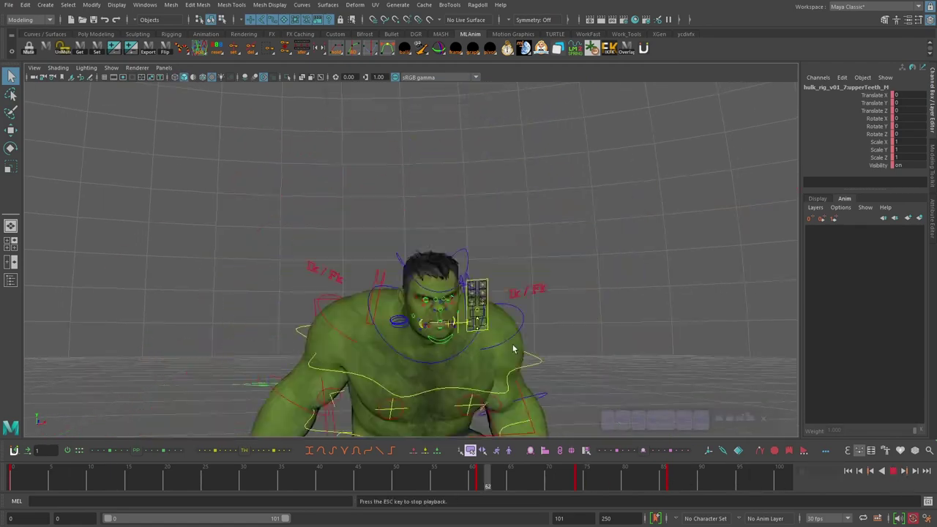
Select the jaw control, try a rotation around frame 87, undo it and replay the shot
left_click(692, 472)
left_click(456, 212)
left_click(671, 481)
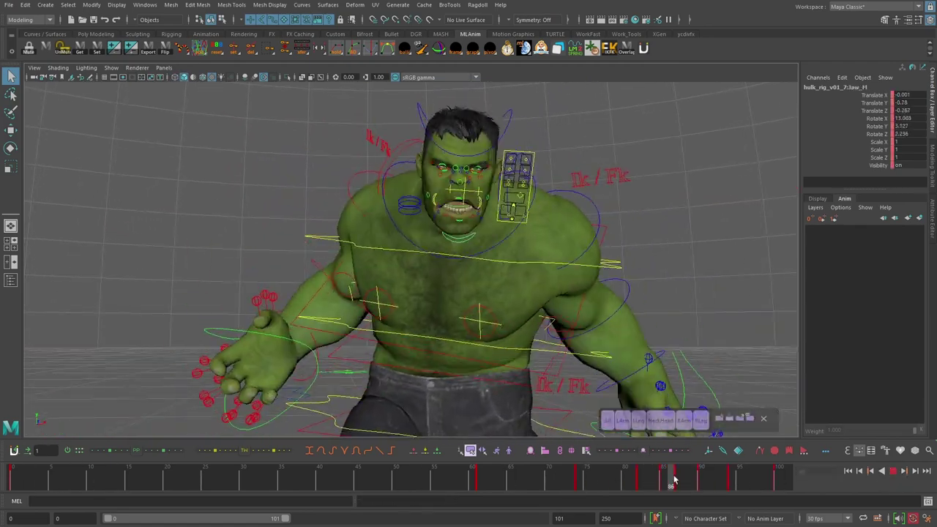
left_click_drag(671, 481, 678, 483)
key("e")
key("ctrl+z")
key("alt+v")
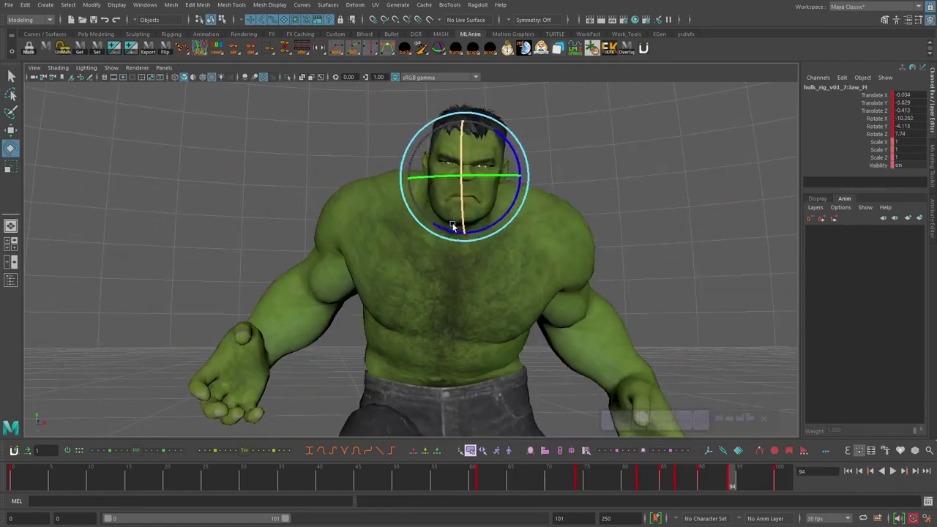
key("q")
left_click(654, 481)
key("alt+v")
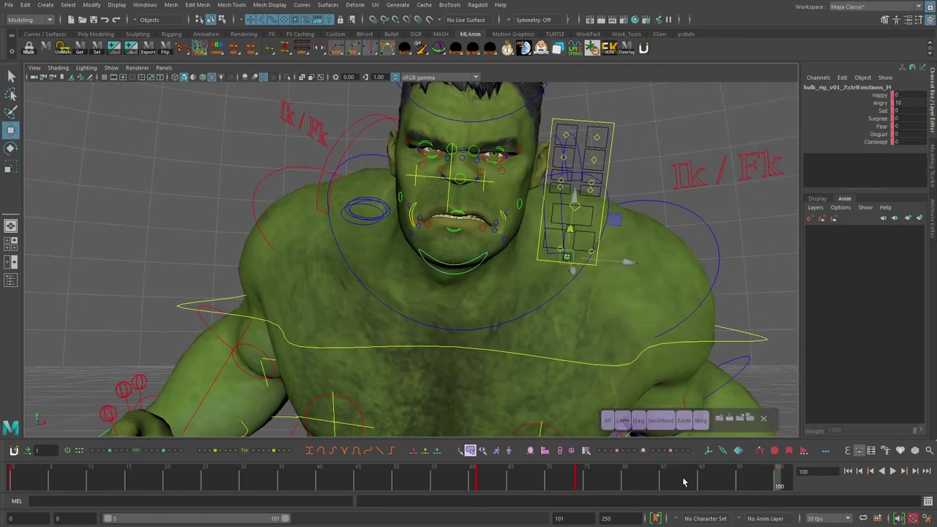
Key the emotions control at frames 83, 88 and 80
left_click(664, 482)
left_click(879, 103)
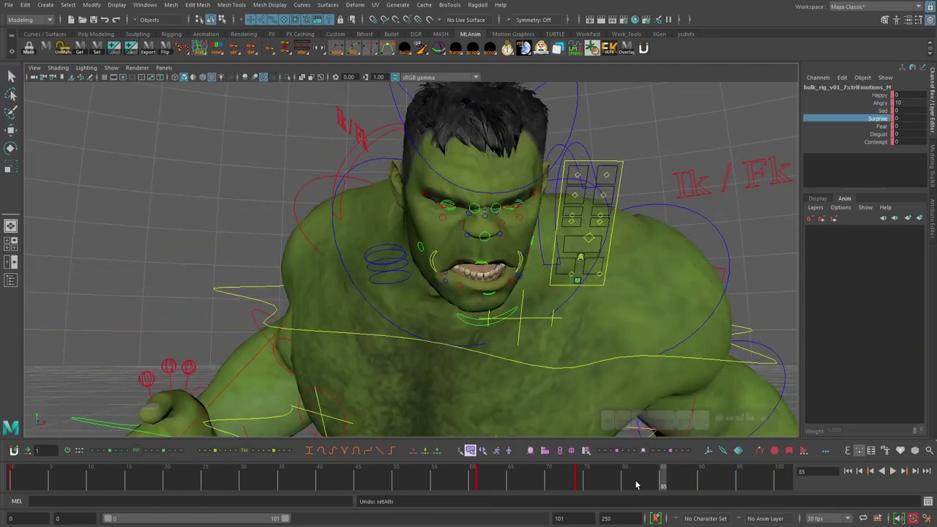
left_click(644, 483)
key("s")
left_click(685, 481)
key("s")
left_click_drag(879, 95, 879, 142)
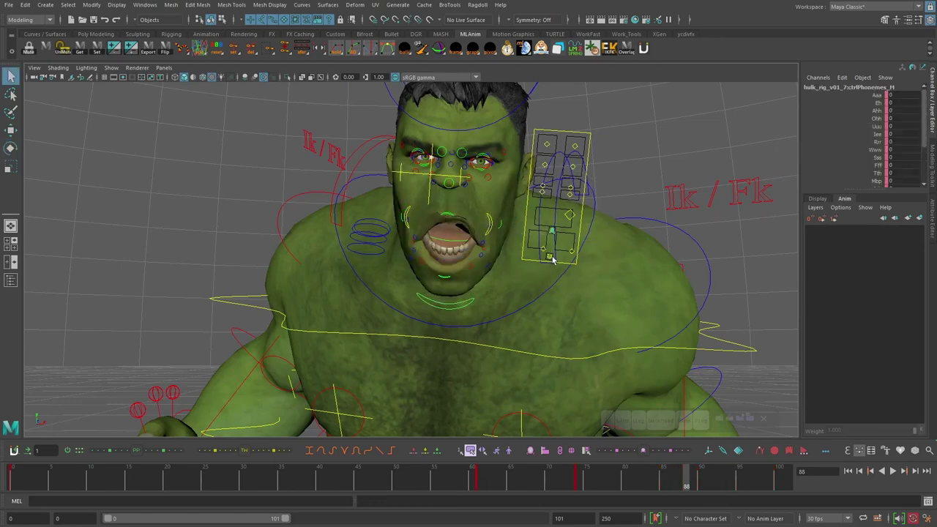
left_click(623, 481)
key("s")
Adjust the Angry emotion at frame 83, set it to about 7.81 at frame 86 and replay the expression
left_click(645, 481)
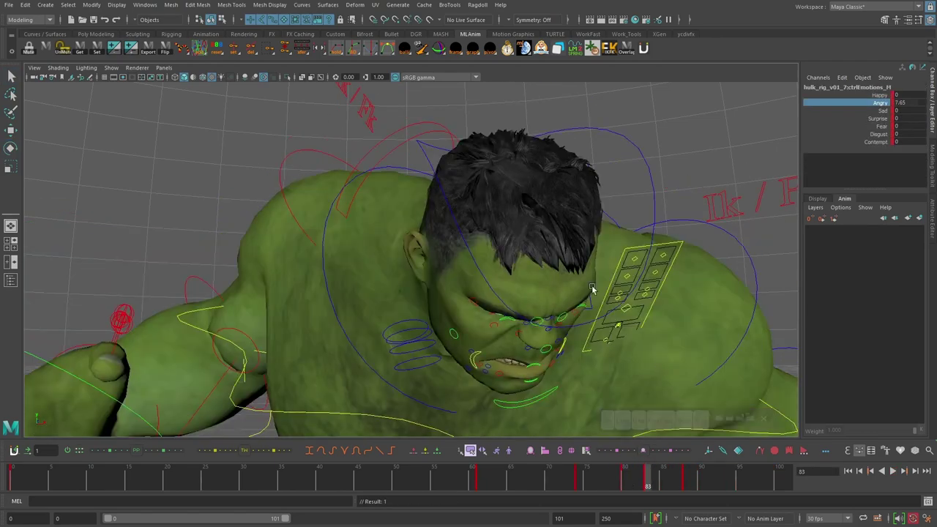
middle_click_drag(592, 291, 578, 292)
left_click(670, 481)
middle_click_drag(619, 324, 604, 326)
key("alt+v")
left_click(670, 480)
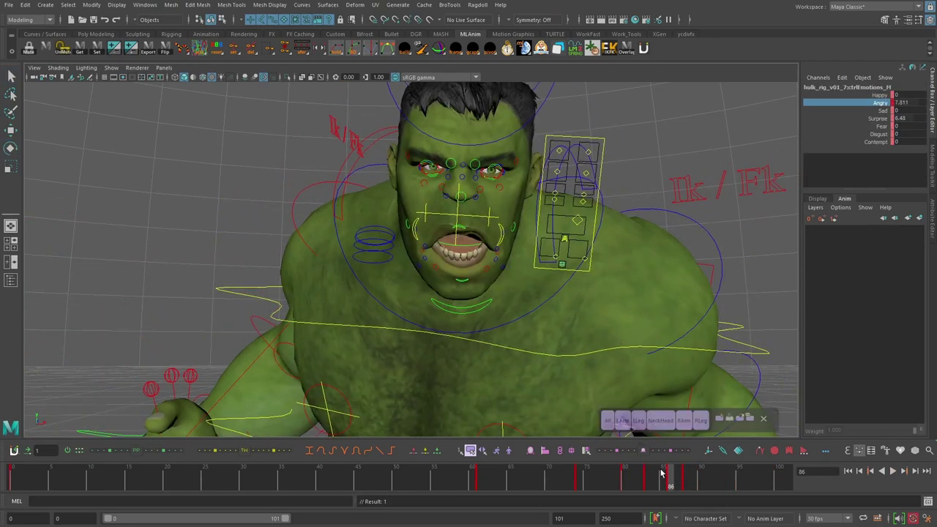
Adjust the Disgust emotion at frame 88 and replay the expression
left_click(685, 481)
left_click(879, 119)
left_click(881, 127)
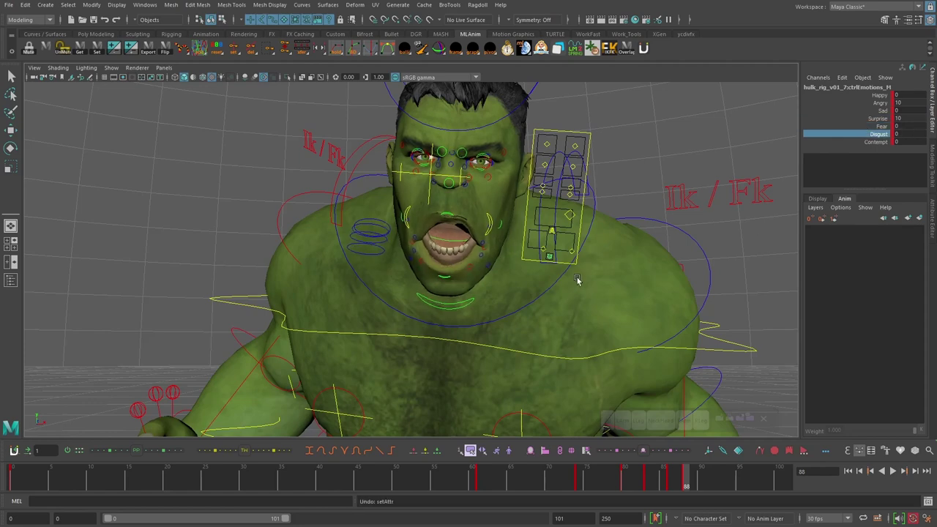
middle_click_drag(644, 253, 713, 244)
key("alt+v")
Key the emotions control at frame 92, set Surprise to about 7.59 and review the change
left_click_drag(687, 482, 716, 482)
key("s")
left_click(880, 111)
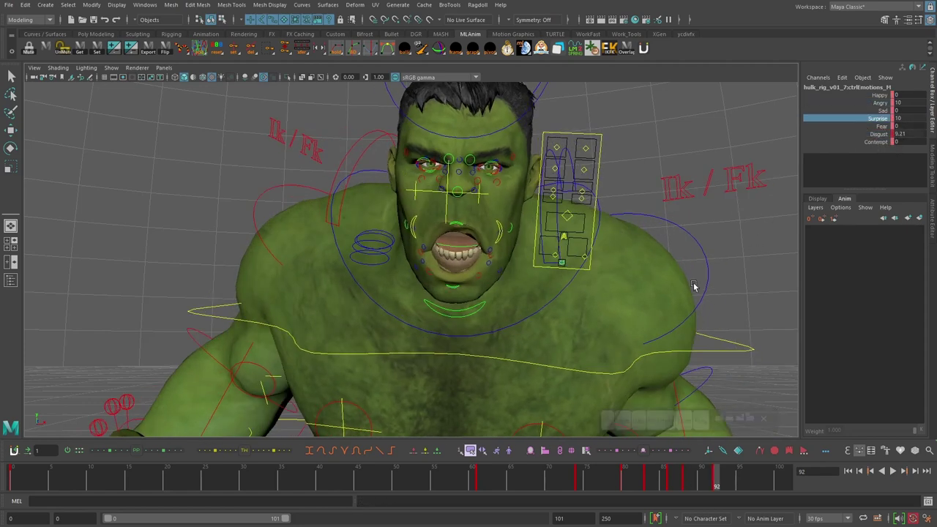
middle_click_drag(694, 286, 677, 273)
key("s")
key("alt+v")
left_click_drag(673, 481, 715, 481)
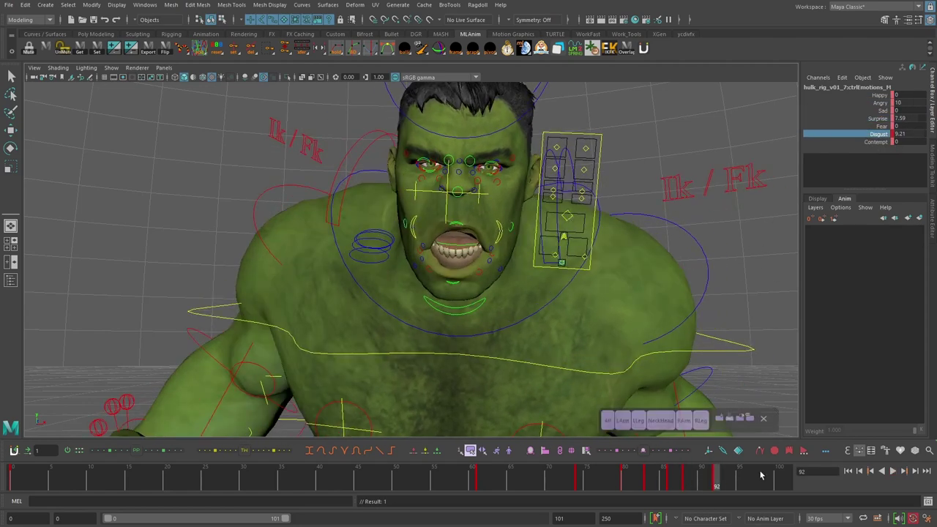
At frame 97, set Surprise and Disgust to 0 and Contempt to about 4.32, and key the emotions control
left_click_drag(879, 95, 879, 142)
key("s")
left_click_drag(717, 481, 755, 480)
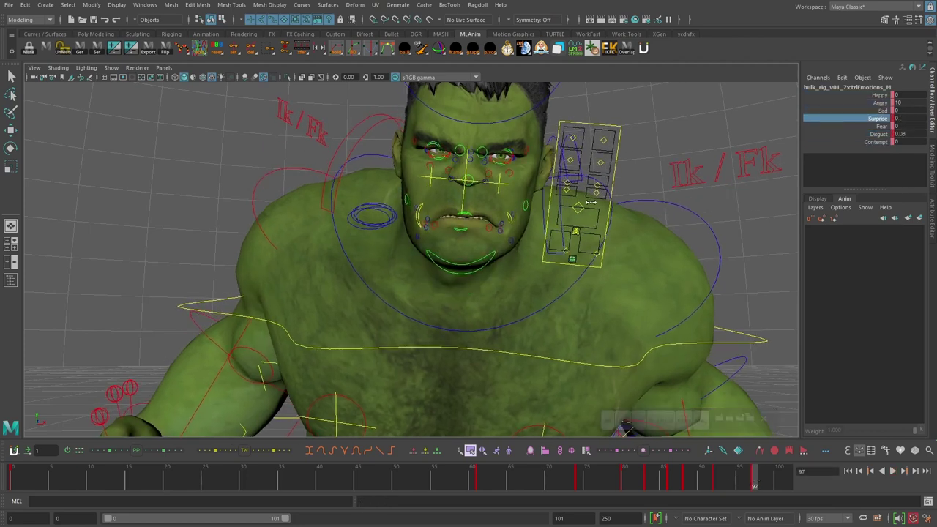
middle_click_drag(590, 289, 613, 291)
key("s")
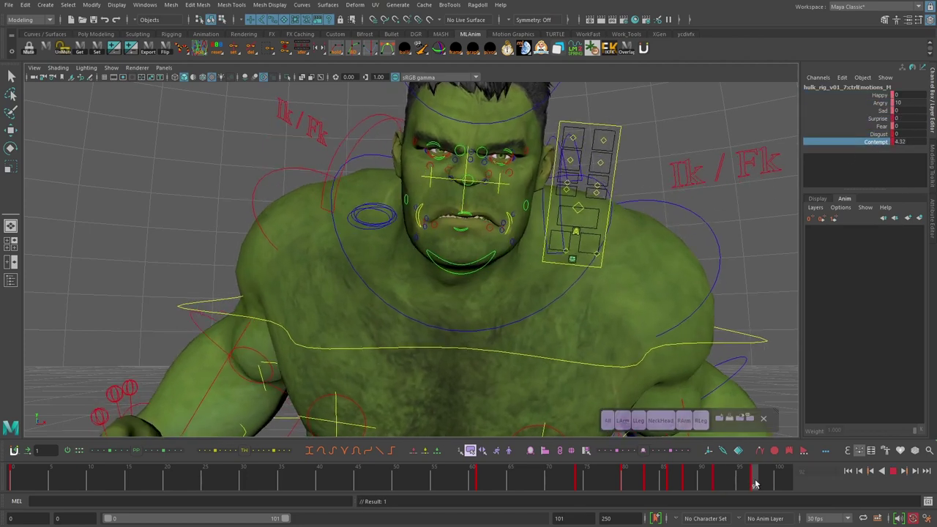
Reduce the Angry emotion around frame 92 and replay the shot
left_click_drag(754, 483, 717, 480)
left_click(884, 103)
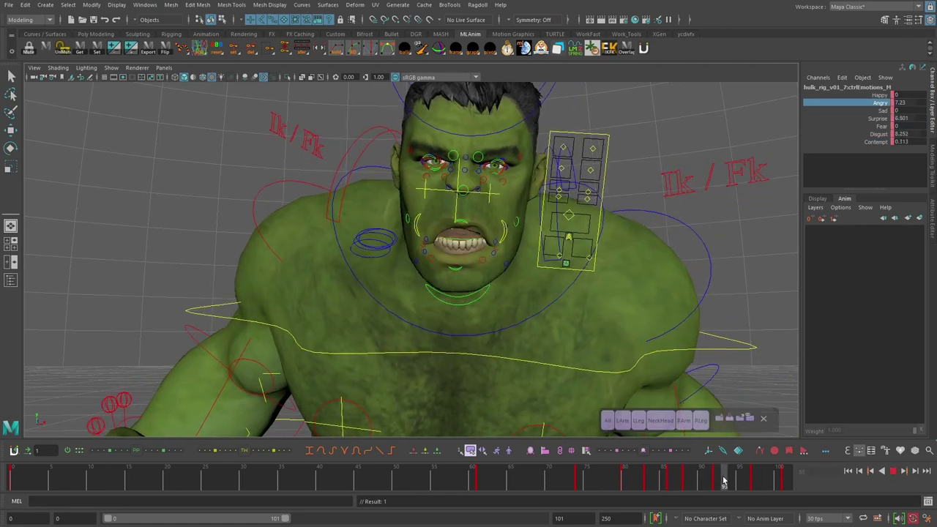
left_click(893, 472)
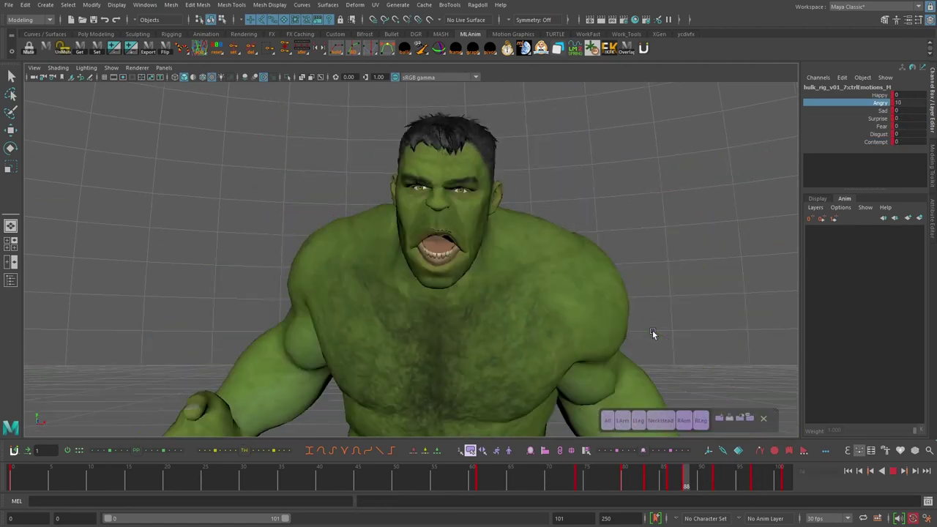
left_click(893, 472)
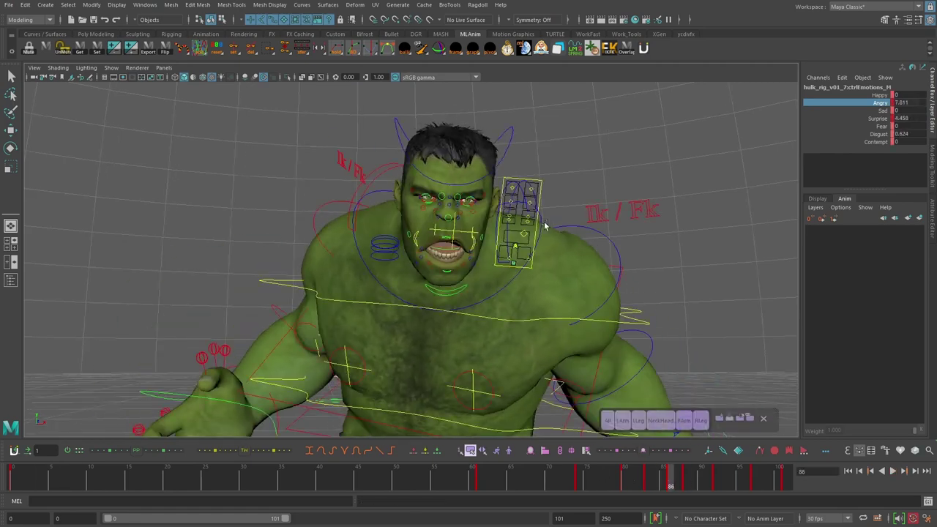
Select both eye controls on the facial panel and key them for the roar
left_click_drag(671, 479, 685, 479)
left_click(647, 187)
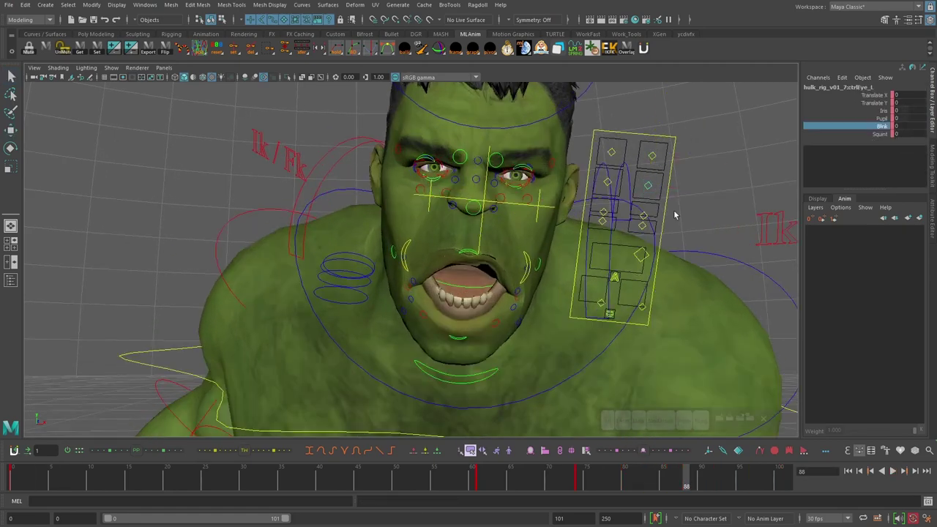
key("alt+period")
key("alt+period")
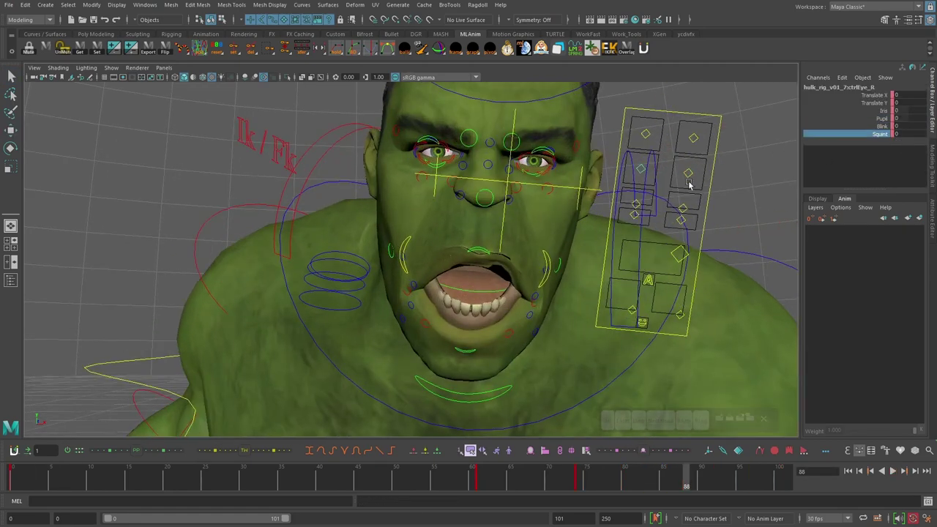
left_click(690, 182, "shift")
key("s")
key("w")
Key an in-between pose on the eye controls towards frame 101 and replay the shot
left_click_drag(700, 480, 782, 484)
left_click(226, 450)
key("s")
left_click(893, 472)
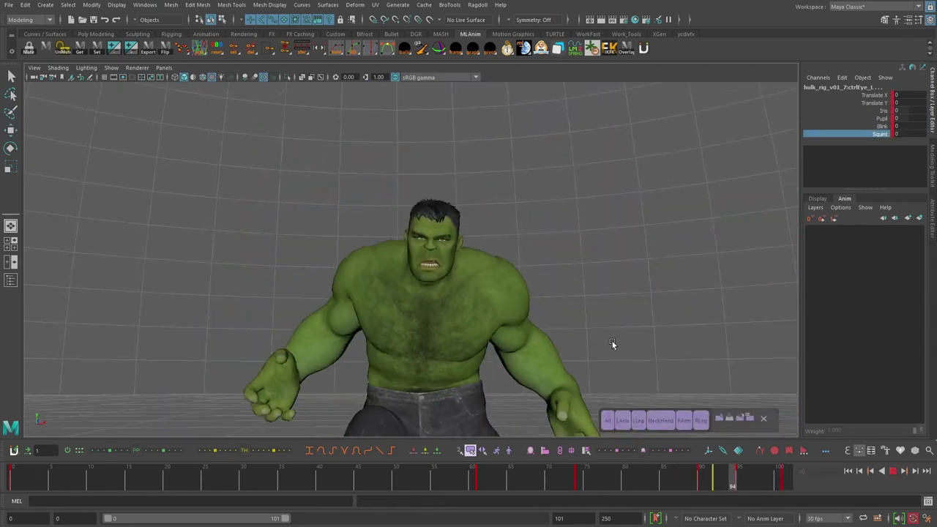
key("alt+v")
Select both lower eyelid controls, key them at frame 86 and lower them about 0.19 in Y at frame 89
left_click(700, 479)
left_click(732, 479)
scroll(454, 194, "up", 5)
left_click(436, 210)
key("e")
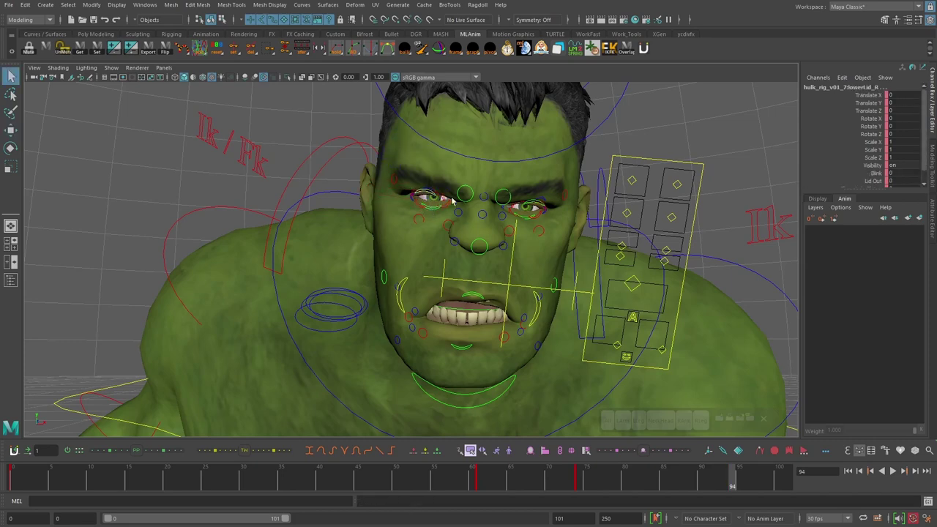
left_click(689, 480)
left_click(488, 214, "shift")
left_click(664, 477)
key("s")
left_click(693, 478)
key("s")
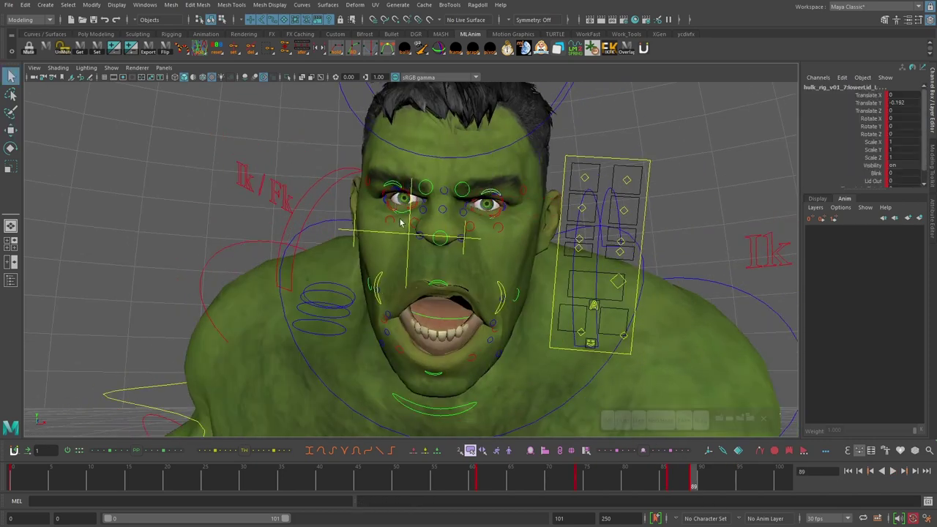
Add in-between keys on the upper eyelid controls at frames 91 and 93 and check through frame 96
right_click_drag(644, 357, 607, 326, "alt")
key("alt+period")
key("alt+period")
left_click(212, 450)
key("comma")
key("period")
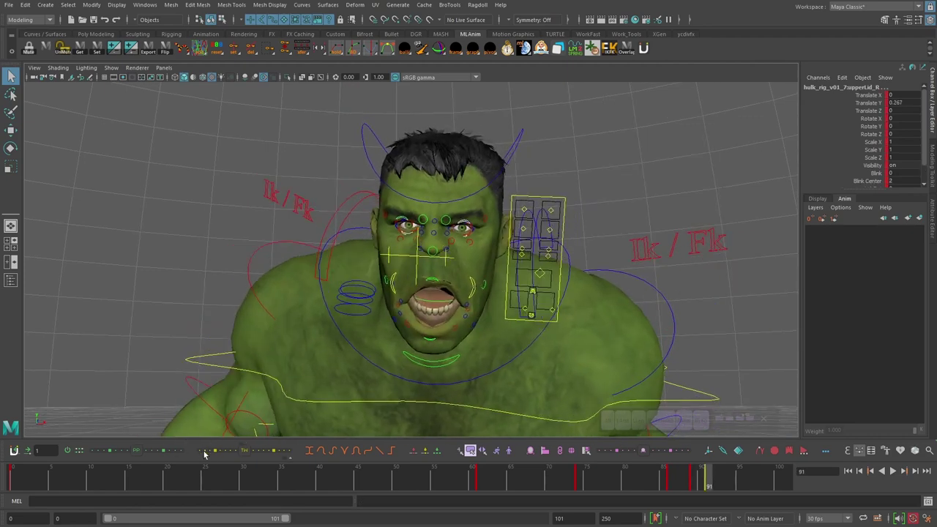
key("alt+period")
key("alt+period")
key("alt+period")
key("alt+period")
key("alt+period")
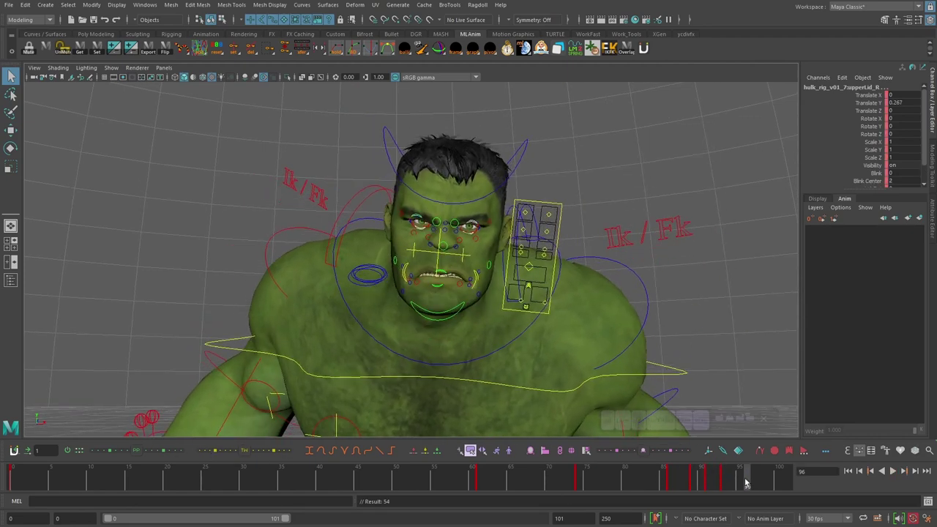
Reset the upper eyelid controls' translation at frame 96 and replay the shot
left_click_drag(898, 111, 898, 95)
left_click_drag(745, 479, 686, 479)
left_click(892, 471)
left_click(678, 479)
Select both outer eyebrow controls, key them at frame 87 and raise them at frame 88
left_click(451, 202)
left_click(426, 200, "shift")
key("w")
key("q")
key("s")
left_click(686, 480)
key("w")
key("w")
left_click_drag(388, 183, 391, 172)
Delete the outer eyebrow key at frame 85 and set the eyebrows' translation to 0
left_click_drag(685, 481, 754, 481)
right_click(663, 481)
left_click(667, 337)
left_click_drag(911, 95, 911, 107)
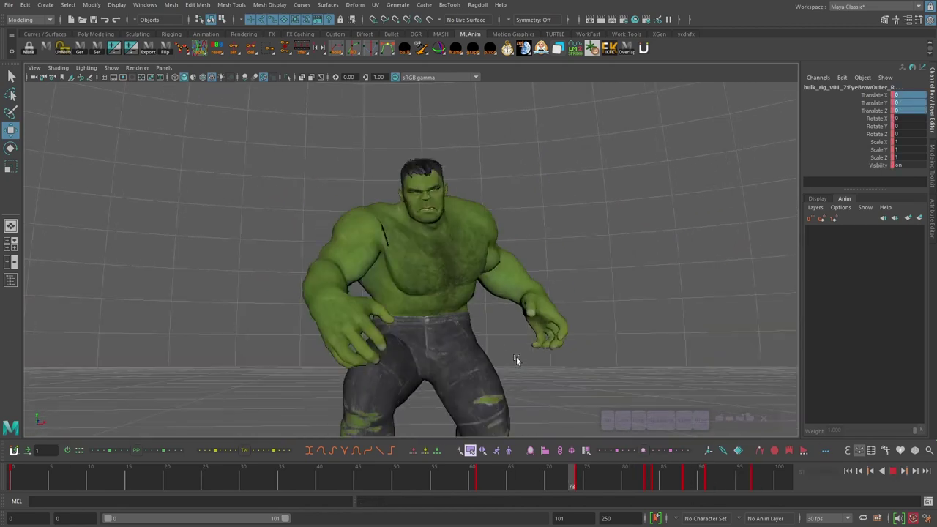
Select a control on the head and key it for the roar
scroll(456, 240, "up", 3)
left_click(472, 147)
key("e")
key("s")
scroll(469, 220, "up", 2)
Try a Jaw Forward value of 5.14 on the mouth control at frame 87
left_click(457, 239)
left_click_drag(663, 479, 678, 479)
key("q")
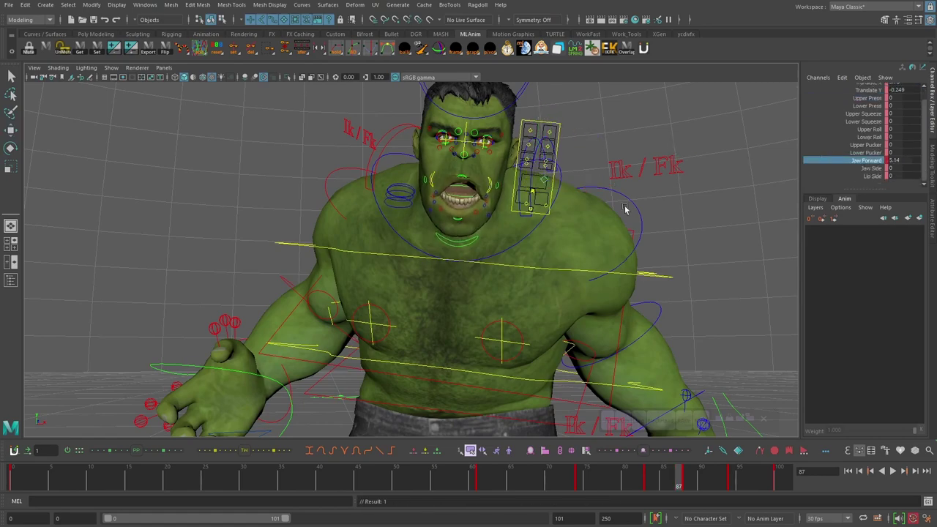
key("ctrl+z")
left_click_drag(624, 209, 761, 208, "alt")
left_click_drag(527, 200, 409, 204, "alt")
left_click(856, 161)
left_click_drag(629, 212, 502, 217, "alt")
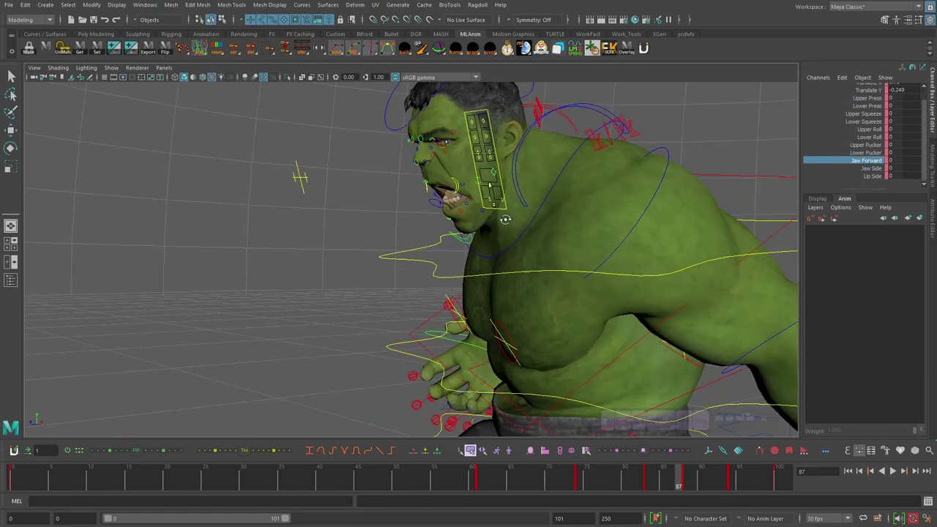
Select the jaw control and set its Rotate X to about 3 degrees at frame 90
left_click(468, 231)
key("w")
left_click_drag(380, 242, 496, 286, "alt")
left_click_drag(648, 480, 679, 479)
mouse_move(365, 227)
left_mouse_down("alt")
mouse_move(489, 210)
mouse_move(373, 212)
left_mouse_up("alt")
key("e")
key("comma")
key("period")
key("period")
left_click_drag(462, 185, 459, 162)
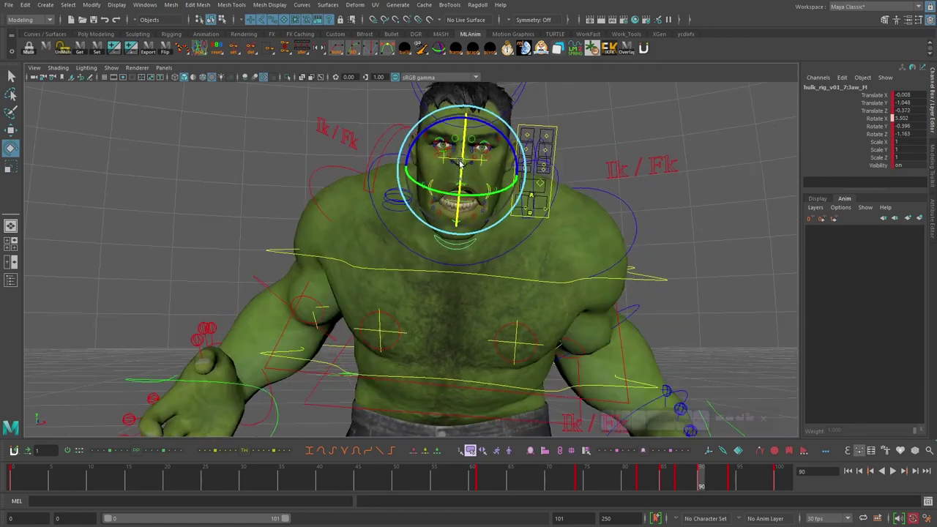
key("comma")
left_click(462, 236)
left_click_drag(622, 480, 701, 479)
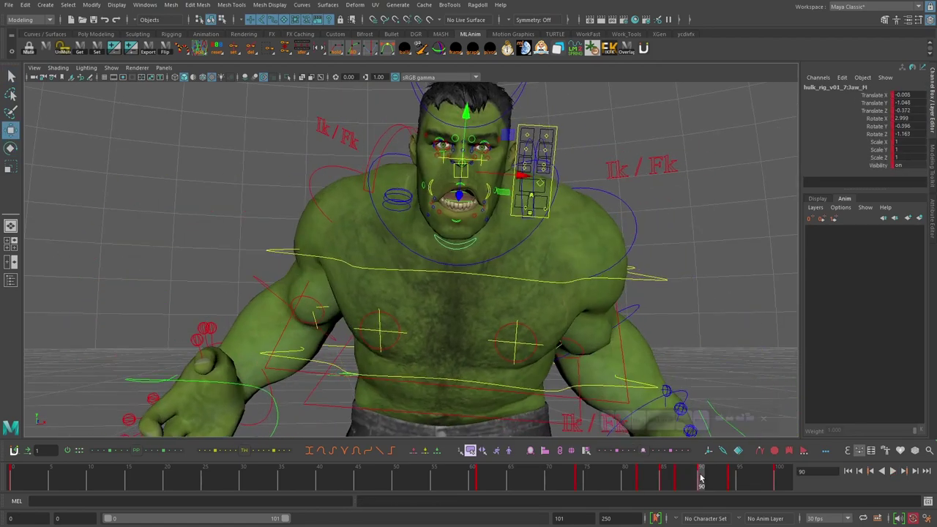
Nudge the middle lower-lip control up at frame 92 and compare it with frame 90
key("e")
key("alt+period")
key("alt+period")
key("q")
left_click(466, 220)
right_click_drag(475, 218, 602, 208, "alt")
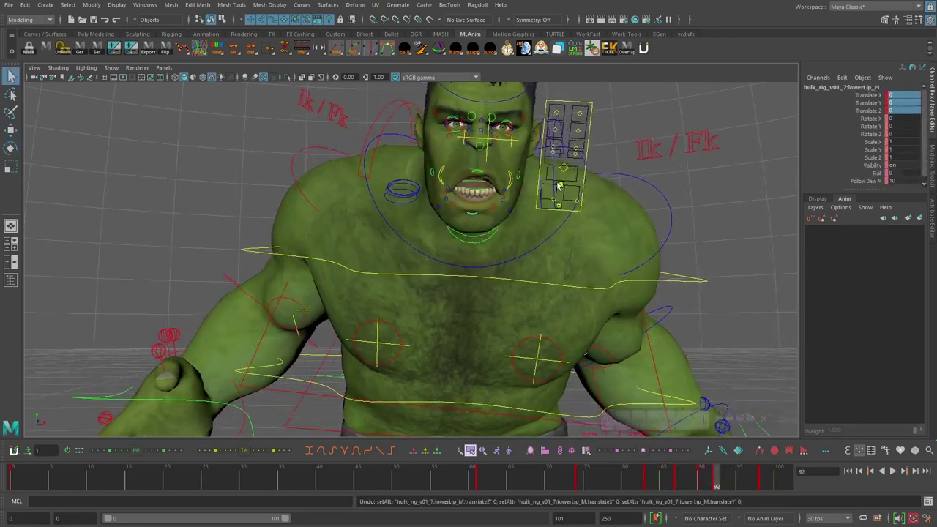
left_click_drag(475, 187, 477, 183)
key("alt+comma")
key("alt+comma")
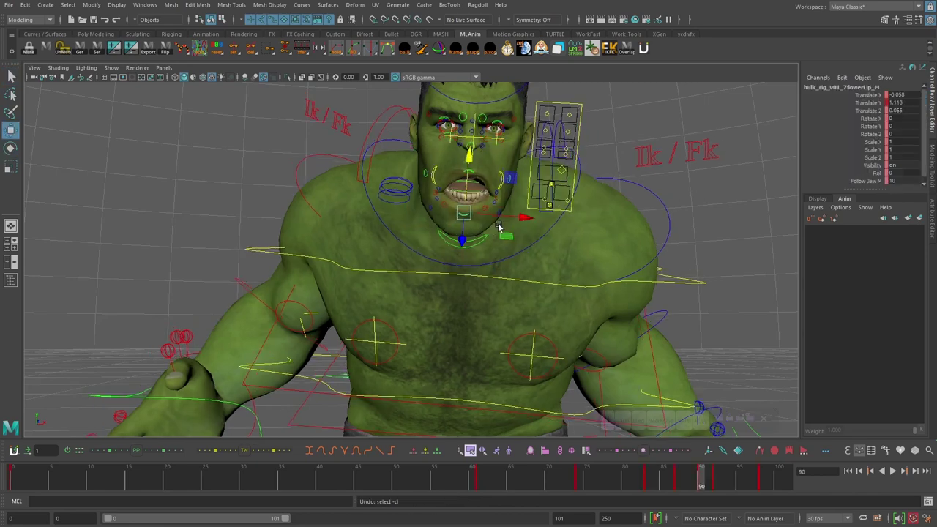
Step through the frames following frame 90 and replay the whole shot to check the mouth
key("alt+period")
key("alt+period")
key("alt+period")
key("alt+period")
key("alt+period")
key("alt+v")
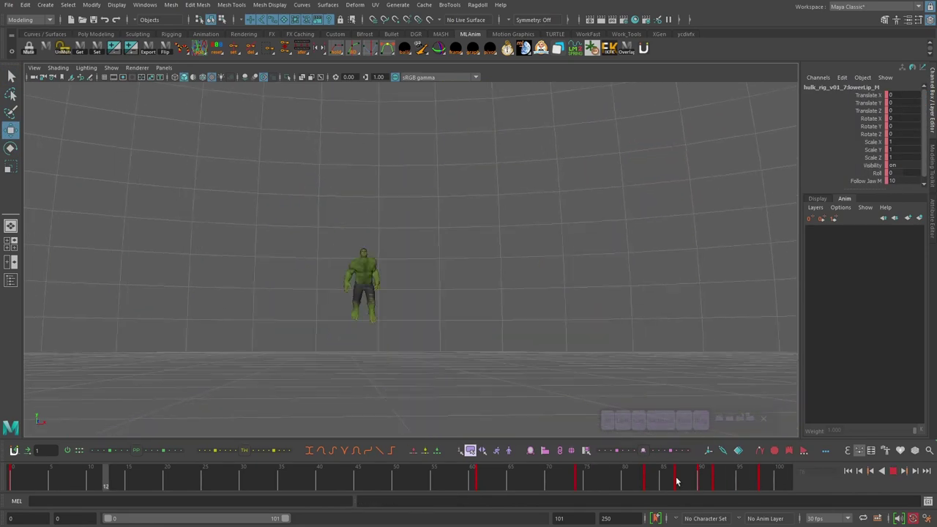
mouse_move(527, 293)
left_mouse_down("alt")
mouse_move(634, 293)
mouse_move(520, 298)
left_mouse_up("alt")
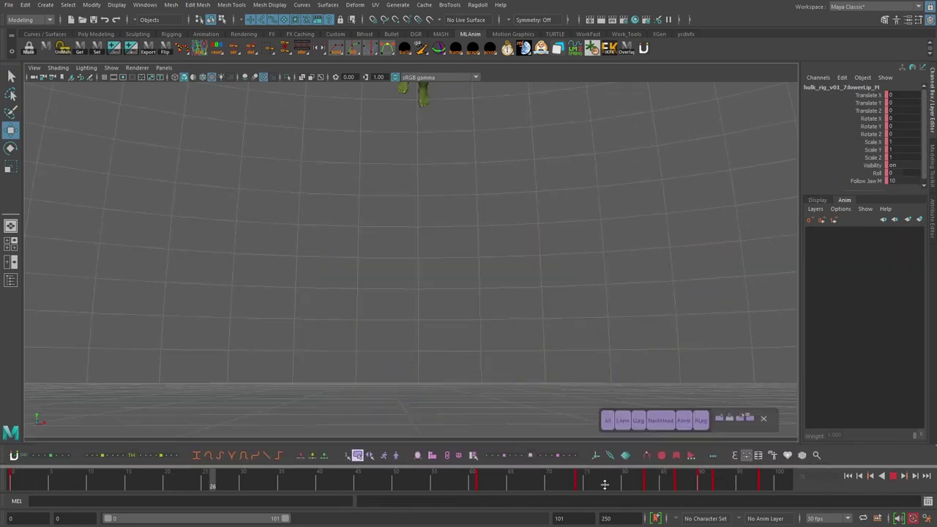
key("alt+v")
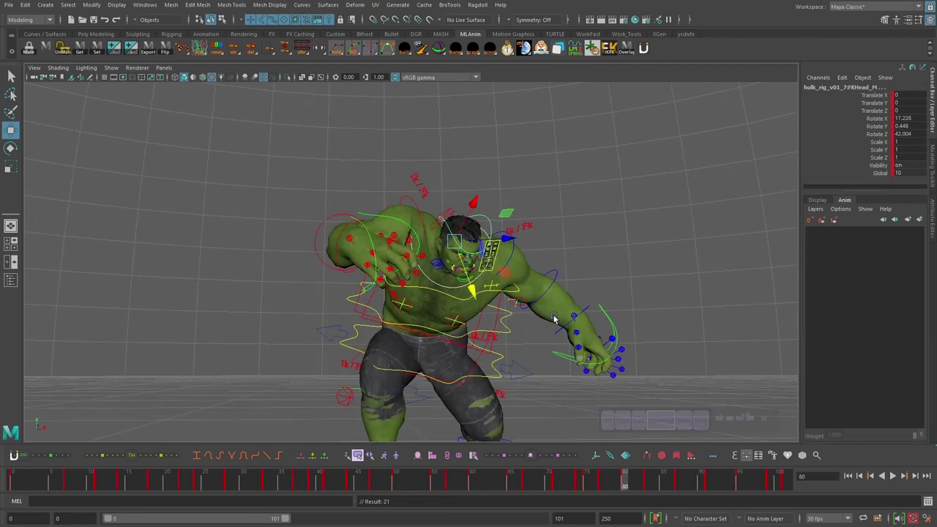
Delete the head control's key near frame 99 and review its motion back to frame 85
key("alt+comma")
key("alt+comma")
key("e")
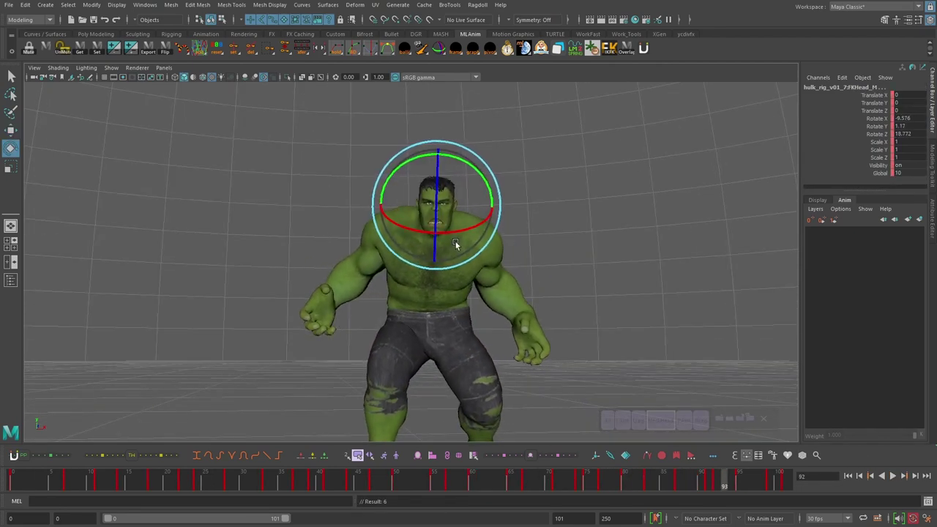
right_click(770, 486)
left_click(789, 333)
left_click_drag(761, 485, 665, 486)
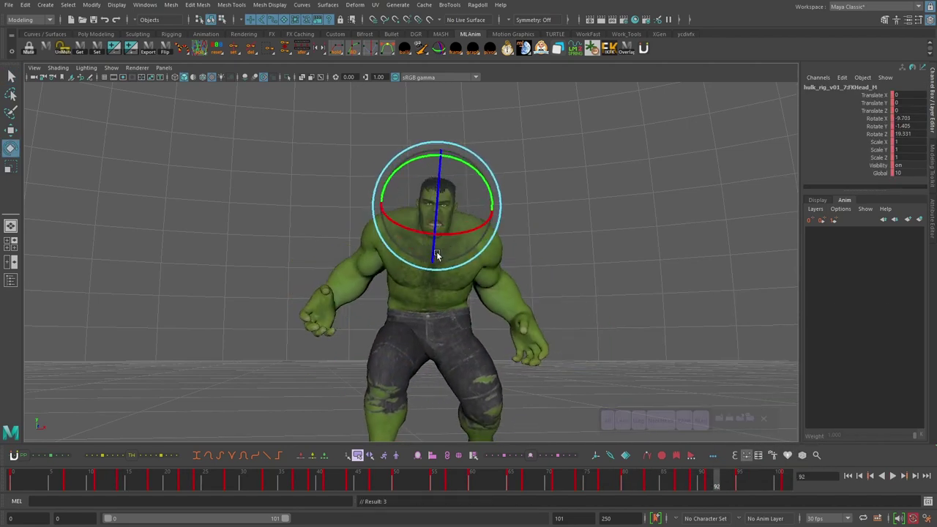
Key the head control at frame 93 and delete its key at frame 91
key("alt+period")
key("s")
left_click(708, 481)
right_click(708, 481)
left_click(732, 325)
left_click(693, 482)
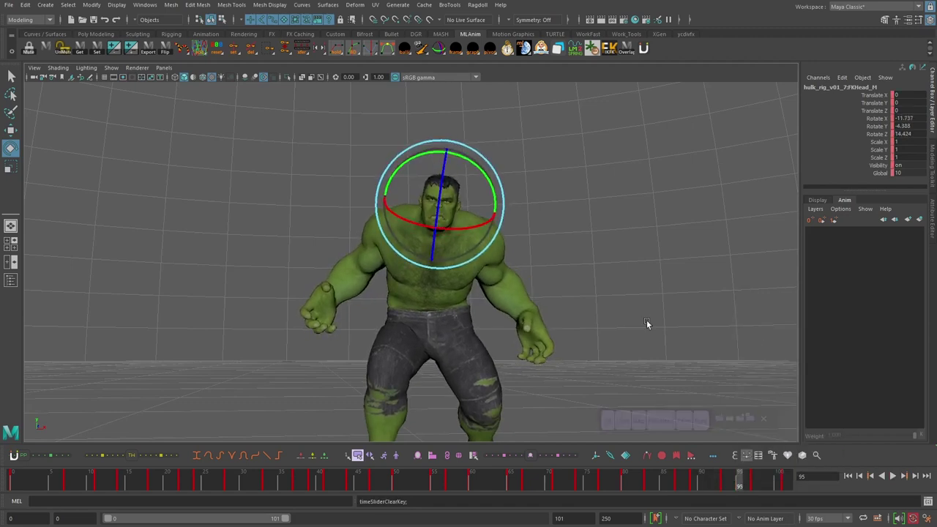
Undo the recent head edits and rotate the head control to a new pose at frame 87
key("alt+v")
key("ctrl+z")
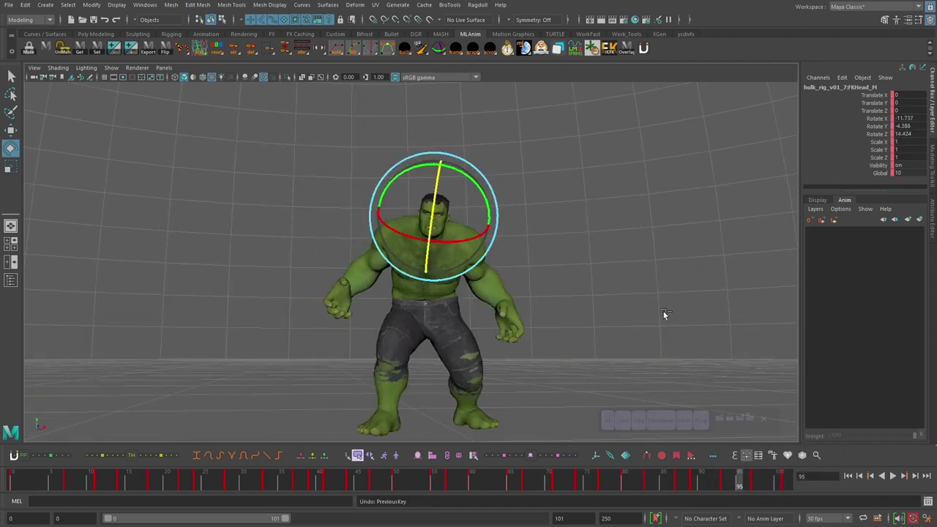
key("ctrl+z")
key("ctrl+z")
key("shift+z")
mouse_move(678, 483)
left_mouse_down()
mouse_move(642, 485)
mouse_move(677, 483)
left_mouse_up()
left_click_drag(431, 233, 464, 206)
key("comma")
key("q")
key("period")
key("alt+period")
key("e")
Step through the head poses around the roar and remove the head key at frame 91
key("comma")
key("comma")
key("period")
key("period")
key("period")
key("alt+period")
key("alt+period")
key("alt+period")
right_click(748, 480)
left_click_drag(734, 480, 716, 485)
key("alt+v")
right_click(708, 483)
left_click(731, 330)
Replay the shot and examine the head poses between frames 84 and 96
left_click_drag(713, 485, 623, 477, "shift")
key("alt+period")
key("alt+period")
key("alt+period")
key("alt+v")
key("alt+v")
key("alt+v")
key("alt+v")
left_click(690, 483)
key("period")
key("period")
key("period")
key("period")
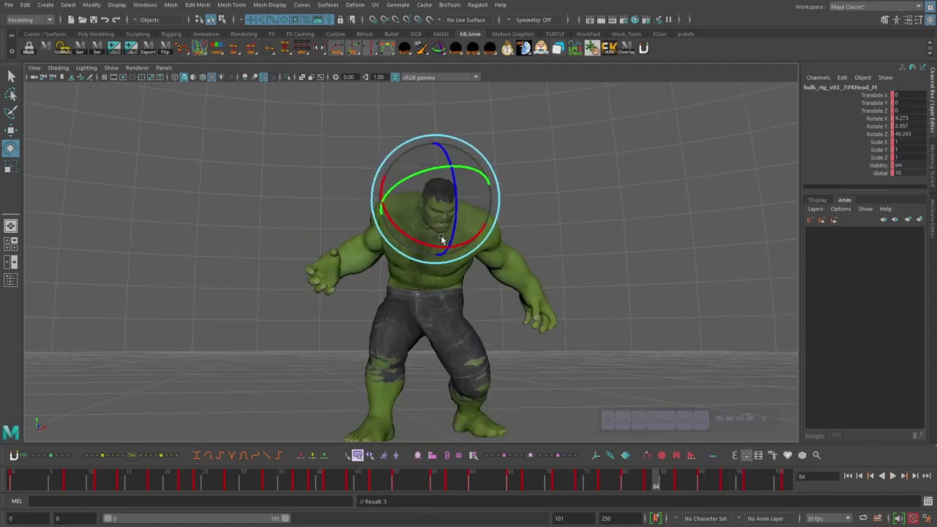
key("alt+v")
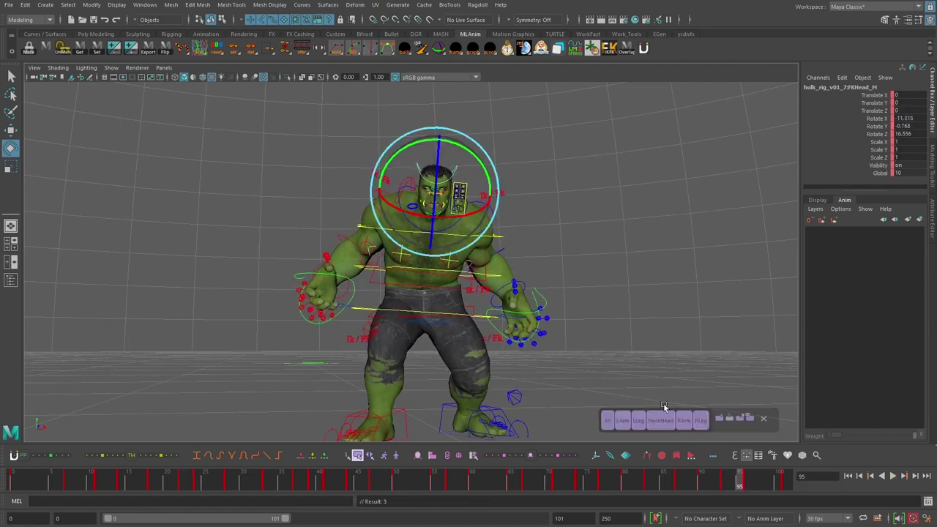
left_click(748, 482)
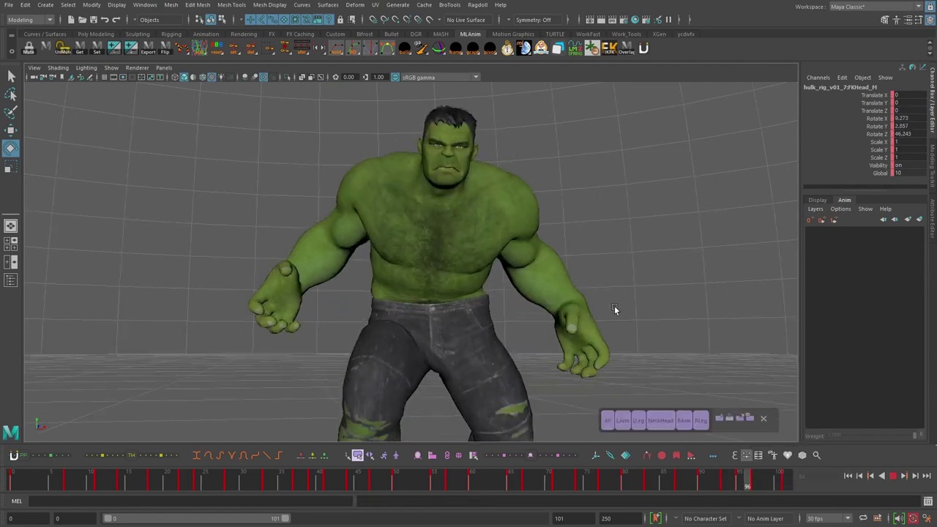
key("Escape")
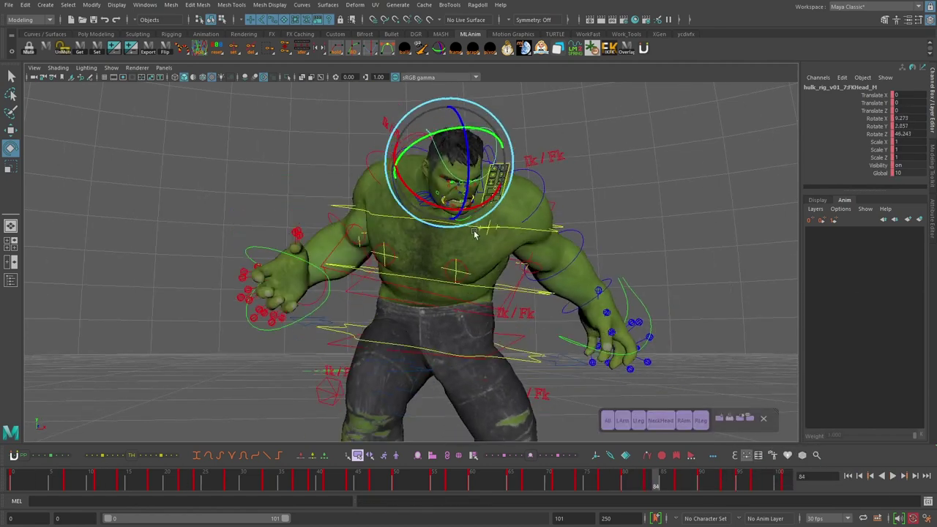
Rotate the head control to about -12.3, 2.6 and 3.2 degrees at frame 90
key("alt+period")
key("ctrl+z")
key("comma")
key("comma")
key("period")
key("period")
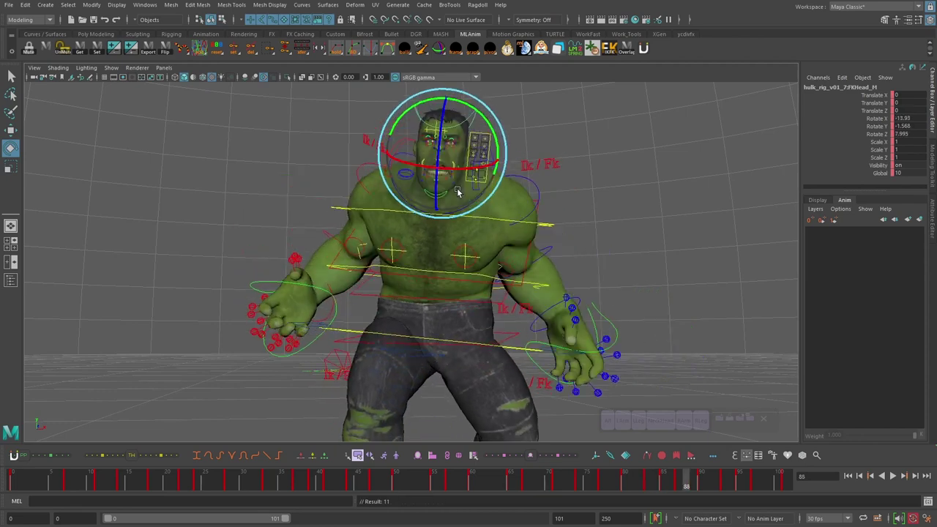
key("period")
left_click_drag(458, 191, 458, 184)
key("comma")
key("period")
key("q")
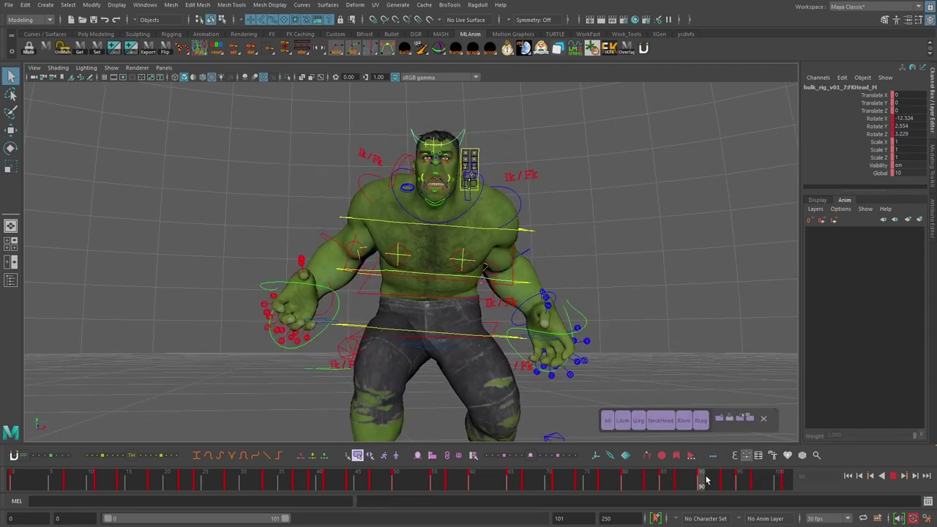
Turn the head sideways on a key following frame 87 and check the neighbouring keys
left_click_drag(705, 479, 677, 479)
key("e")
key("period")
key("period")
left_click_drag(420, 209, 464, 210)
key("period")
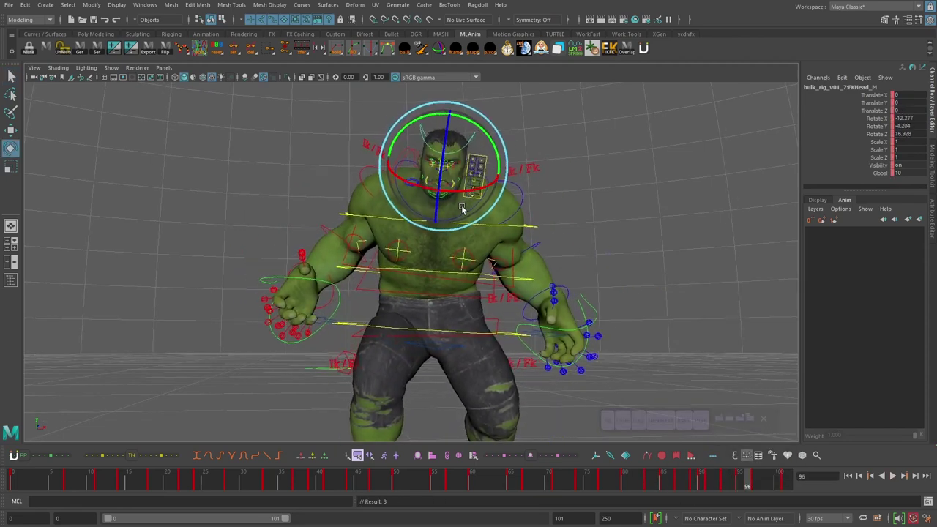
key("period")
key("comma")
Rotate the head control at final frame 101 and replay the shot
left_click_drag(757, 481, 783, 481)
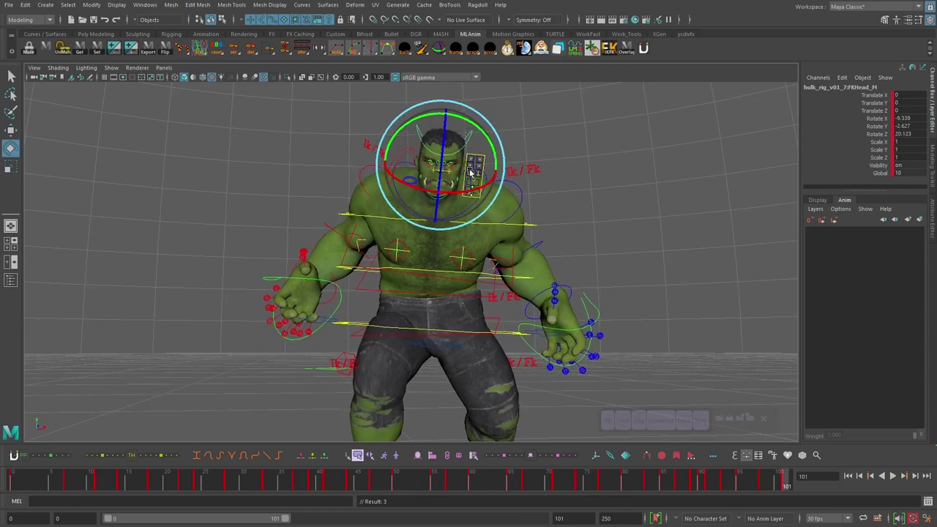
left_click_drag(472, 171, 483, 191)
key("comma")
key("comma")
scroll(606, 321, "down", 4)
key("alt+v")
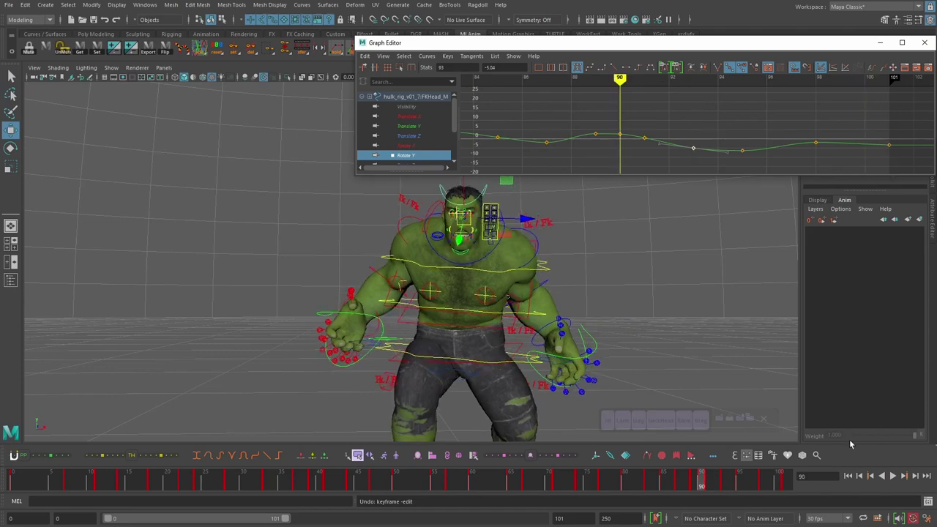
Replay the shot and delete the neck control's keys at frames 85, 91 and 95
left_click(892, 476)
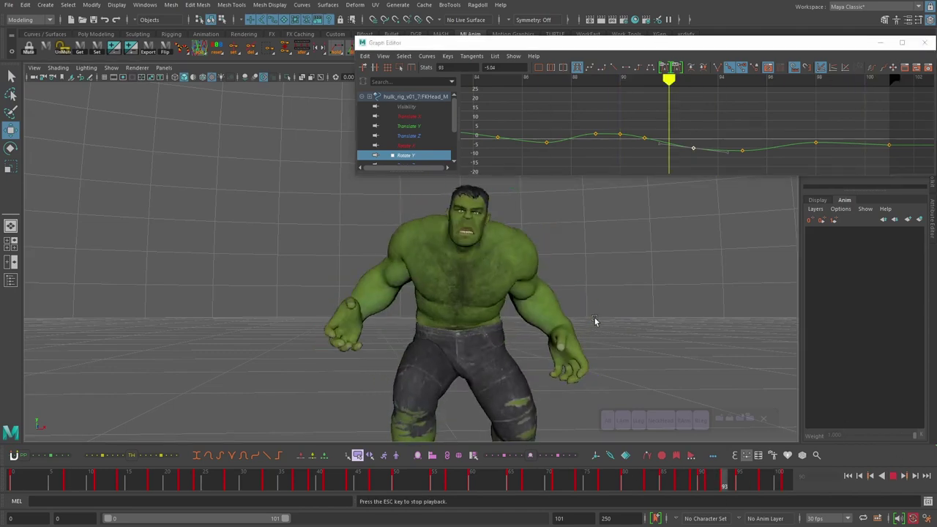
left_click(627, 483)
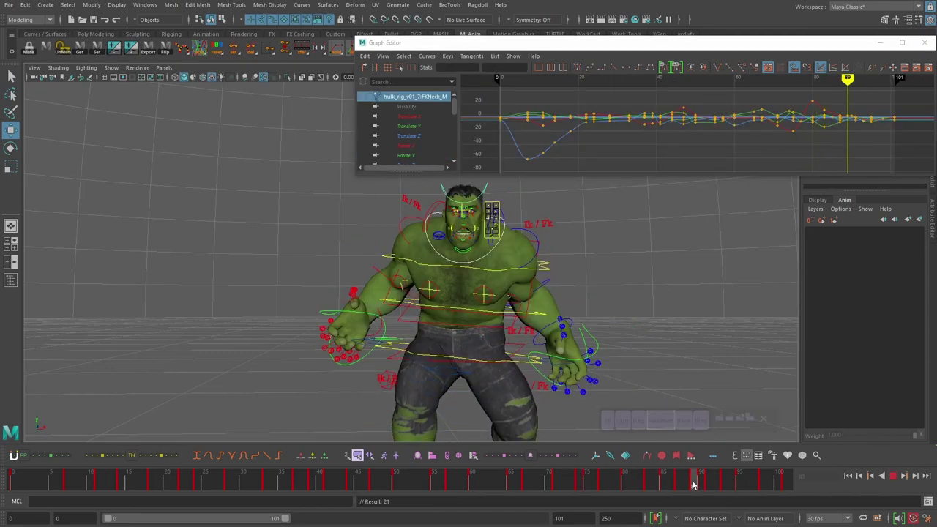
right_click(663, 483)
left_click(701, 330)
left_click(673, 483)
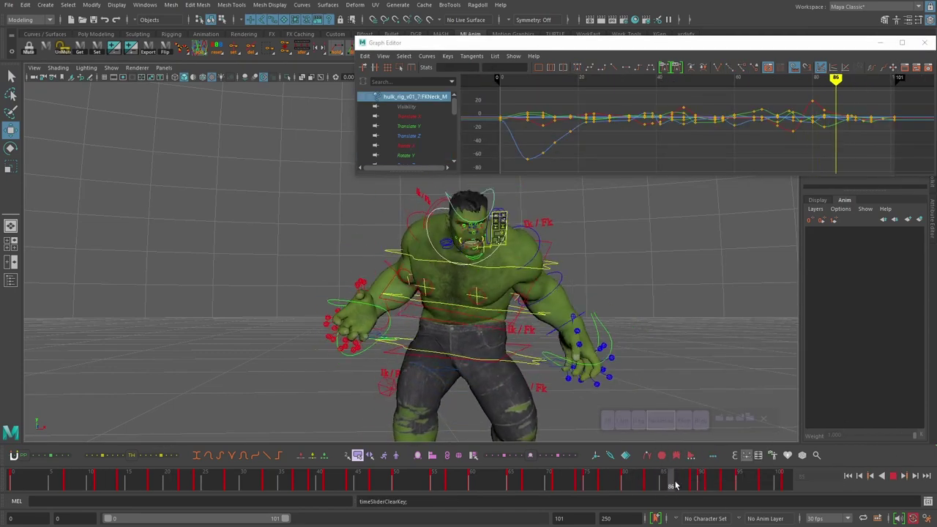
right_click(707, 482)
left_click(749, 322)
right_click(742, 481)
left_click(788, 330)
left_click(717, 481)
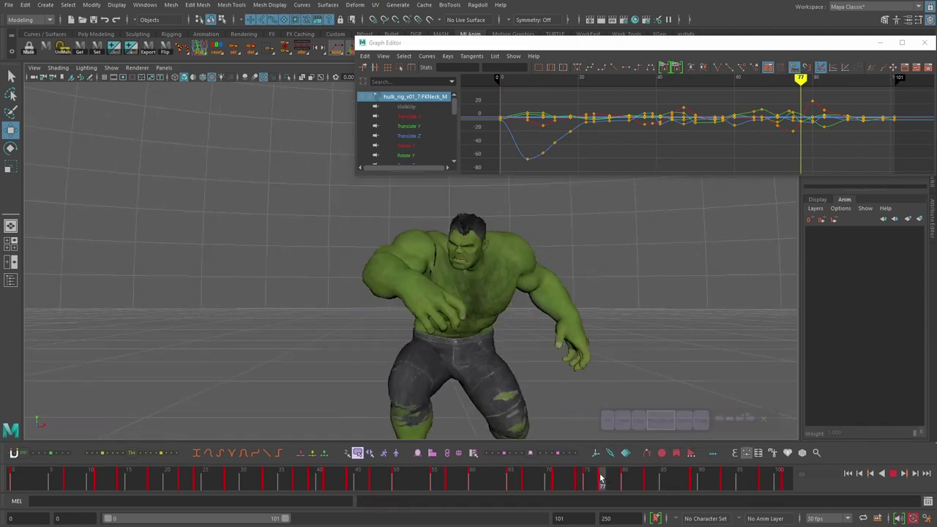
Examine the head and neck motion between frames 81 and 101 and replay the shot
left_click(468, 272)
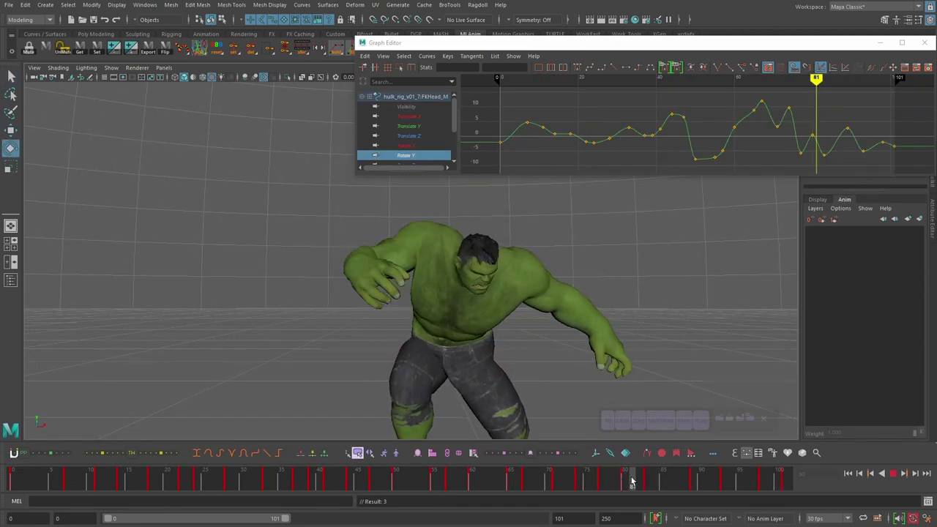
left_click(694, 485, "shift")
mouse_move(632, 481)
left_mouse_down()
mouse_move(678, 483)
mouse_move(663, 472)
left_mouse_up()
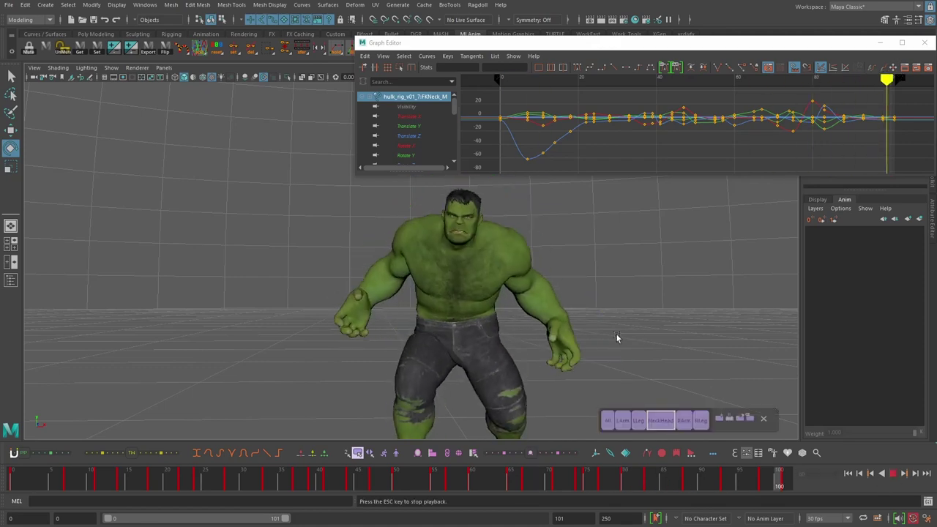
key("Escape")
left_click(500, 233)
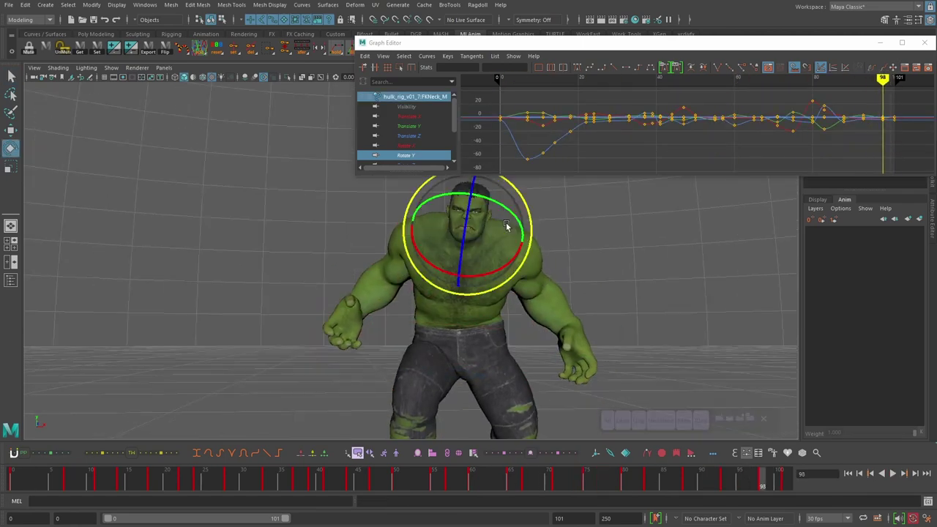
left_click_drag(785, 481, 678, 481)
left_click(587, 481)
key("alt+v")
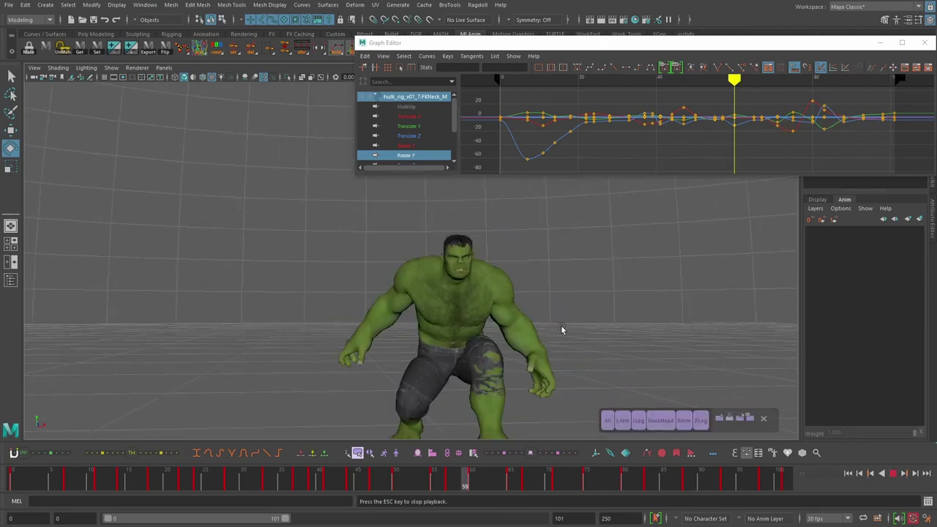
Select the right shoulder-blade control and compare its pose around frames 71 and 66
key("Escape")
left_click(430, 217)
key("q")
mouse_move(470, 284)
left_mouse_down("alt")
mouse_move(476, 352)
mouse_move(432, 253)
mouse_move(481, 280)
left_mouse_up("alt")
key("e")
left_click(559, 479)
left_click(519, 479)
left_click(402, 218)
key("q")
left_click(428, 218)
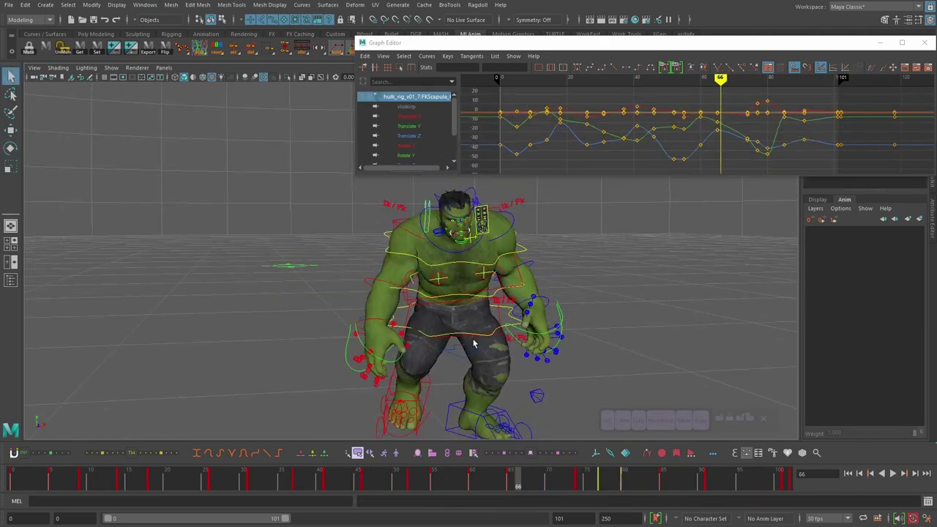
Rotate the right shoulder-blade control around frame 77, delete the neighbouring key and replay the shot
left_click_drag(474, 341, 452, 289)
key("e")
left_click_drag(452, 289, 479, 285, "alt")
left_click_drag(480, 285, 476, 252)
left_click(601, 479)
right_click(612, 479)
left_click(652, 325)
left_click(572, 486)
scroll(554, 368, "down", 4)
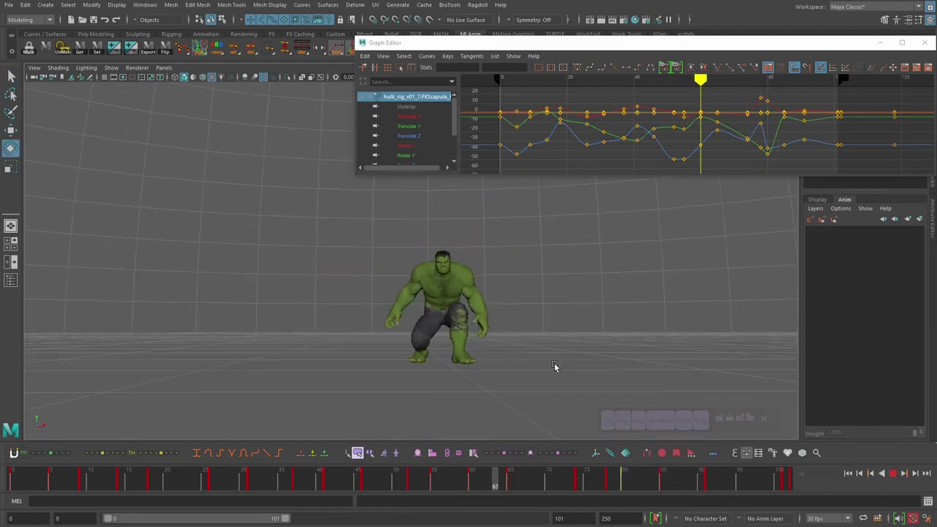
left_click_drag(554, 369, 526, 350, "alt")
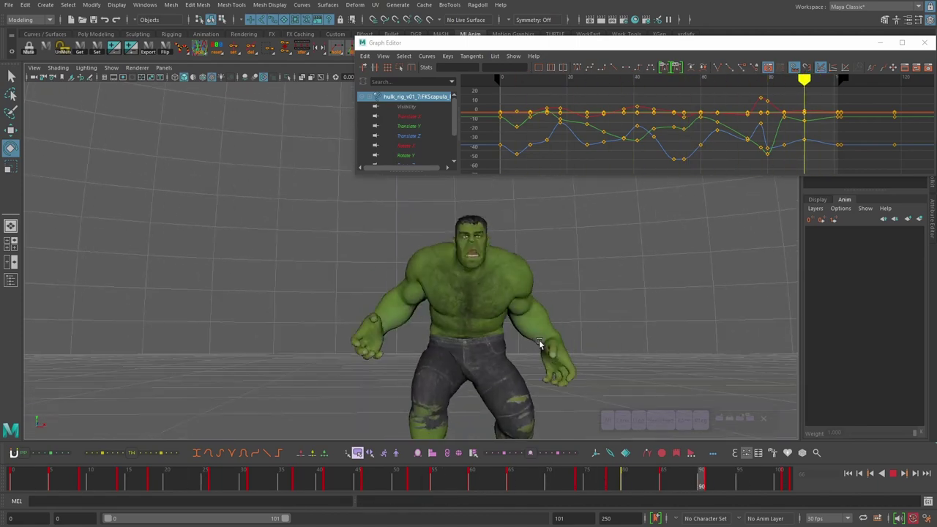
Rotate the jaw control at frames 92 and 96 and delete its key at frame 94
left_click(893, 473)
left_click(685, 480)
scroll(505, 292, "up", 3)
left_click(494, 253)
key("q")
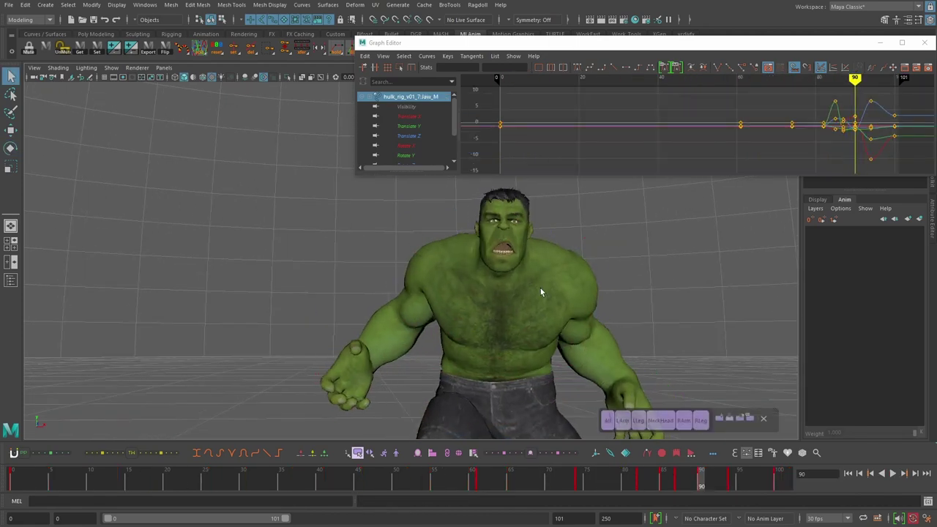
key("e")
left_click_drag(713, 481, 769, 483)
right_click(734, 481)
left_click(760, 328)
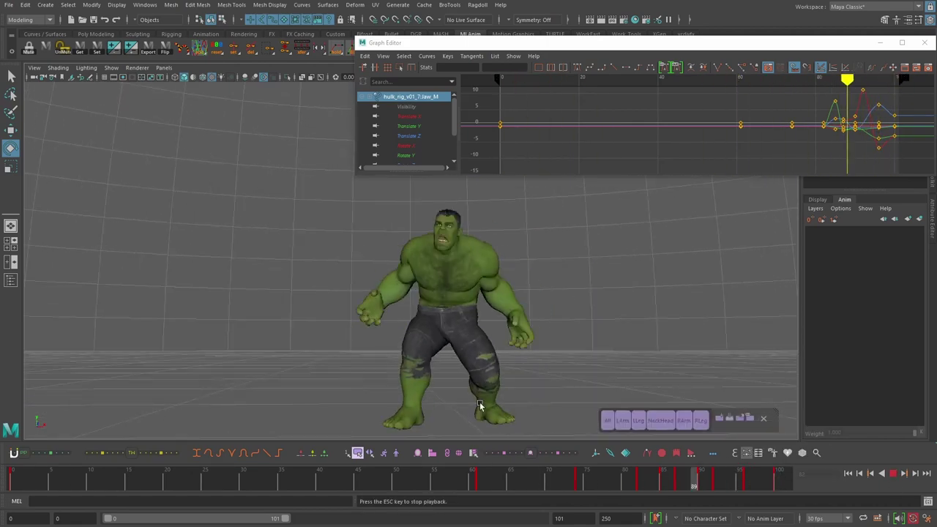
Check the upper spine control's motion up to frame 94 and replay the shot with scene lighting turned on
left_click(892, 473)
left_click_drag(770, 480, 670, 480)
key("q")
left_click(393, 295)
left_click_drag(604, 479, 663, 479)
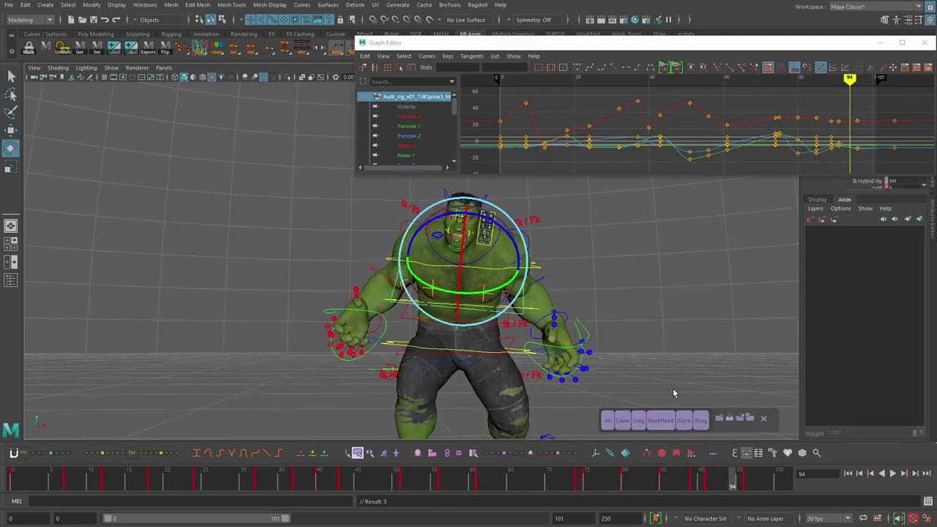
key("alt+v")
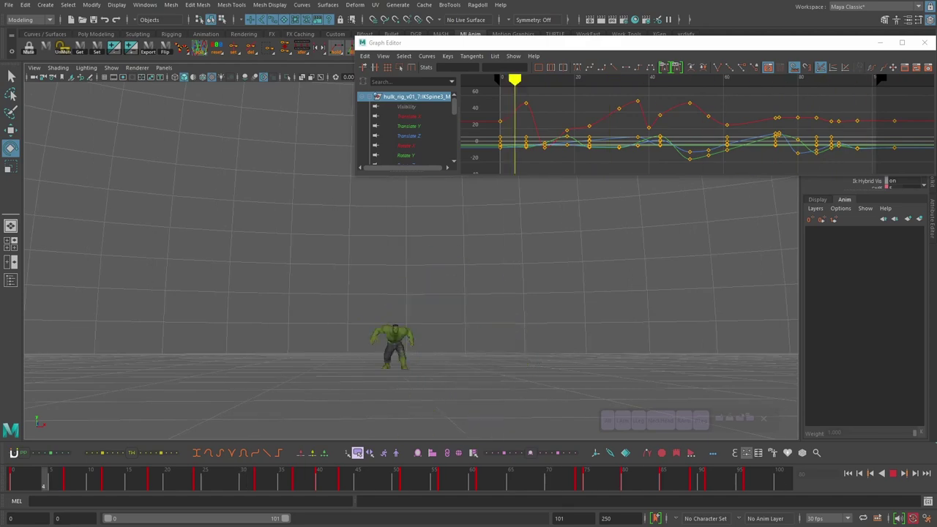
key("7")
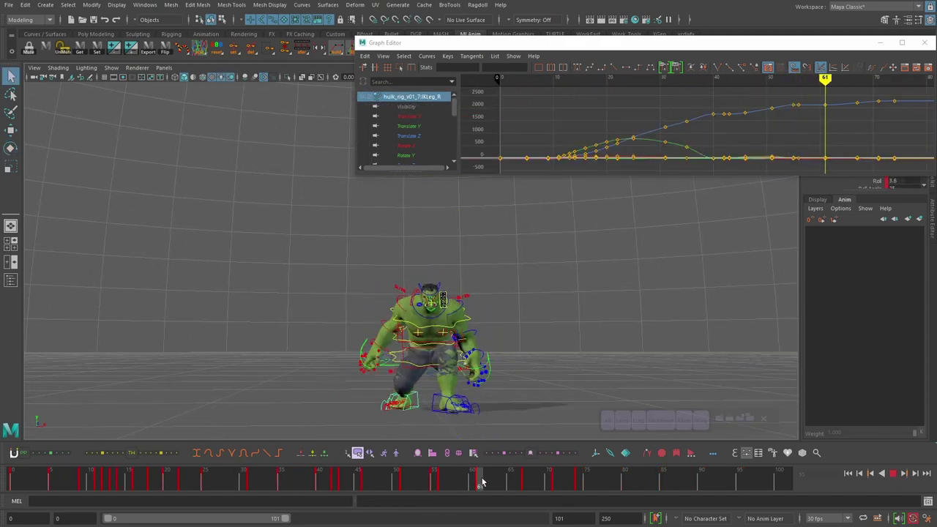
Examine the right foot's placement at frame 67 from several angles and replay the step
key("Escape")
left_click_drag(498, 293, 498, 364, "alt")
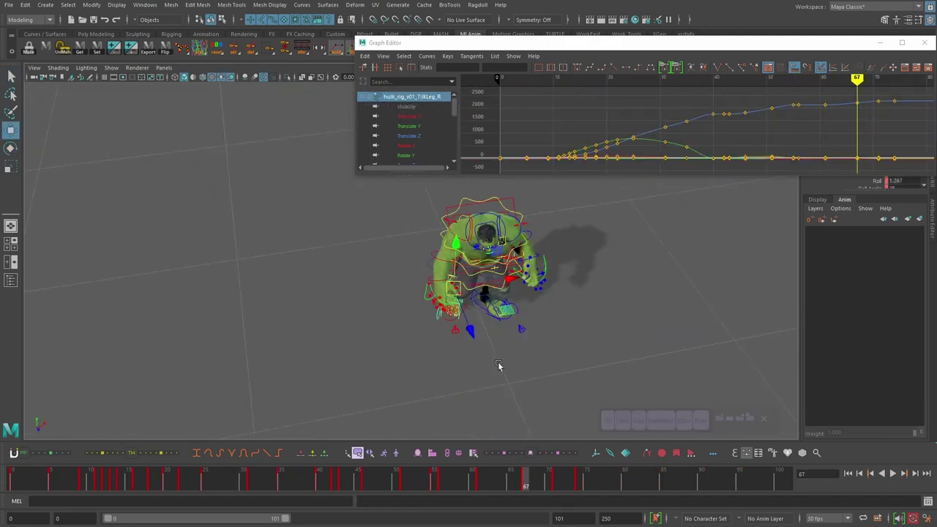
left_click_drag(483, 245, 500, 170, "alt")
key("e")
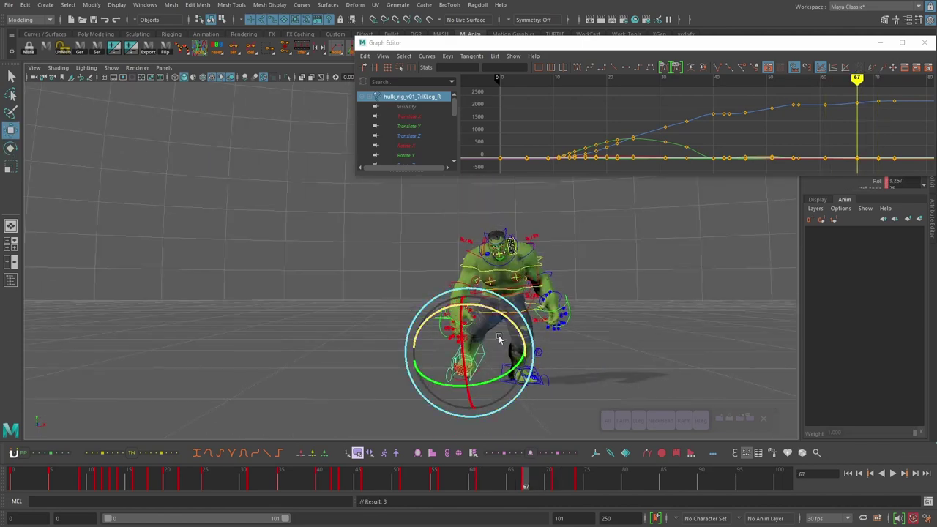
left_click_drag(500, 339, 505, 329, "alt")
key("w")
left_click_drag(524, 479, 513, 480)
left_click_drag(656, 476, 485, 471)
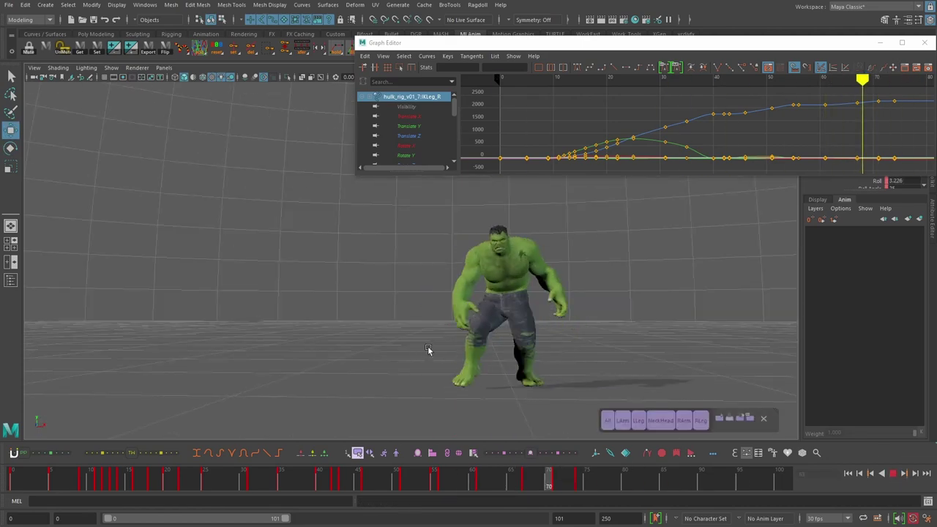
left_click_drag(486, 344, 489, 321, "alt")
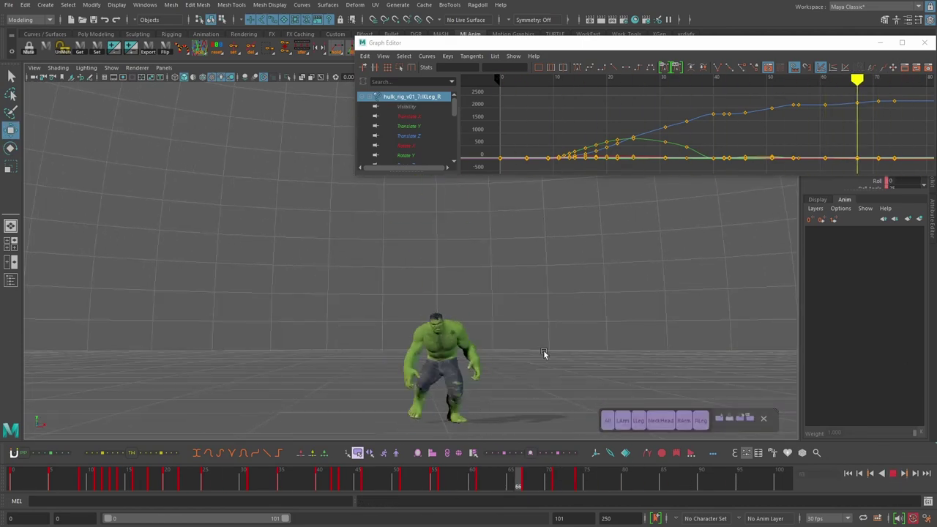
left_click_drag(328, 303, 324, 299, "alt")
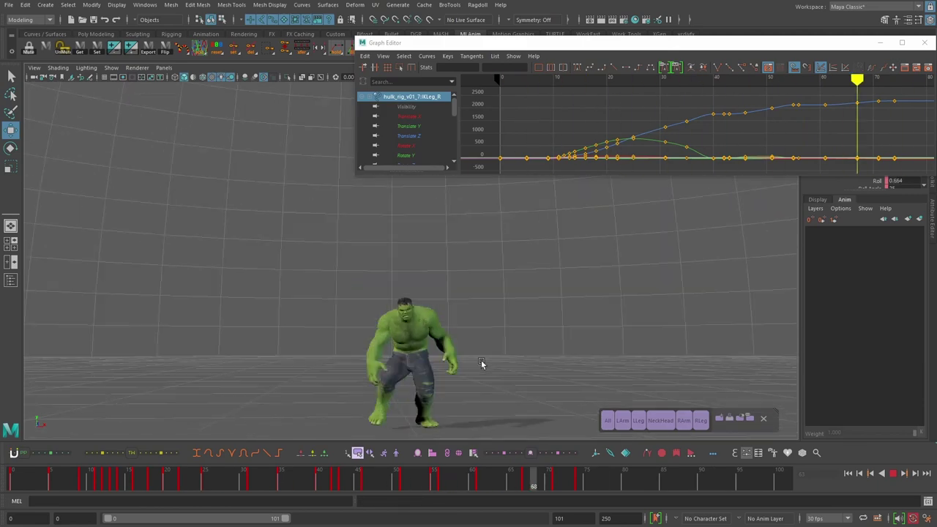
left_click_drag(432, 354, 468, 351, "alt")
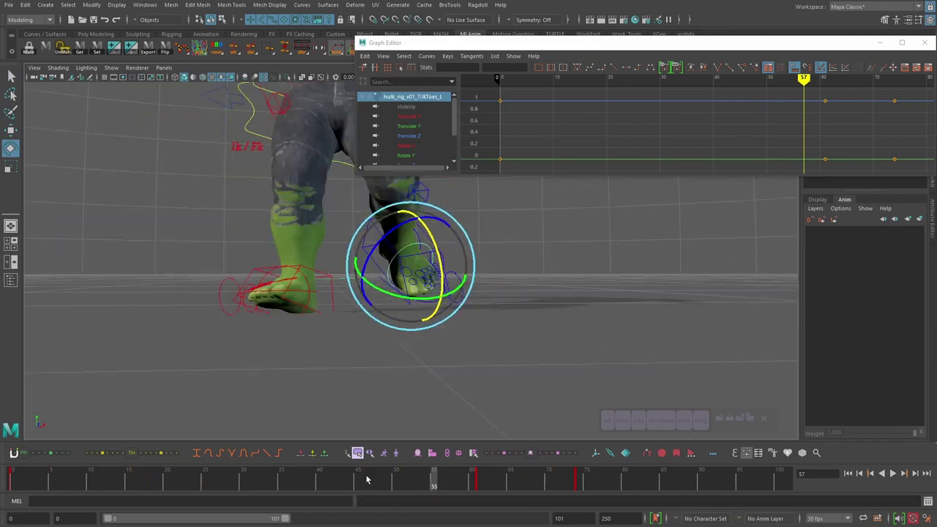
Key the left toes control at zero rotation around frames 43, 77 and 100
left_click(366, 471)
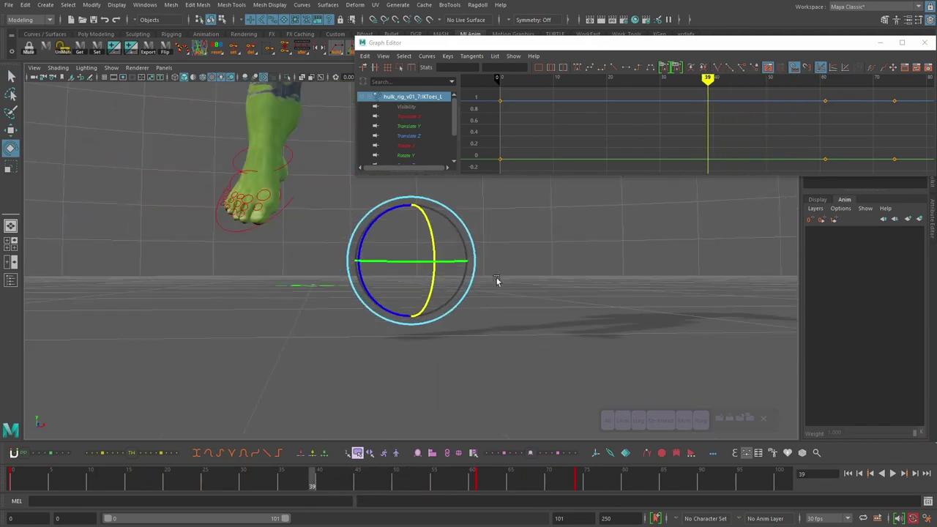
scroll(520, 299, "down", 5)
key("alt+comma")
key("s")
scroll(448, 316, "up", 8)
left_click_drag(517, 335, 431, 343, "alt")
left_click_drag(430, 343, 542, 344, "alt")
left_click_drag(622, 482, 786, 483)
left_click_drag(470, 319, 471, 336)
key("q")
scroll(549, 335, "down", 8)
scroll(549, 334, "up", 6)
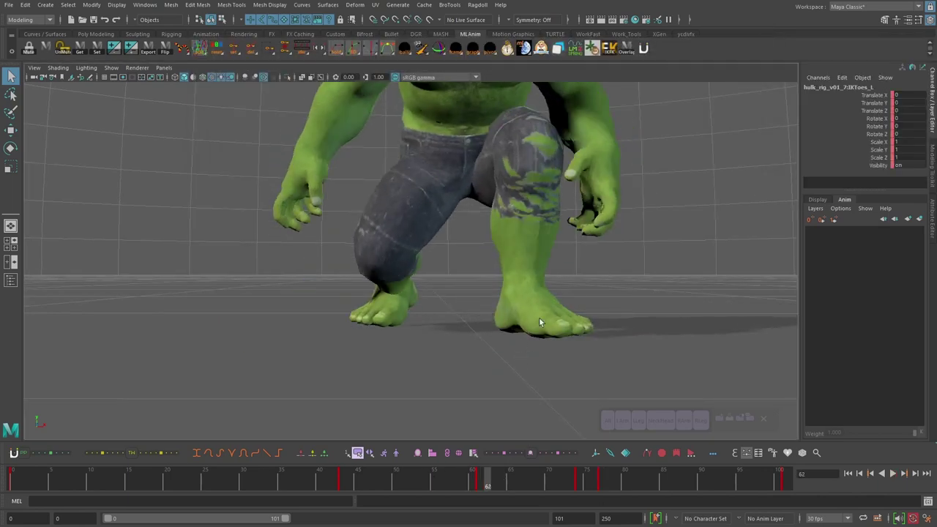
Rotate the left toes control to fit the foot to the ground between frames 44 and 50
scroll(513, 329, "up", 5)
left_click_drag(537, 322, 547, 305)
key("alt+comma")
key("alt+period")
key("alt+period")
key("alt+period")
key("alt+period")
key("alt+period")
key("alt+period")
key("alt+period")
left_click_drag(561, 252, 412, 299)
left_click(424, 324)
left_click(455, 322)
Continue rotating the left toes control frame by frame through frames 53, 56 and 57
key("alt+period")
key("alt+period")
key("alt+period")
key("alt+period")
key("alt+period")
key("alt+period")
key("alt+period")
left_click_drag(449, 326, 479, 326)
scroll(461, 331, "down", 4)
key("period")
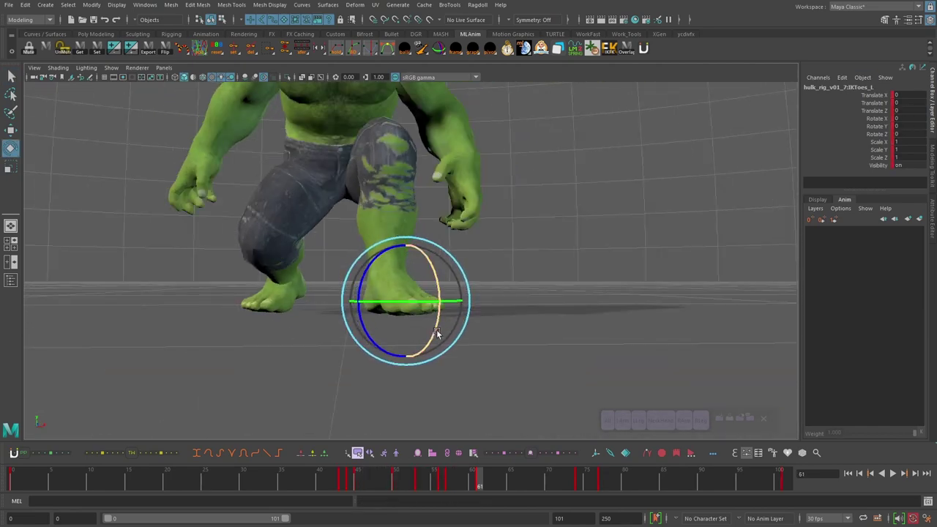
Rotate and key the left toes control frame by frame from frame 68 to 74 as the foot pushes off and settles
left_click_drag(450, 476, 544, 482)
key("alt+period")
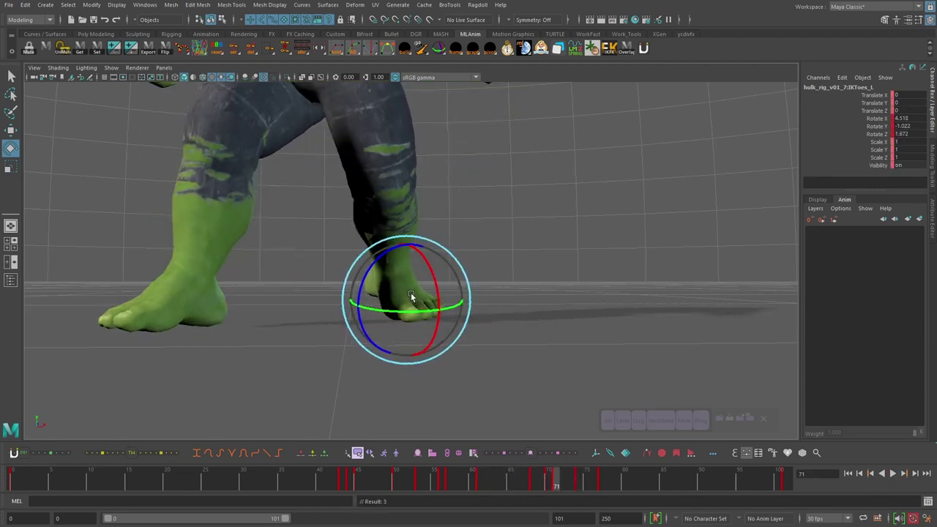
key("alt+period")
key("alt+period")
key("alt+period")
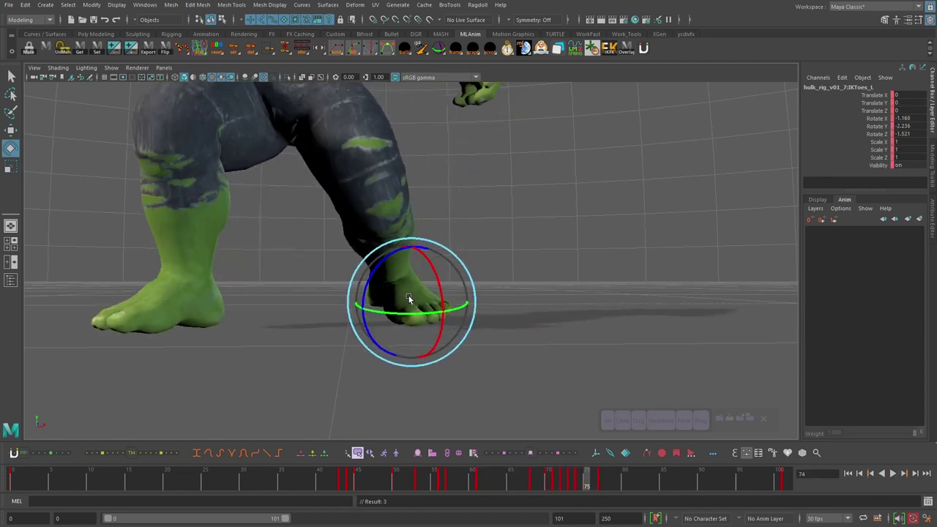
key("alt+period")
key("alt+period")
key("alt+period")
key("alt+period")
key("s")
Replay the shot to check the left foot's toe motion
left_click_drag(588, 483, 533, 480)
left_click(892, 473)
scroll(475, 355, "down", 10)
left_click_drag(489, 363, 423, 349, "alt")
key("alt+v")
Select the right toes control and rotate it on keys at frames 42, 43 and 44
key("q")
left_click(375, 374)
left_click(336, 473)
key("alt+period")
key("alt+period")
left_click_drag(366, 345, 366, 327, "alt")
key("e")
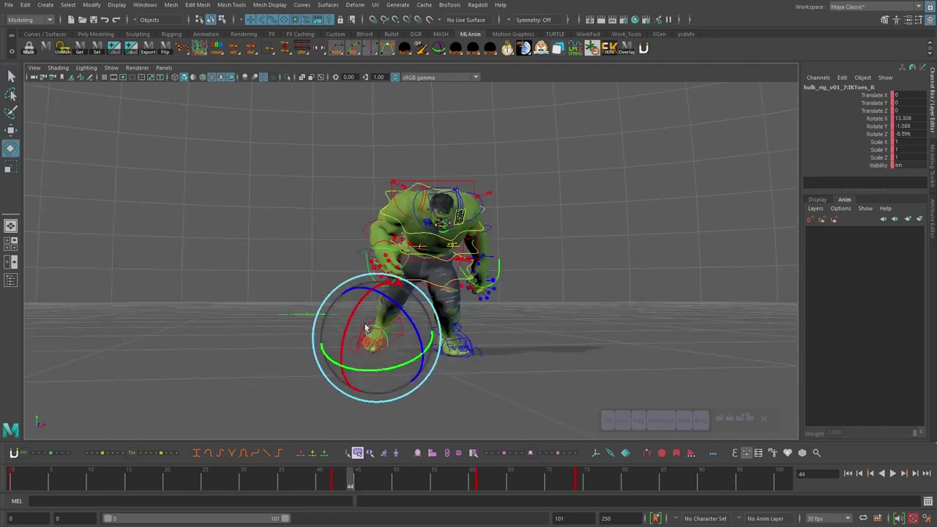
key("alt+comma")
key("f")
scroll(379, 237, "down", 3)
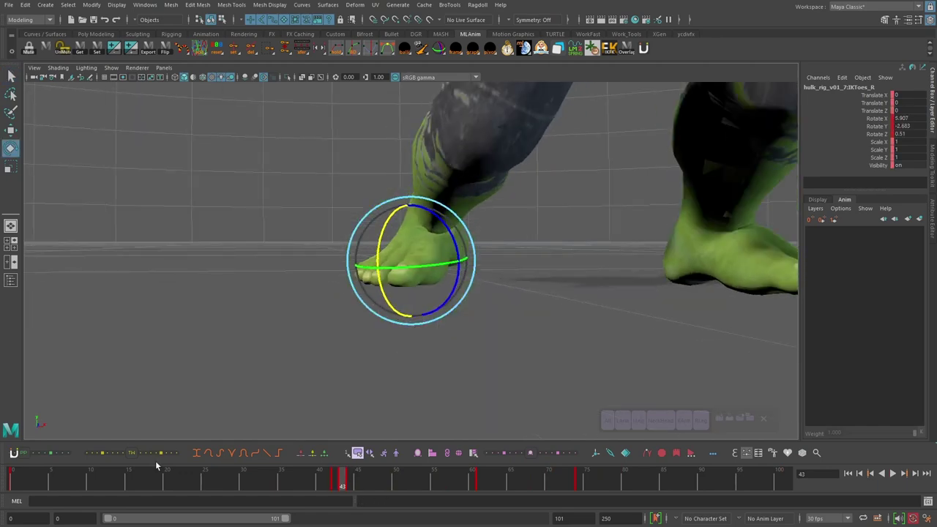
left_click_drag(399, 296, 446, 290, "alt")
Bend the right toes at frame 47 while the foot is lifted and continue to frame 51
key("alt+period")
key("alt+period")
key("alt+period")
key("alt+period")
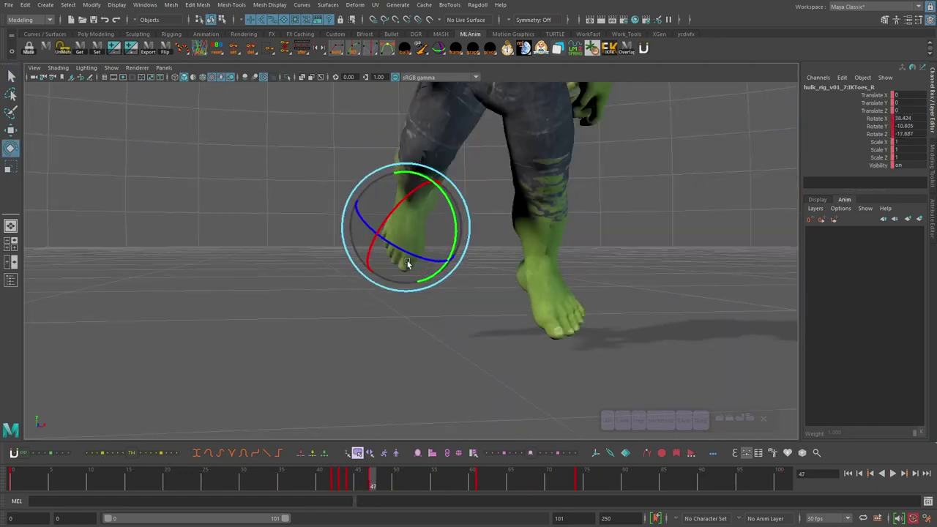
left_click_drag(408, 265, 409, 282)
key("alt+period")
key("alt+period")
key("alt+period")
key("alt+period")
Rotate the right toes control at frames 51, 54 and 56 to plant the foot on the ground
left_click_drag(636, 282, 650, 297)
key("alt+period")
key("alt+period")
key("alt+period")
middle_click_drag(651, 297, 399, 253, "alt")
left_click_drag(589, 256, 382, 307)
key("alt+period")
key("alt+period")
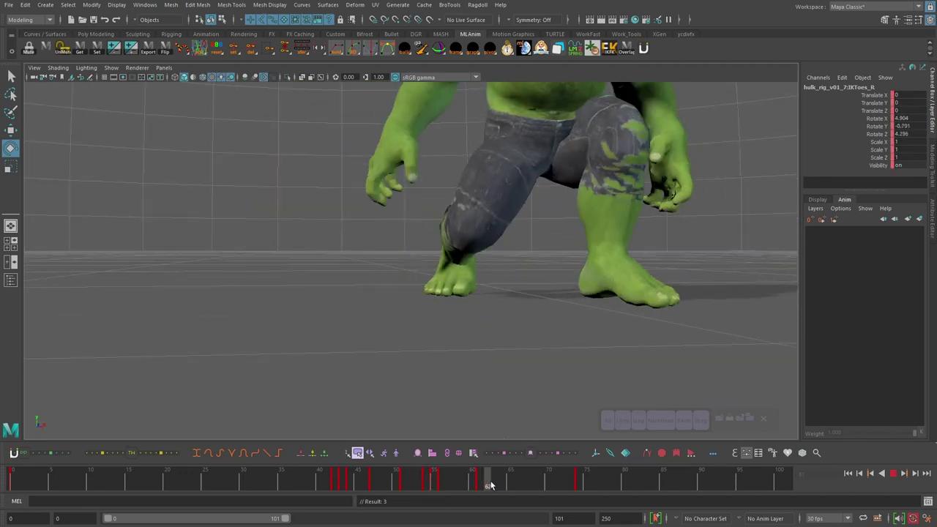
Rotate the right toes control at frames 62, 63, 69 and 75 through the following step
left_click_drag(436, 296, 390, 320)
key("alt+period")
key("alt+period")
key("alt+period")
key("alt+period")
key("alt+period")
key("alt+period")
key("alt+period")
key("alt+period")
key("alt+shift+v")
left_click(585, 479)
left_click_drag(462, 306, 455, 322)
left_click_drag(455, 322, 499, 349, "alt")
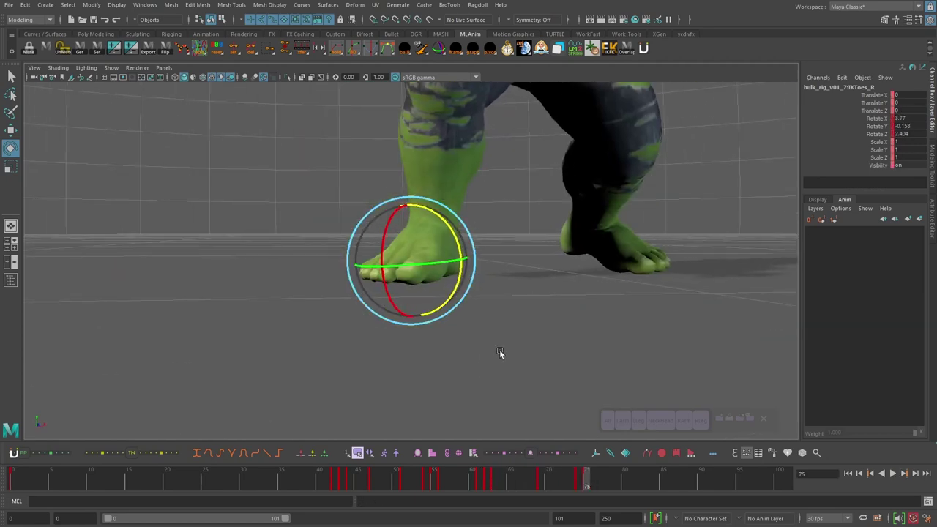
Rotate the right toes control at frame 71 and delete its key at frame 69
key("comma")
key("comma")
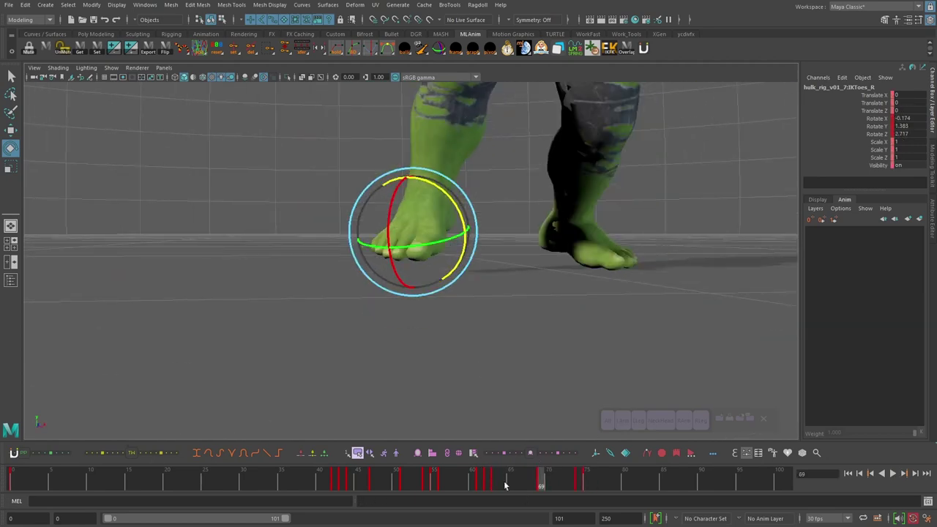
key("alt+period")
key("alt+period")
left_click_drag(385, 286, 389, 294)
left_click_drag(556, 480, 502, 481)
right_click(542, 479)
left_click(575, 327)
Replay the shot and inspect the toe motion of both feet
left_click(892, 474)
scroll(505, 322, "down", 5)
key("Escape")
scroll(490, 244, "up", 5)
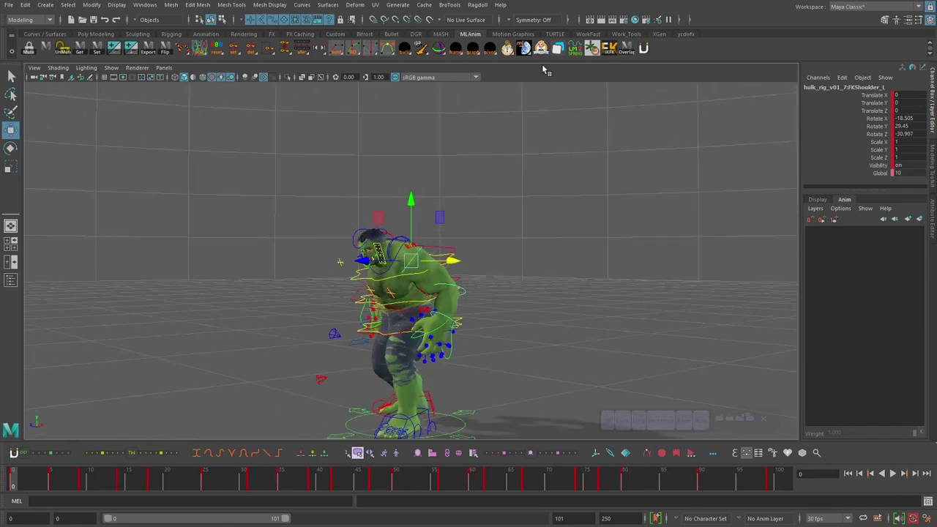
Open the Overlapper tool's options and set Softness to 1.00 for the left FK shoulder chain
left_click_drag(276, 206, 295, 228, "alt")
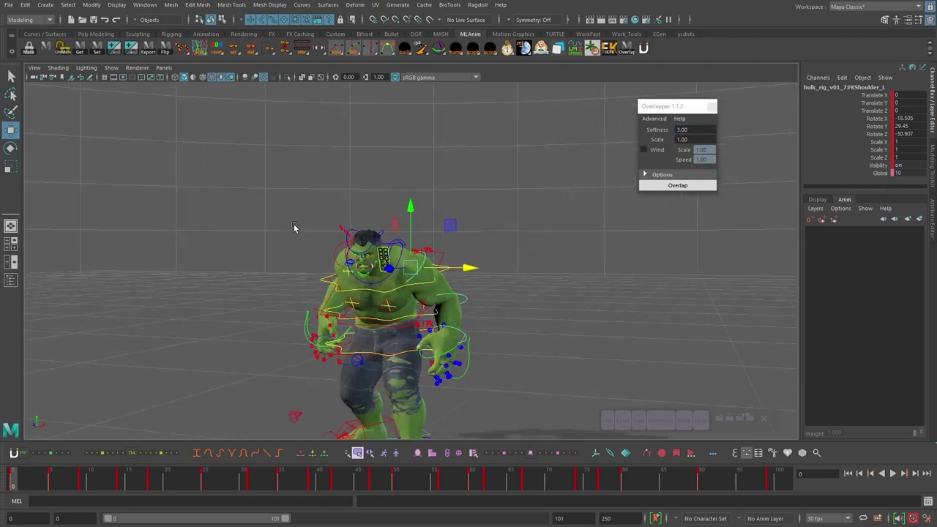
left_click_drag(505, 183, 468, 205, "alt")
right_click_drag(469, 205, 510, 291, "alt")
key("e")
key("w")
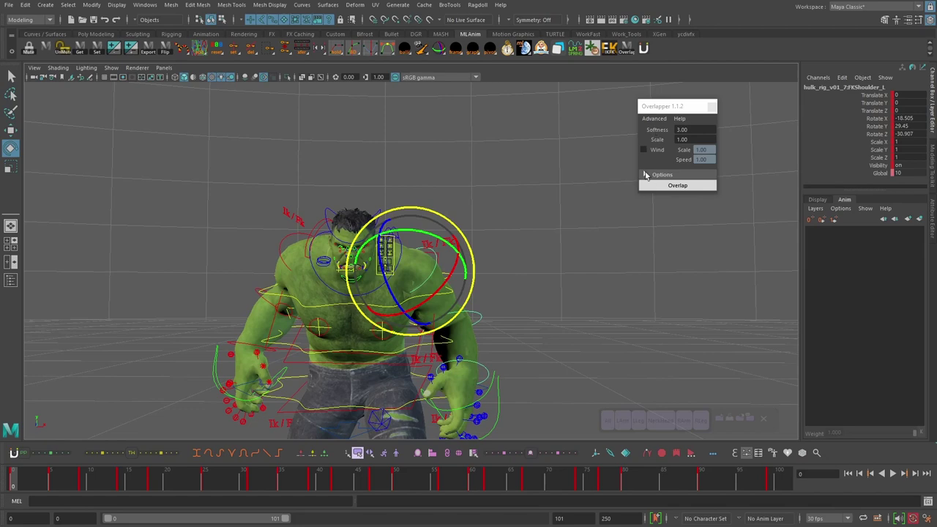
left_click_drag(448, 202, 416, 232, "alt")
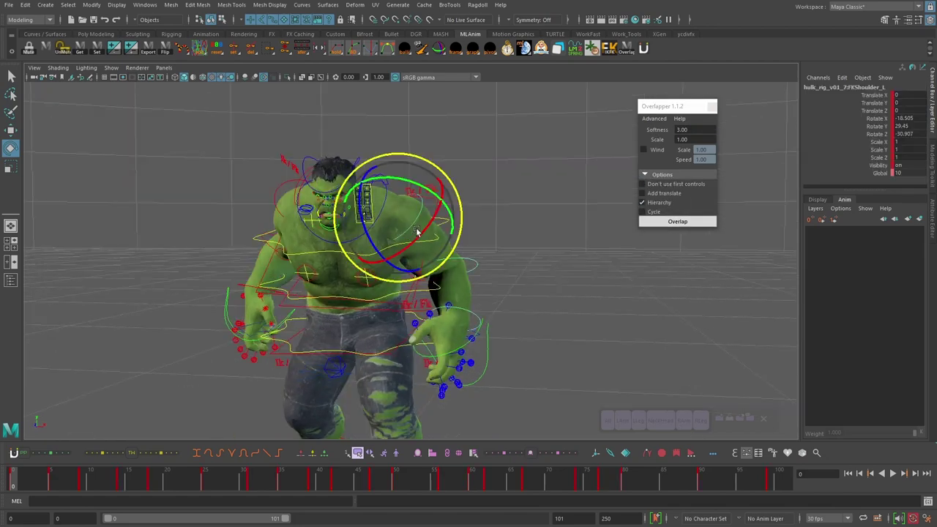
left_click(380, 274)
left_click(395, 241)
left_click_drag(372, 205, 389, 203, "alt")
key("w")
key("e")
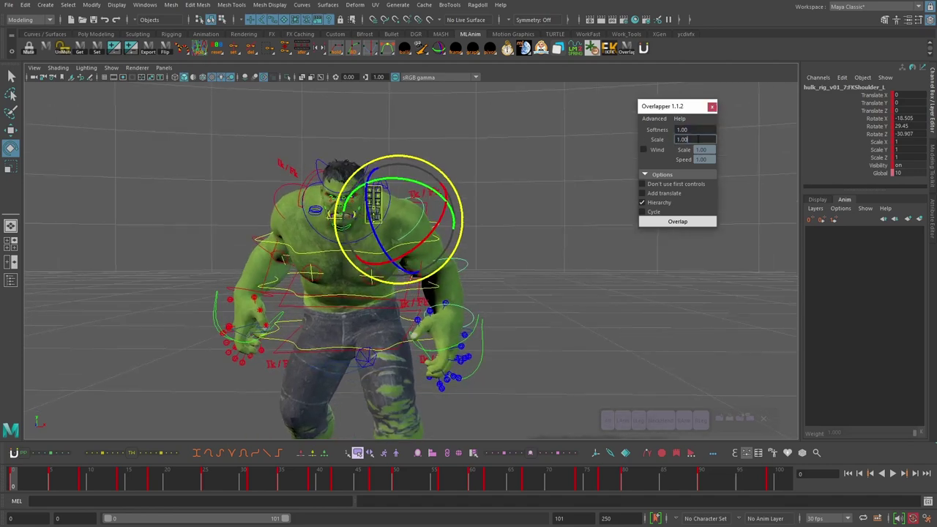
Run Overlapper on the left arm hierarchy with Scale 0.50 and play back the result
left_click(661, 139)
scroll(517, 213, "down", 4)
middle_click_drag(517, 213, 520, 196, "alt")
left_click(677, 221)
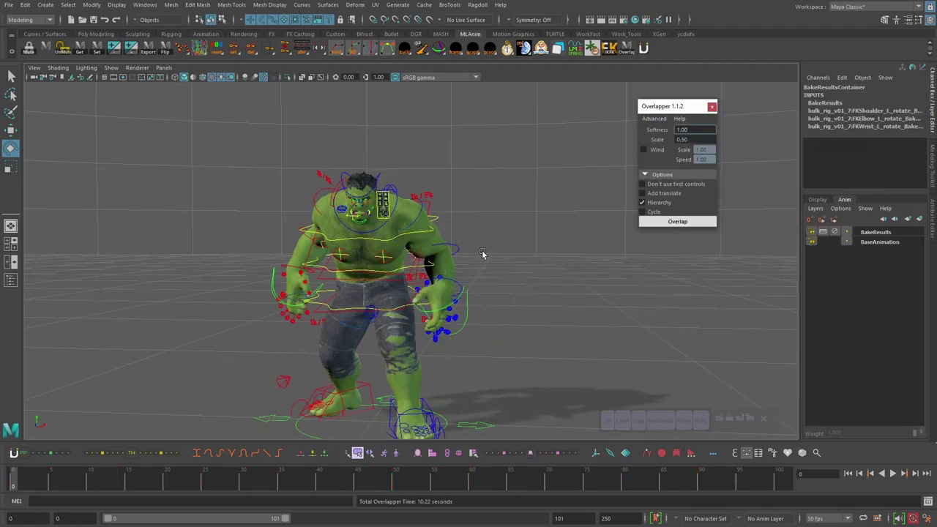
key("alt+v")
scroll(537, 324, "down", 8)
key("alt+1")
middle_click_drag(399, 311, 430, 333, "alt")
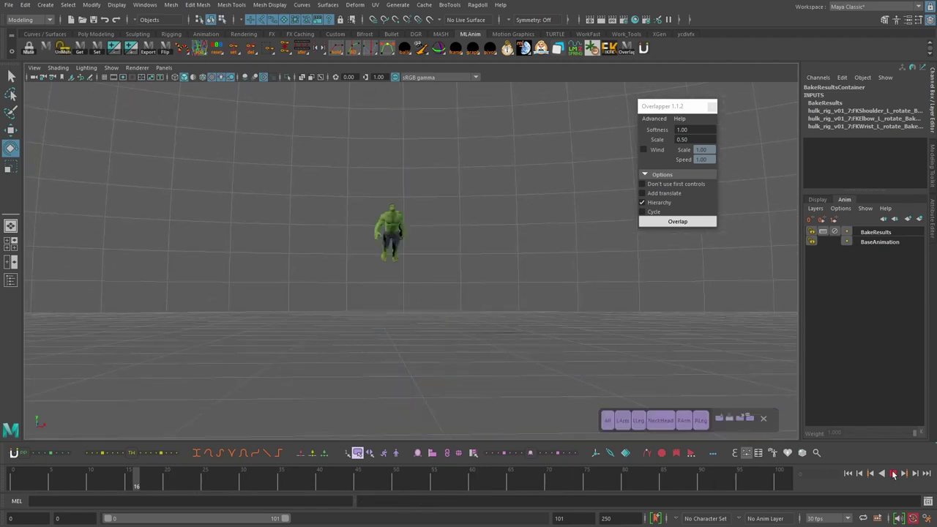
Undo the left arm overlap and rerun Overlapper on that arm with Scale 0.40
key("ctrl+z")
key("f")
key("q")
left_click_drag(563, 322, 512, 252, "alt")
left_click(430, 255)
key("w")
left_click_drag(691, 140, 648, 144)
key("Return")
left_click(672, 225)
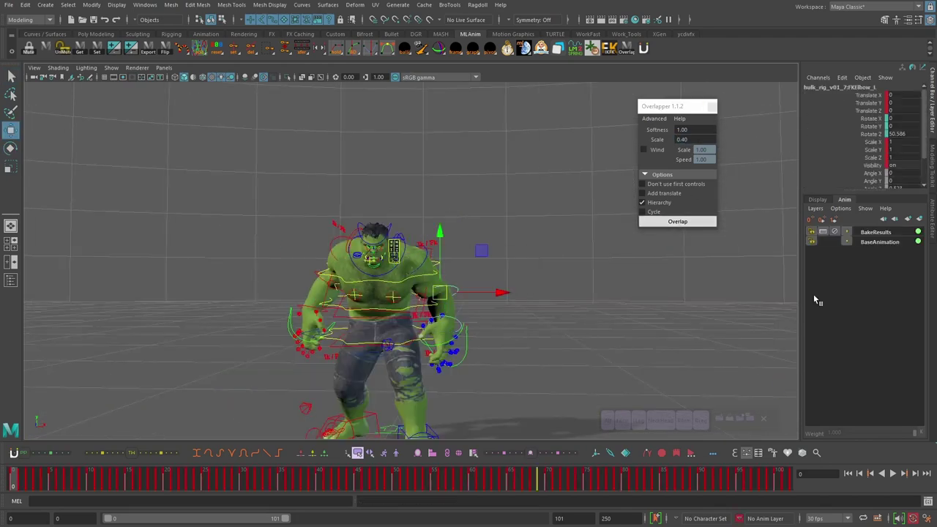
Compare the left arm motion with the BakeResults layer muted and unmuted by scrubbing and playing the shot
left_click(835, 232)
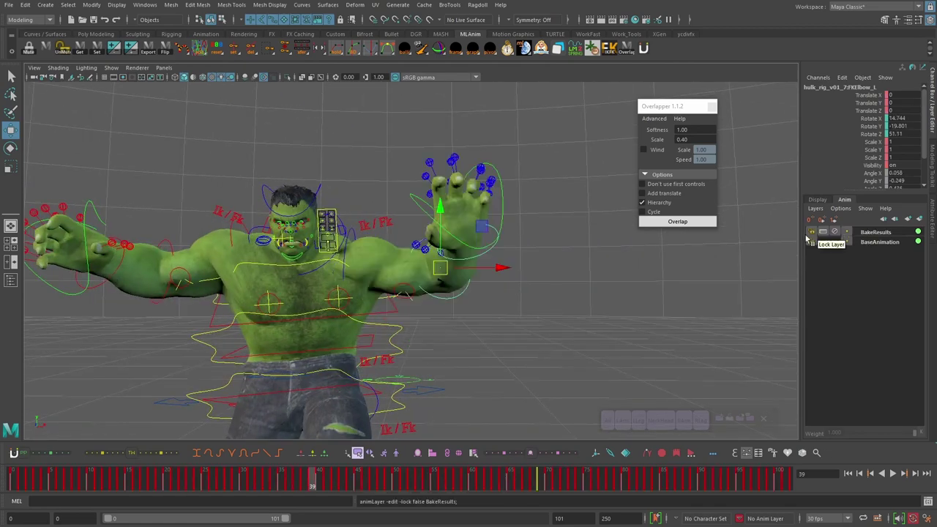
scroll(469, 315, "down", 5)
left_click_drag(176, 477, 274, 480)
key("alt+v")
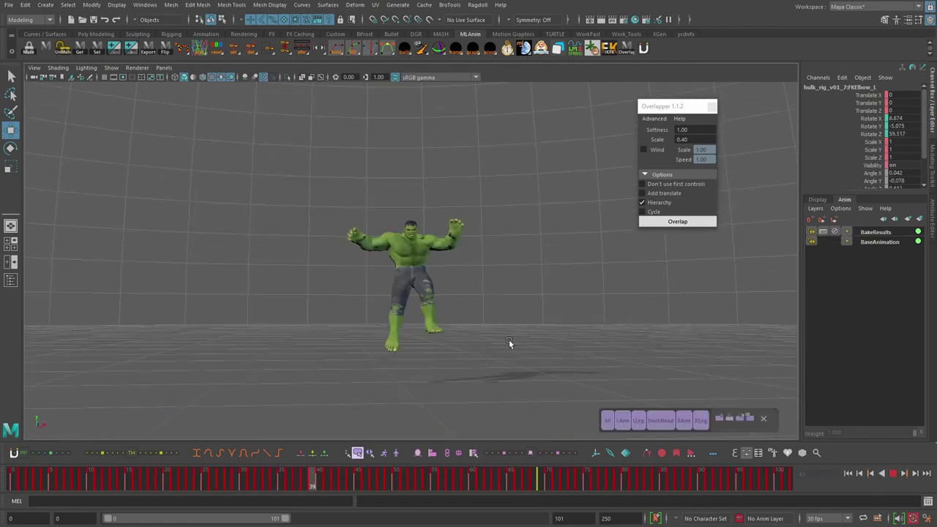
left_click_drag(505, 346, 535, 318, "alt")
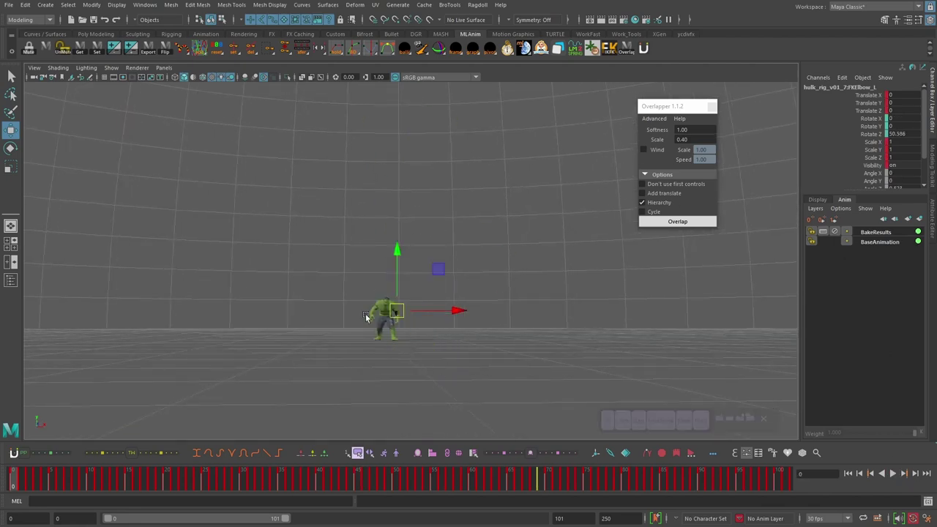
Run Overlapper on the right FK arm hierarchy from the shoulder with Softness 1.00 and Scale 0.40
key("f")
left_click_drag(366, 316, 497, 335, "alt")
middle_click_drag(497, 334, 460, 326, "alt")
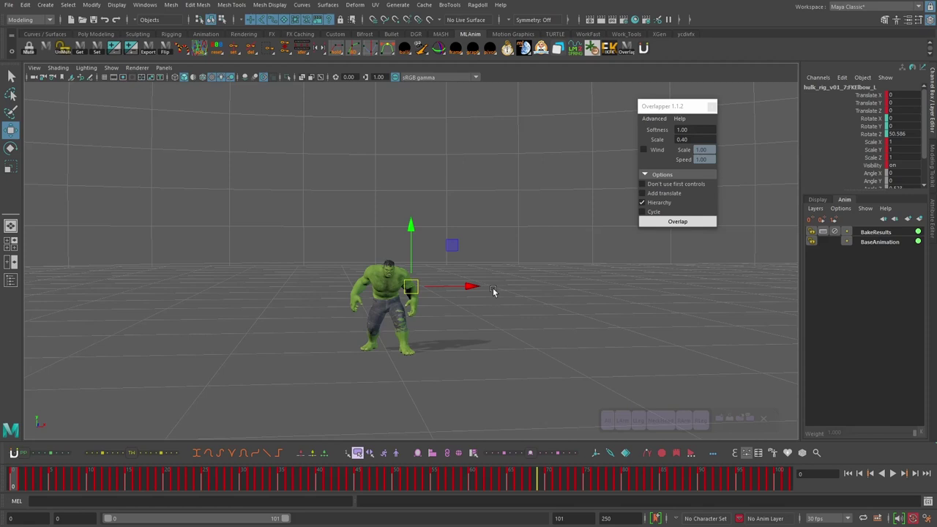
left_click_drag(492, 289, 472, 289, "alt")
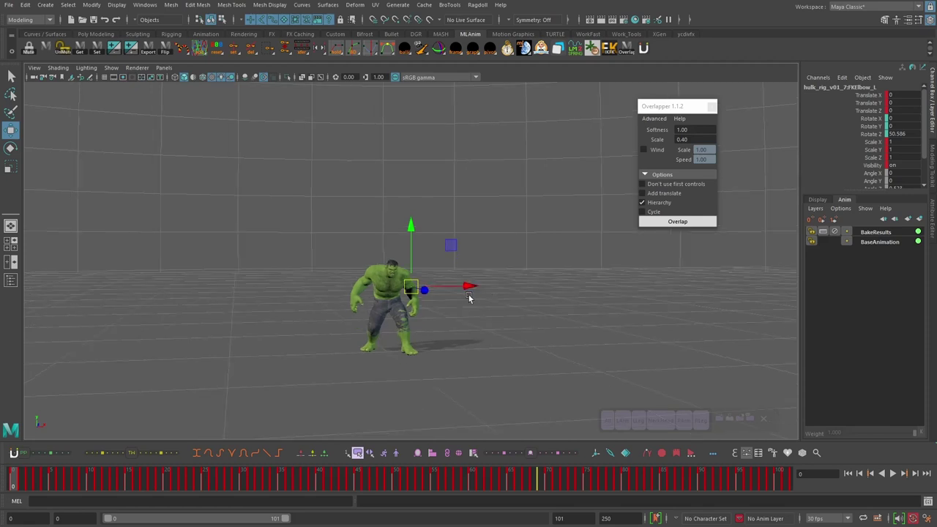
left_click_drag(73, 481, 14, 481)
scroll(301, 268, "up", 5)
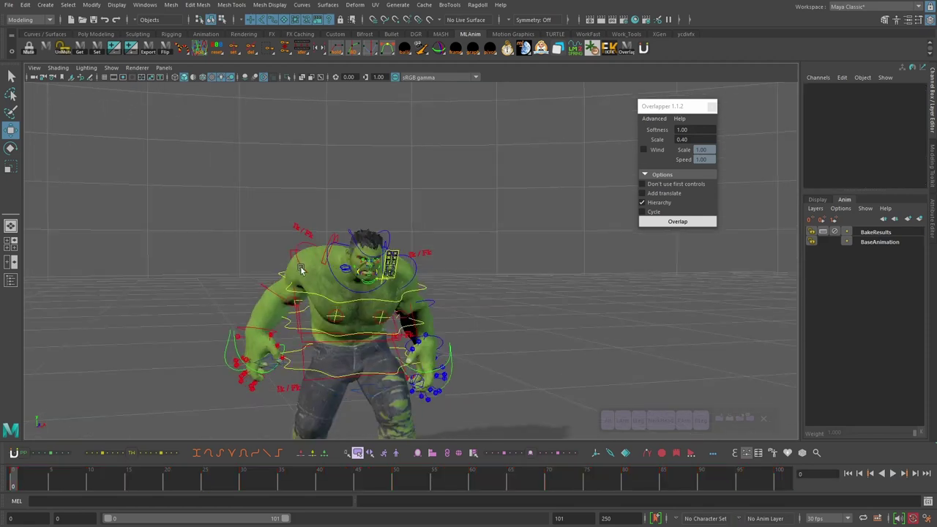
left_click(300, 267)
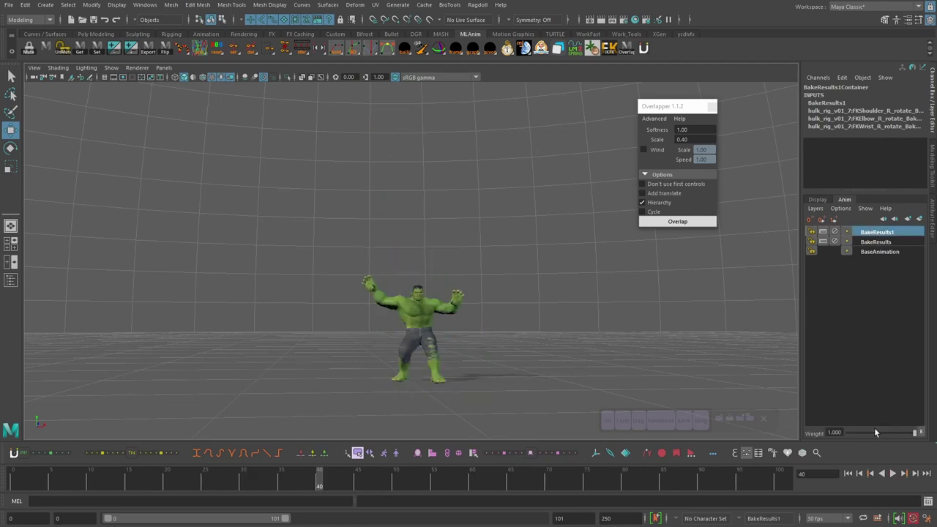
Lower the BakeResults1 layer weight to 0.719 and replay the right arm's overlap
left_click_drag(870, 435, 867, 434)
mouse_move(287, 478)
left_mouse_down()
mouse_move(226, 481)
mouse_move(283, 474)
left_mouse_up()
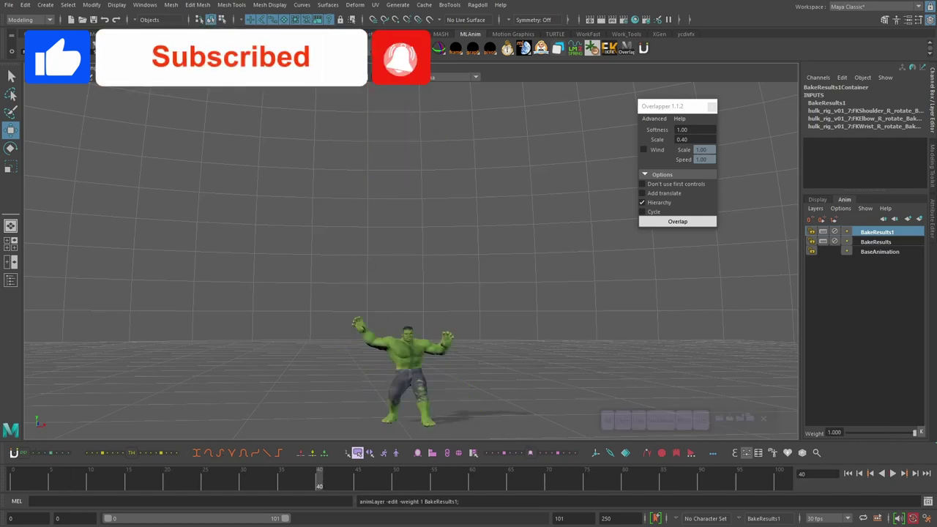
left_click_drag(914, 434, 895, 436)
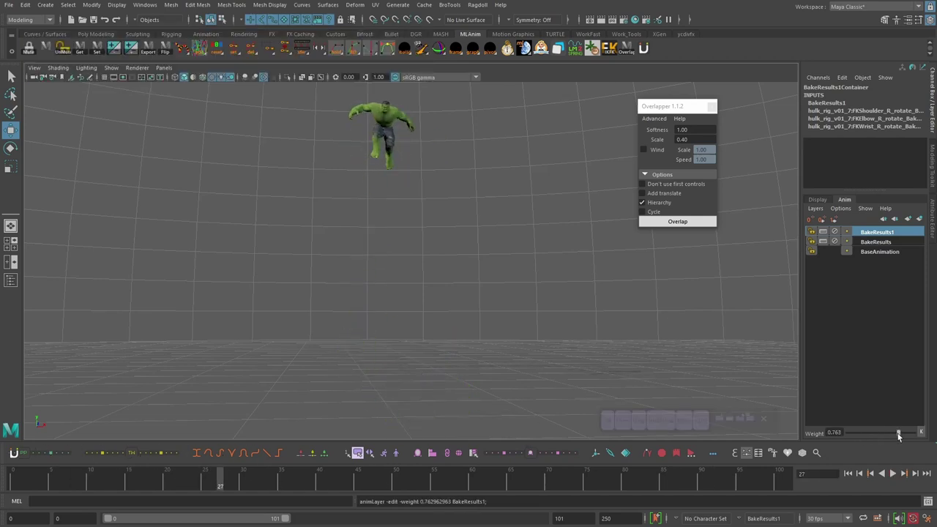
left_click(892, 474)
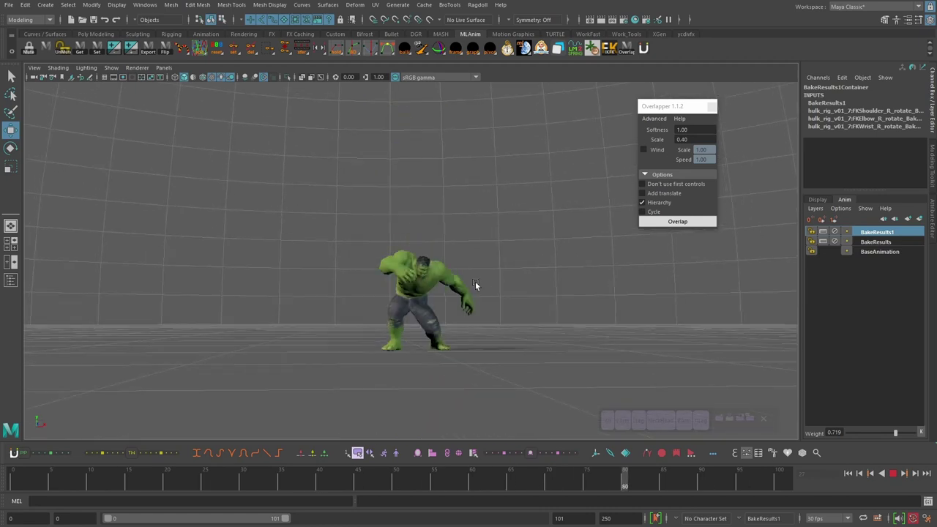
Try the BakeResults layer at a weight of 0.281 and return it to 1.000 while replaying the motion
left_click(875, 242)
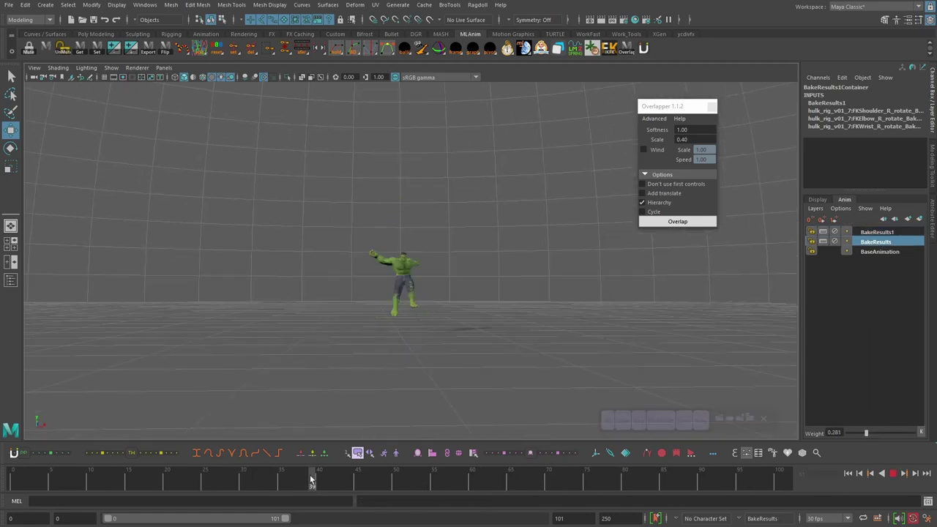
scroll(451, 307, "up", 5)
left_click_drag(376, 472, 337, 484)
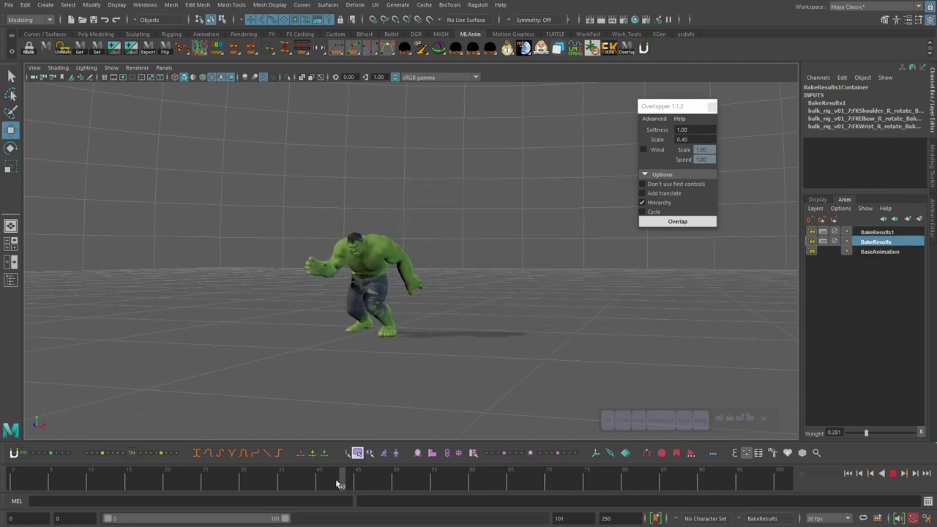
left_click_drag(894, 433, 914, 433)
key("alt+v")
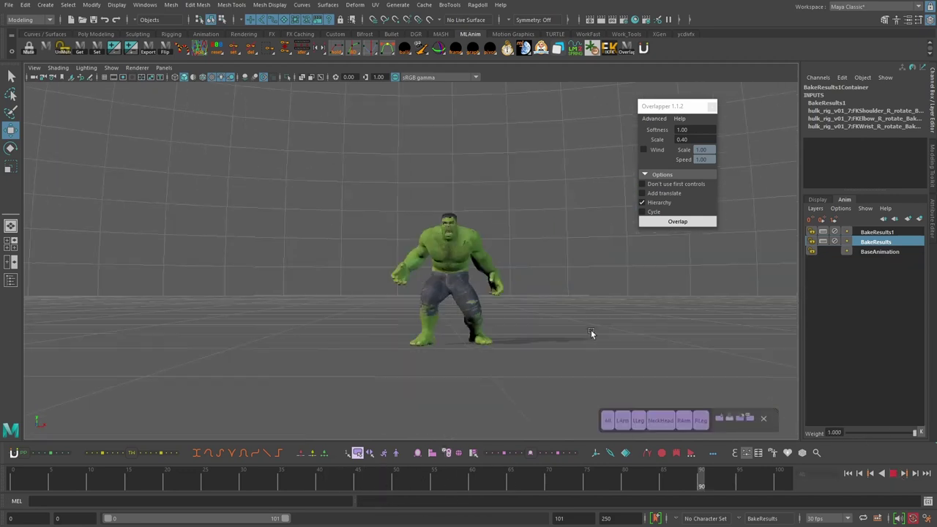
middle_click_drag(516, 294, 482, 309, "alt")
key("alt+v")
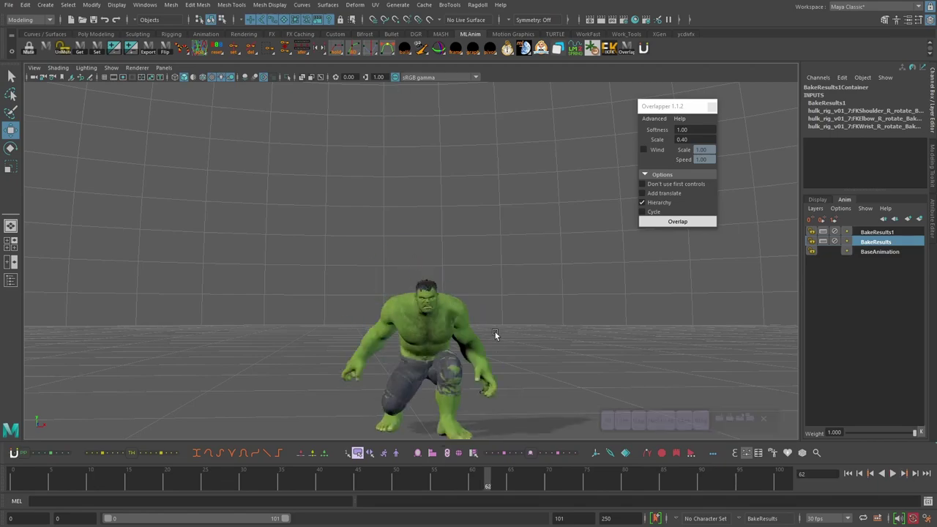
Turn off Overlapper's Hierarchy option and pick the hybrid mid-spine control at frame 63
left_click_drag(472, 477, 495, 476)
middle_click_drag(350, 377, 314, 296, "alt")
scroll(313, 296, "up", 5)
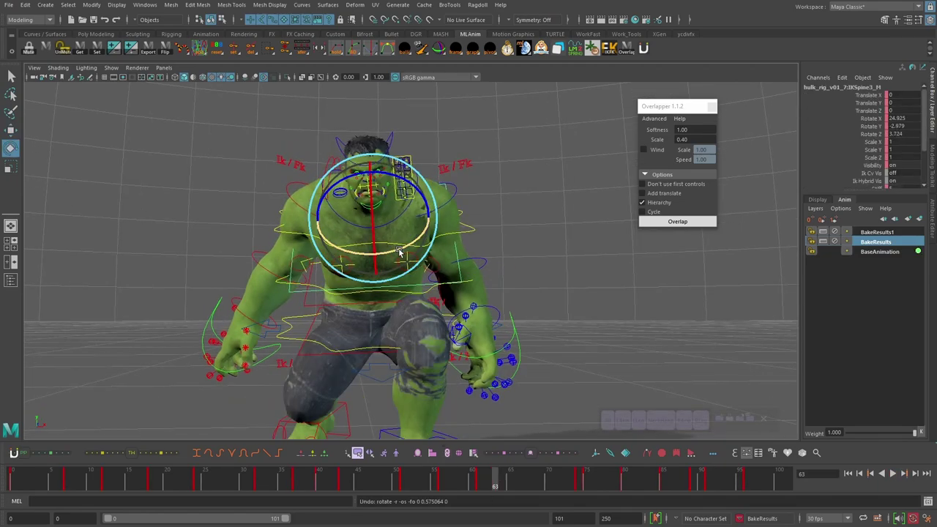
key("f")
left_click_drag(399, 279, 408, 322, "alt")
left_click(643, 202)
left_click(519, 312)
left_click(503, 323)
key("w")
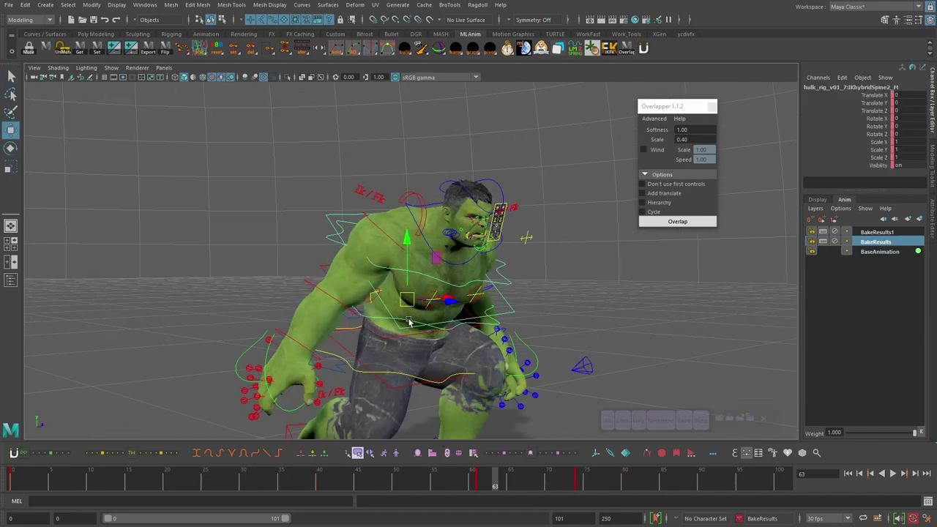
Turn on Don't use first controls and run Overlapper on IKSpine3_M together with the spine control below it
left_click(408, 322)
left_click(447, 281, "shift")
left_click_drag(446, 281, 467, 259, "alt")
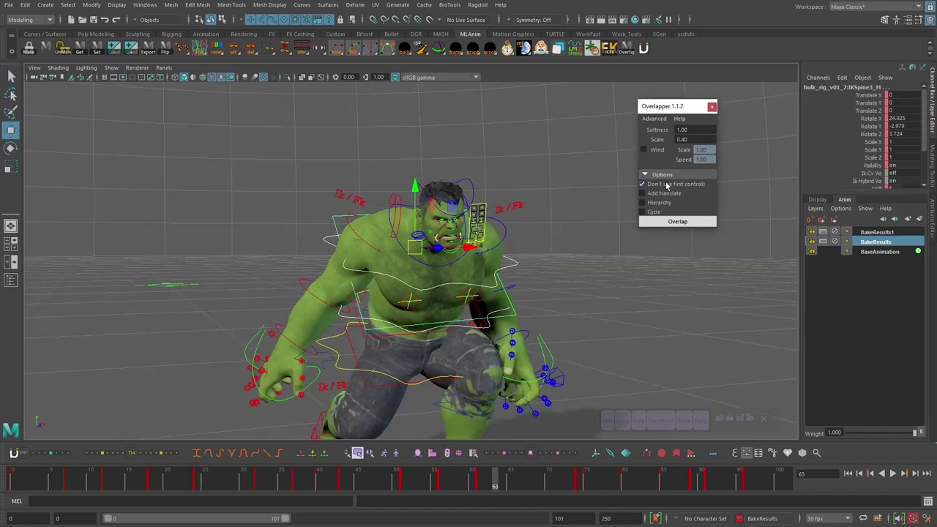
left_click_drag(391, 268, 392, 301, "alt")
left_click(379, 301)
left_click(364, 250)
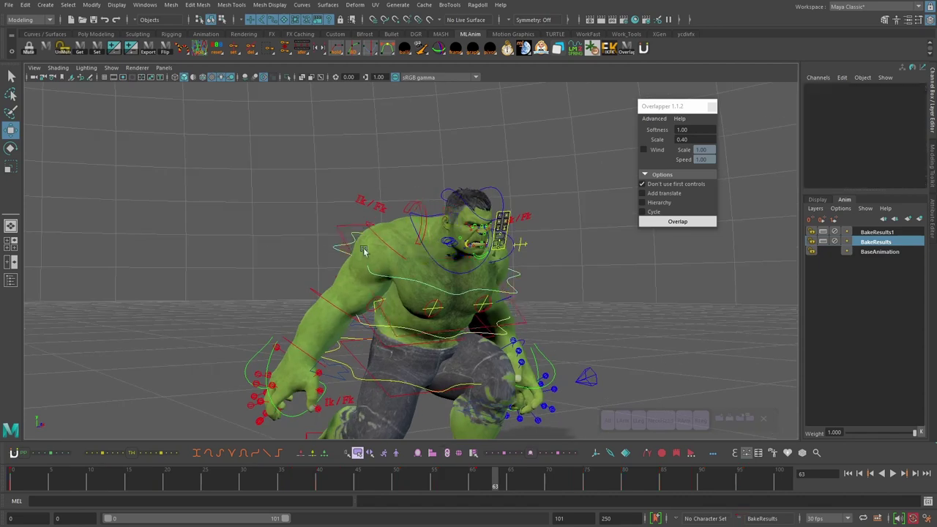
left_click_drag(382, 263, 425, 267, "alt")
key("alt+v")
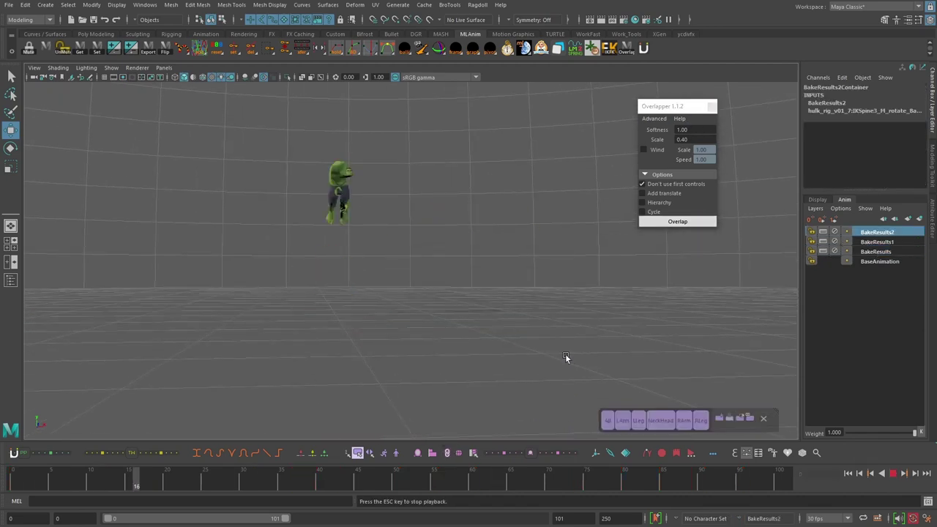
Test the BakeResults2 layer at a weight of 0.074 and undo the chest overlap
left_click(893, 473)
left_click_drag(914, 433, 852, 433)
left_click(893, 474)
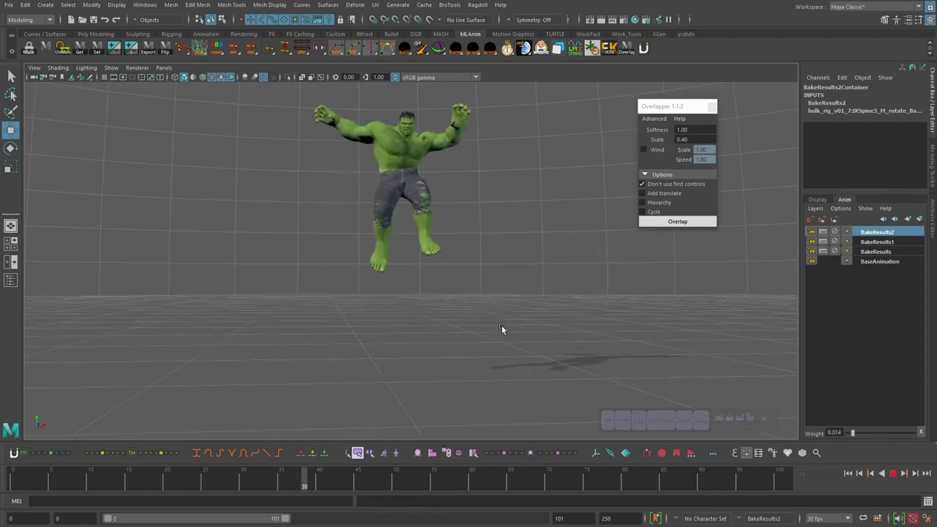
left_click(894, 475)
key("ctrl+z")
key("ctrl+z")
key("ctrl+z")
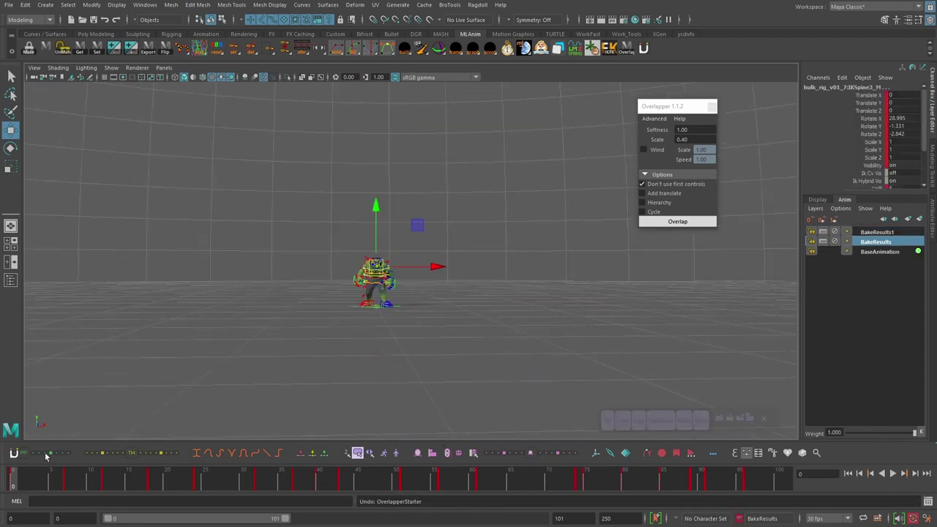
Try to run Overlapper on the IKSpine3_M chest control alone at frame 34
left_click_drag(51, 477, 275, 479)
key("f")
left_click_drag(264, 320, 351, 320, "alt")
left_click(385, 299)
left_click(678, 223)
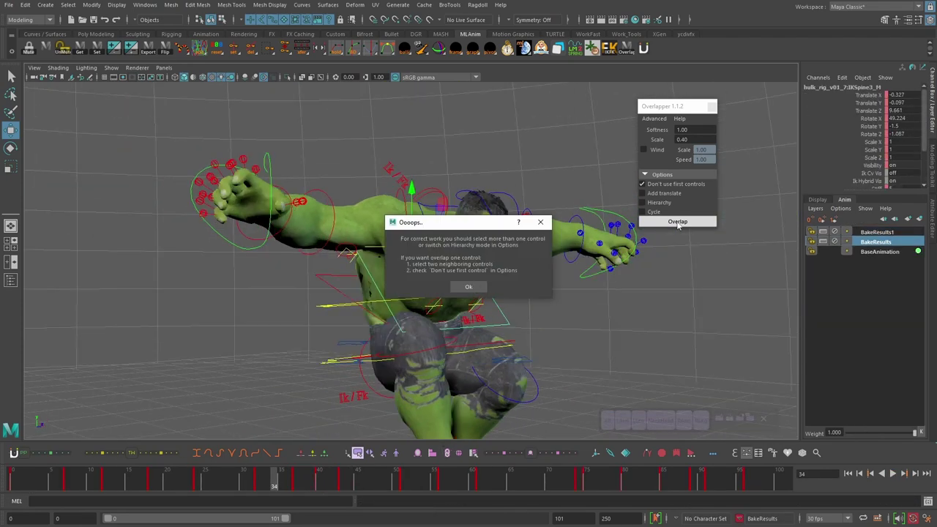
left_click(469, 287)
Open LMspring and bake the chest control's rotation overlap to an animation layer with Overlap 0.450 and Decay 1.200
scroll(459, 347, "down", 8)
left_click_drag(460, 347, 410, 344, "alt")
left_click_drag(106, 477, 335, 457)
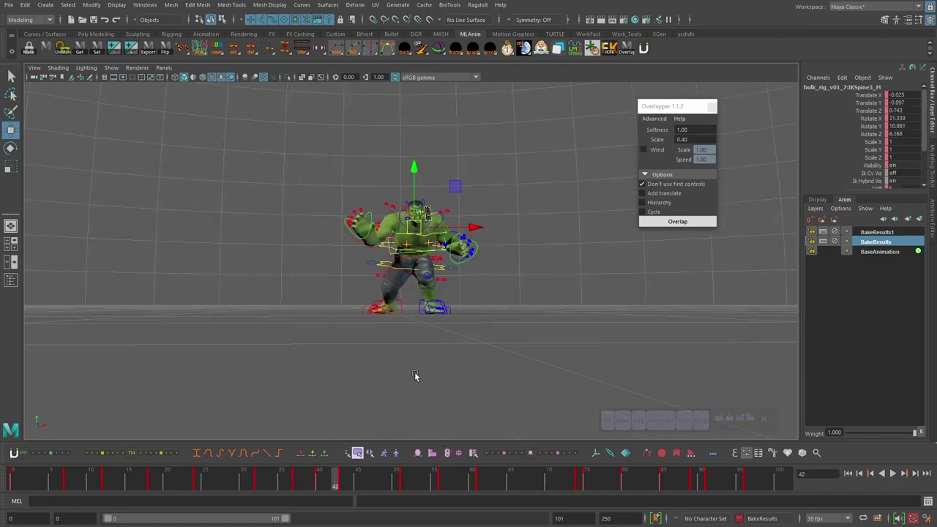
left_click_drag(414, 374, 439, 391, "alt")
left_click_drag(335, 479, 10, 479)
scroll(514, 245, "up", 4)
scroll(515, 244, "down", 3)
left_click(574, 47)
left_click_drag(539, 109, 563, 106)
left_click_drag(505, 336, 549, 336, "alt")
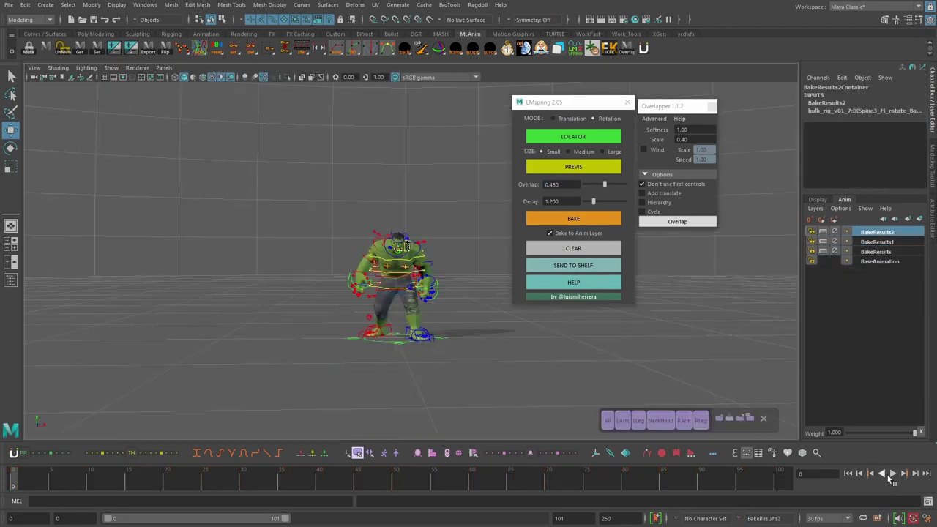
Reduce the BakeResults2 layer weight to 0.081, checking the chest motion in playback with the layer on and off
key("alt+v")
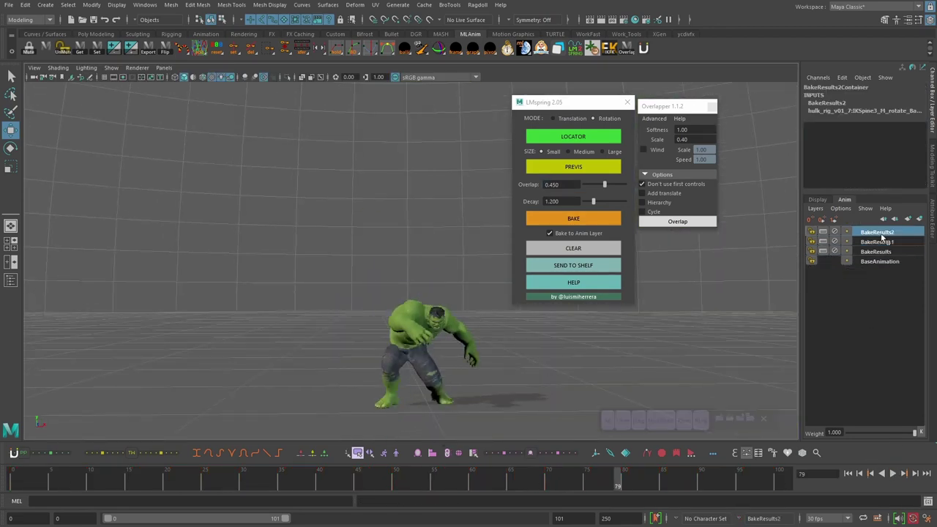
middle_click_drag(424, 342, 481, 341, "alt")
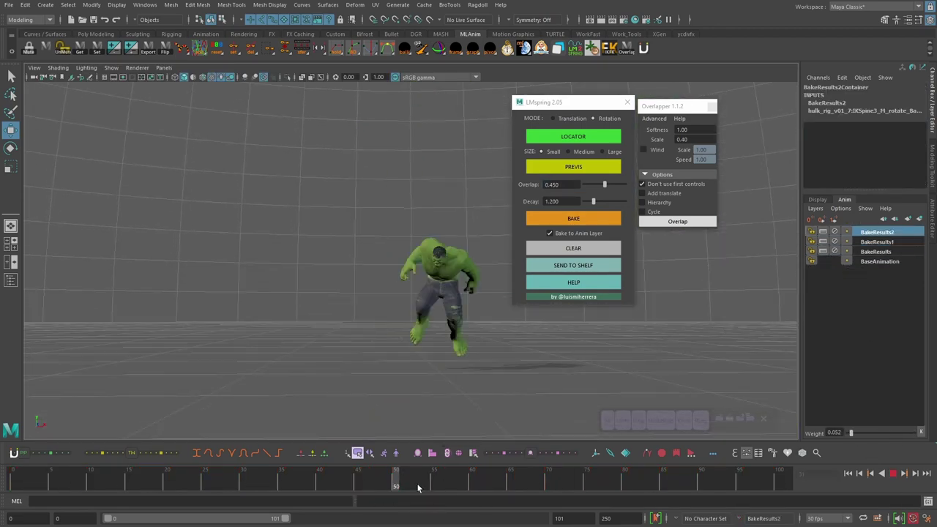
left_click(835, 231)
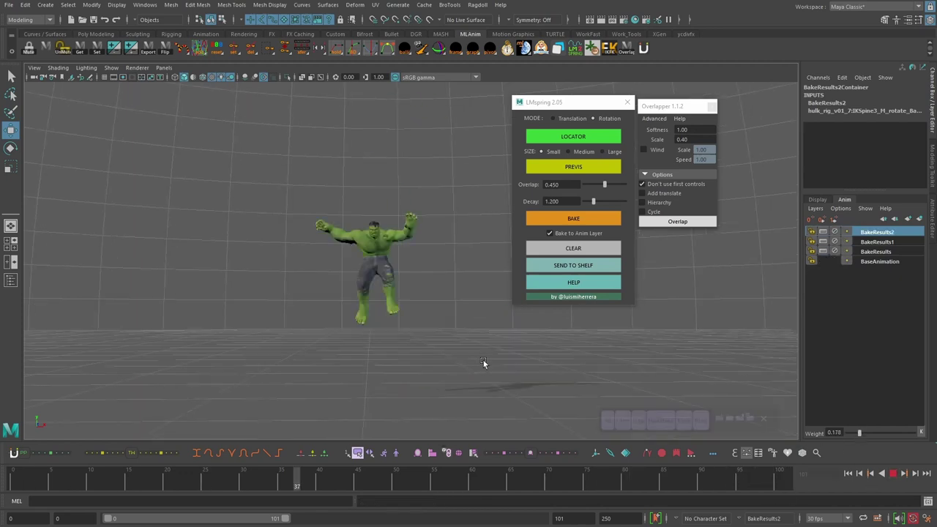
right_click_drag(483, 361, 541, 379, "alt")
key("alt+v")
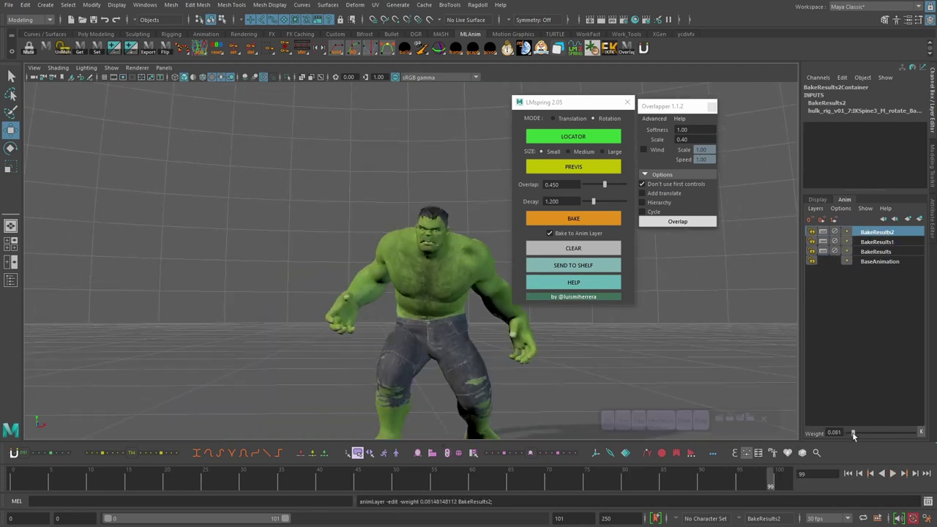
Set the BakeResults2 layer weight to 0.074 and check the chest overlap in playback
key("alt+v")
left_click_drag(852, 435, 851, 433)
key("alt+v")
left_click(893, 476)
left_click(893, 476)
right_click_drag(489, 351, 505, 363, "alt")
left_click(892, 474)
Close LMspring and get the IKSpine1_M lower spine control ready for rotating
left_click(474, 357)
key("e")
left_click(627, 102)
middle_click_drag(515, 429, 510, 328, "alt")
key("alt+v")
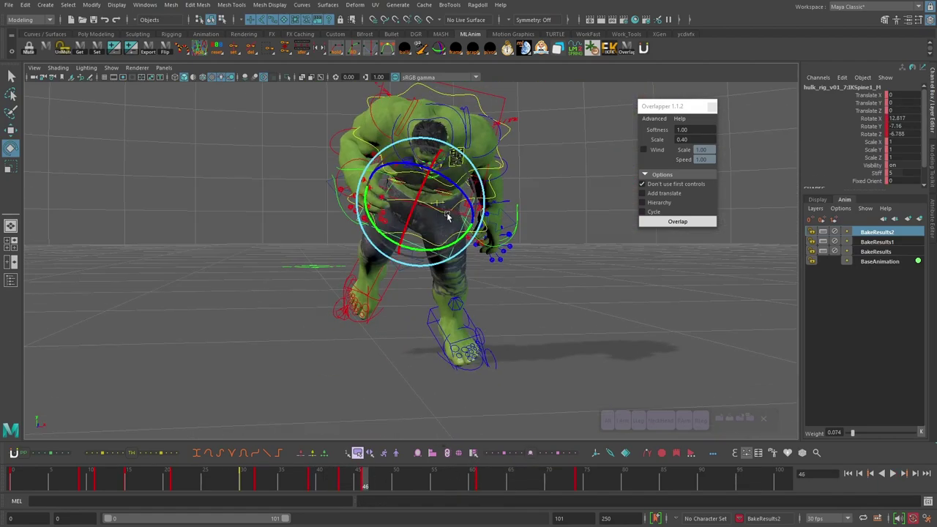
Rotate the IKSpine1_M control to key in-between spine poses at frames 54 and 59
left_click_drag(541, 255, 442, 251, "alt")
key("alt+period")
key("alt+period")
key("alt+period")
key("alt+period")
key("alt+period")
left_click_drag(368, 249, 366, 252)
left_click_drag(439, 278, 322, 294, "alt")
left_click_drag(322, 294, 468, 265, "alt")
left_click_drag(541, 249, 496, 269)
key("alt+1")
key("alt+1")
right_click_drag(495, 268, 449, 286, "alt")
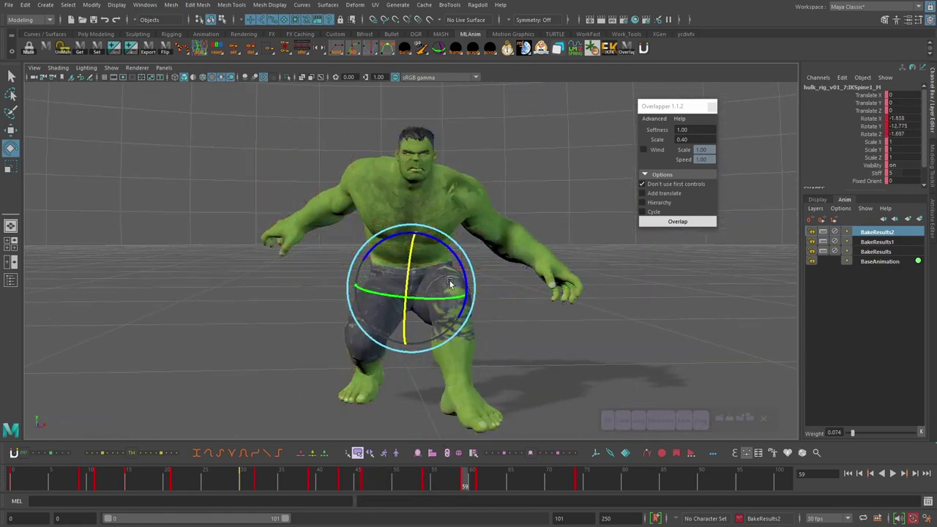
Key further small rotations on the IKSpine1_M control through the landing, between frames 63 and 92
key("alt+period")
key("alt+period")
left_click_drag(449, 286, 444, 368, "alt")
key("alt+period")
key("alt+period")
key("ctrl+z")
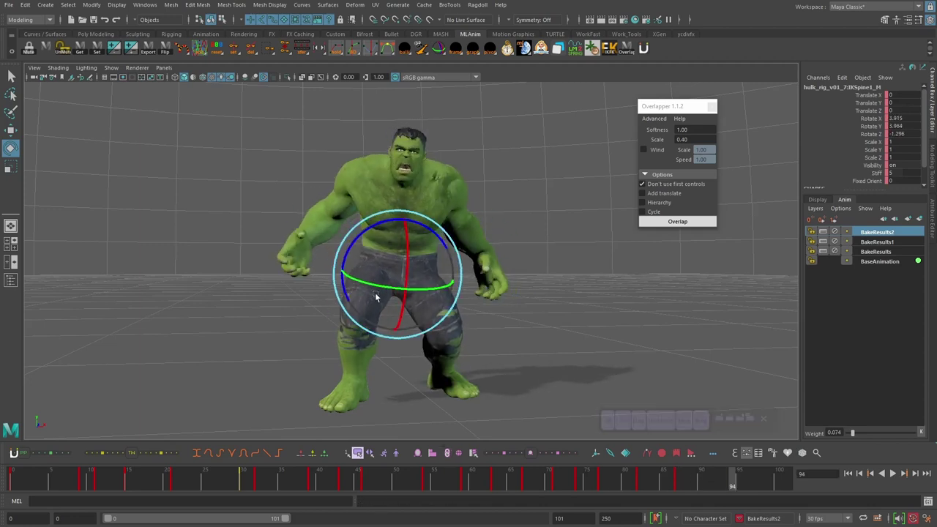
left_click_drag(719, 484, 705, 486)
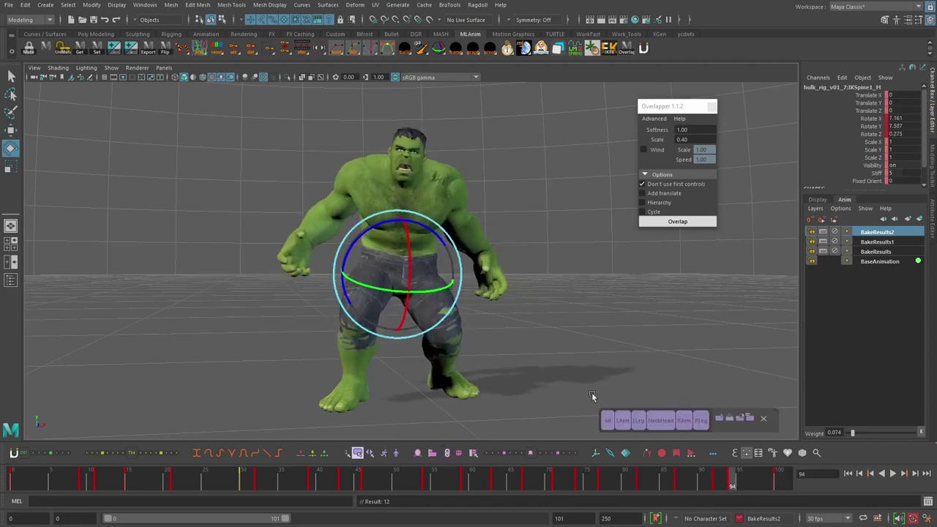
Adjust the spine control's keys in the last part of the timeline and check the motion in playback
right_click(634, 483)
left_click(650, 330)
left_click_drag(640, 483, 681, 480)
key("comma")
key("comma")
key("comma")
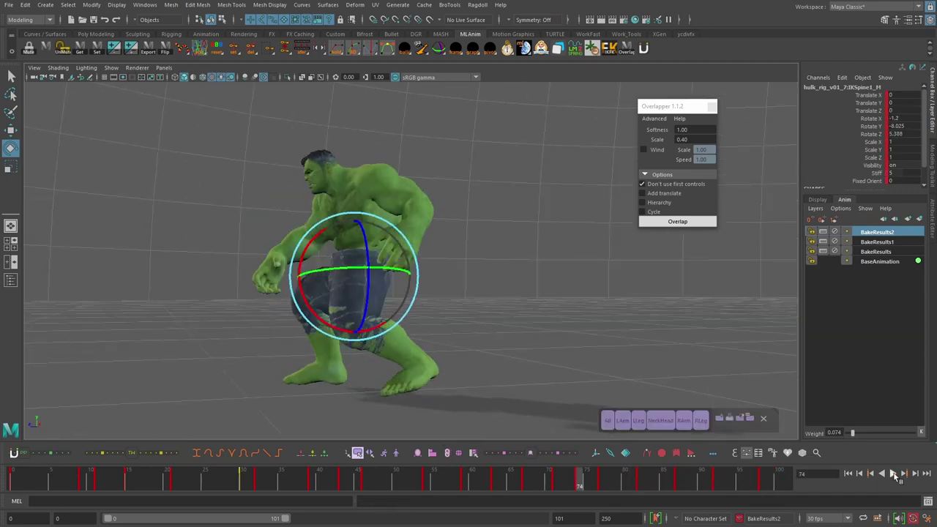
left_click(893, 473)
left_click(895, 474)
Fine-tune the IKSpine1_M rotation around frame 92 and in the later frames, reviewing the result in playback
left_click_drag(430, 295, 444, 284)
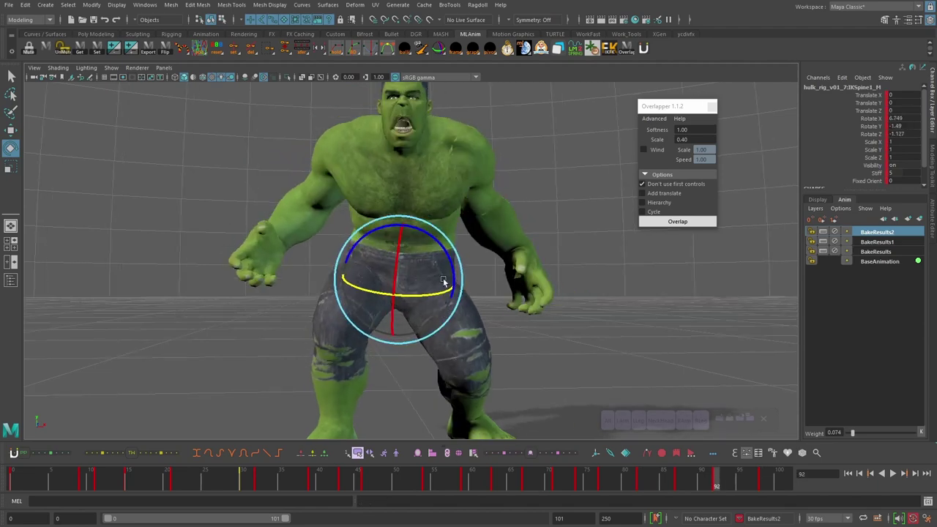
left_click_drag(711, 483, 599, 483)
left_click(893, 474)
scroll(569, 337, "down", 4)
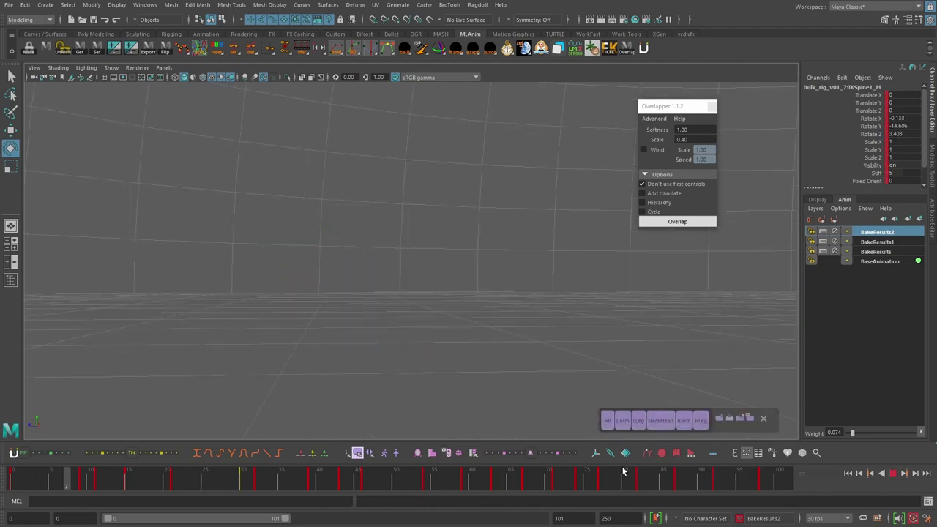
left_click_drag(655, 474, 664, 473)
left_click_drag(400, 302, 402, 297)
left_click(893, 474)
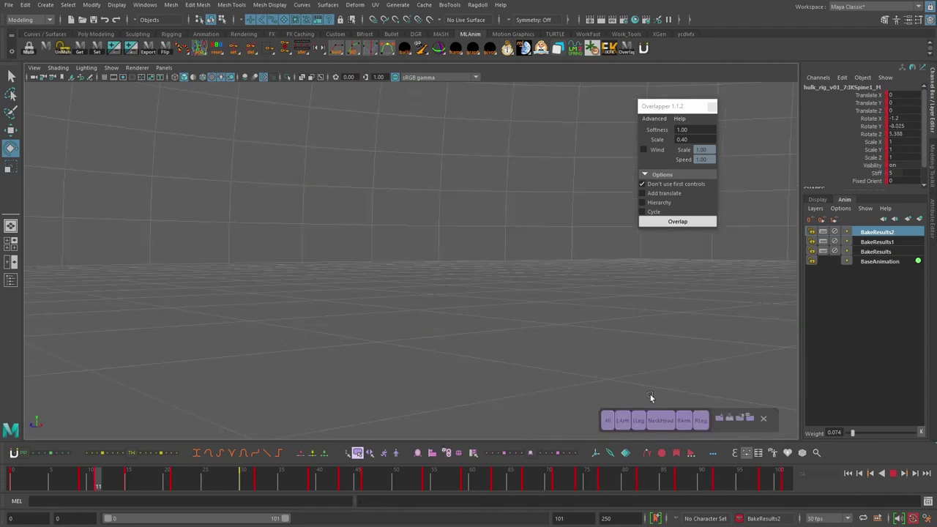
left_click_drag(545, 480, 594, 481)
Examine the arms and hands frame by frame through the landing, between about frames 57 and 76
key("q")
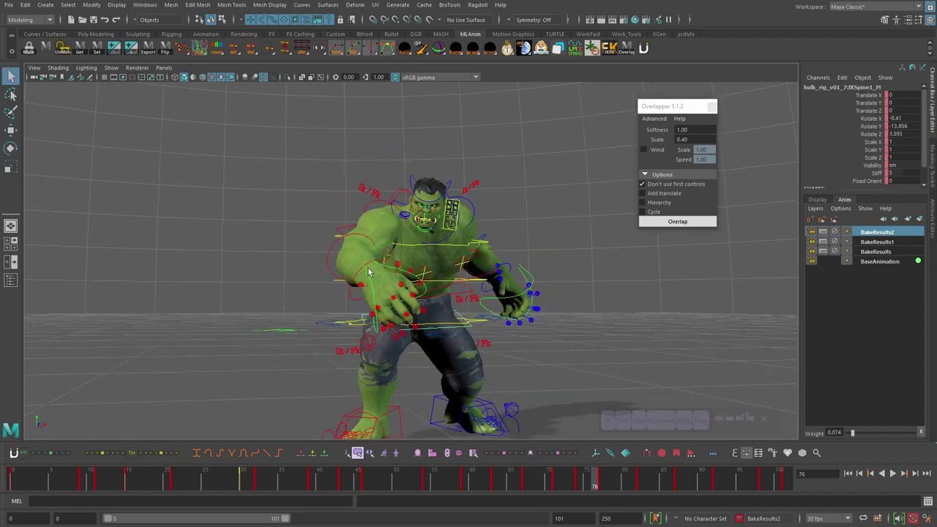
scroll(370, 270, "up", 3)
left_click_drag(259, 237, 356, 344)
key("e")
left_click_drag(483, 484, 442, 483)
left_click_drag(322, 337, 420, 345, "alt")
scroll(420, 345, "down", 3)
left_click_drag(441, 483, 533, 483)
Key all five finger curls on the right-hand Fingers_R control from frame 69, reaching 2.5 by frame 79
left_click(492, 342)
left_click_drag(483, 337, 395, 307, "alt")
left_click_drag(873, 103, 871, 126)
middle_click_drag(412, 239, 428, 239)
left_click_drag(428, 239, 448, 256, "alt")
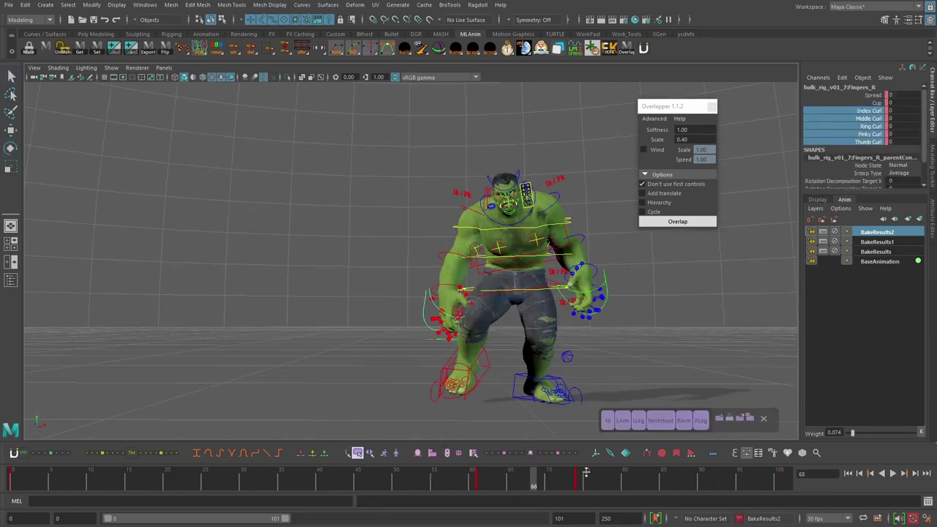
mouse_move(561, 476)
left_mouse_down()
mouse_move(549, 483)
mouse_move(568, 483)
left_mouse_up()
middle_click_drag(454, 293, 475, 293)
left_click_drag(567, 483, 617, 481)
scroll(535, 324, "up", 3)
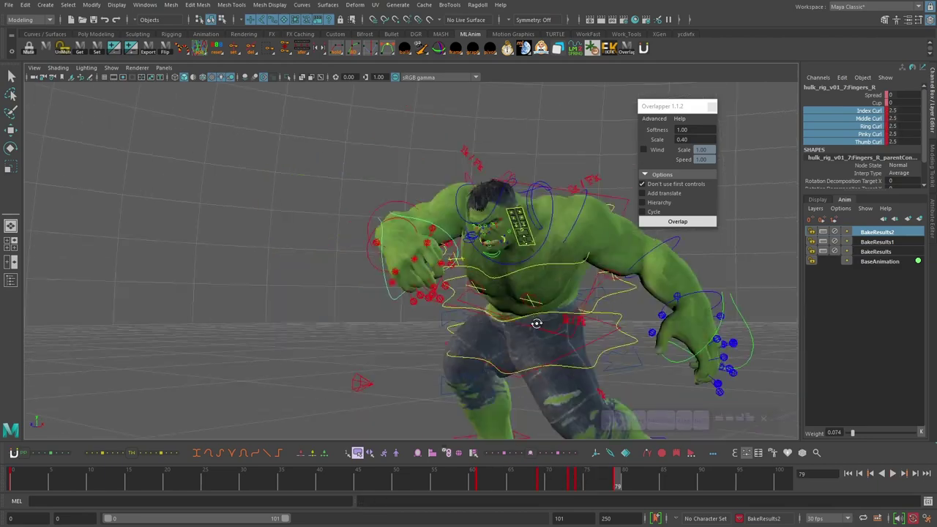
Loosen the right-hand Thumb Curl to 1.53 at frame 79
left_click_drag(535, 325, 461, 336, "alt")
left_click(871, 142)
middle_click_drag(454, 293, 439, 292)
scroll(469, 307, "down", 3)
Key the right-hand finger curls at frame 84, with the four fingers at 2.73 and the thumb at 1.76
left_click_drag(871, 111, 871, 142)
left_click_drag(617, 481, 651, 482)
left_click_drag(505, 308, 456, 295, "alt")
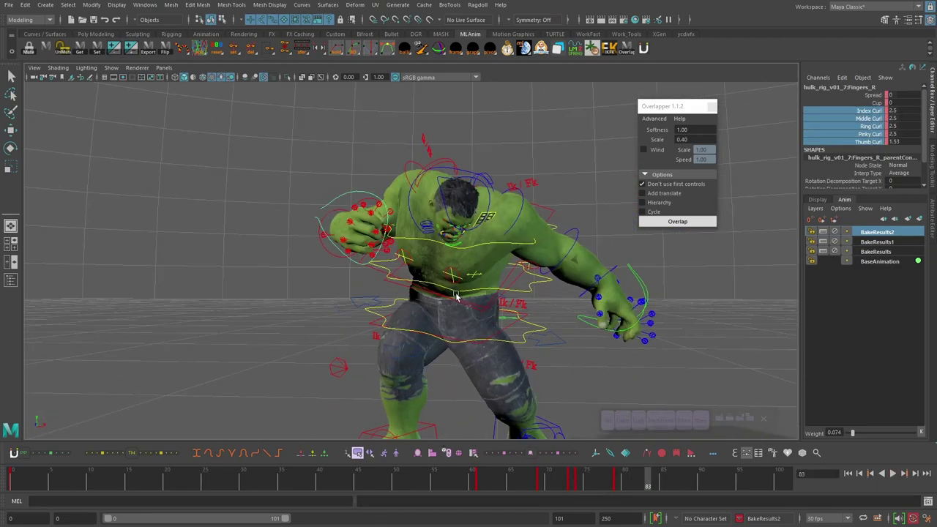
middle_click_drag(541, 292, 632, 292)
left_click_drag(631, 292, 439, 278, "alt")
left_click(880, 103)
left_click(881, 96)
key("e")
left_click(377, 159)
left_click(388, 199)
Open the right hand at frame 89 by keying the four finger curls at 0.97 and the thumb at 0
scroll(468, 293, "down", 3)
left_click_drag(656, 482, 616, 481)
left_click_drag(871, 111, 873, 142)
left_click_drag(617, 481, 694, 482)
middle_click_drag(702, 335, 645, 335)
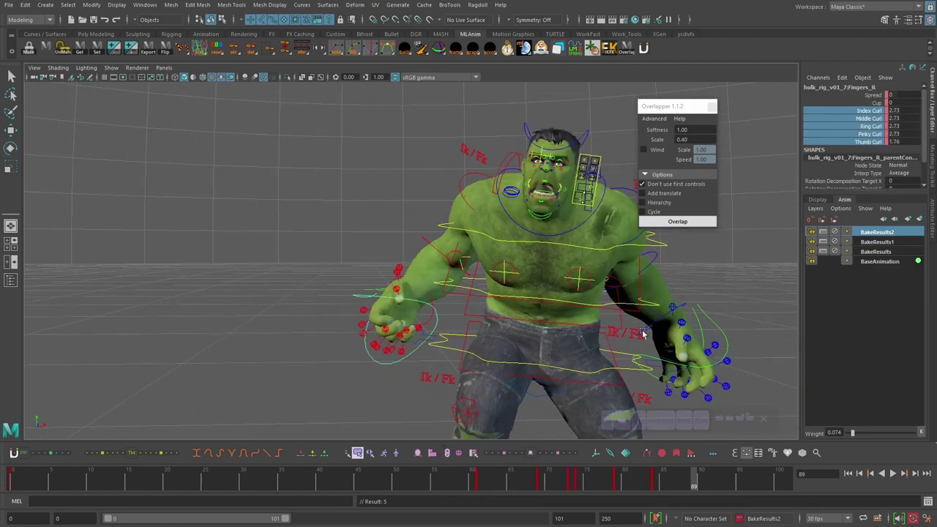
left_click_drag(694, 483, 685, 483)
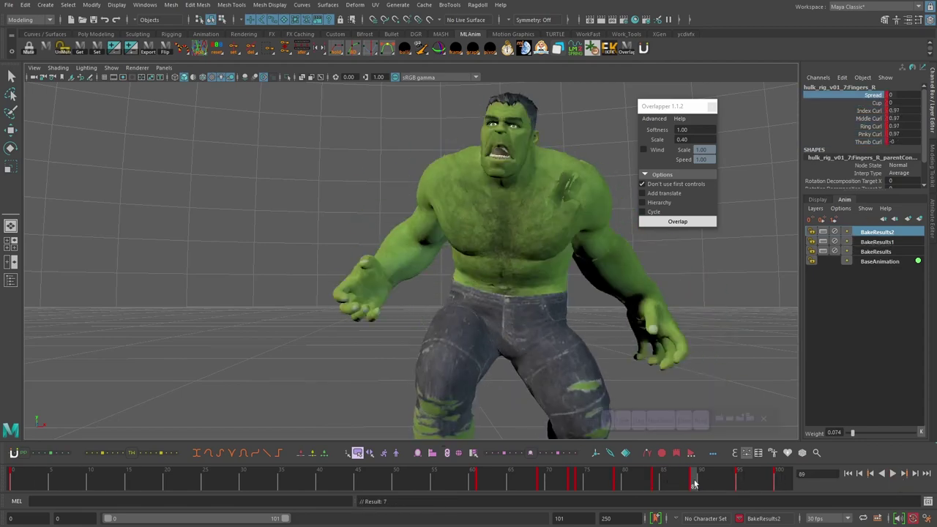
Adjust the right-hand finger Spread at frame 89 and check the hand in playback
mouse_move(694, 483)
left_mouse_down()
mouse_move(672, 483)
mouse_move(694, 483)
left_mouse_up()
middle_click_drag(691, 329, 695, 330)
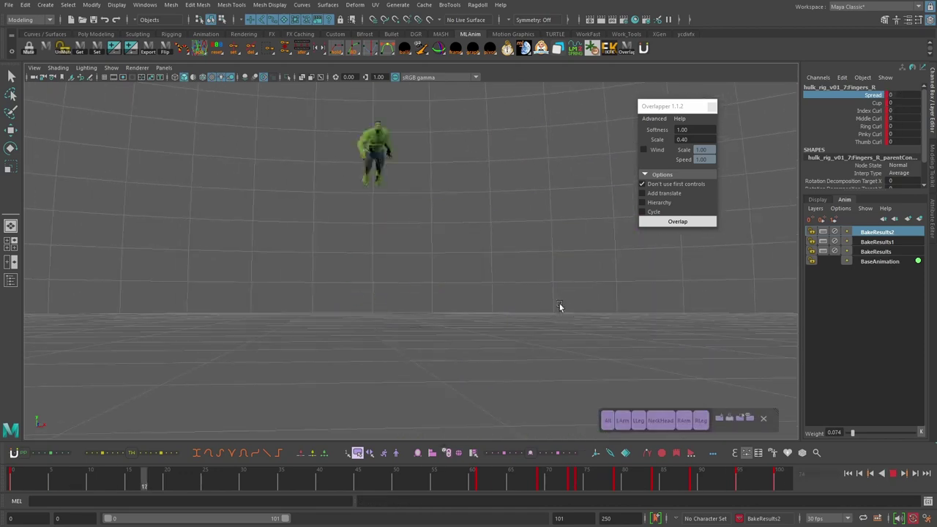
left_click_drag(525, 337, 462, 360, "alt")
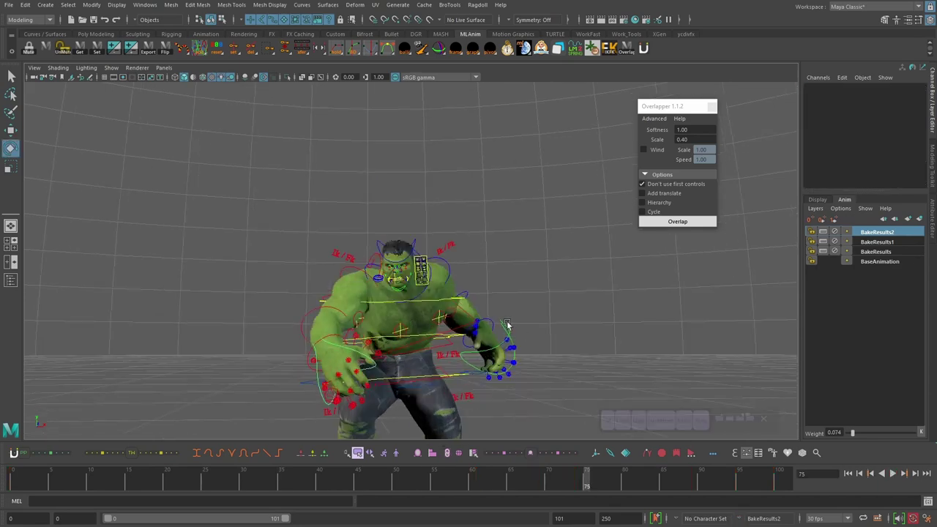
Key the five curls of the left-hand Fingers_L control at 2.49 on frame 73 and adjust them through frame 84
left_click(479, 392)
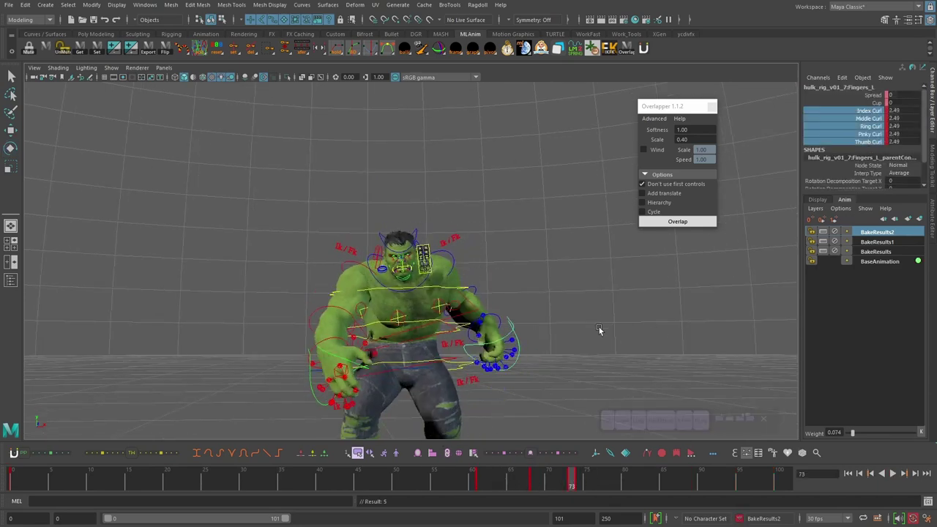
left_click_drag(572, 483, 610, 483)
middle_click_drag(600, 333, 621, 337)
left_click_drag(610, 483, 655, 483)
middle_click_drag(527, 322, 495, 318)
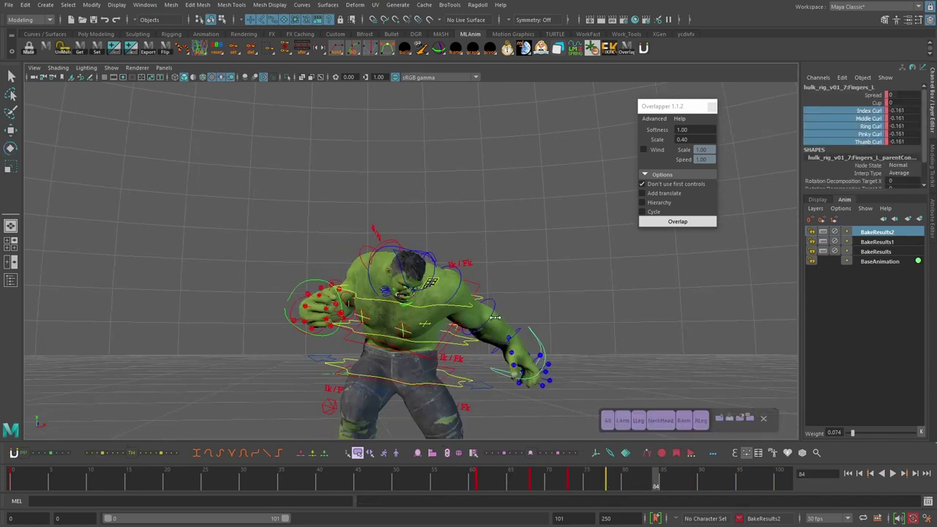